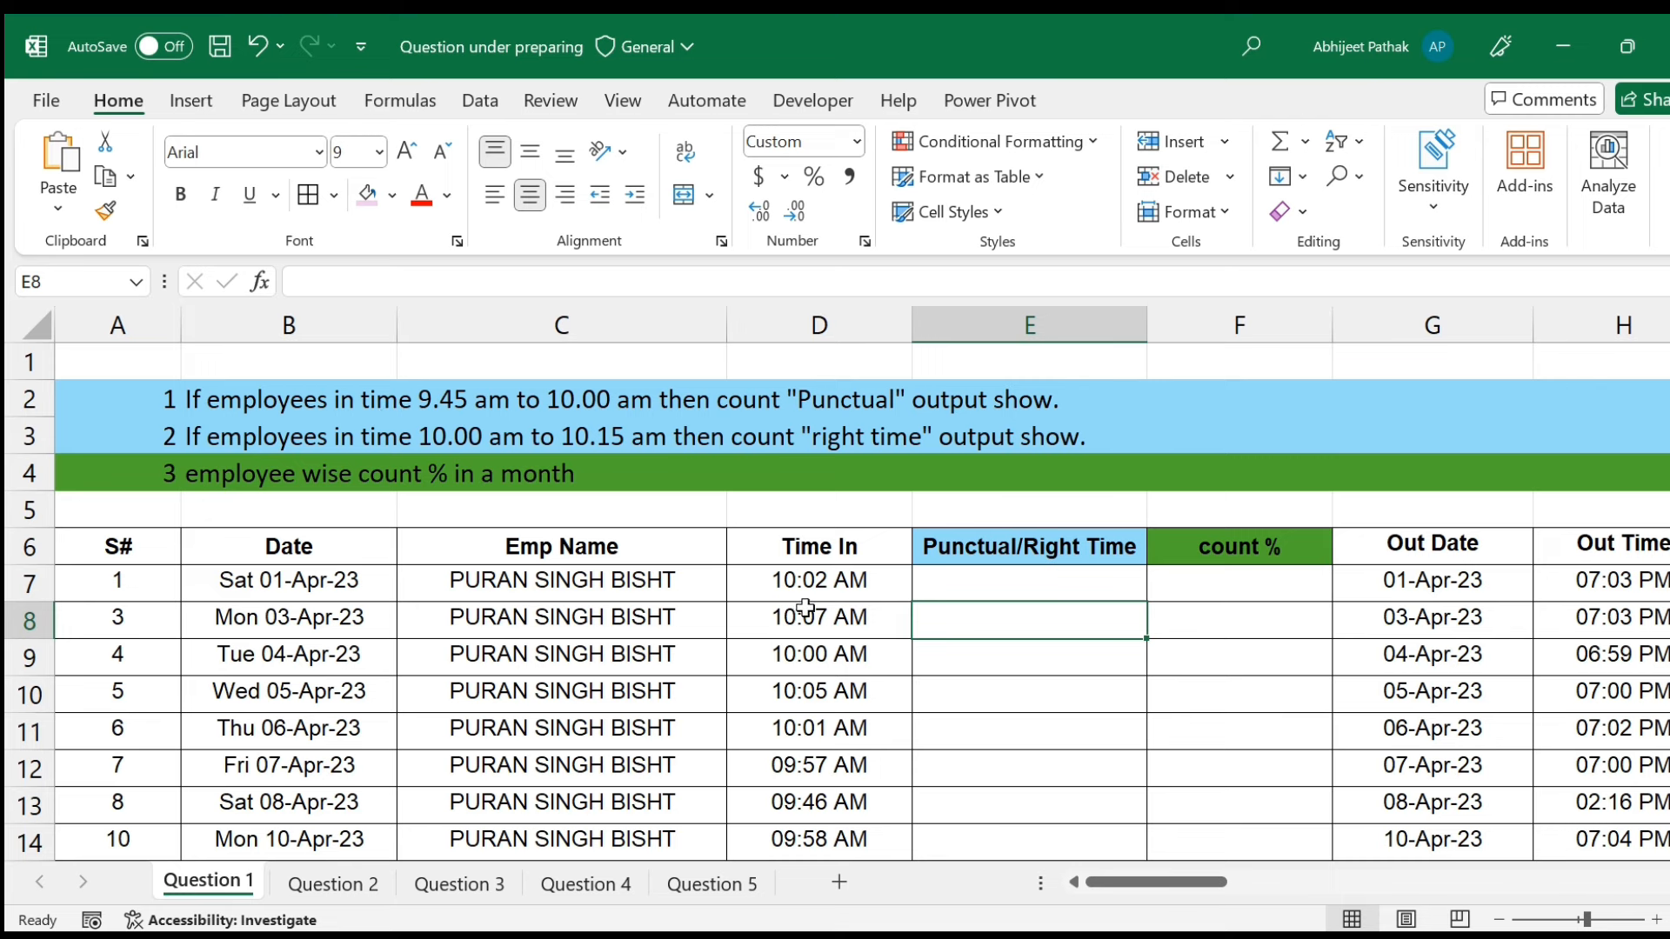
pyautogui.click(822, 580)
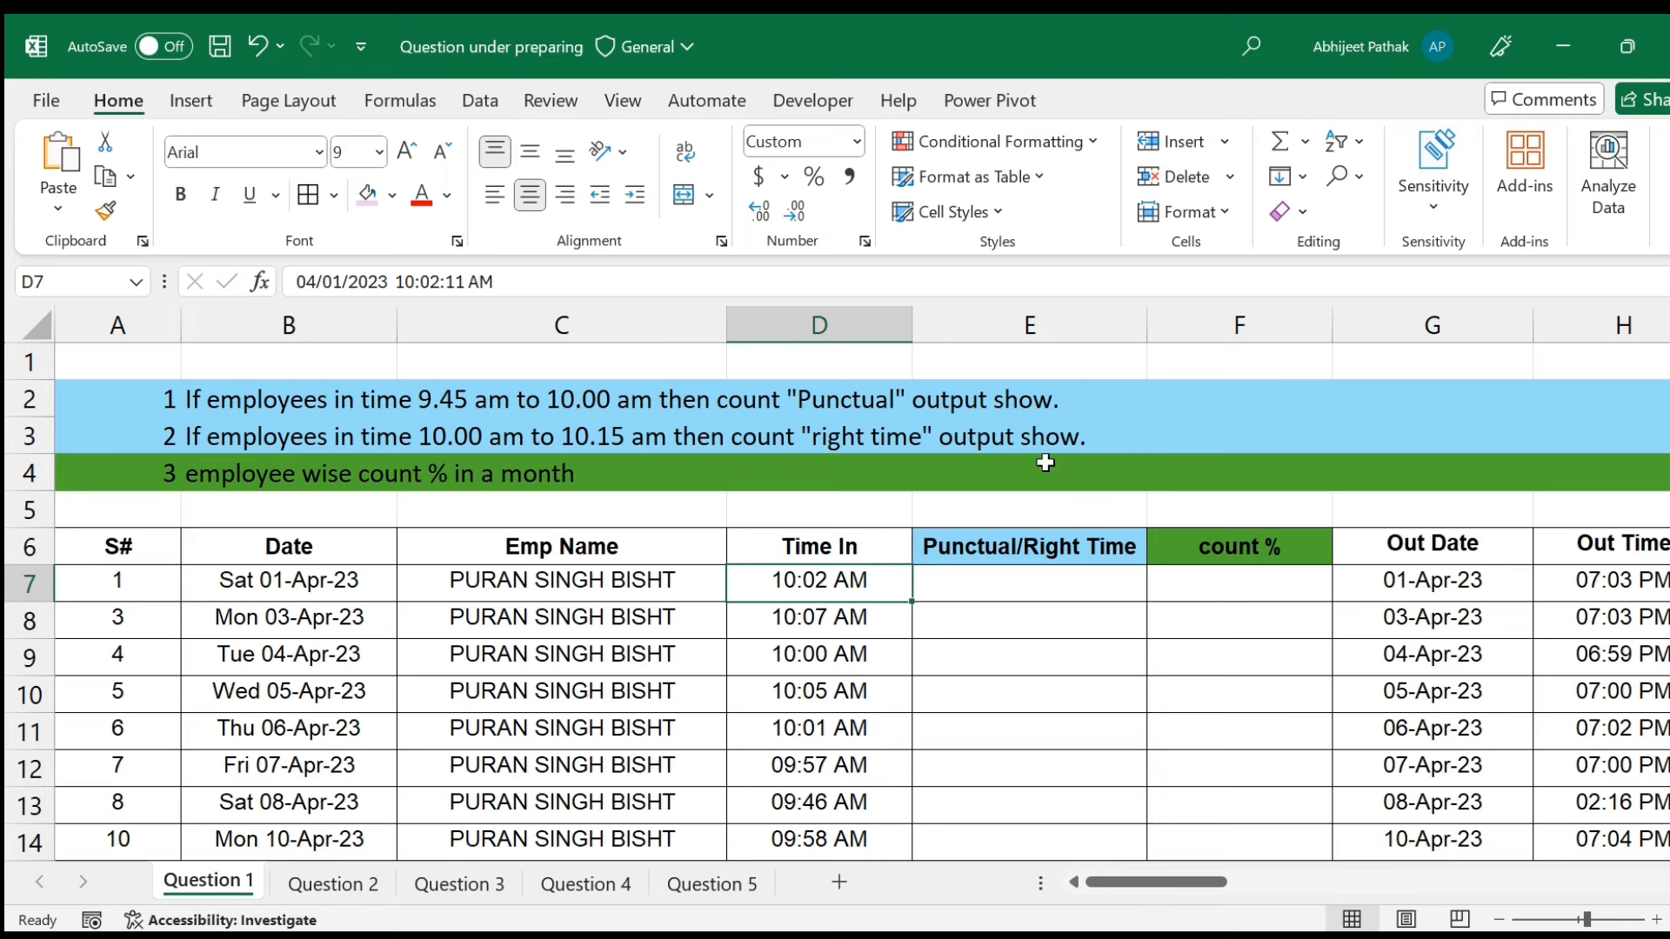
pyautogui.click(1042, 579)
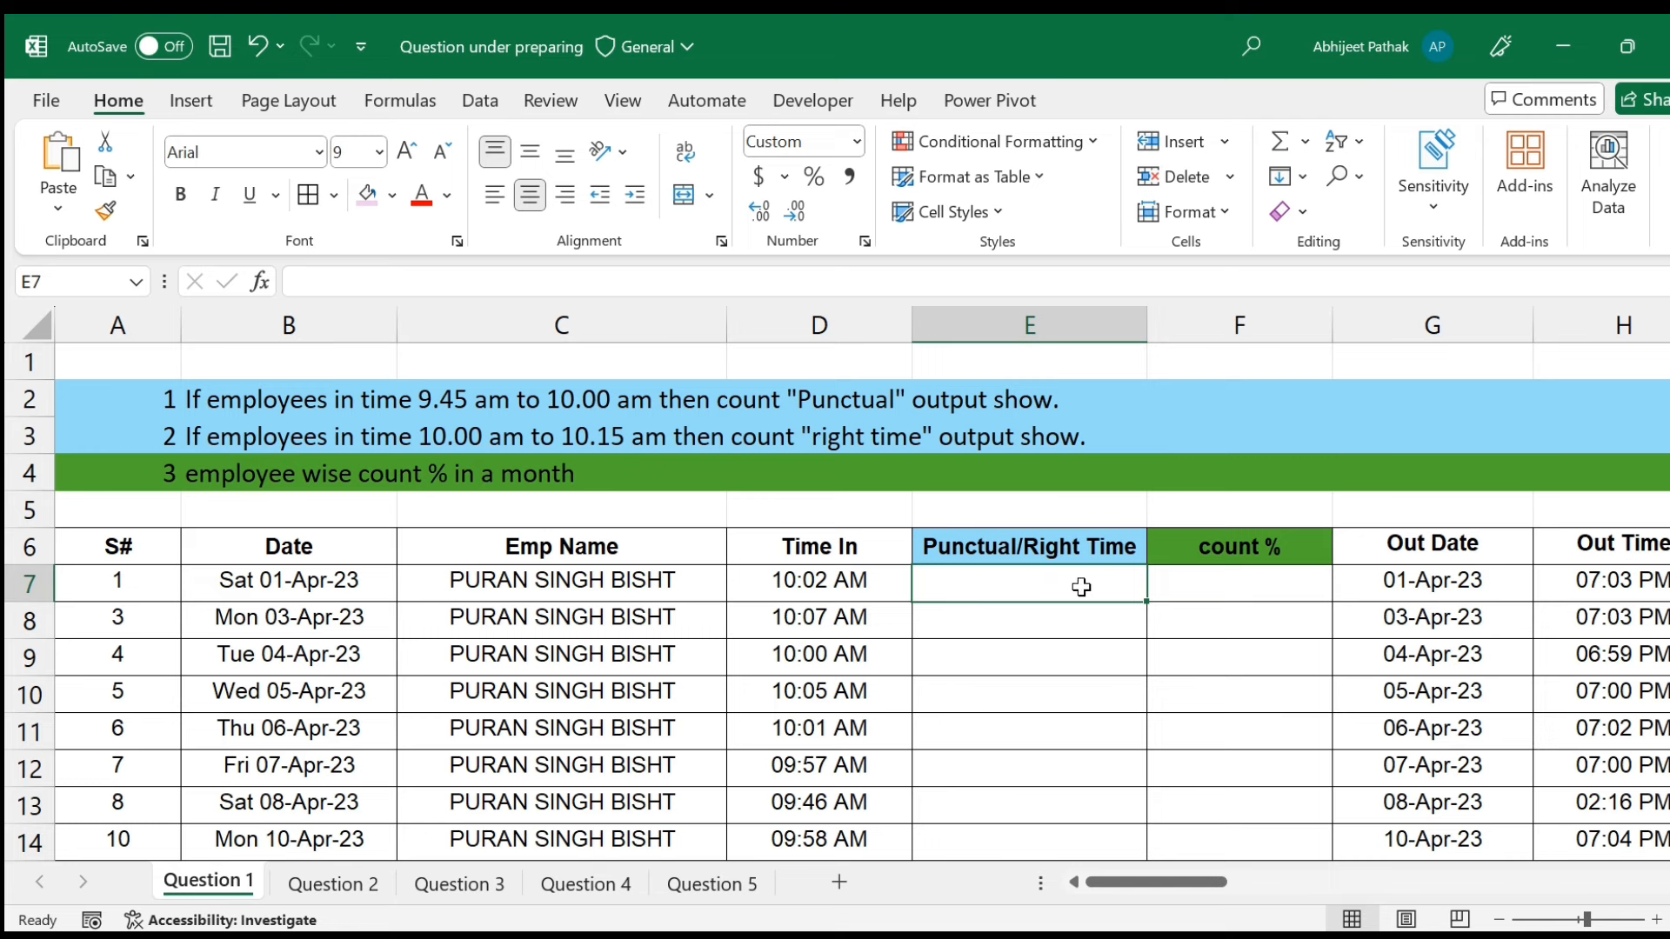
pyautogui.click(807, 580)
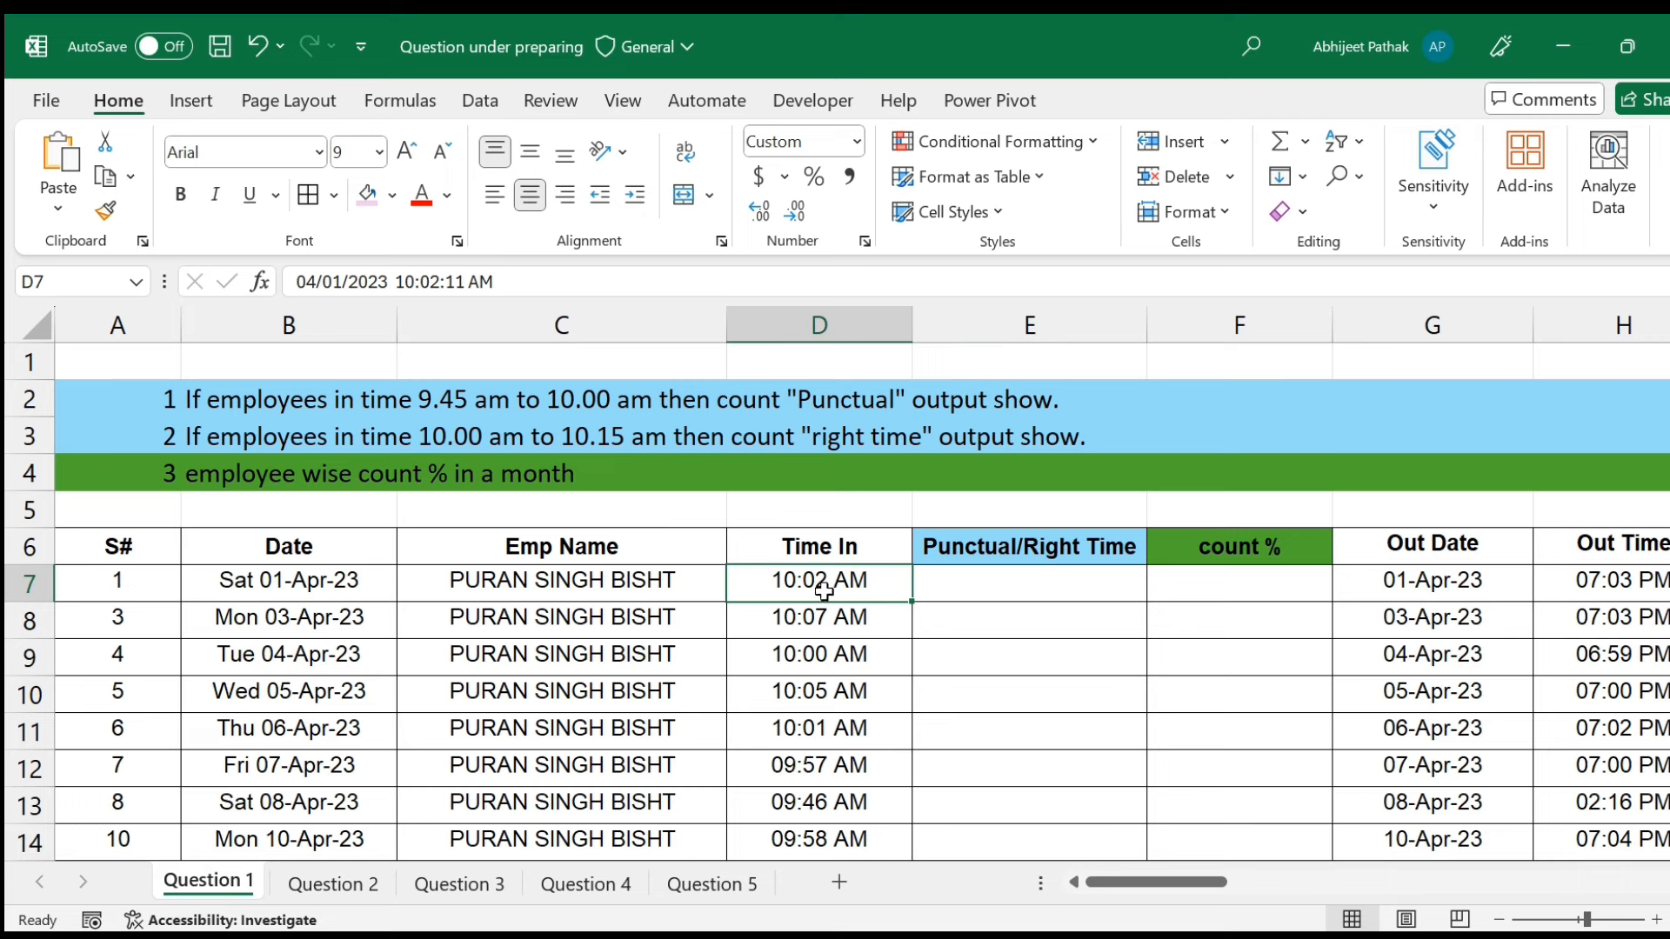
pyautogui.click(972, 588)
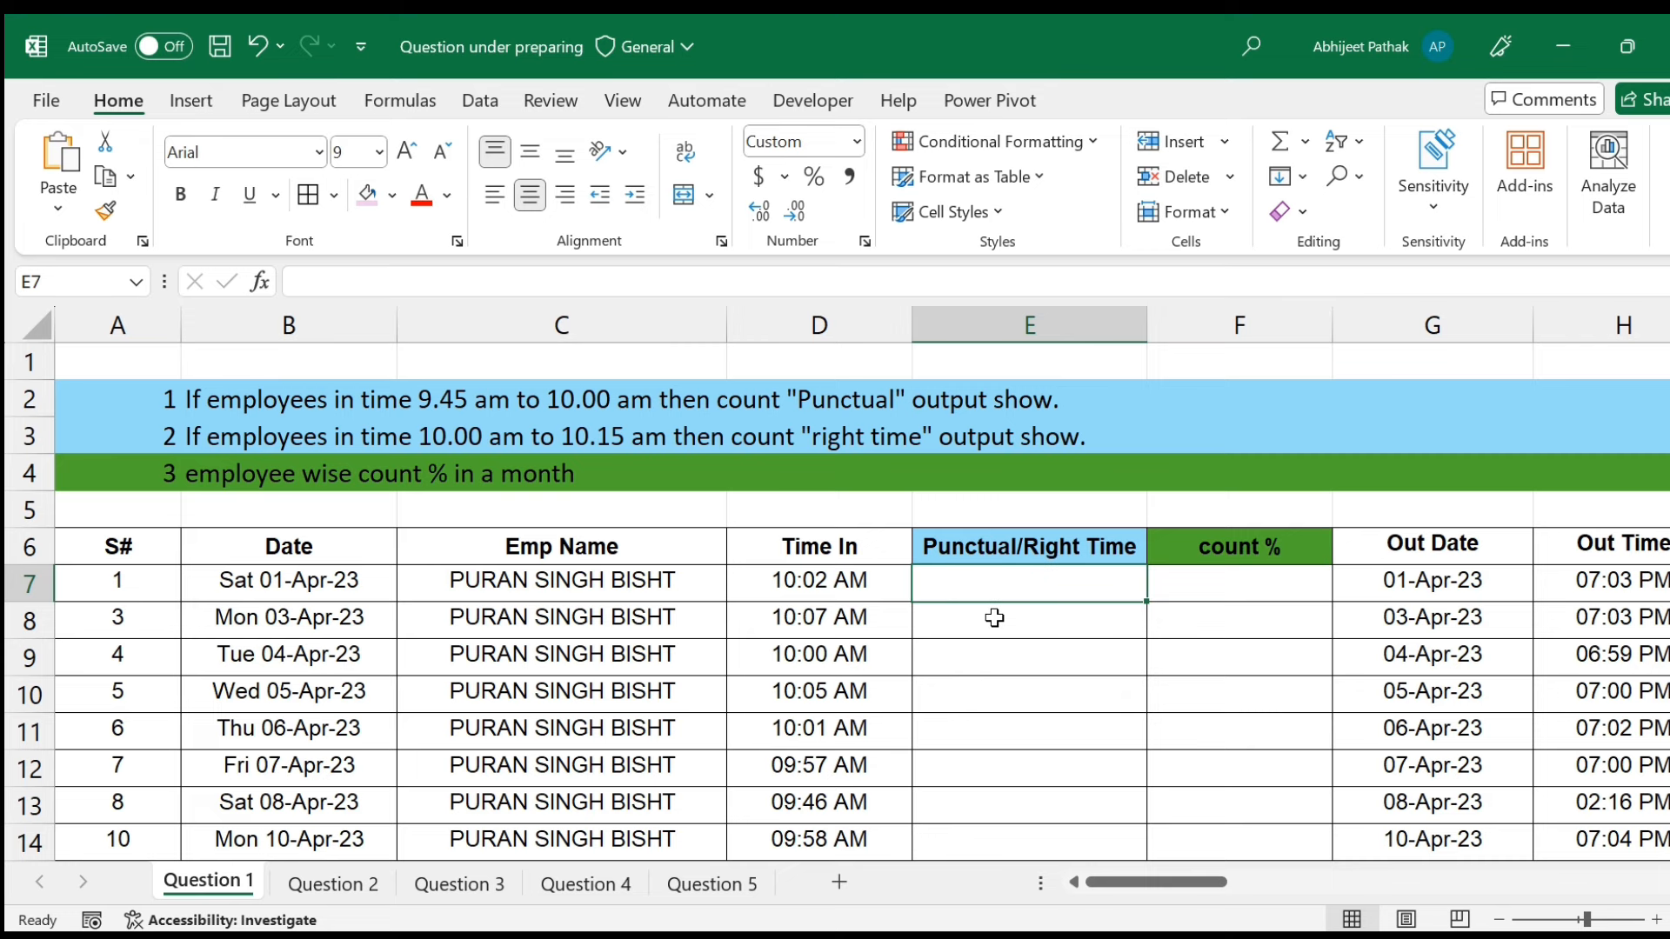
pyautogui.write('=')
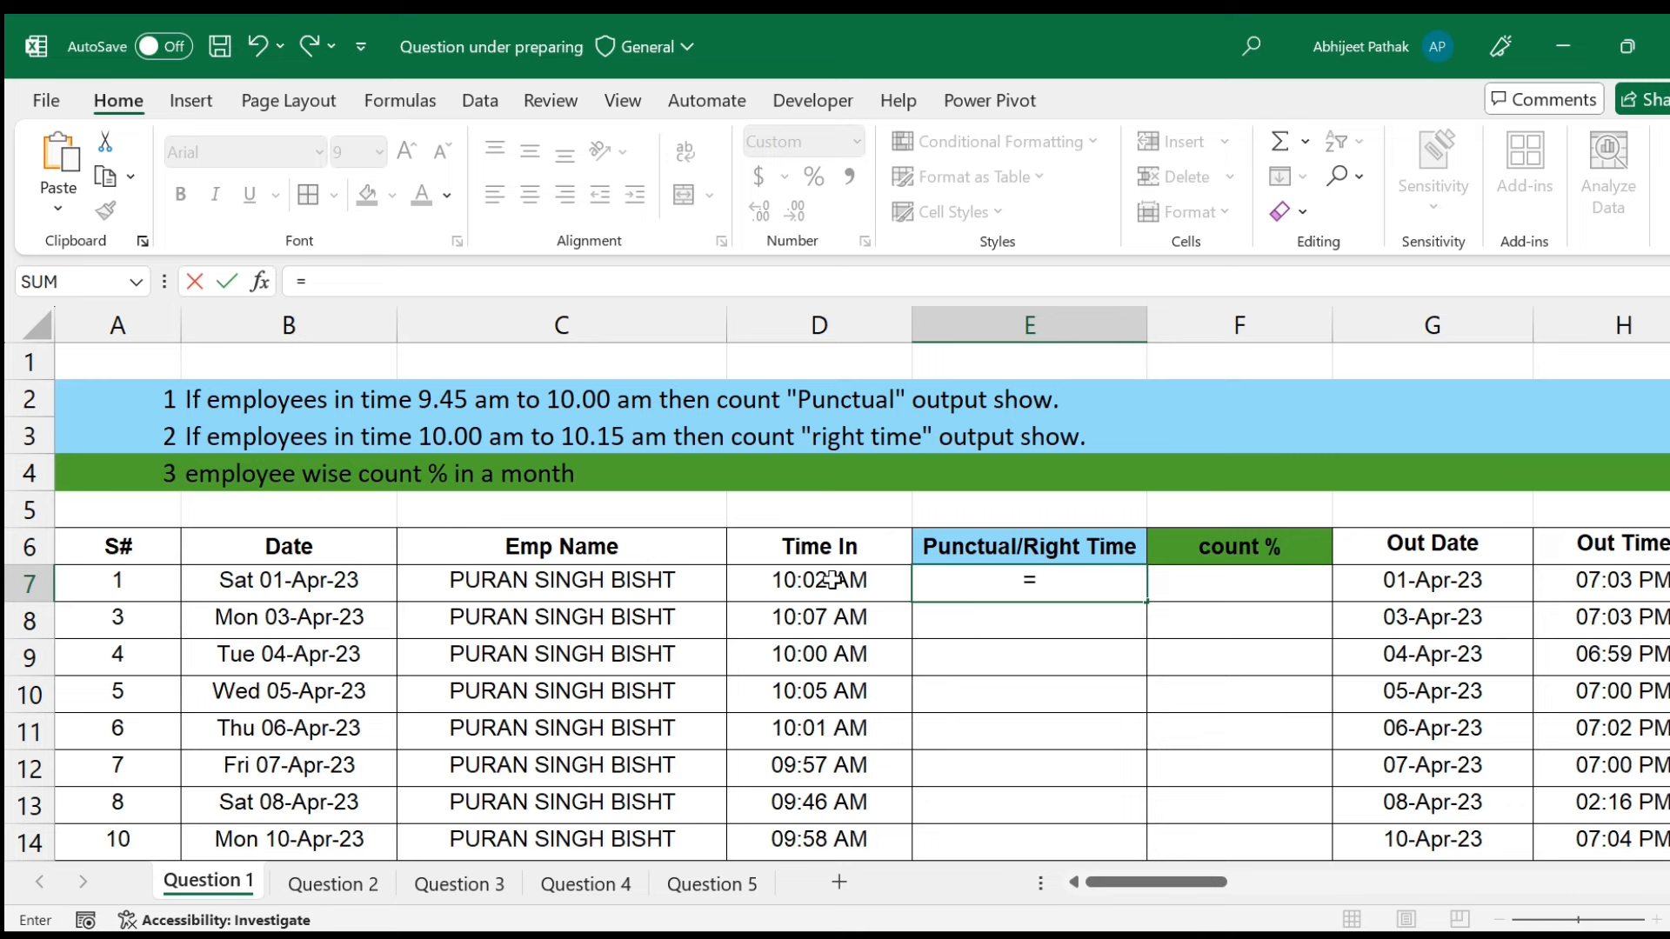
pyautogui.write('if')
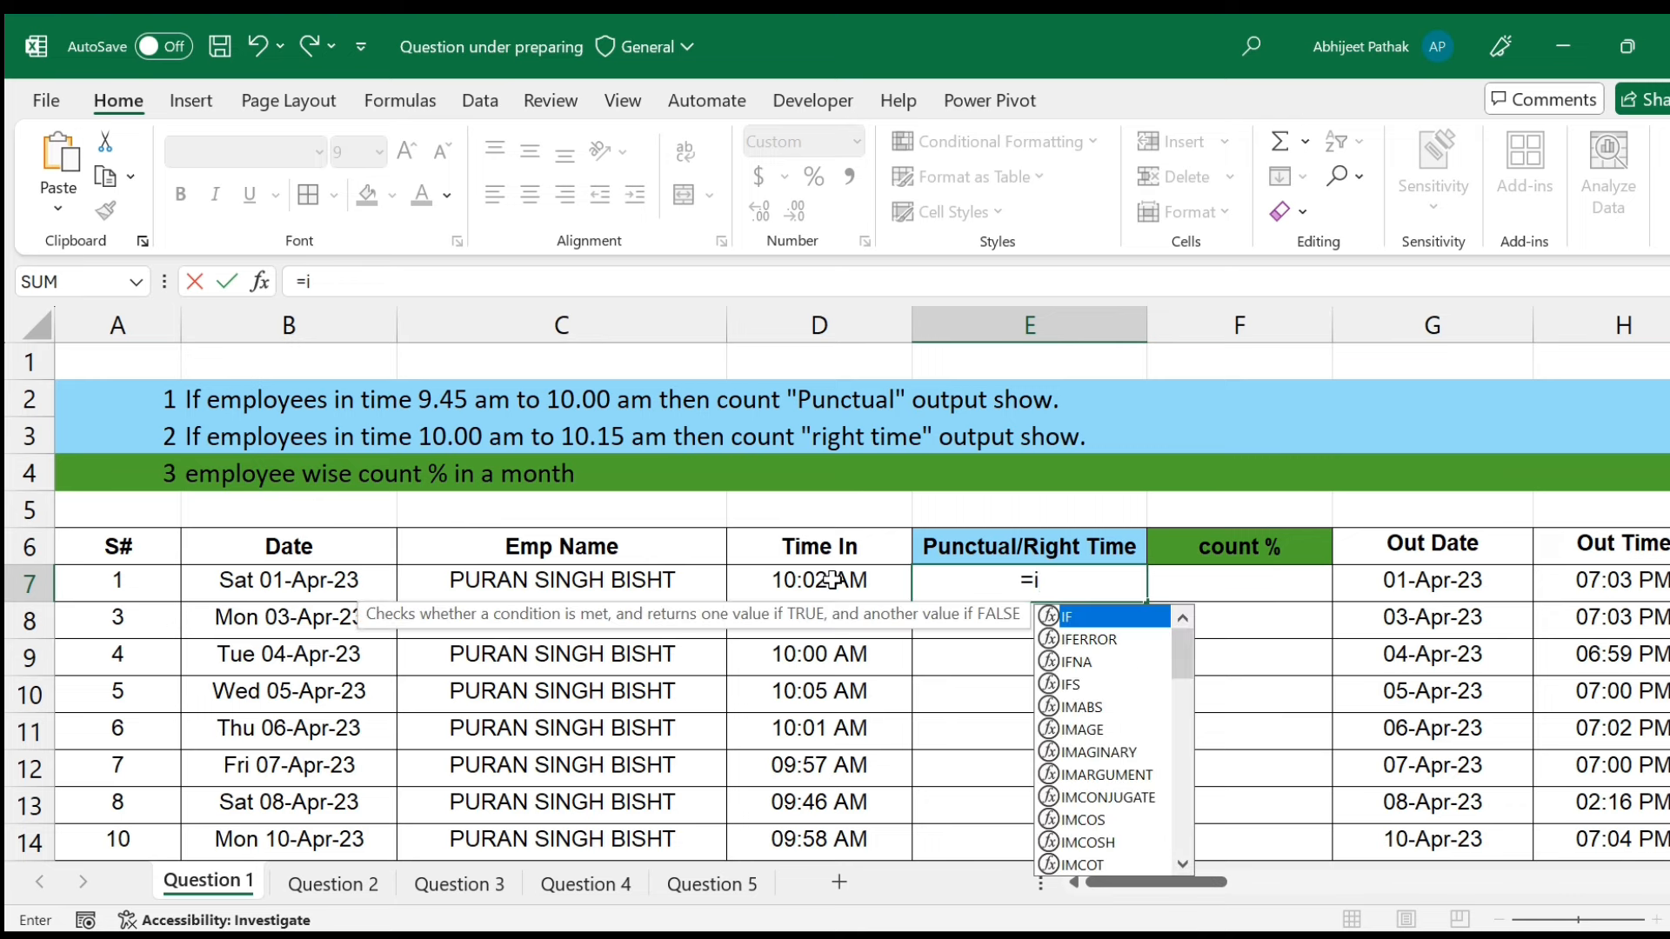
pyautogui.press('Tab')
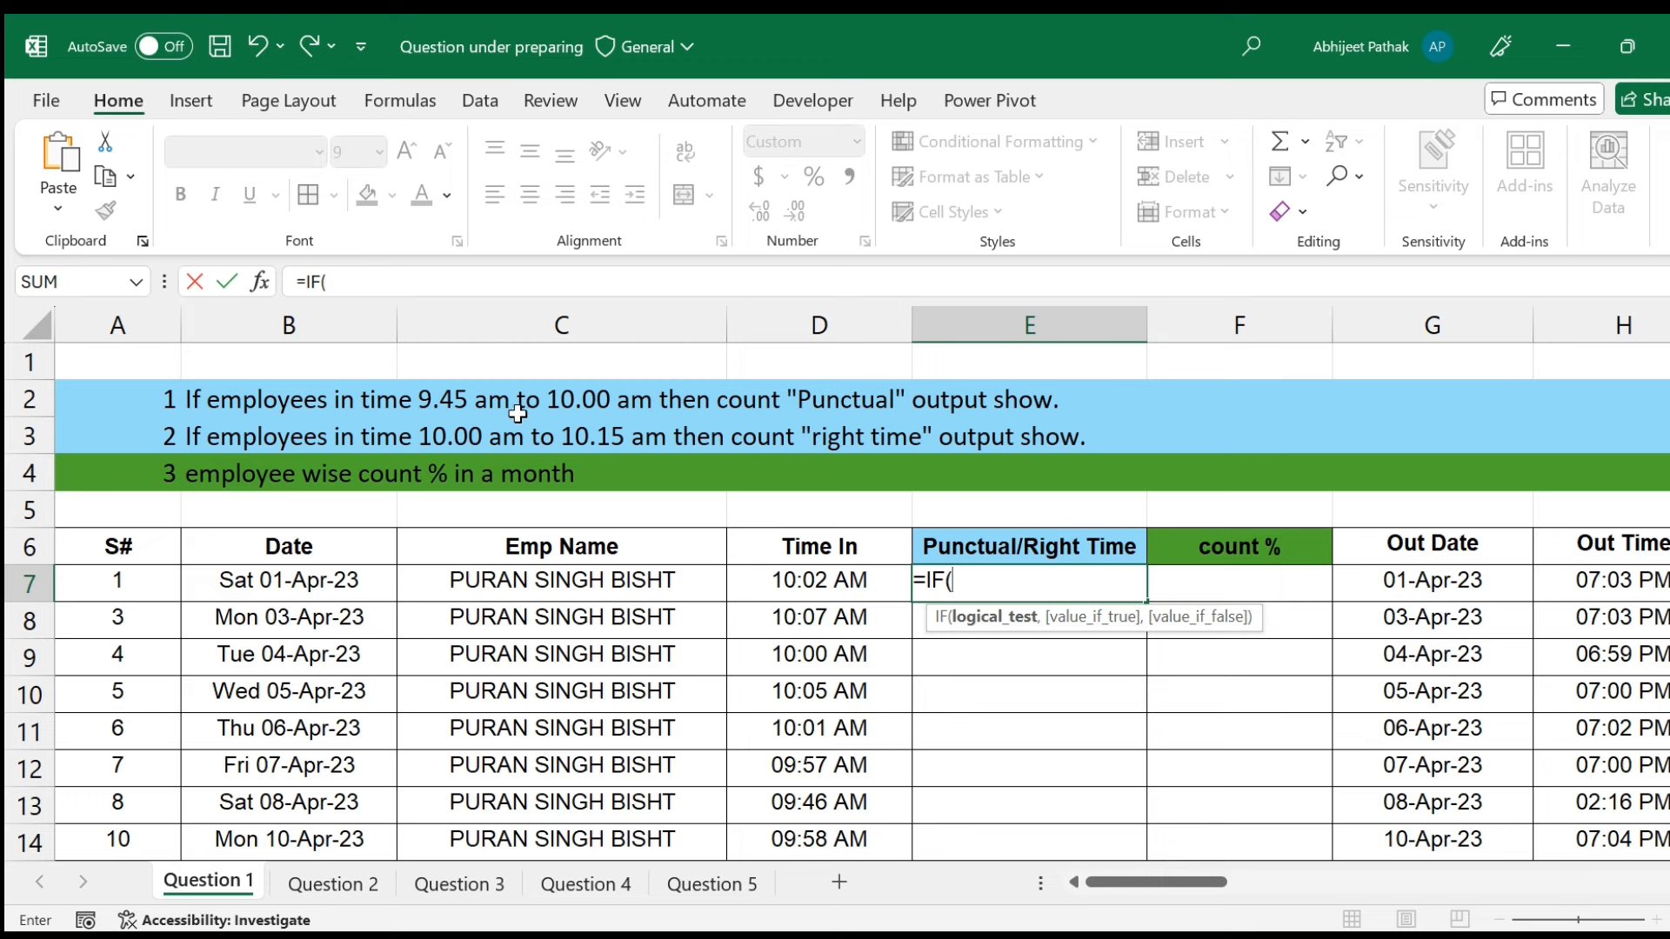
pyautogui.press('Escape')
pyautogui.click(831, 574)
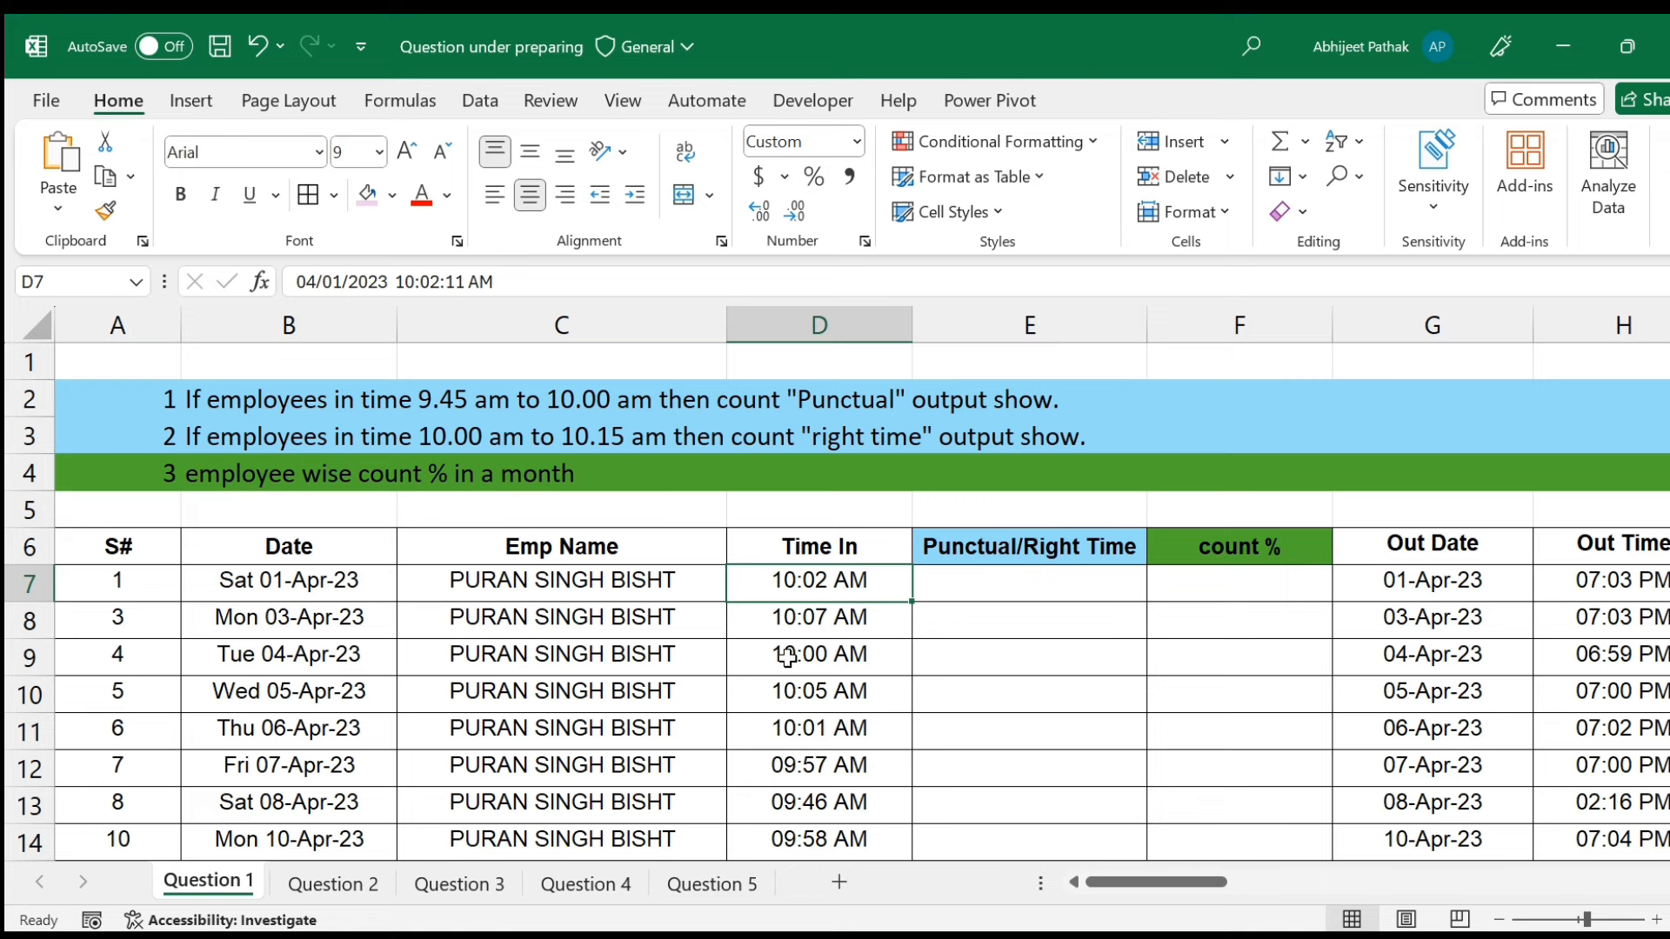
pyautogui.click(782, 615)
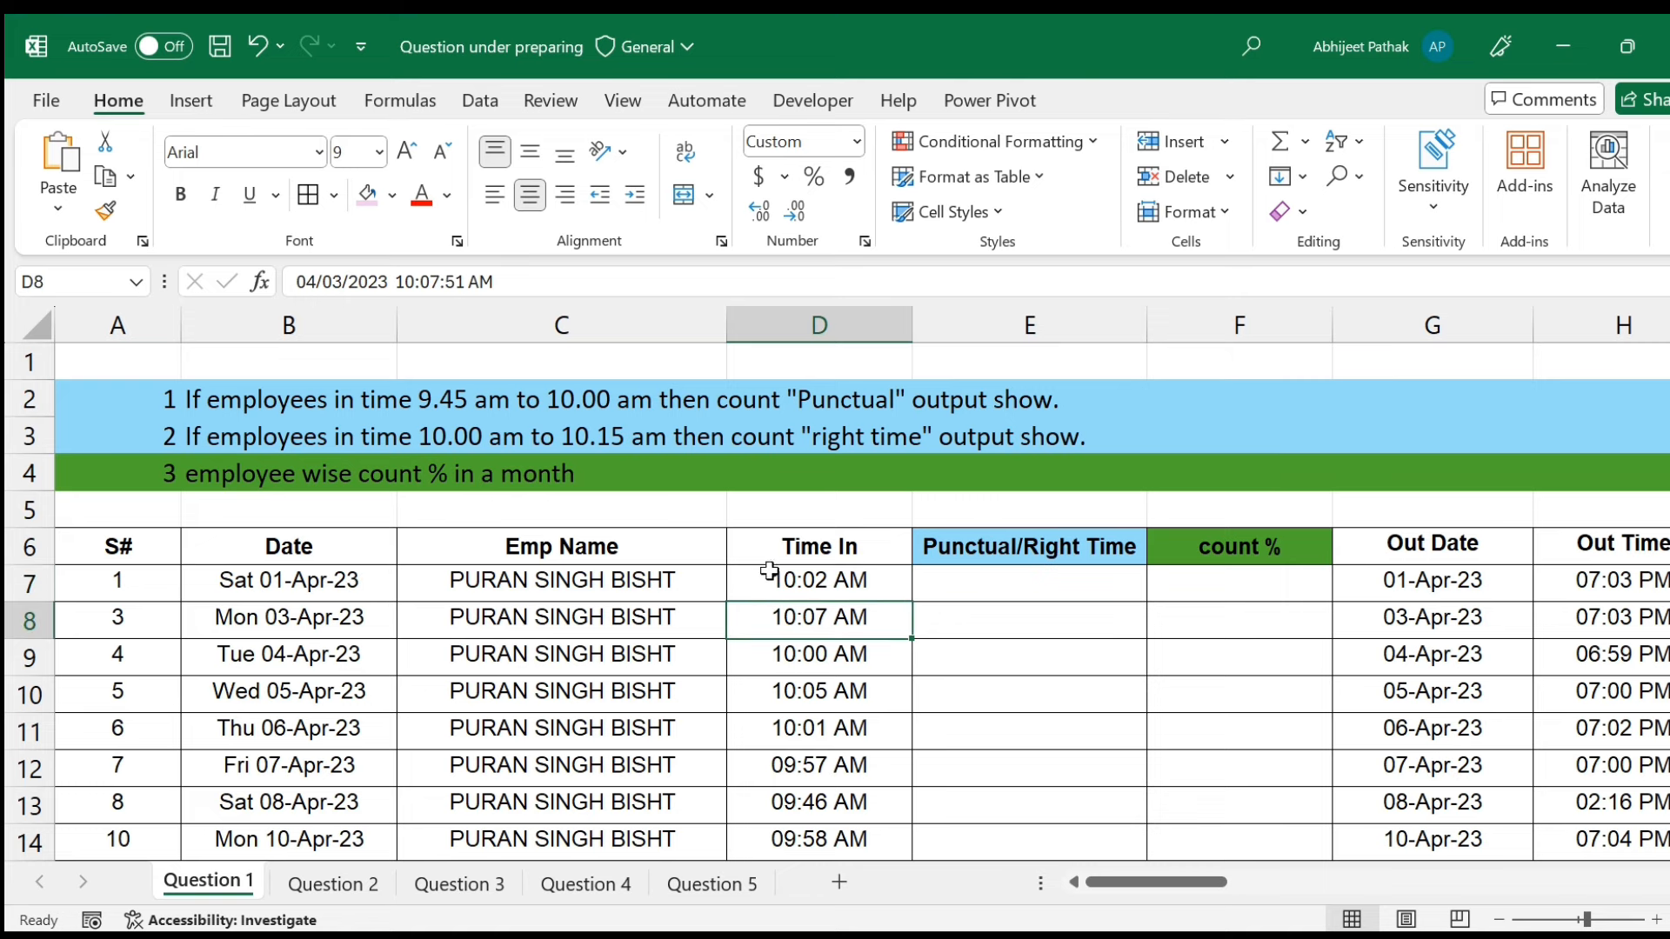
pyautogui.click(1035, 585)
pyautogui.write('=IF(')
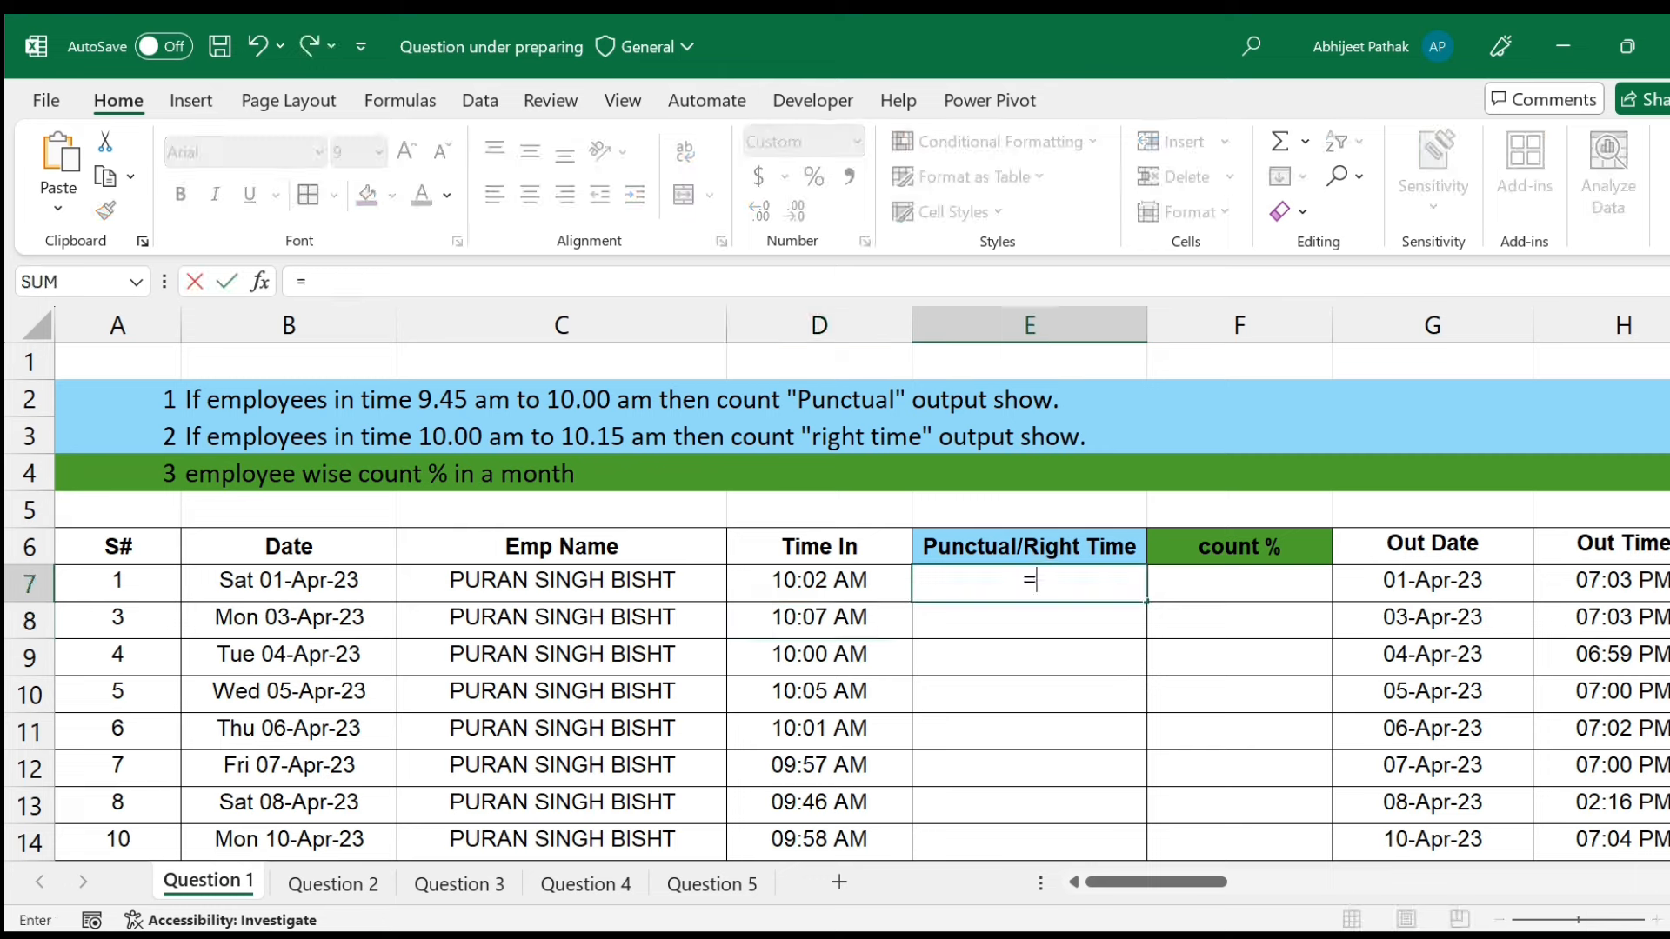
pyautogui.click(783, 581)
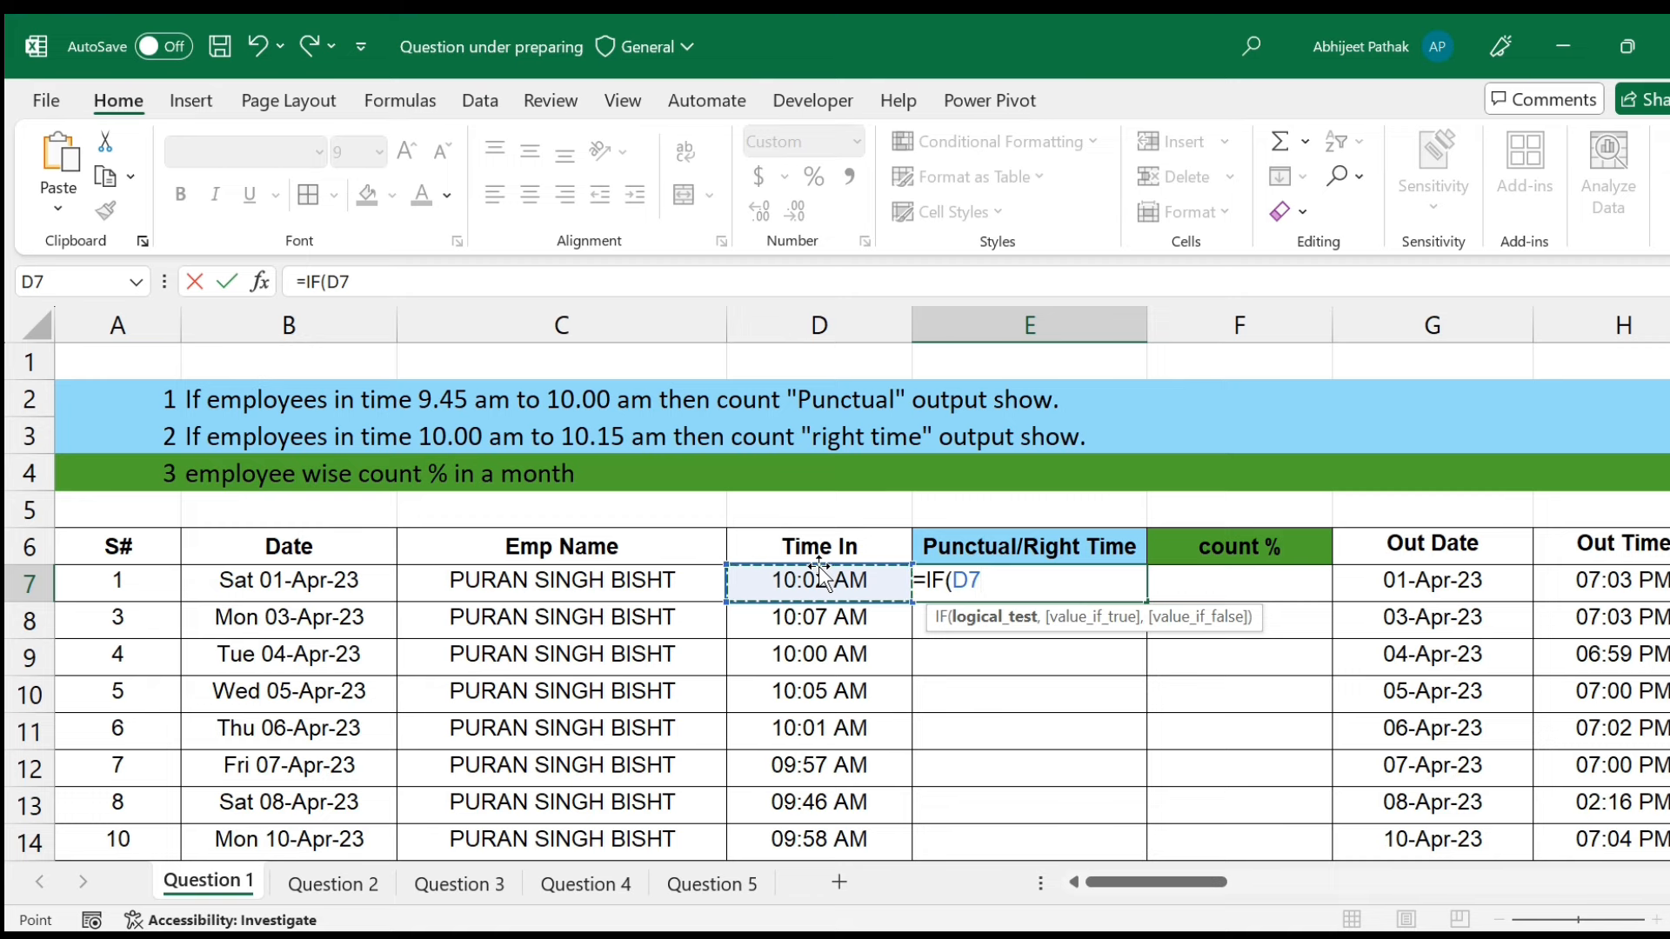
pyautogui.press('Escape')
# Switch cell D7 to General format to inspect its underlying serial number, and undo the format change.
pyautogui.click(824, 577)
pyautogui.click(816, 145)
pyautogui.write('General')
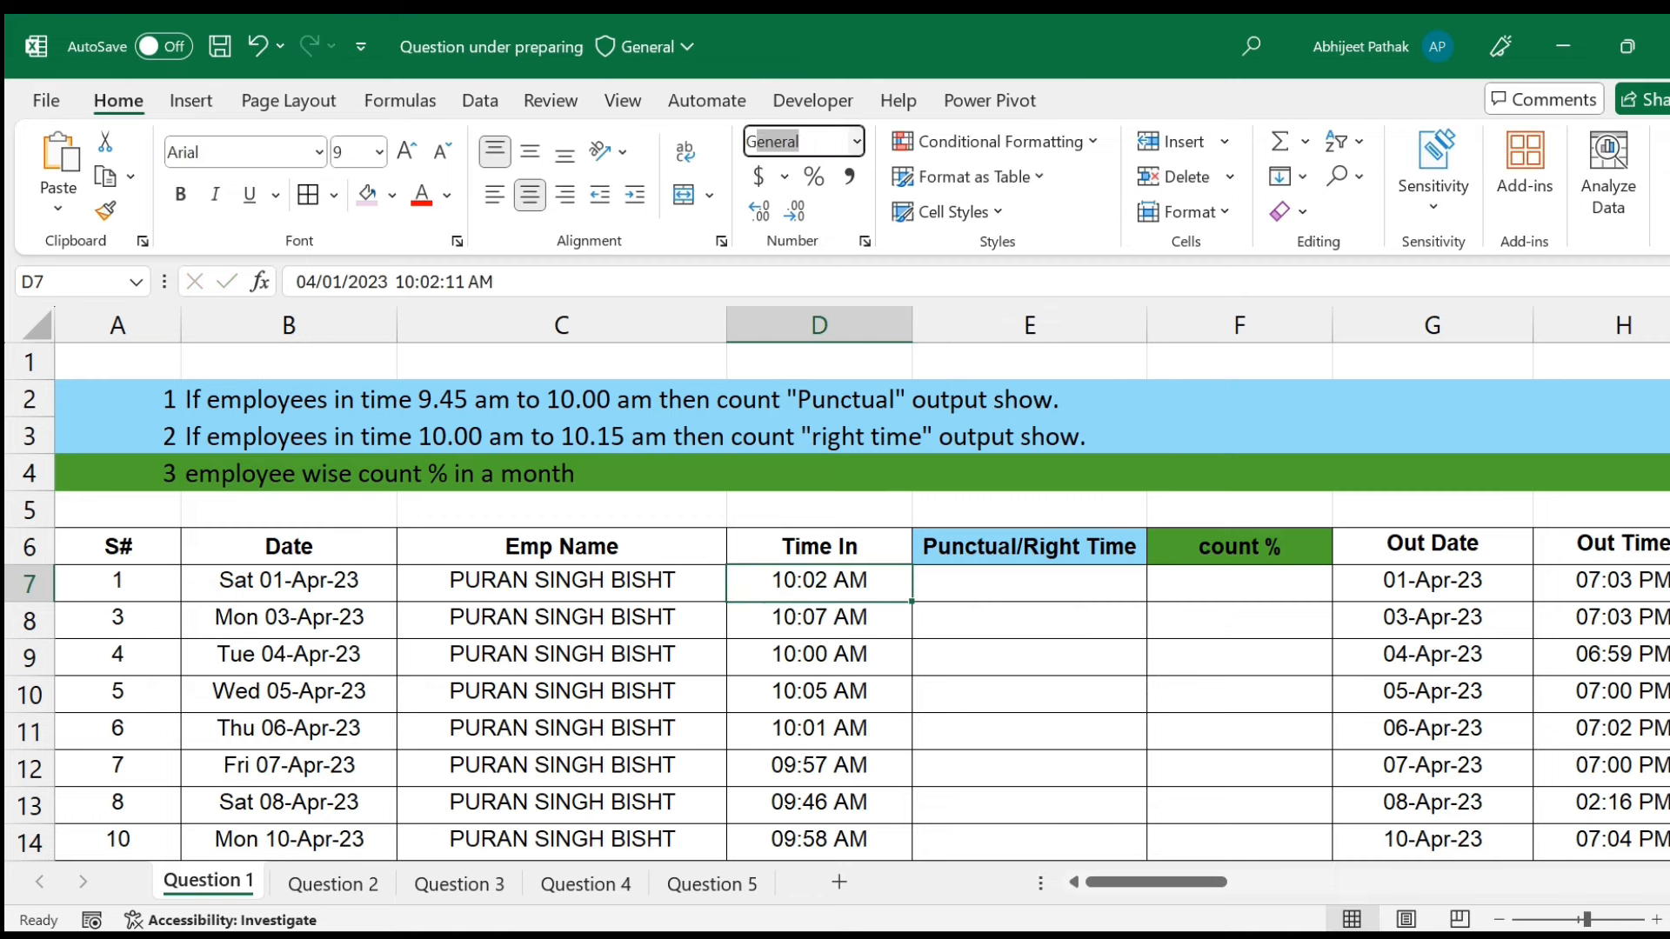
pyautogui.press('Return')
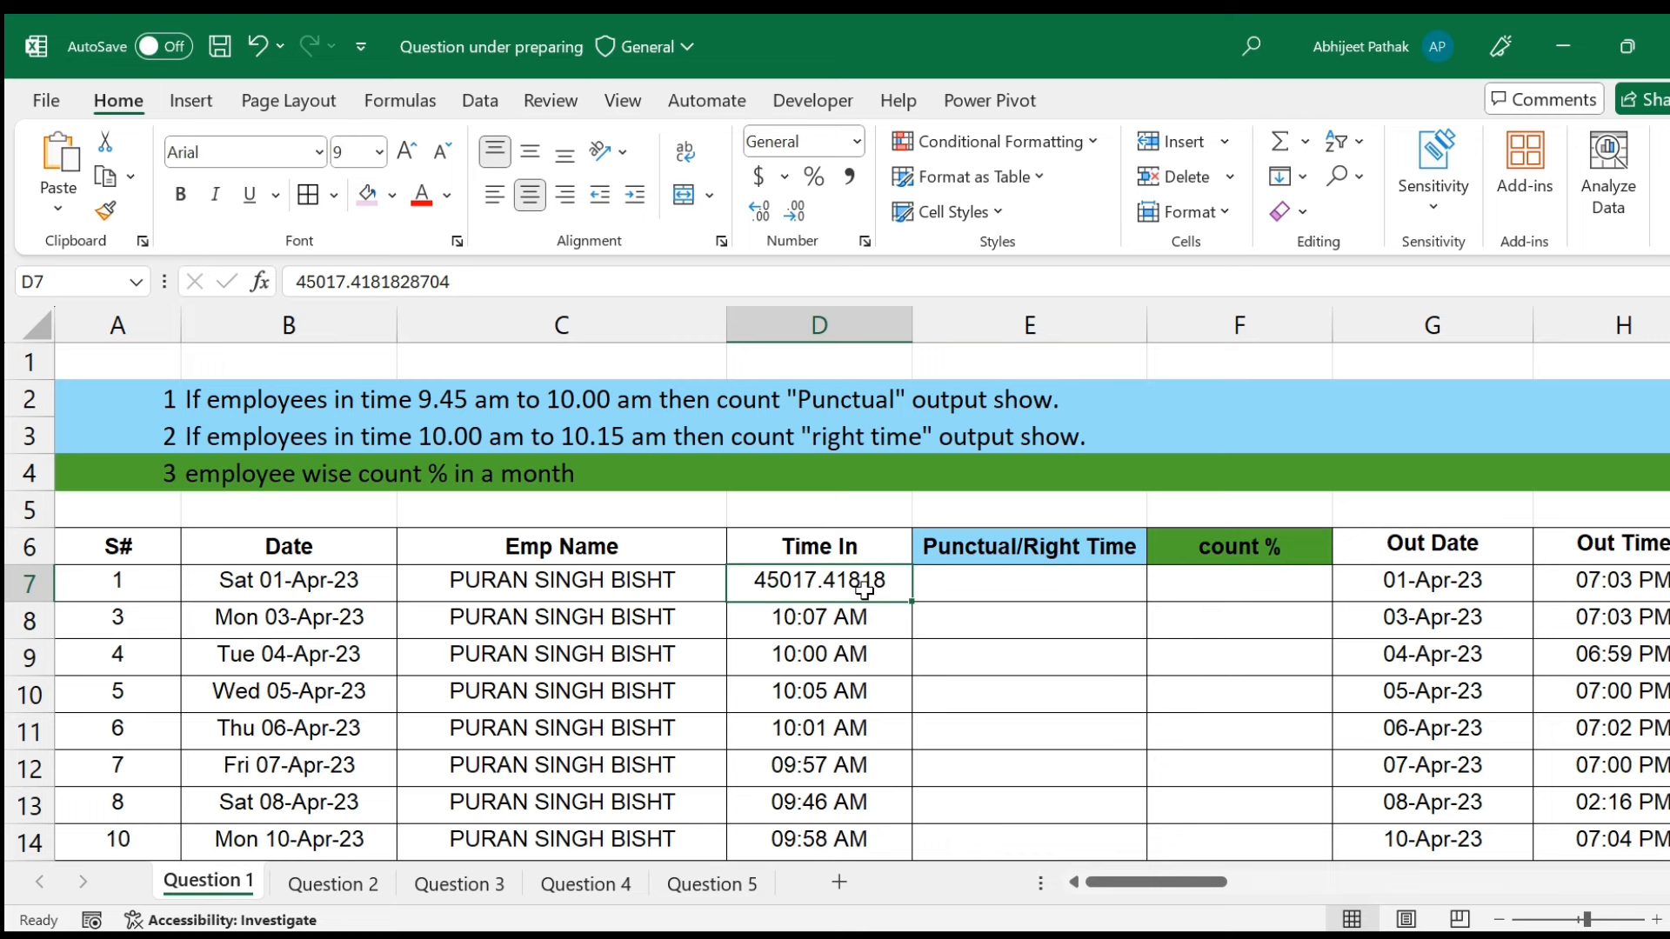
pyautogui.hotkey('ctrl', 'z')
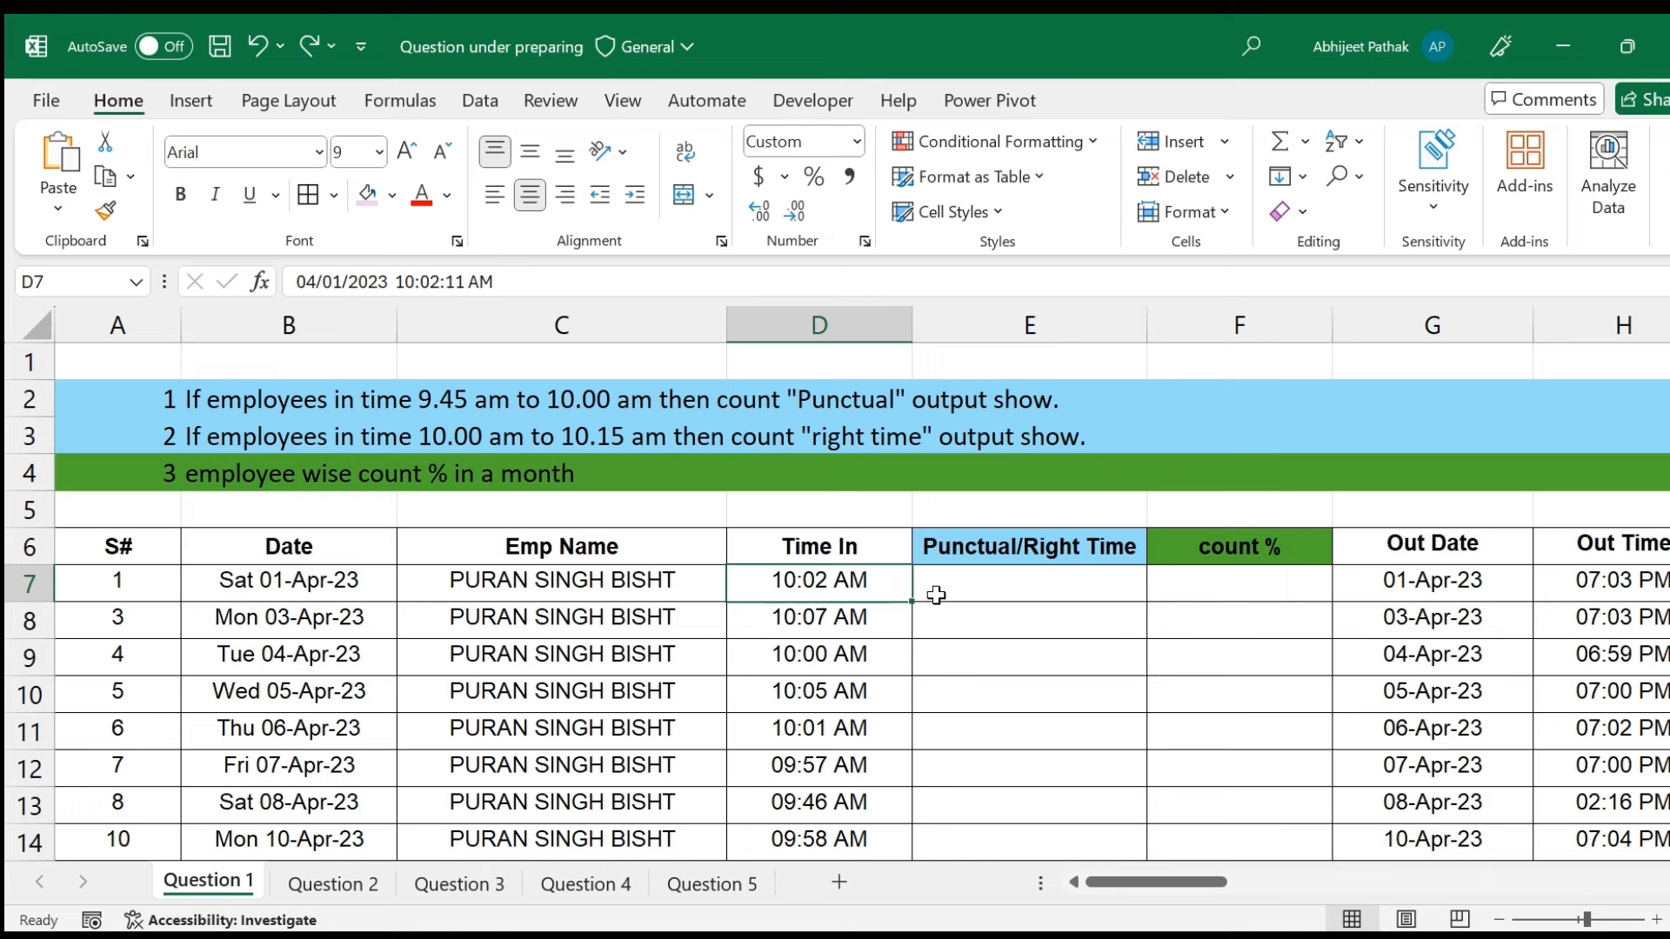
# Begin a formula in E7 with an IF function that has a nested AND function as its logical test.
pyautogui.click(954, 588)
pyautogui.write('=IF(')
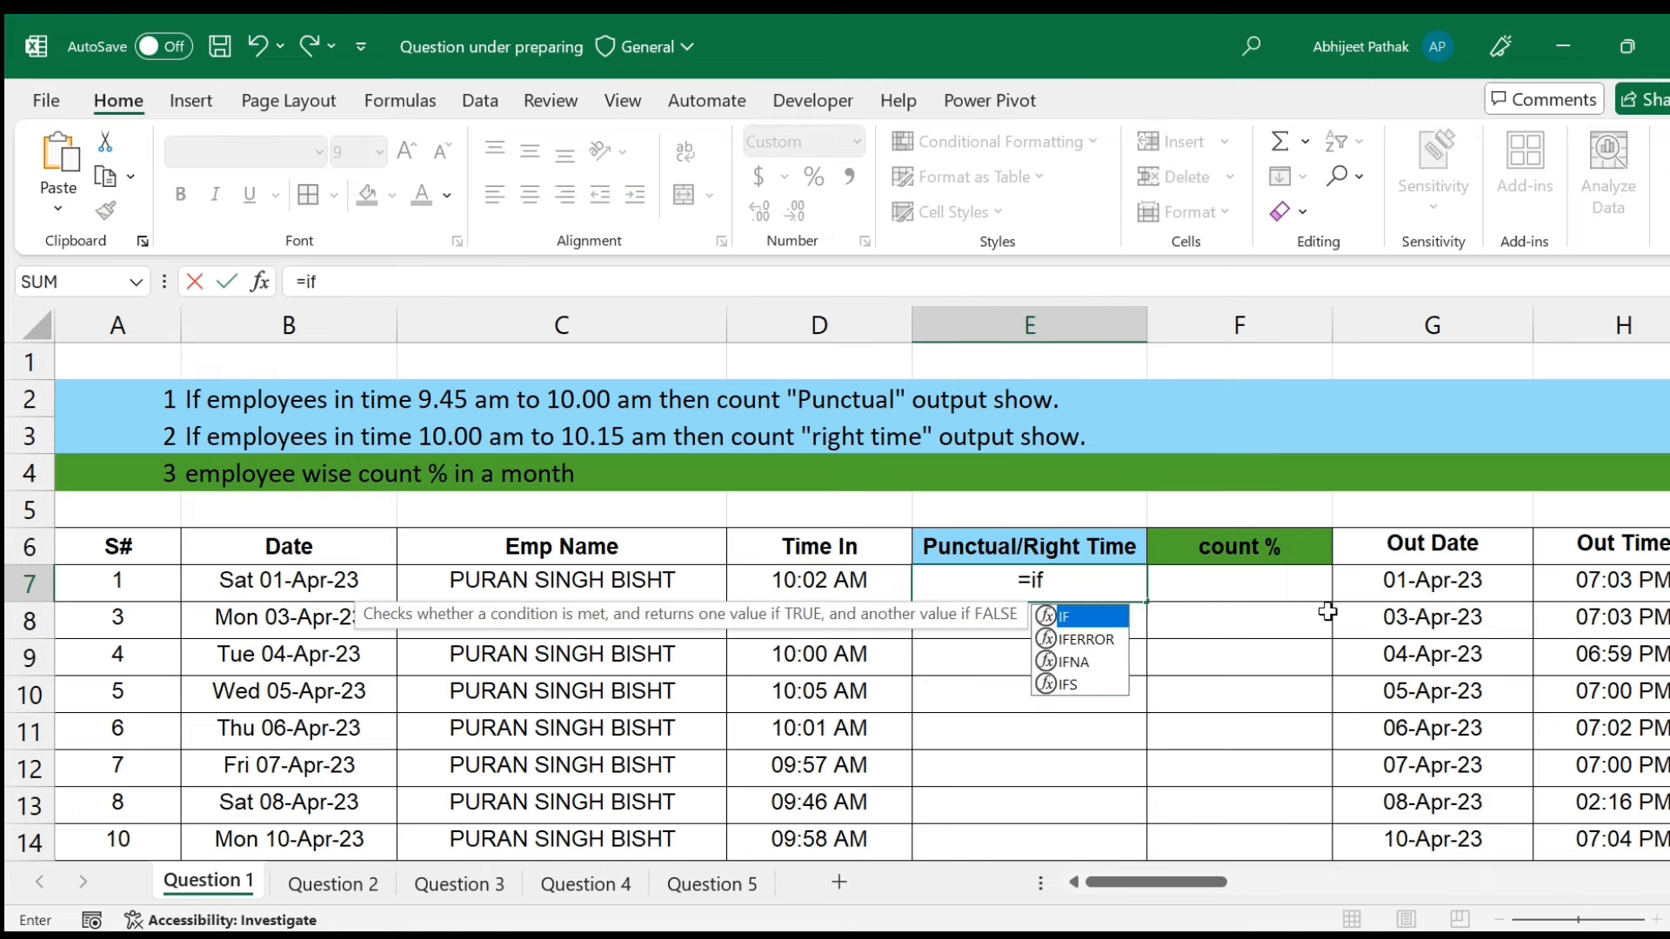
pyautogui.click(846, 583)
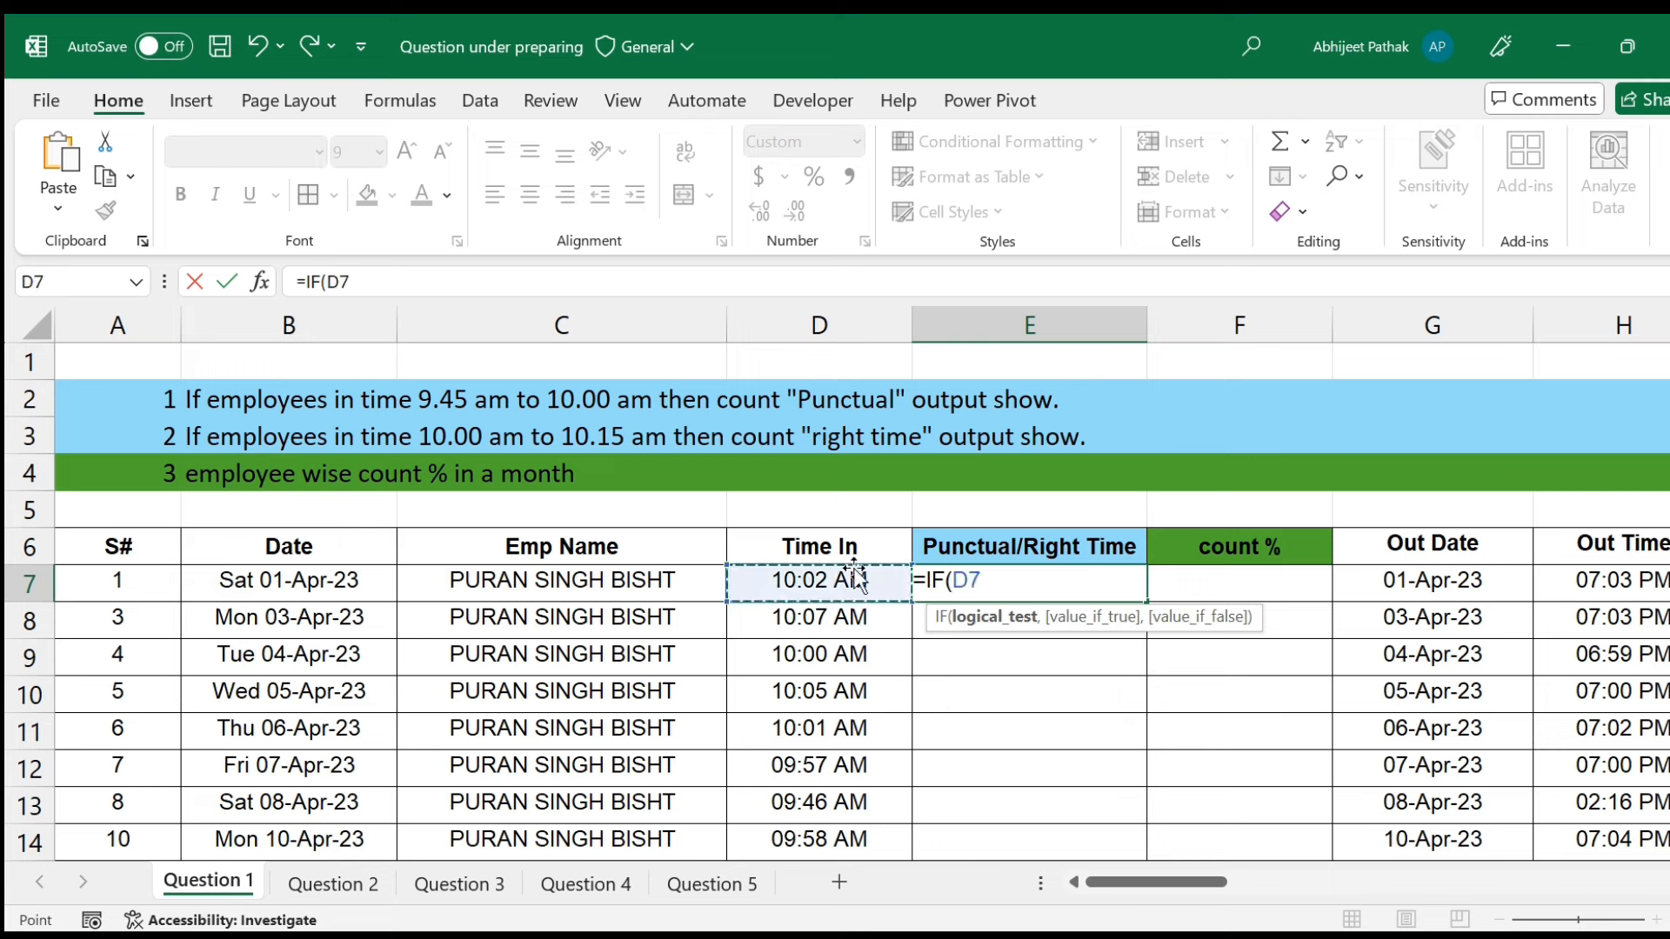
pyautogui.press('BackSpace')
pyautogui.press('BackSpace')
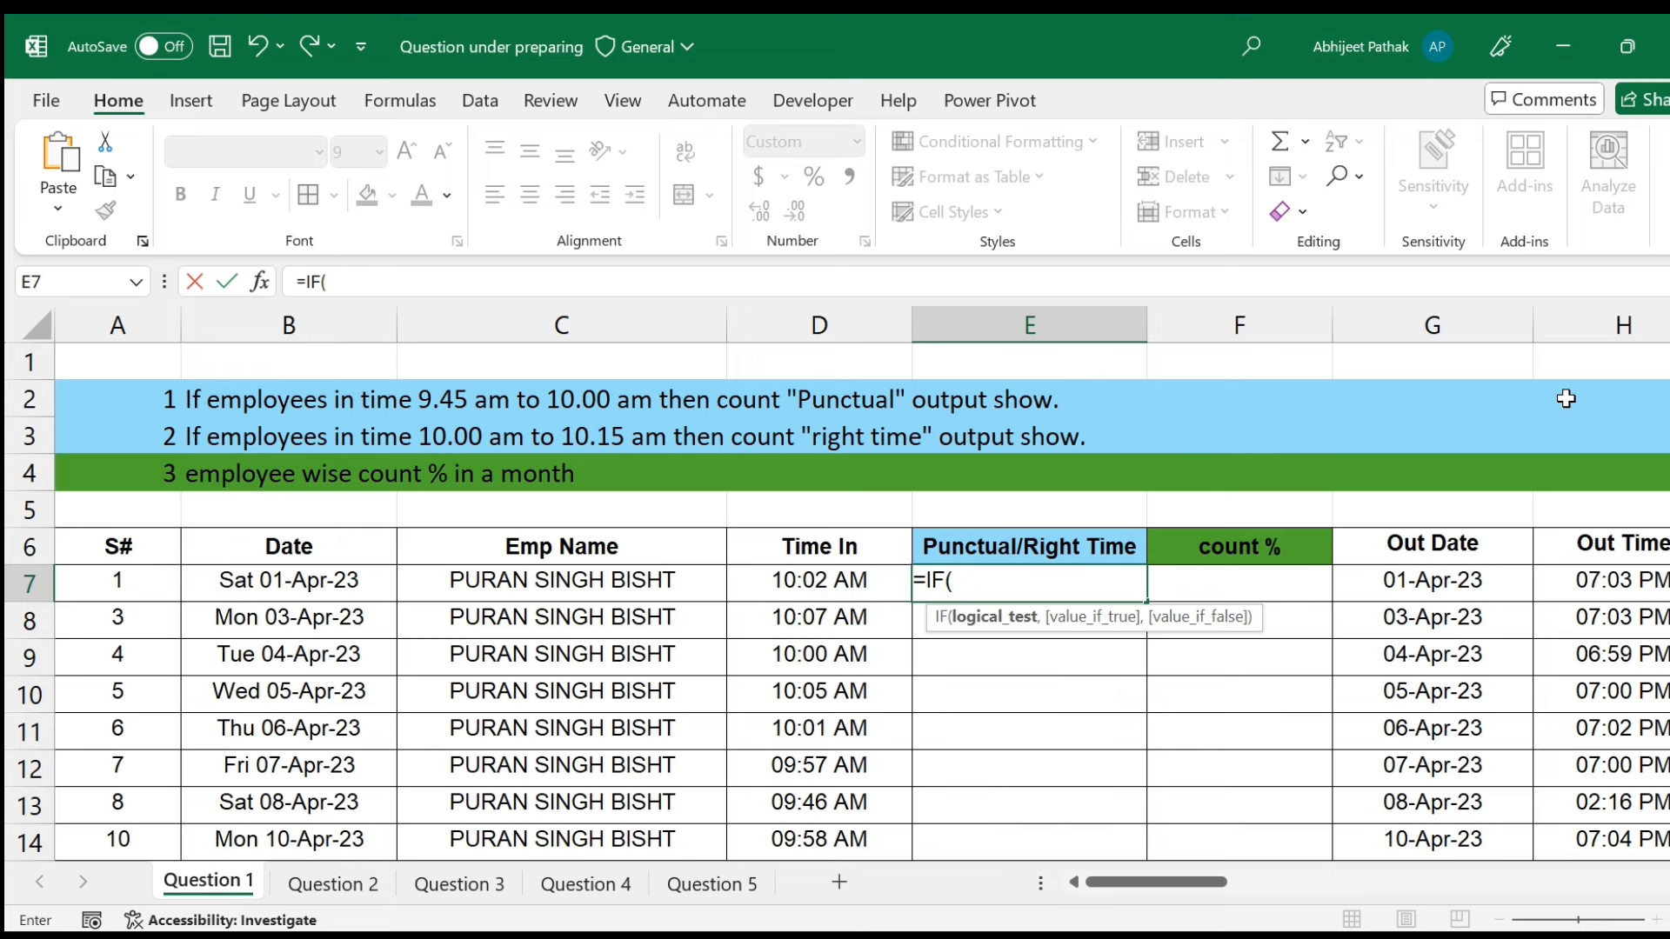
pyautogui.write('an')
pyautogui.press('Tab')
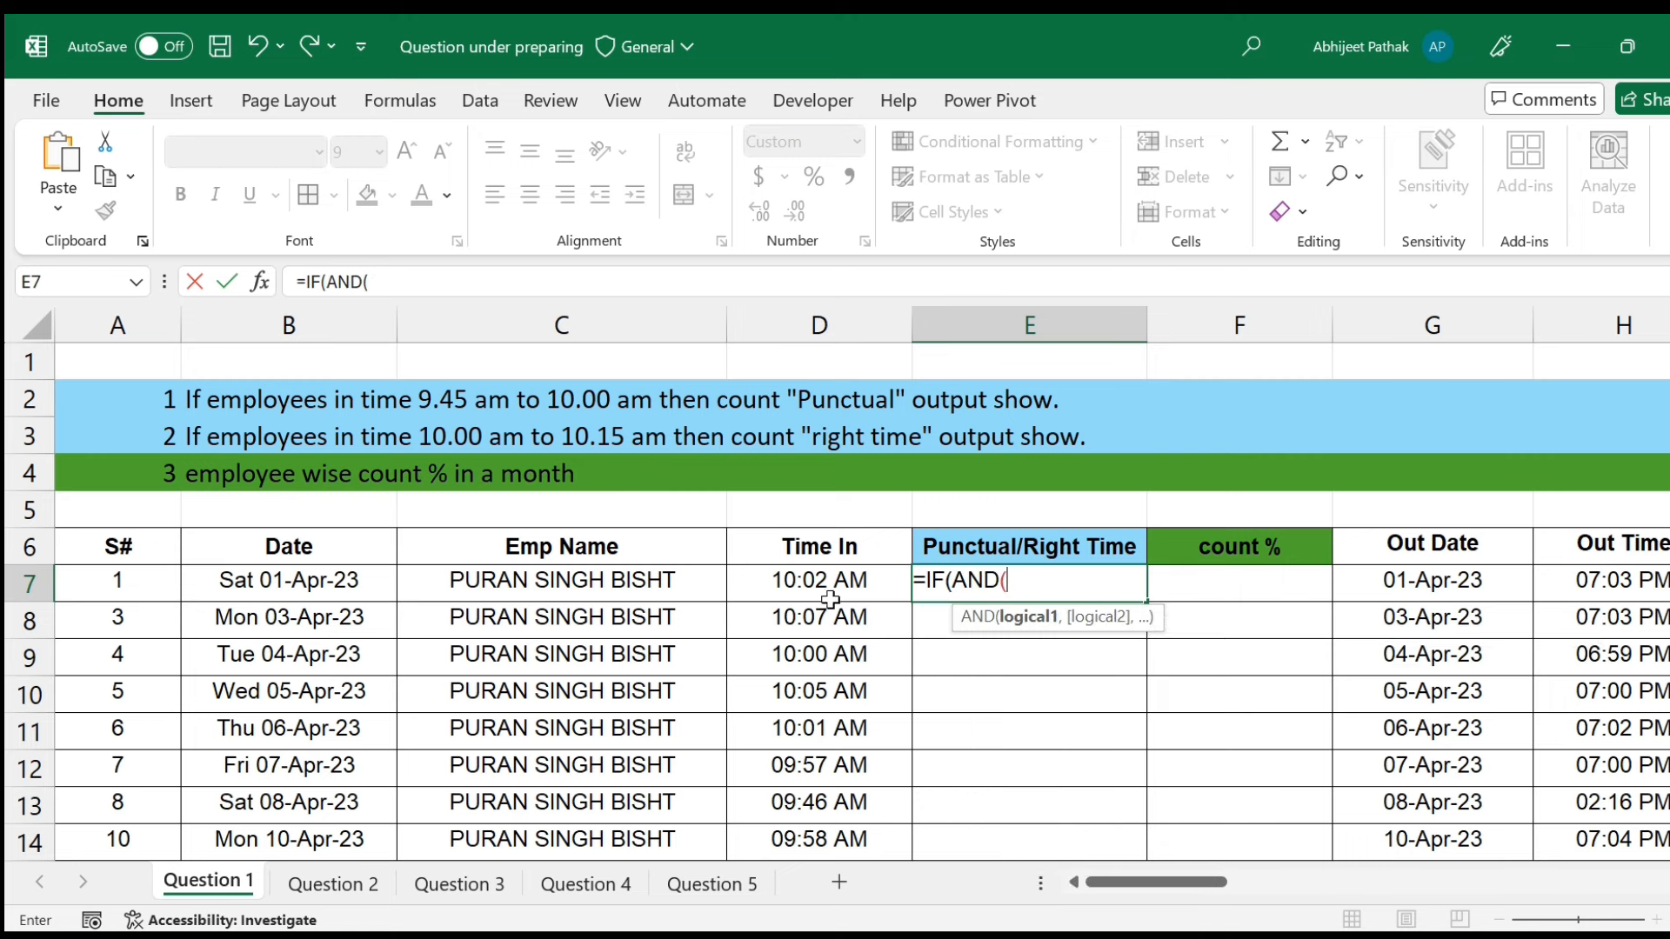
# Enter the first AND condition as D7>=B7+TIME(09,45,0).
pyautogui.click(837, 582)
pyautogui.write('>=')
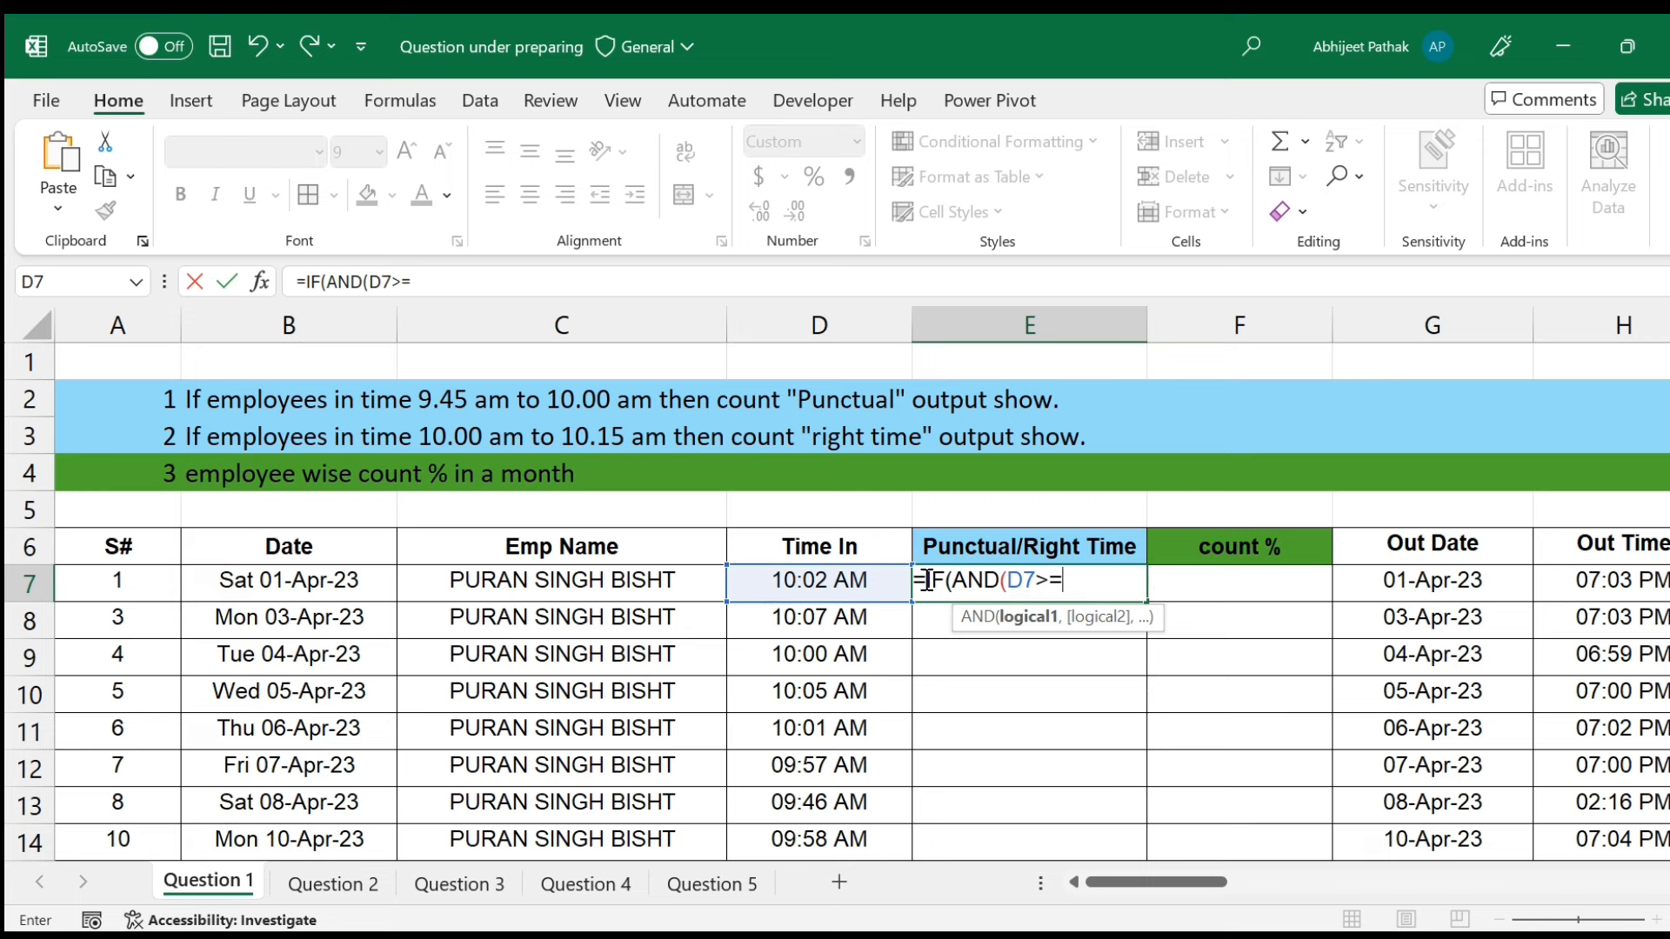
pyautogui.click(358, 578)
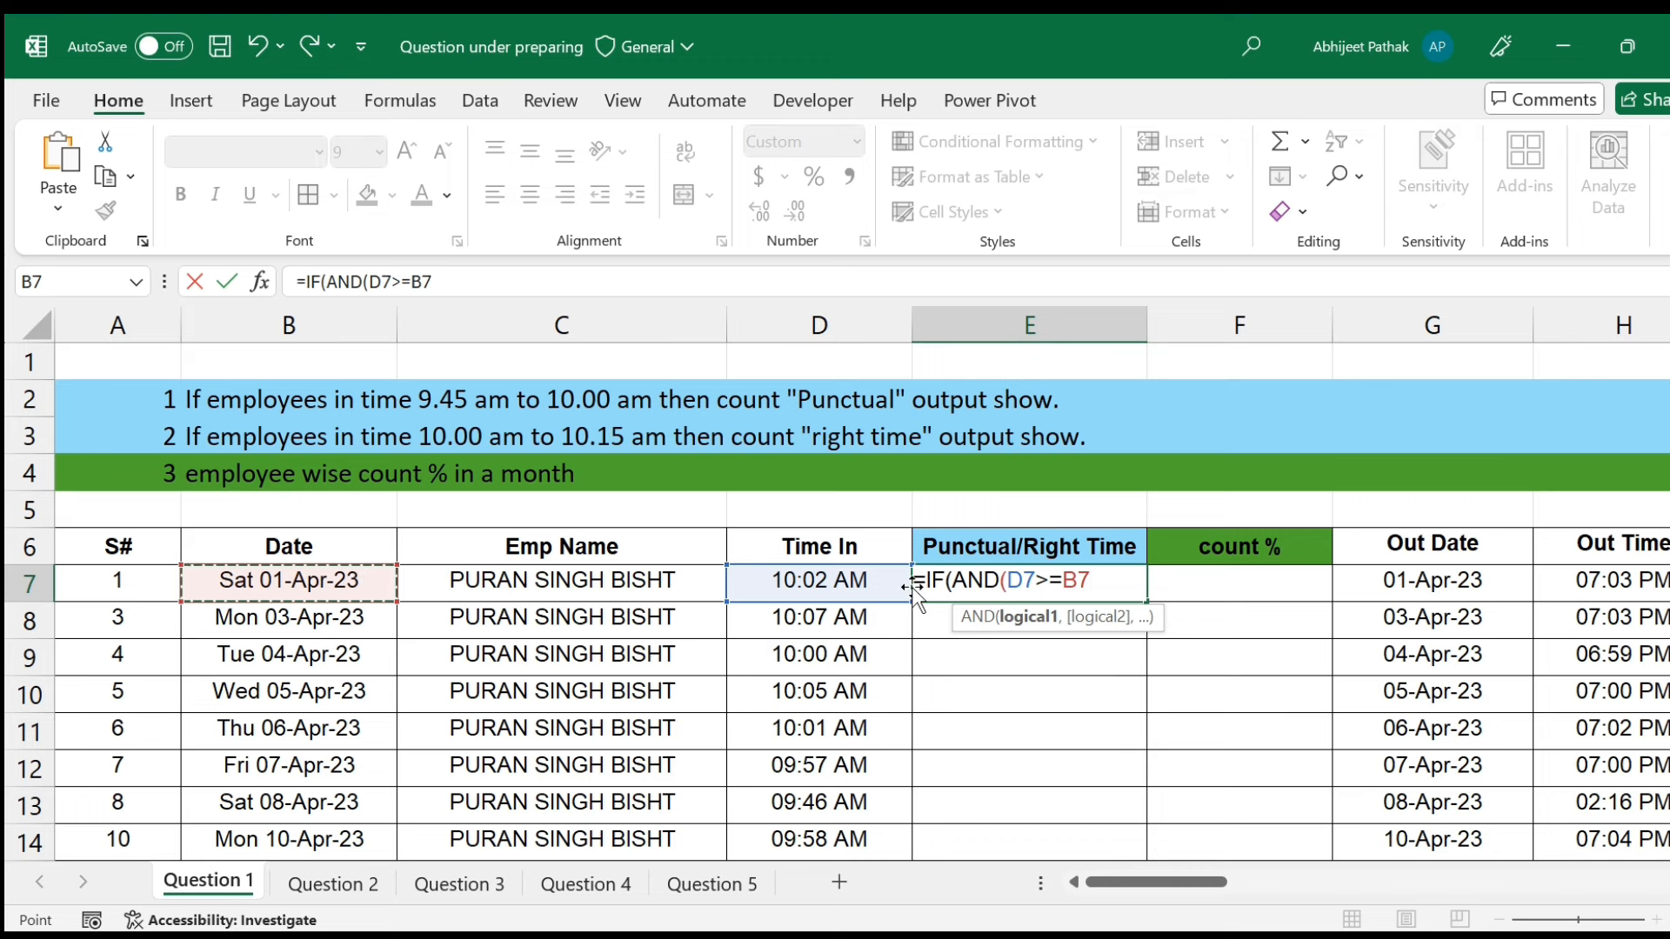
pyautogui.write('+time')
pyautogui.press('Tab')
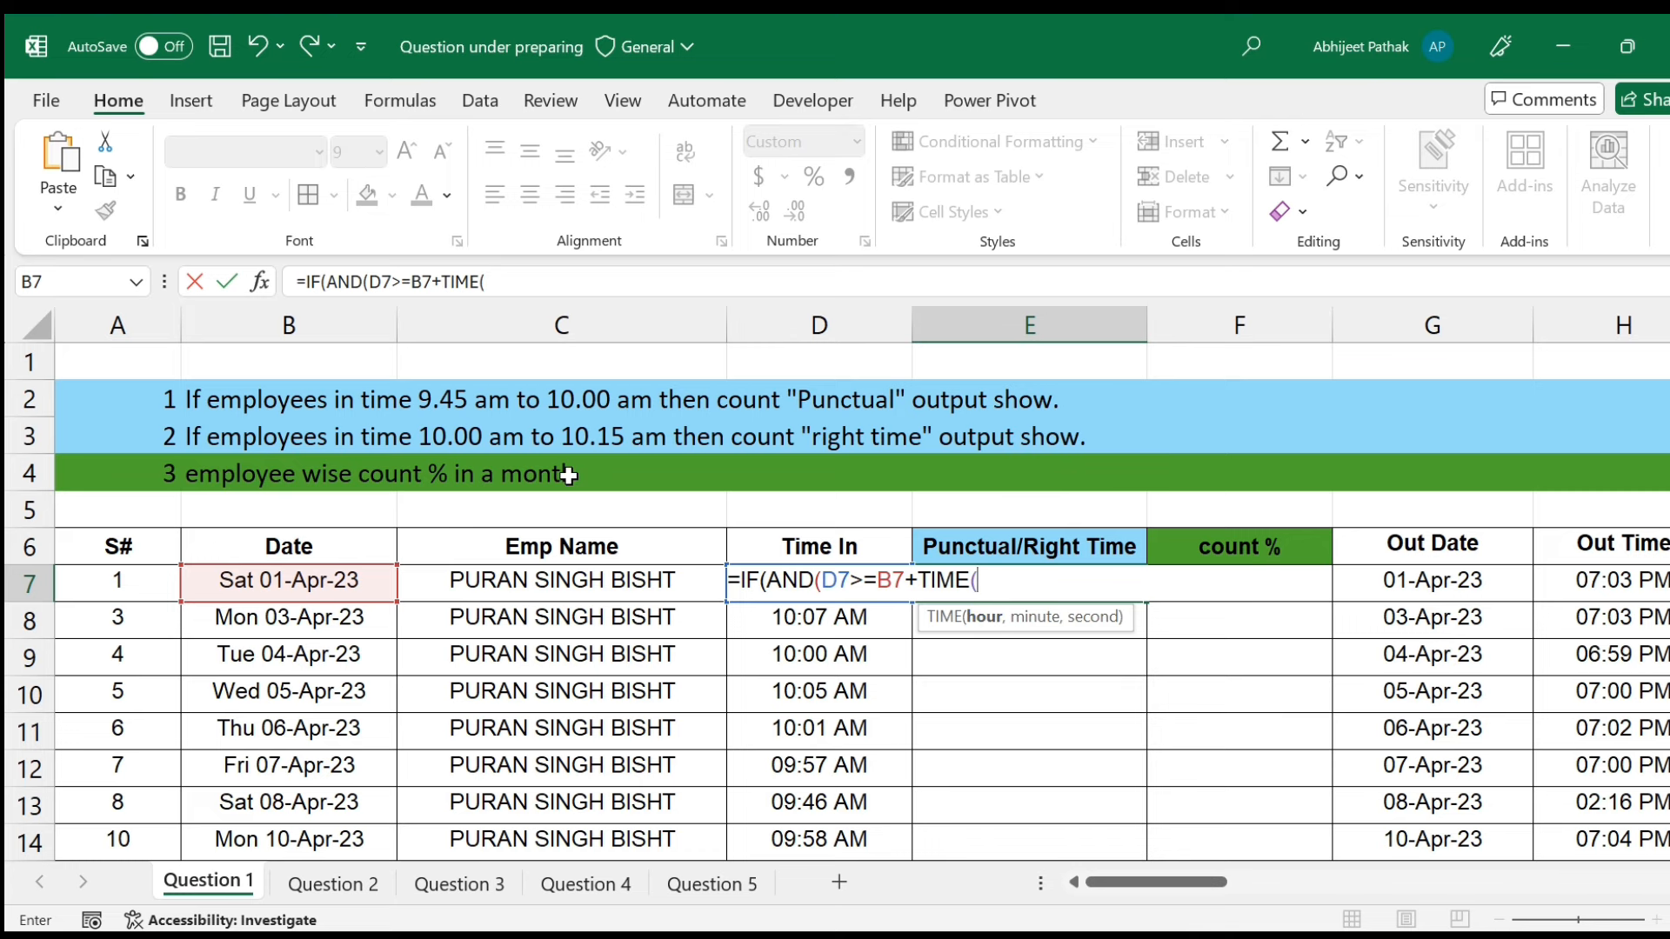
pyautogui.write('9,45')
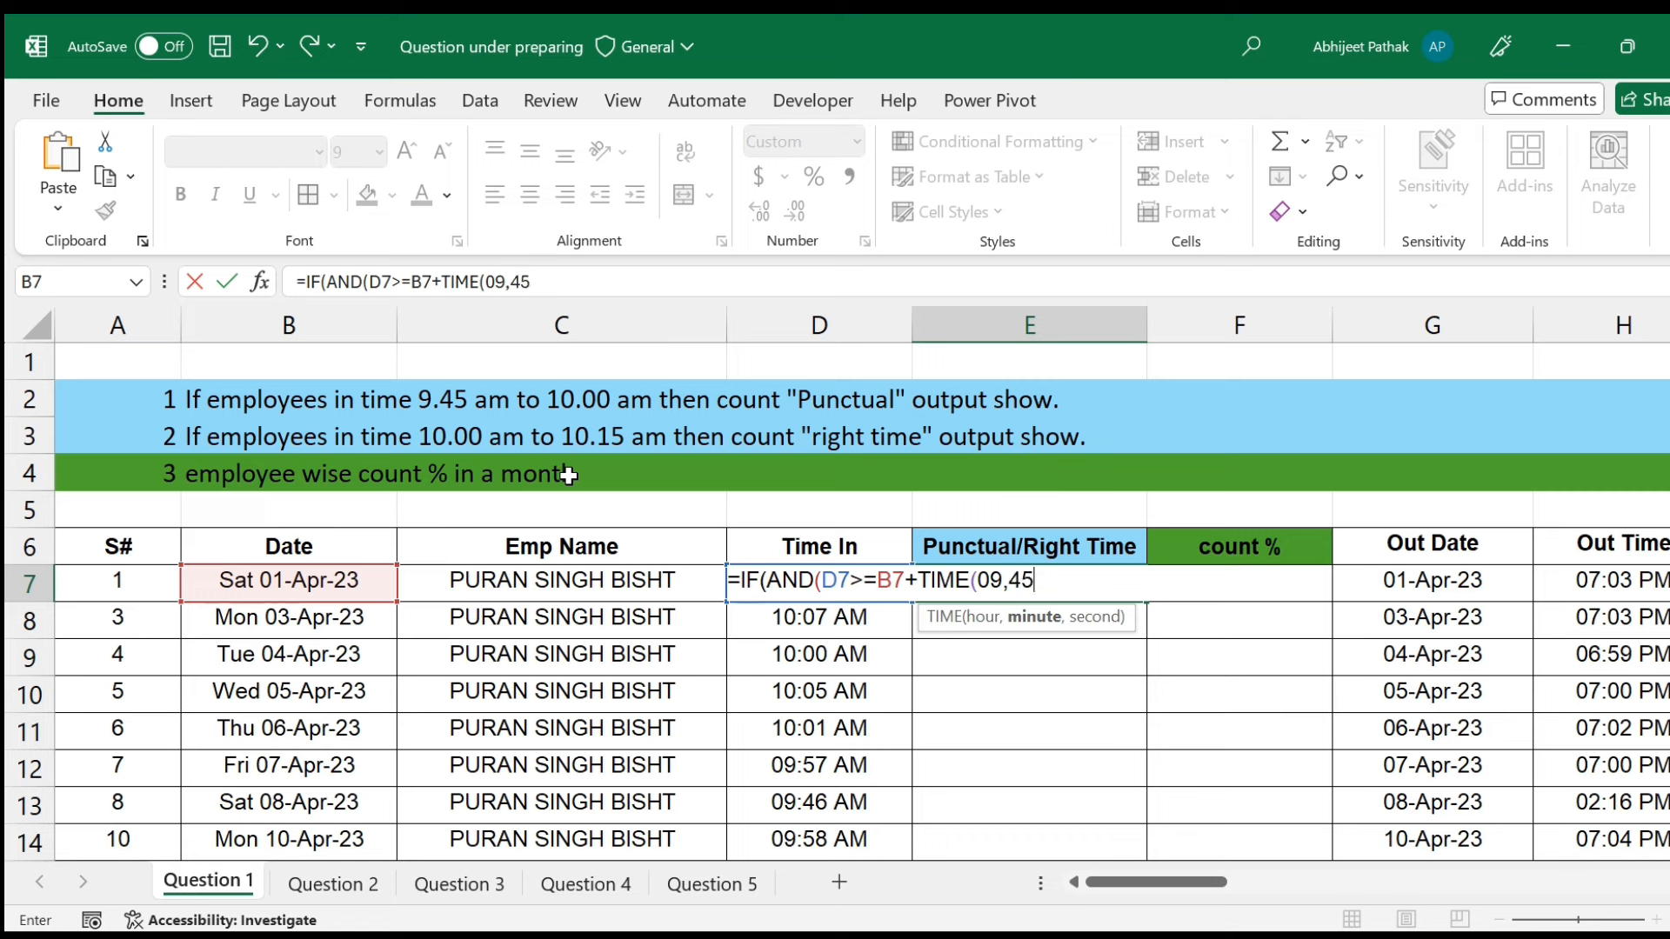
pyautogui.write(',0)')
# Evaluate the B7+TIME(09,45,0) part inside the formula to check its value, and restore the expression.
pyautogui.moveTo(880, 577); pyautogui.dragTo(1075, 614)
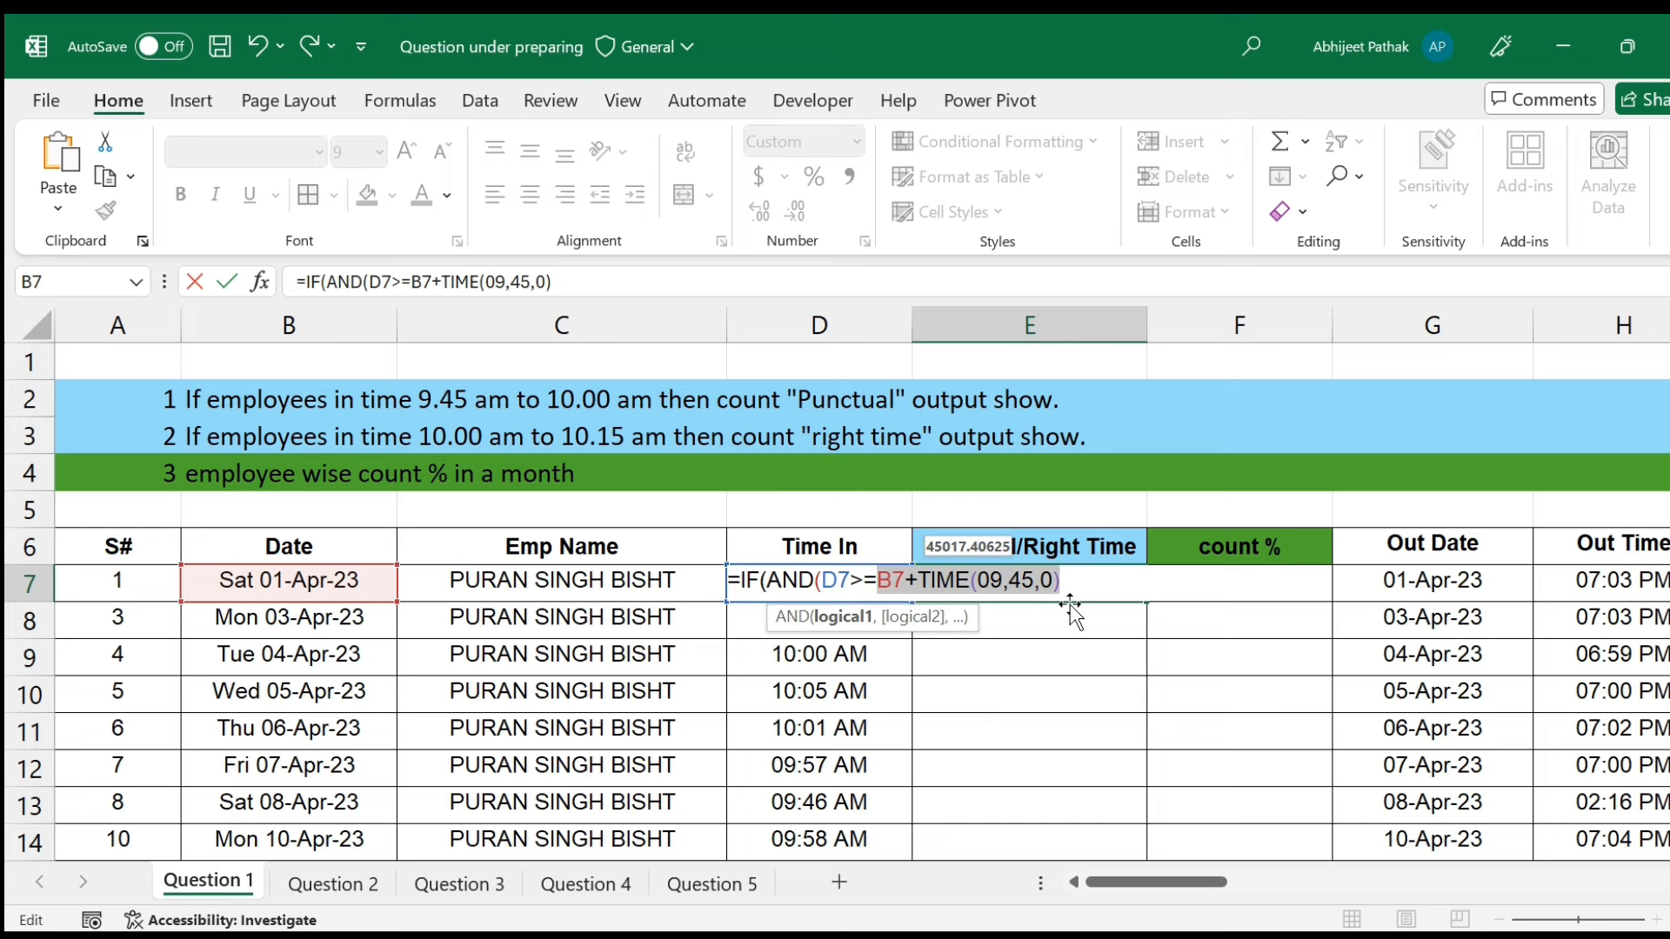
pyautogui.press('F9')
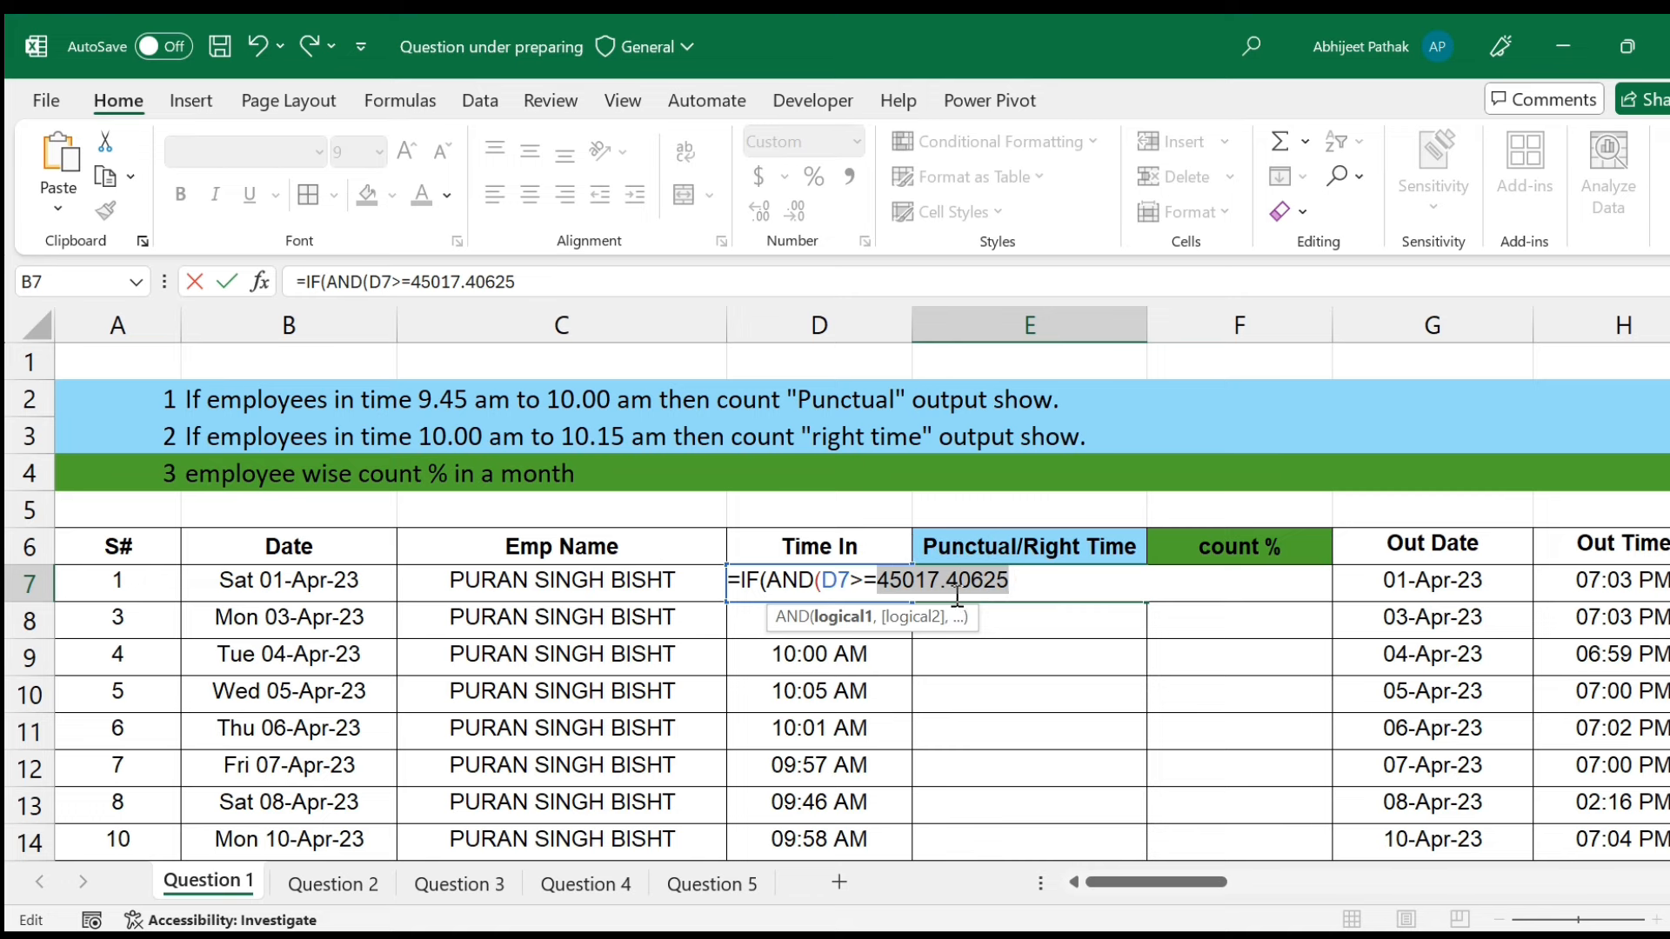
pyautogui.hotkey('ctrl', 'z')
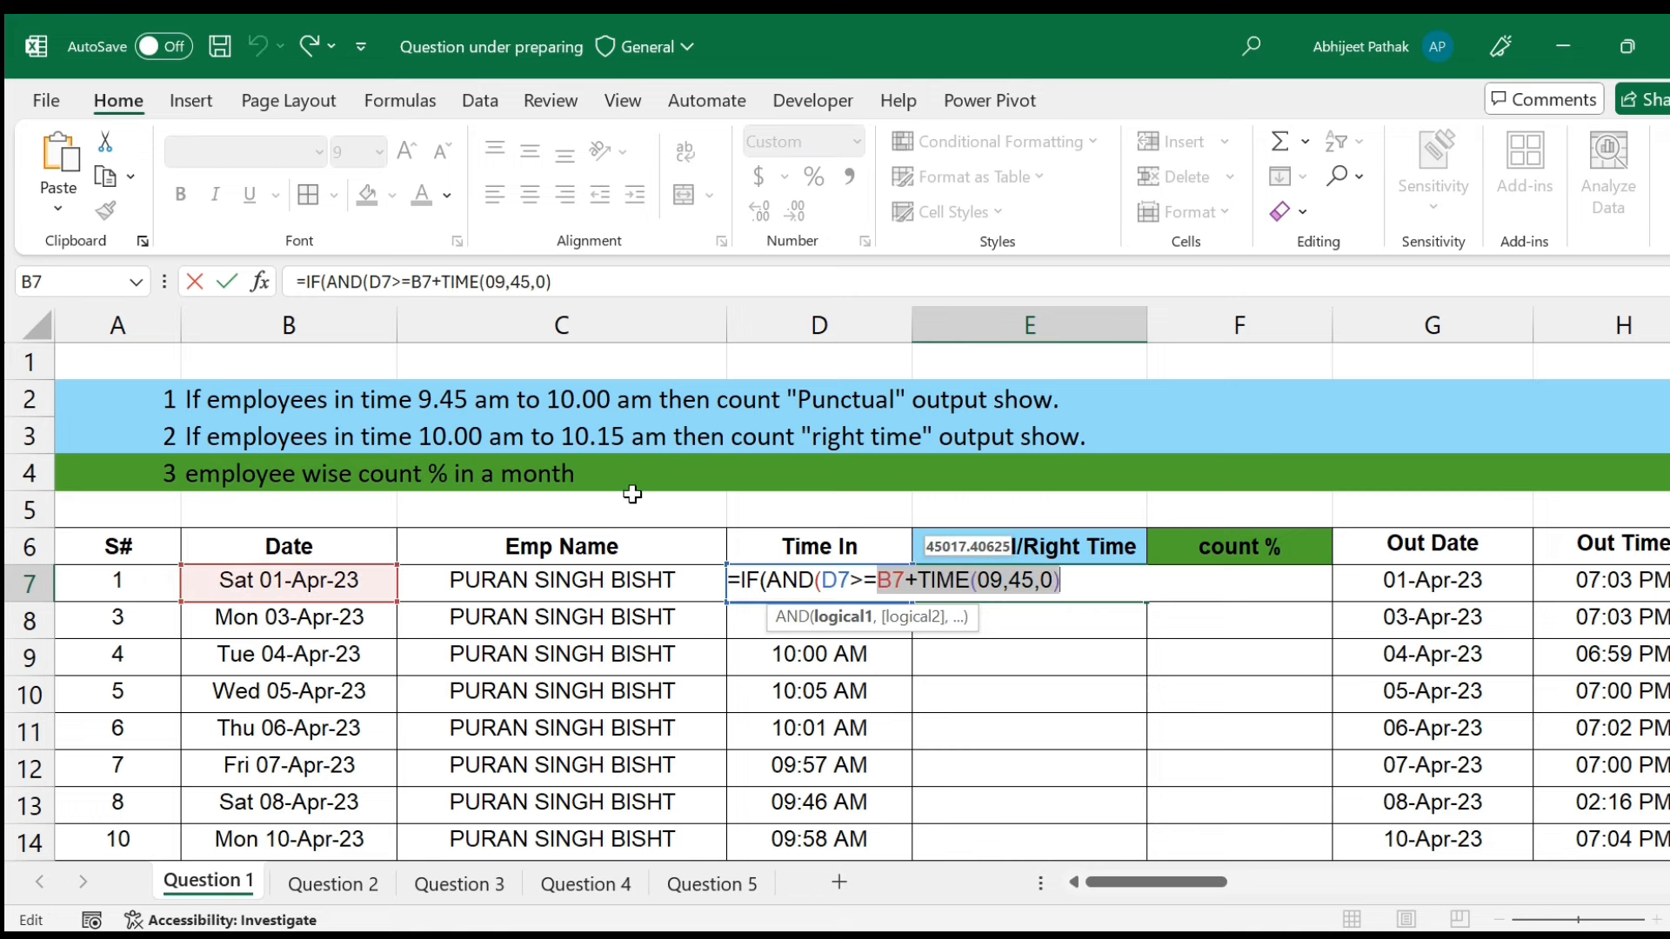
# Add the second AND condition, D7<B7+TIME(10,0,0), and close the AND function.
pyautogui.click(1093, 576)
pyautogui.write(',')
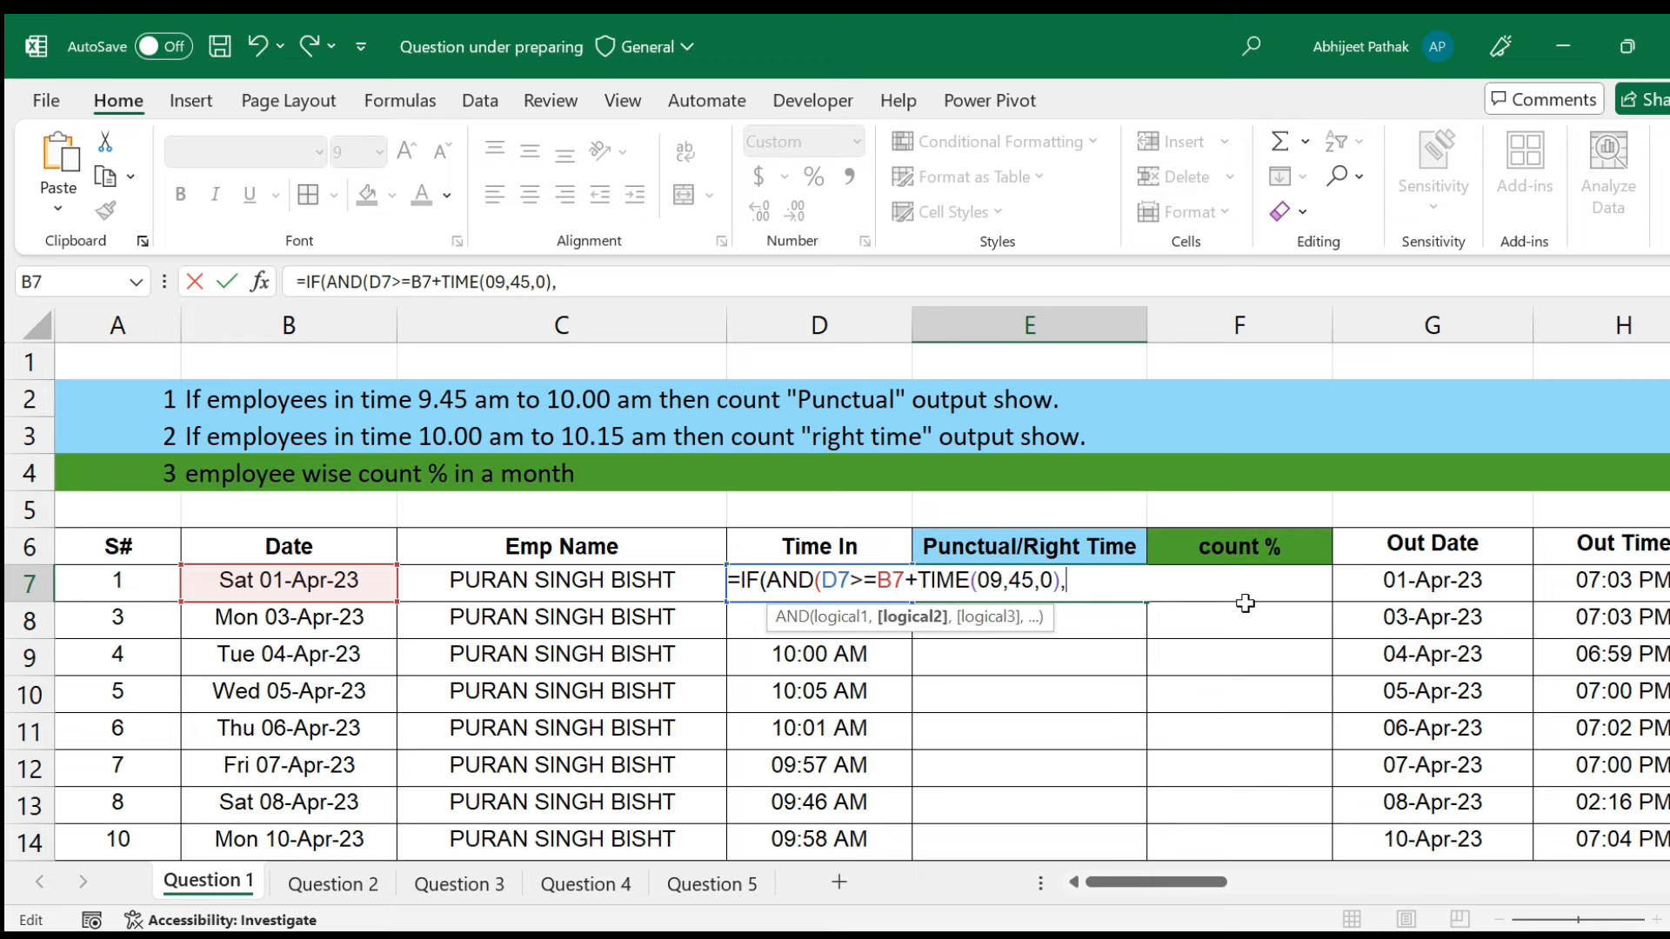
pyautogui.press('Left')
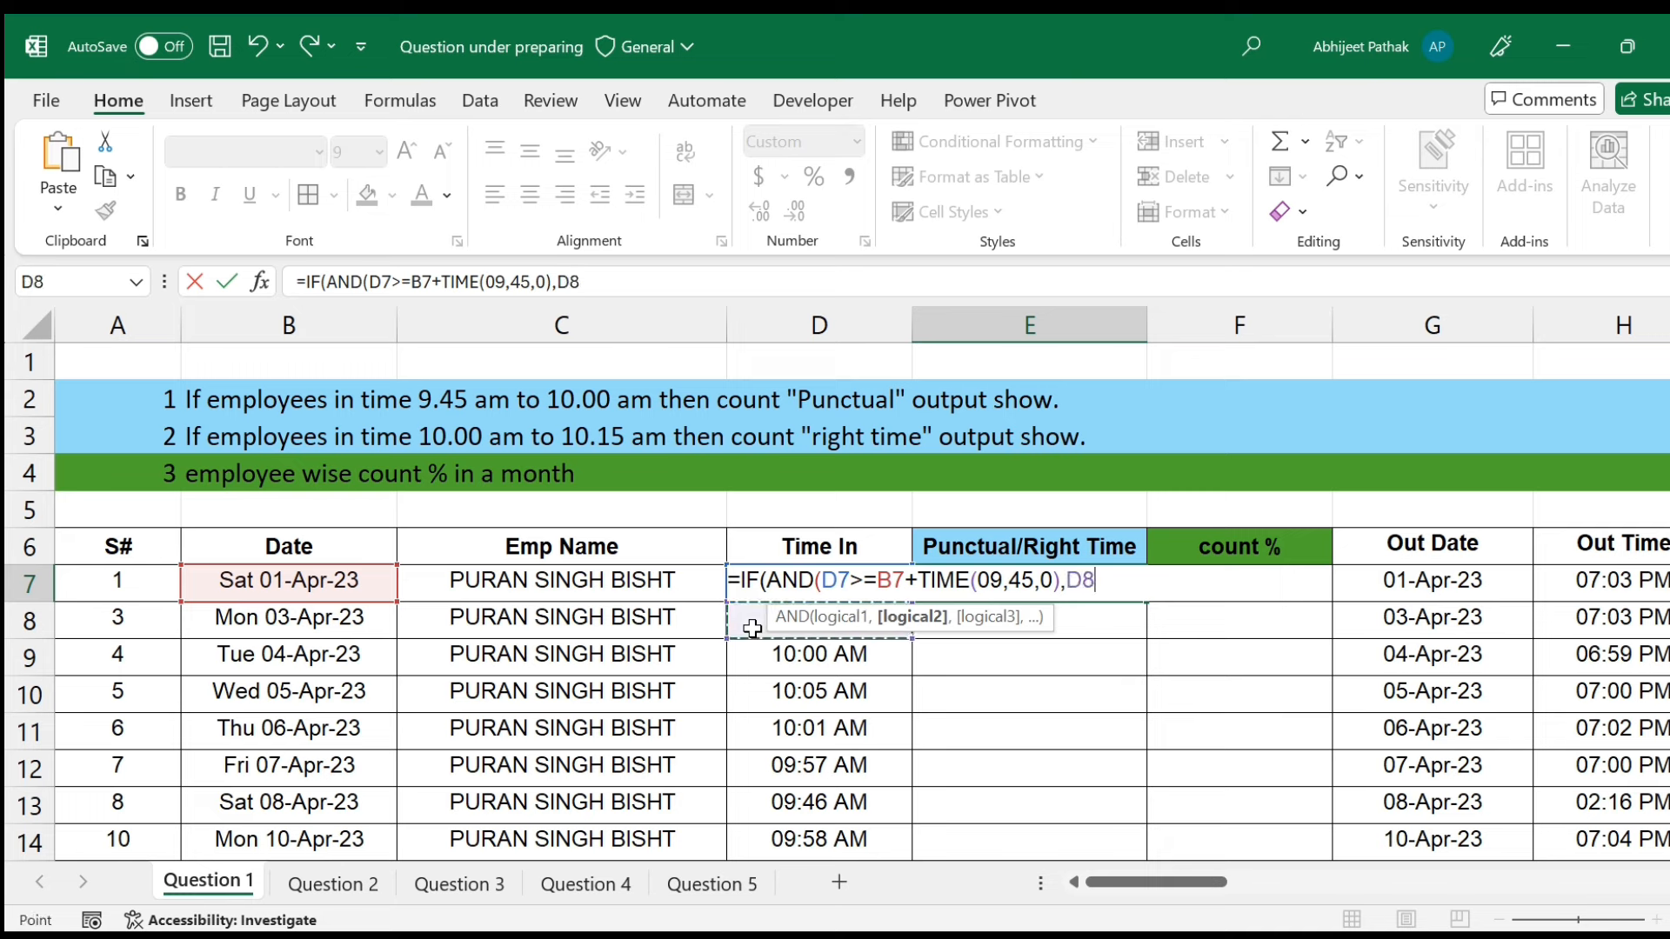
pyautogui.write('<')
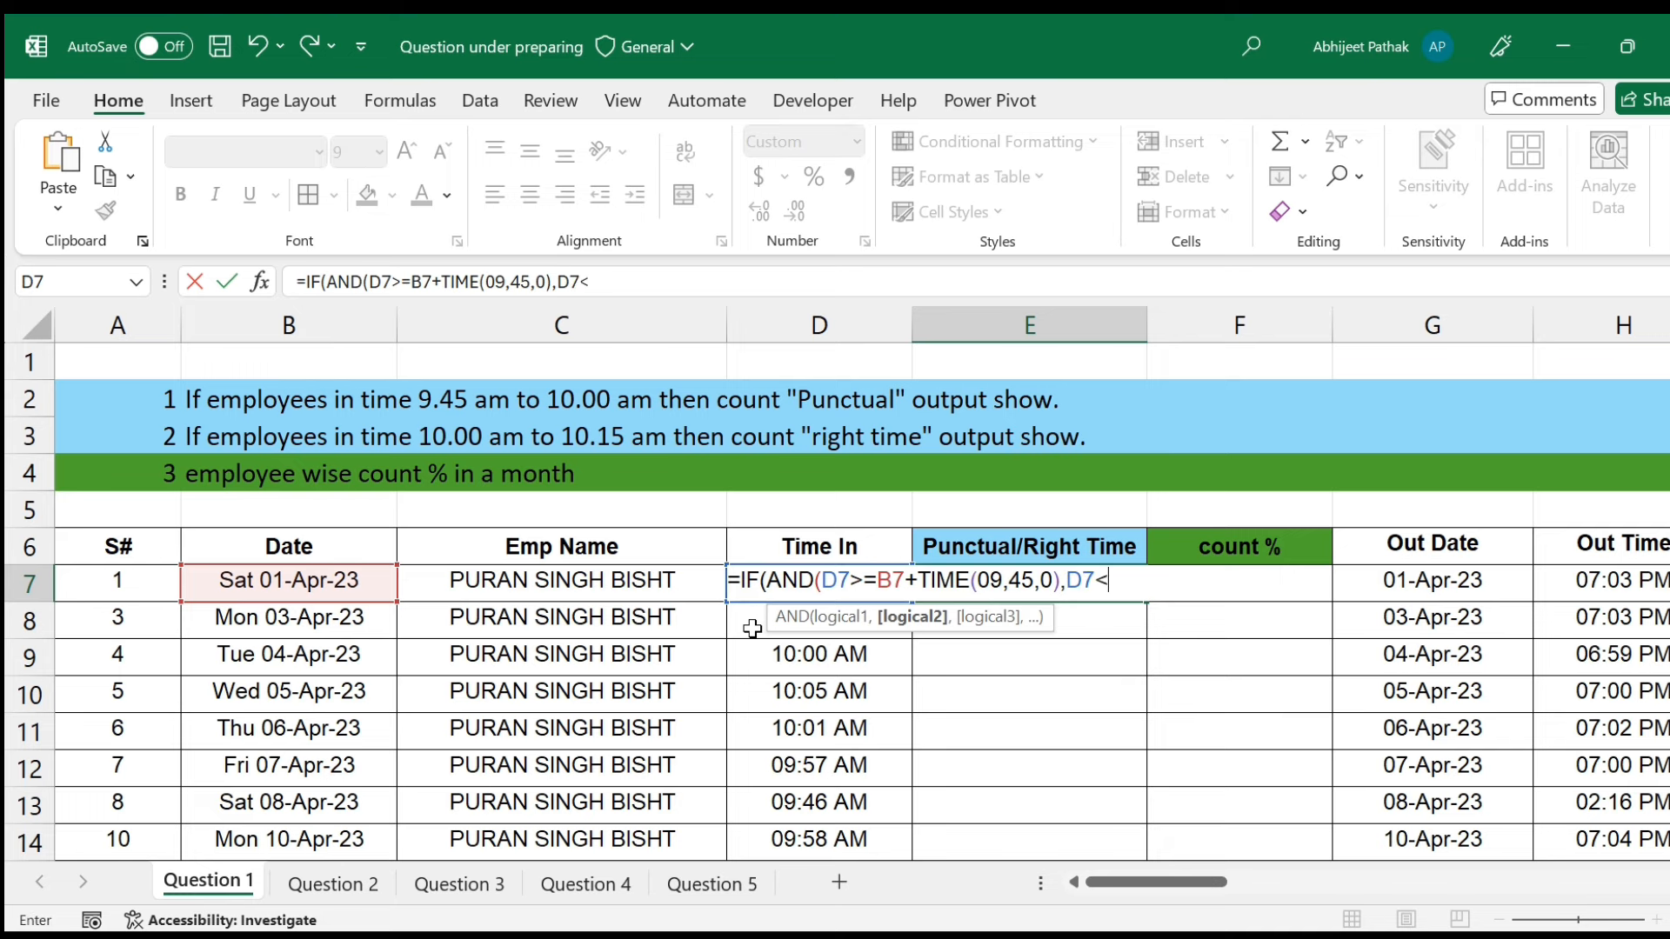
pyautogui.click(350, 592)
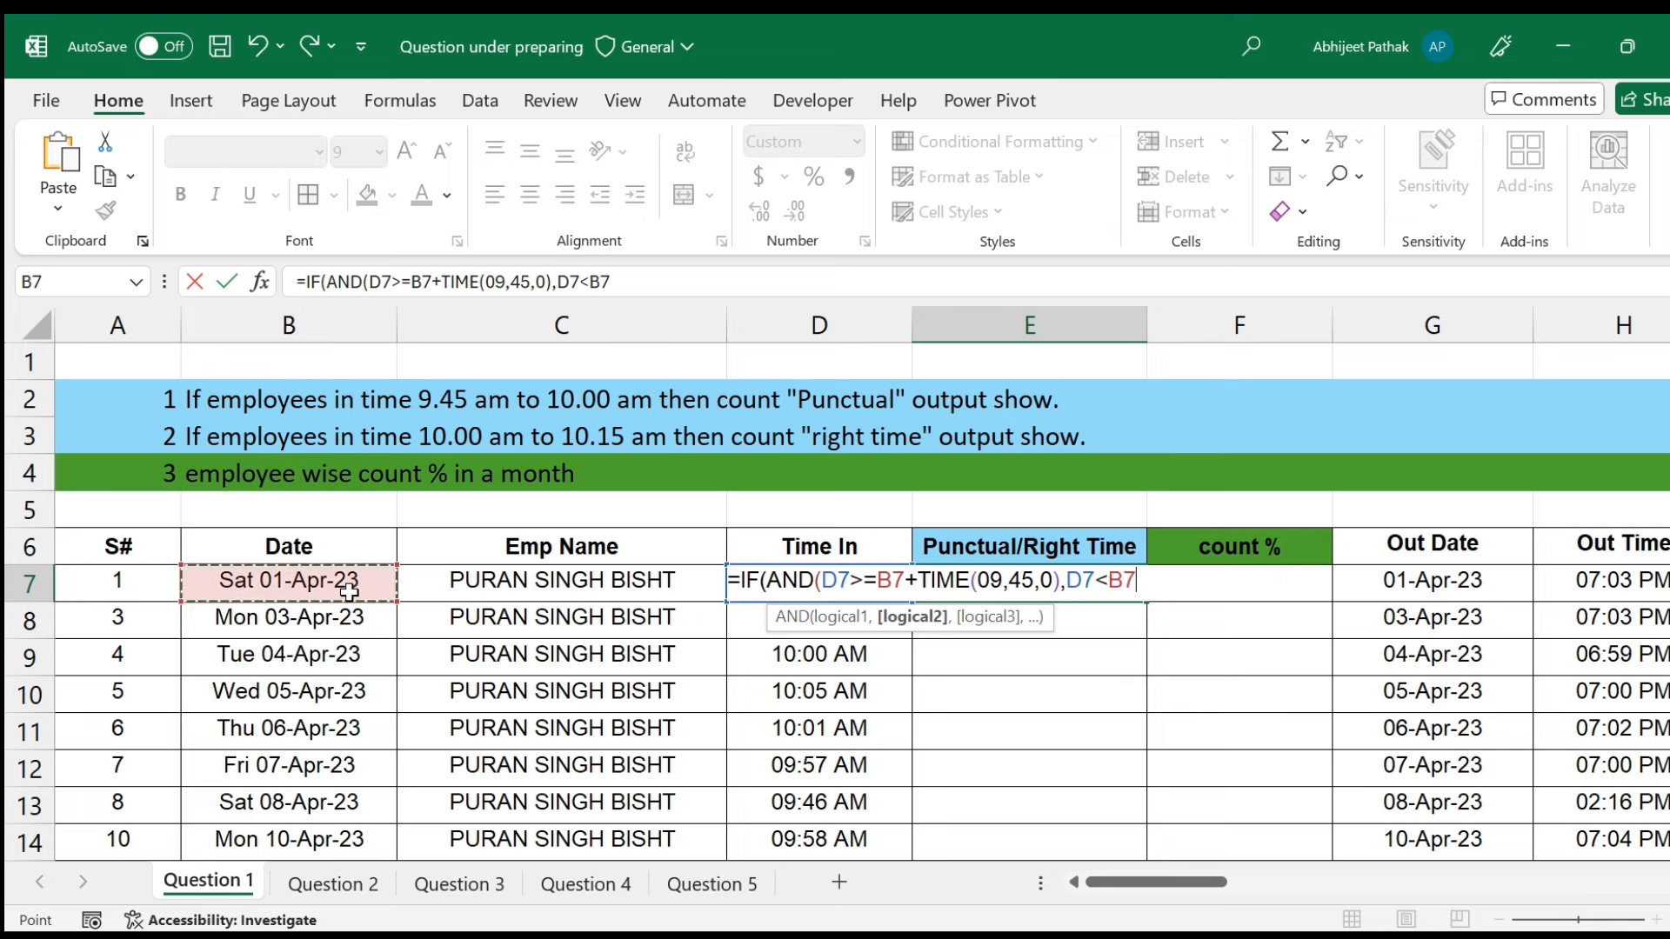
pyautogui.write('+')
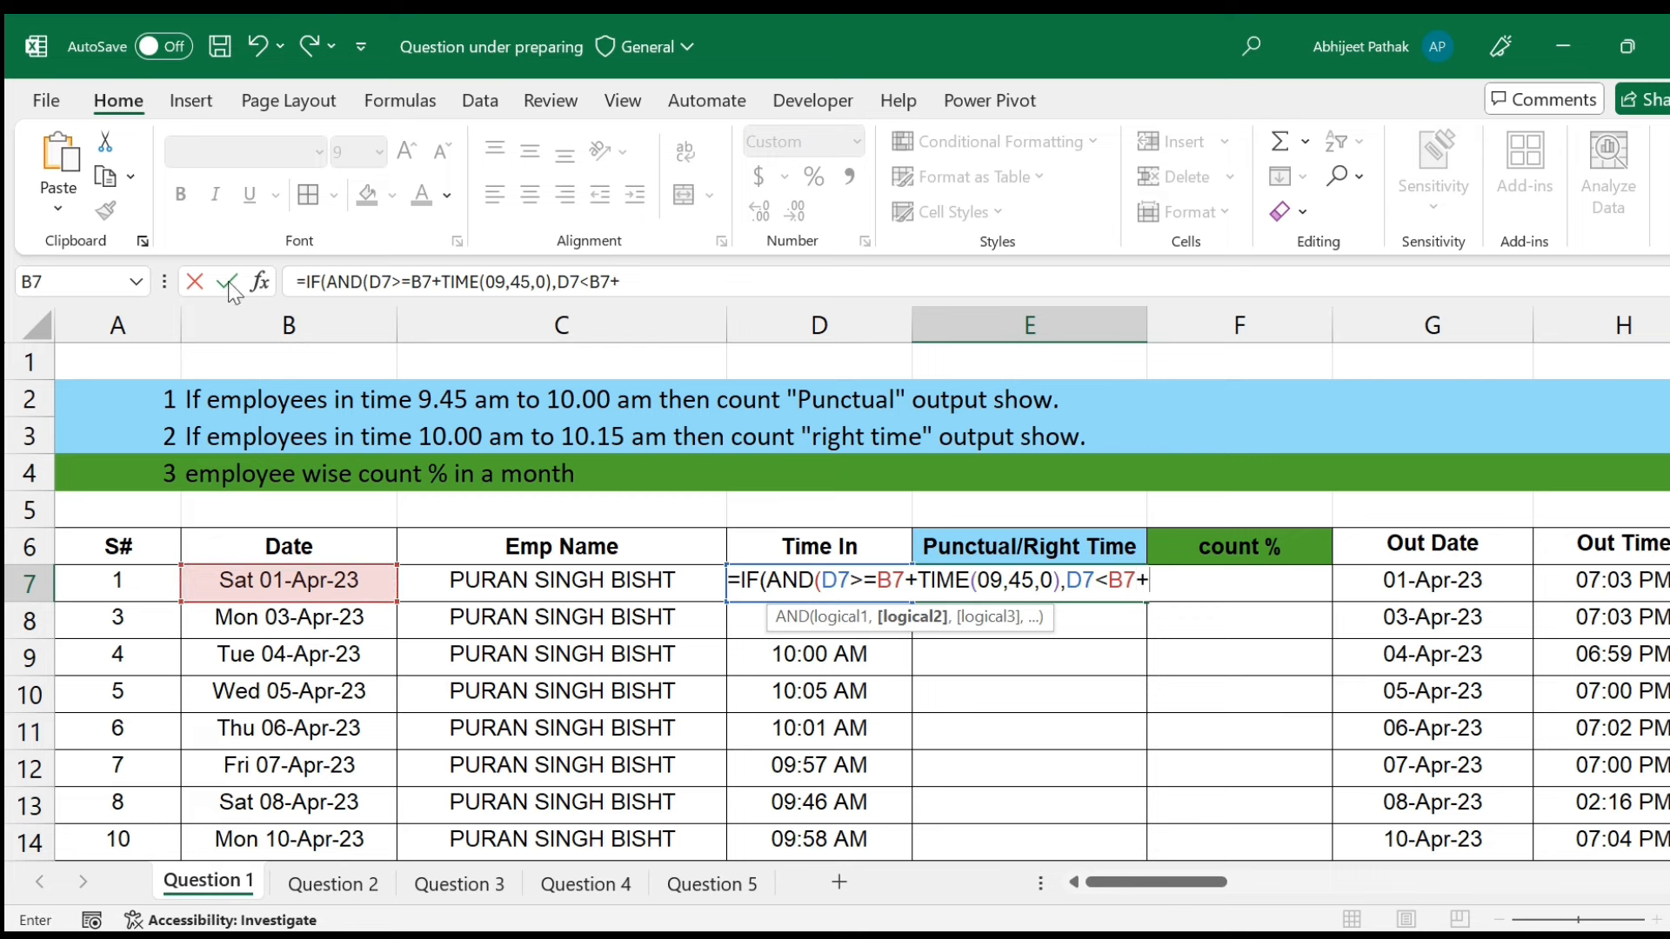
pyautogui.write('TIME(10,0,0)')
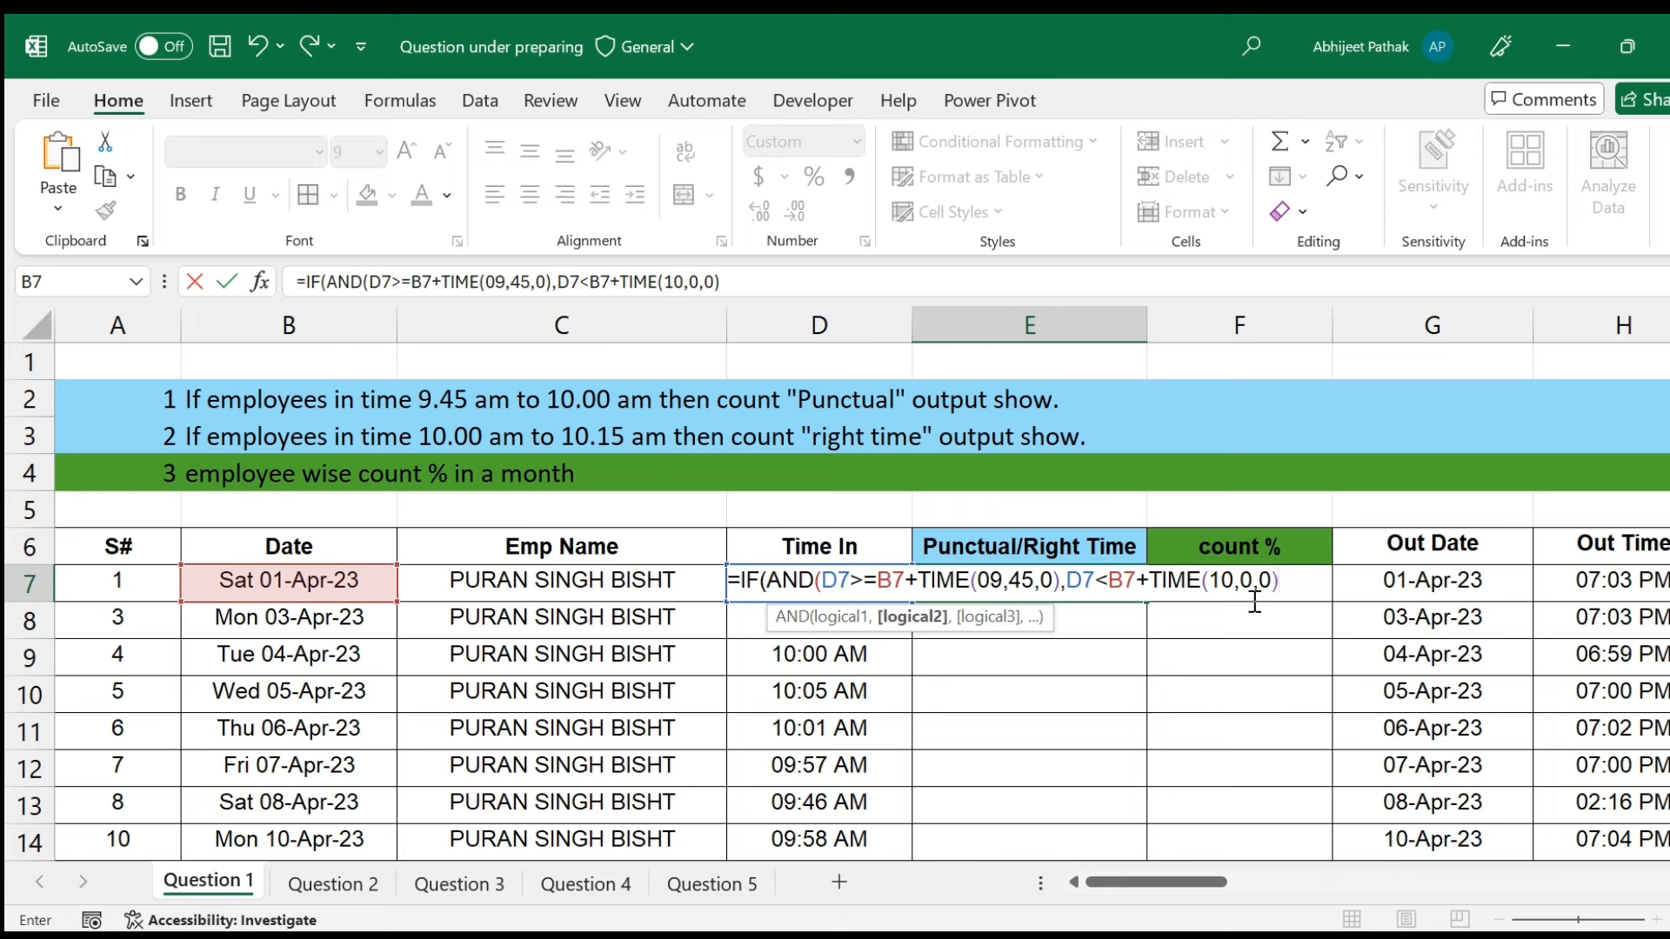
pyautogui.write(')')
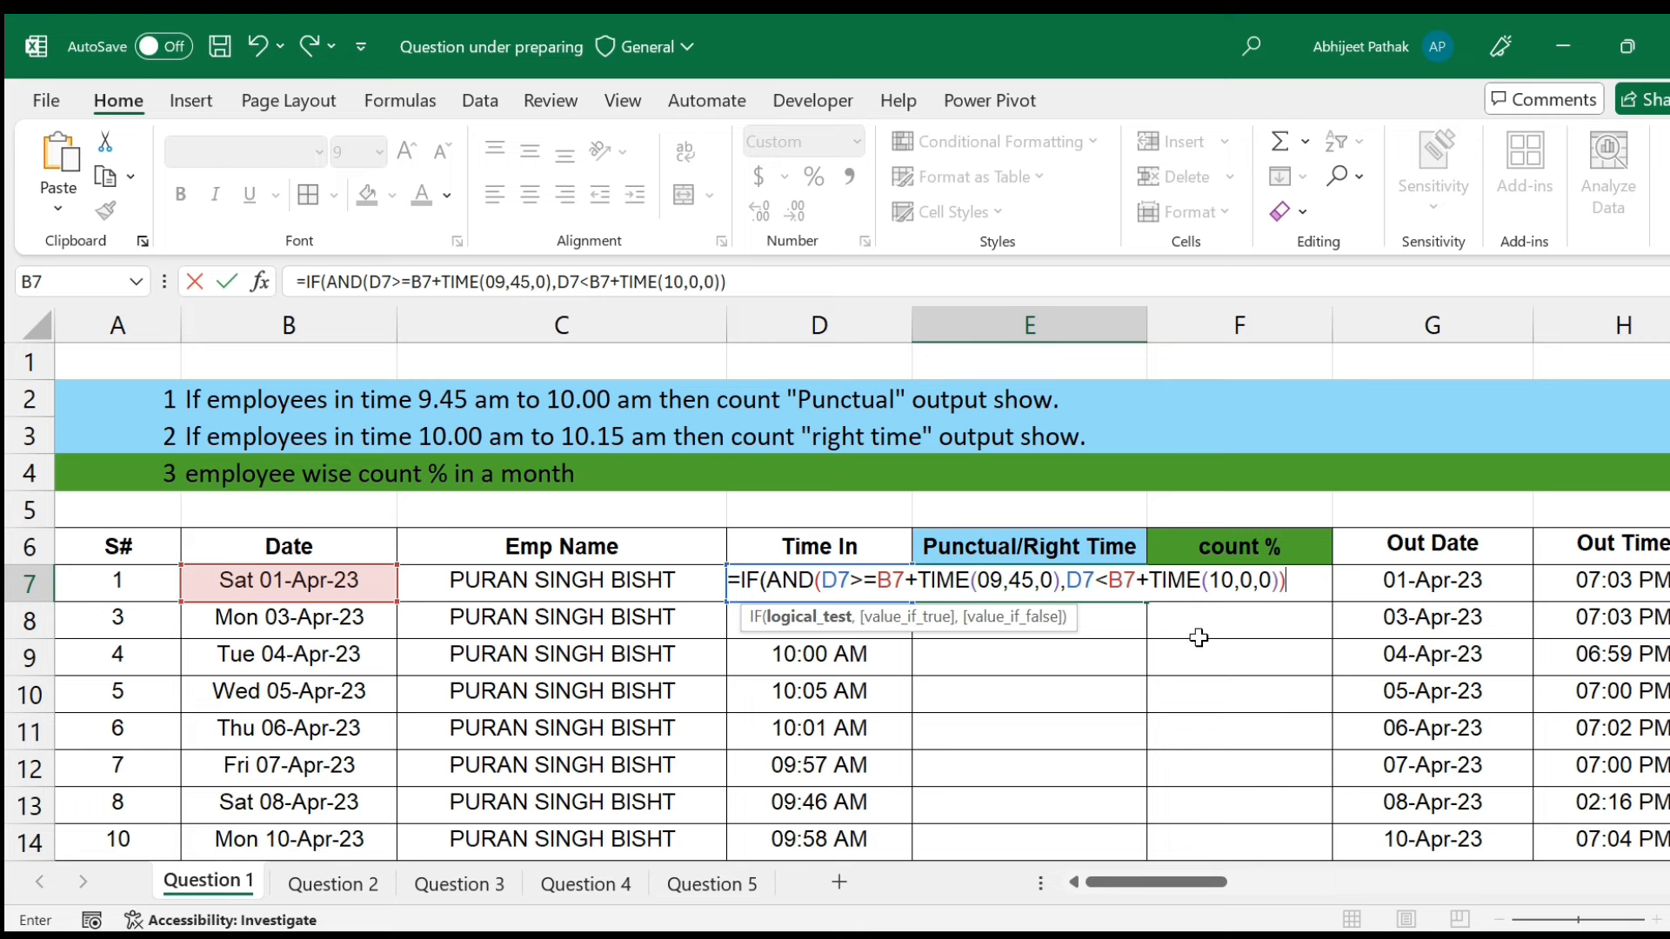
# Set "Punctual" as the value if true and nest a second IF with an AND function as the value if false.
pyautogui.write(',"Punctual')
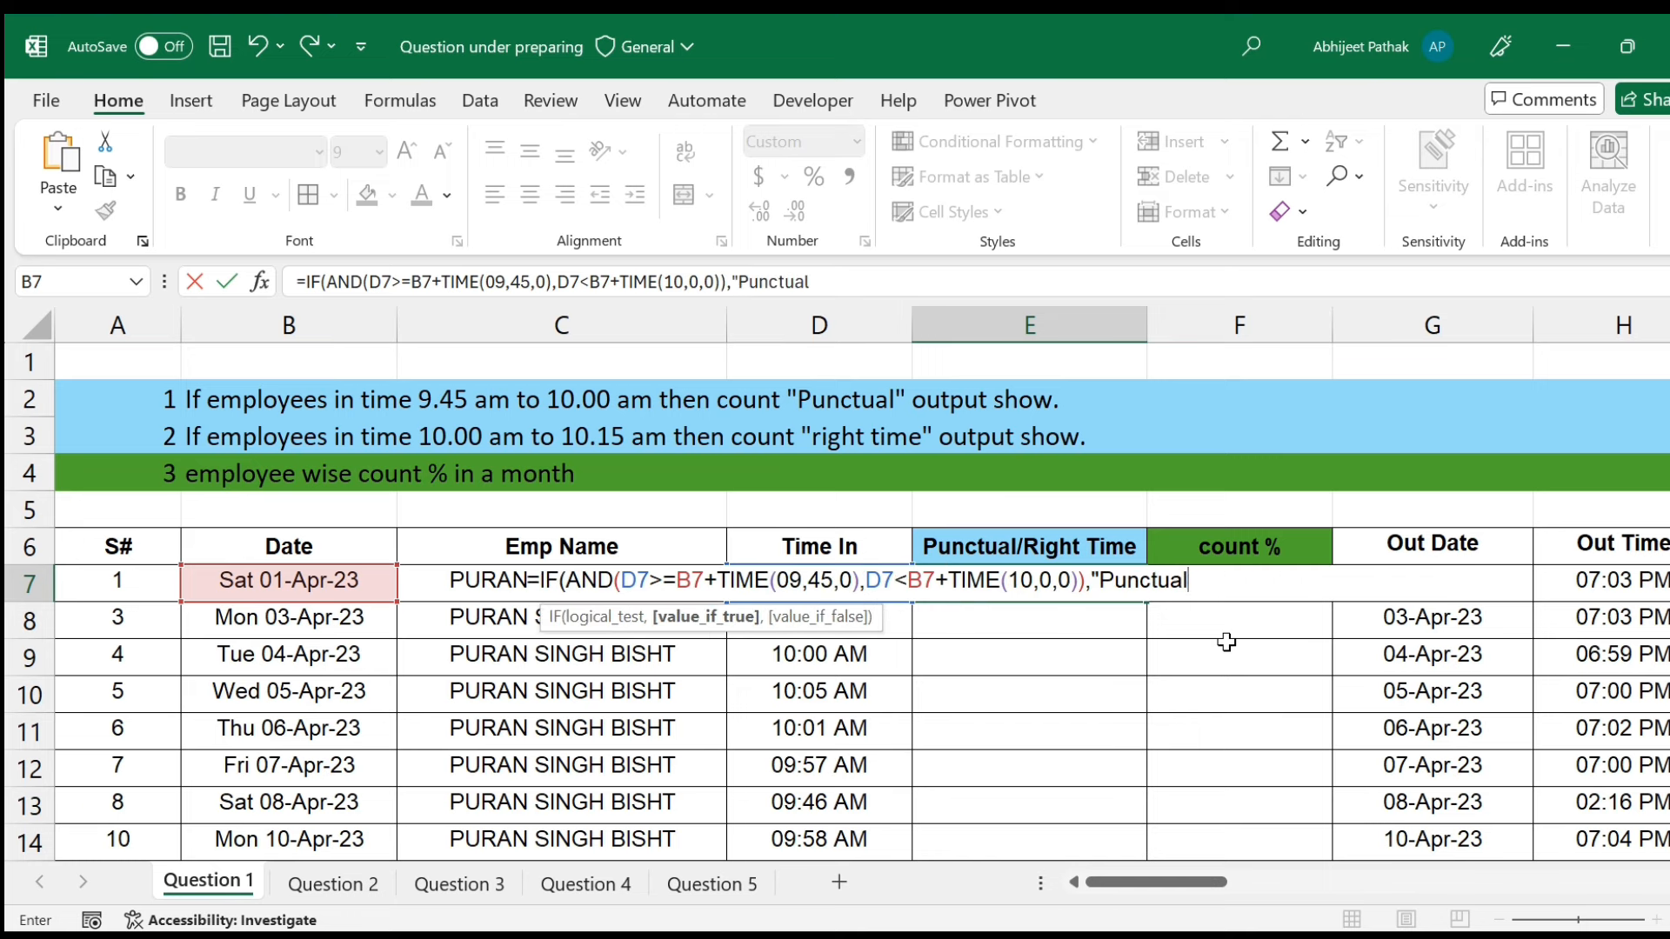
pyautogui.write('",')
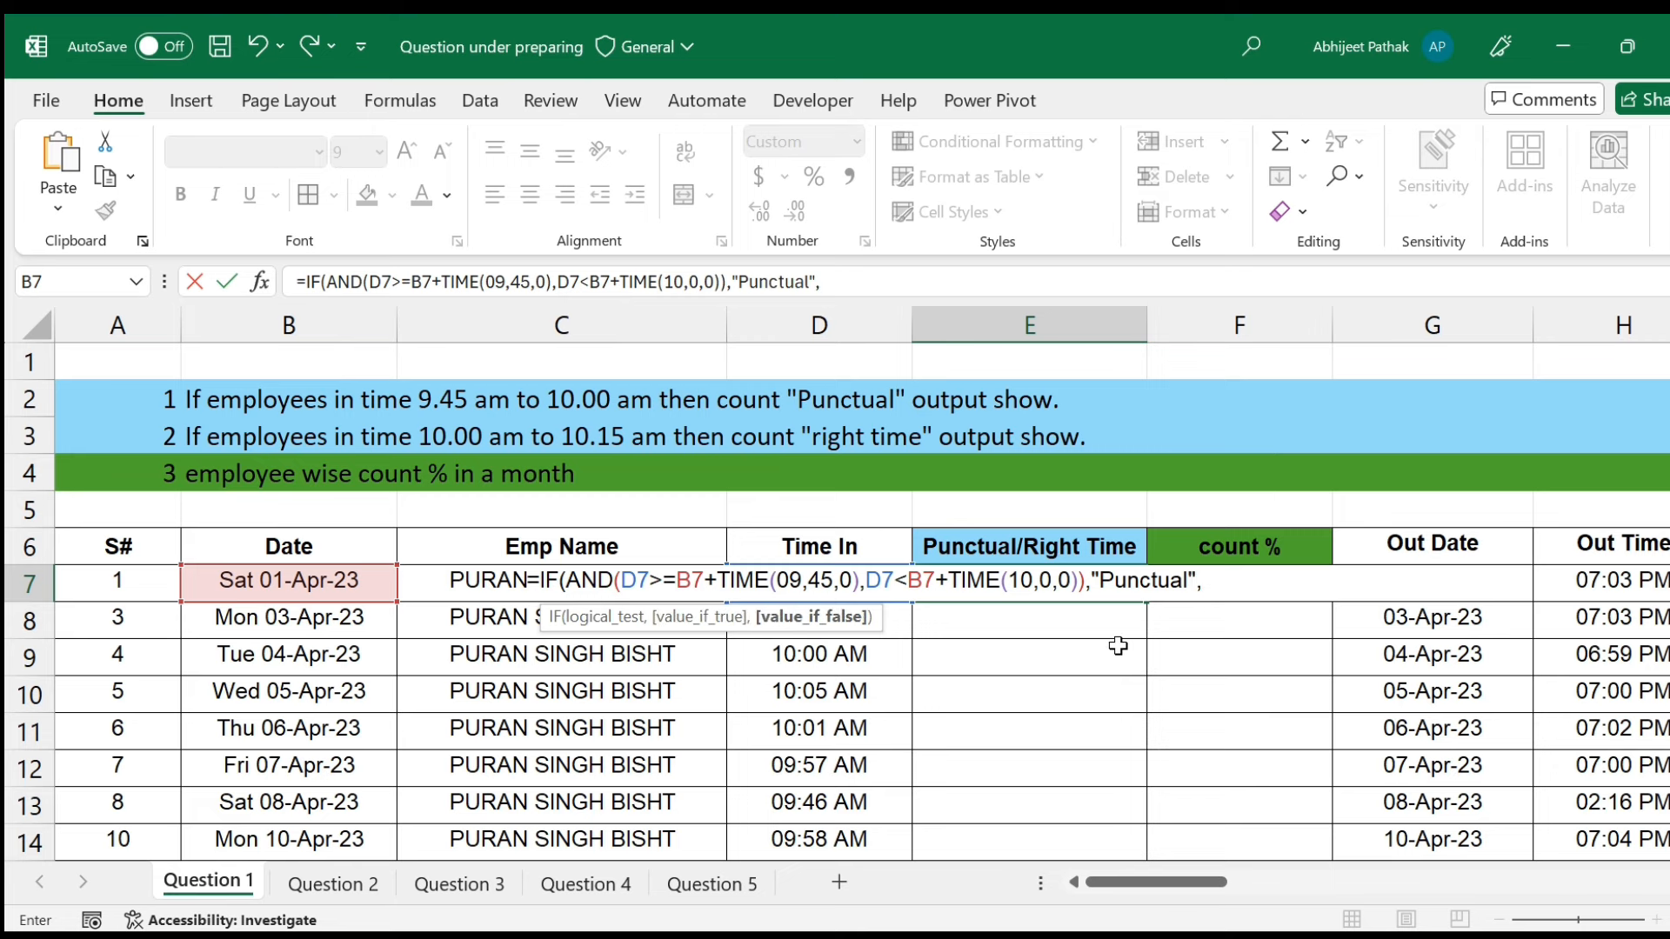
pyautogui.write('if(a')
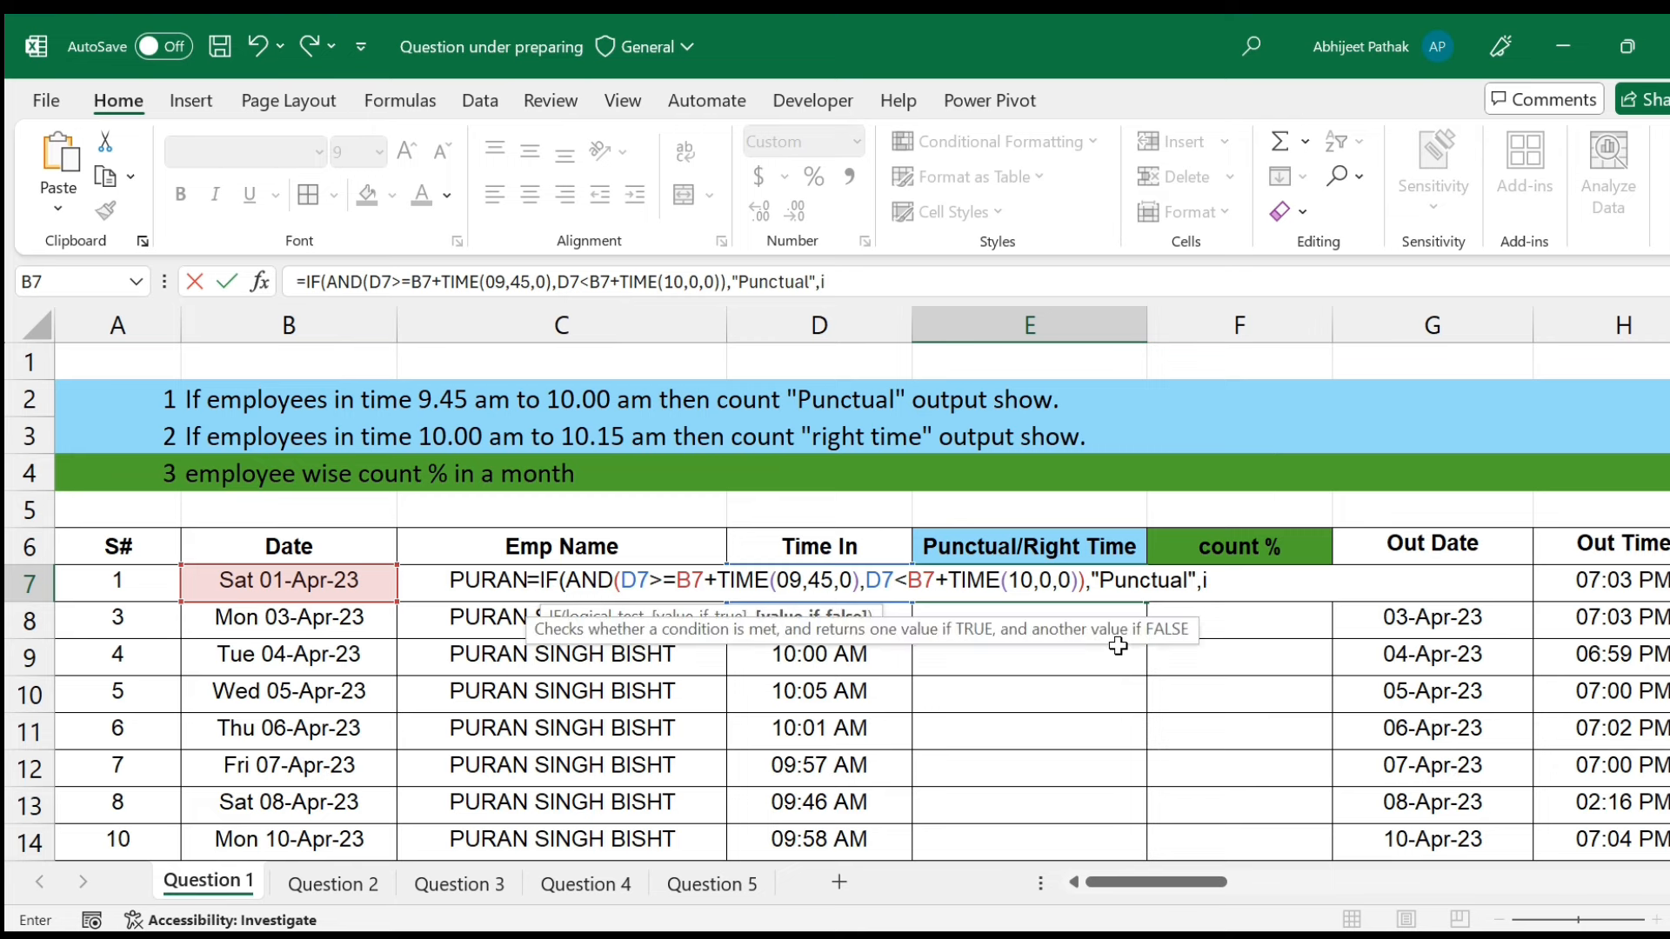
pyautogui.write('nd(')
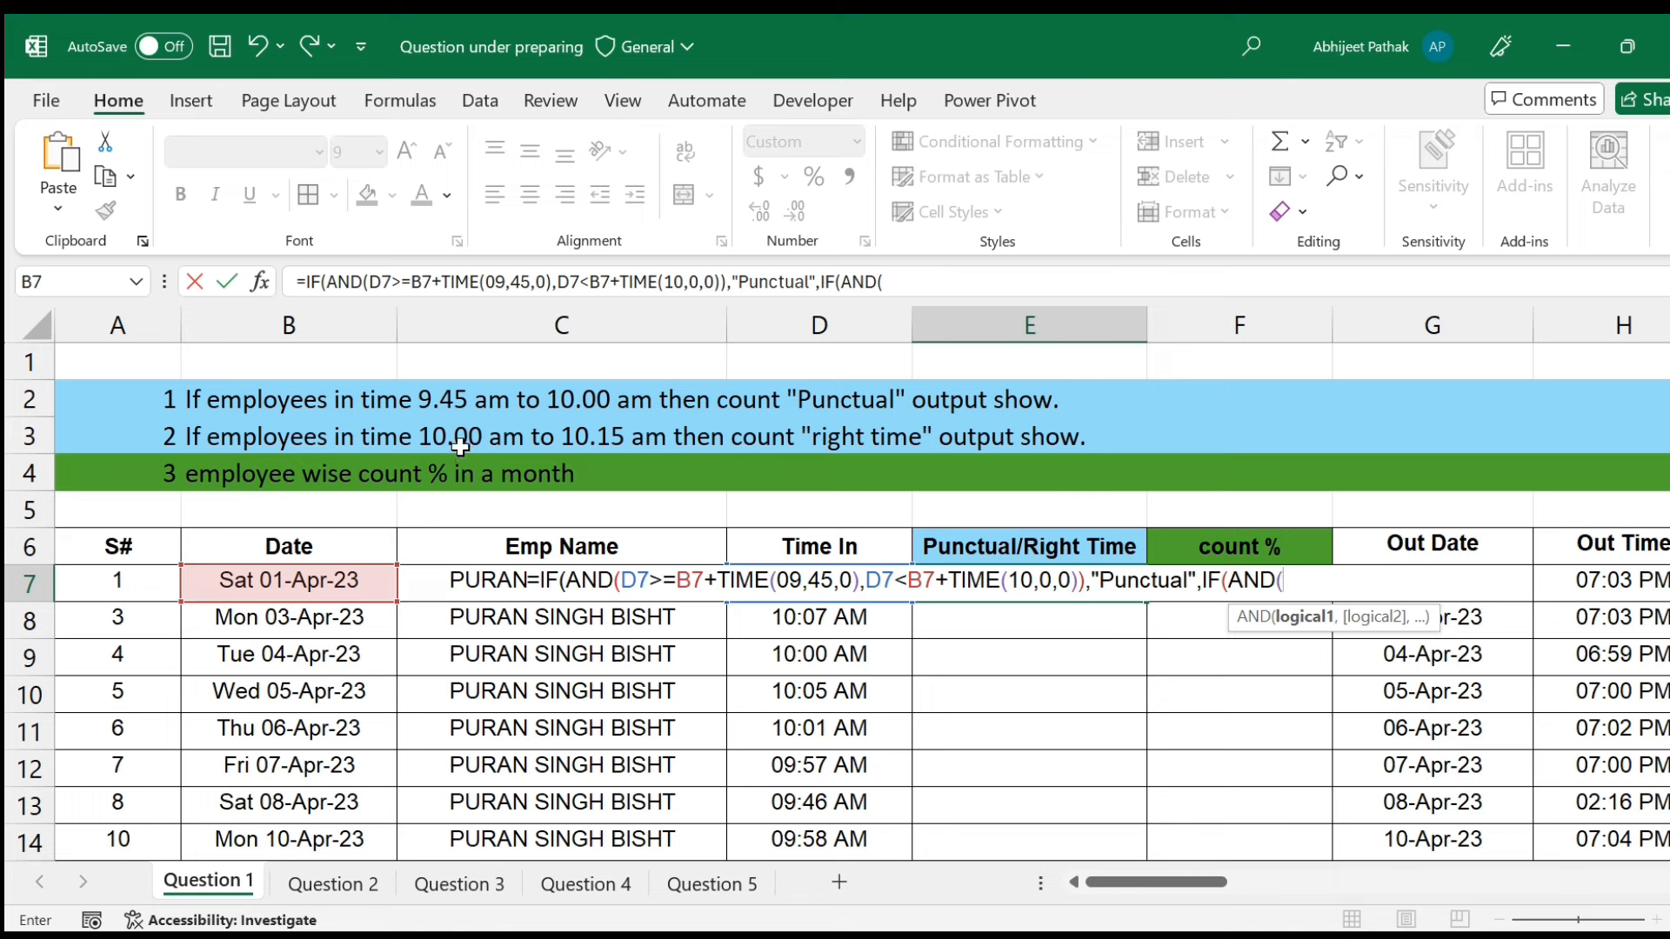
# Start the second AND function's first condition as D7>B7+TIME(, leaving the TIME arguments open.
pyautogui.click(849, 629)
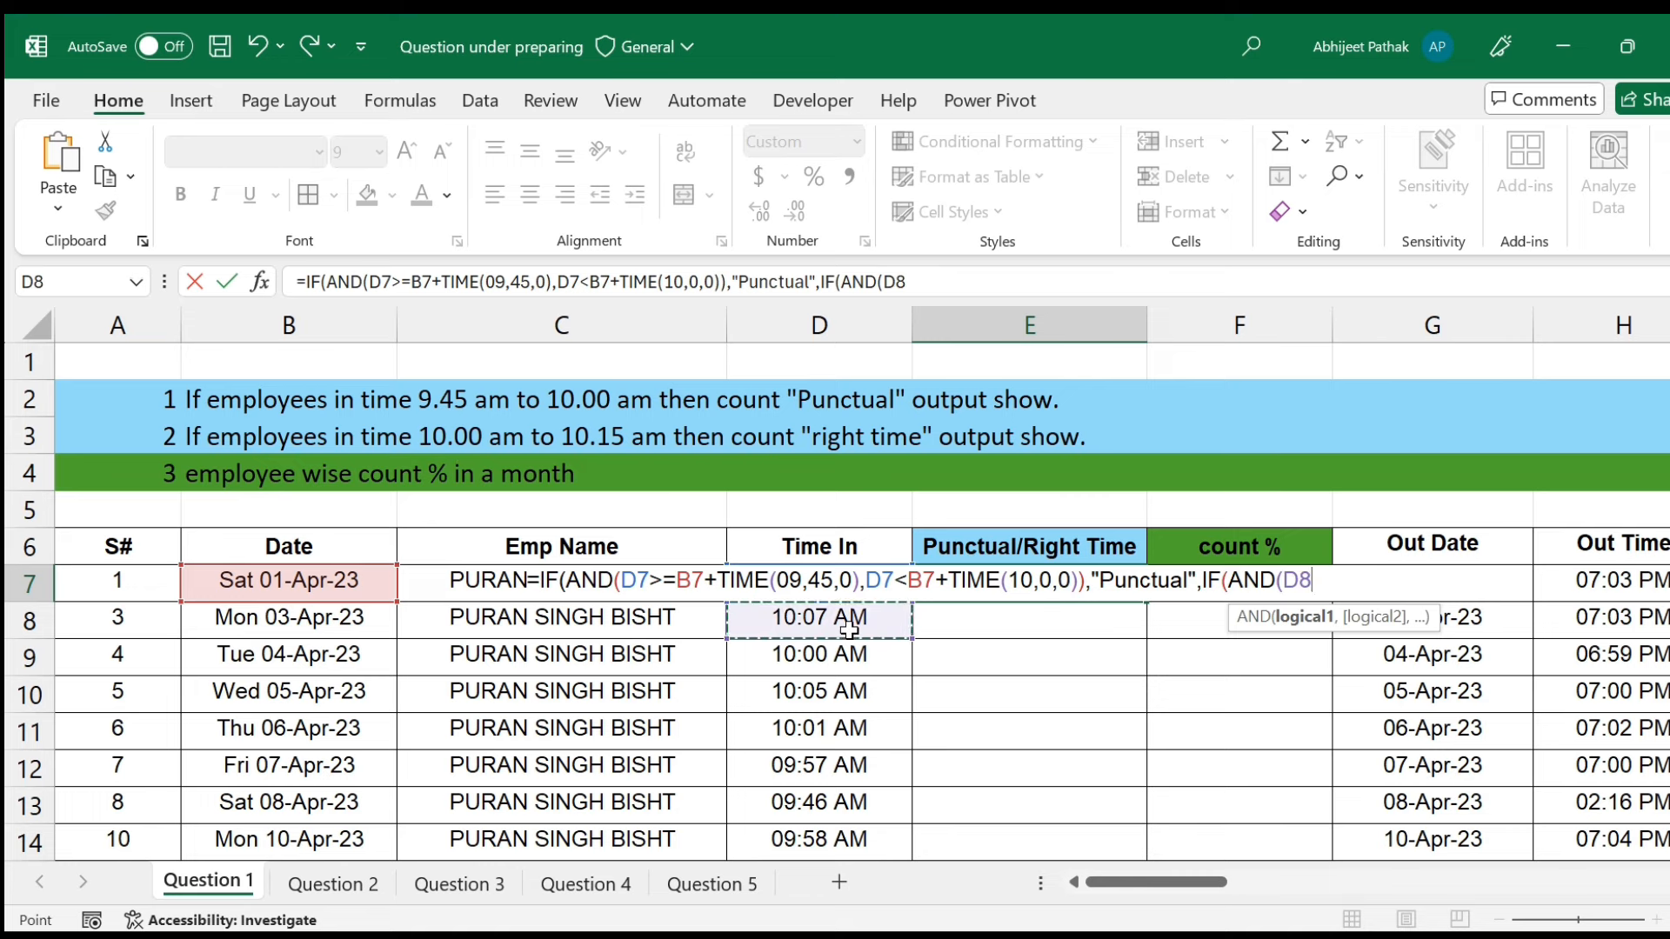
pyautogui.press('Up')
pyautogui.write('>')
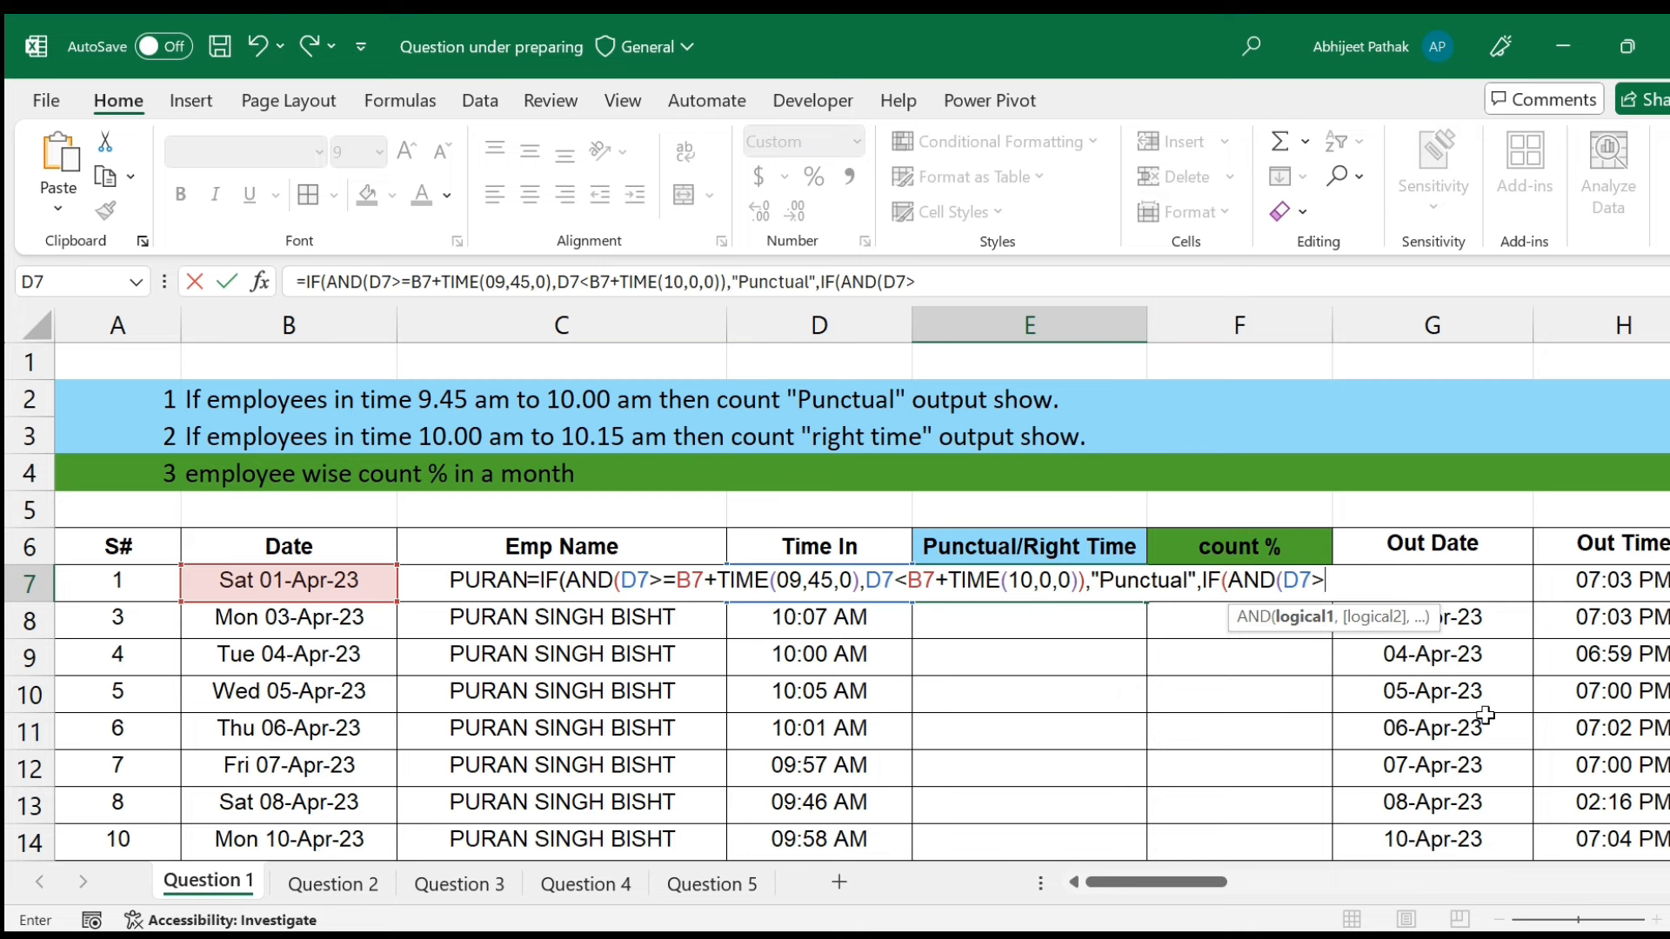
pyautogui.click(278, 583)
pyautogui.write('+time')
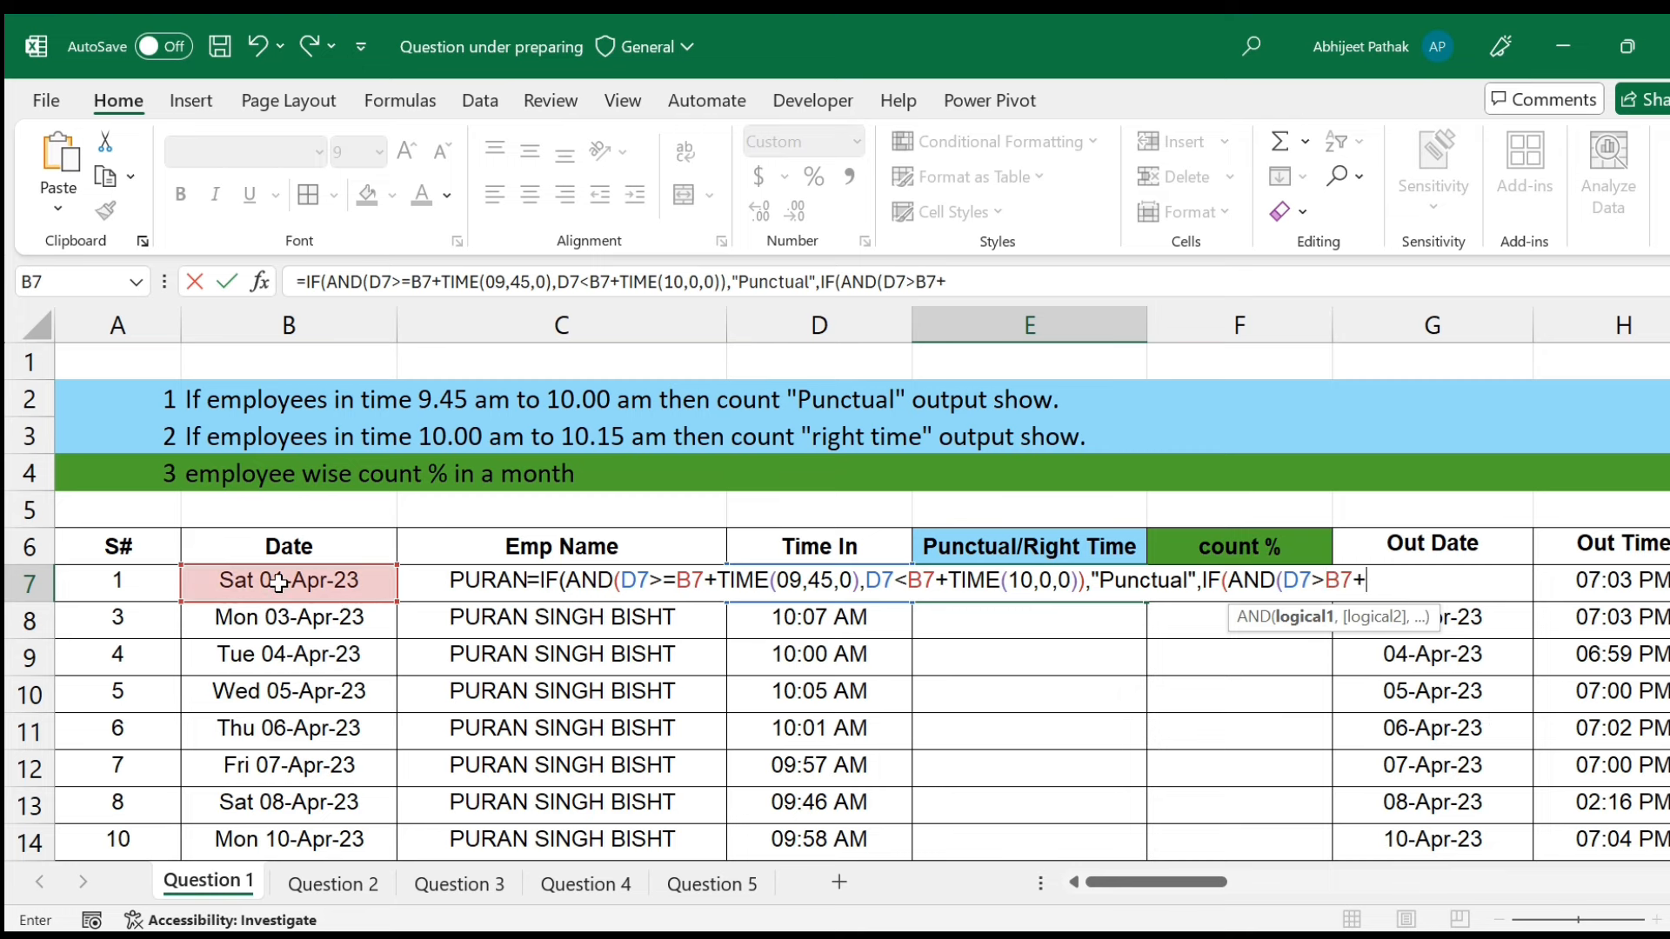
pyautogui.press('Tab')
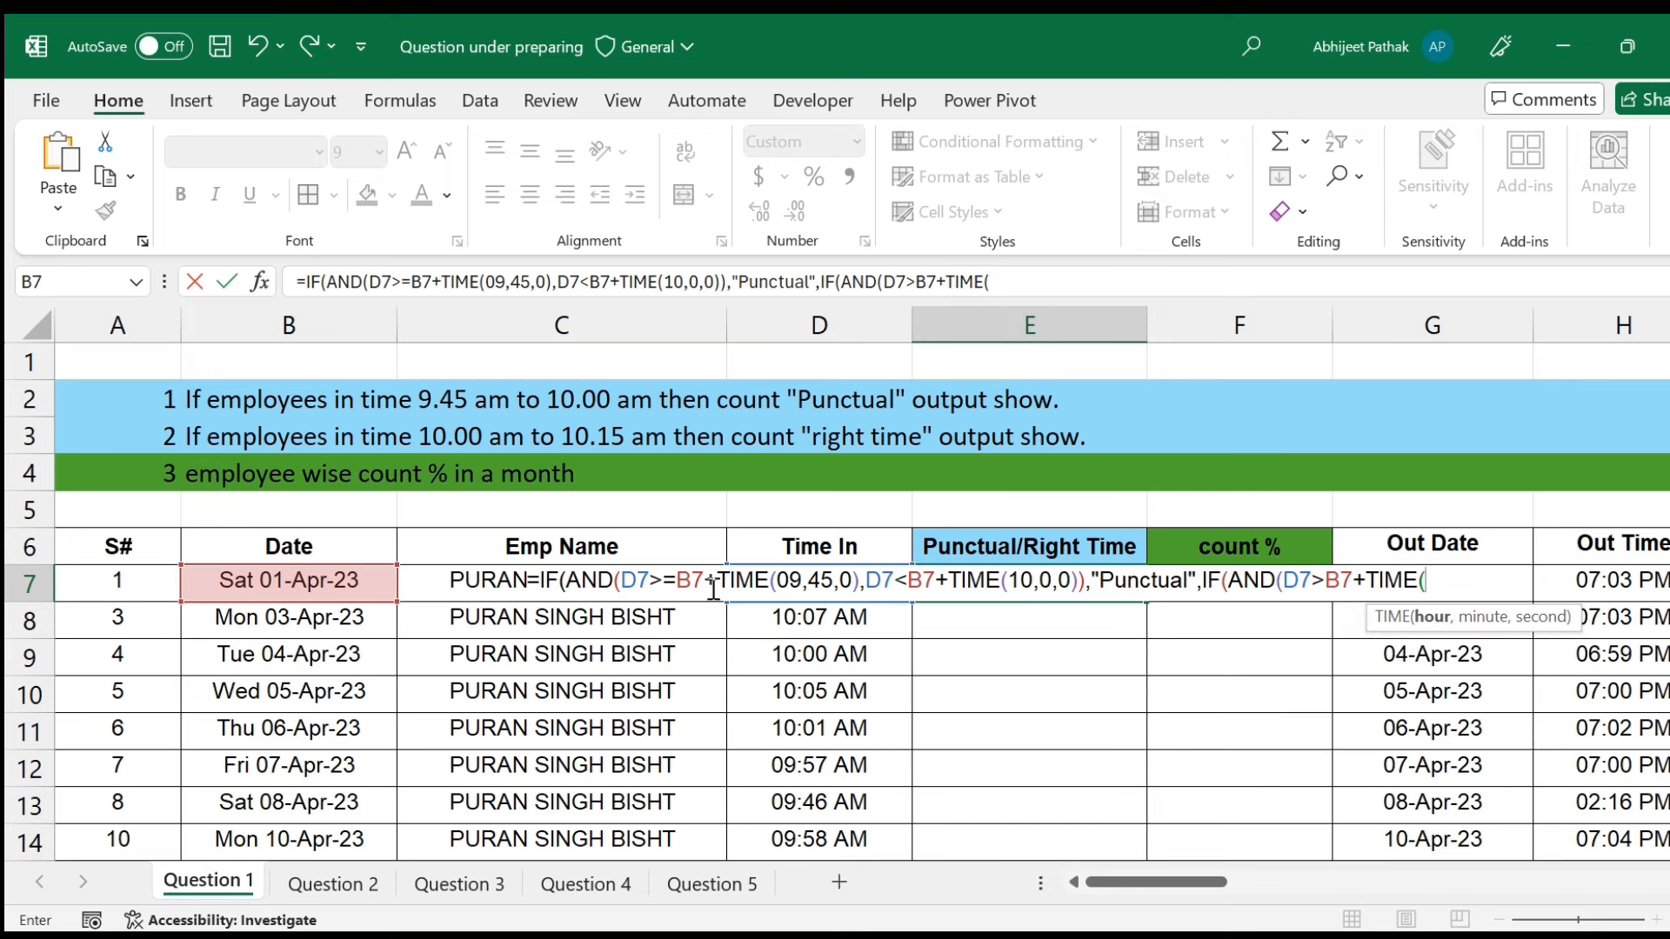
# Change the first AND's upper limit comparison to <= and complete the second AND's first condition with TIME(10,0,0).
pyautogui.click(907, 578)
pyautogui.write('=')
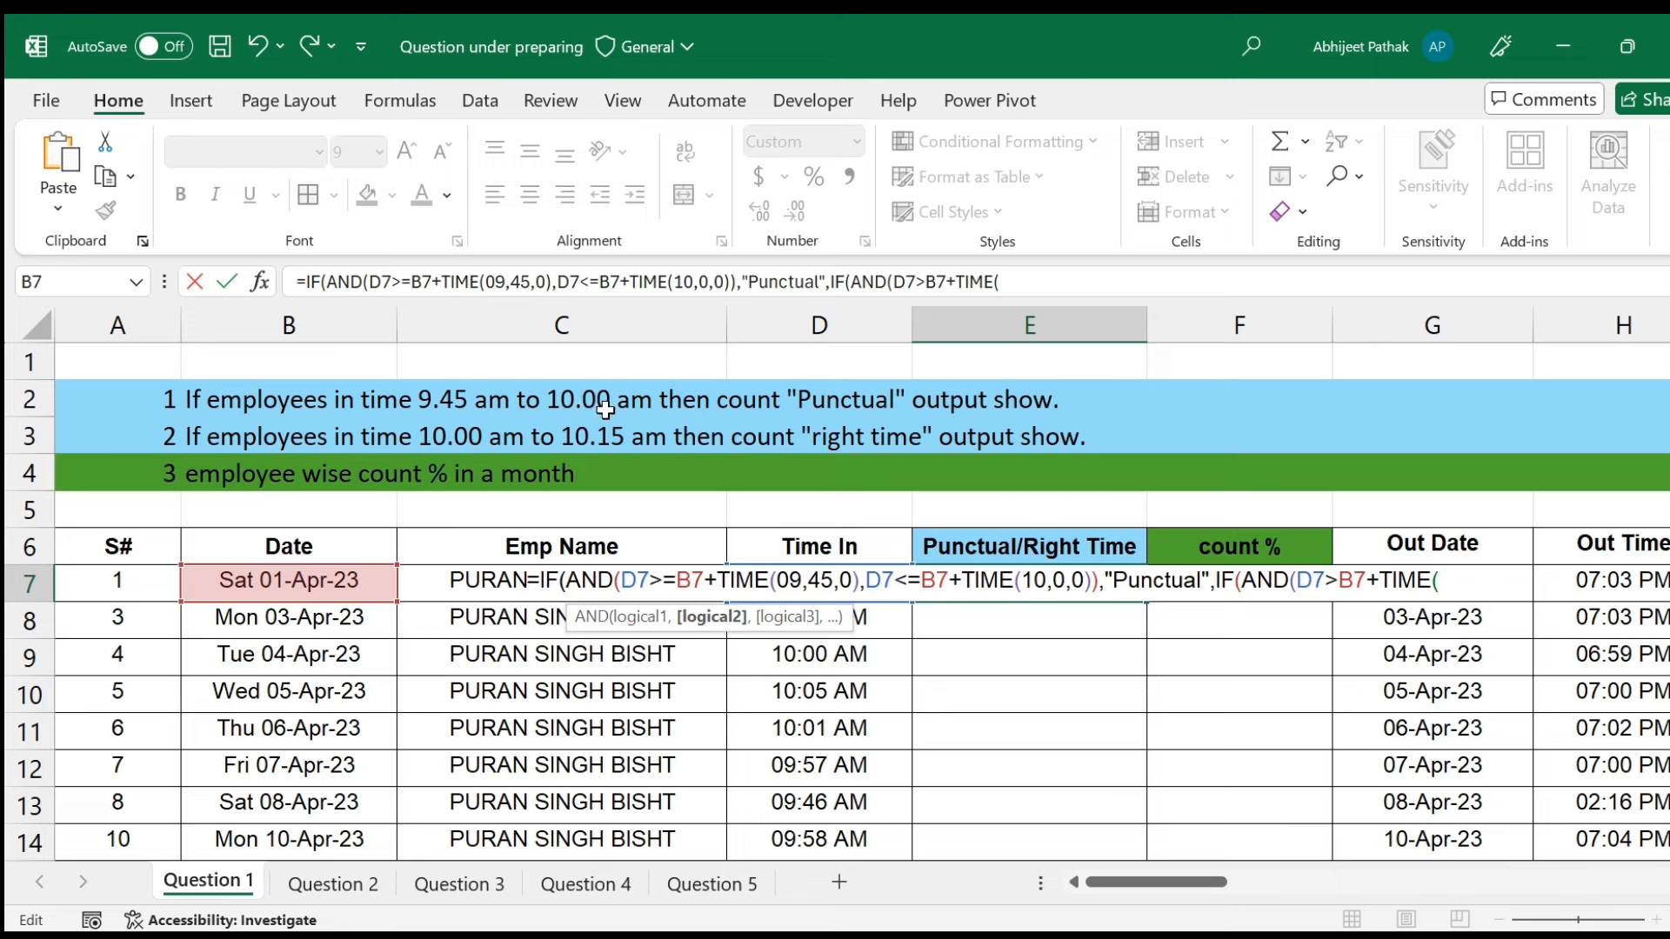
pyautogui.click(1472, 580)
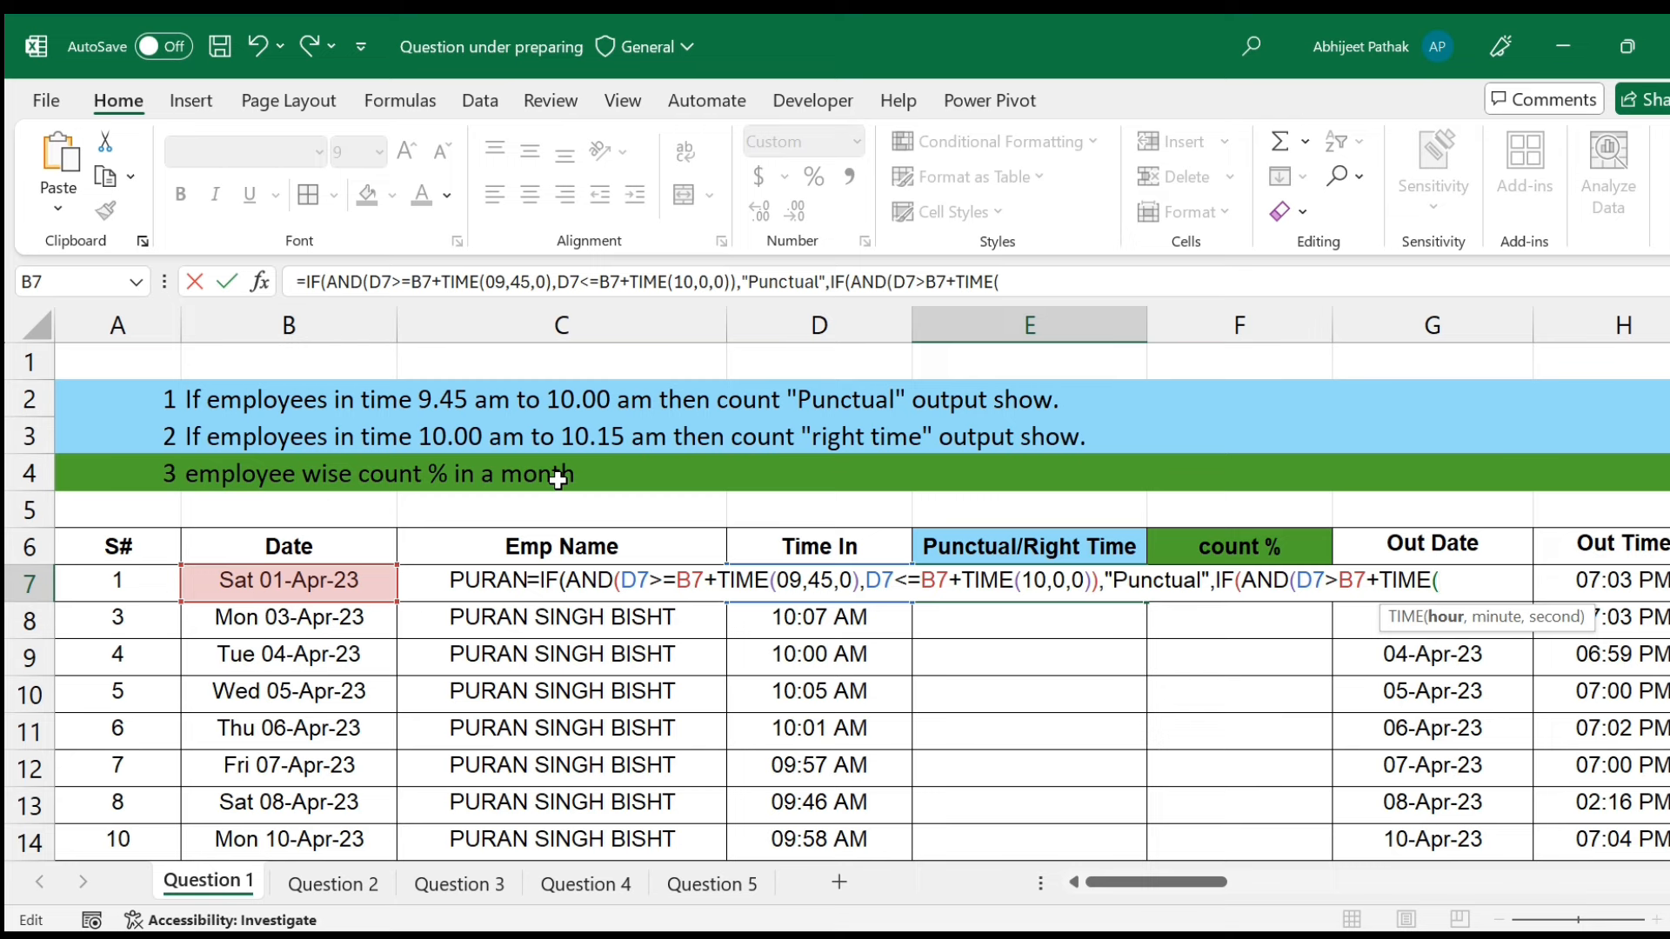
pyautogui.write('10,0,0))')
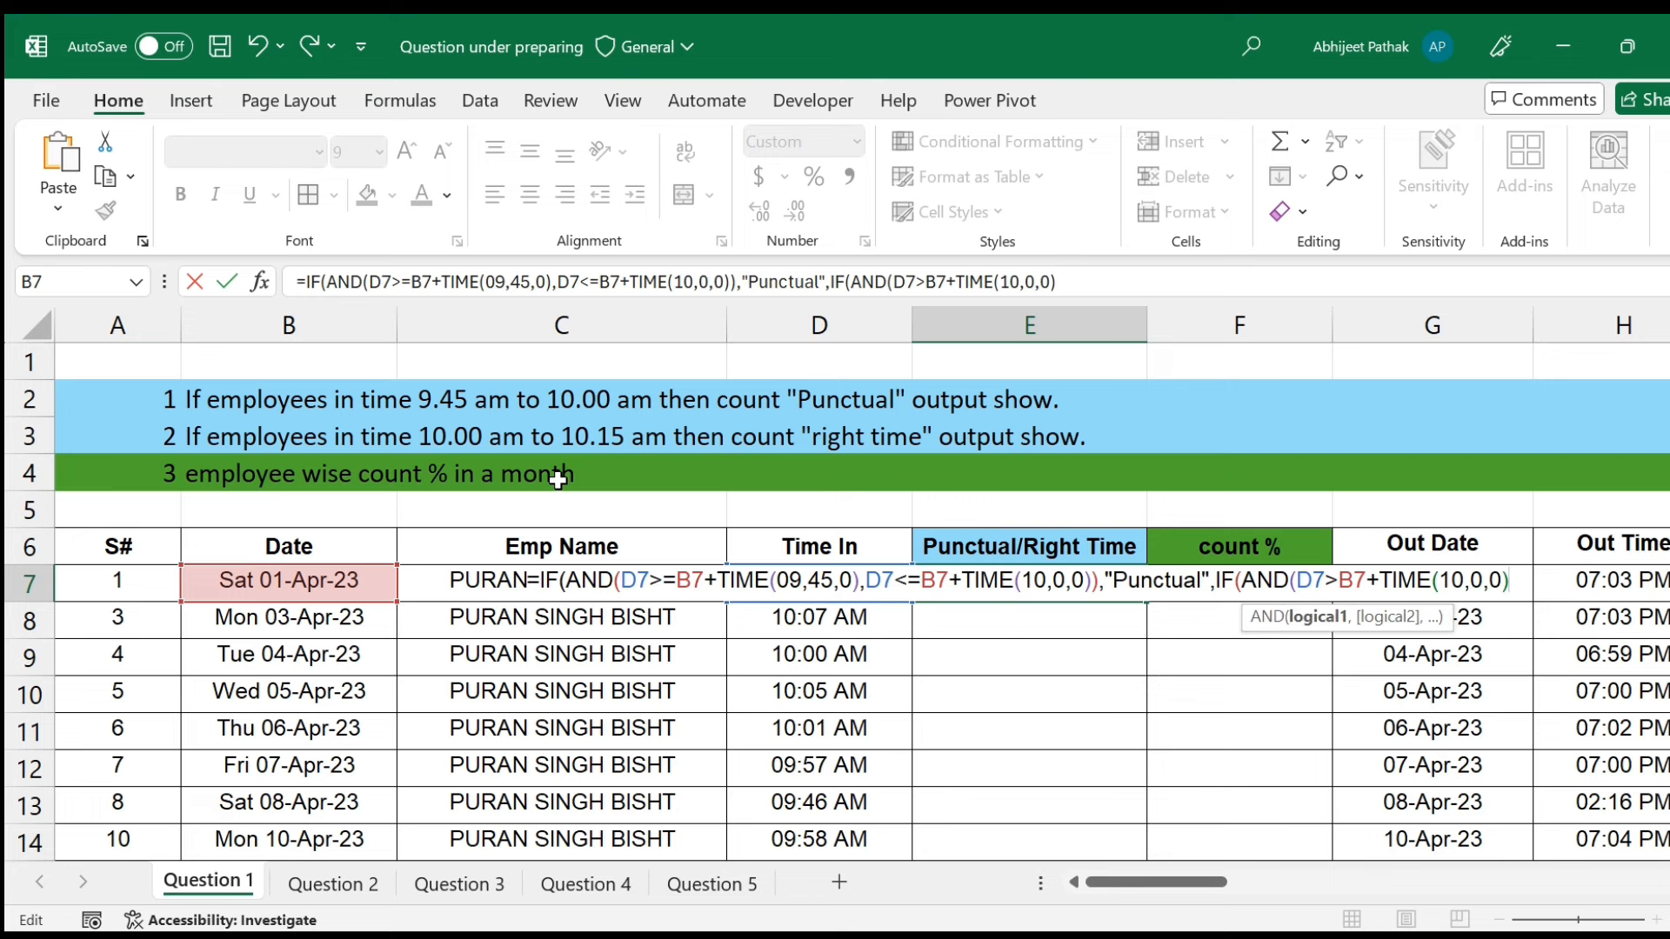
pyautogui.write(',')
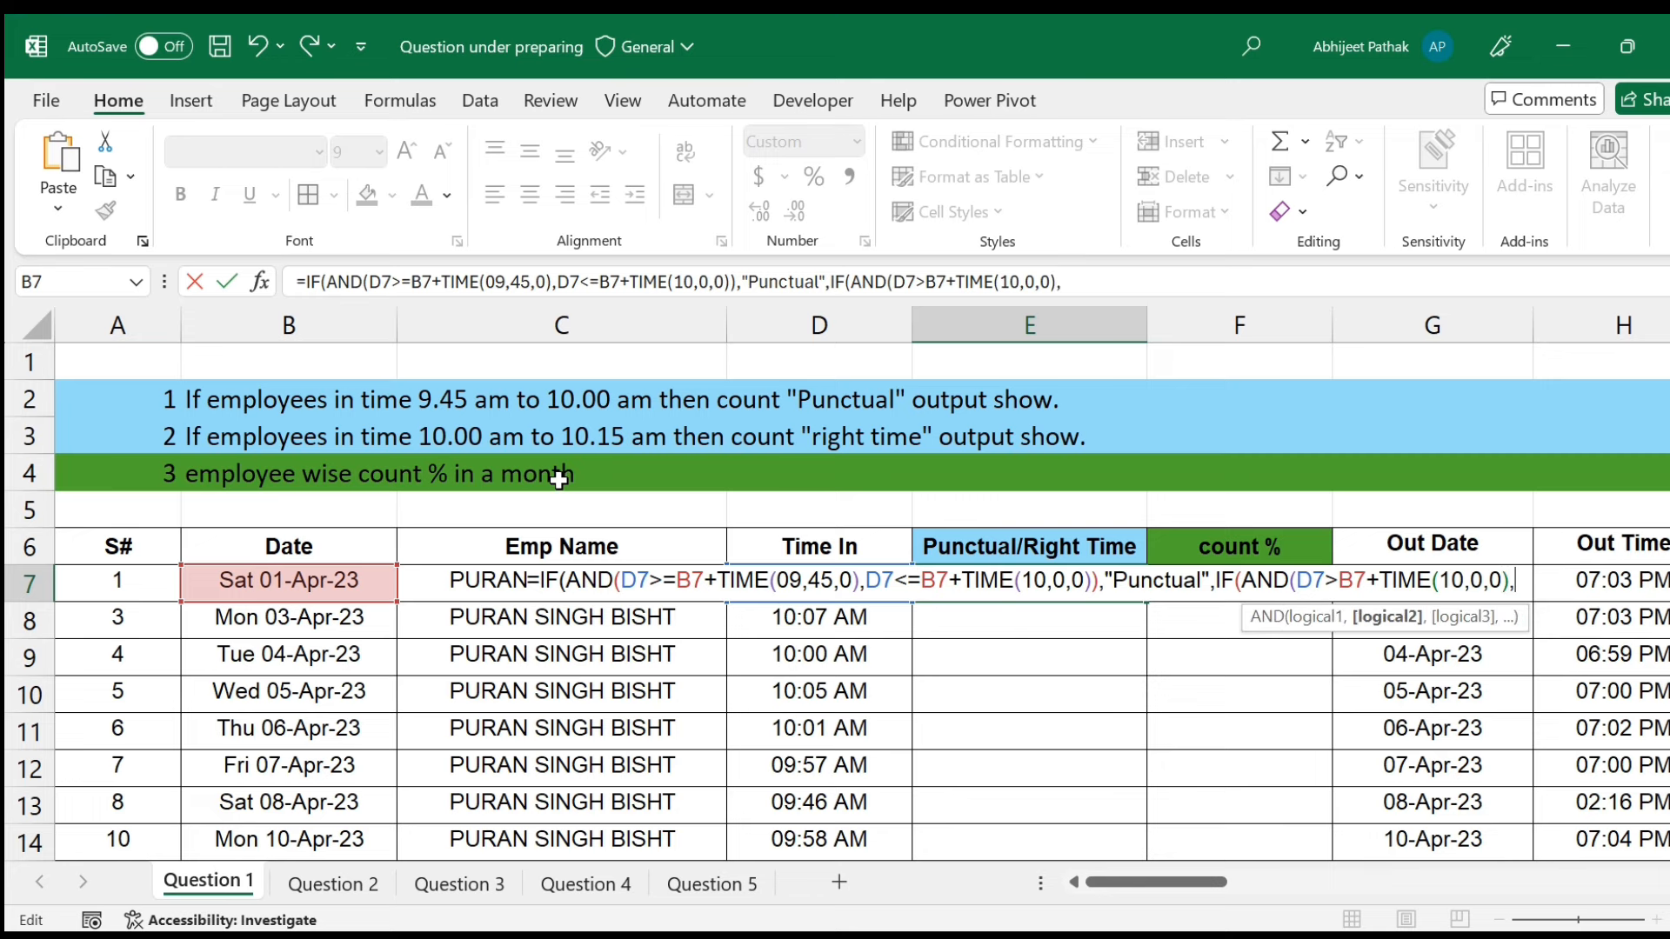
# Add D7<=B7+TIME(10,15,0) as the second condition of the nested AND and close the function.
pyautogui.click(820, 615)
pyautogui.press('Up')
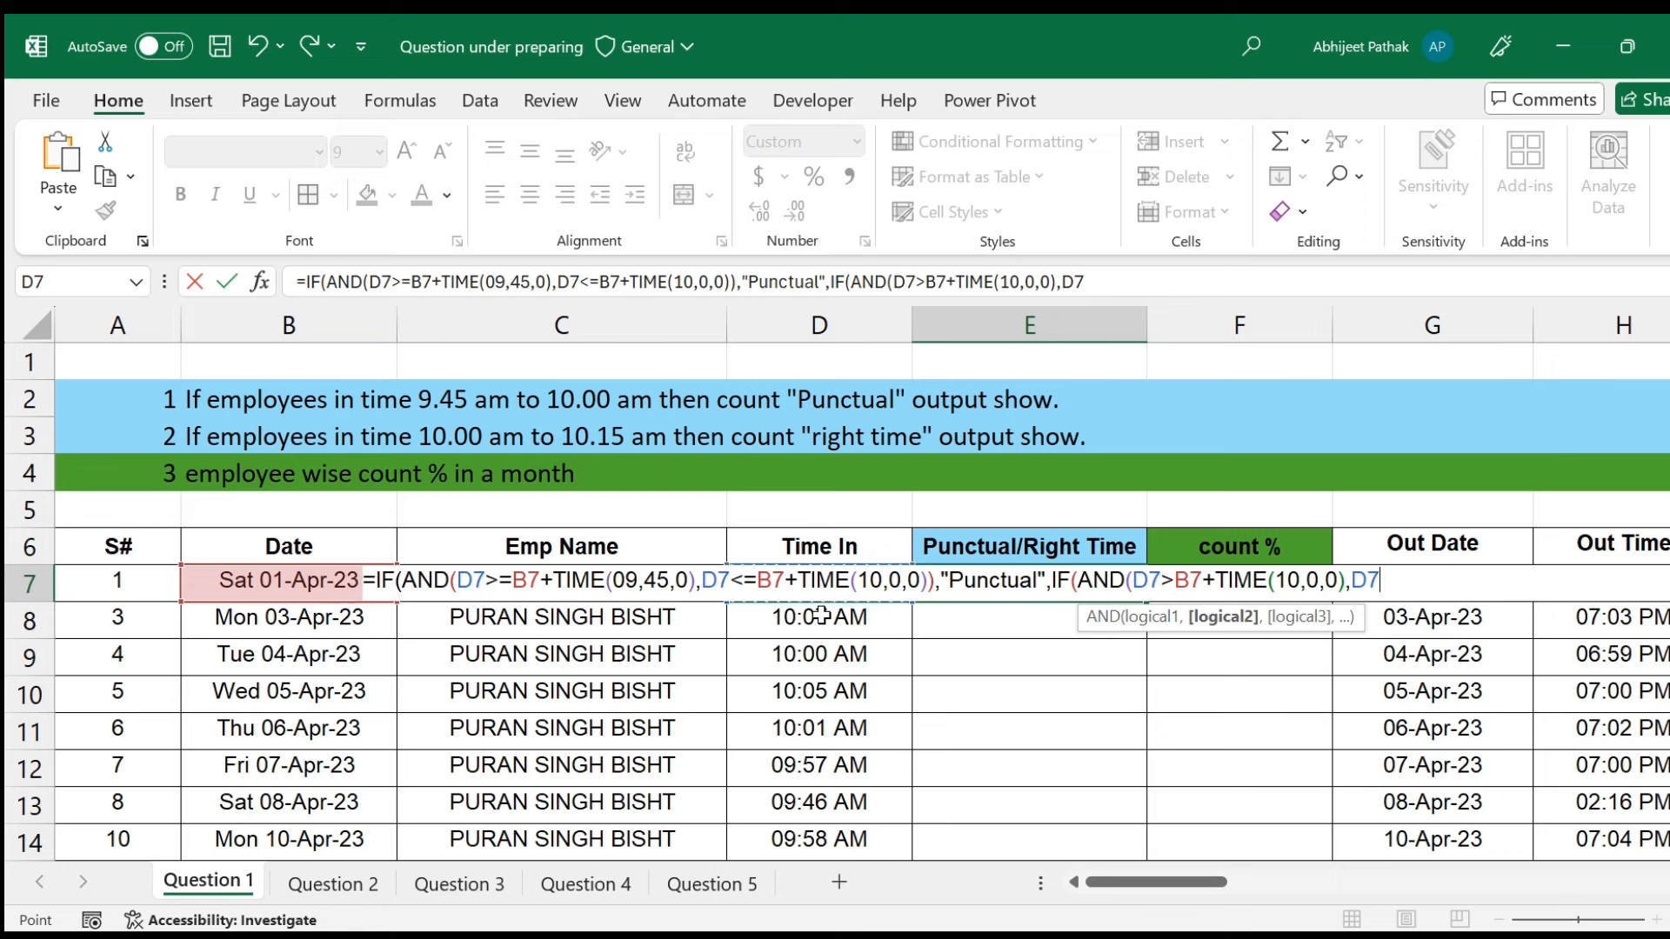
pyautogui.write('<=')
pyautogui.click(303, 587)
pyautogui.write('+time')
pyautogui.press('Tab')
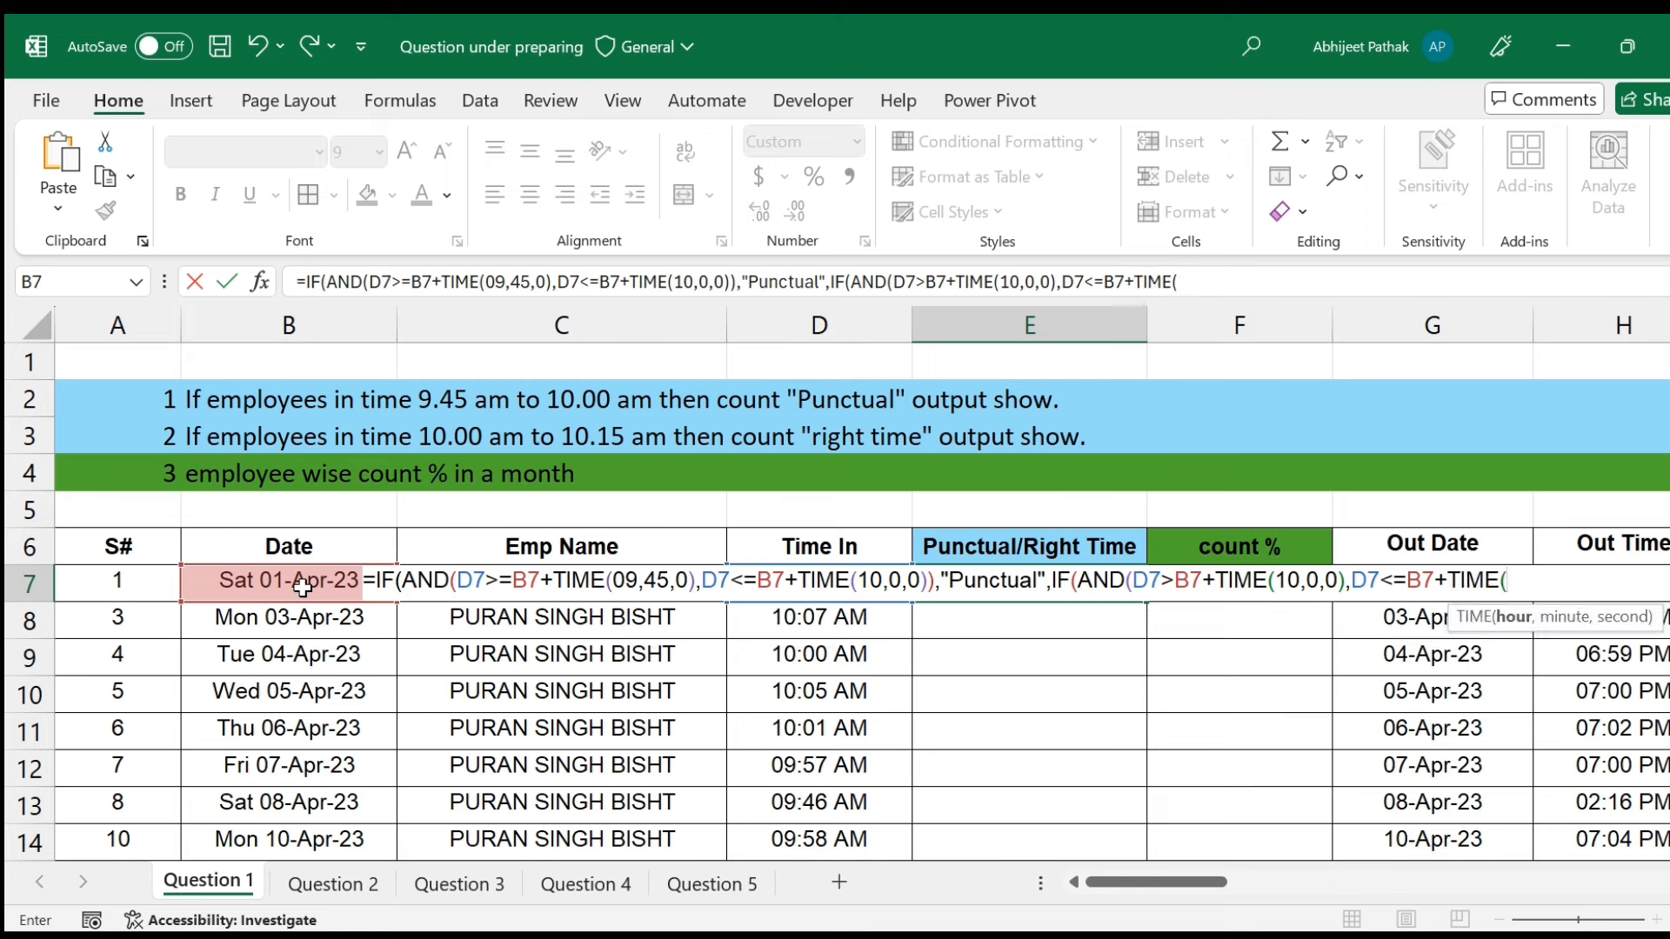
pyautogui.write('10,')
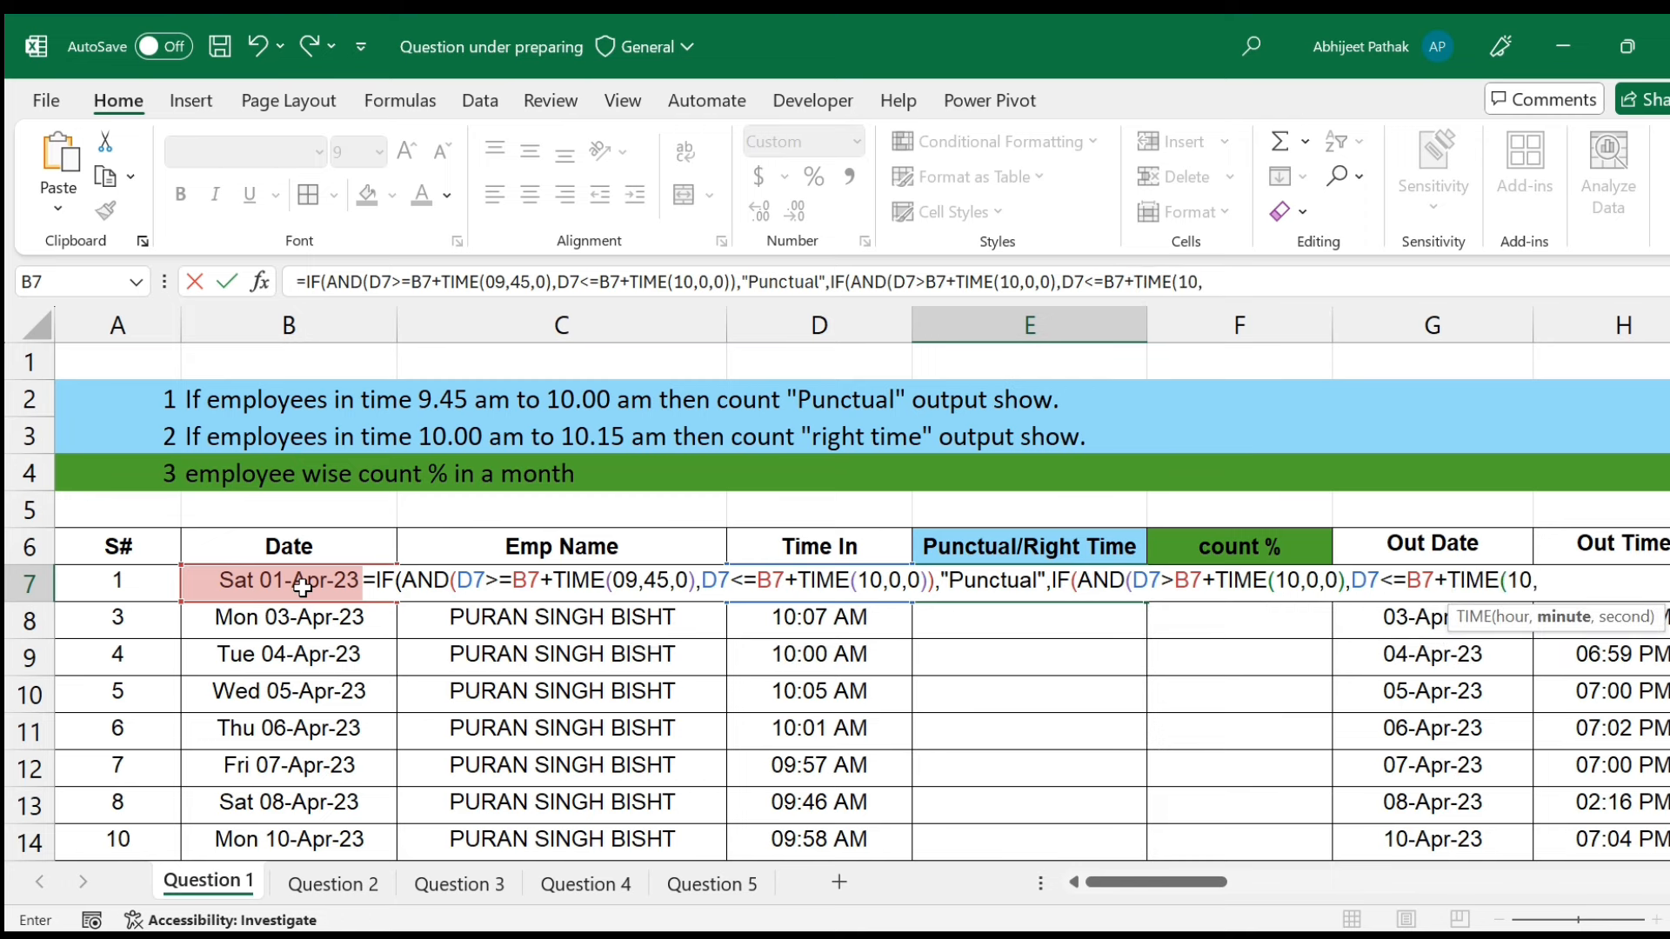
pyautogui.write('15,0))')
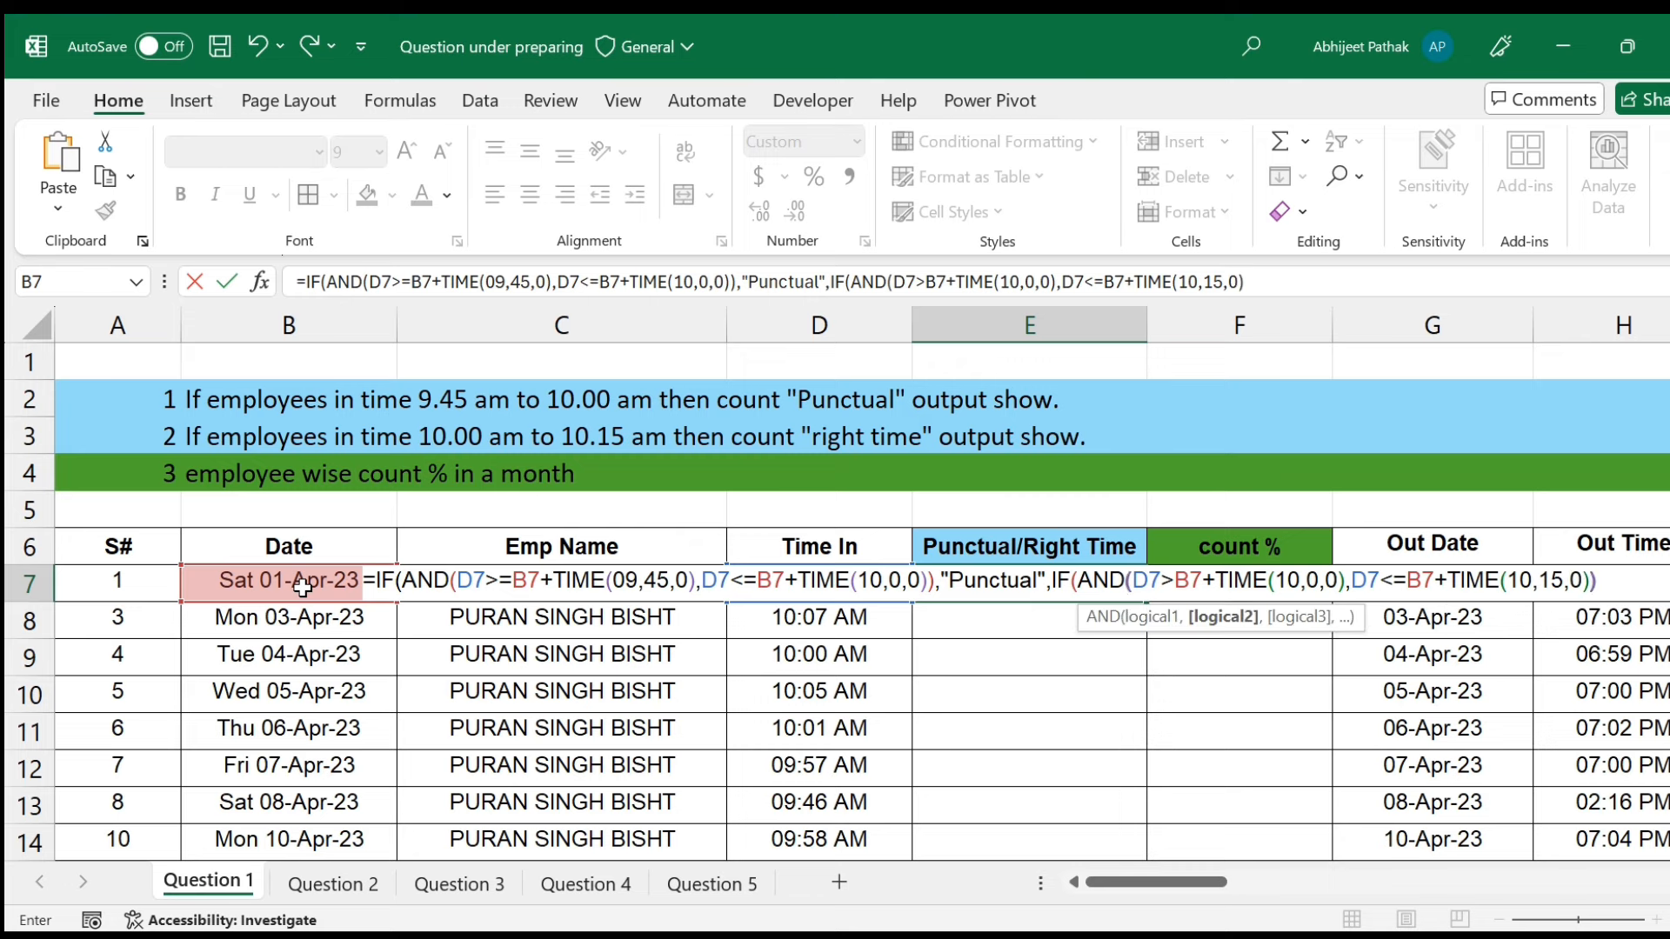
# Set "Right Time" as the nested IF's value if true, omit its value if false, and enter the completed formula in E7.
pyautogui.write(',')
pyautogui.write('"R')
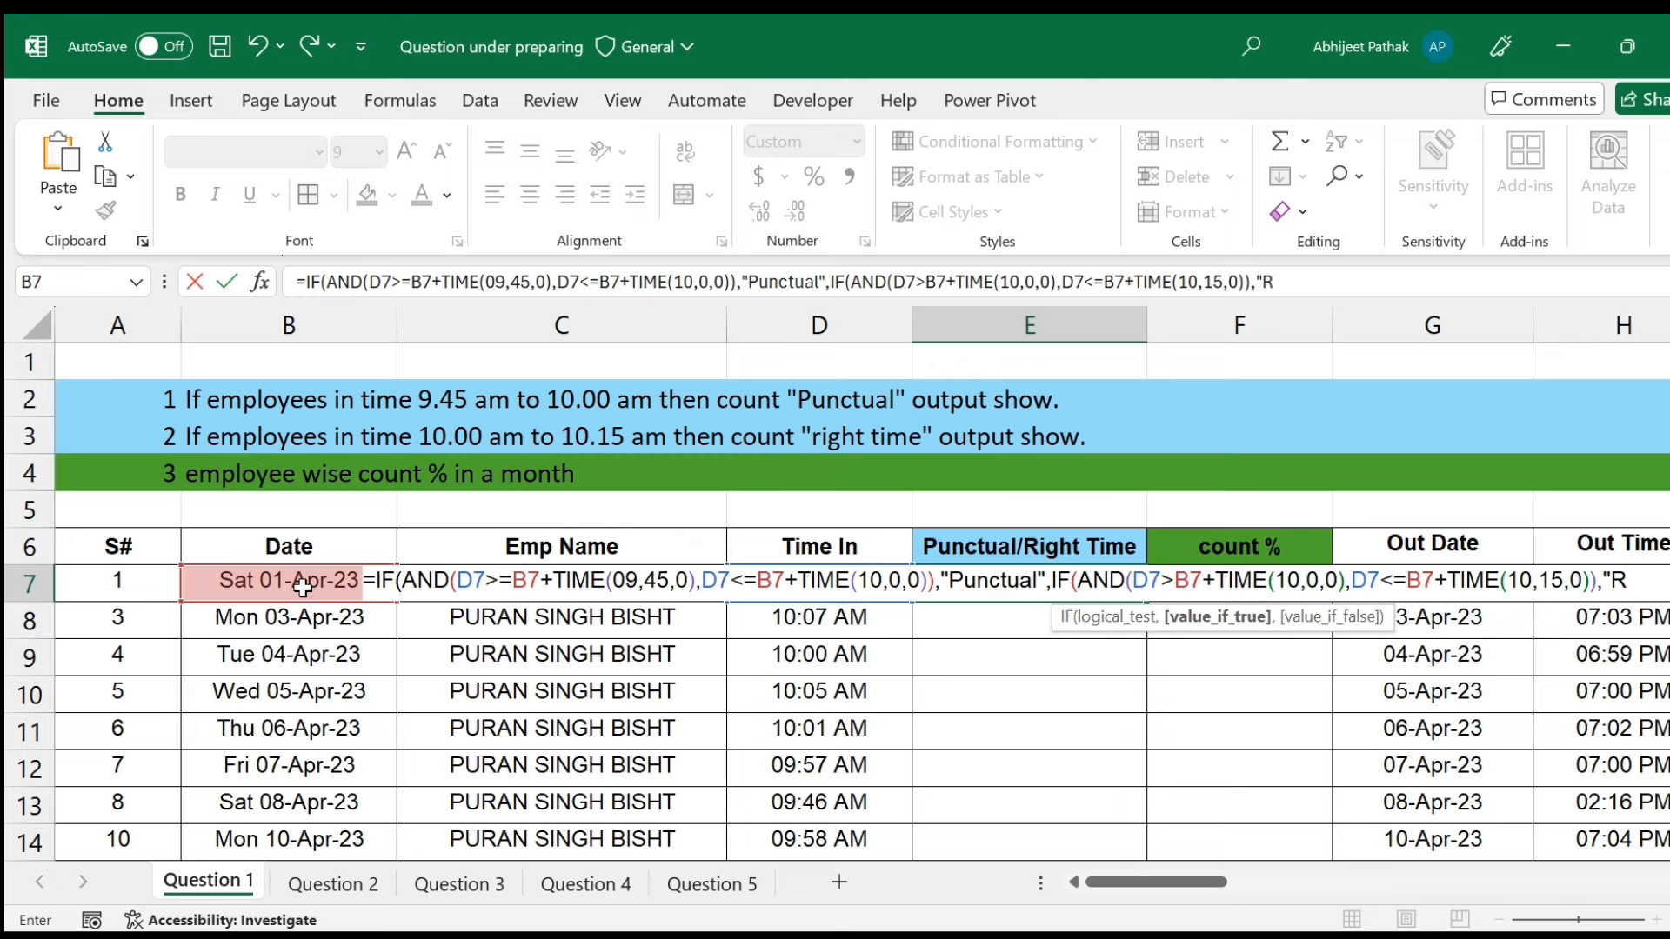
pyautogui.write('ight Time')
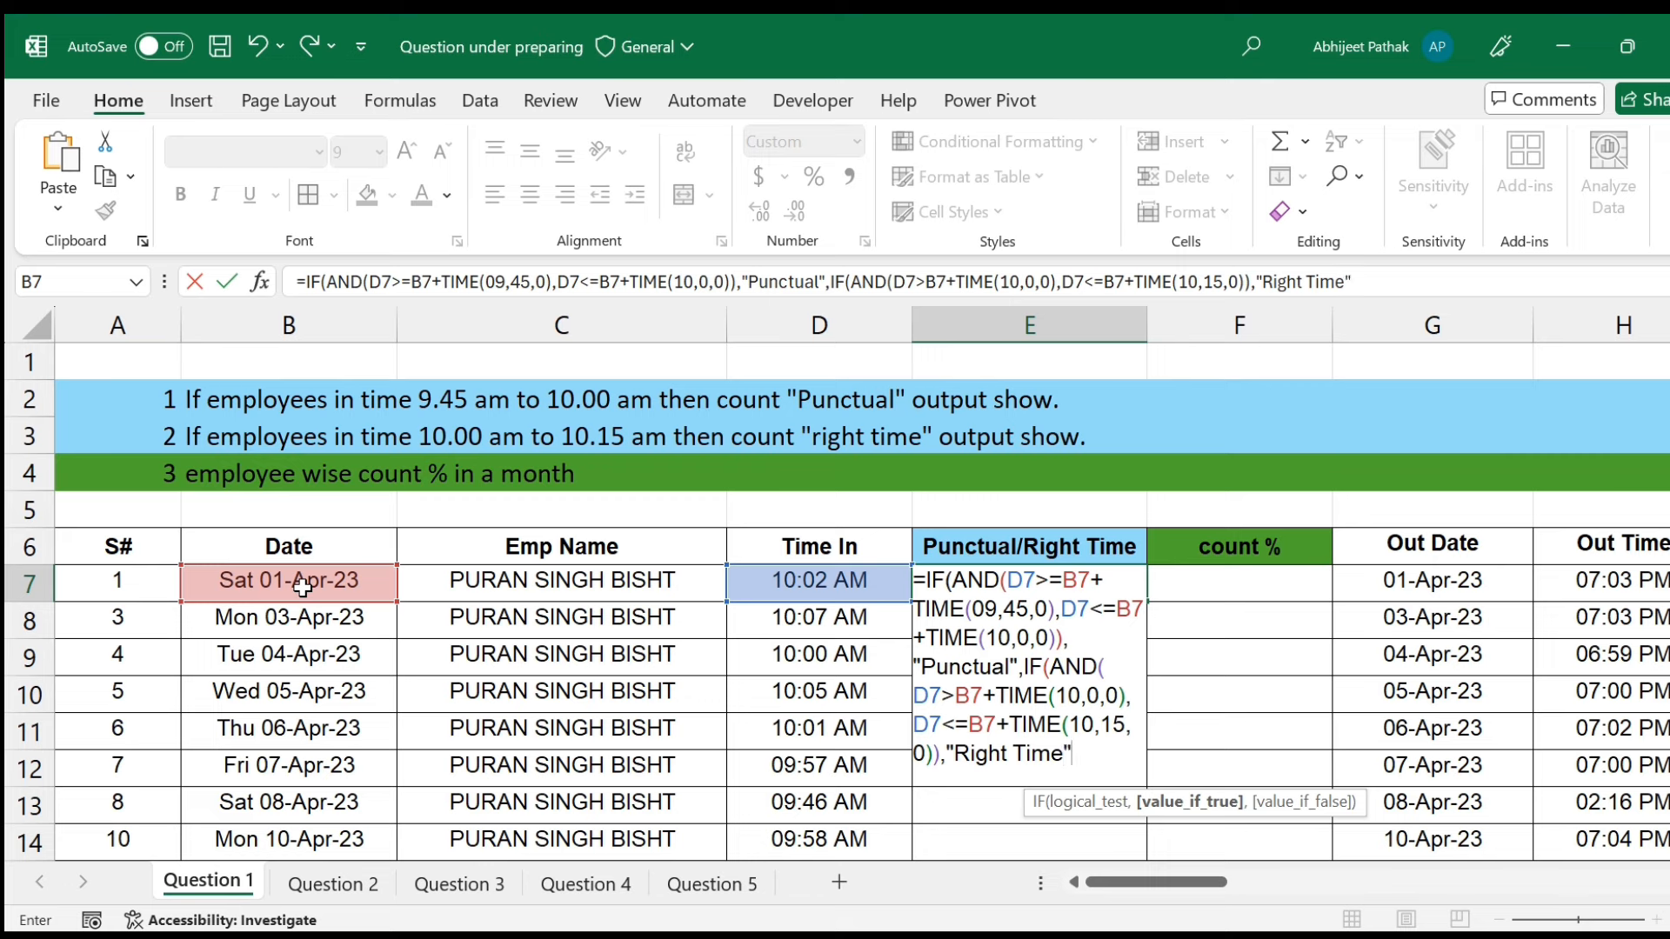
pyautogui.write('","")')
pyautogui.press('BackSpace')
pyautogui.press('BackSpace')
pyautogui.press('BackSpace')
pyautogui.press('BackSpace')
pyautogui.write(')')
pyautogui.press('Return')
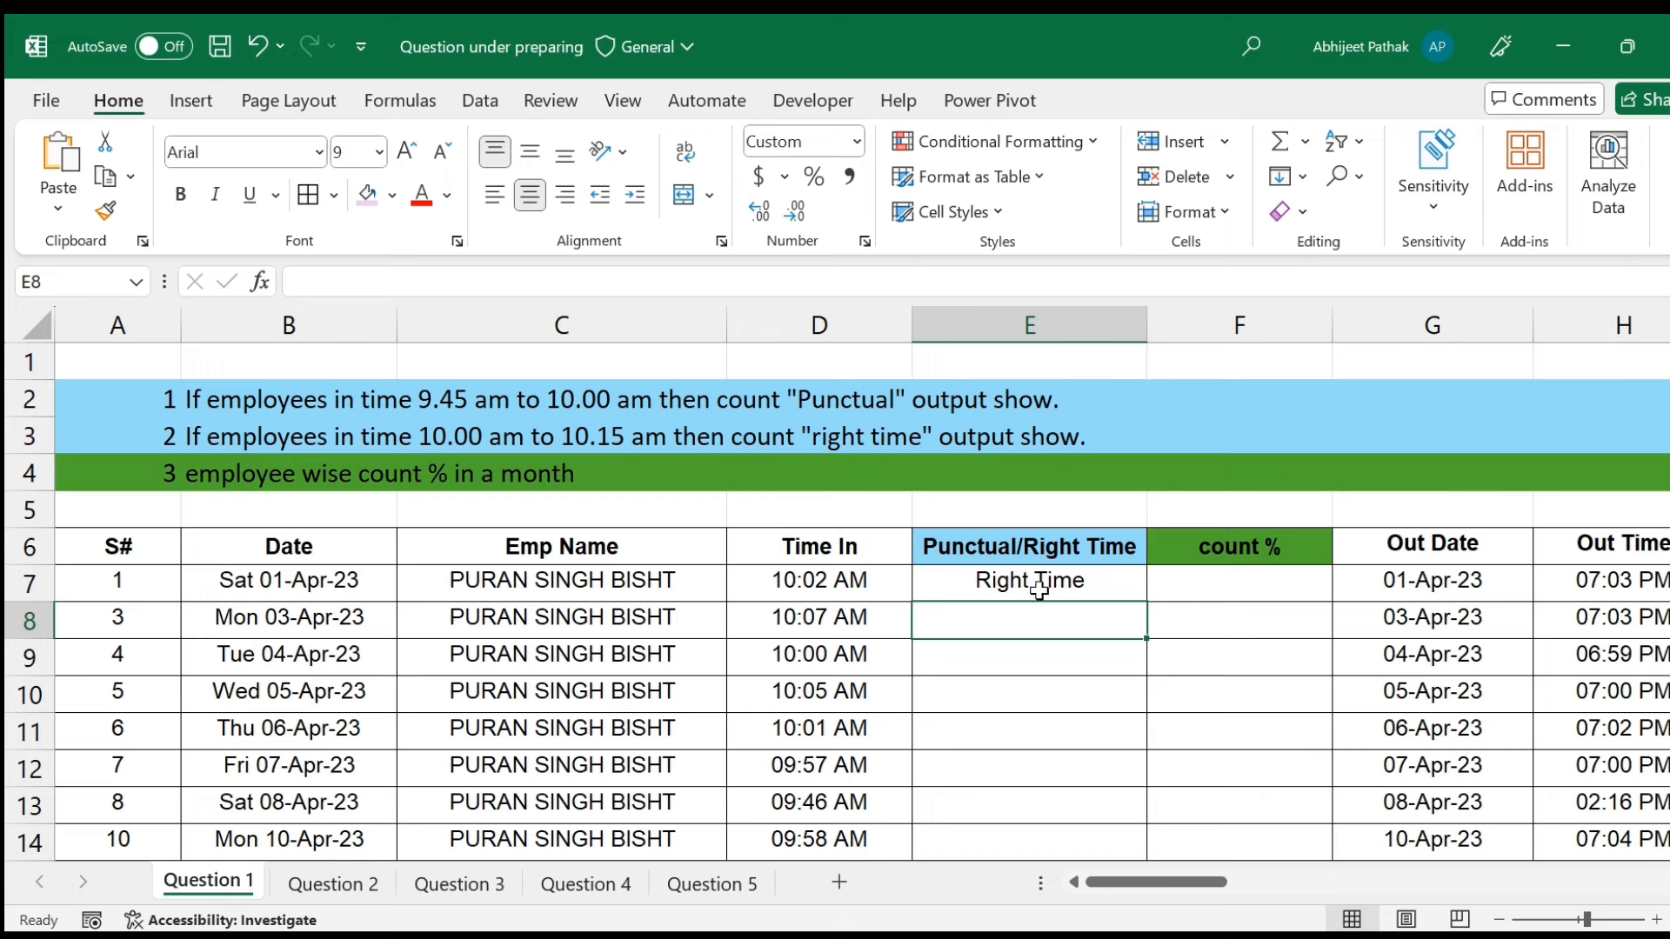
# Fill the E7 formula down the Punctual/Right Time column and check the results against the Time In values.
pyautogui.click(1009, 583)
pyautogui.doubleClick(1147, 600)
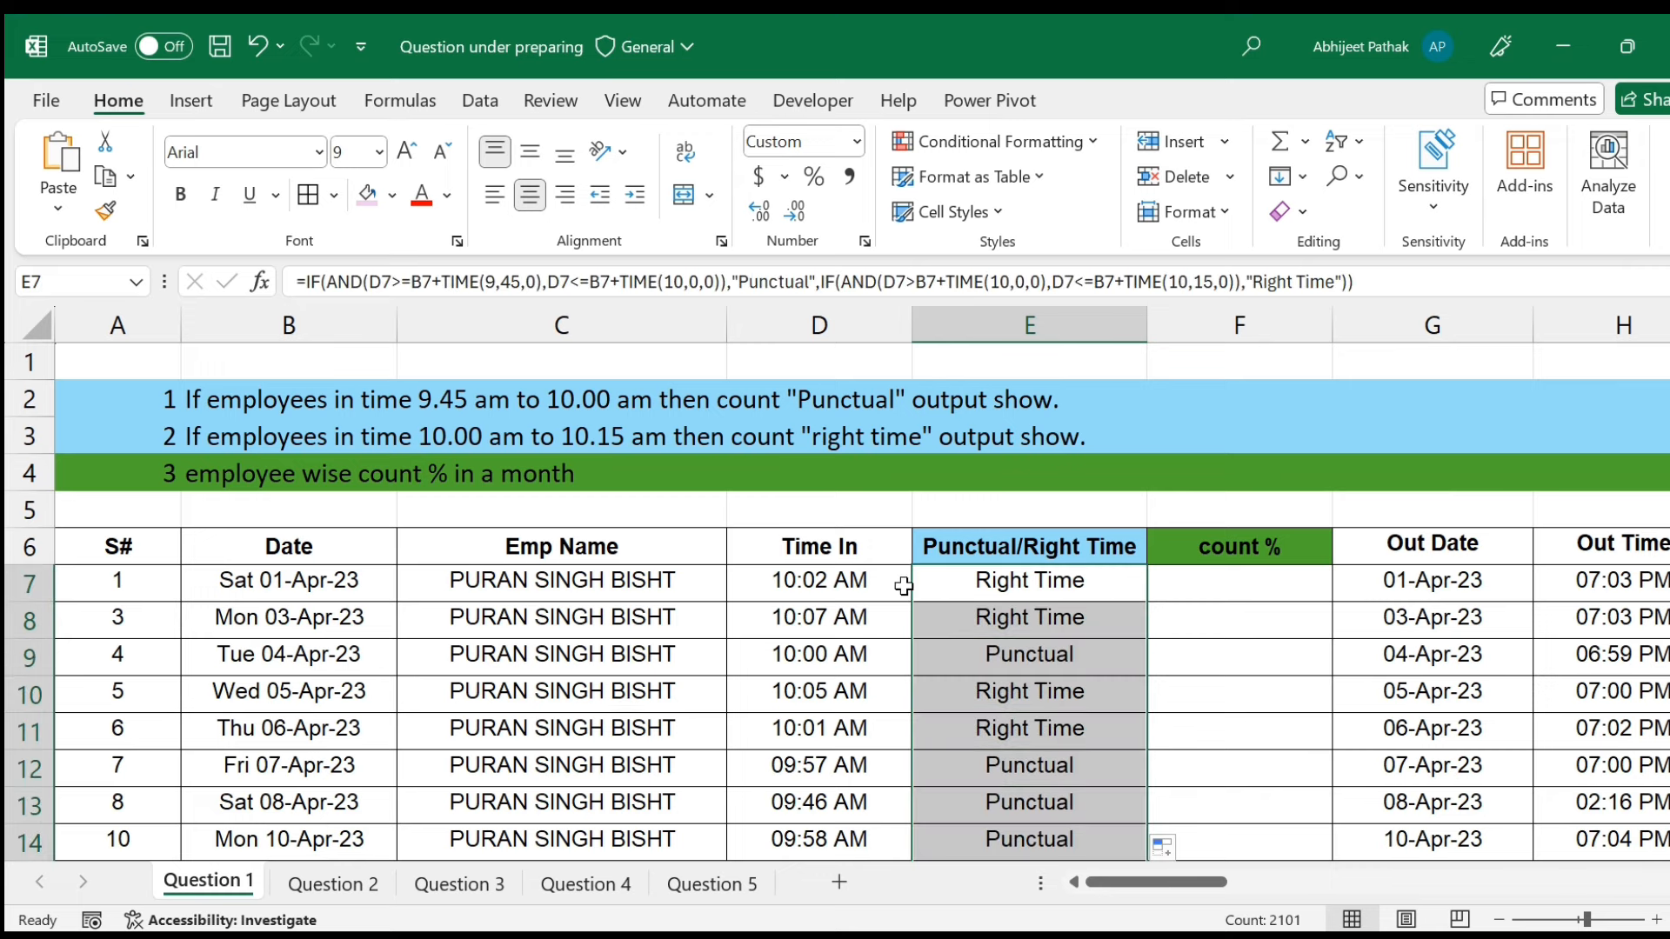
pyautogui.click(873, 609)
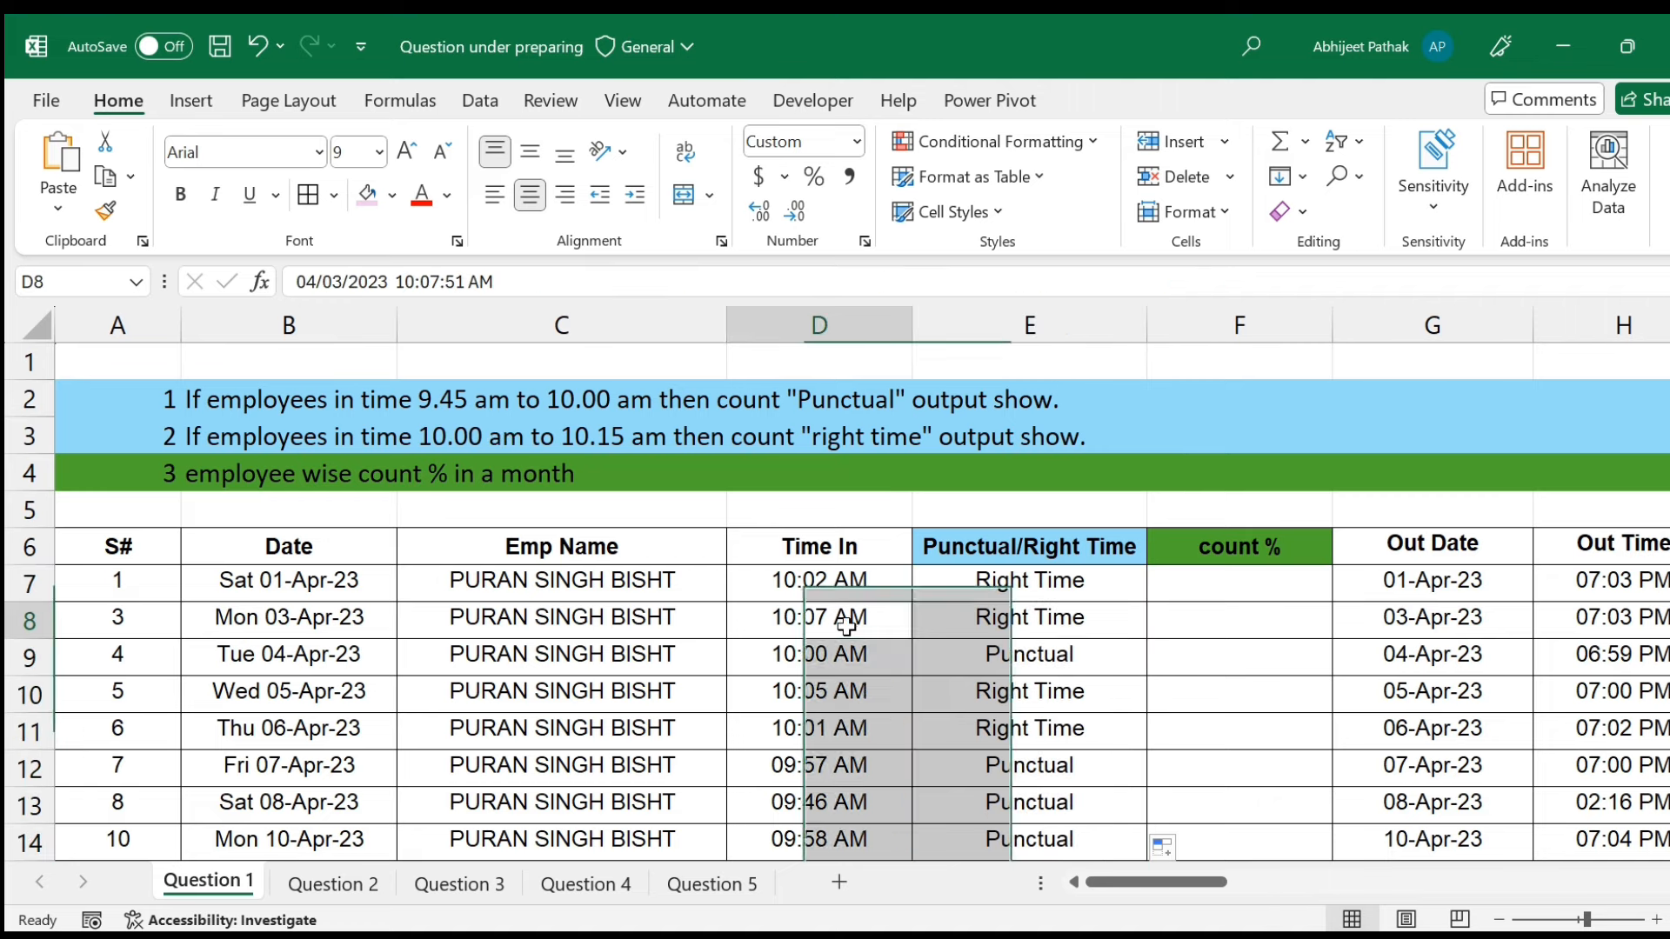
pyautogui.click(1051, 628)
pyautogui.click(889, 663)
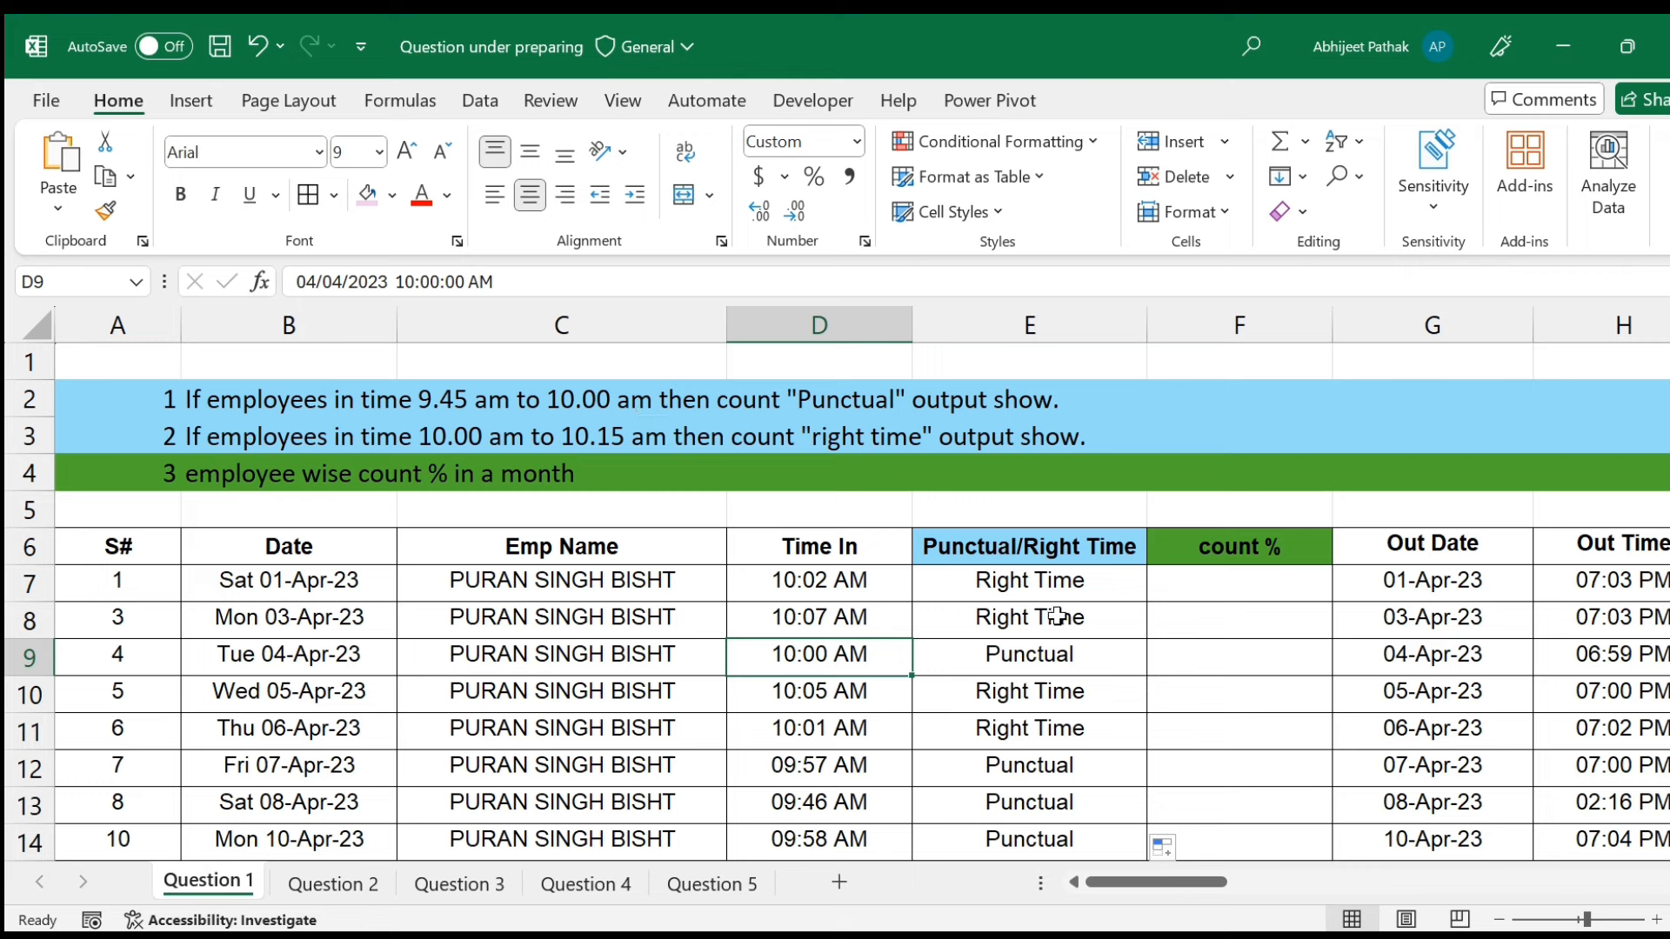
pyautogui.click(1056, 730)
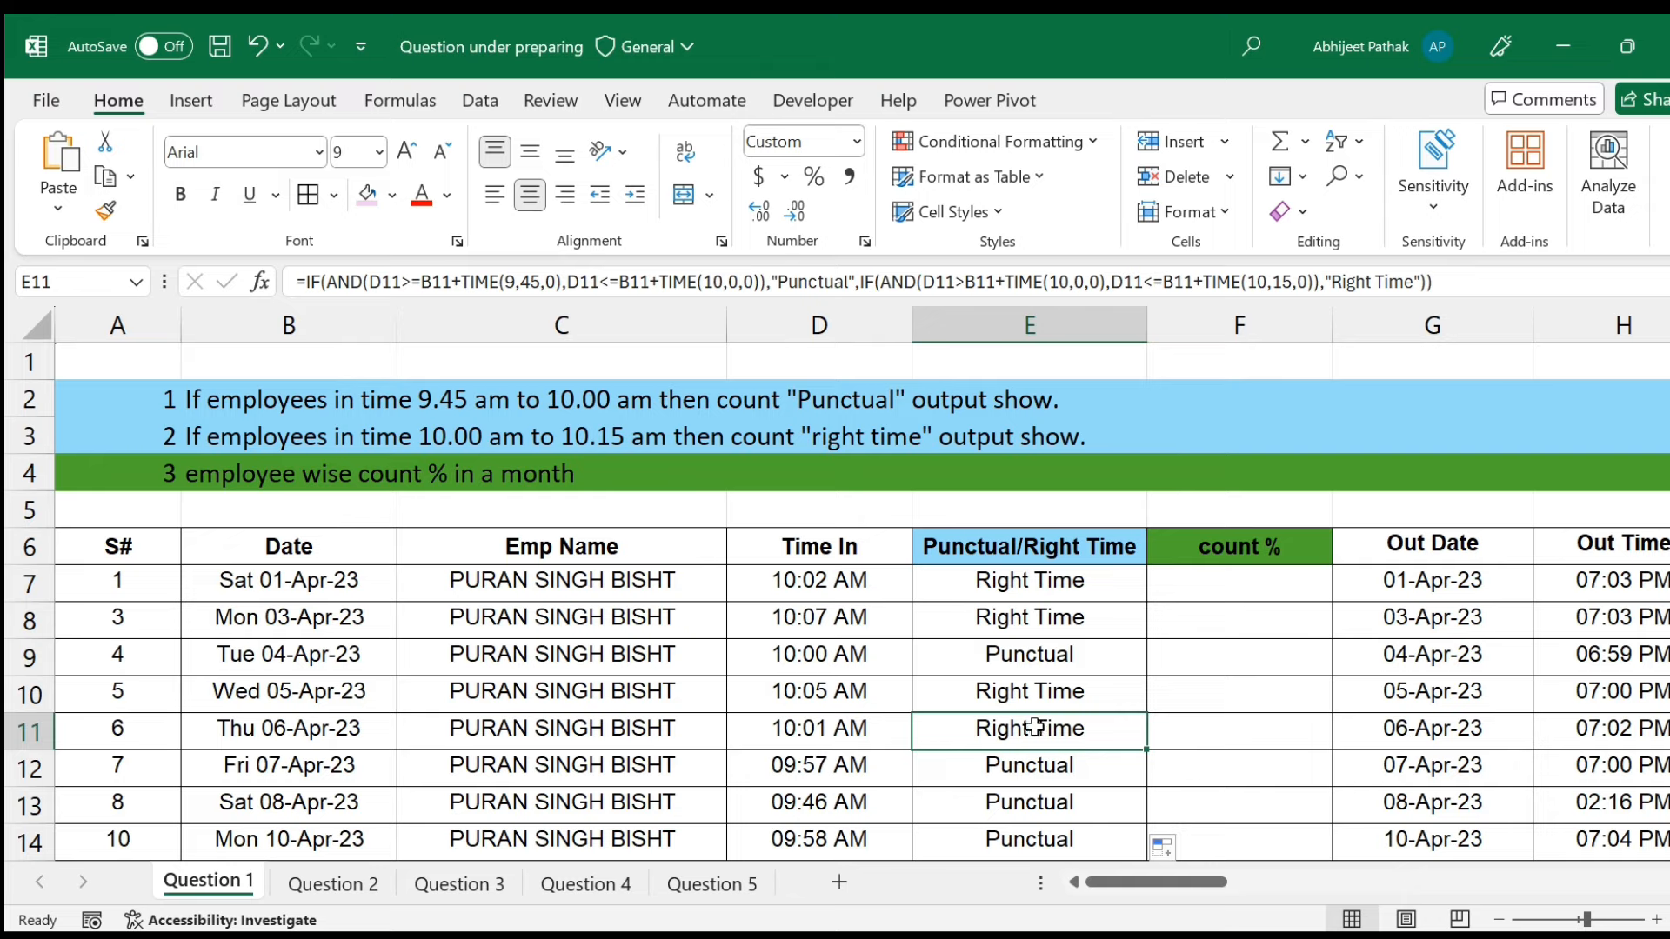
pyautogui.scroll(-6, 1035, 727)
pyautogui.scroll(6, 1034, 661)
# Examine the Date column from the first record to the last to check the period the data covers.
pyautogui.click(1202, 588)
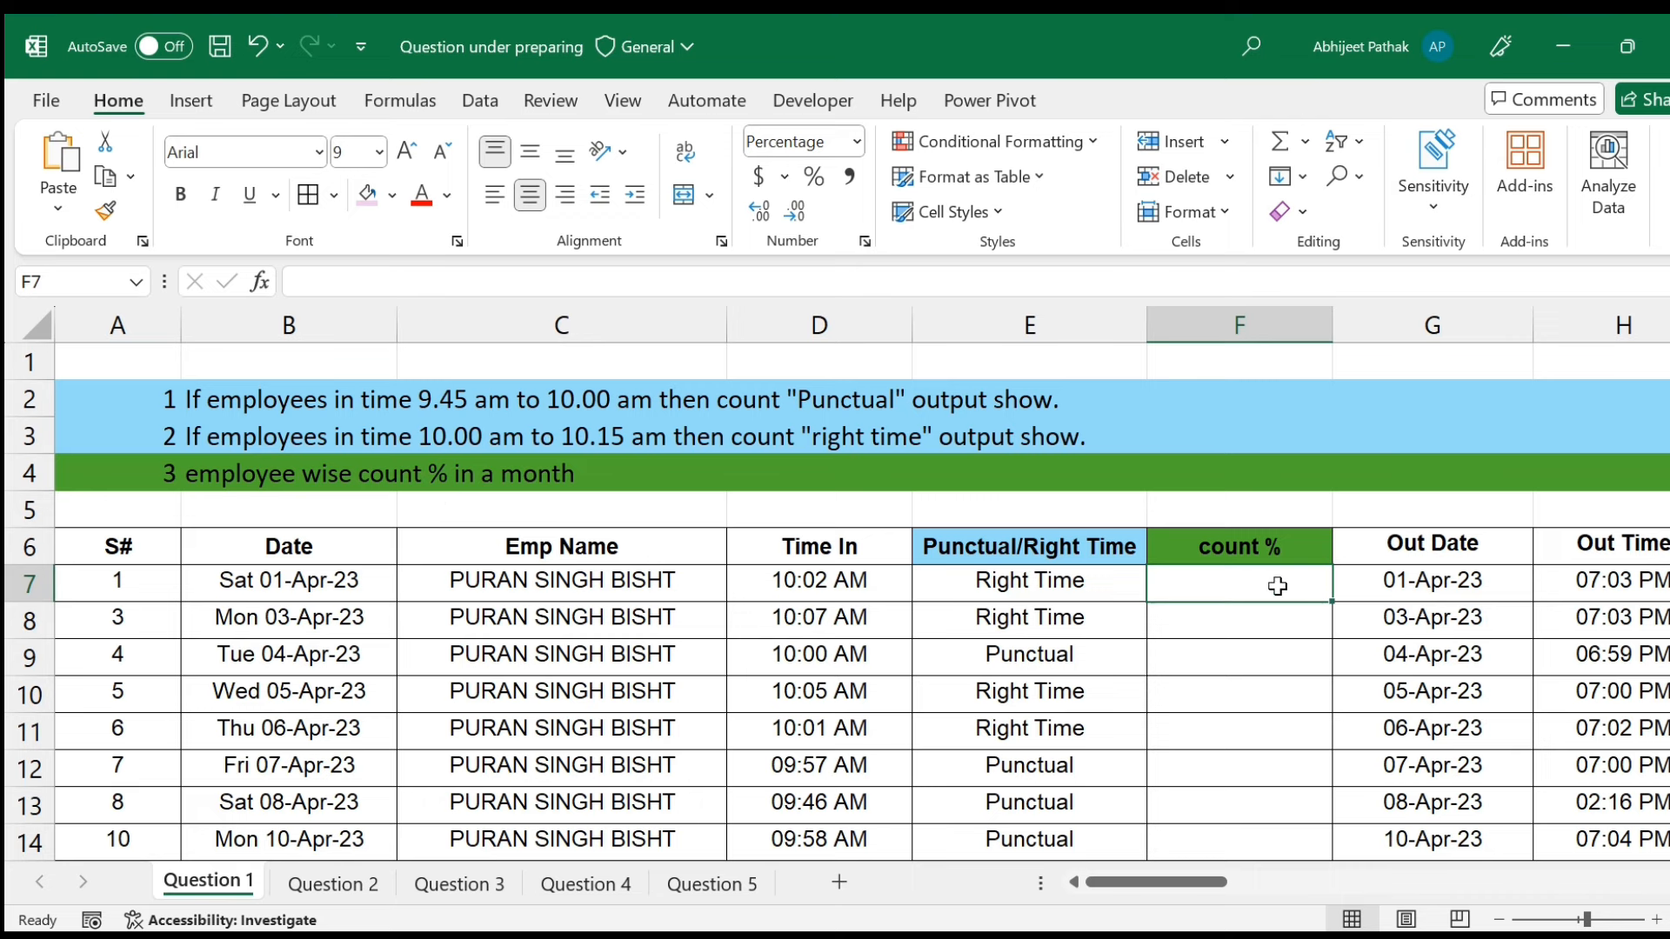
pyautogui.click(333, 581)
pyautogui.hotkey('ctrl', 'Down')
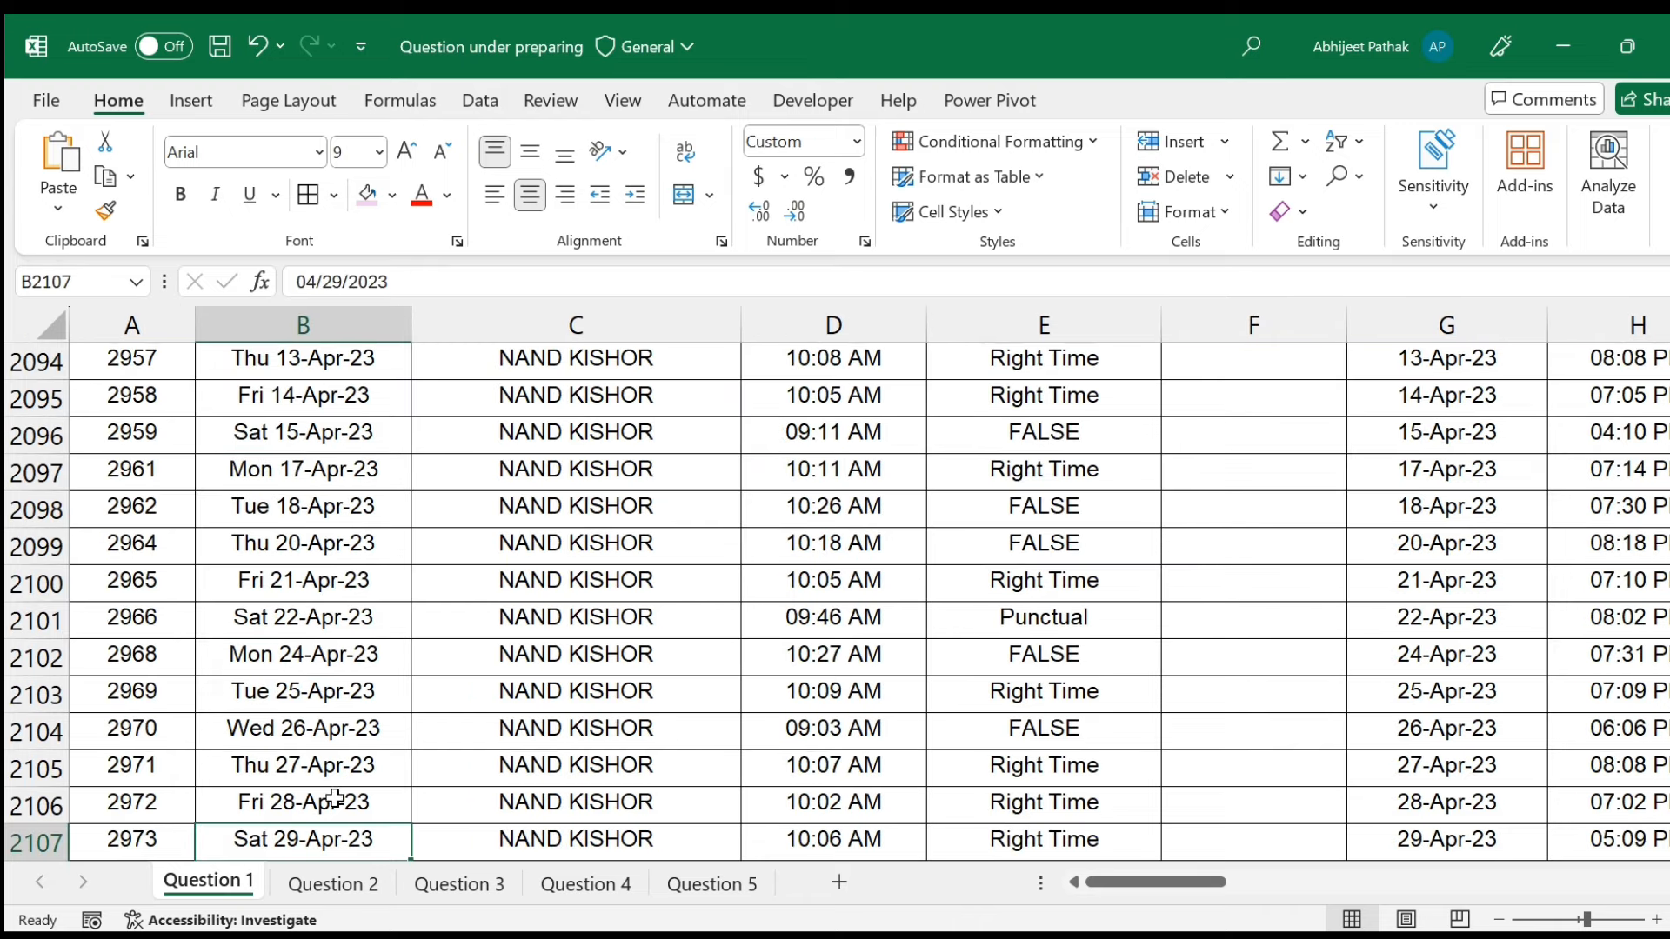
pyautogui.scroll(7, 352, 675)
pyautogui.click(353, 654)
pyautogui.hotkey('ctrl', 'Up')
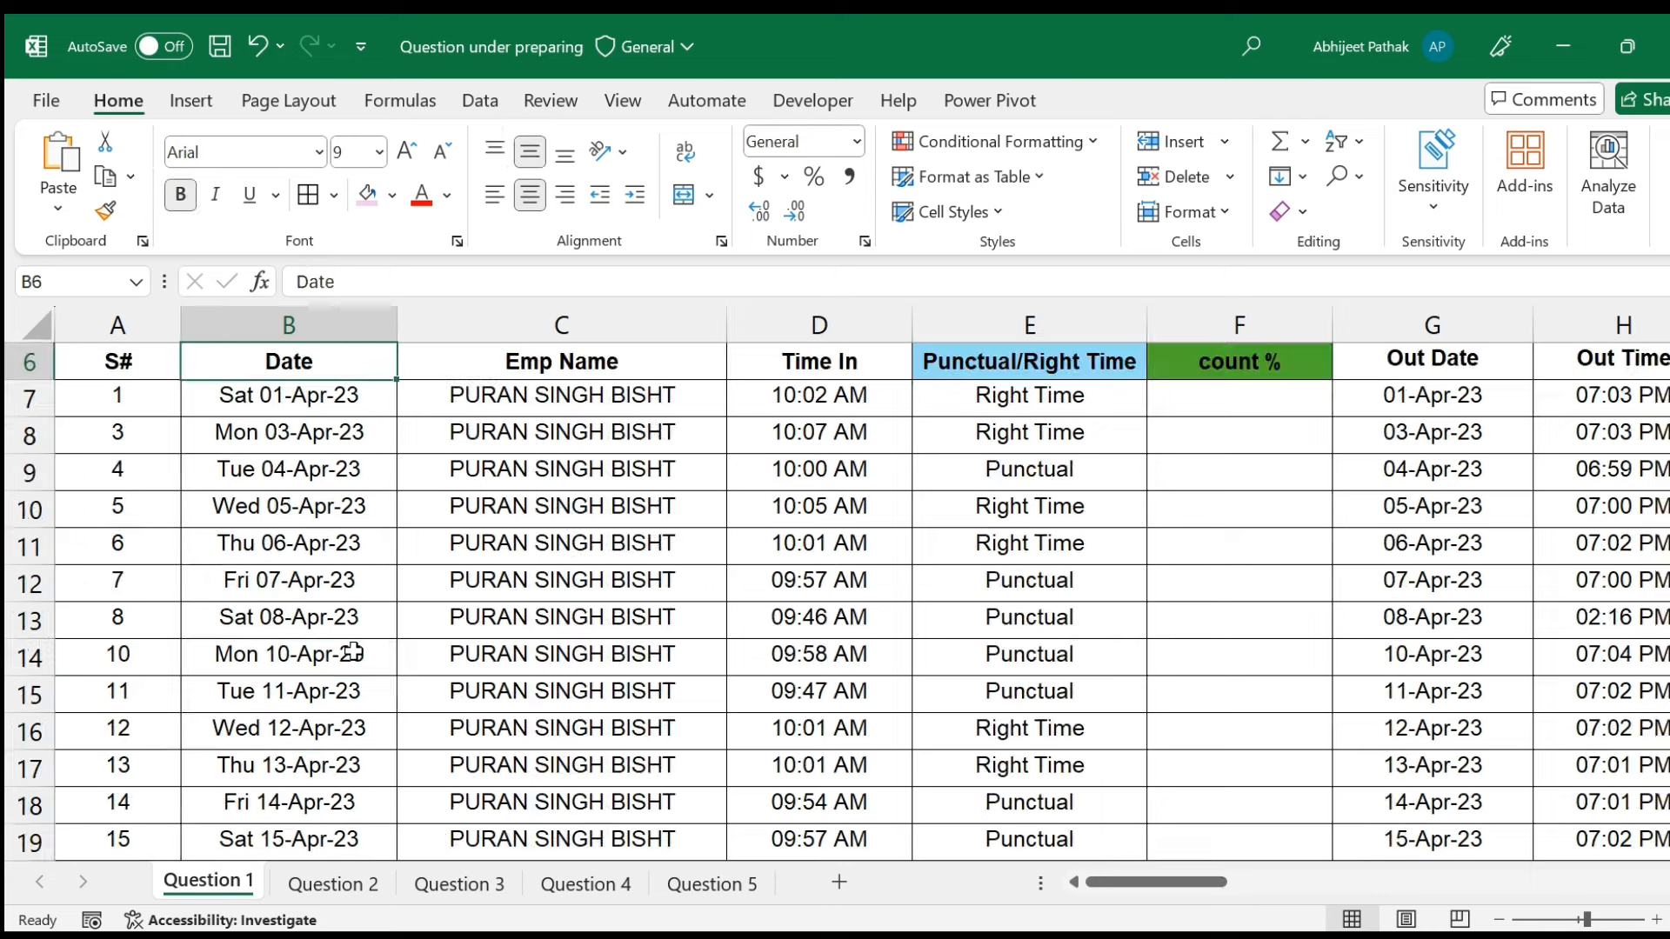
pyautogui.hotkey('ctrl', 'Up')
# Begin a COUNTIF formula in F7, the first cell of the count % column.
pyautogui.press('Down')
pyautogui.press('Down')
pyautogui.press('Down')
pyautogui.press('Right')
pyautogui.press('Right')
pyautogui.press('Right')
pyautogui.press('Right')
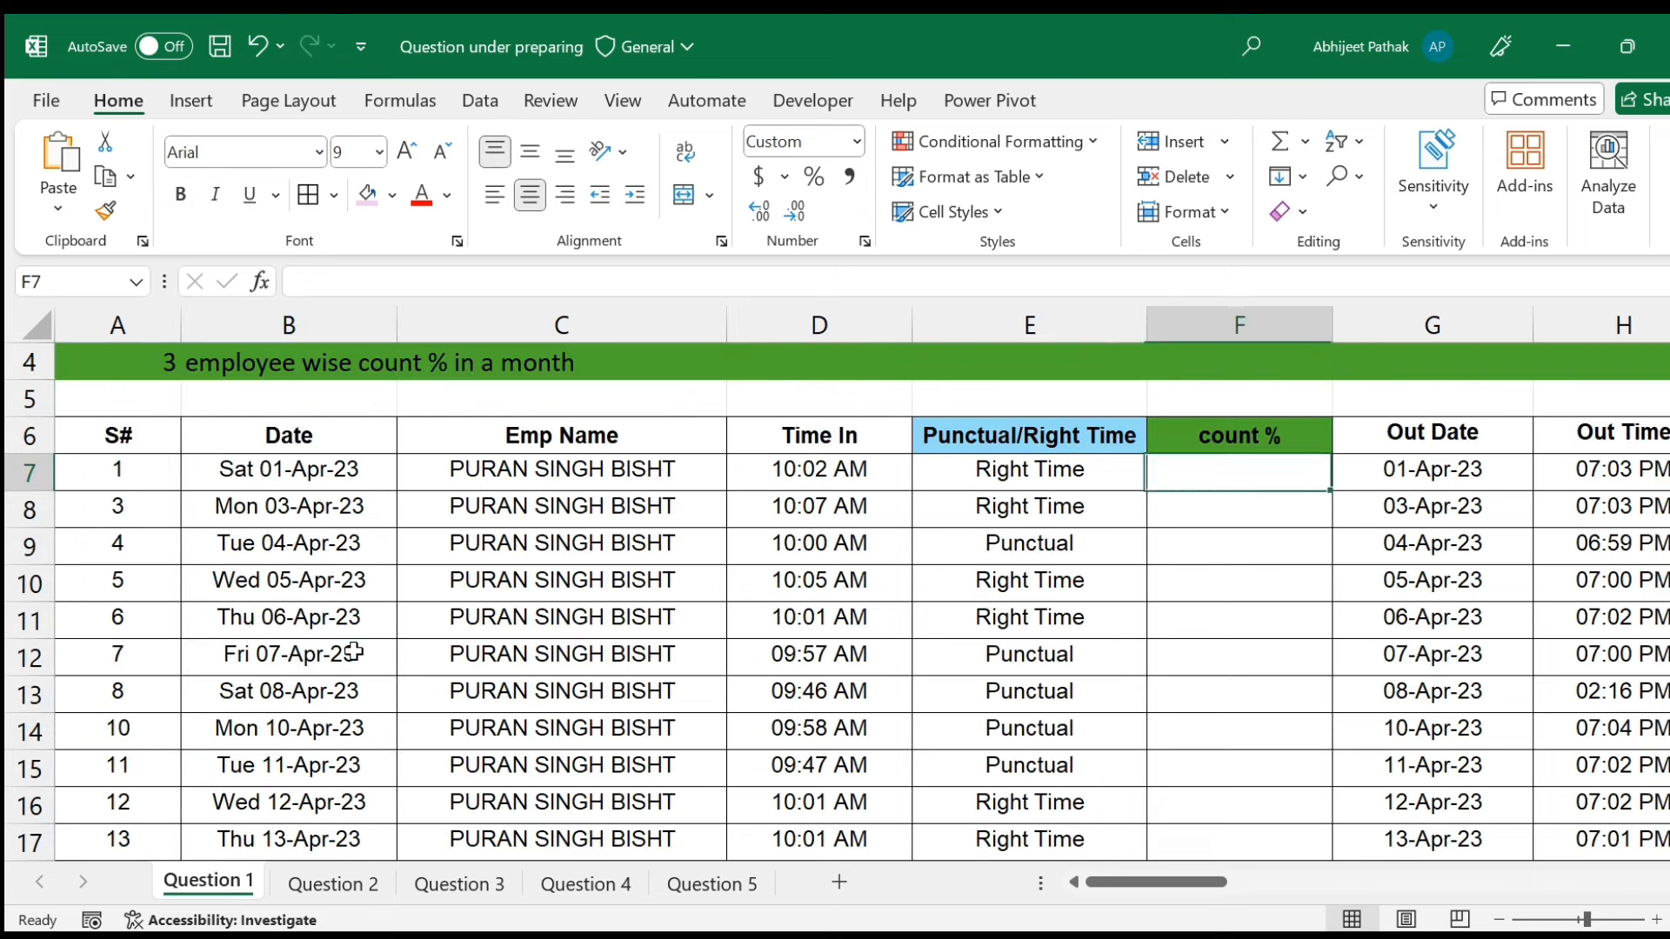
pyautogui.write('=')
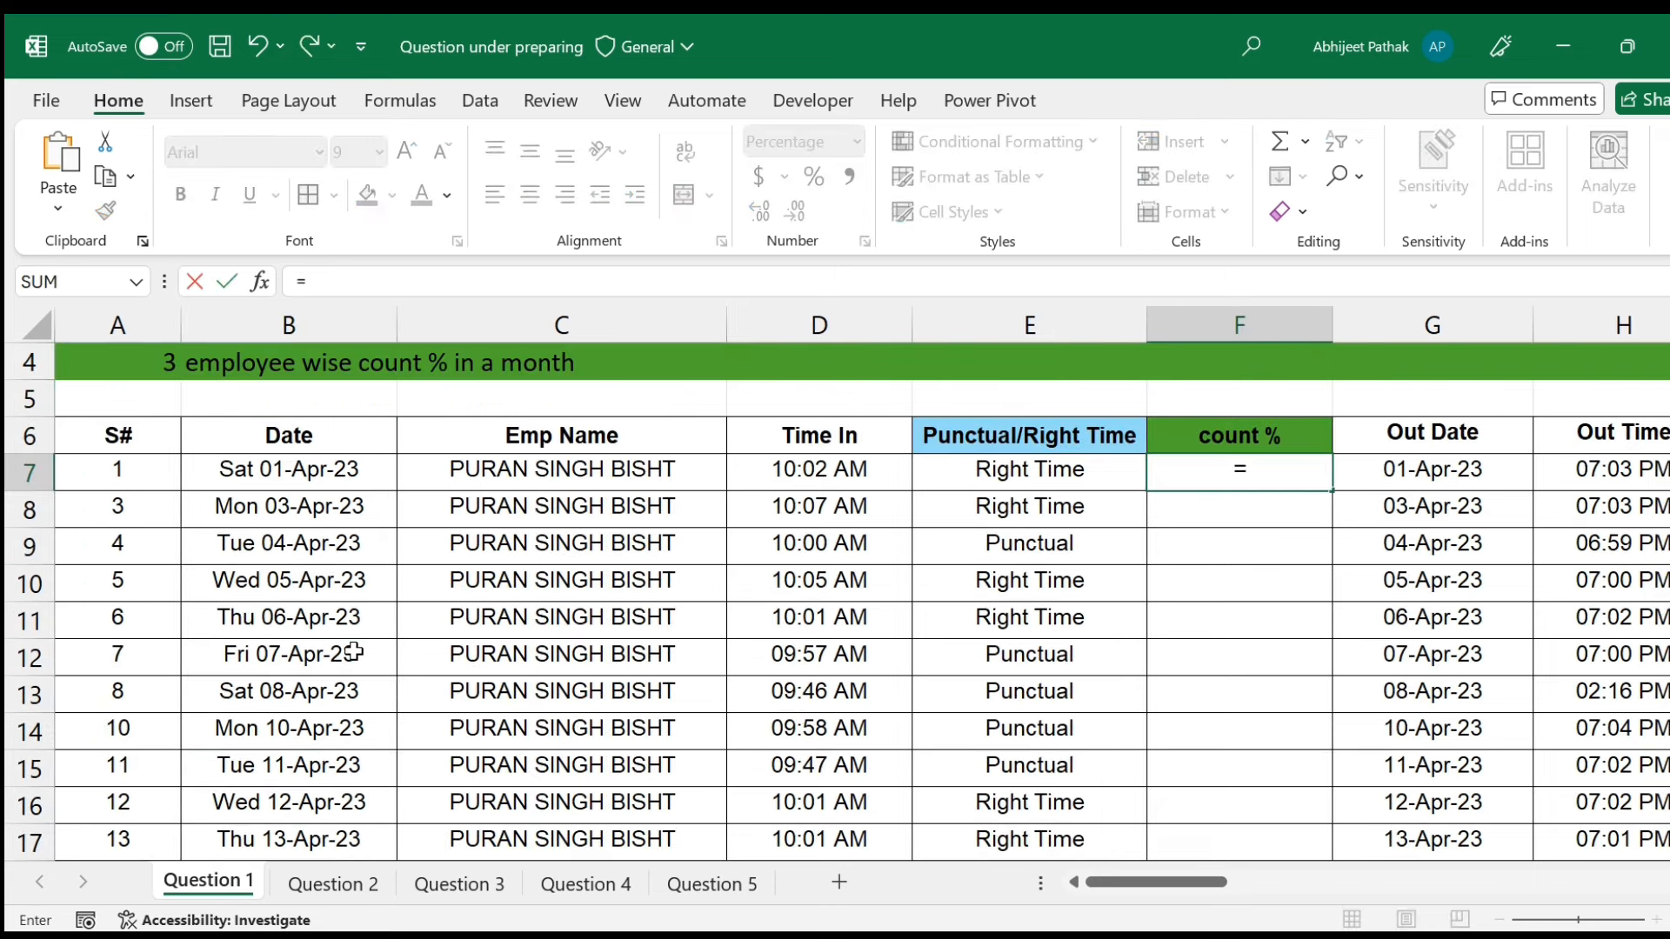
pyautogui.write('countif')
pyautogui.press('Tab')
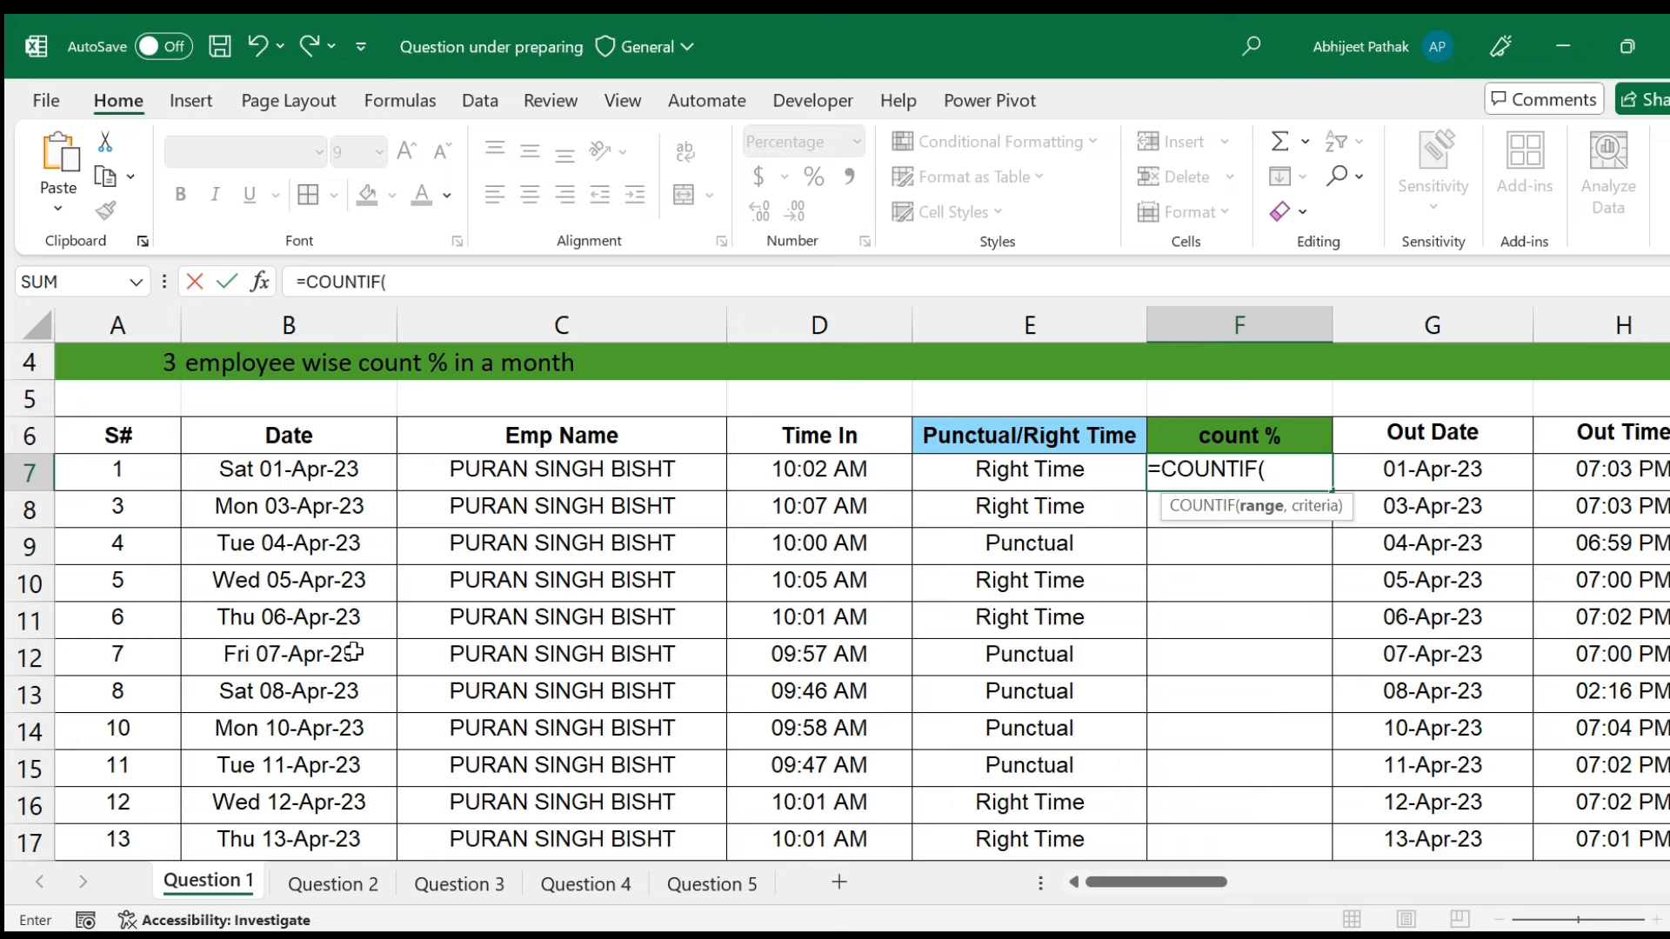
# Set the COUNTIF range to the Emp Name data as the absolute reference $C$7:$C$2107.
pyautogui.press('Left')
pyautogui.press('Left')
pyautogui.press('Left')
pyautogui.hotkey('ctrl', 'shift', 'Down')
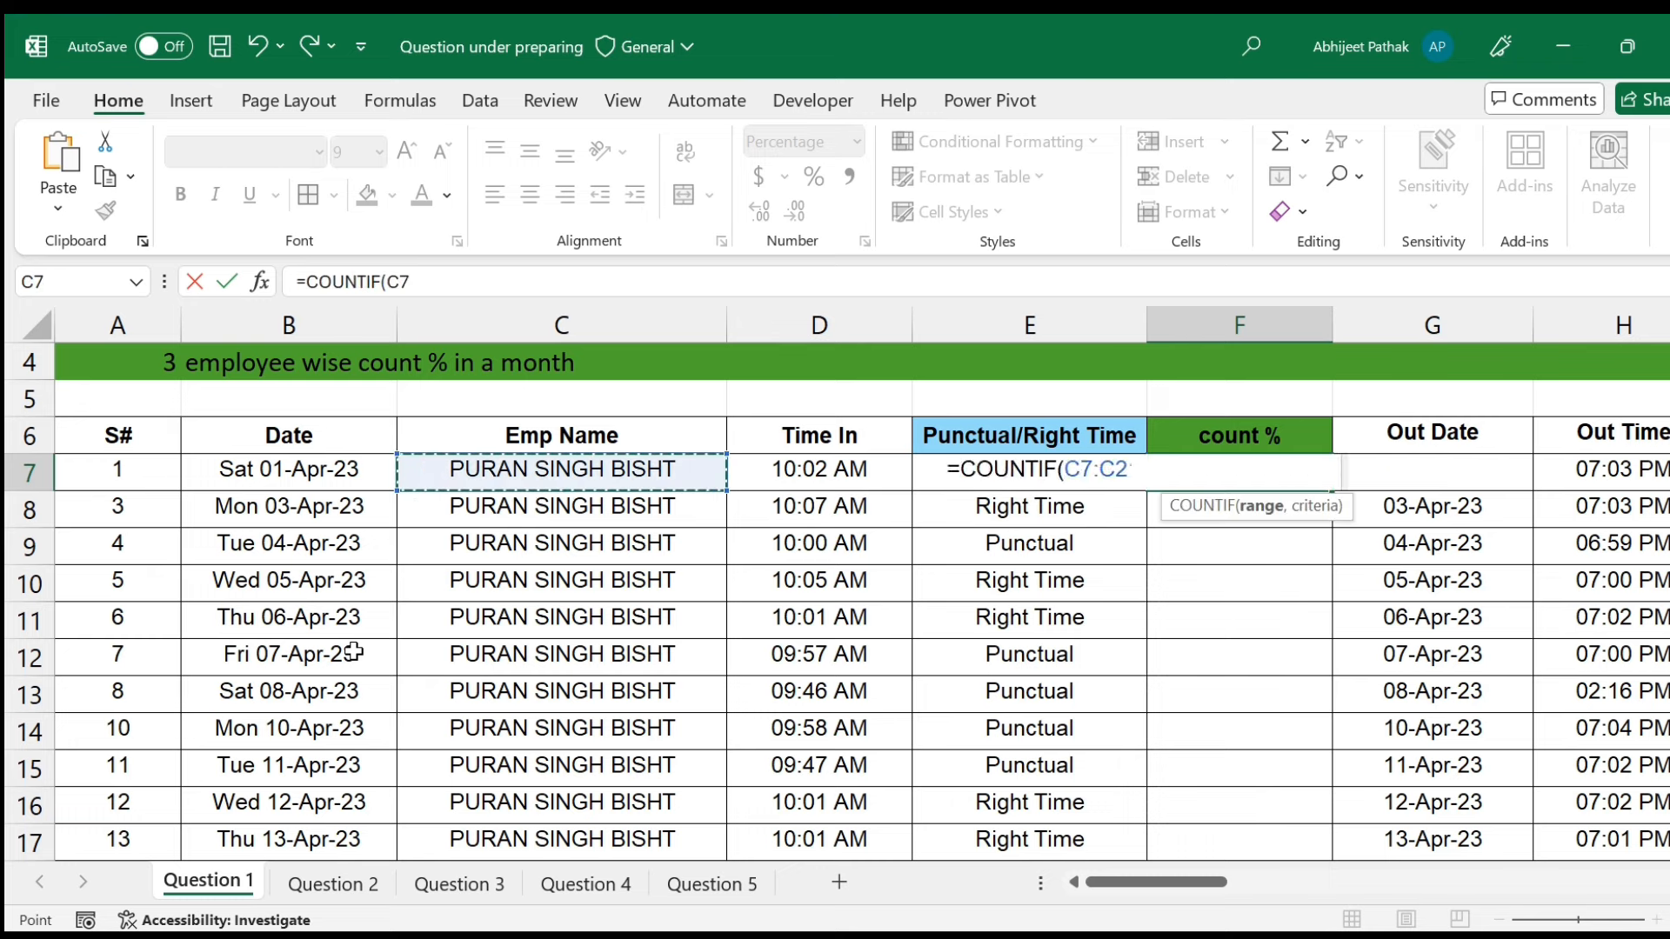
pyautogui.press('F4')
pyautogui.write(',')
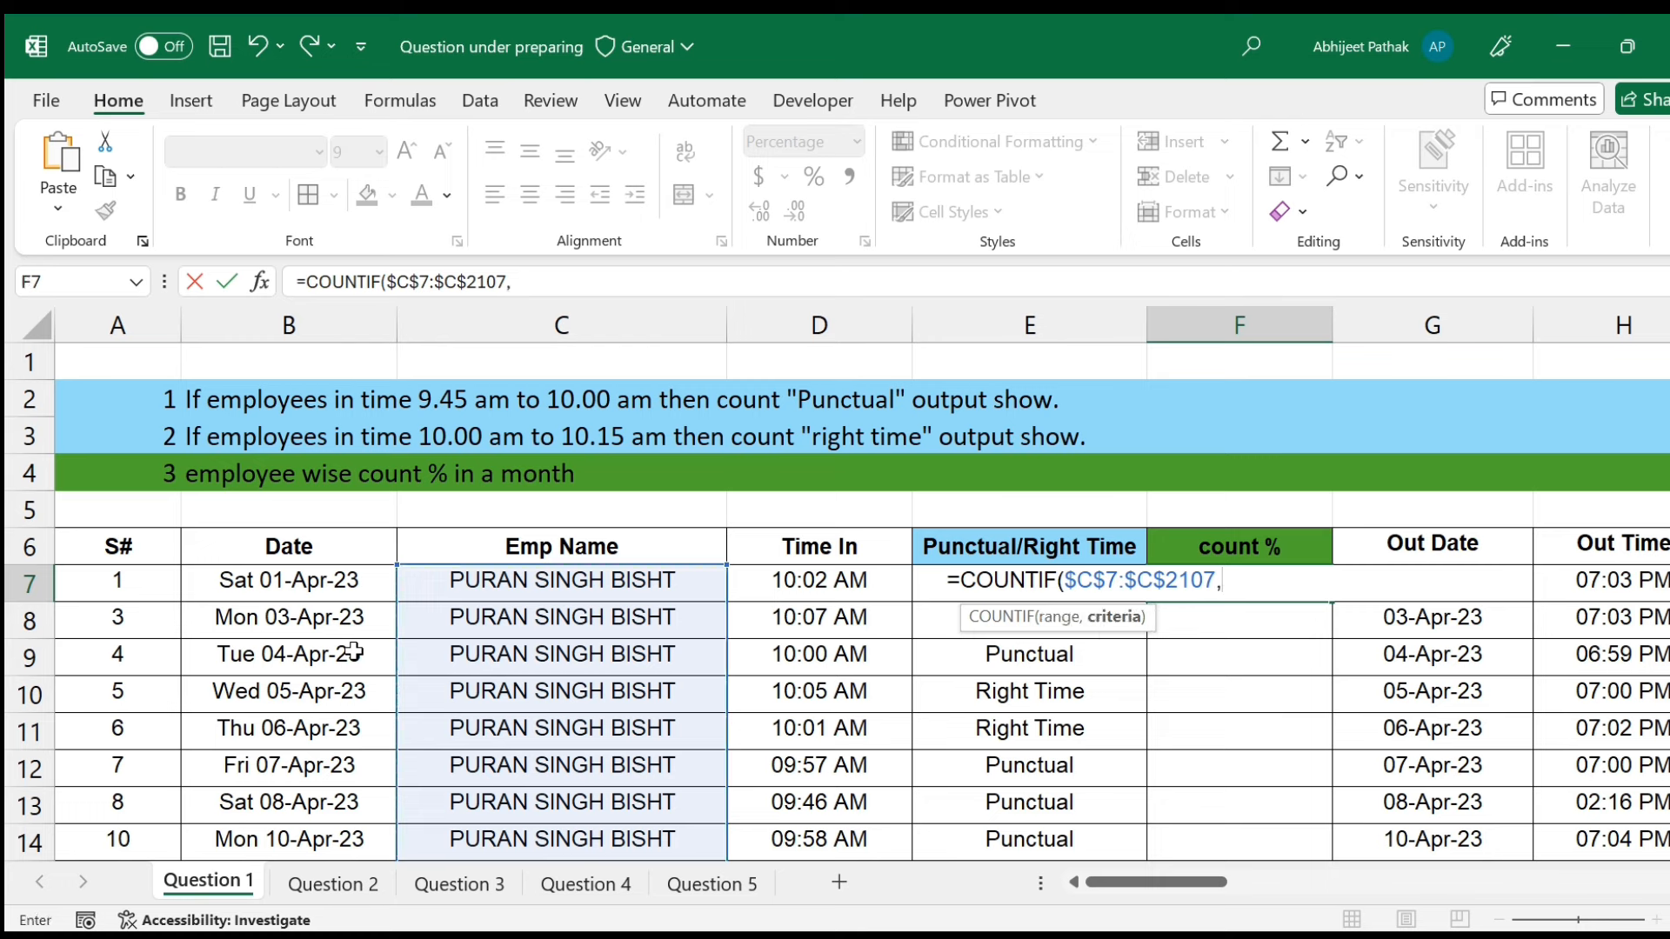
# Complete the formula with C7 as the criteria divided by 30, and fill it down the count % column.
pyautogui.press('Left')
pyautogui.press('Left')
pyautogui.press('Left')
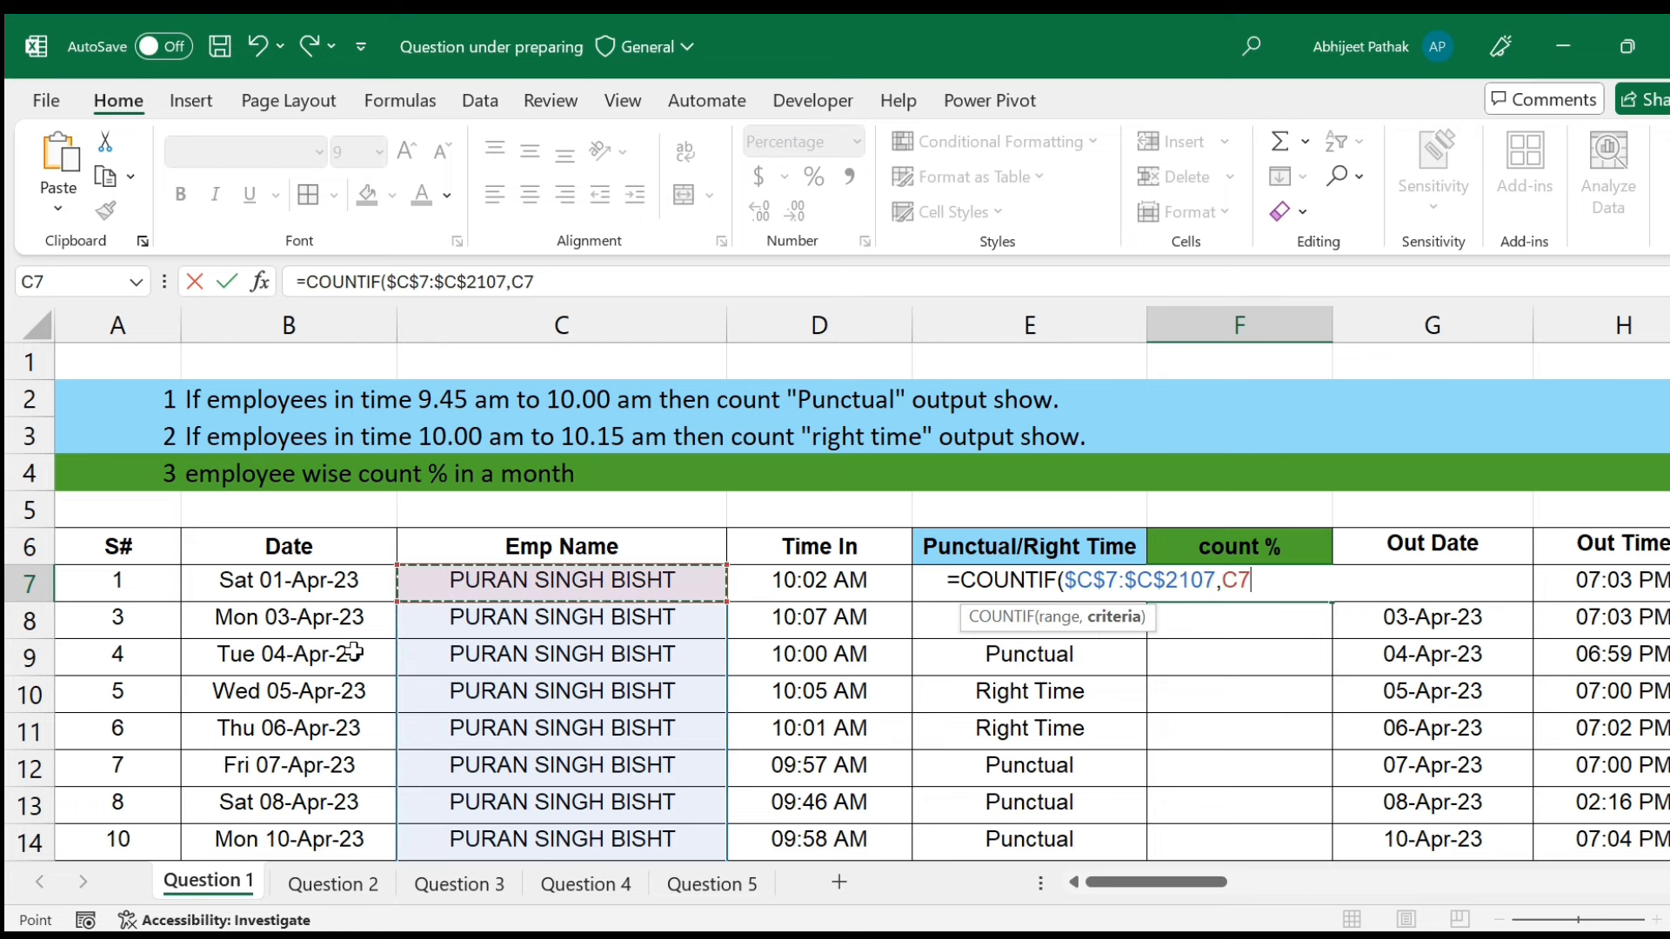
pyautogui.write(')')
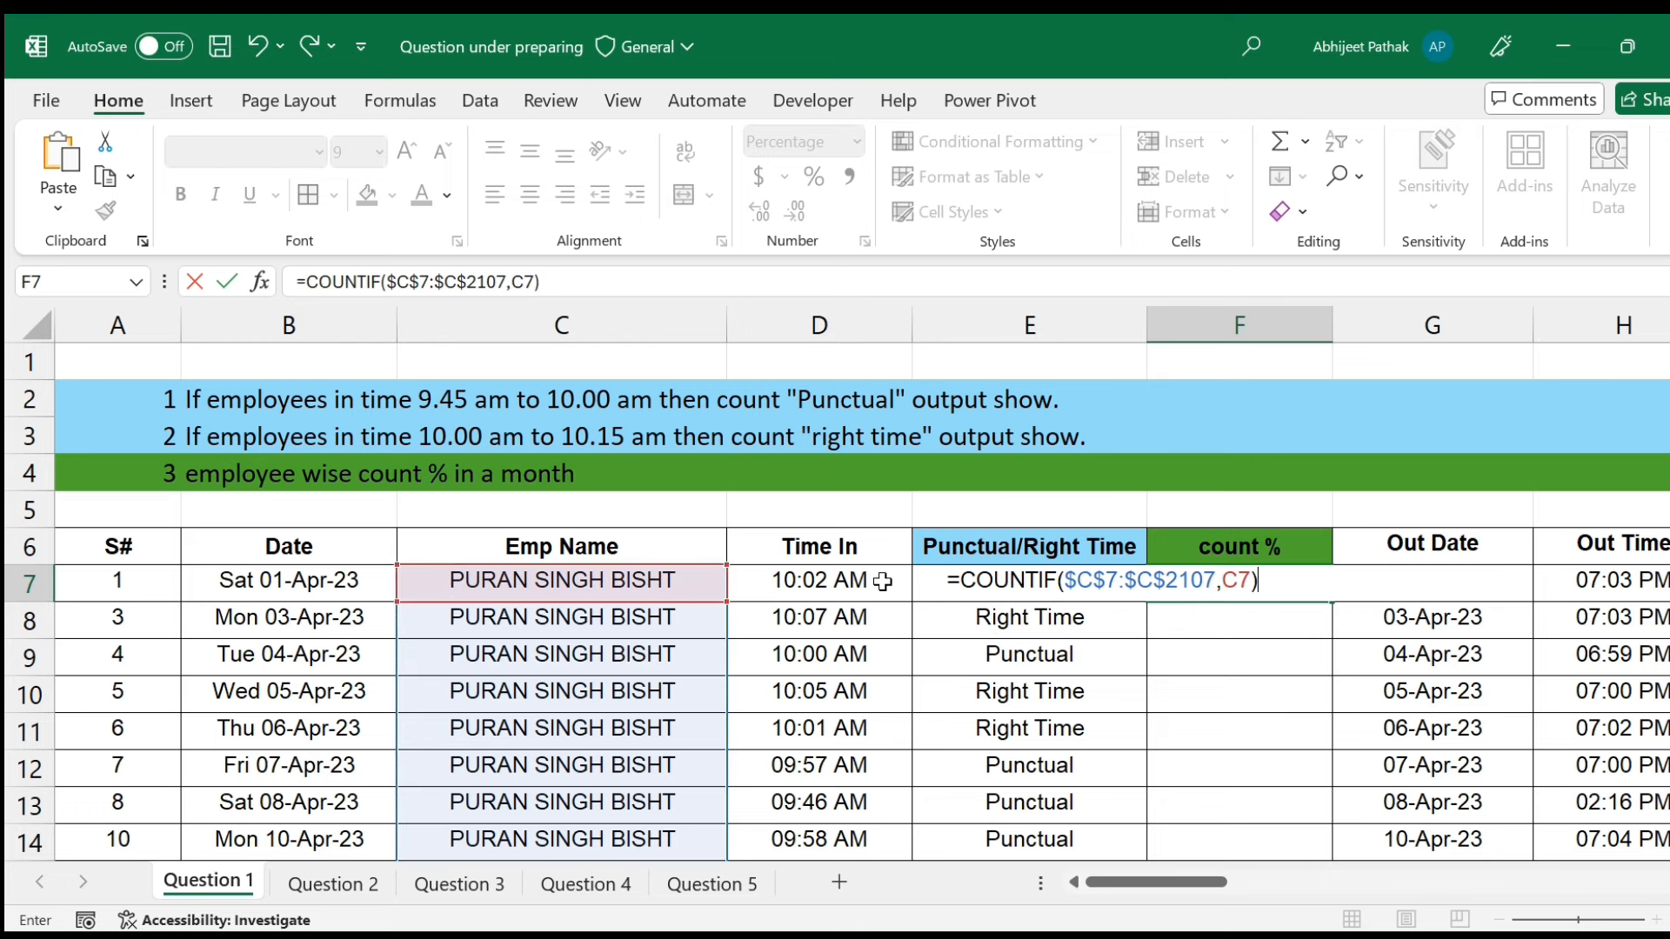
pyautogui.write('/30')
pyautogui.press('Return')
pyautogui.press('Up')
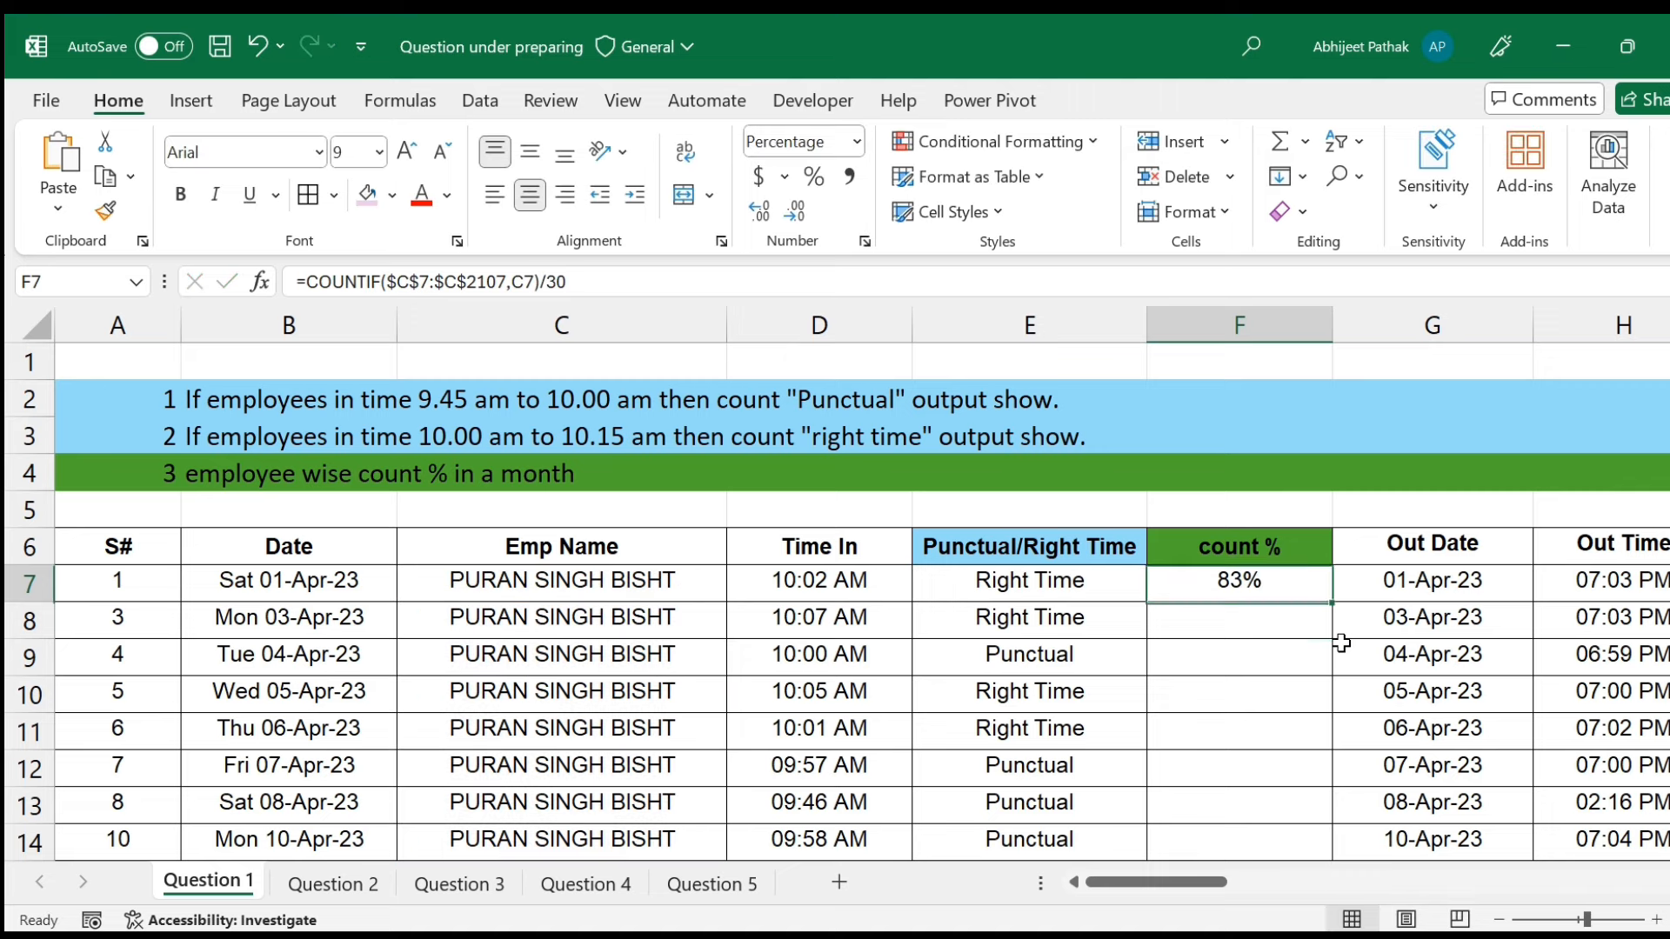
pyautogui.doubleClick(1327, 610)
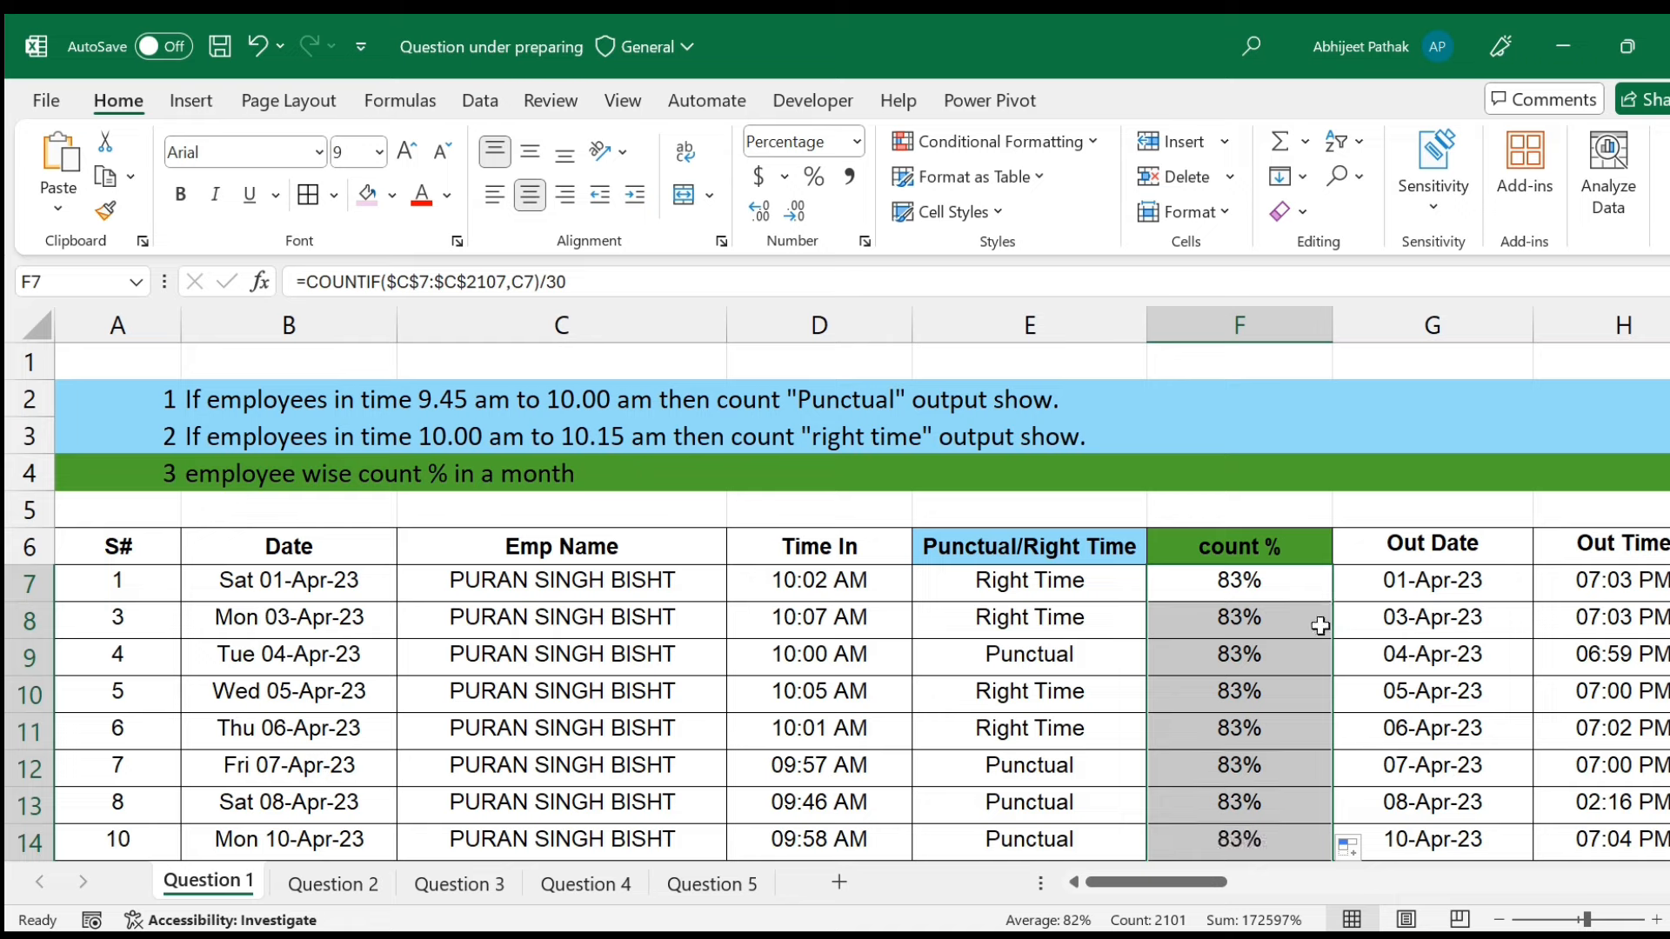
# Check the filled count % values for several employees against the monthly count % requirement.
pyautogui.scroll(-2, 948, 748)
pyautogui.scroll(-20, 947, 747)
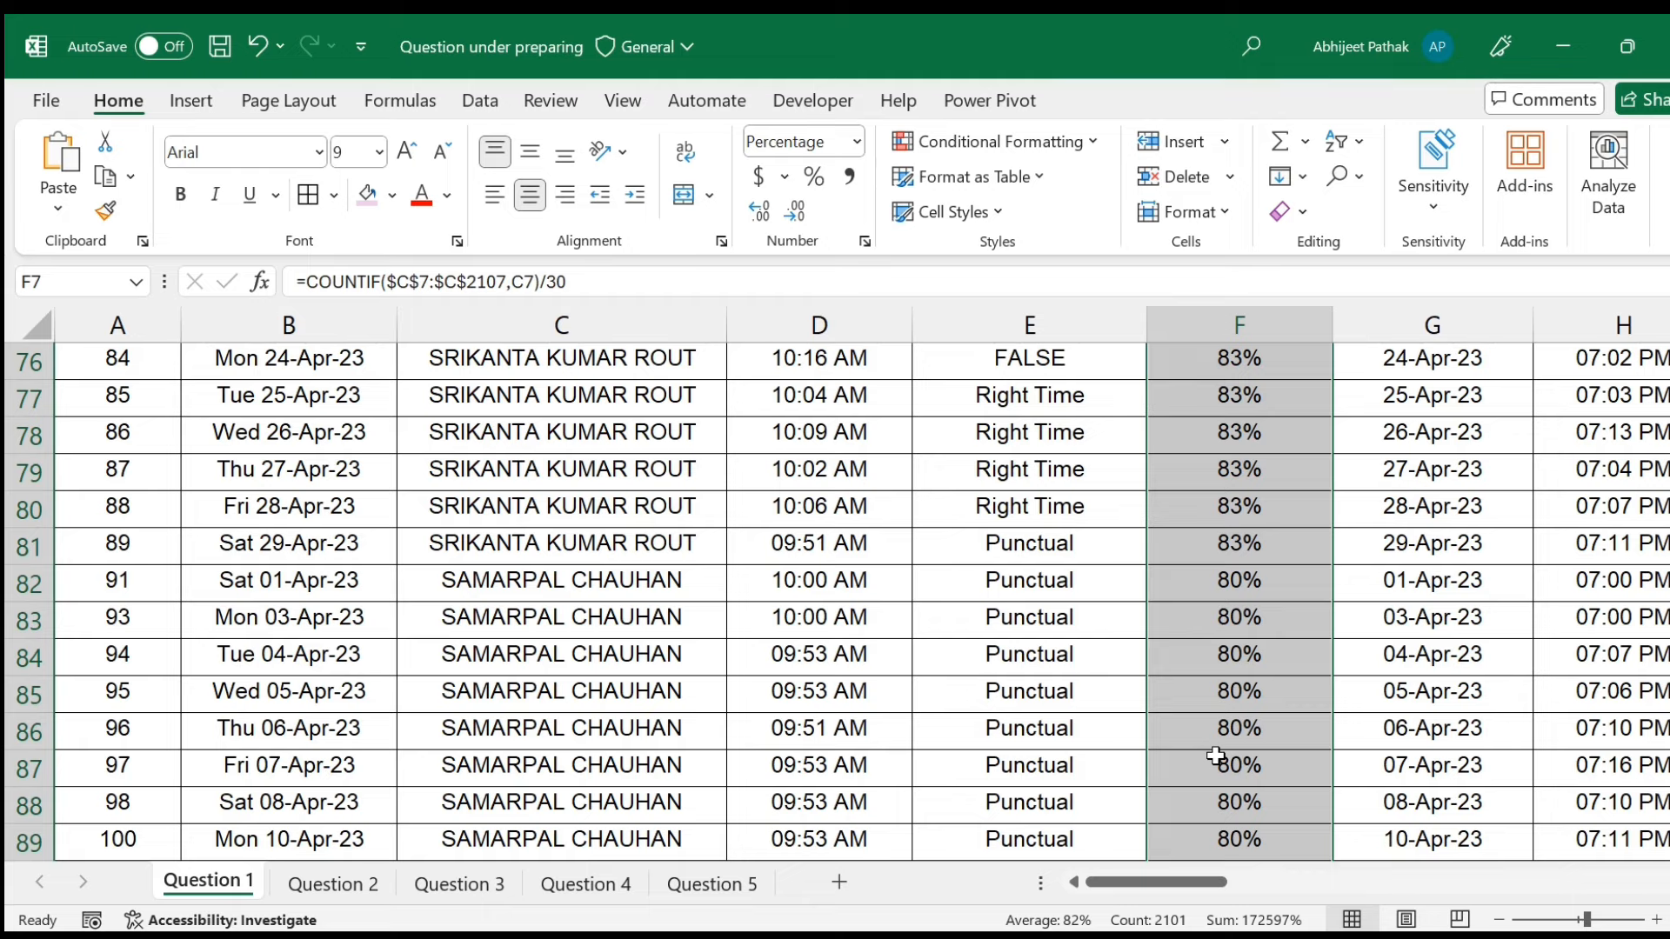
pyautogui.scroll(20, 1217, 748)
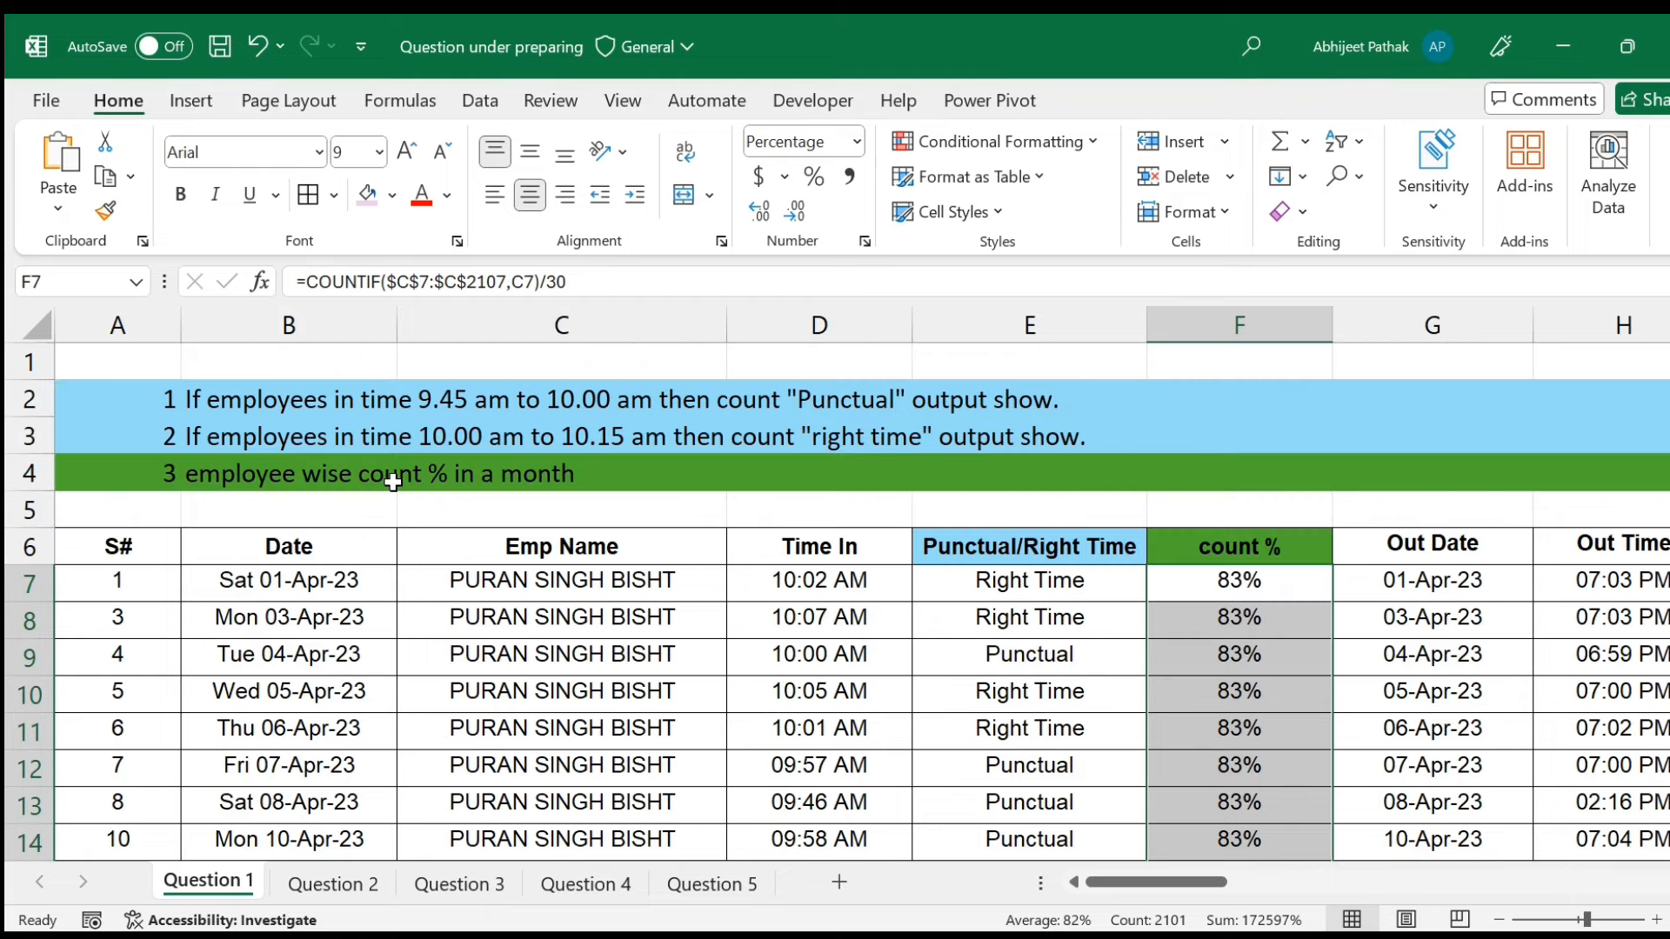
# Switch to the Question 2 sheet and check the first record's IN TIME and OUT TIME entries.
pyautogui.click(325, 885)
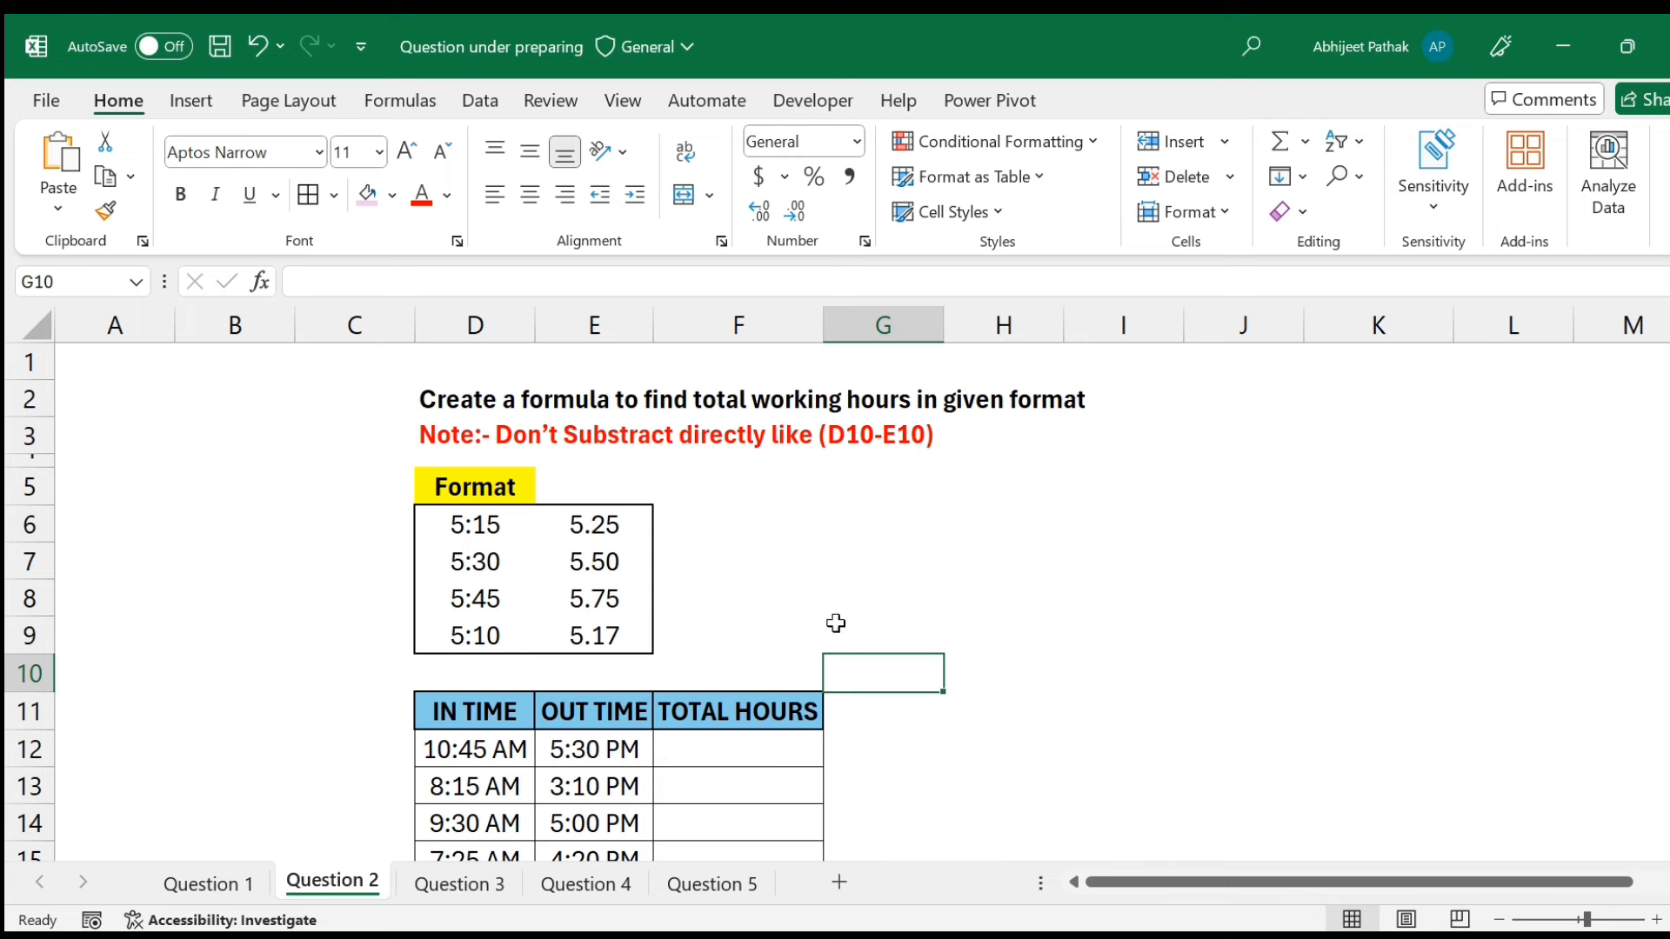
pyautogui.click(525, 754)
pyautogui.click(600, 754)
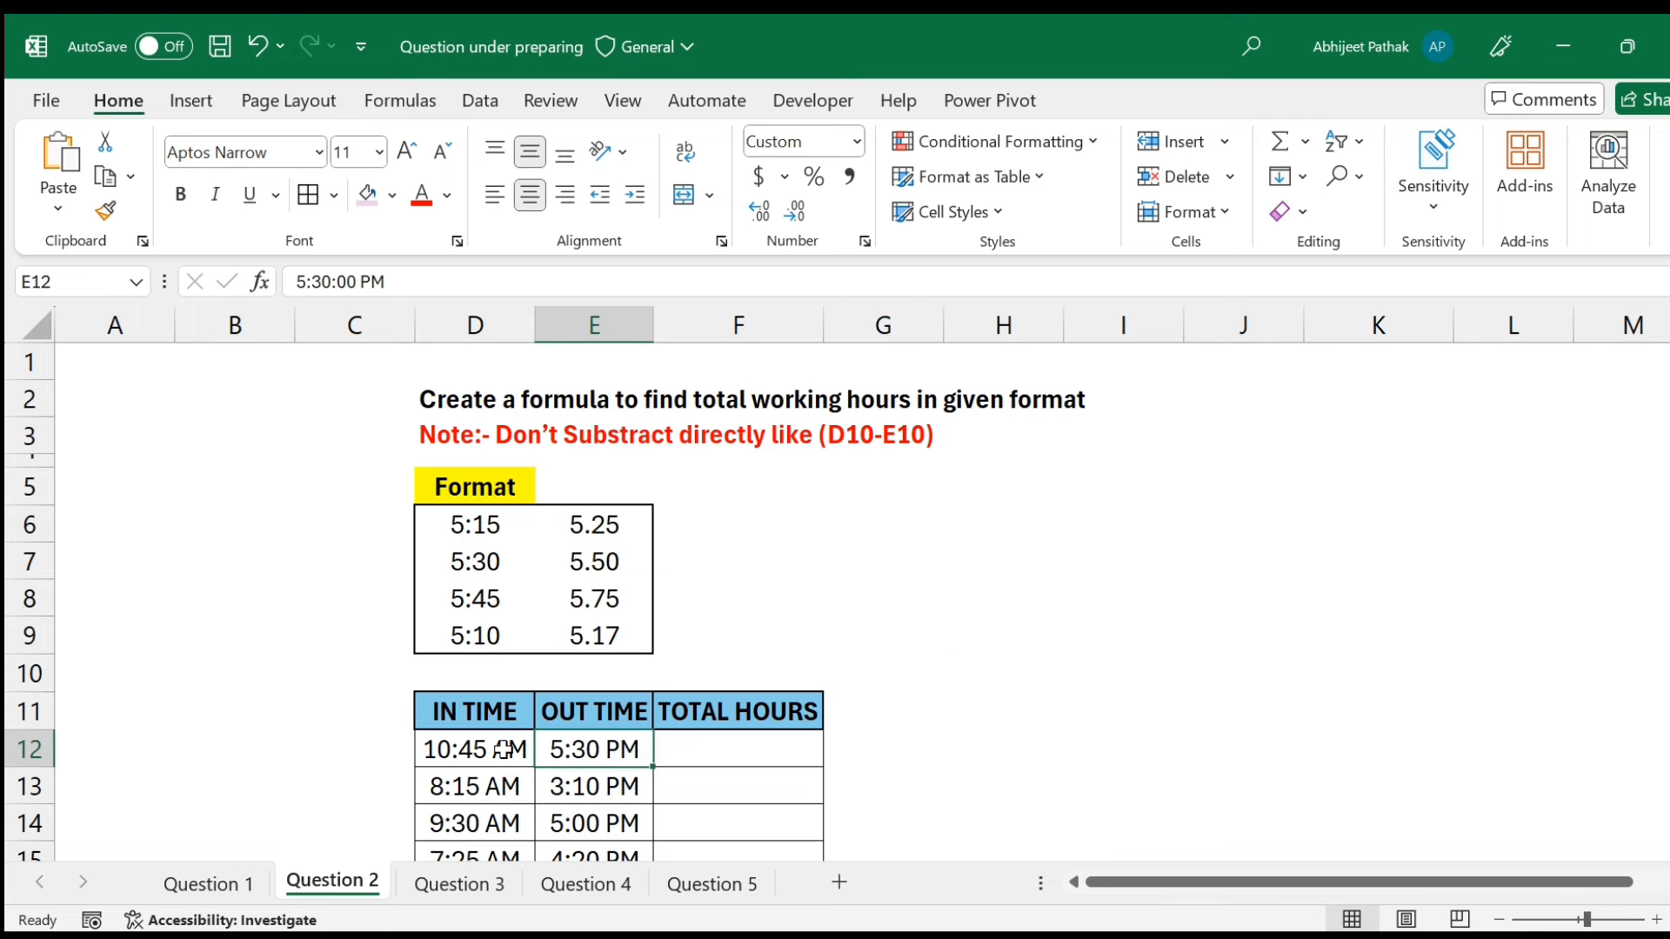
# Enter =MOD(E12-D12,1) in F12, the first cell of the TOTAL HOURS column.
pyautogui.click(733, 748)
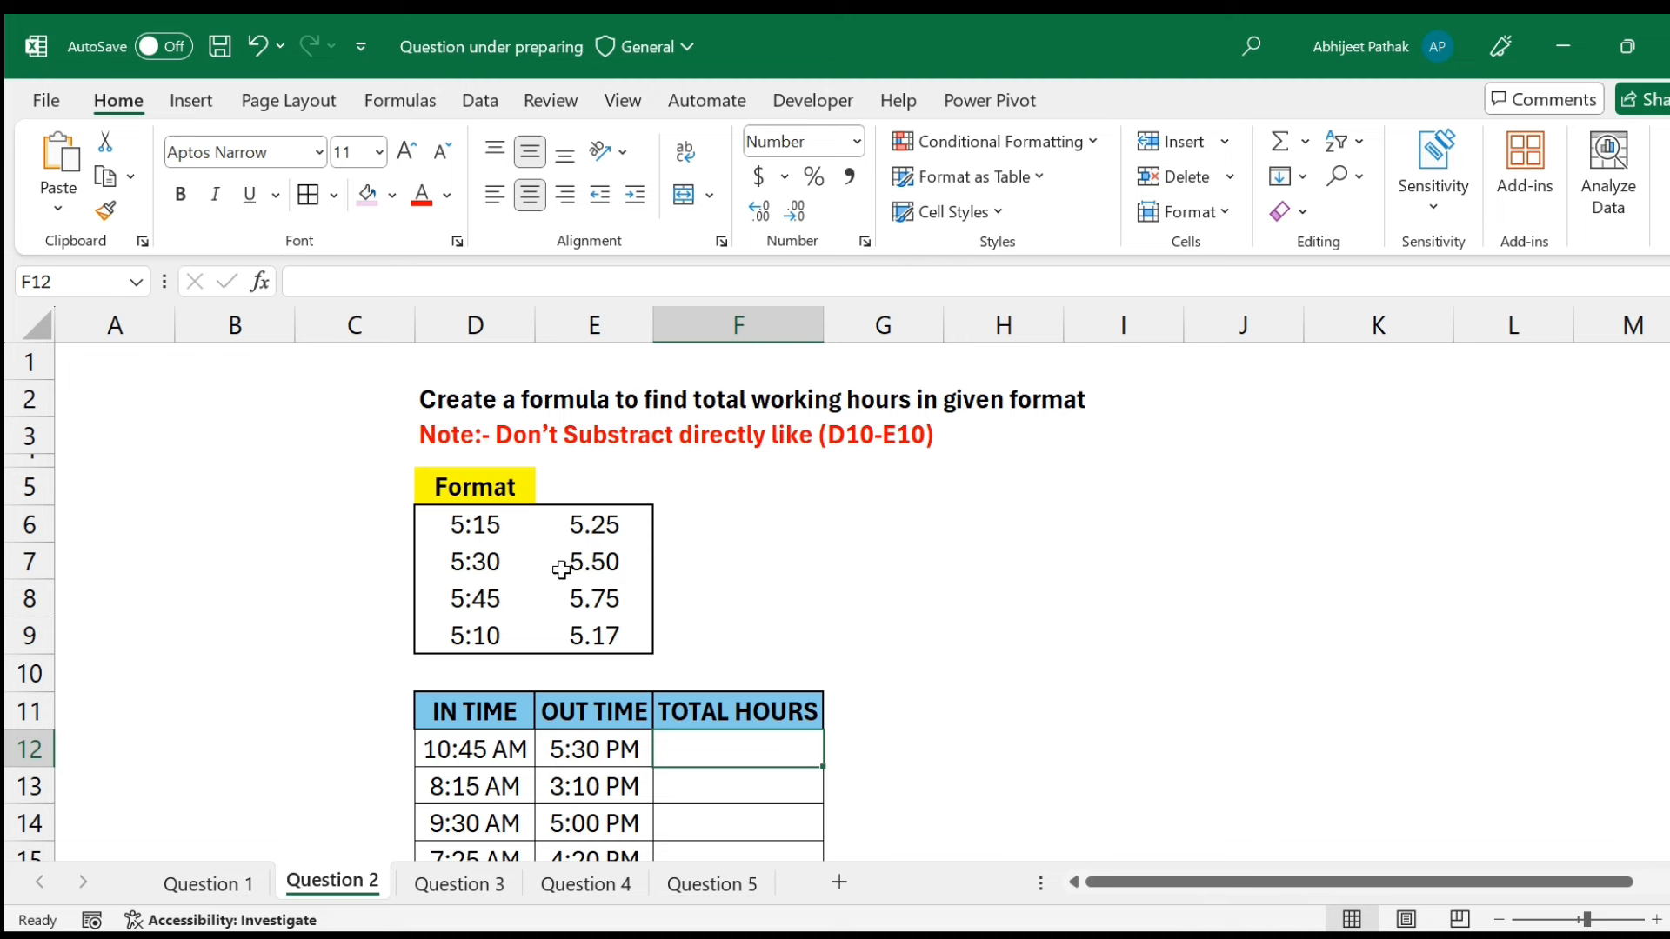
pyautogui.scroll(-1, 714, 571)
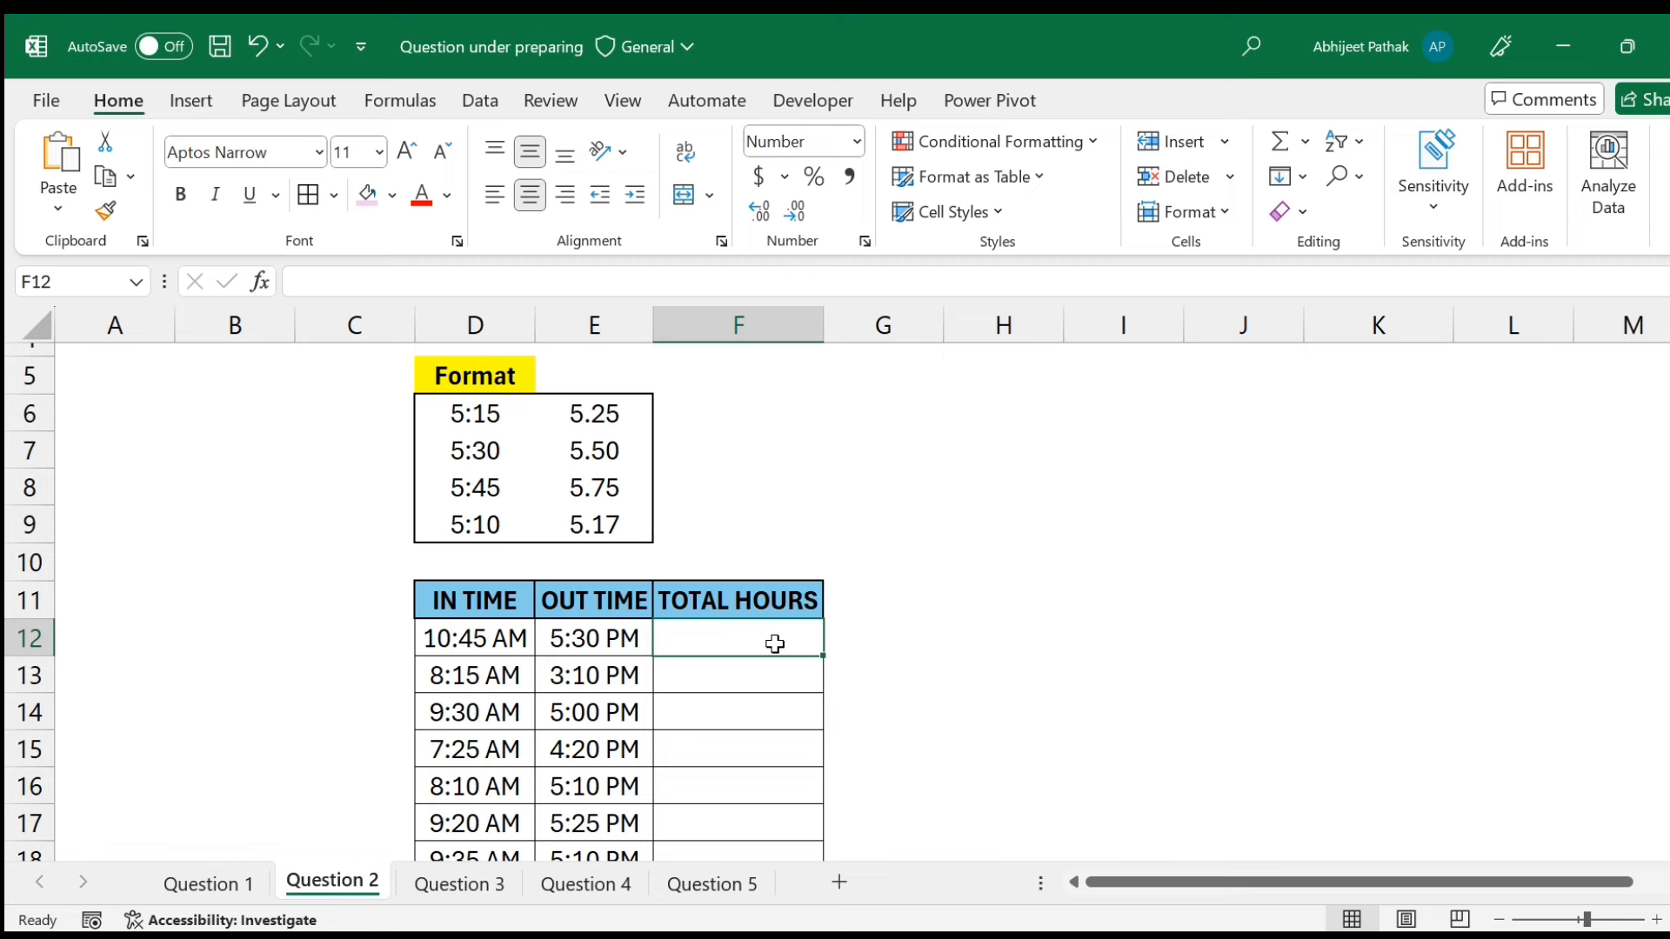
pyautogui.write('=mod')
pyautogui.press('Tab')
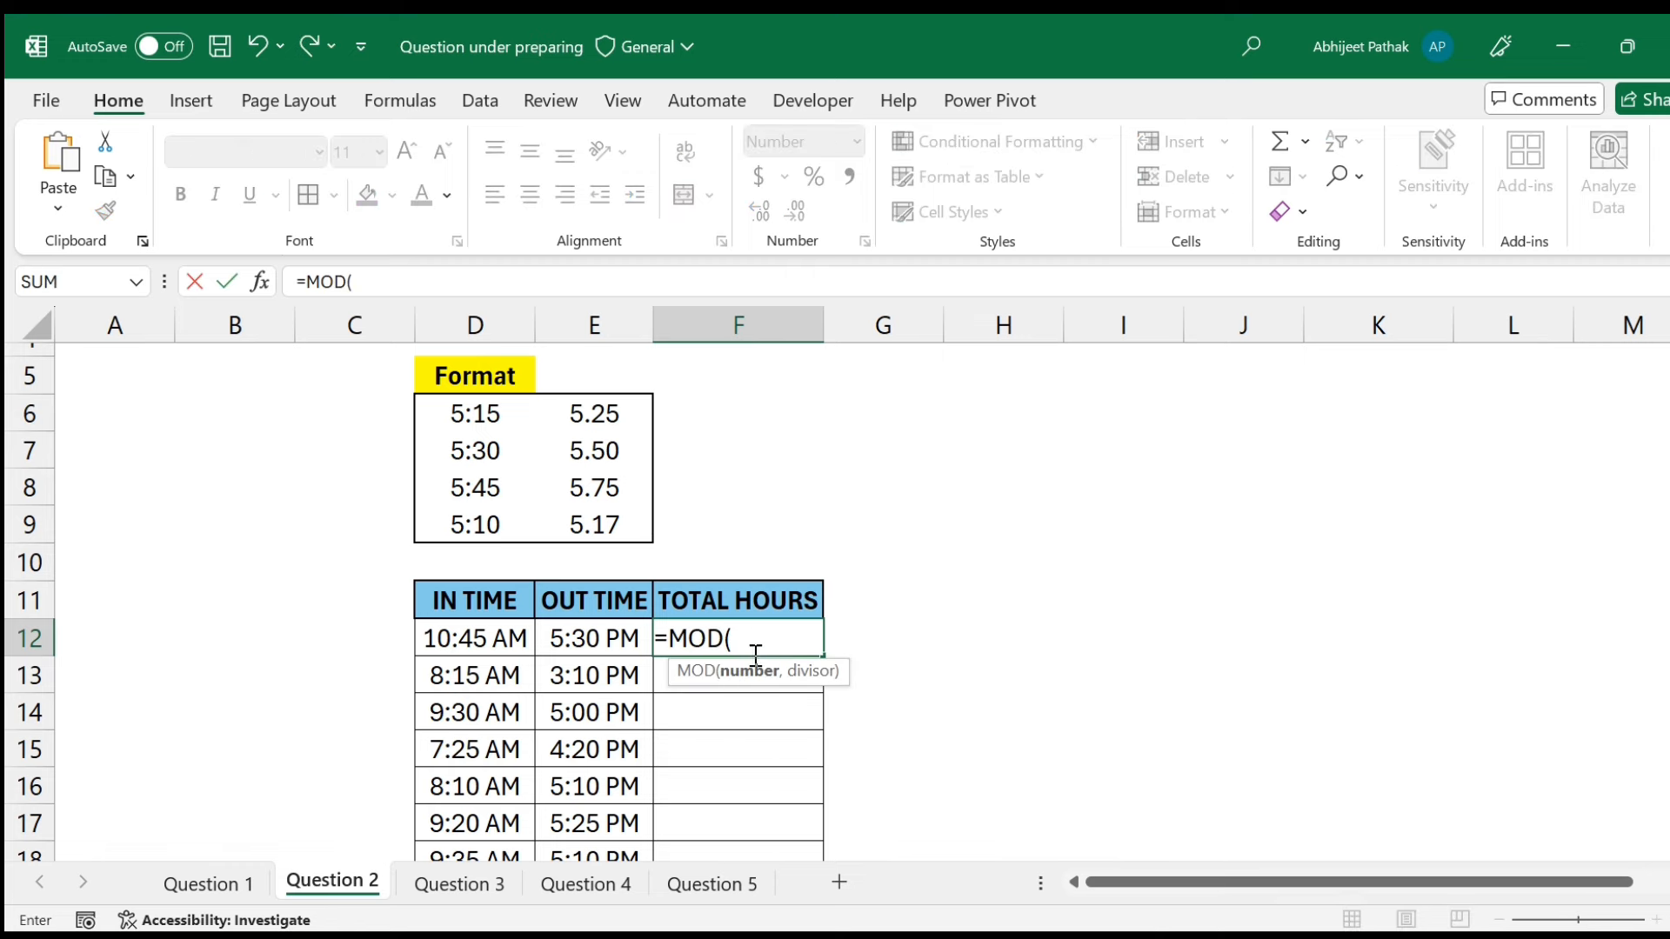
pyautogui.click(581, 636)
pyautogui.write('-')
pyautogui.press('Left')
pyautogui.press('Left')
pyautogui.write(',')
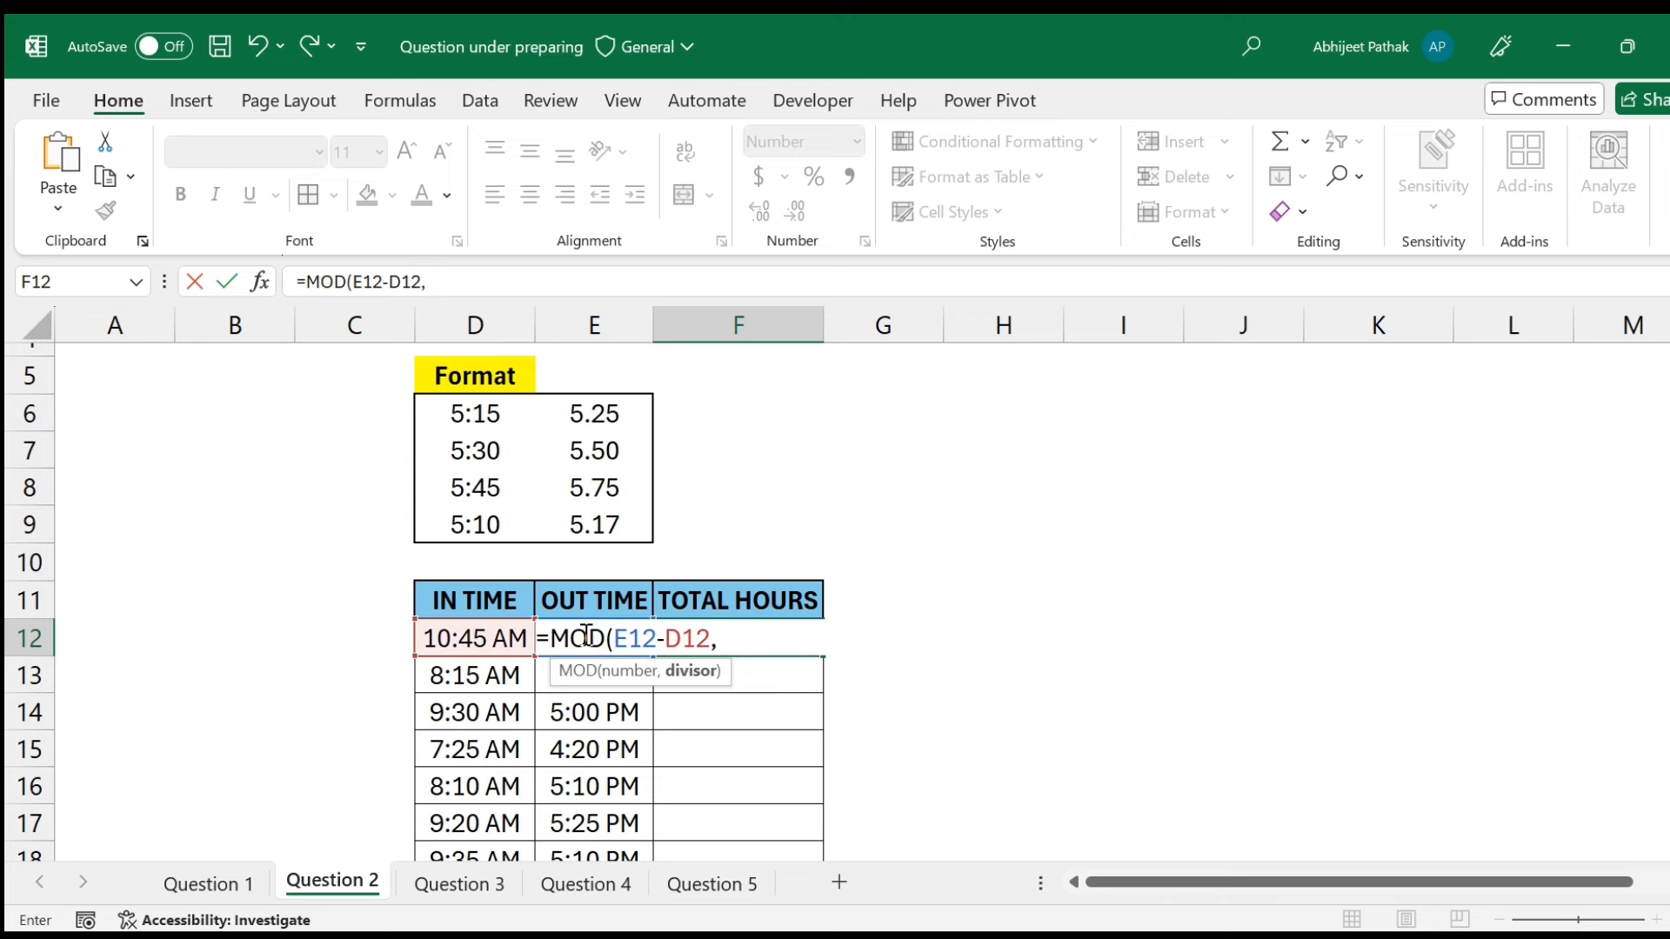
pyautogui.write('1)')
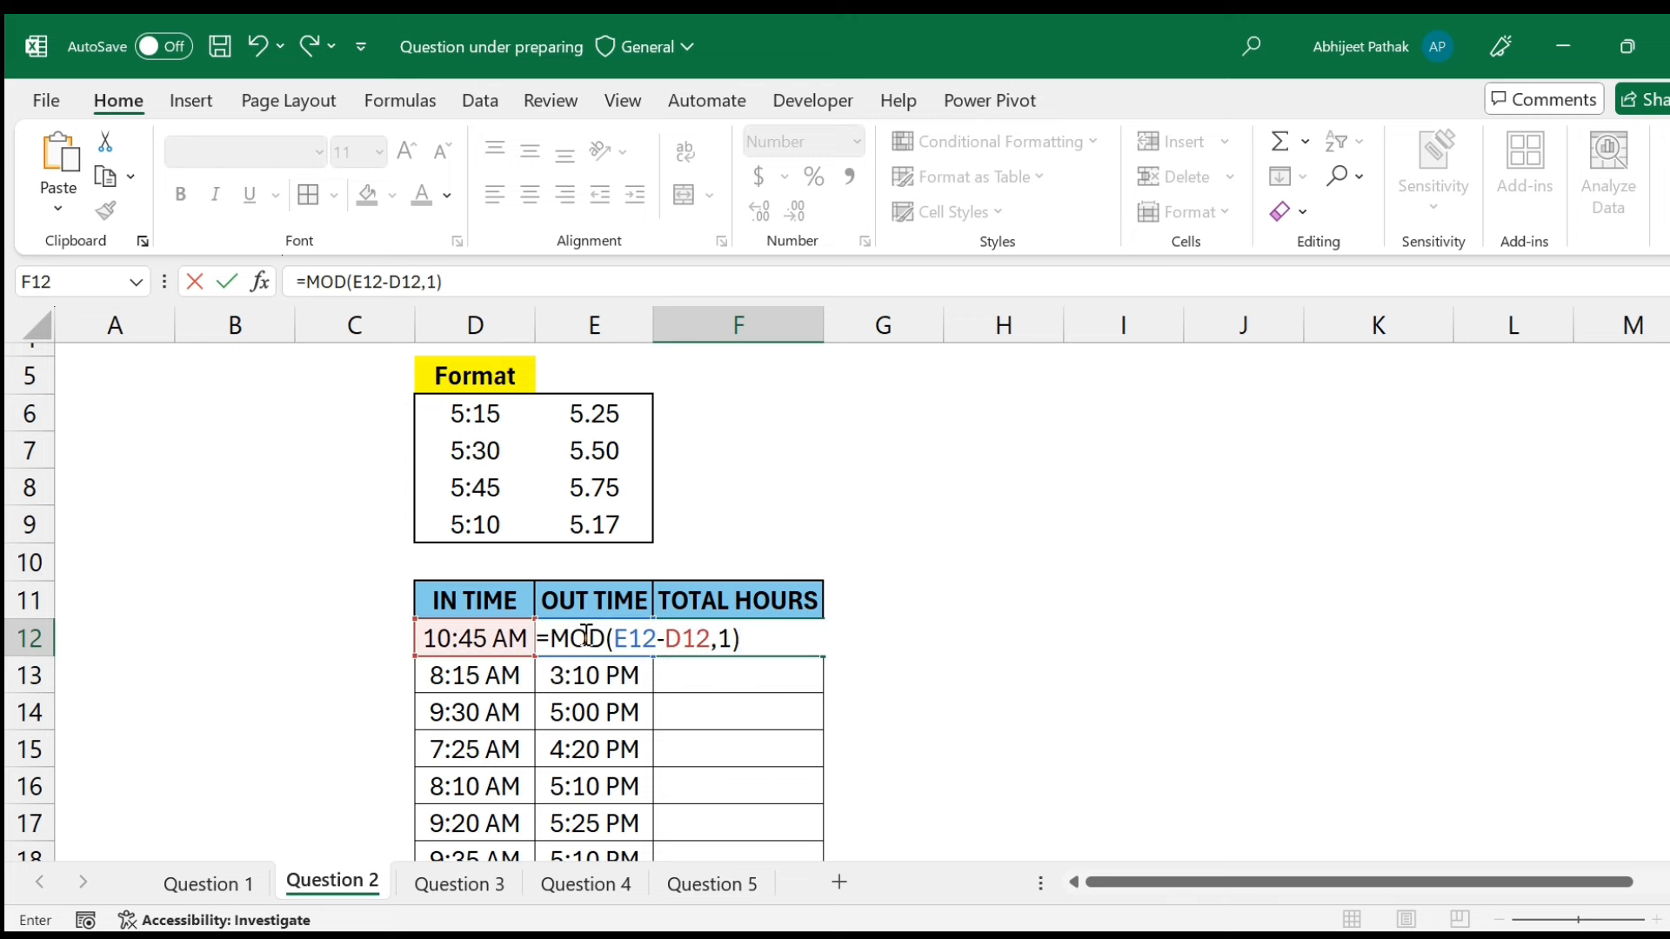
pyautogui.press('Return')
# Enter the sample number 5 in the empty cell H10 for a MOD demonstration.
pyautogui.press('Up')
pyautogui.press('Right')
pyautogui.press('Right')
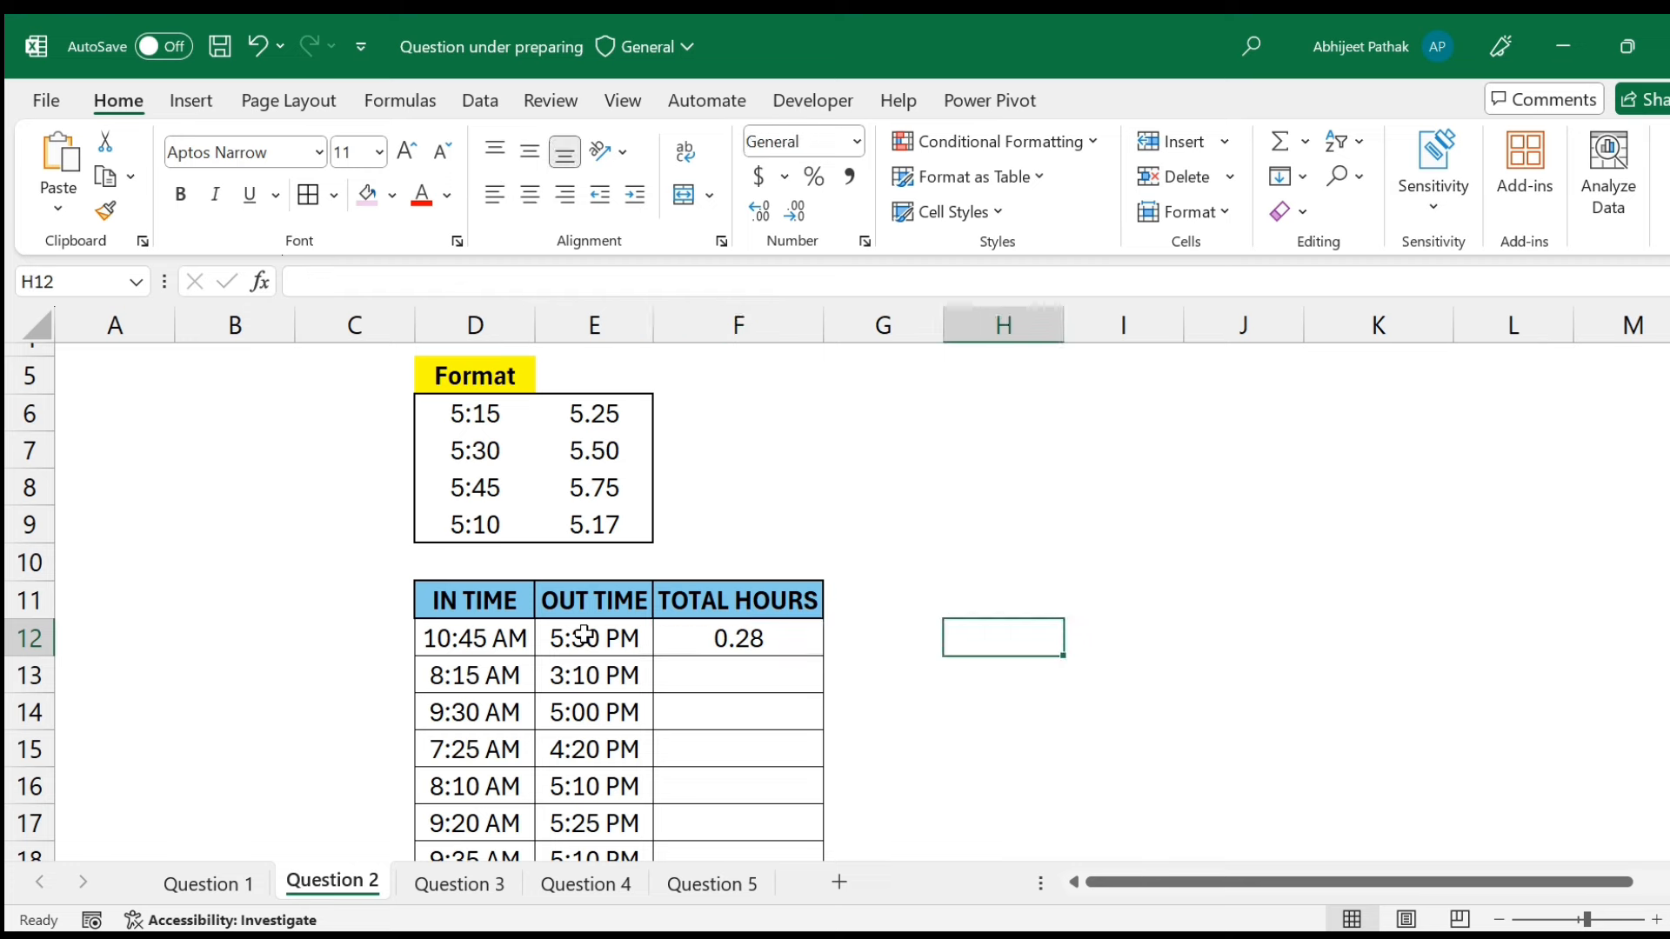
pyautogui.press('Up')
pyautogui.press('Up')
pyautogui.write('4')
pyautogui.press('Tab')
pyautogui.press('Left')
pyautogui.write('5')
pyautogui.press('Return')
# Enter the sample formula =MOD(H10,2) in J10 to demonstrate the remainder of the number in H10.
pyautogui.press('Up')
pyautogui.press('Right')
pyautogui.press('Right')
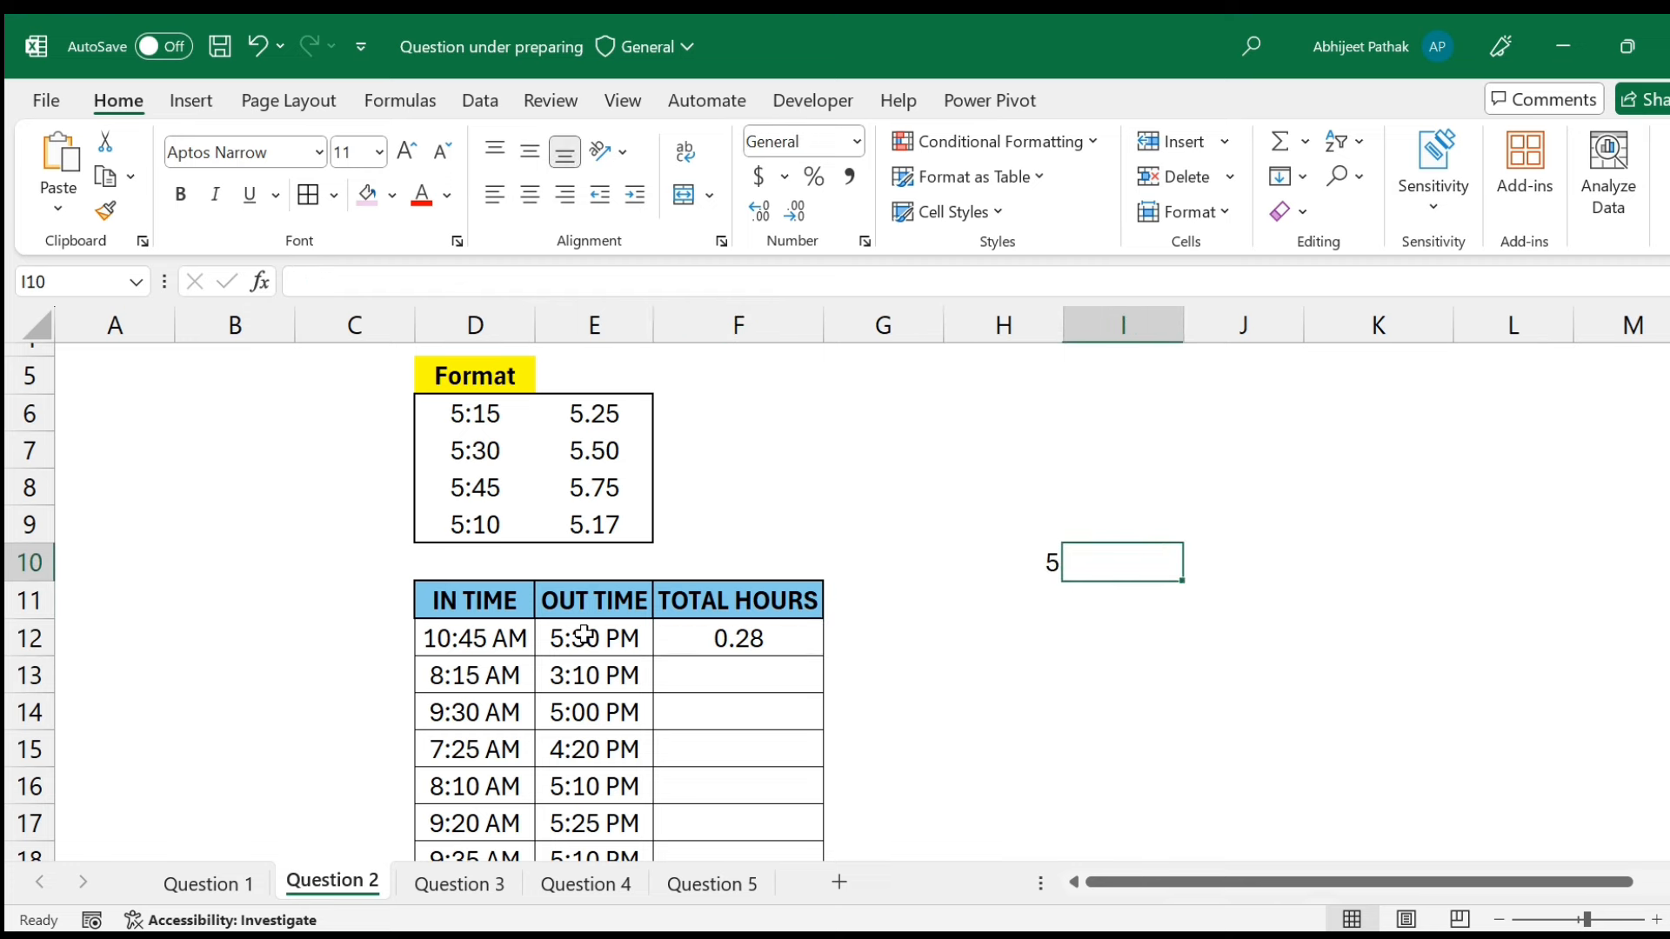
pyautogui.write('=mod(')
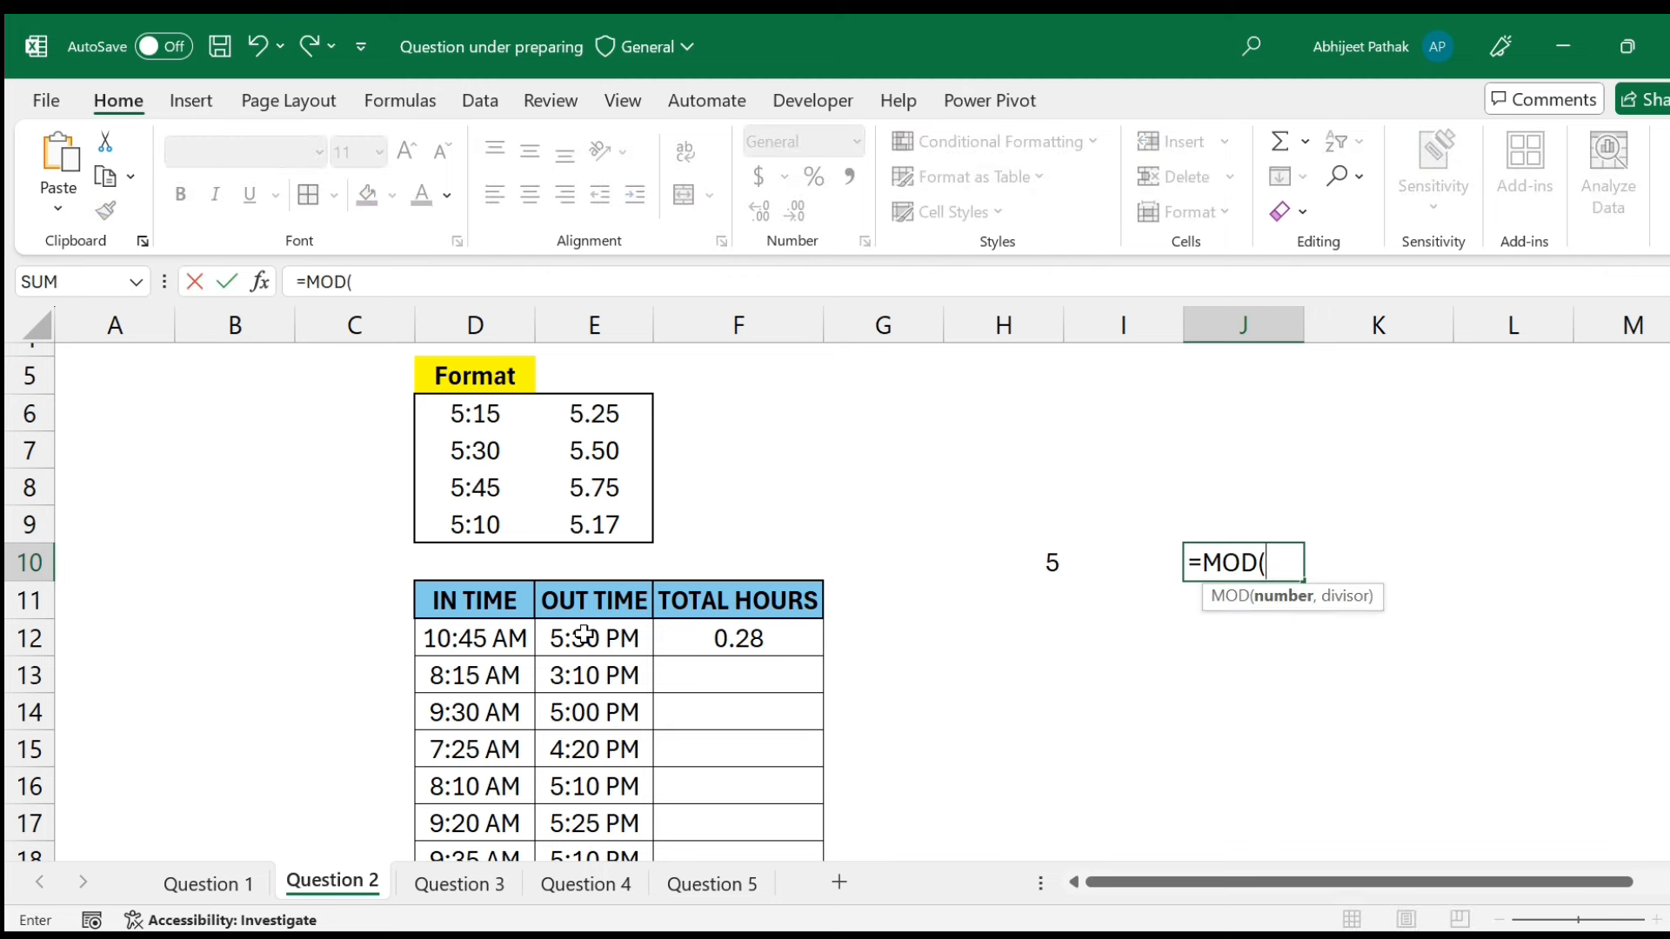
pyautogui.press('Left')
pyautogui.press('Left')
pyautogui.write('/')
pyautogui.press('BackSpace')
pyautogui.write(',2)')
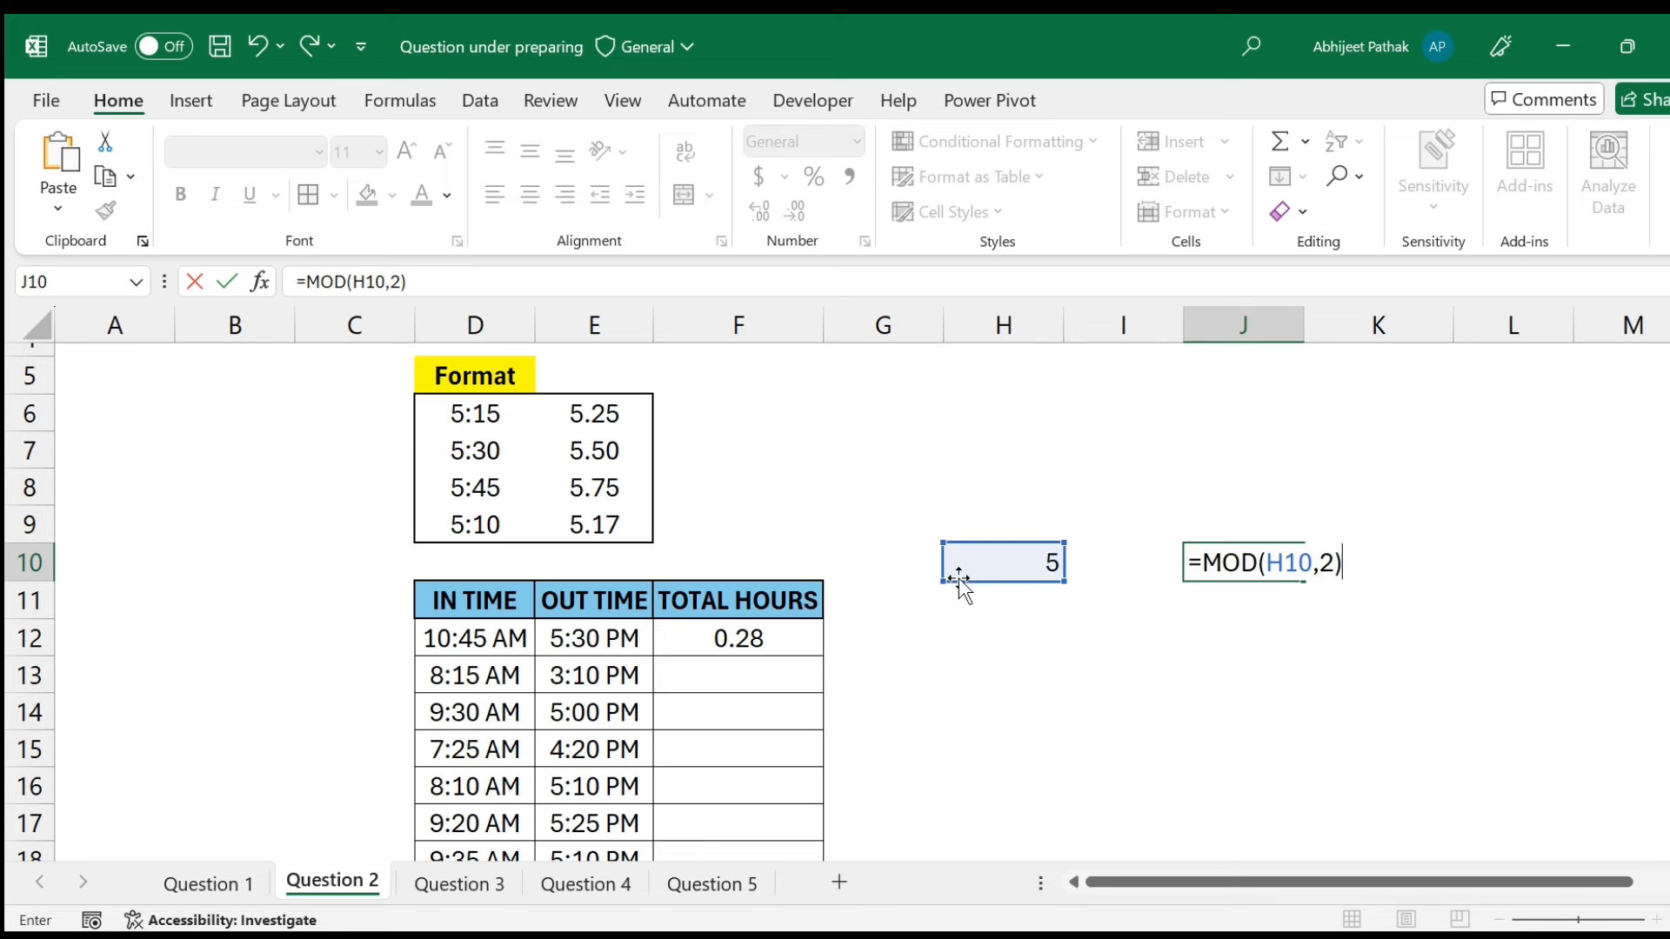
pyautogui.press('Return')
# Set the divisor in J10's sample formula to 5, giving =MOD(H10,5), and inspect the number in H10.
pyautogui.press('Up')
pyautogui.press('F2')
pyautogui.press('Left')
pyautogui.press('BackSpace')
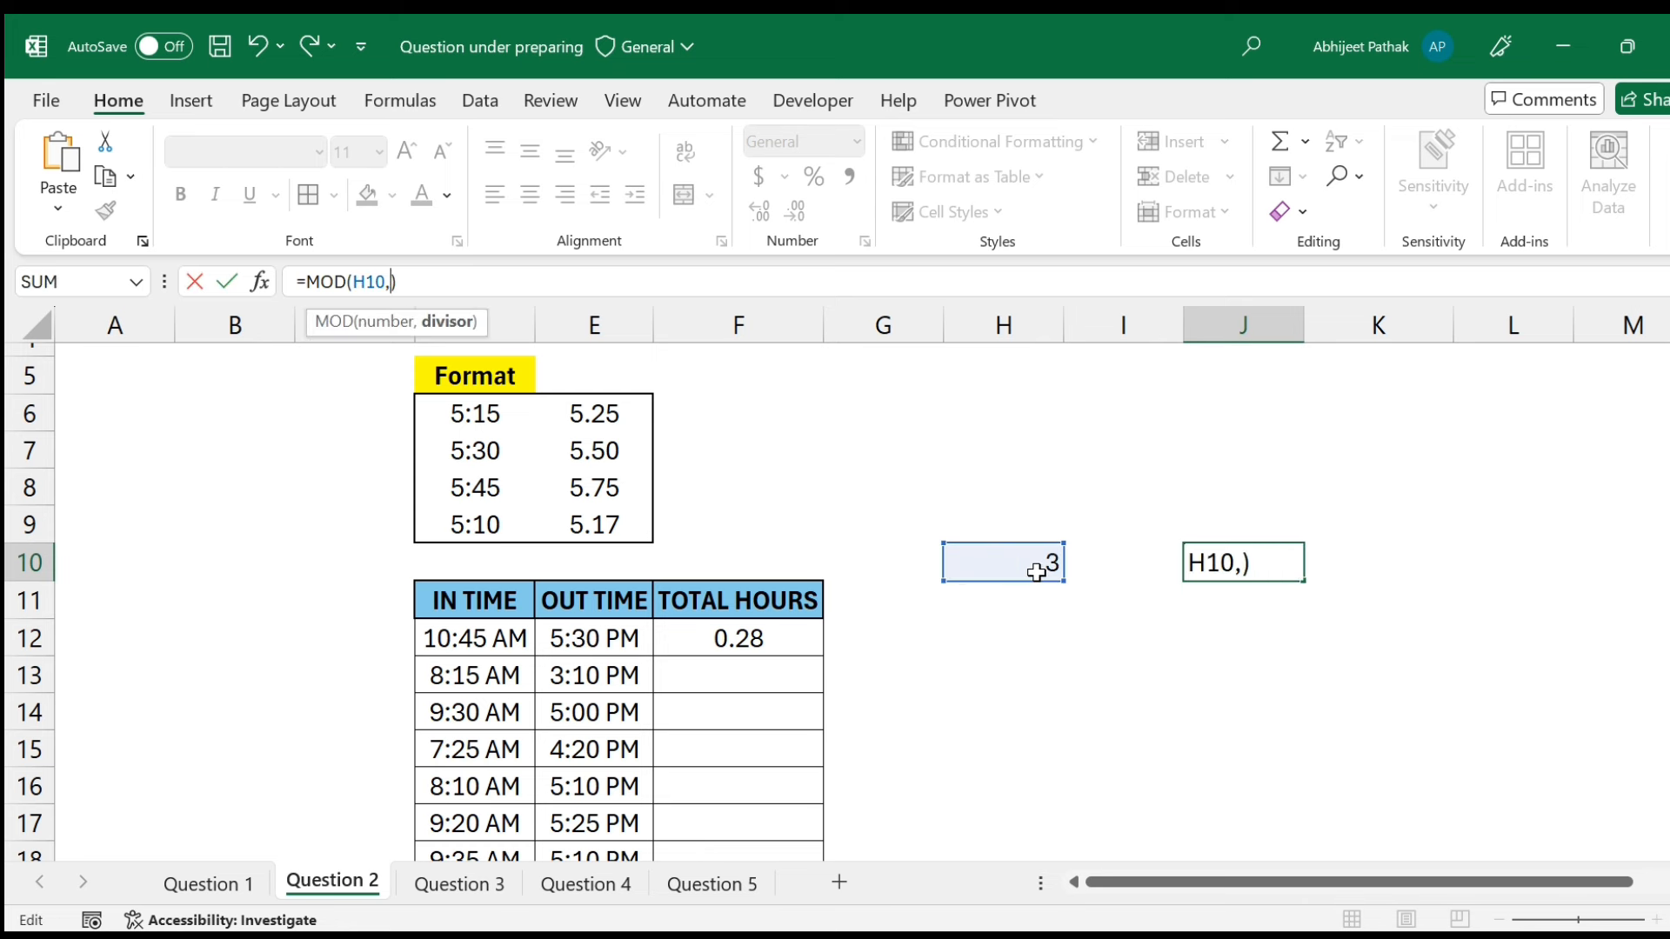
pyautogui.write('5')
pyautogui.press('Return')
pyautogui.press('Up')
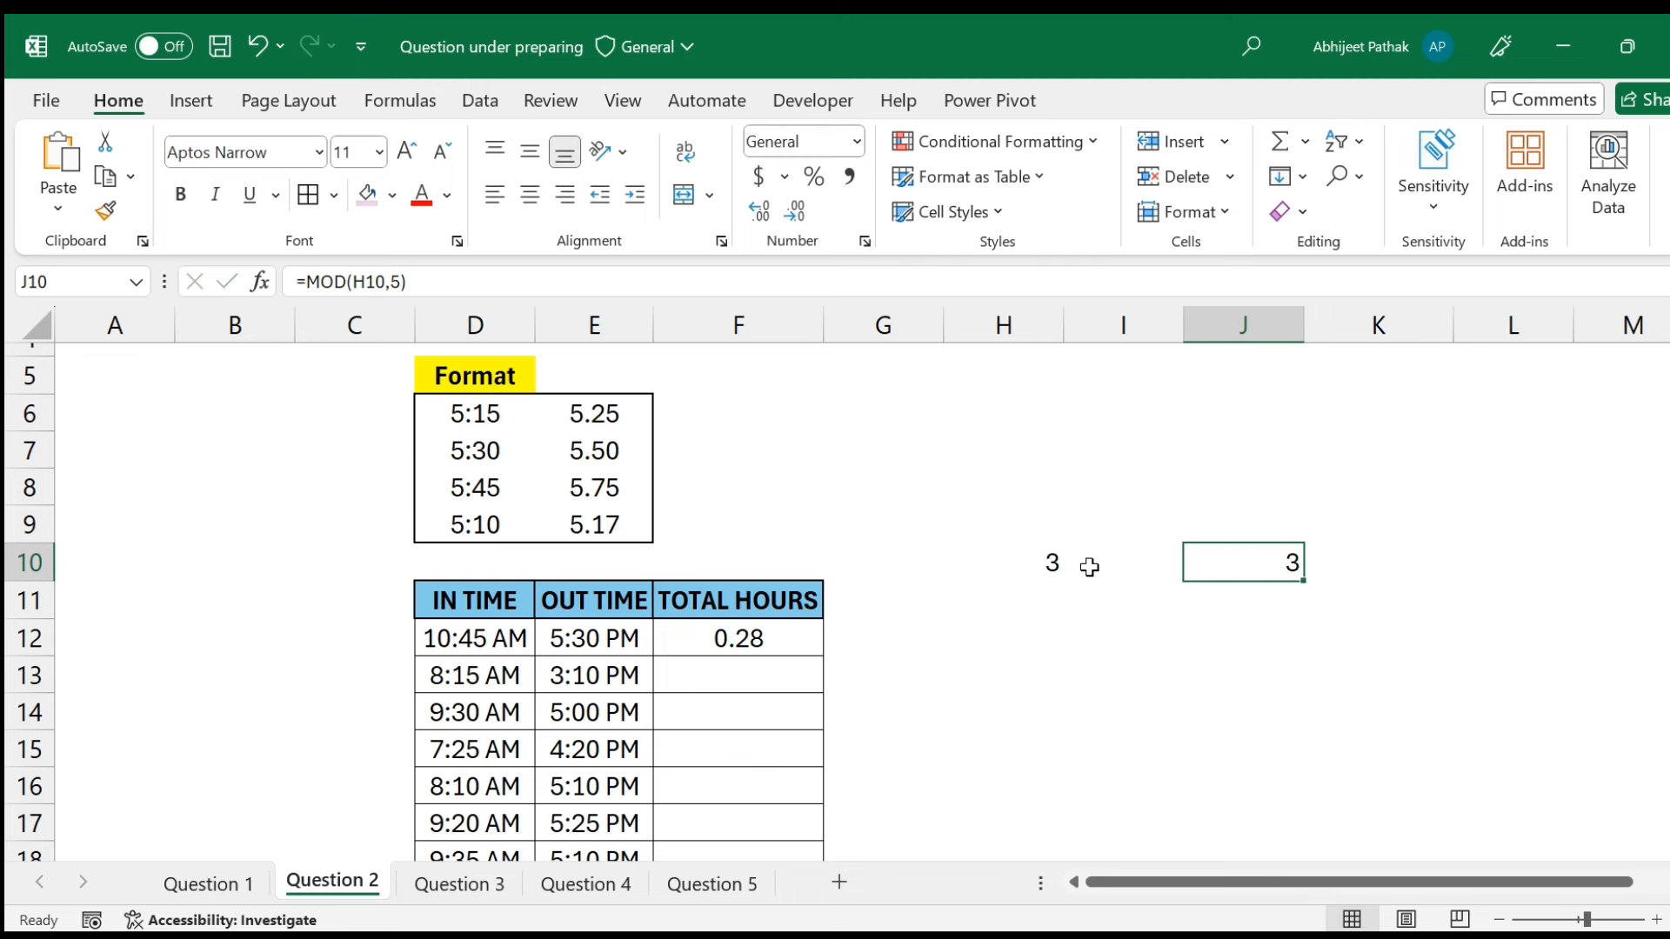
pyautogui.click(1050, 564)
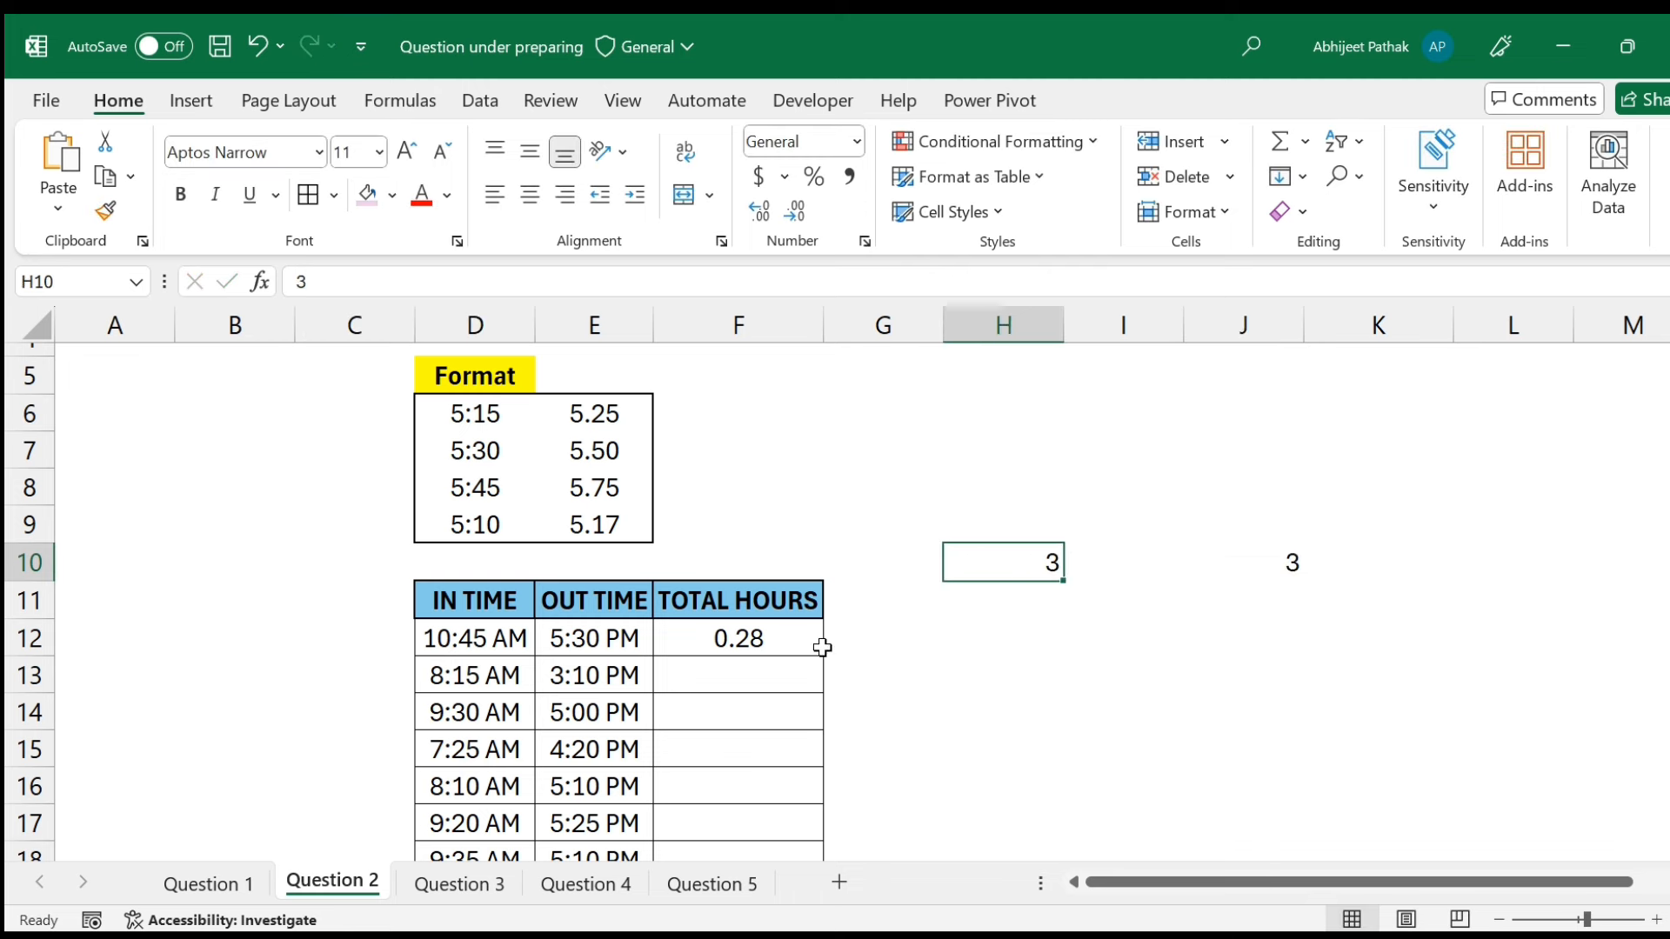
# Enter the direct subtraction =E12-D12 in G12, beside the first TOTAL HOURS cell, for comparison.
pyautogui.click(769, 640)
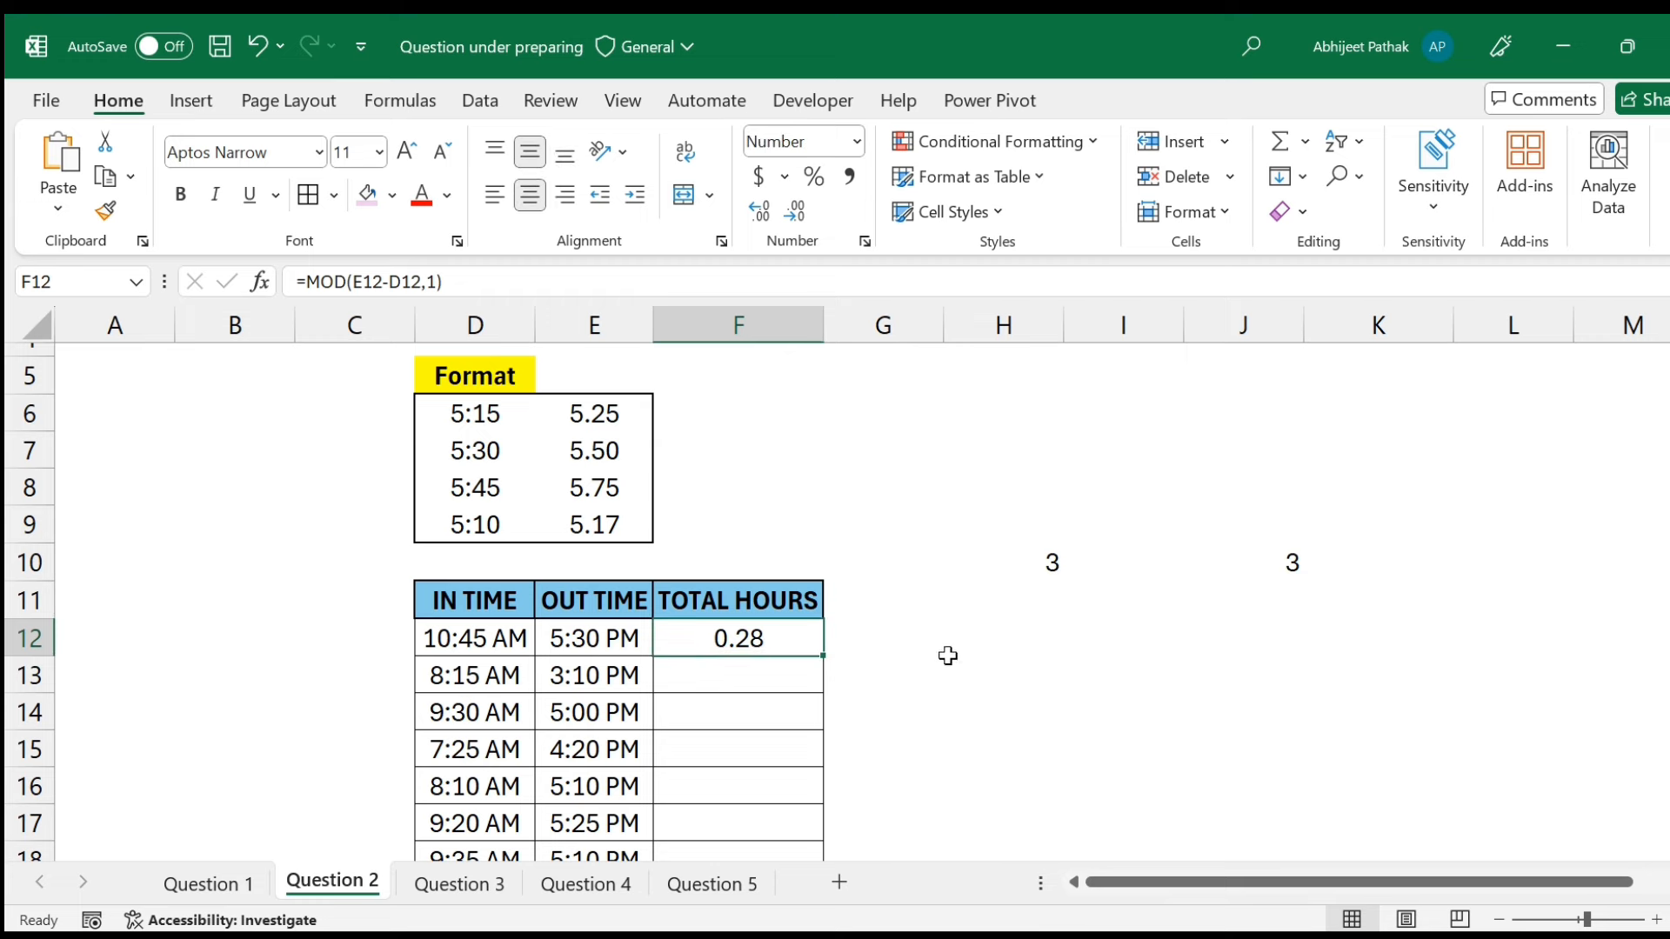
pyautogui.click(913, 644)
pyautogui.write('=')
pyautogui.press('Left')
pyautogui.press('Left')
pyautogui.write('-')
pyautogui.press('Left')
pyautogui.press('Left')
pyautogui.press('Left')
pyautogui.press('Return')
# Set the number format of the subtraction result in G12 to General.
pyautogui.click(917, 642)
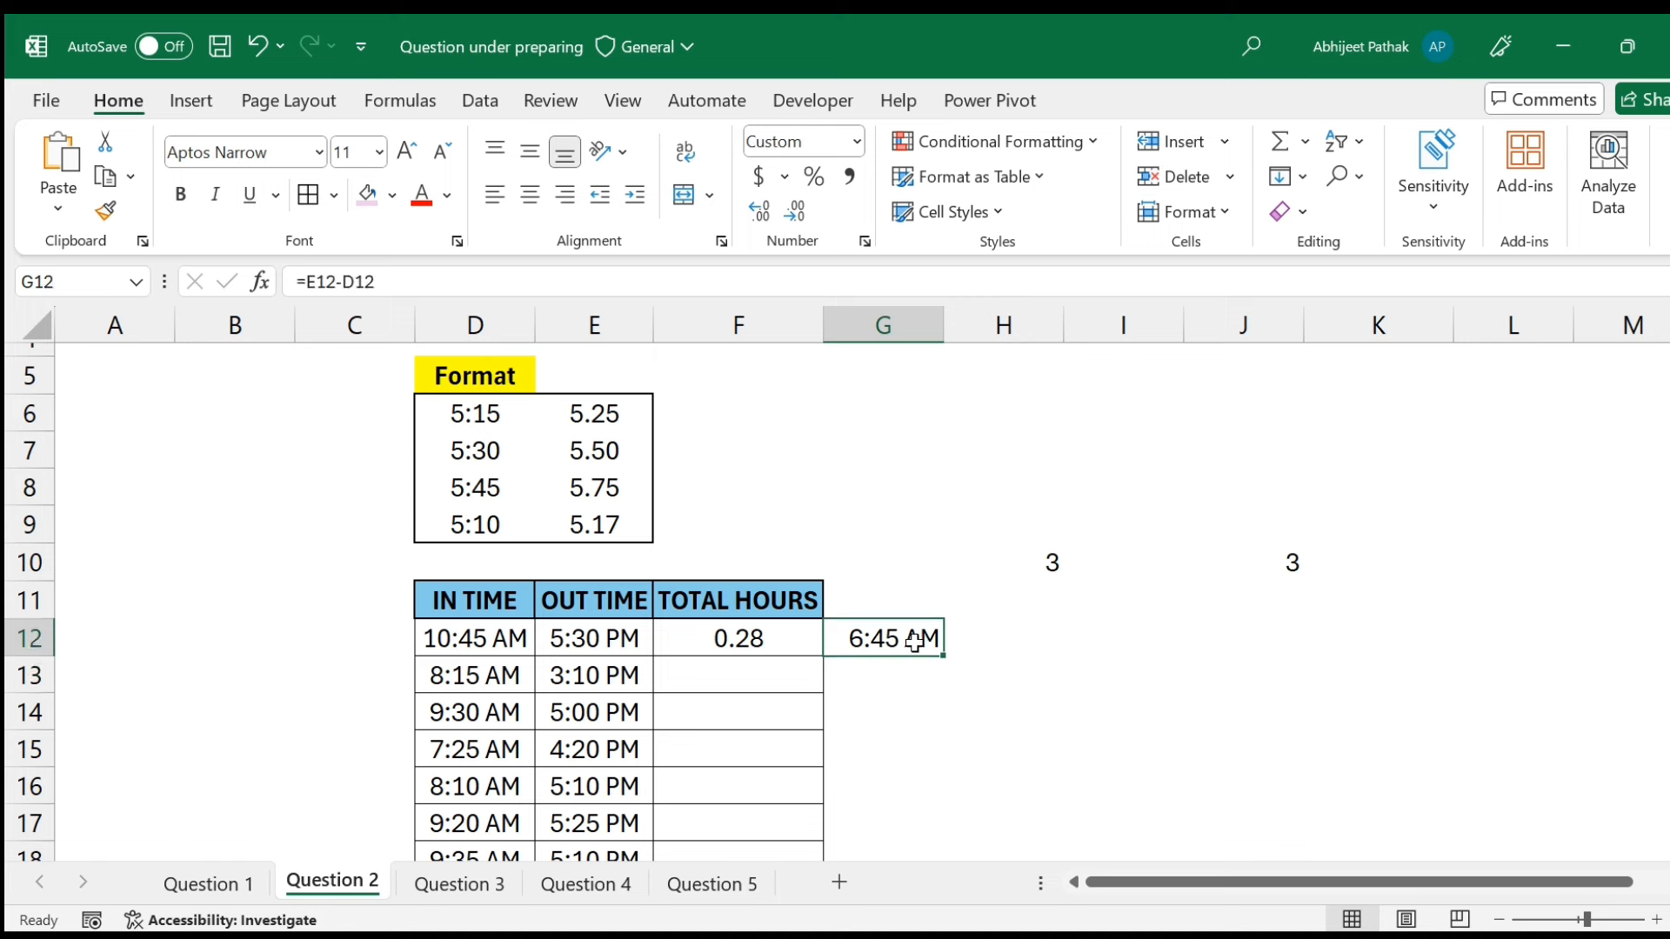
pyautogui.click(805, 139)
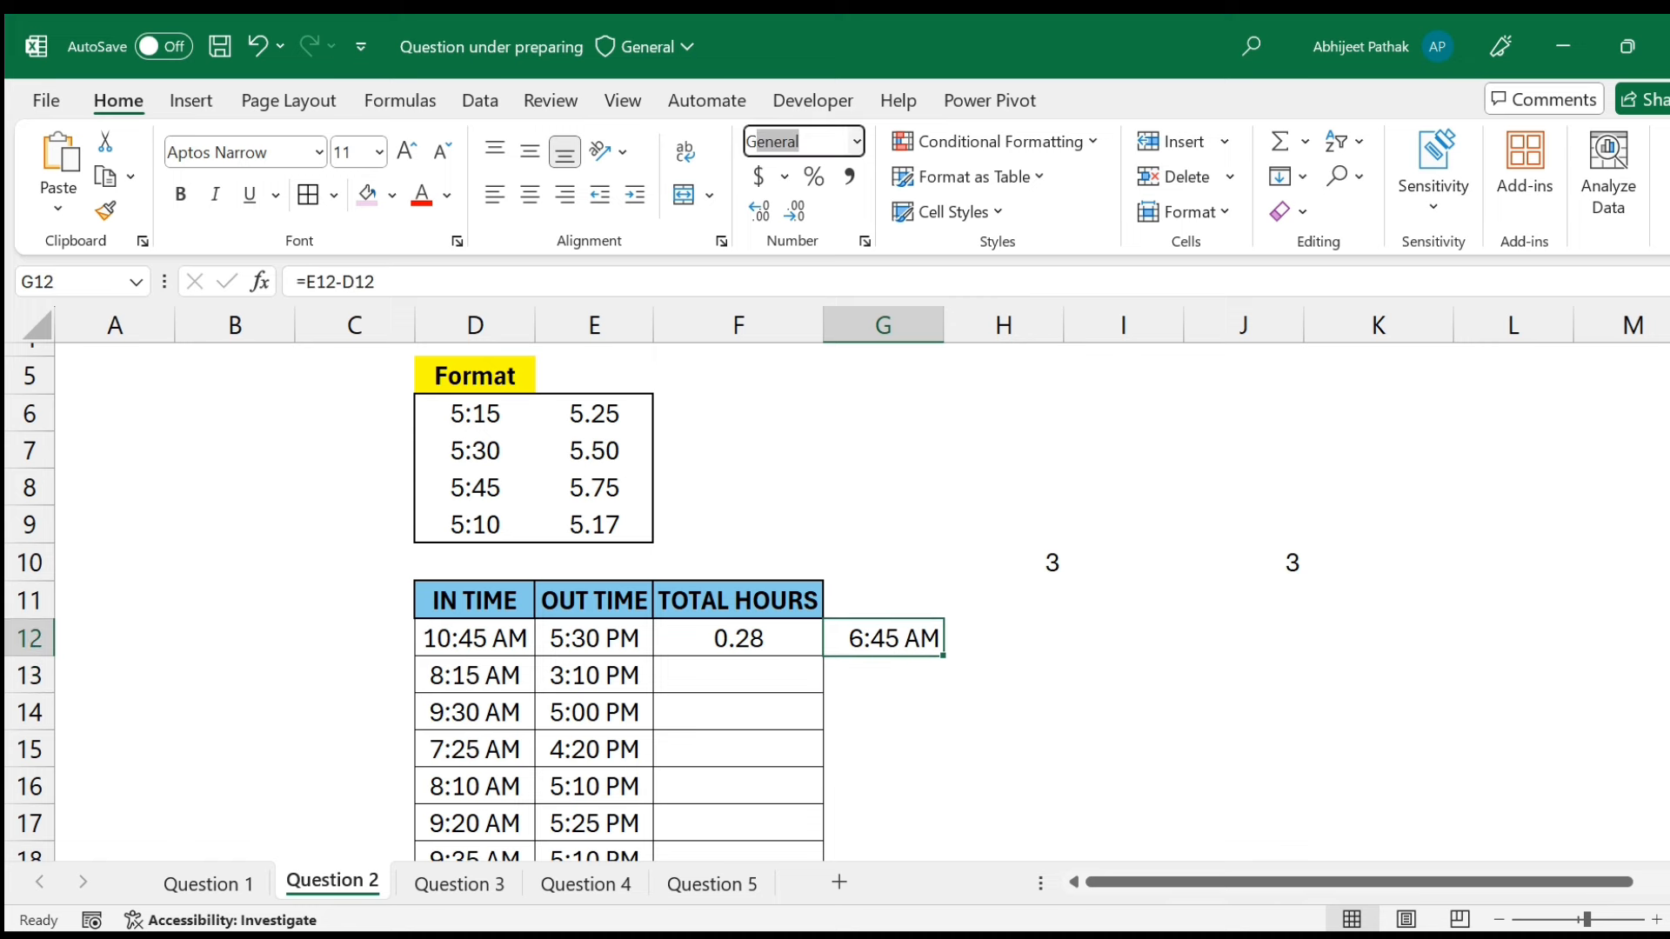
pyautogui.press('Return')
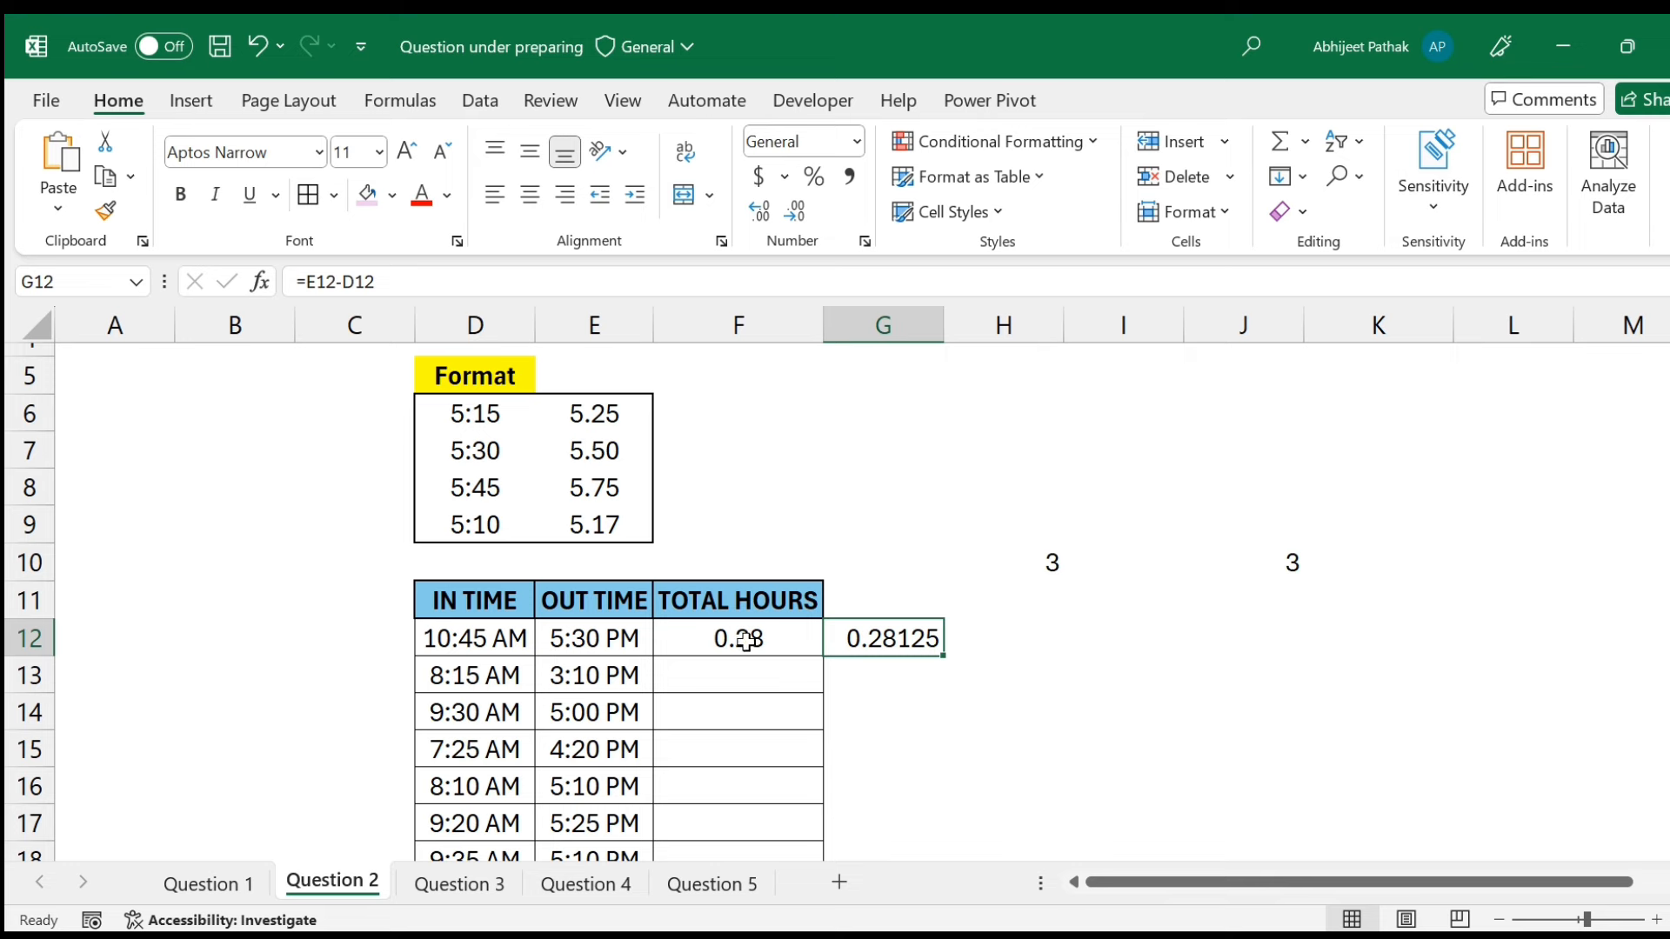
# Enter =MOD(G12,1) in I12 to demonstrate the remainder of the time difference.
pyautogui.click(1000, 639)
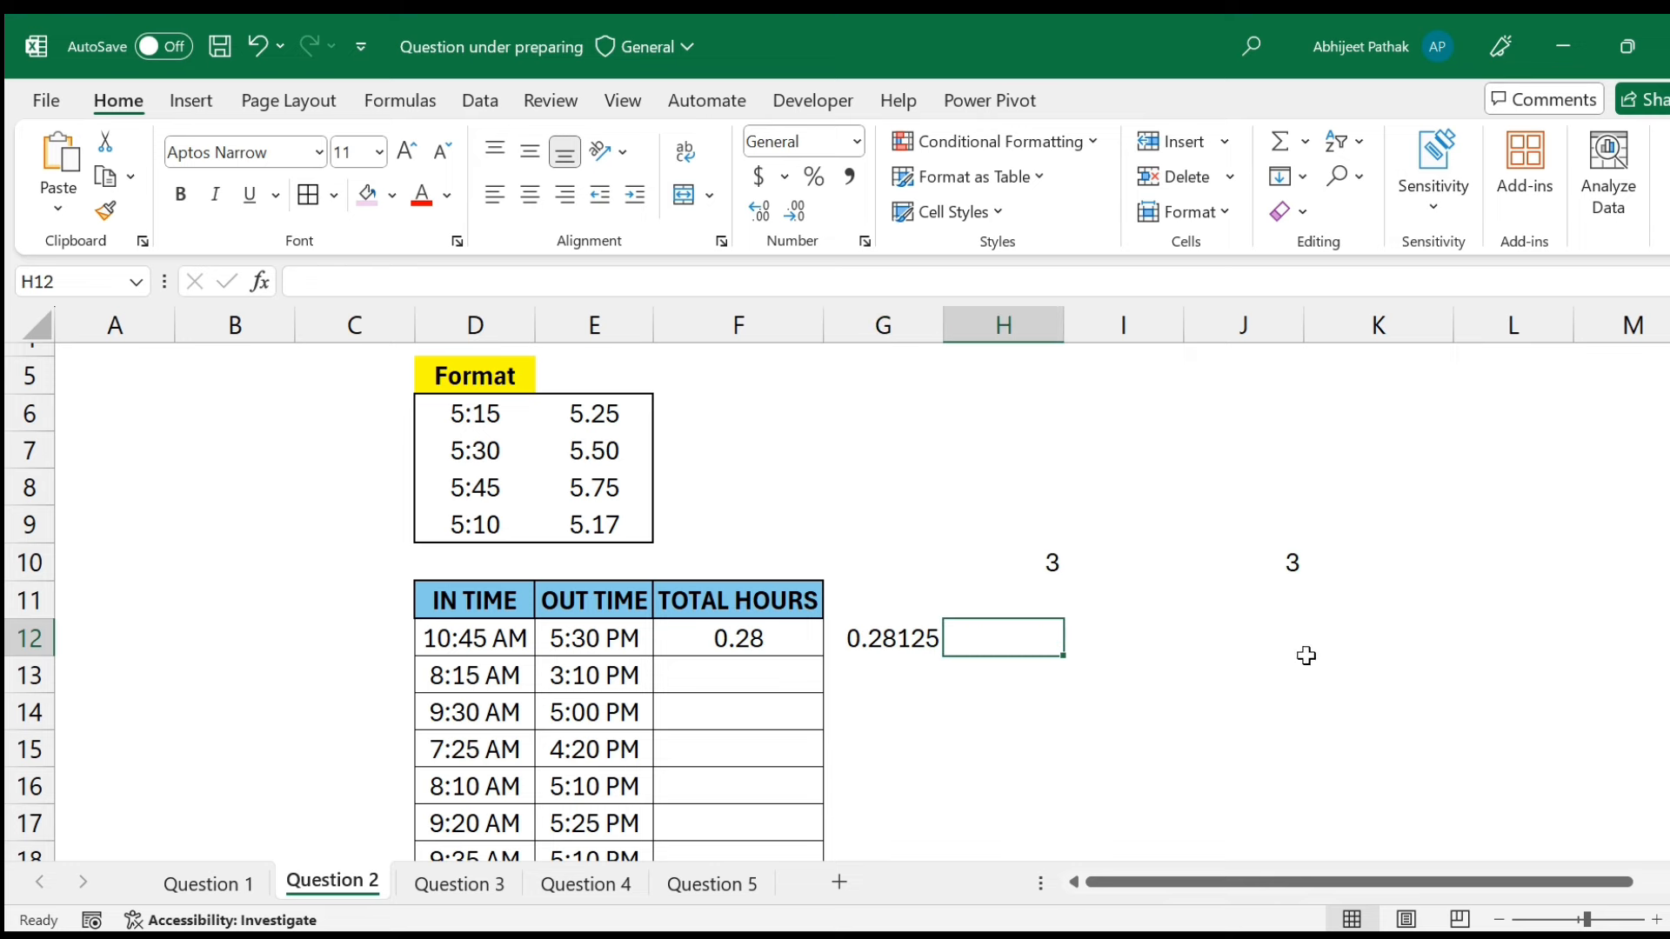
pyautogui.click(1163, 641)
pyautogui.write('=mo')
pyautogui.press('Tab')
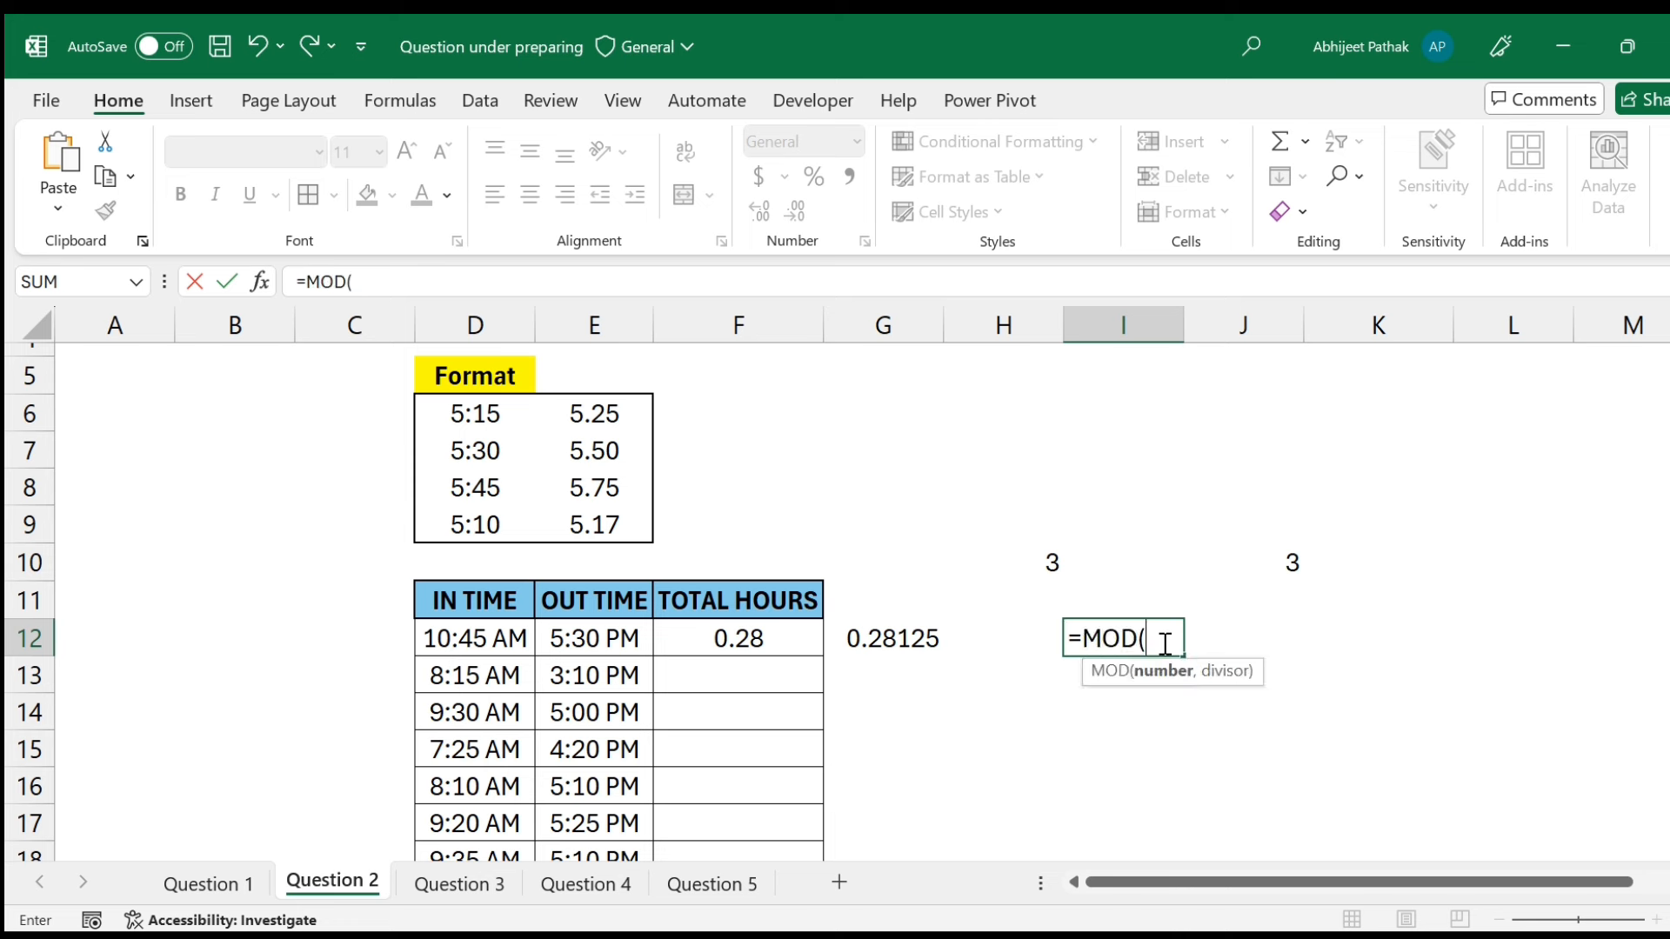
pyautogui.press('Left')
pyautogui.press('Left')
pyautogui.write(',1)')
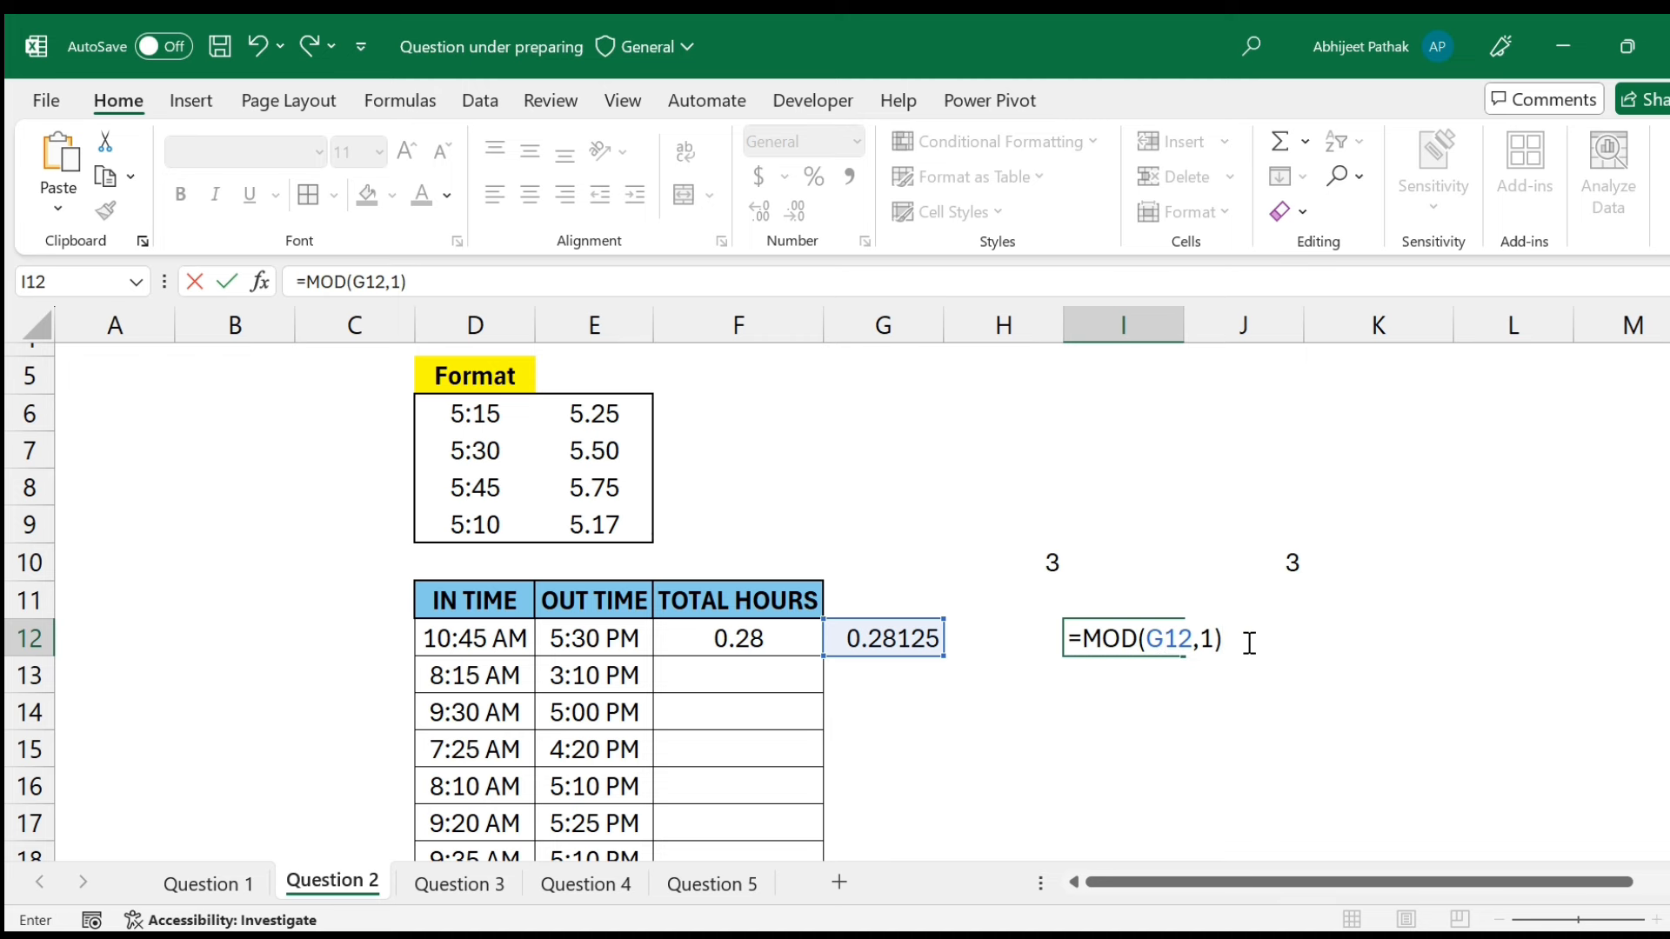
pyautogui.press('Return')
# Clear the demonstration entries from G12:I12, J10 and H10.
pyautogui.press('Up')
pyautogui.press('Left')
pyautogui.press('Left')
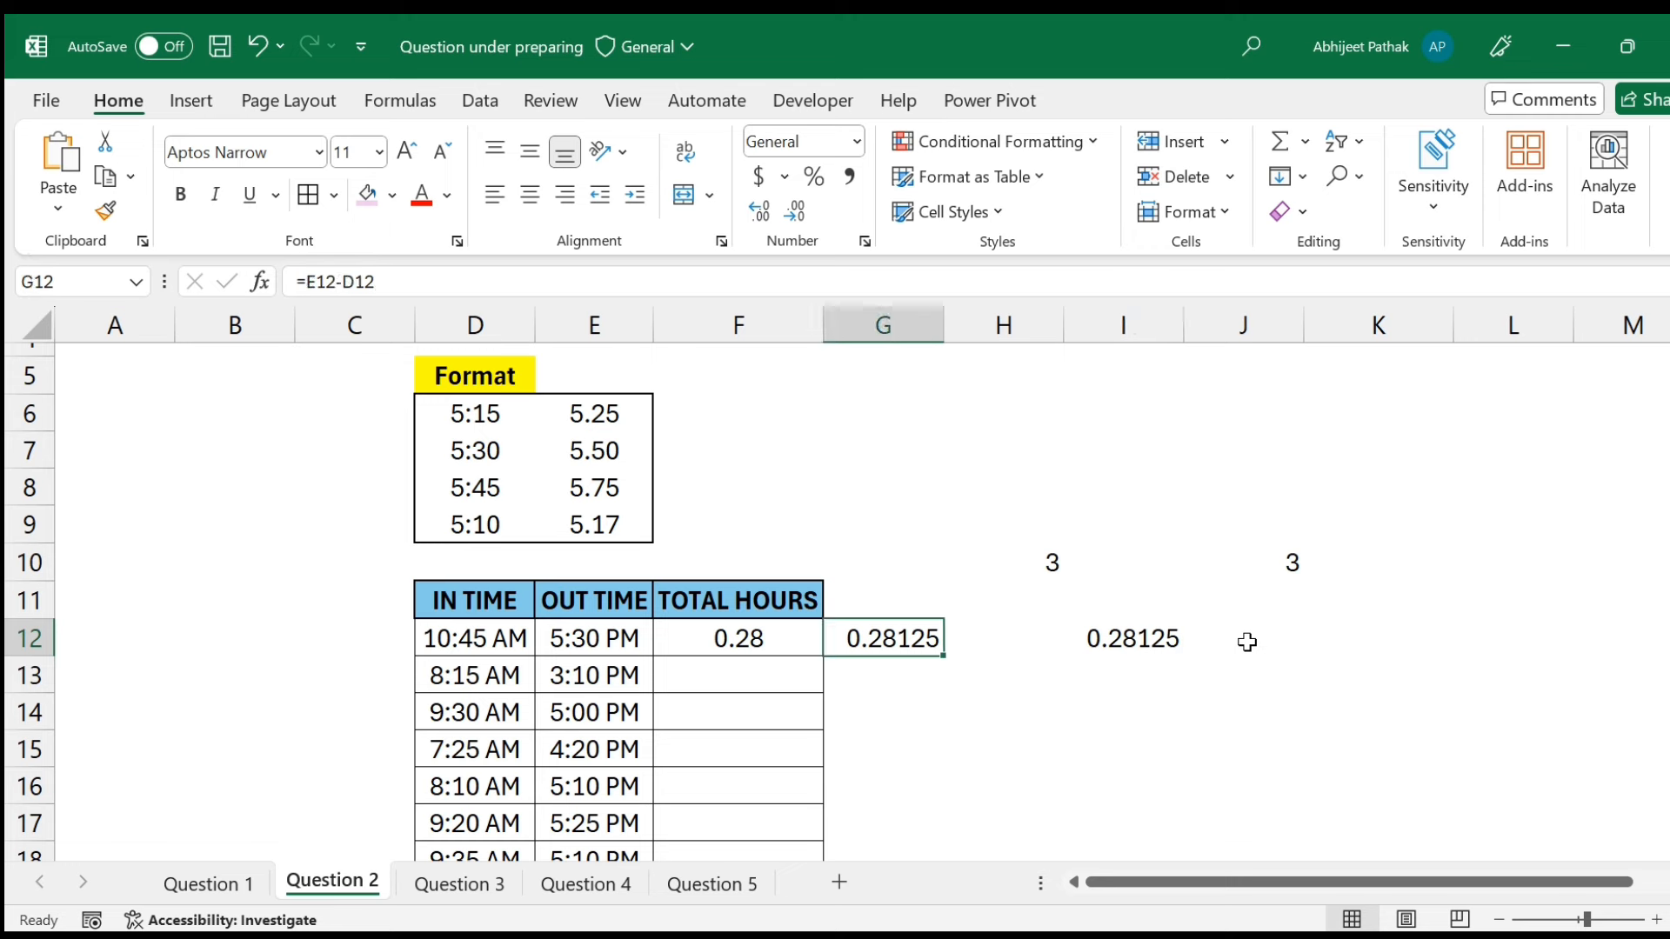
pyautogui.hotkey('shift', 'Right')
pyautogui.hotkey('shift', 'Right')
pyautogui.press('Delete')
pyautogui.moveTo(1000, 562); pyautogui.dragTo(1212, 600)
pyautogui.press('Delete')
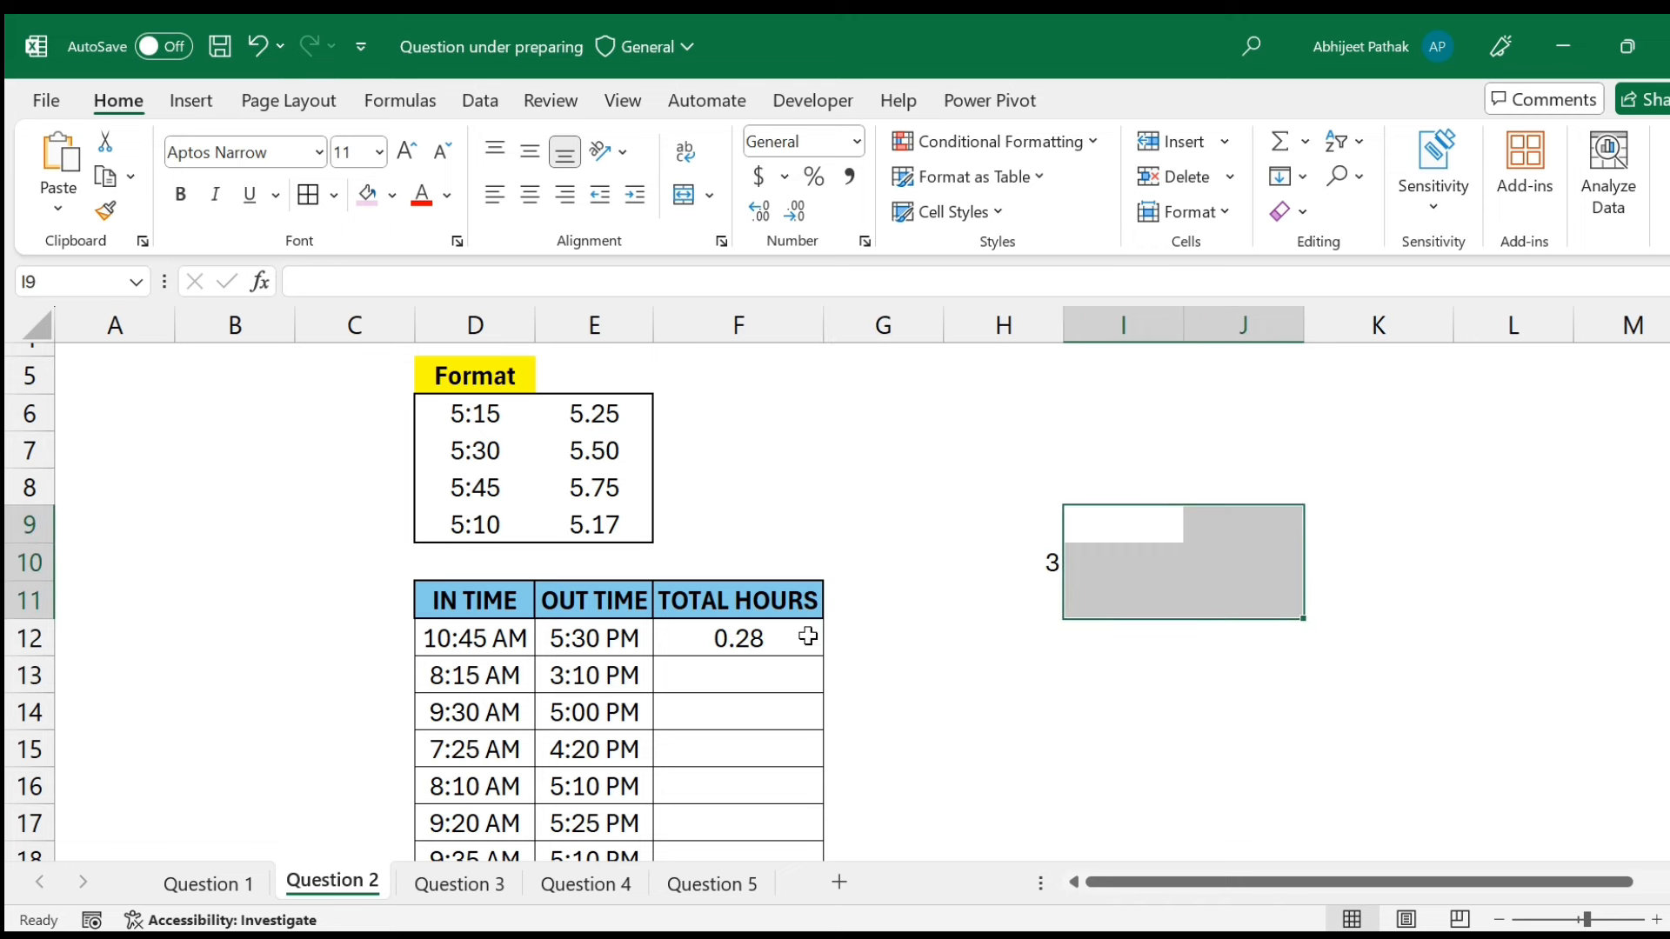
pyautogui.click(1043, 562)
pyautogui.press('Delete')
pyautogui.click(761, 636)
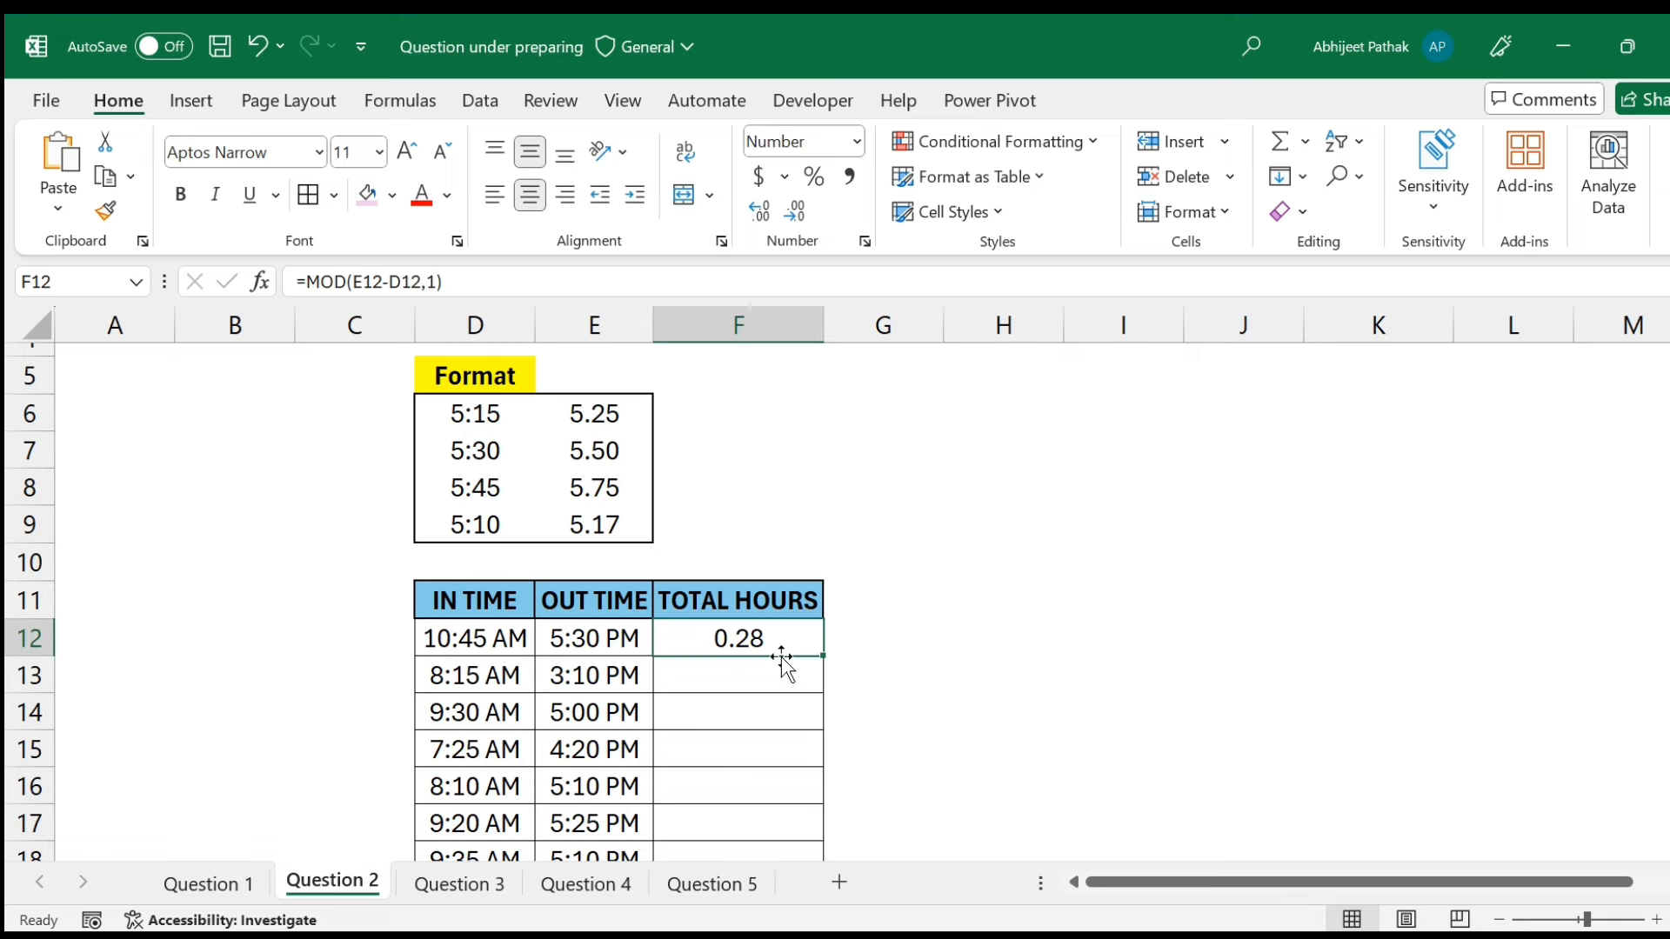
pyautogui.click(487, 272)
pyautogui.write('*24')
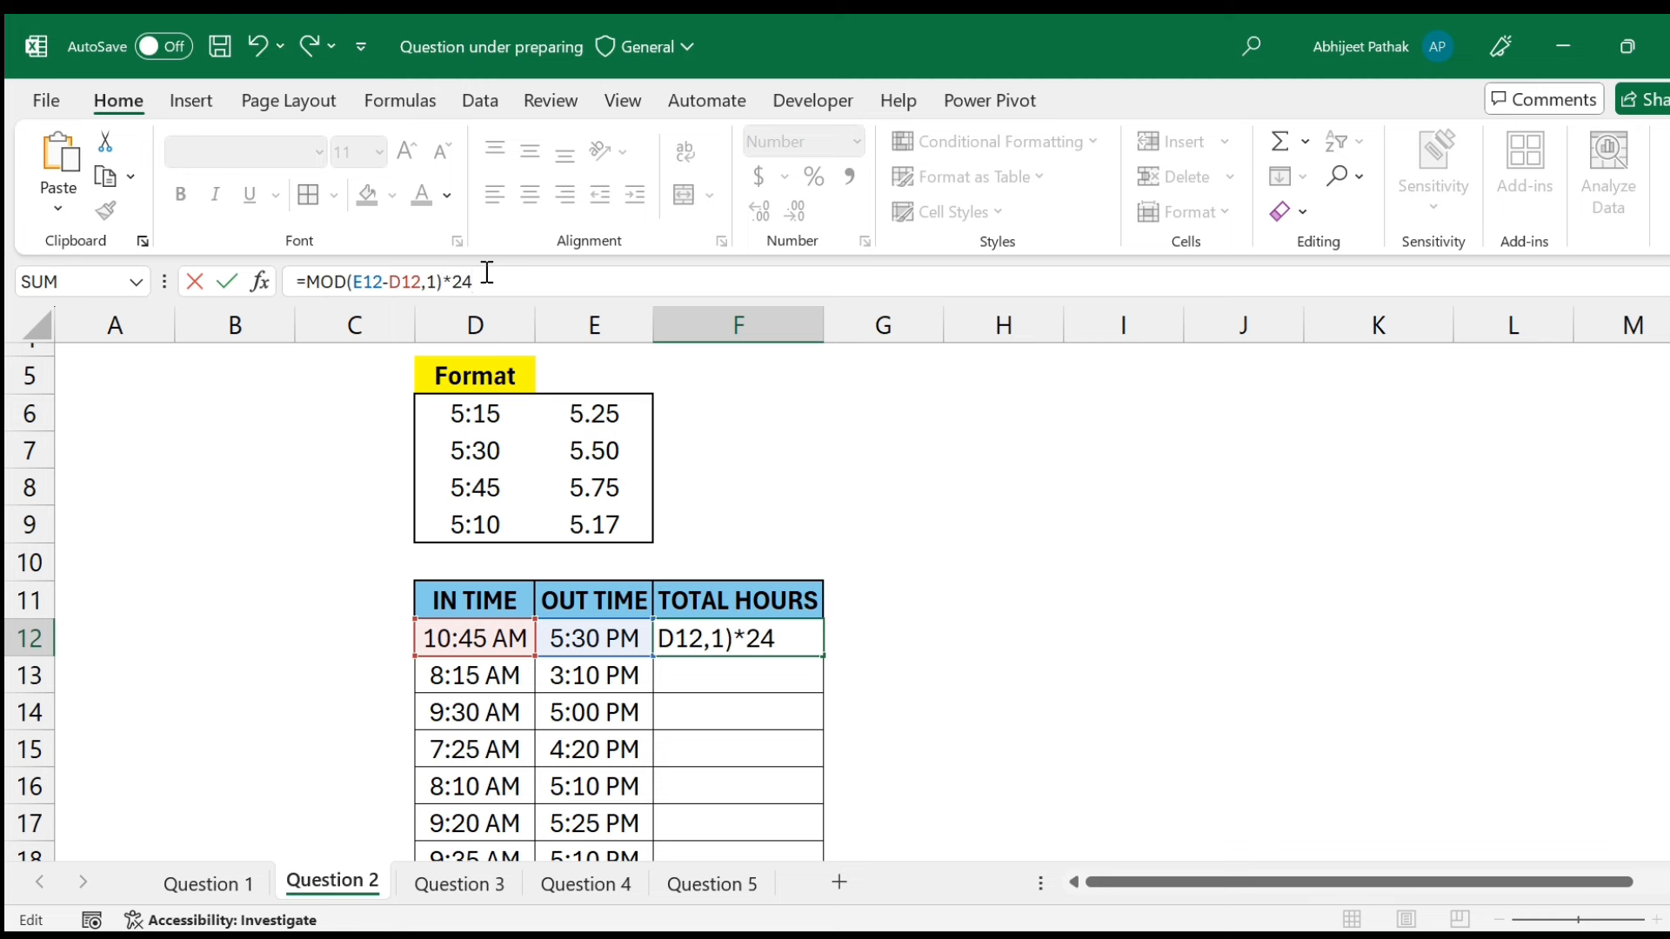
pyautogui.press('Escape')
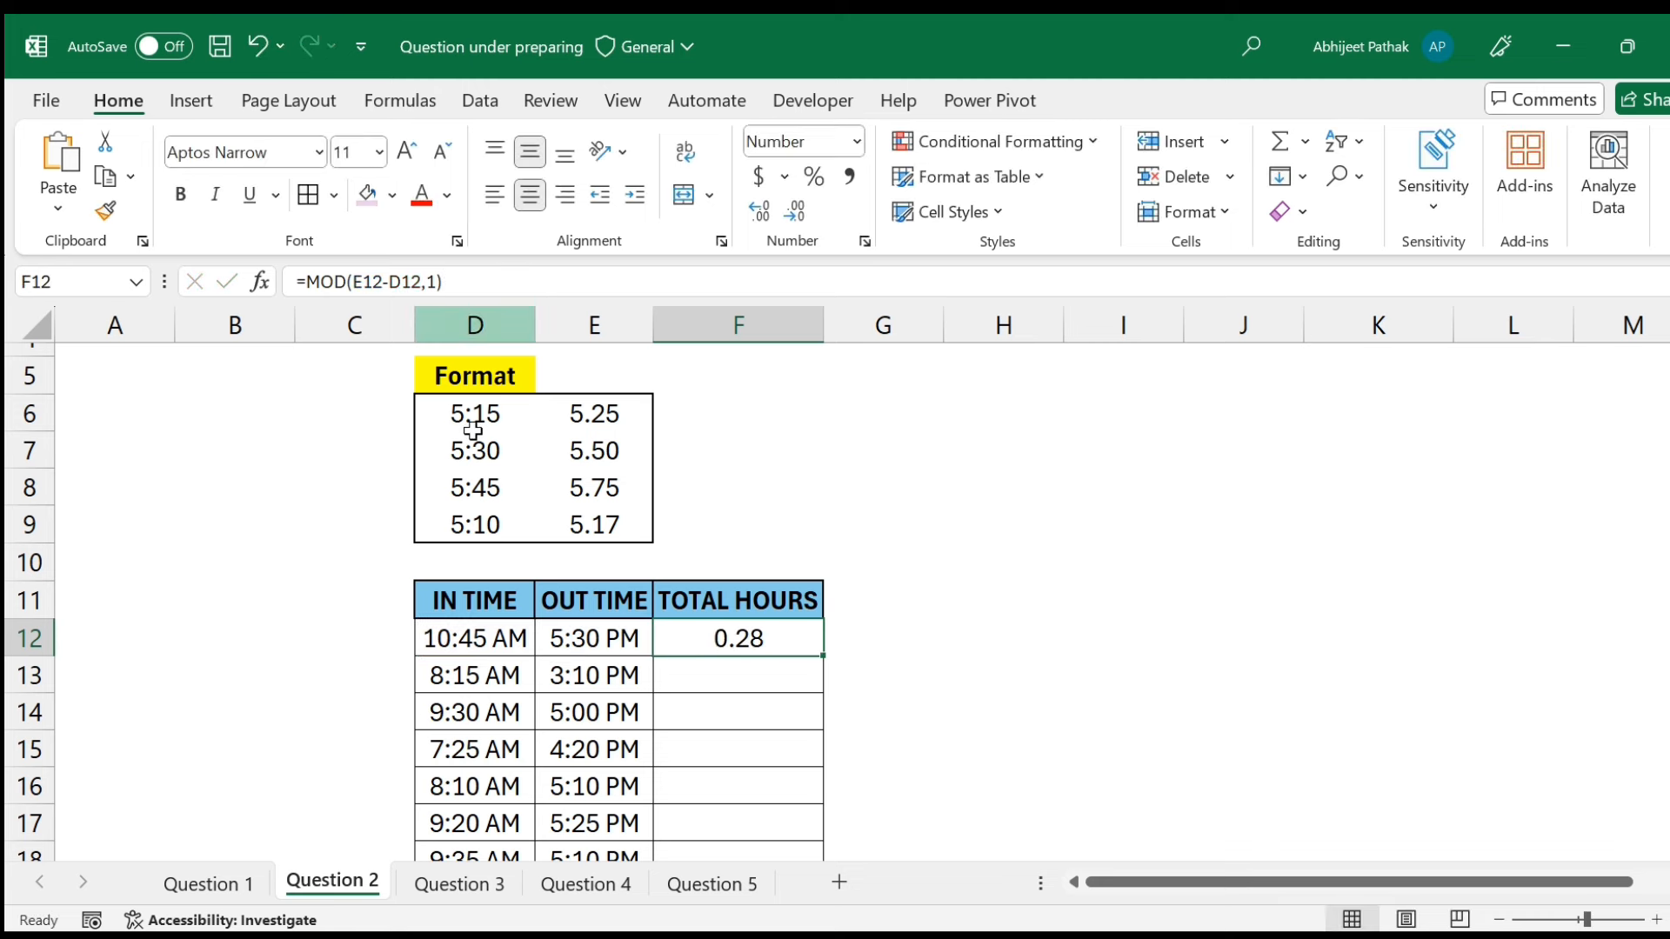
pyautogui.click(1006, 616)
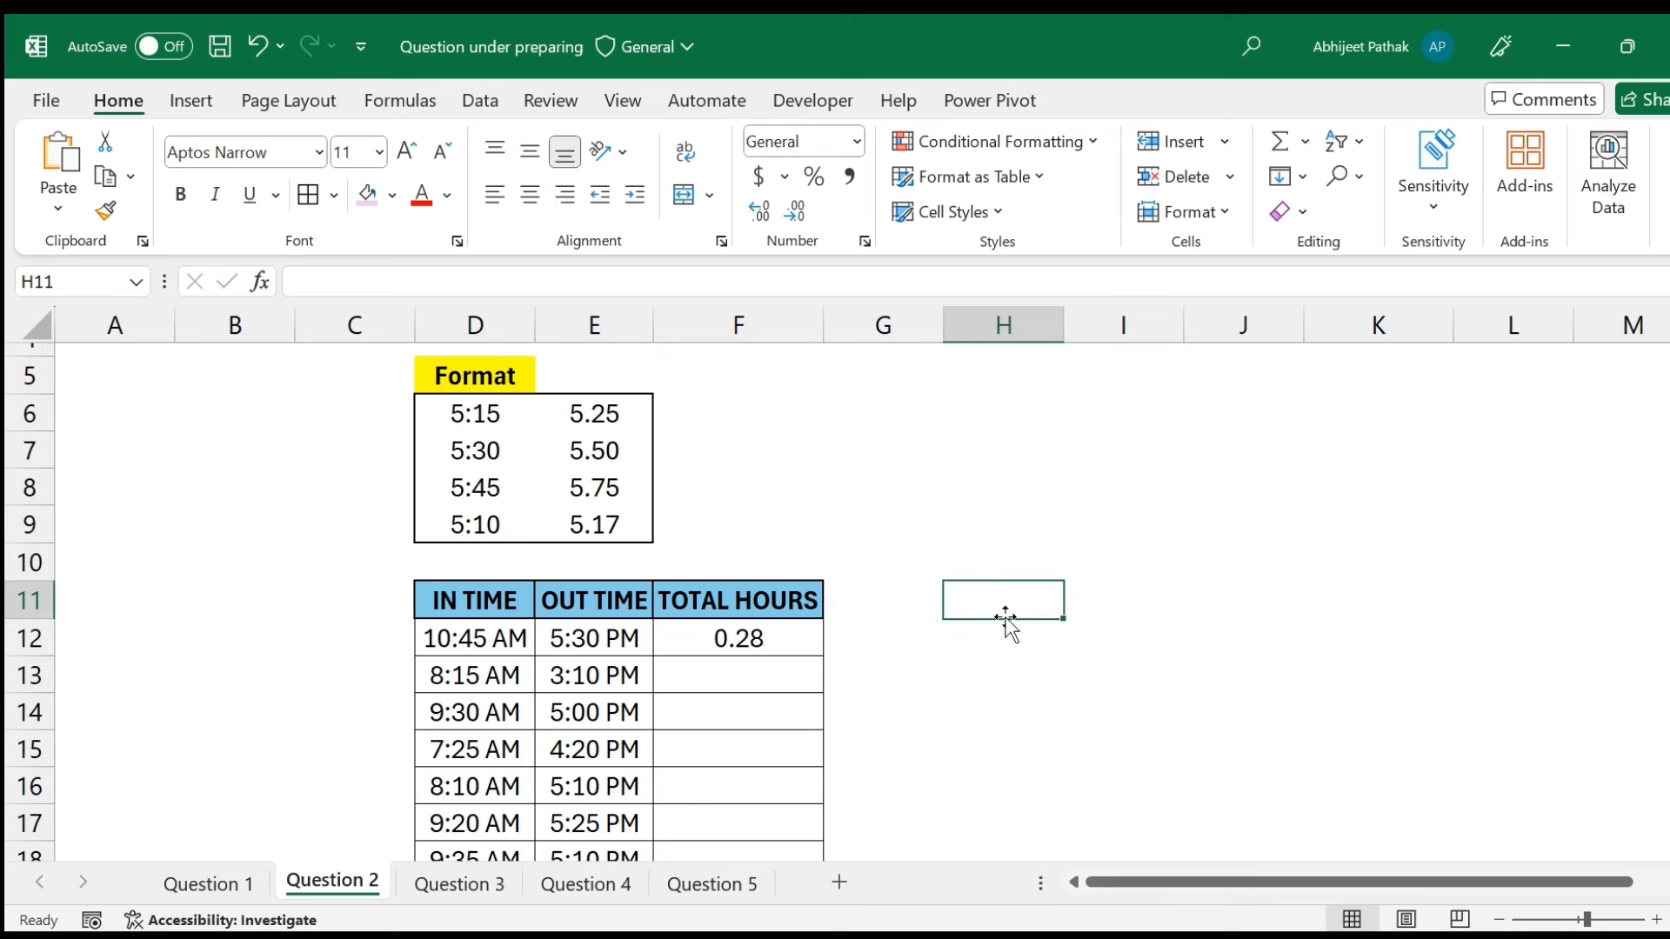
# Multiply the MOD formula in F12 by 24 and fill it down the TOTAL HOURS column.
pyautogui.click(786, 638)
pyautogui.click(585, 282)
pyautogui.write('*24')
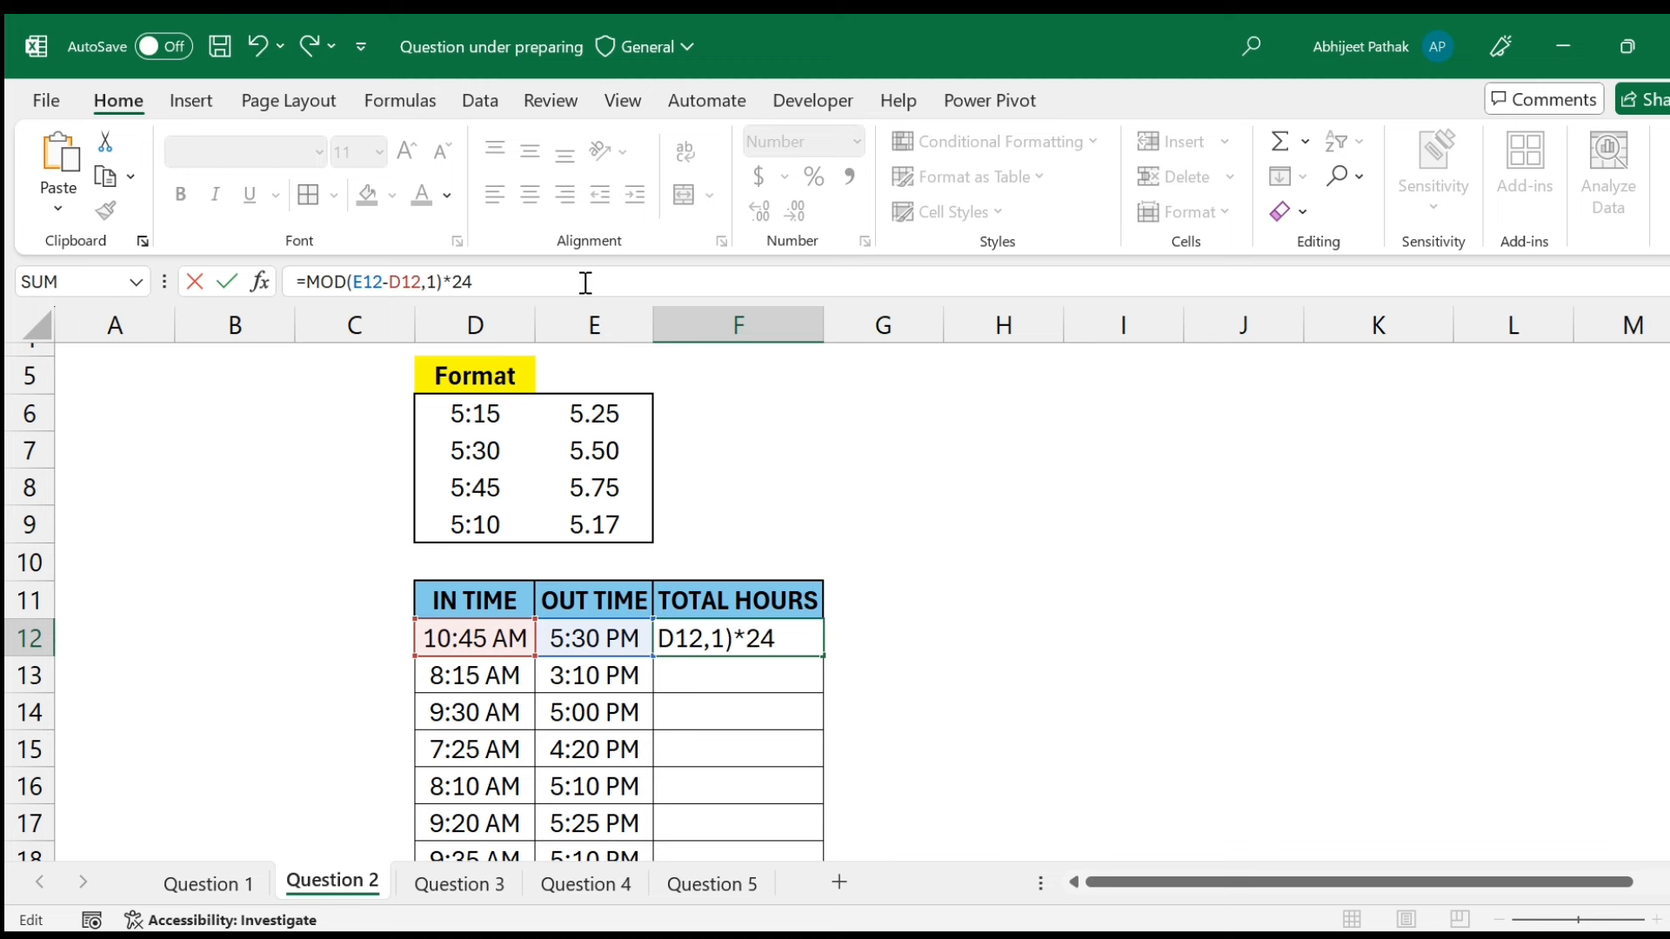
pyautogui.press('Return')
pyautogui.press('Up')
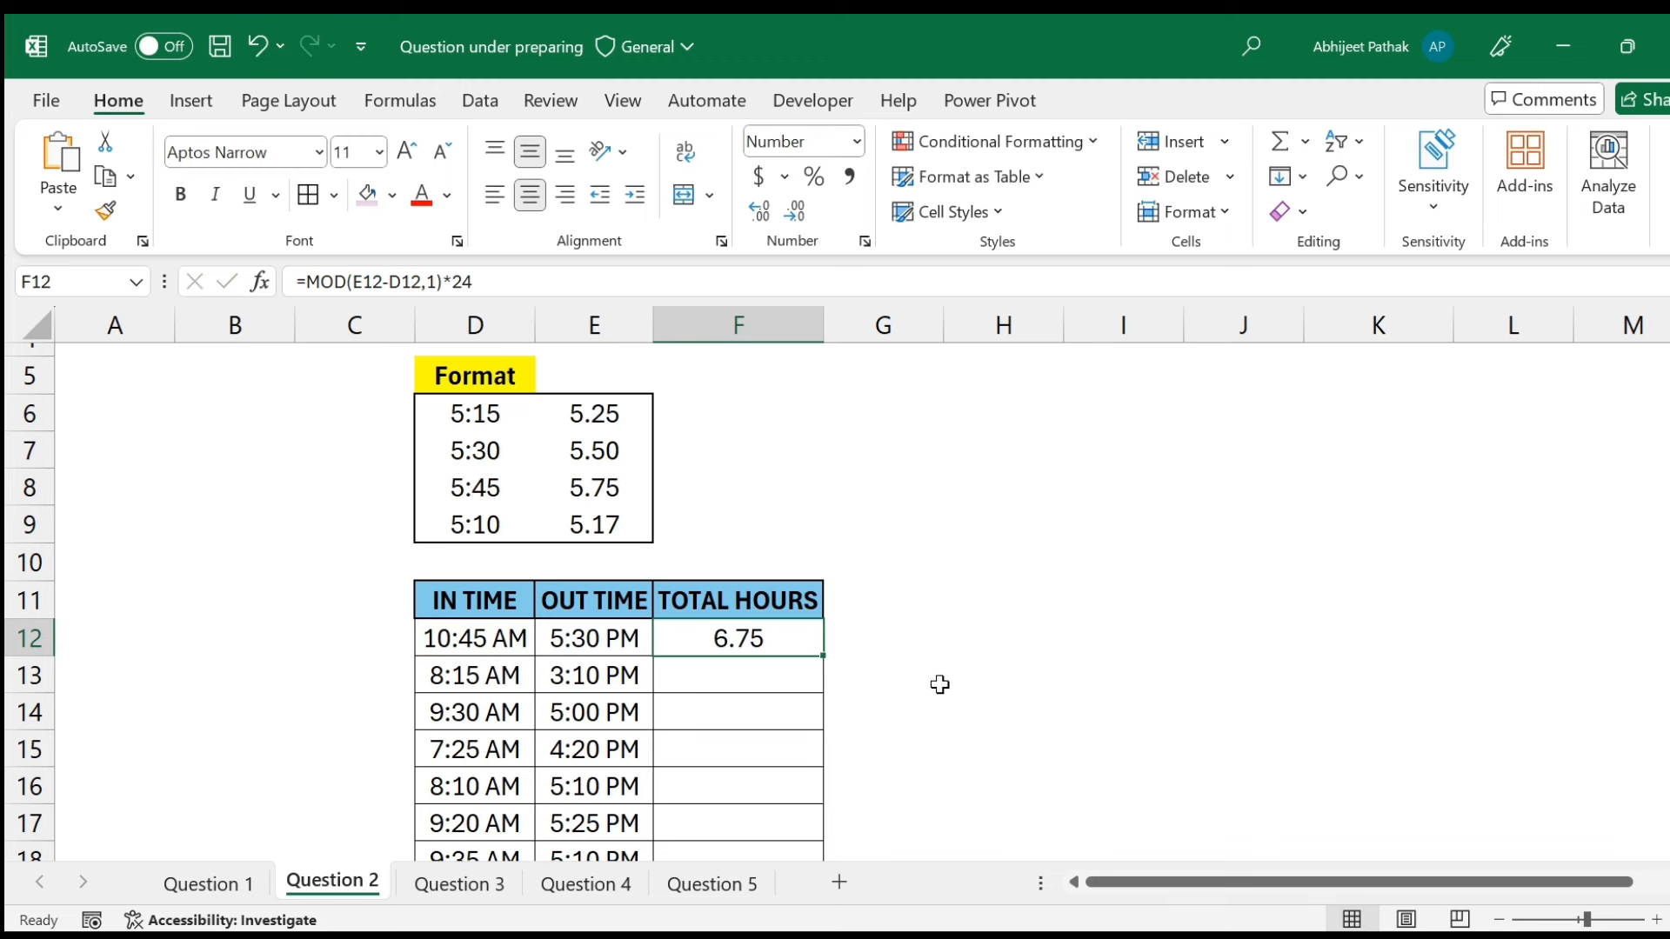
pyautogui.doubleClick(827, 658)
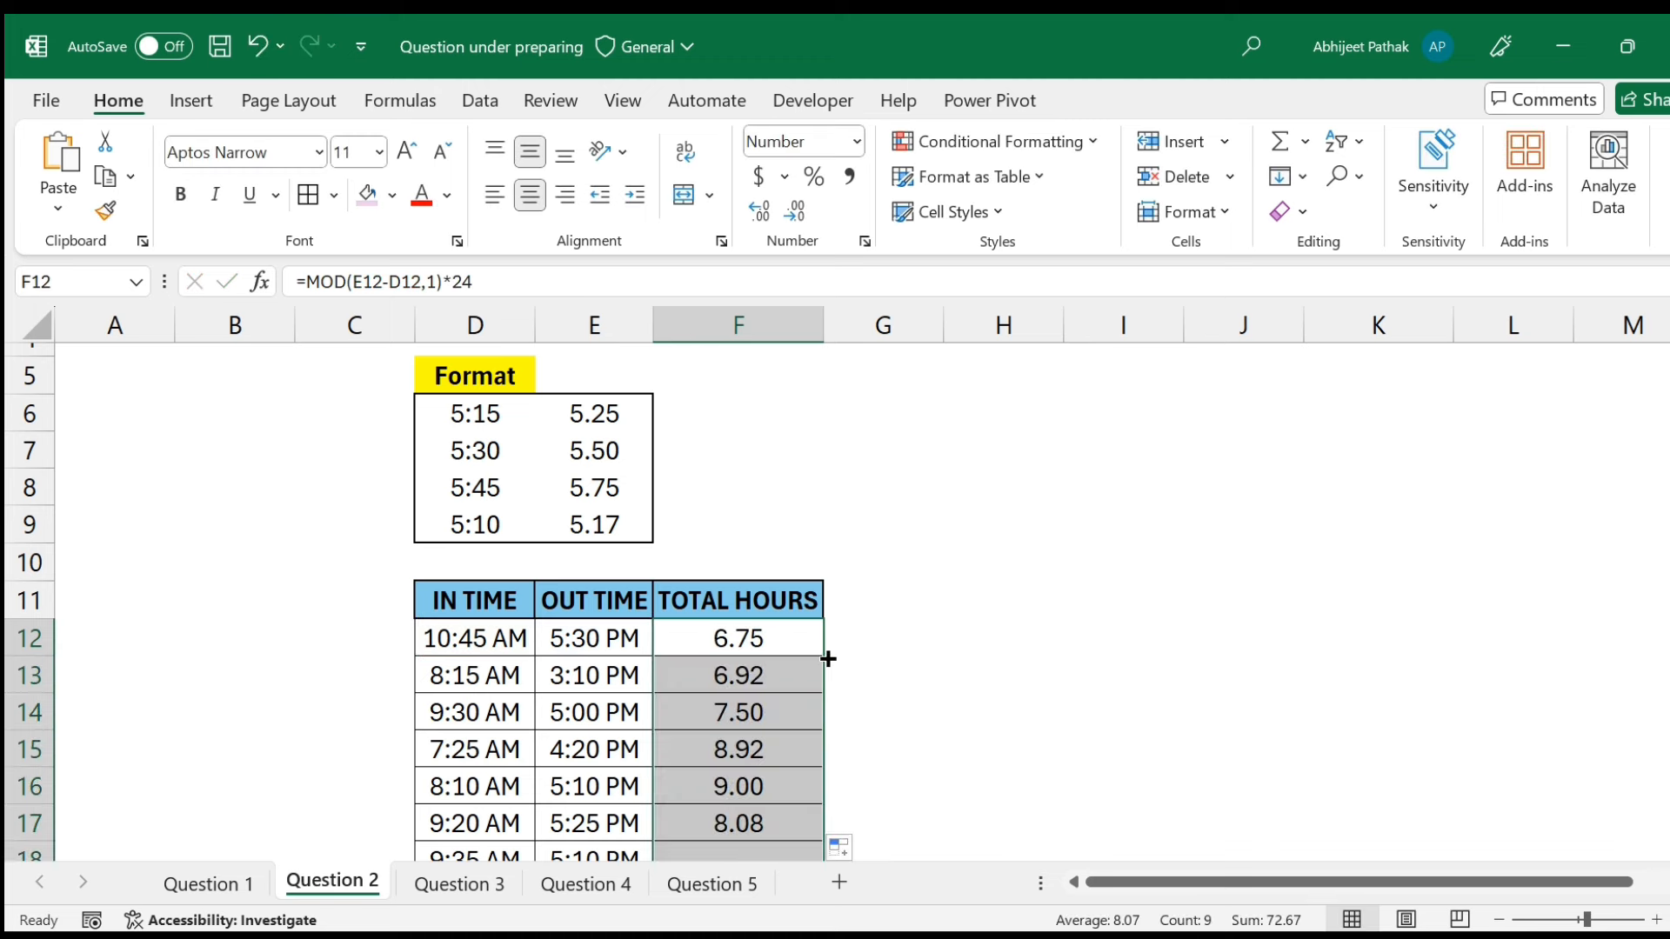
pyautogui.scroll(-2, 771, 707)
pyautogui.scroll(2, 775, 715)
pyautogui.click(774, 713)
# Enter the direct subtraction =E16-D16 in G16 to compare it with the total hours of that row.
pyautogui.click(885, 783)
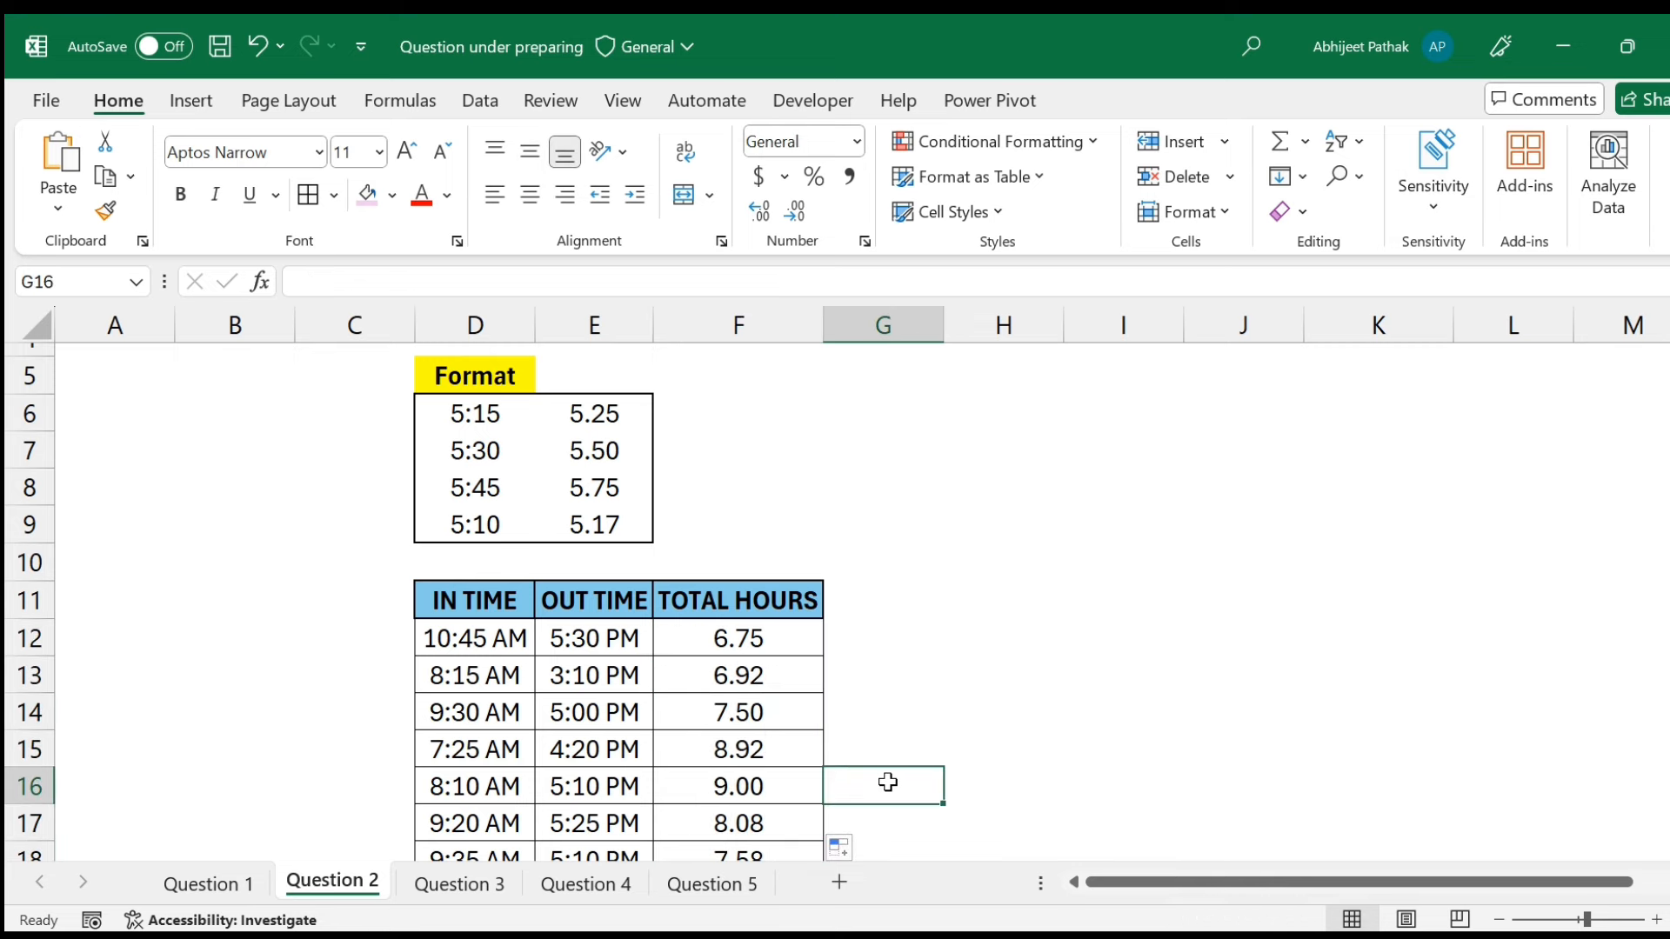
pyautogui.write('=')
pyautogui.press('Left')
pyautogui.press('Left')
pyautogui.write('-')
pyautogui.press('Left')
pyautogui.press('Left')
pyautogui.press('Left')
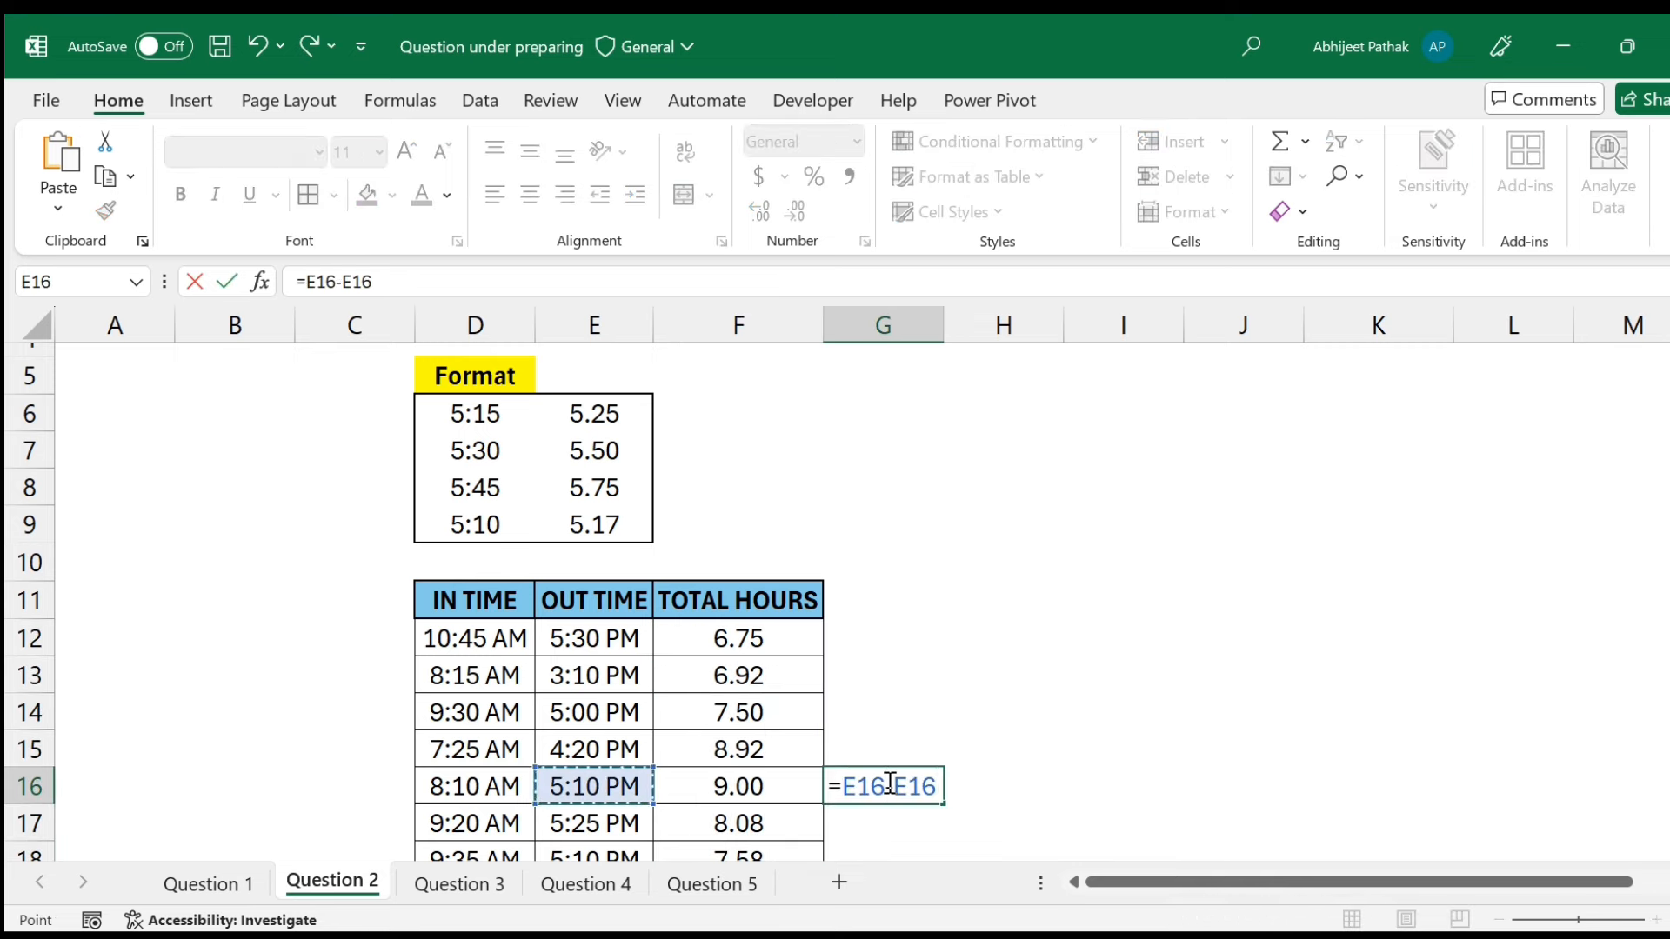
pyautogui.press('Return')
# Finish the subtraction =E16-D16 in G16 and set that cell's number format to General.
pyautogui.click(889, 785)
pyautogui.click(804, 141)
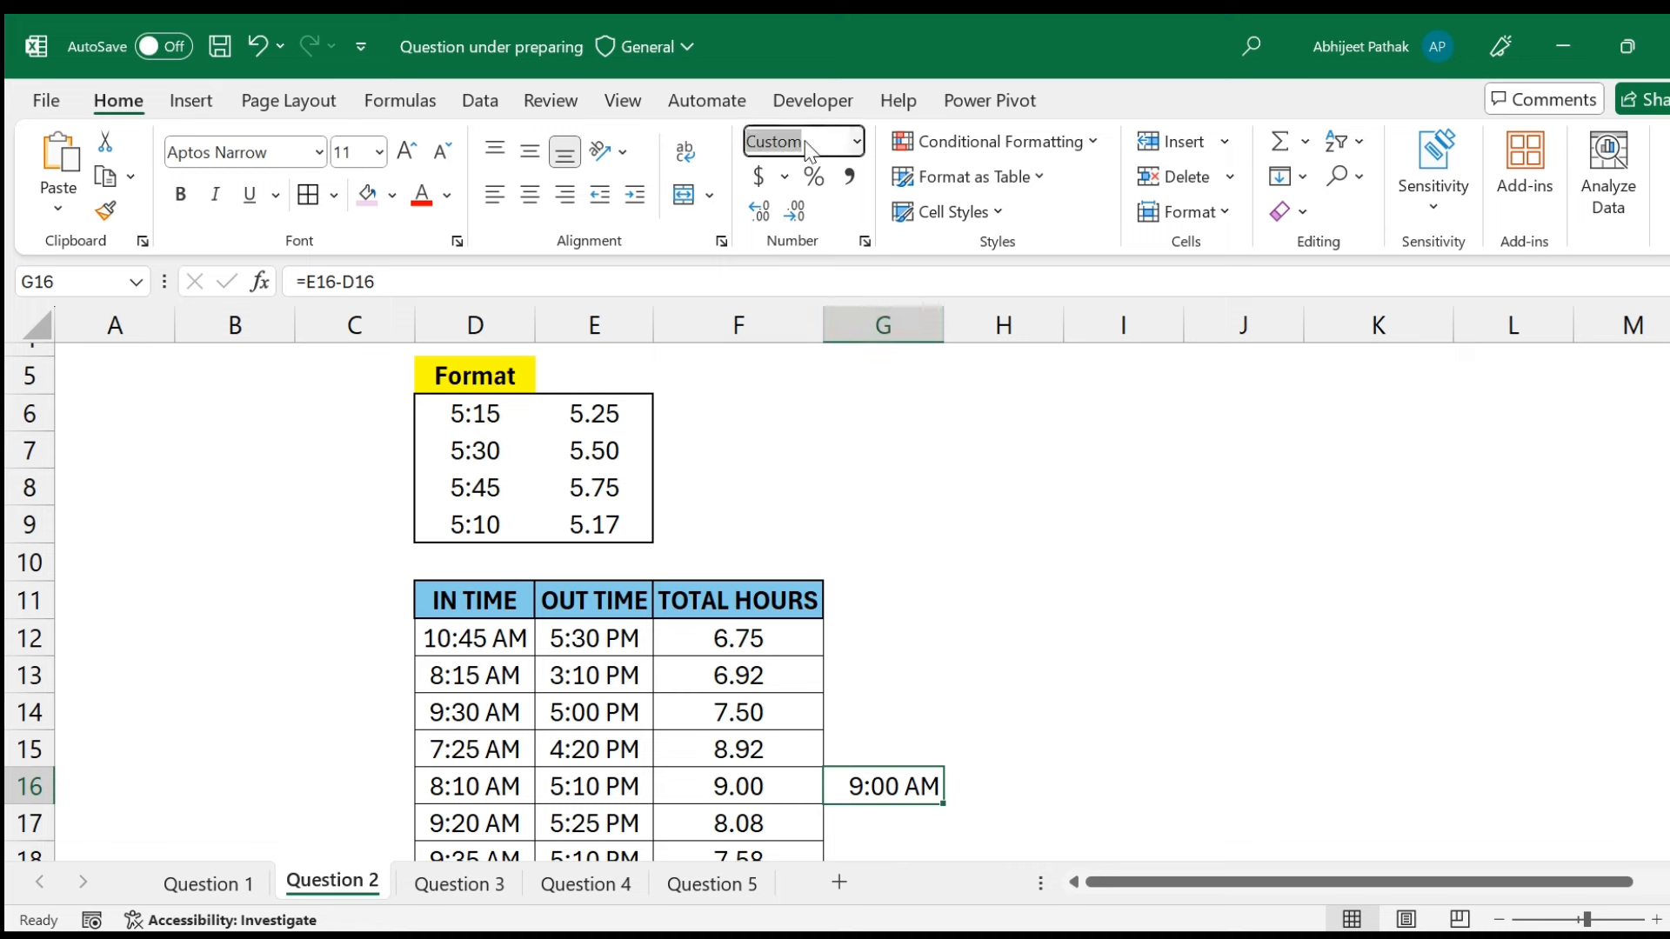
pyautogui.write('General')
pyautogui.press('Return')
pyautogui.press('Up')
pyautogui.press('Down')
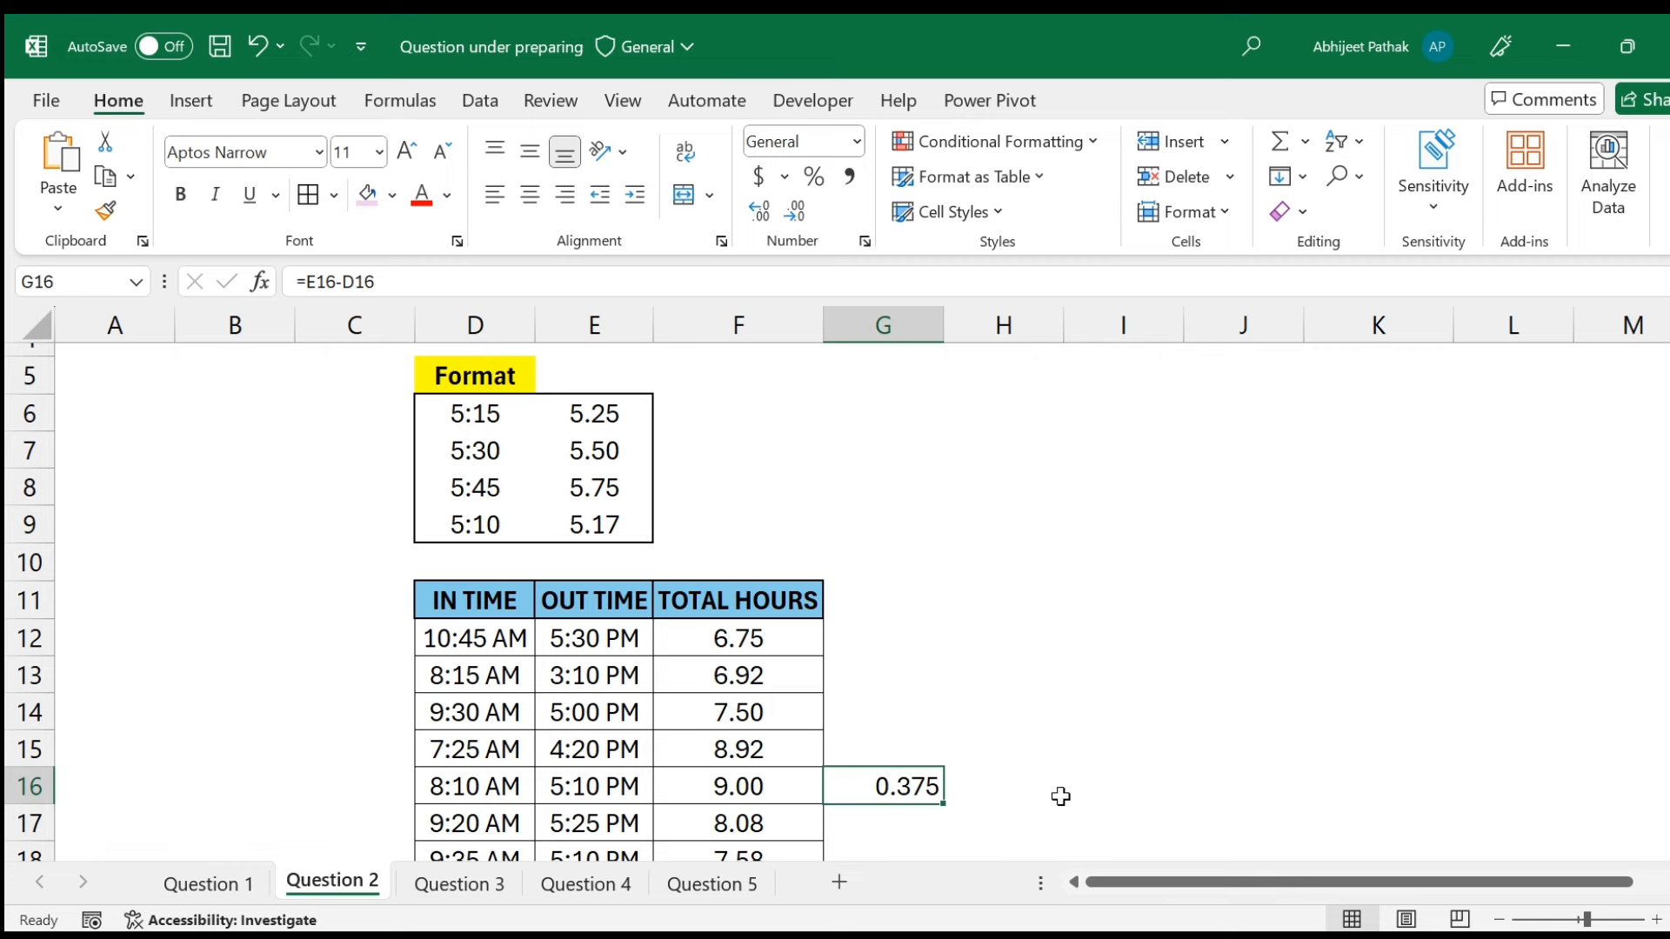
# Replace the content of G16 with 0.5 and enter =G16*24 in H16 to demonstrate converting a day fraction into hours.
pyautogui.write('0.5')
pyautogui.press('Return')
pyautogui.press('Up')
pyautogui.press('Right')
pyautogui.write('=G16*24')
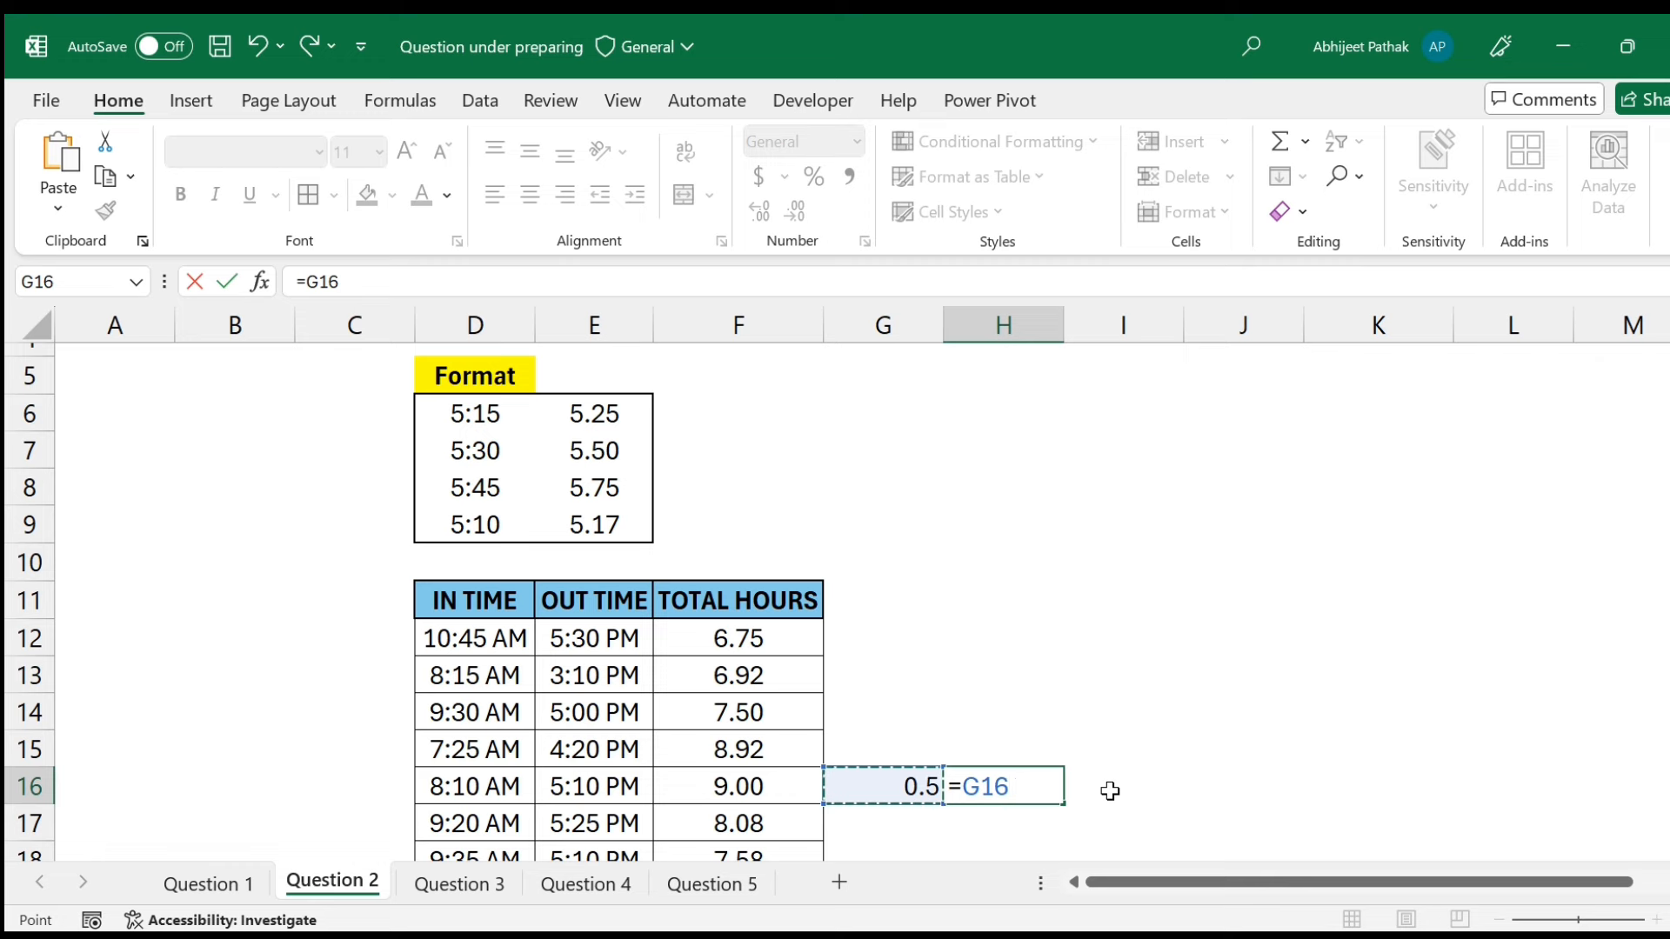
pyautogui.press('Return')
pyautogui.press('Left')
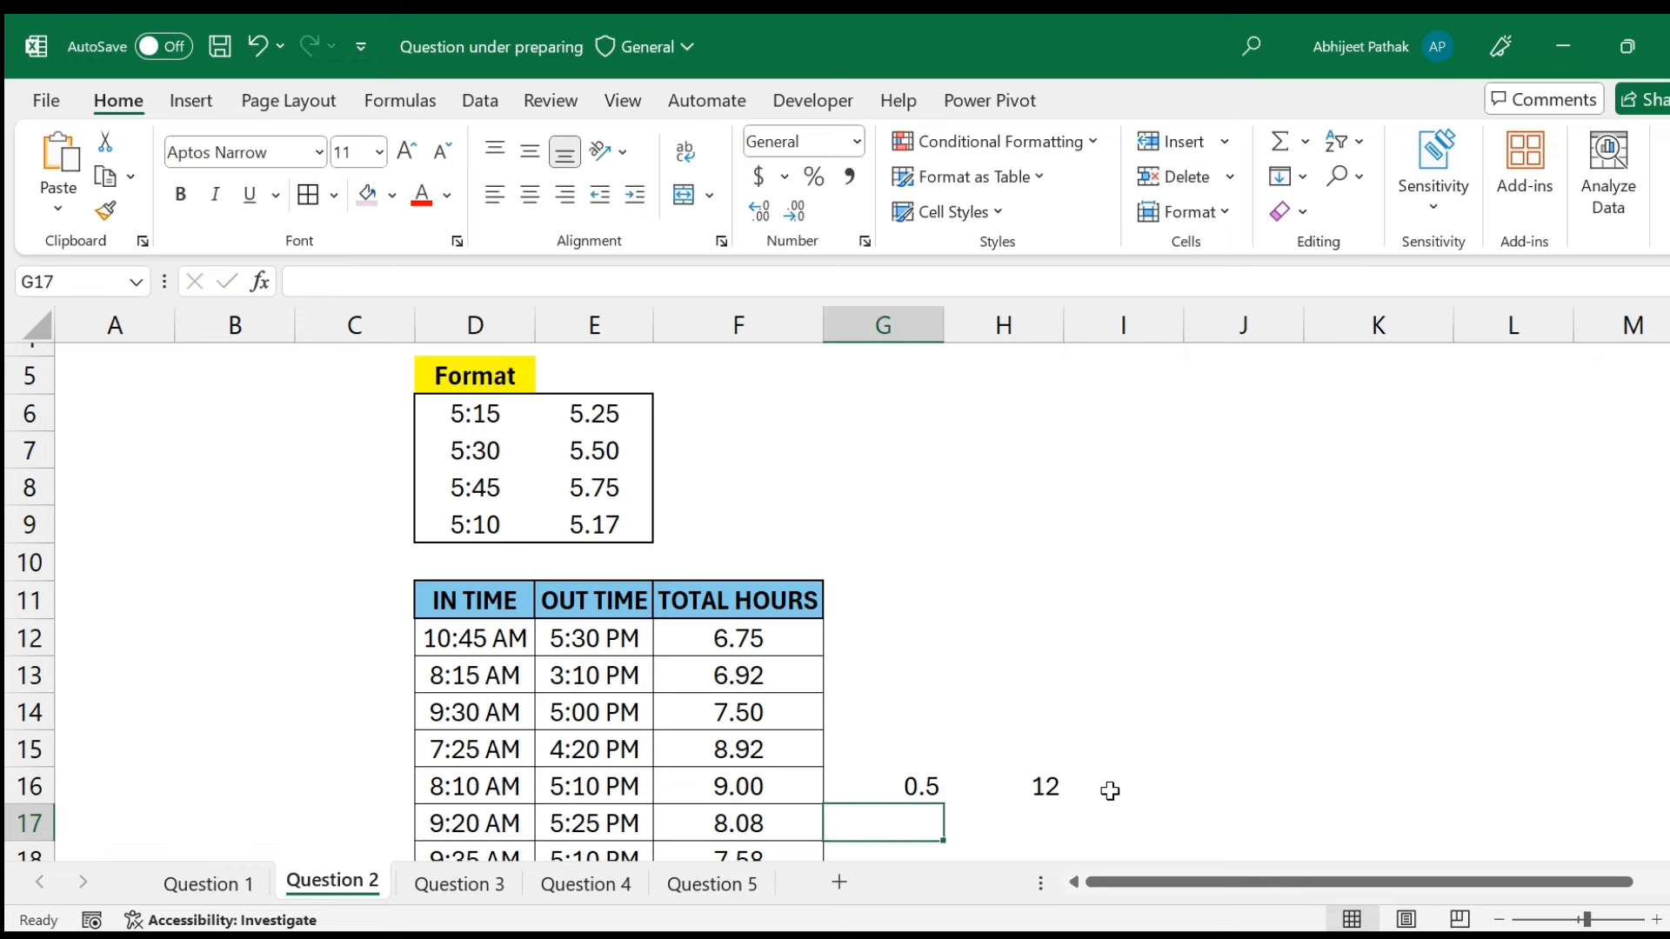
# Clear the demonstration entries from G16:H16.
pyautogui.press('Up')
pyautogui.hotkey('shift', 'Right')
pyautogui.press('Delete')
pyautogui.click(808, 686)
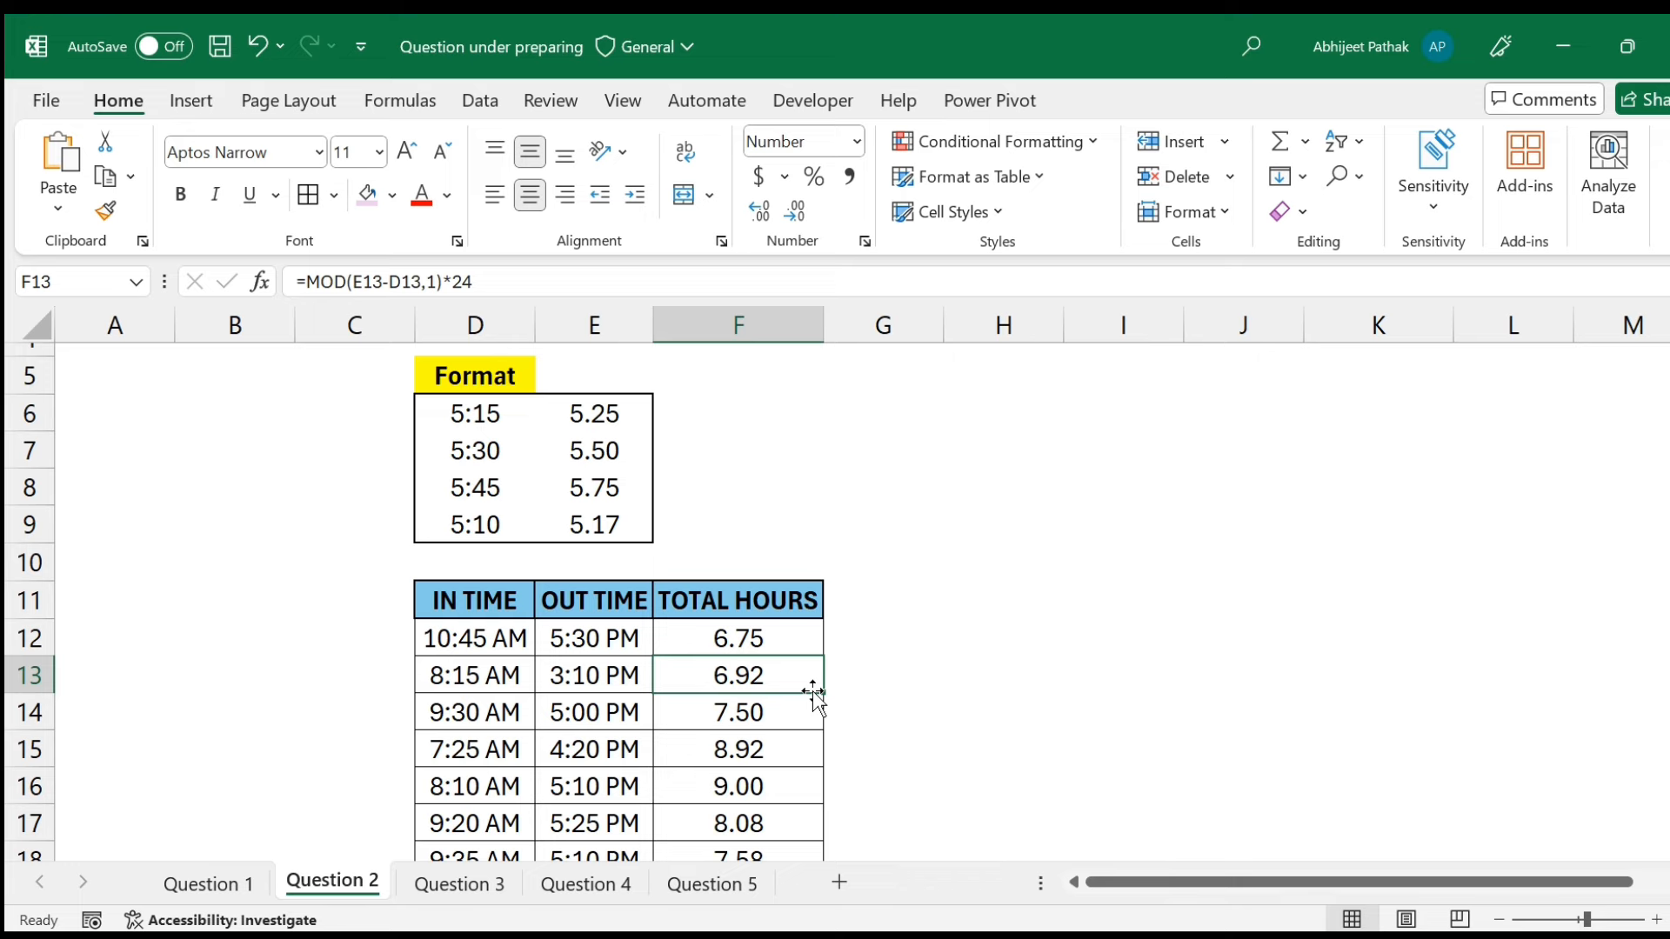
# Open the Question 3 sheet and look over the empty ACCOUNT, HR and ADMIN columns.
pyautogui.hotkey('ctrl', 'pagedown')
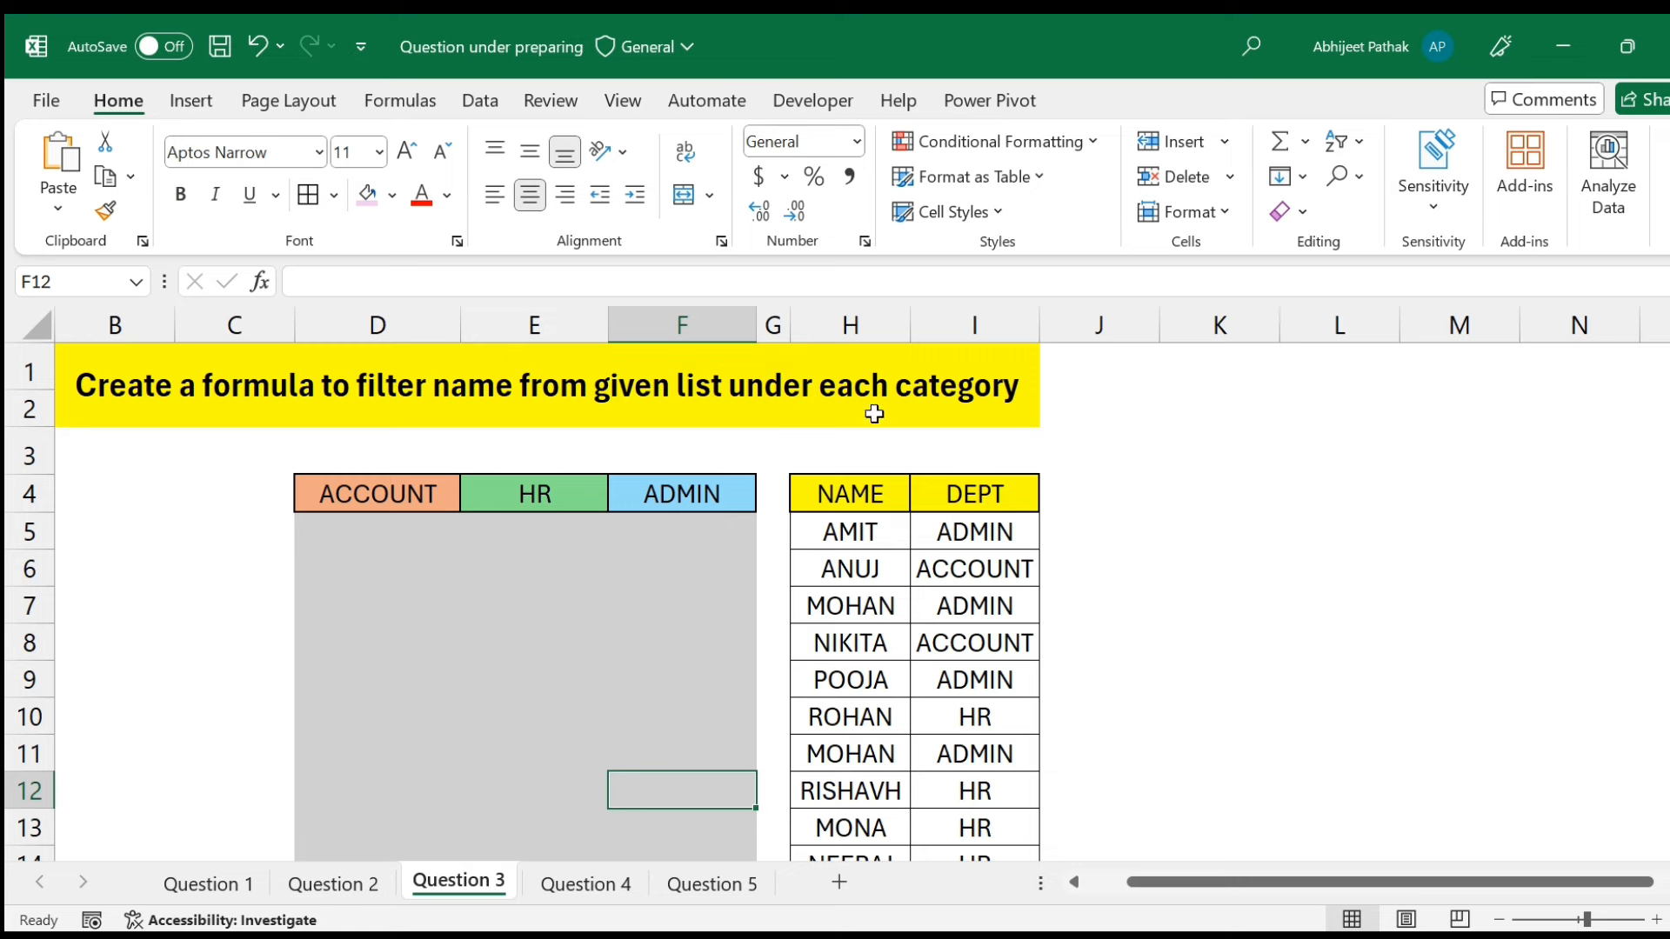
pyautogui.click(389, 494)
pyautogui.click(392, 563)
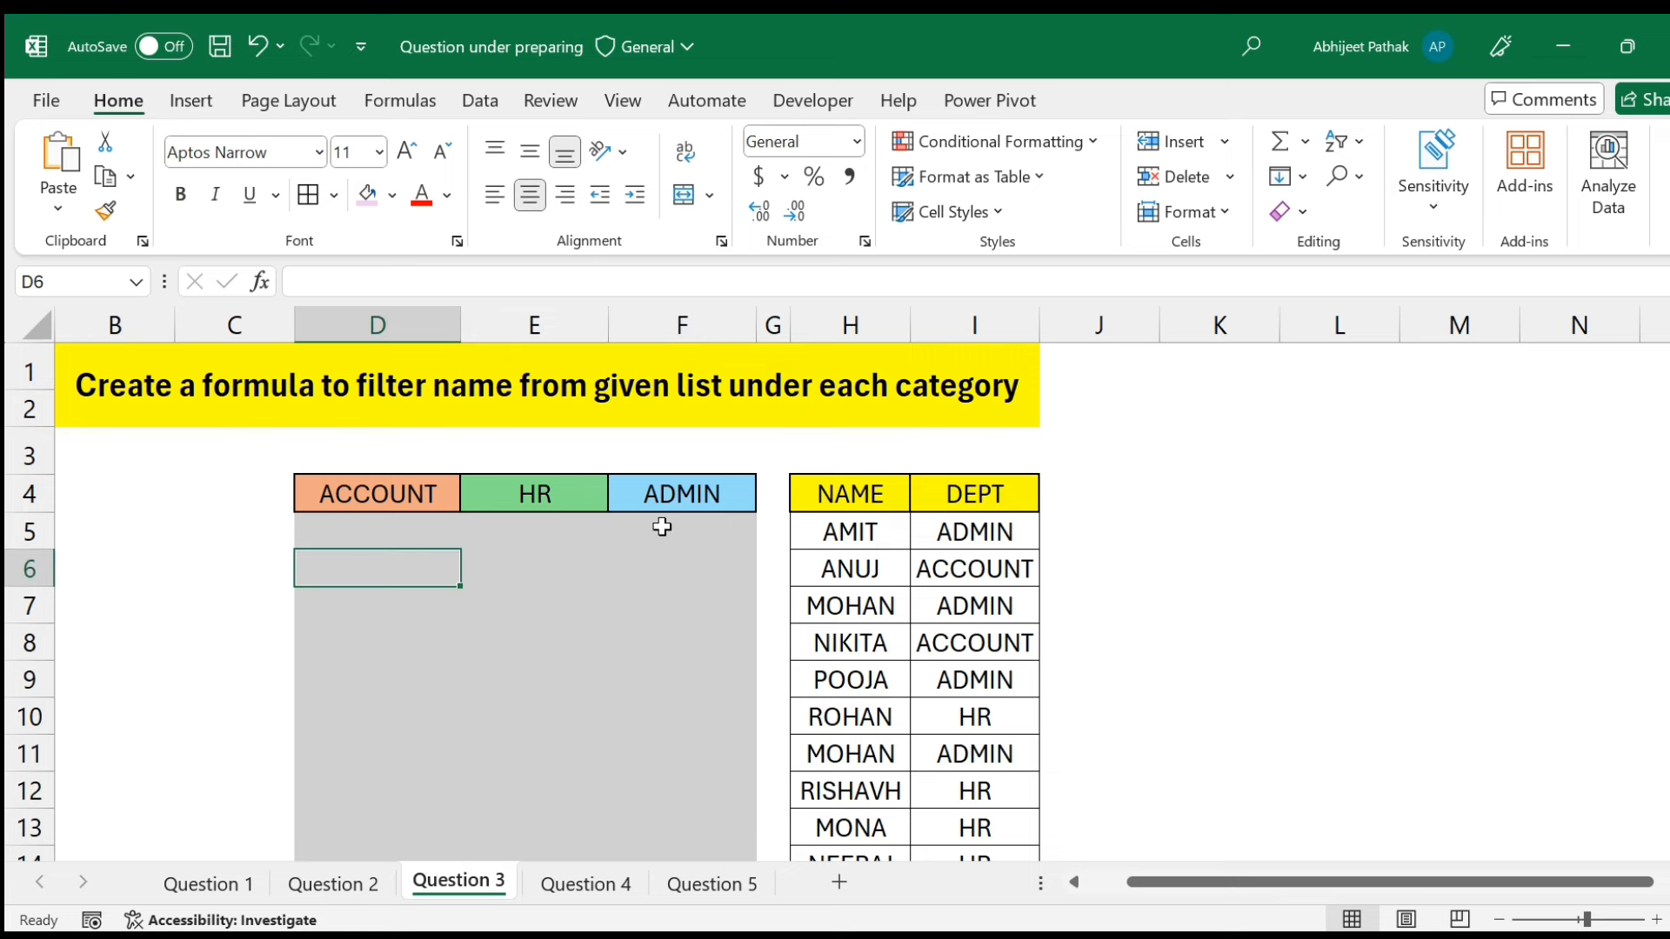
pyautogui.click(588, 522)
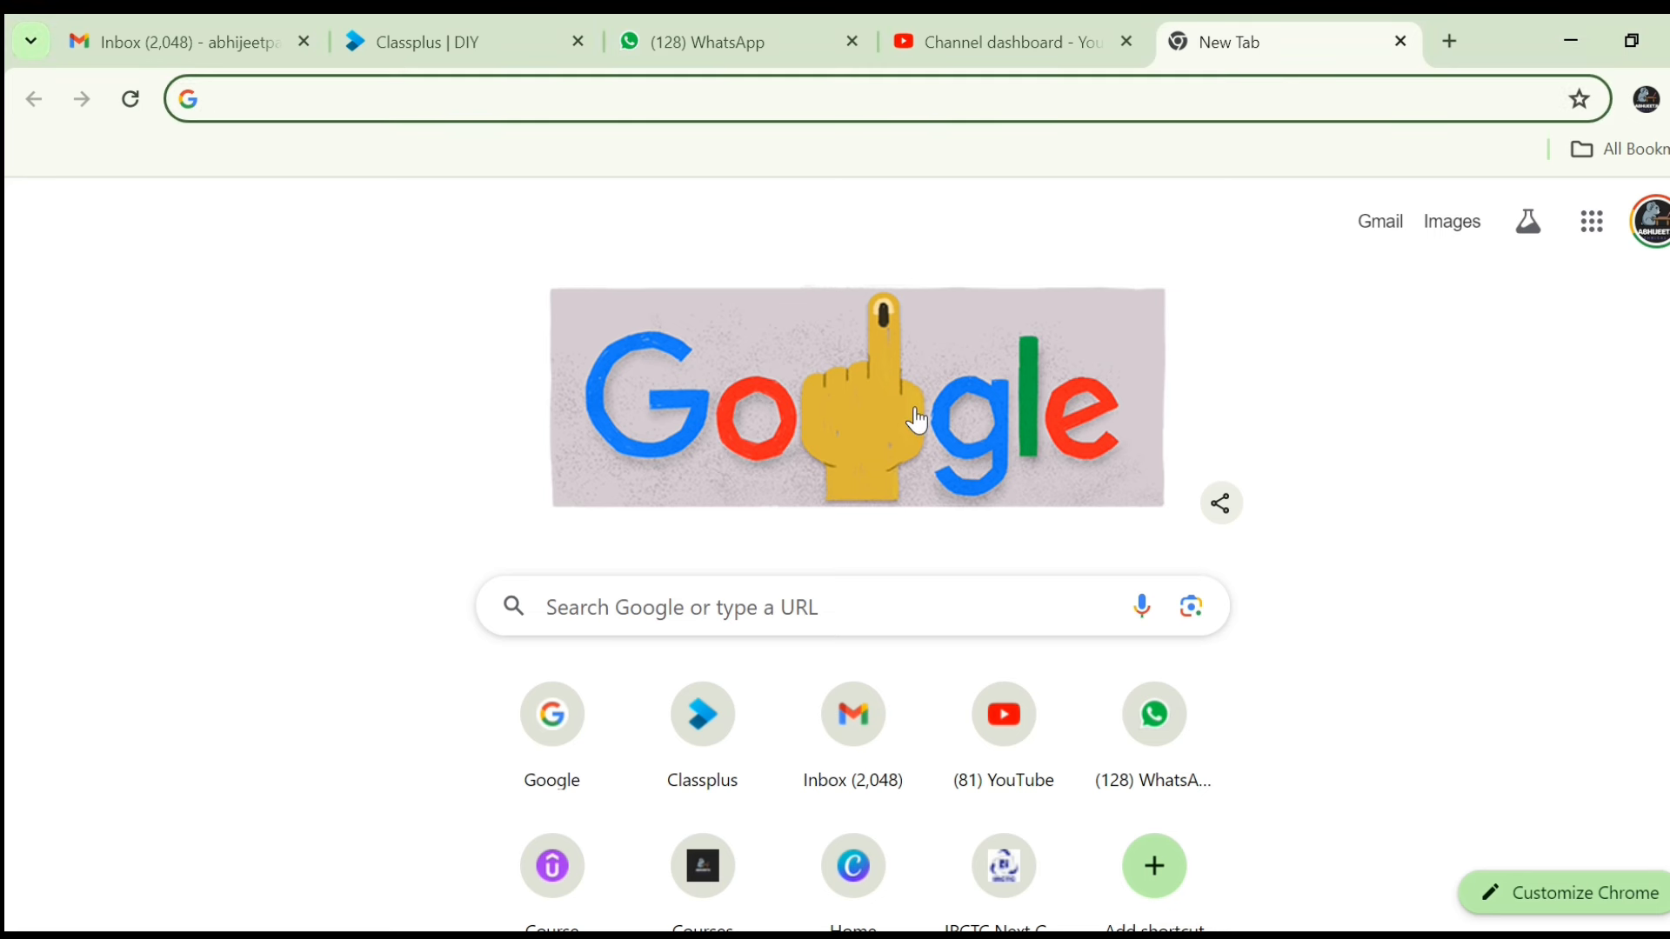
# Switch to Chrome, open lmech.courses.store and browse the course page.
pyautogui.write('l')
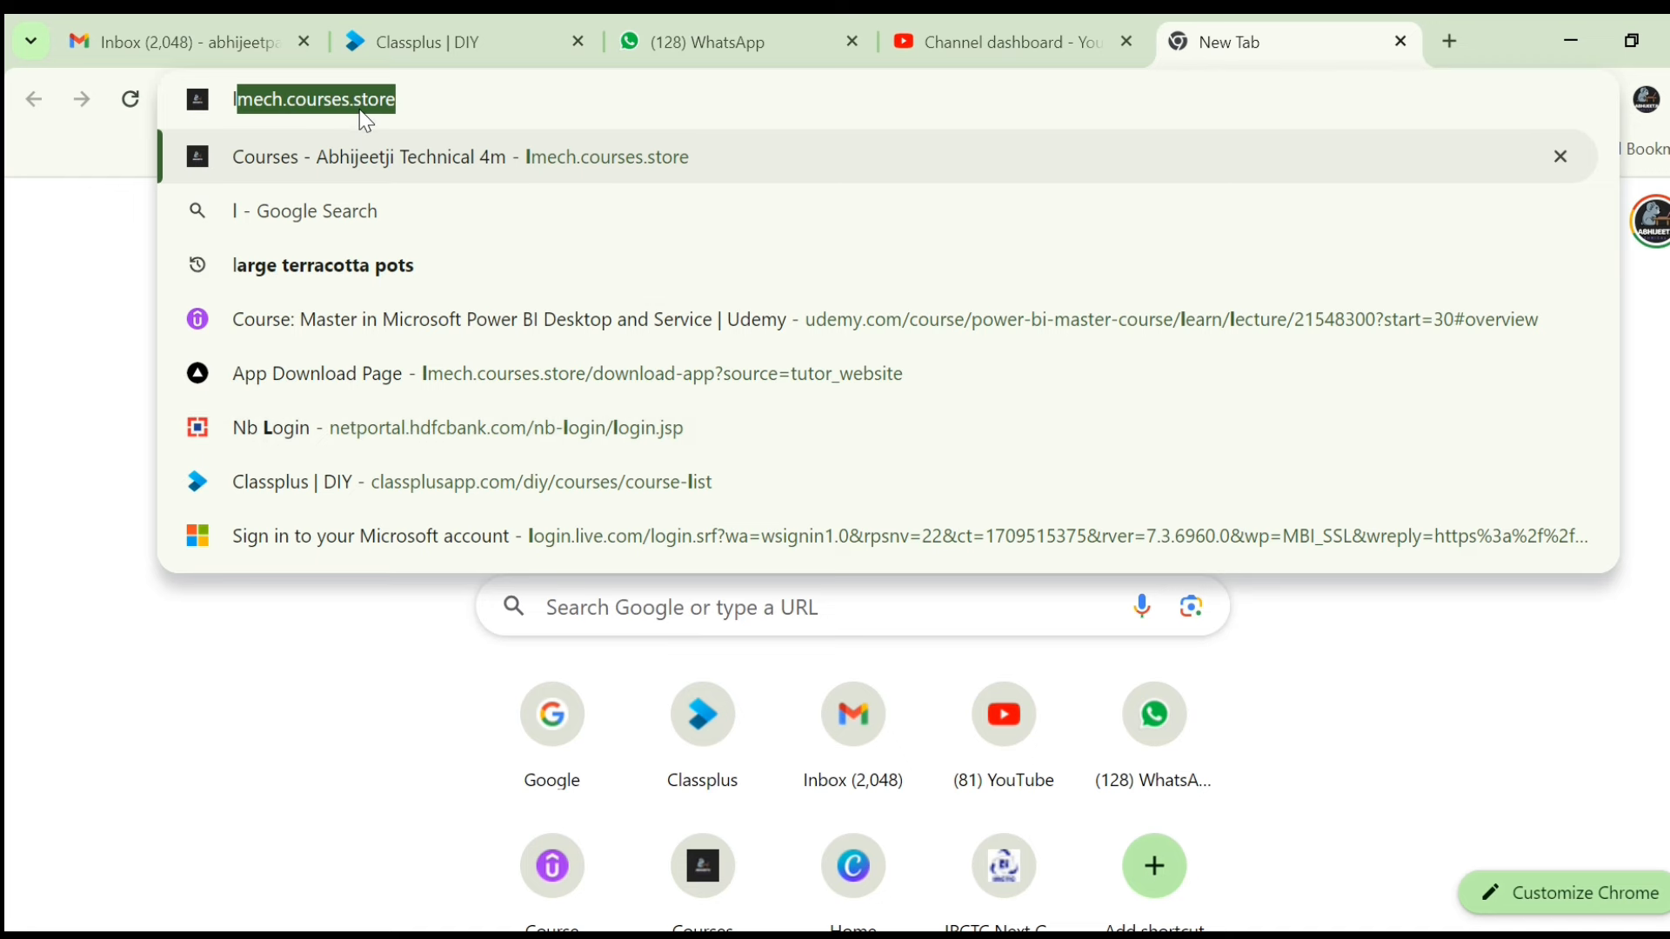
pyautogui.press('Return')
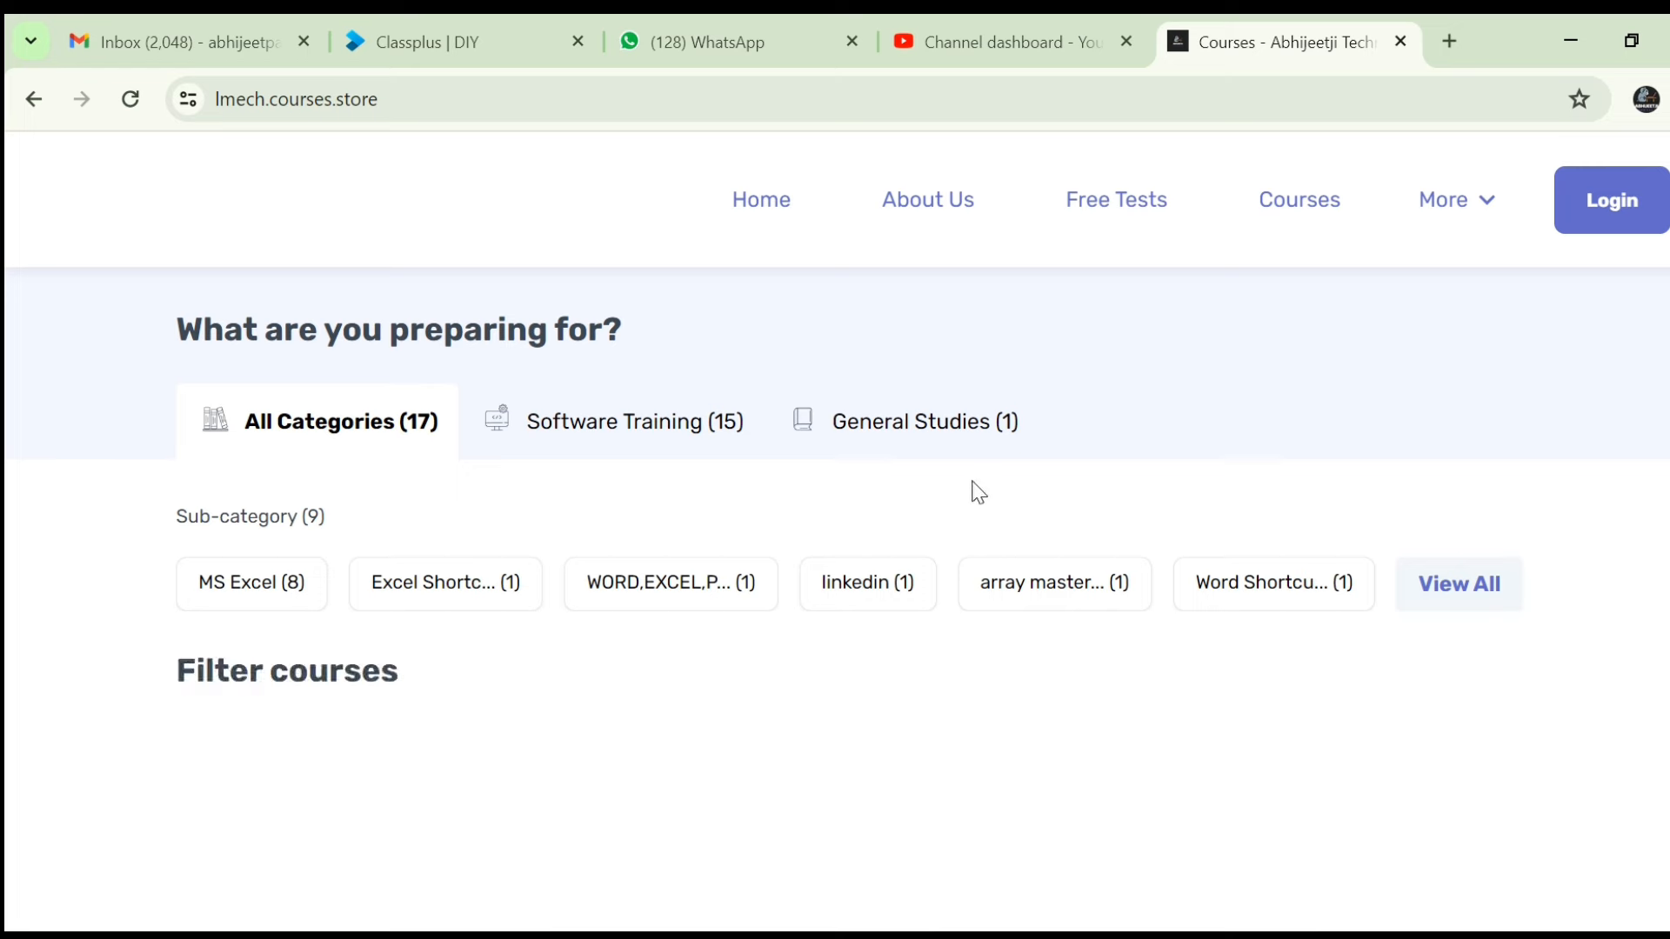
pyautogui.scroll(-4, 772, 566)
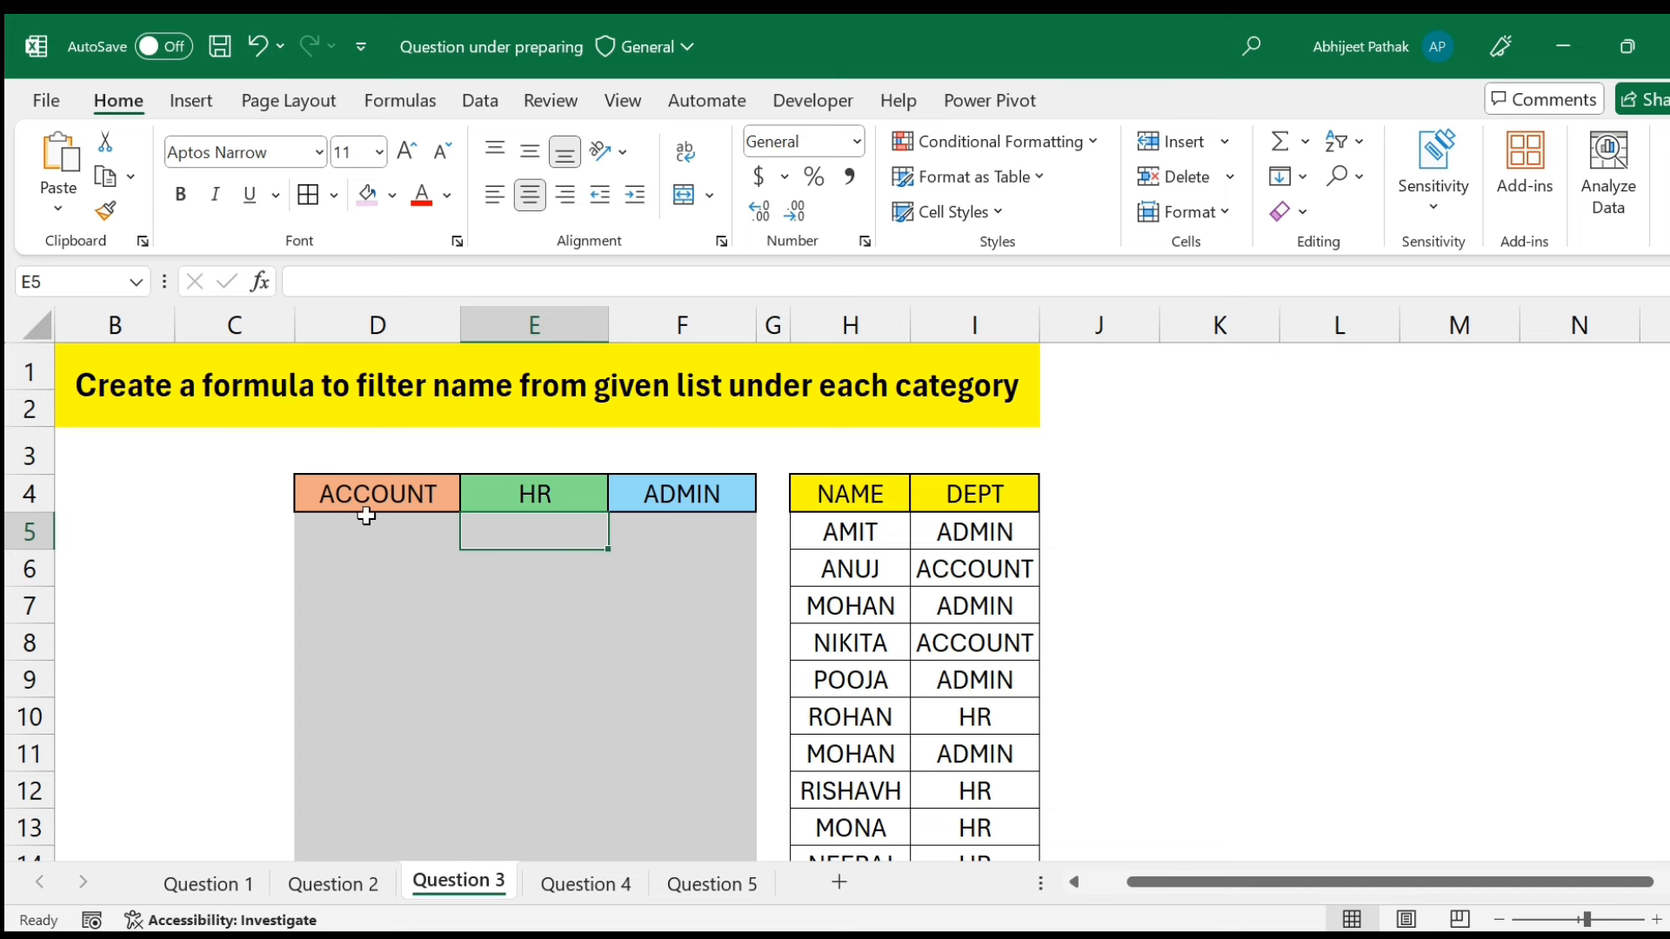
# In Excel, begin a FILTER formula in D5 under ACCOUNT, with the absolute NAME range $H$5:$H$26 as its array.
pyautogui.click(365, 529)
pyautogui.write('=filter')
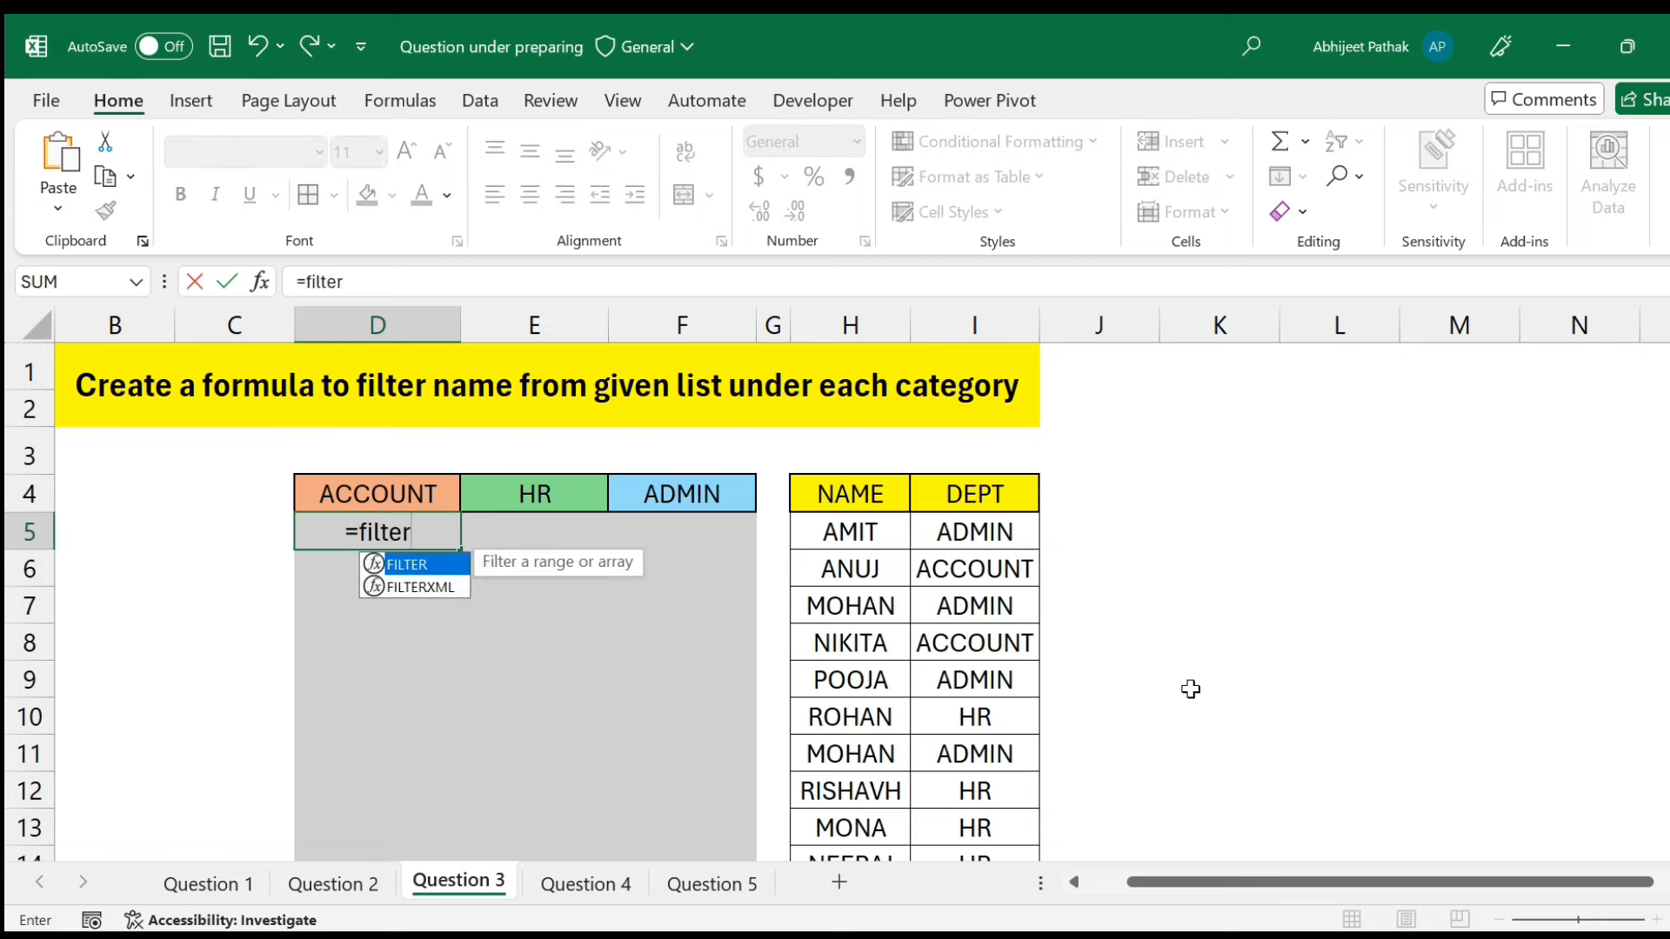
pyautogui.press('Tab')
pyautogui.click(871, 527)
pyautogui.hotkey('ctrl', 'shift', 'Down')
pyautogui.press('F4')
pyautogui.scroll(3, 879, 591)
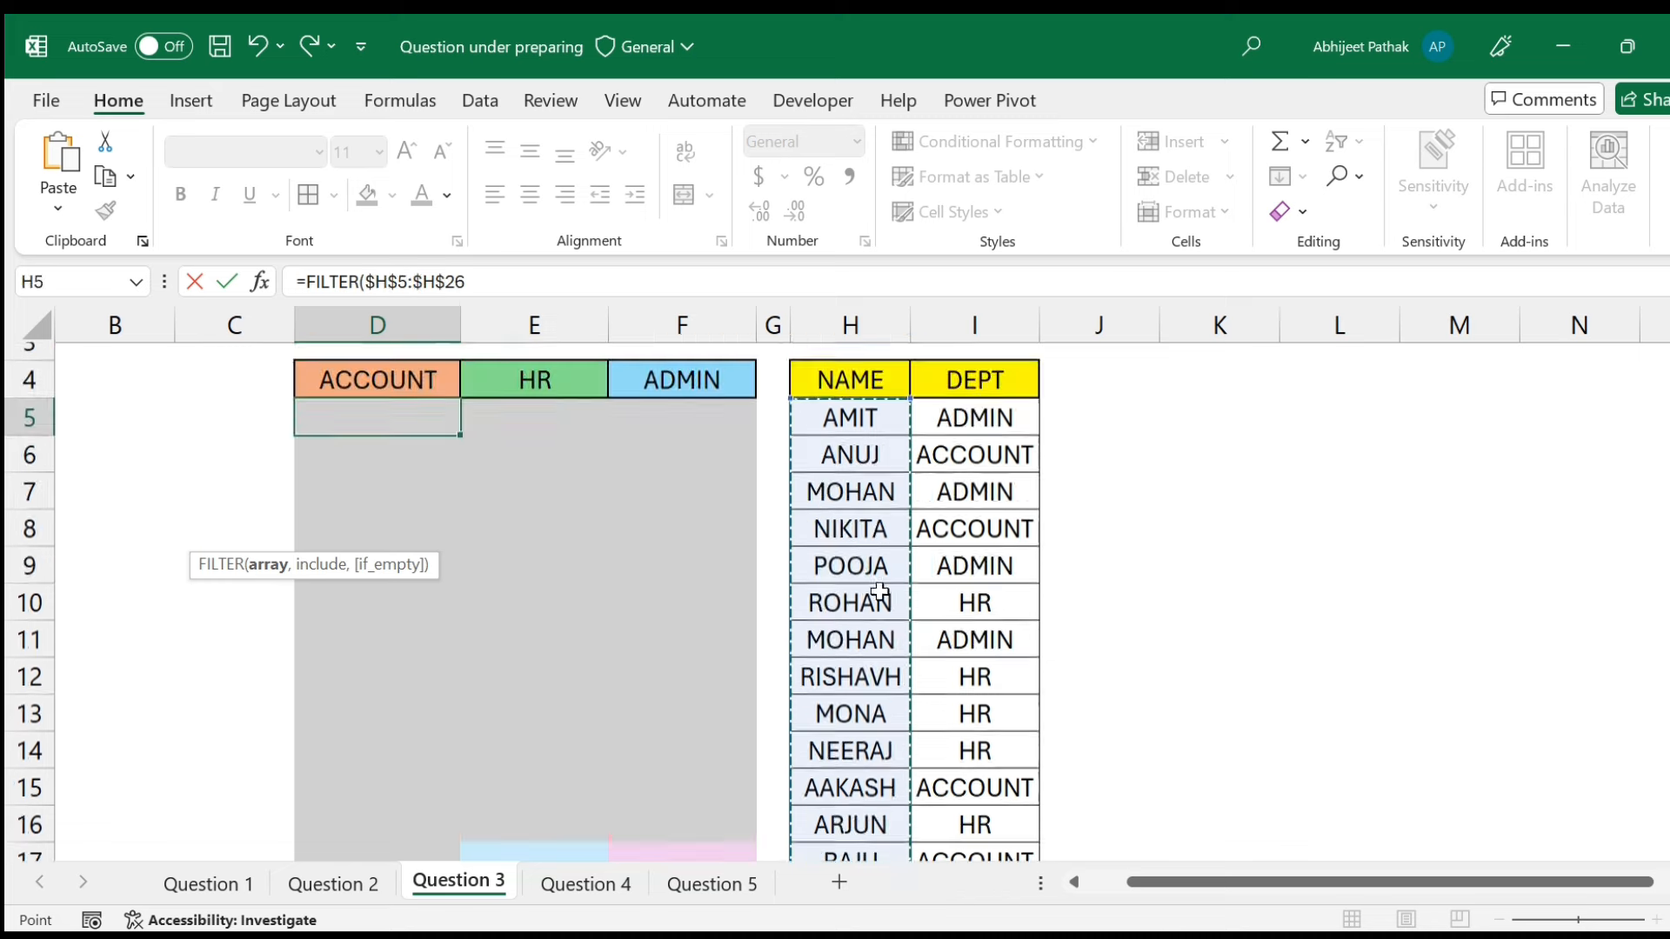
pyautogui.scroll(1, 879, 591)
pyautogui.write(',')
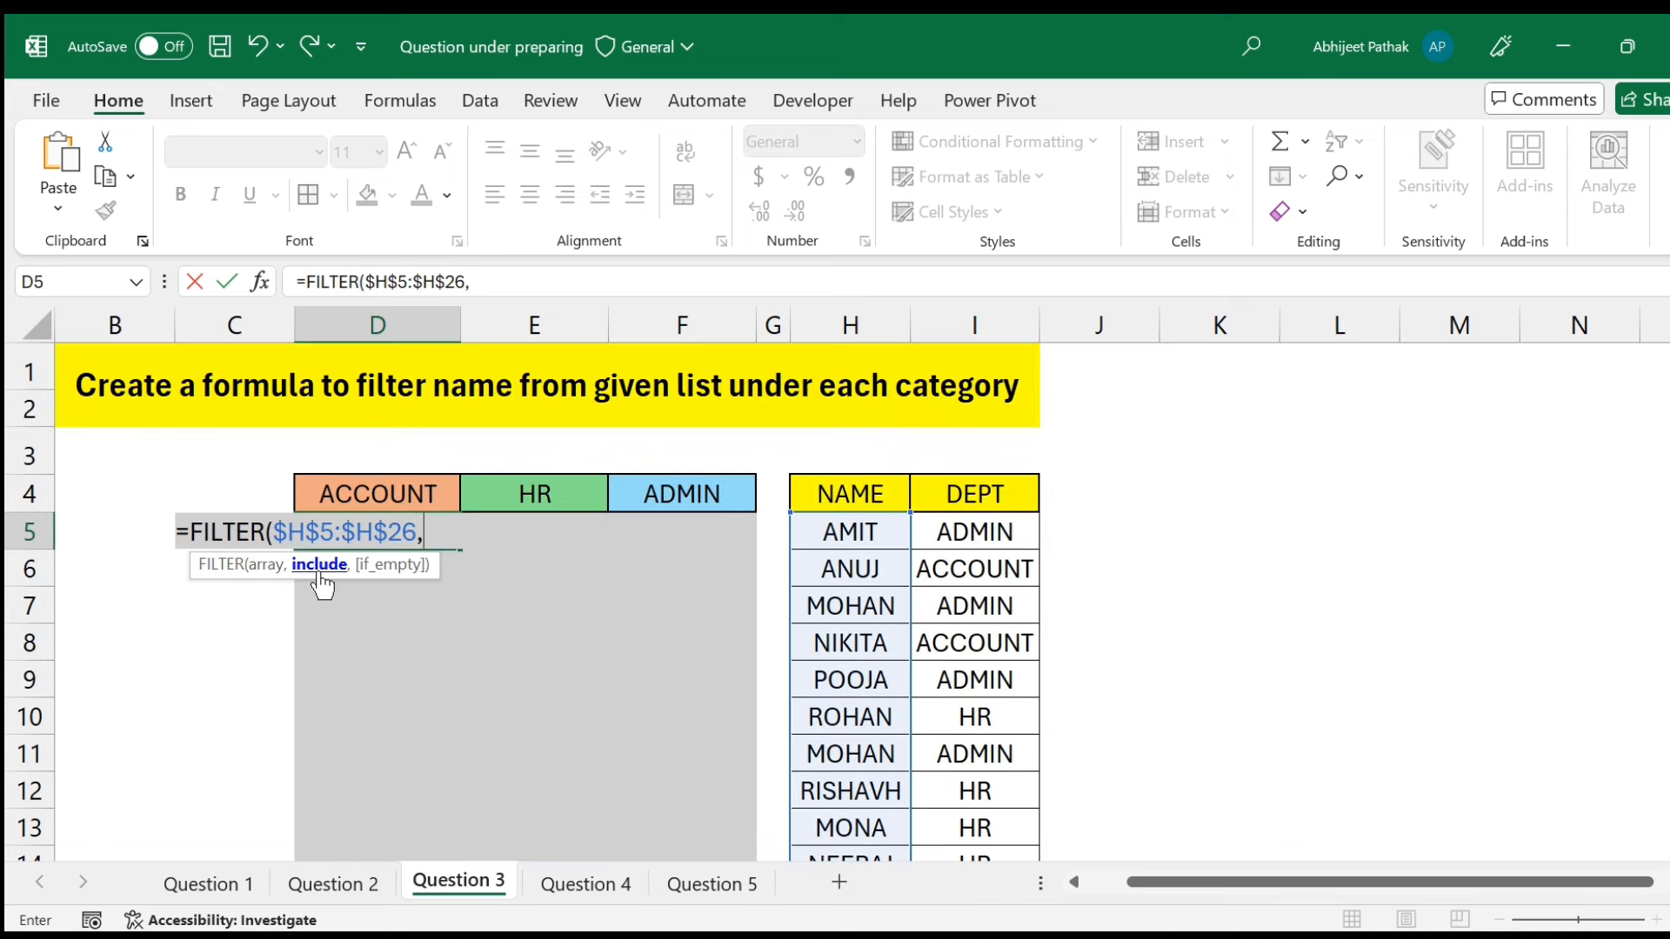
# Complete the FILTER formula in D5 with the include condition $I$5:$I$26=D4.
pyautogui.click(981, 531)
pyautogui.hotkey('ctrl', 'shift', 'Down')
pyautogui.press('F4')
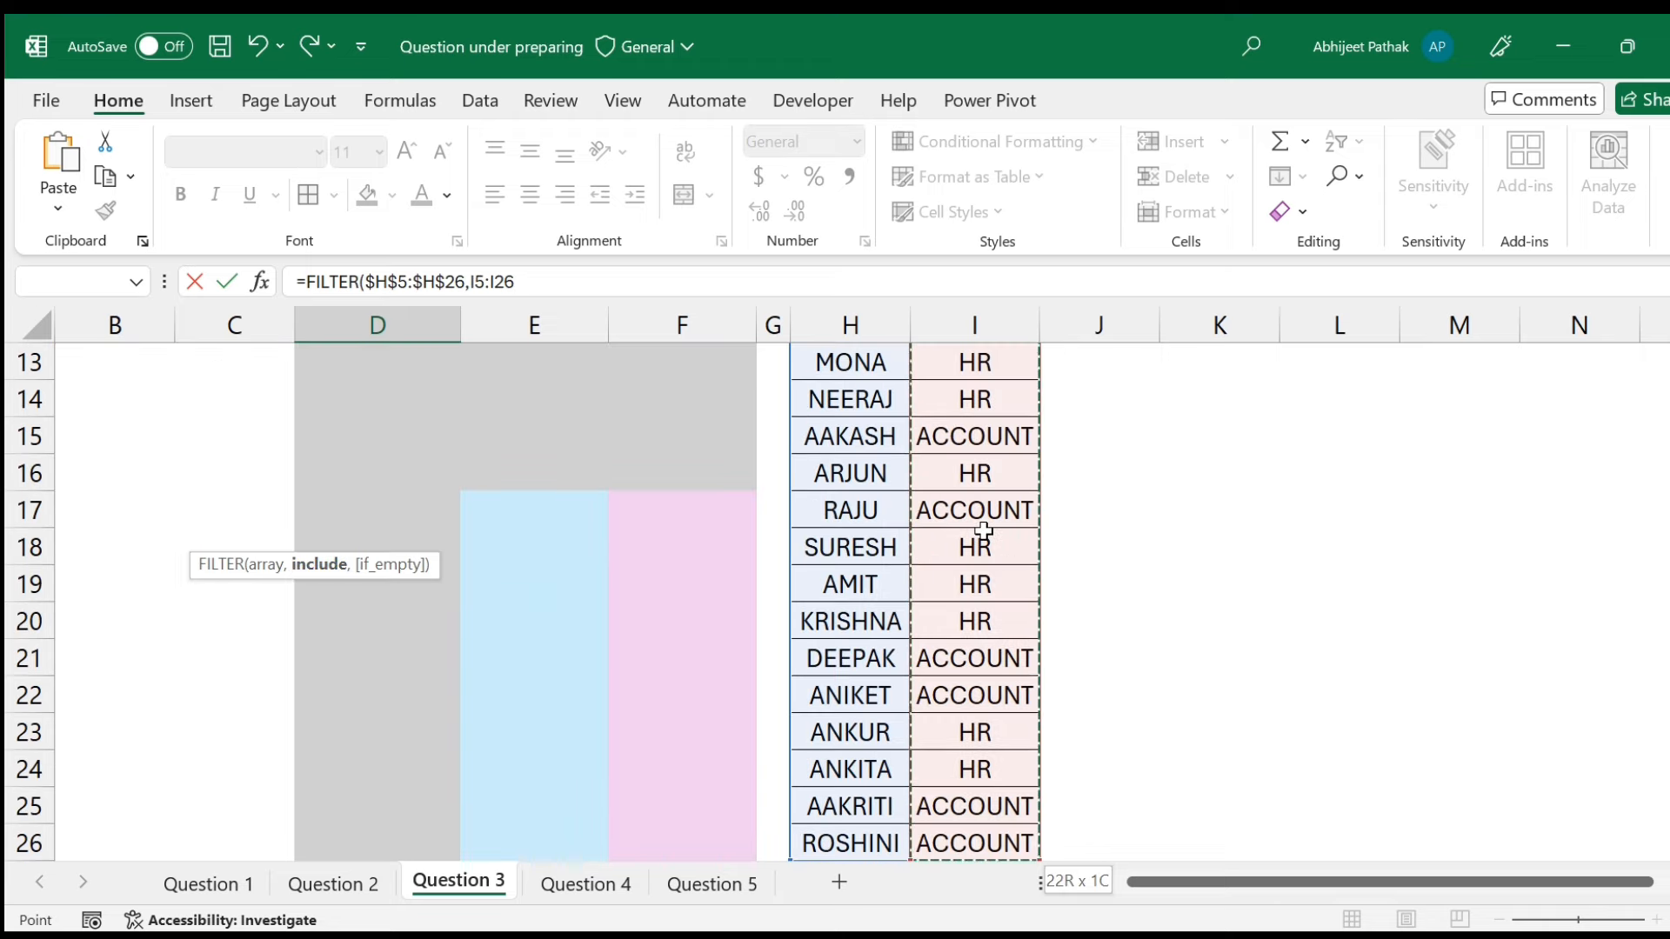
pyautogui.scroll(4, 980, 531)
pyautogui.write('=')
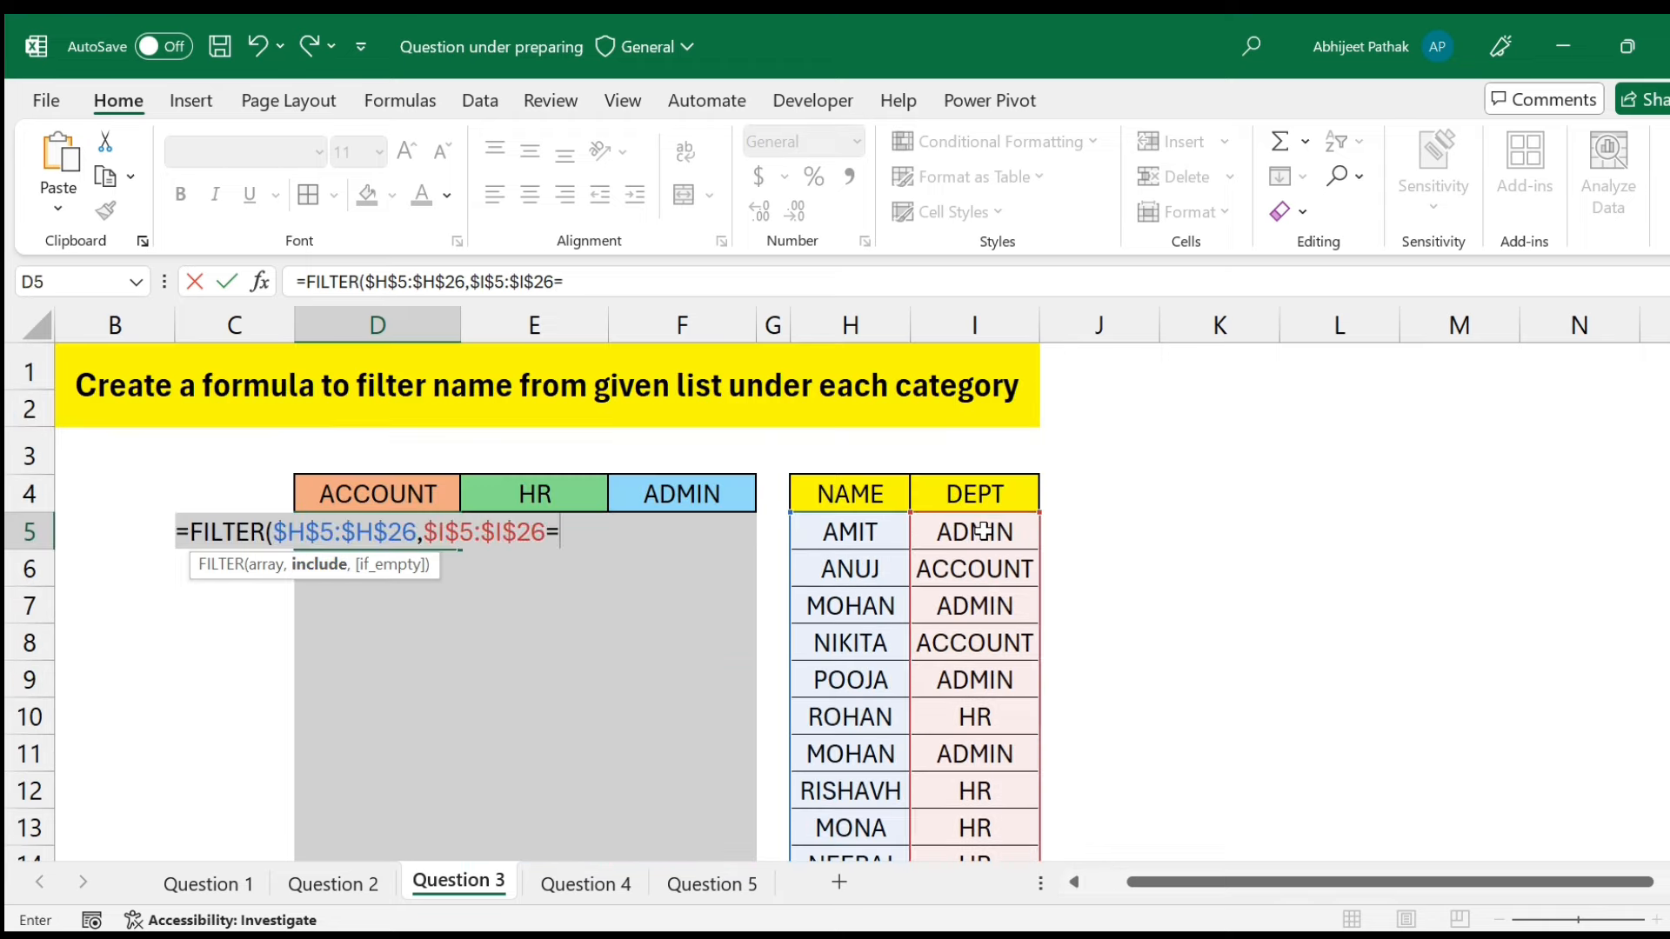
pyautogui.click(394, 490)
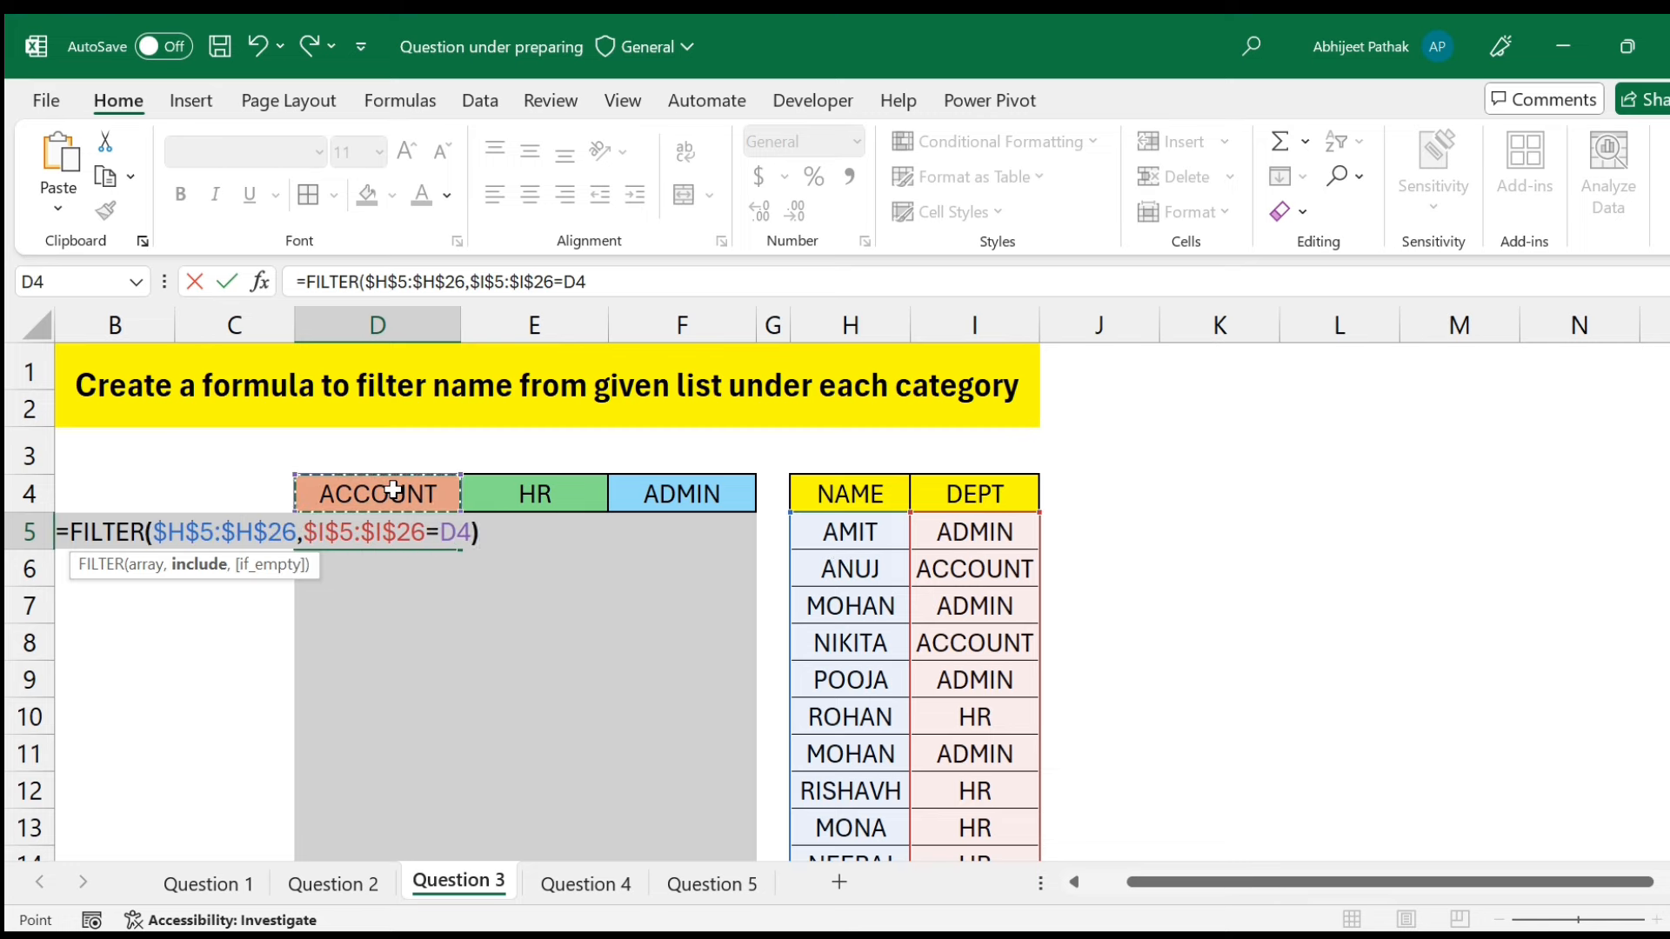
pyautogui.press('Return')
# Fill the FILTER formula from D5 across to F5 for the HR and ADMIN columns, and reselect D5.
pyautogui.click(410, 527)
pyautogui.moveTo(460, 549); pyautogui.dragTo(714, 550)
pyautogui.click(880, 537)
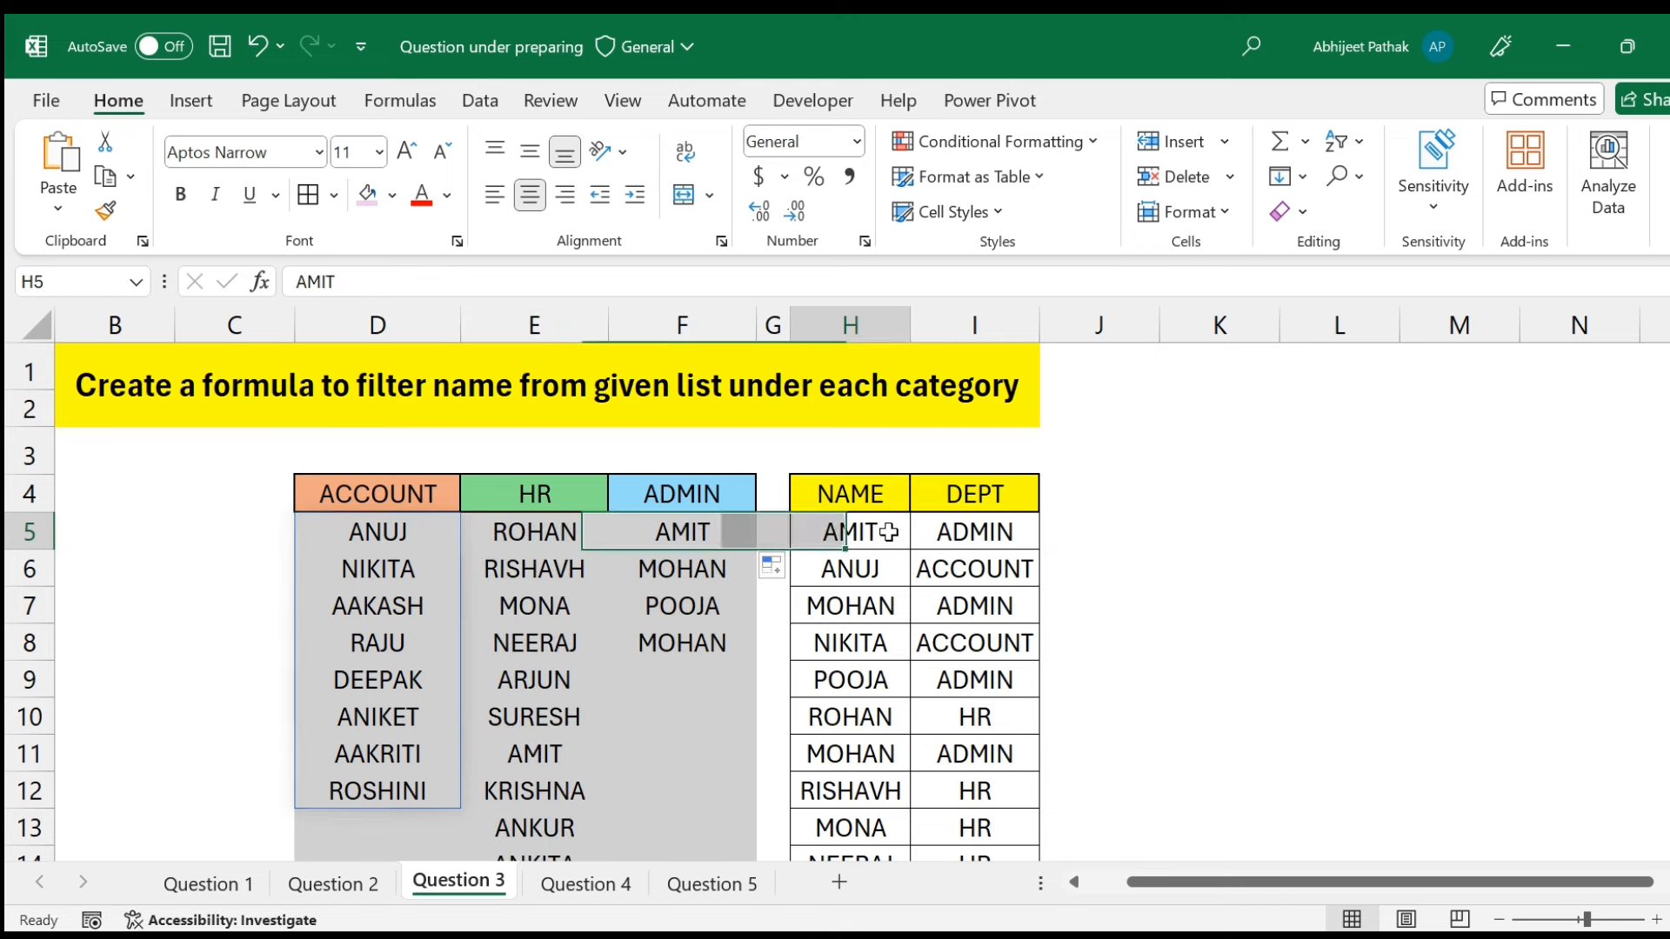
pyautogui.click(383, 531)
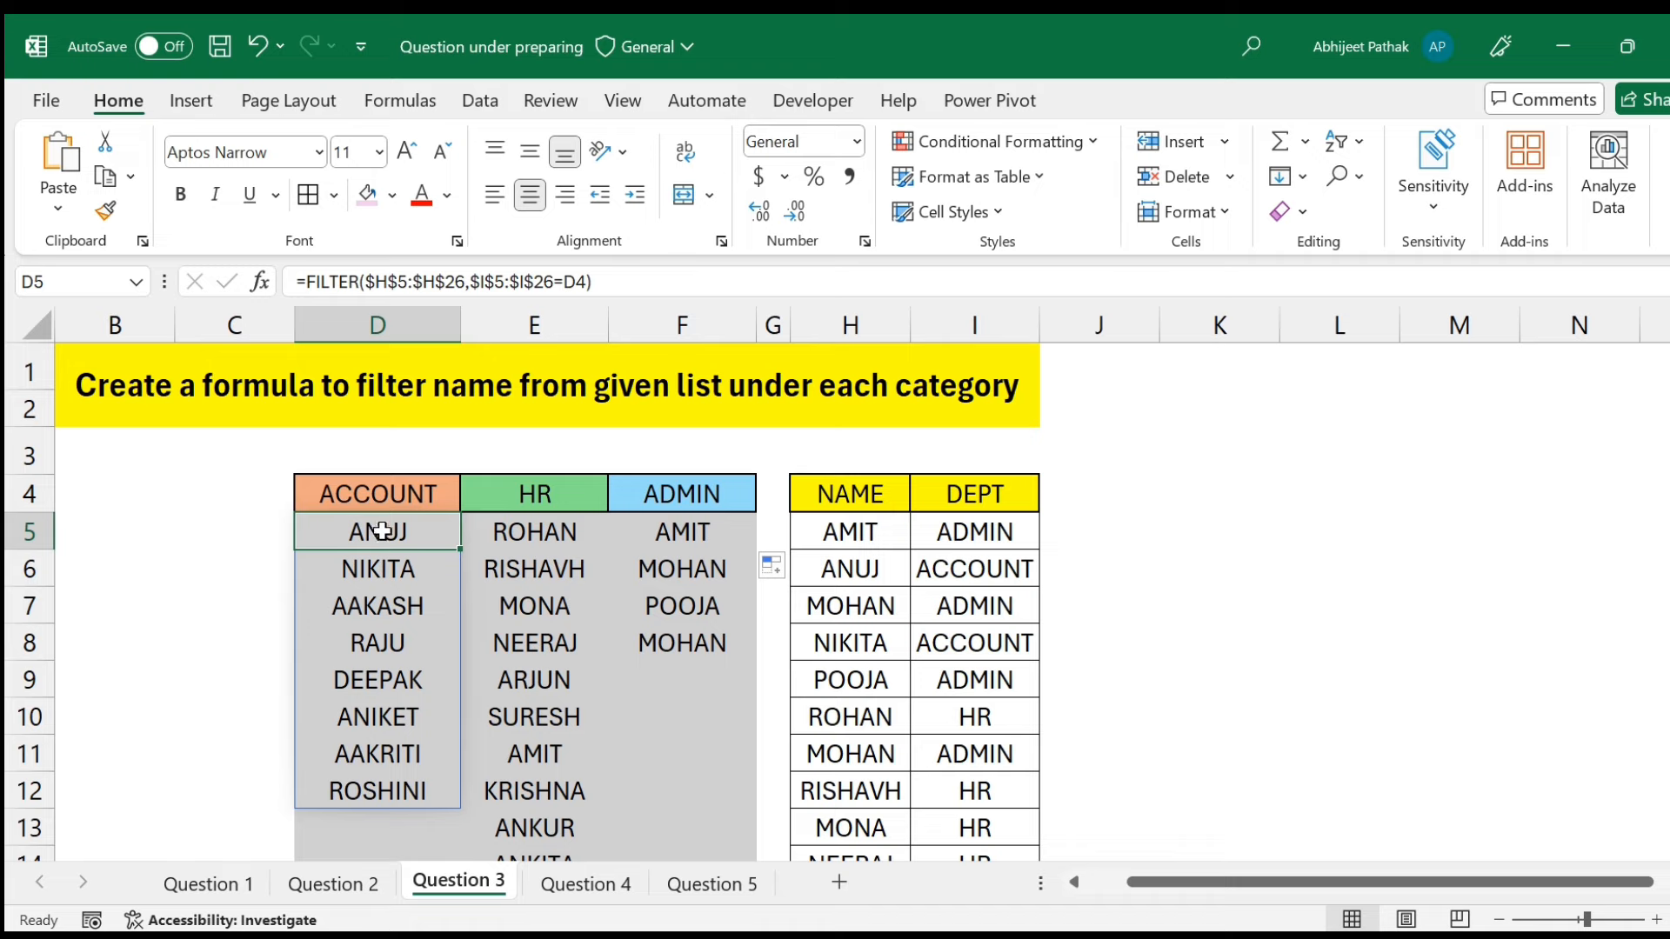
# Look back at the Question 1 and Question 2 sheets, and return to Question 3.
pyautogui.click(198, 887)
pyautogui.click(334, 883)
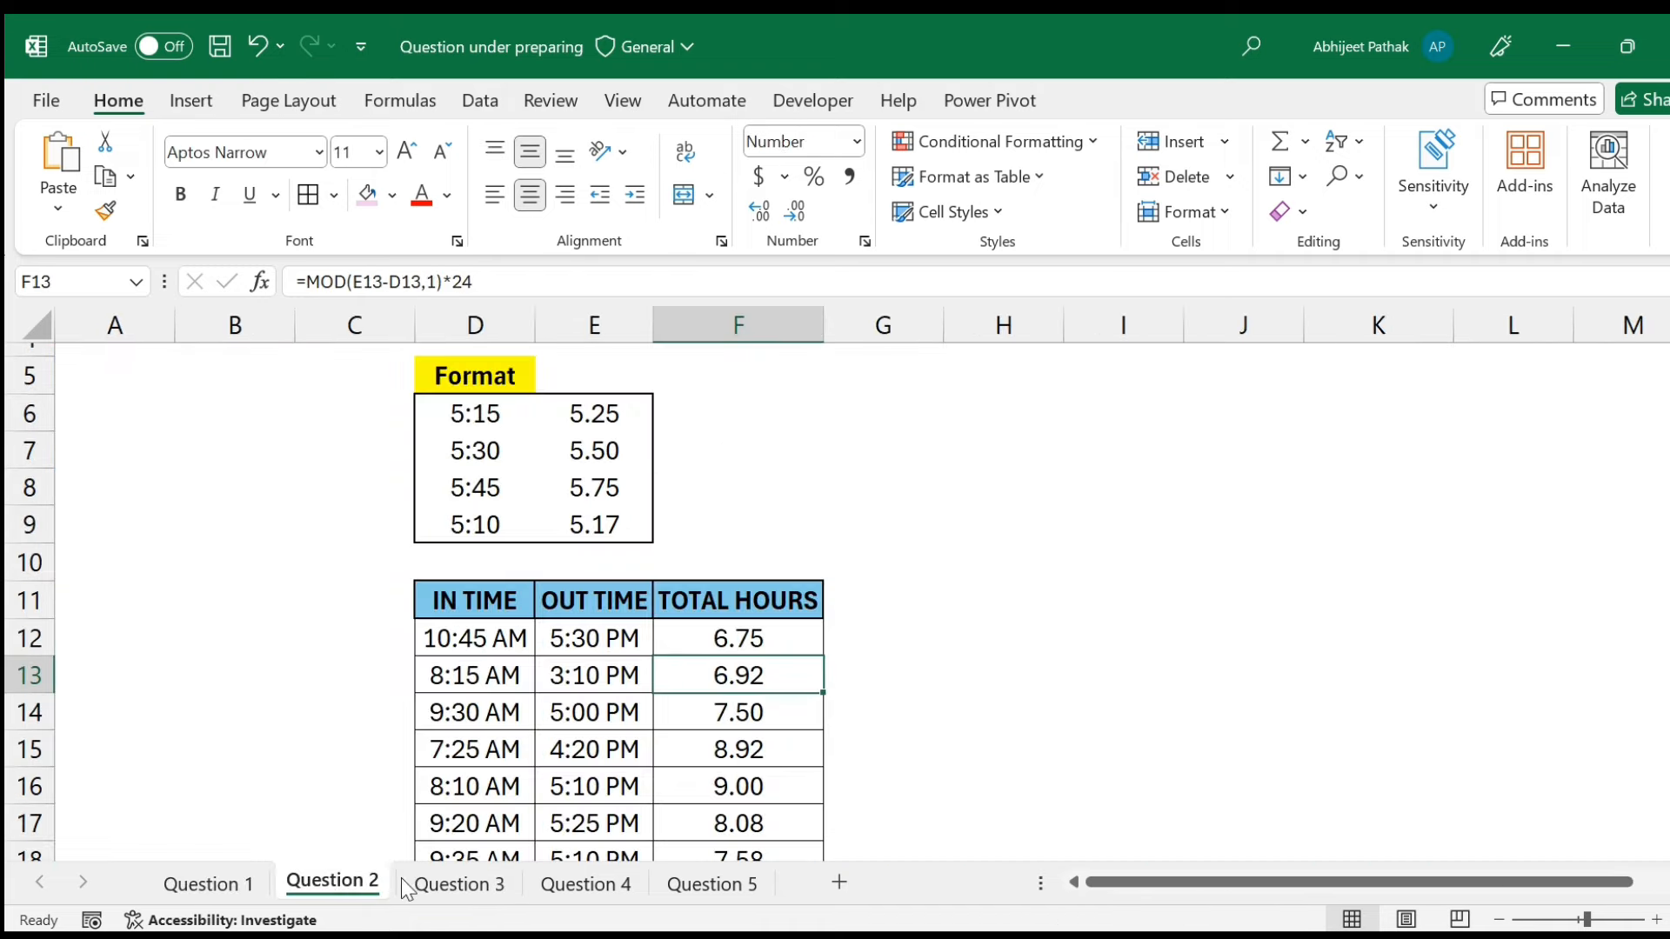
pyautogui.click(446, 885)
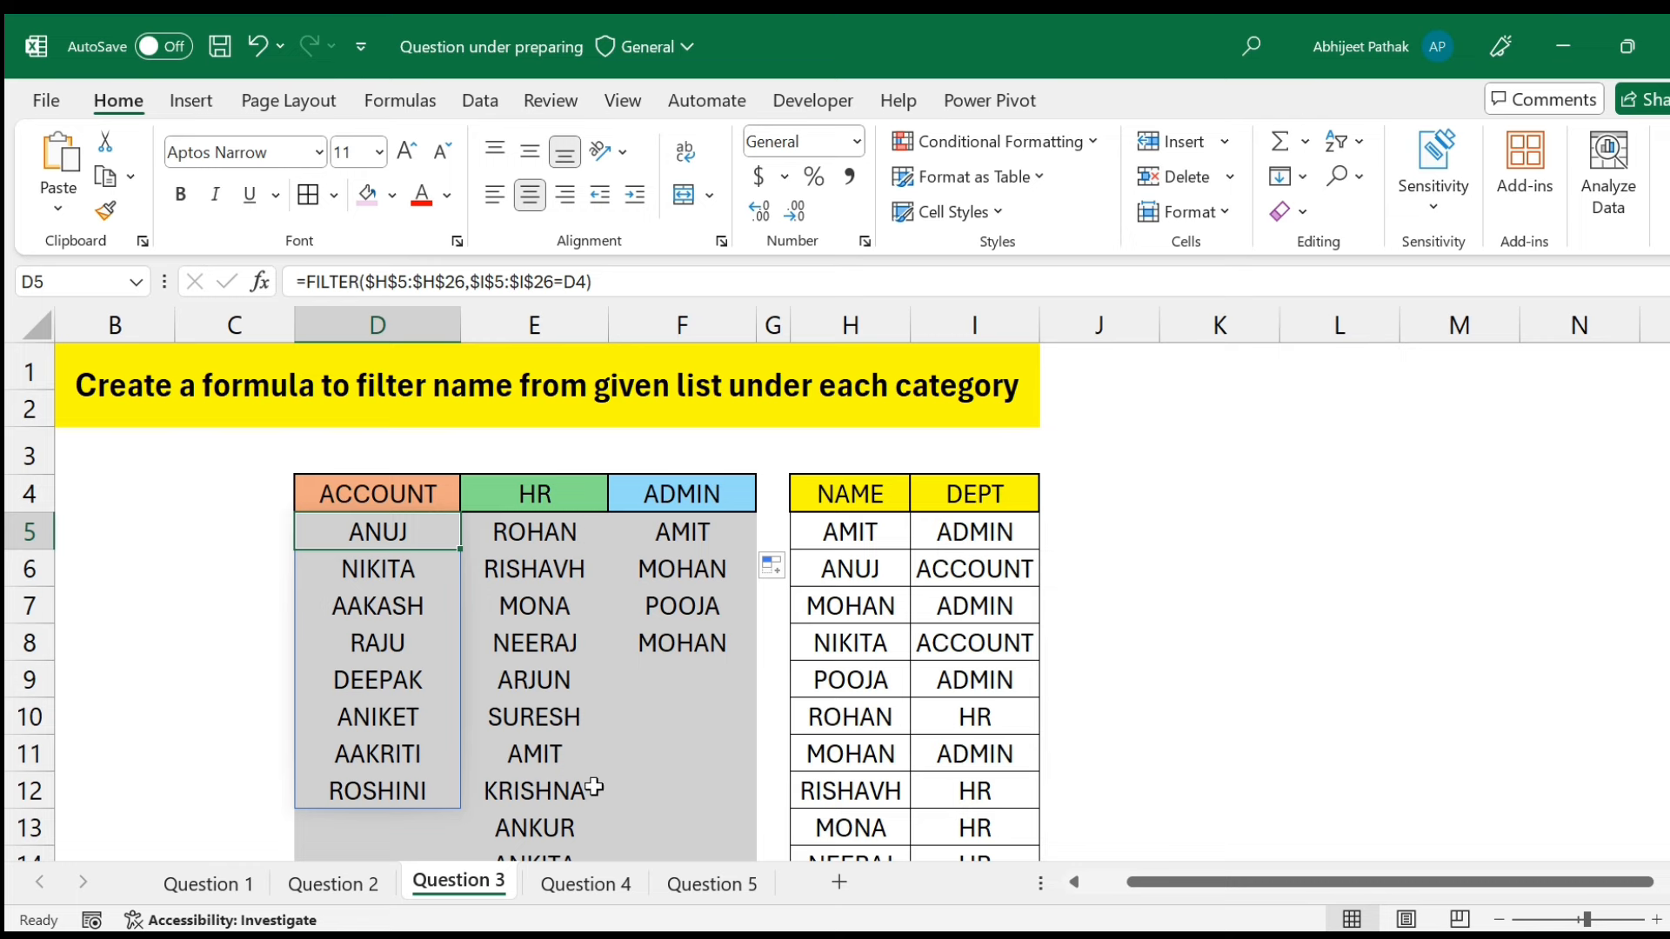
# Open the Question 4 sheet and examine the indent number, STATUS and DATE columns against the row-highlighting task.
pyautogui.click(585, 883)
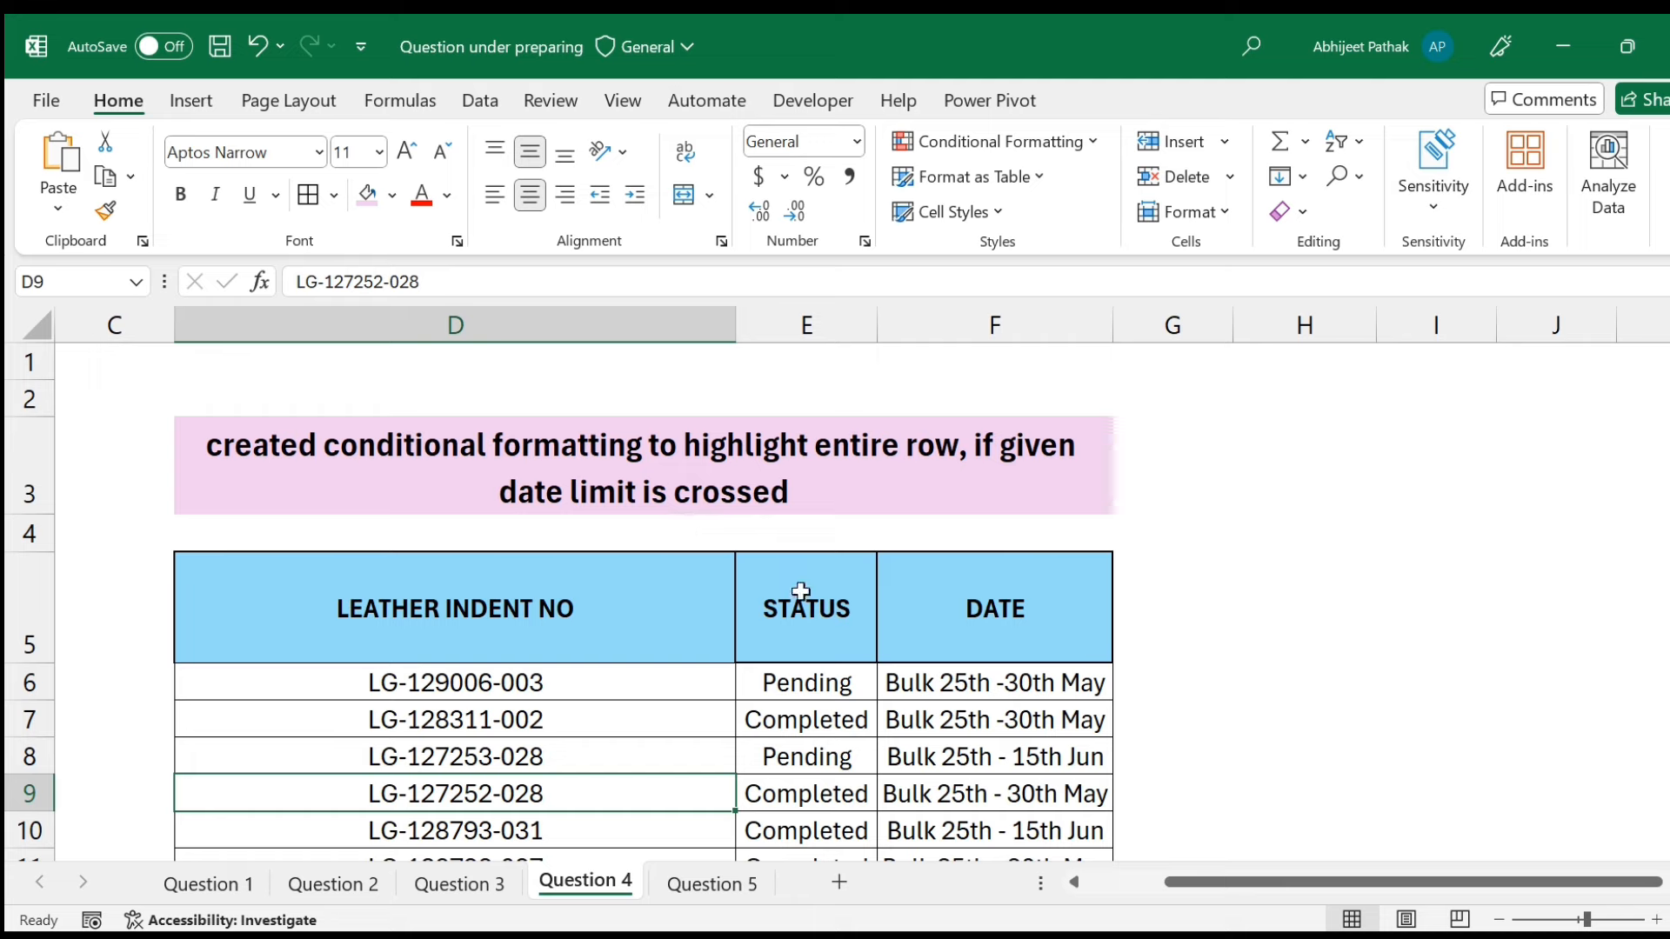
pyautogui.scroll(-2, 961, 609)
pyautogui.click(963, 572)
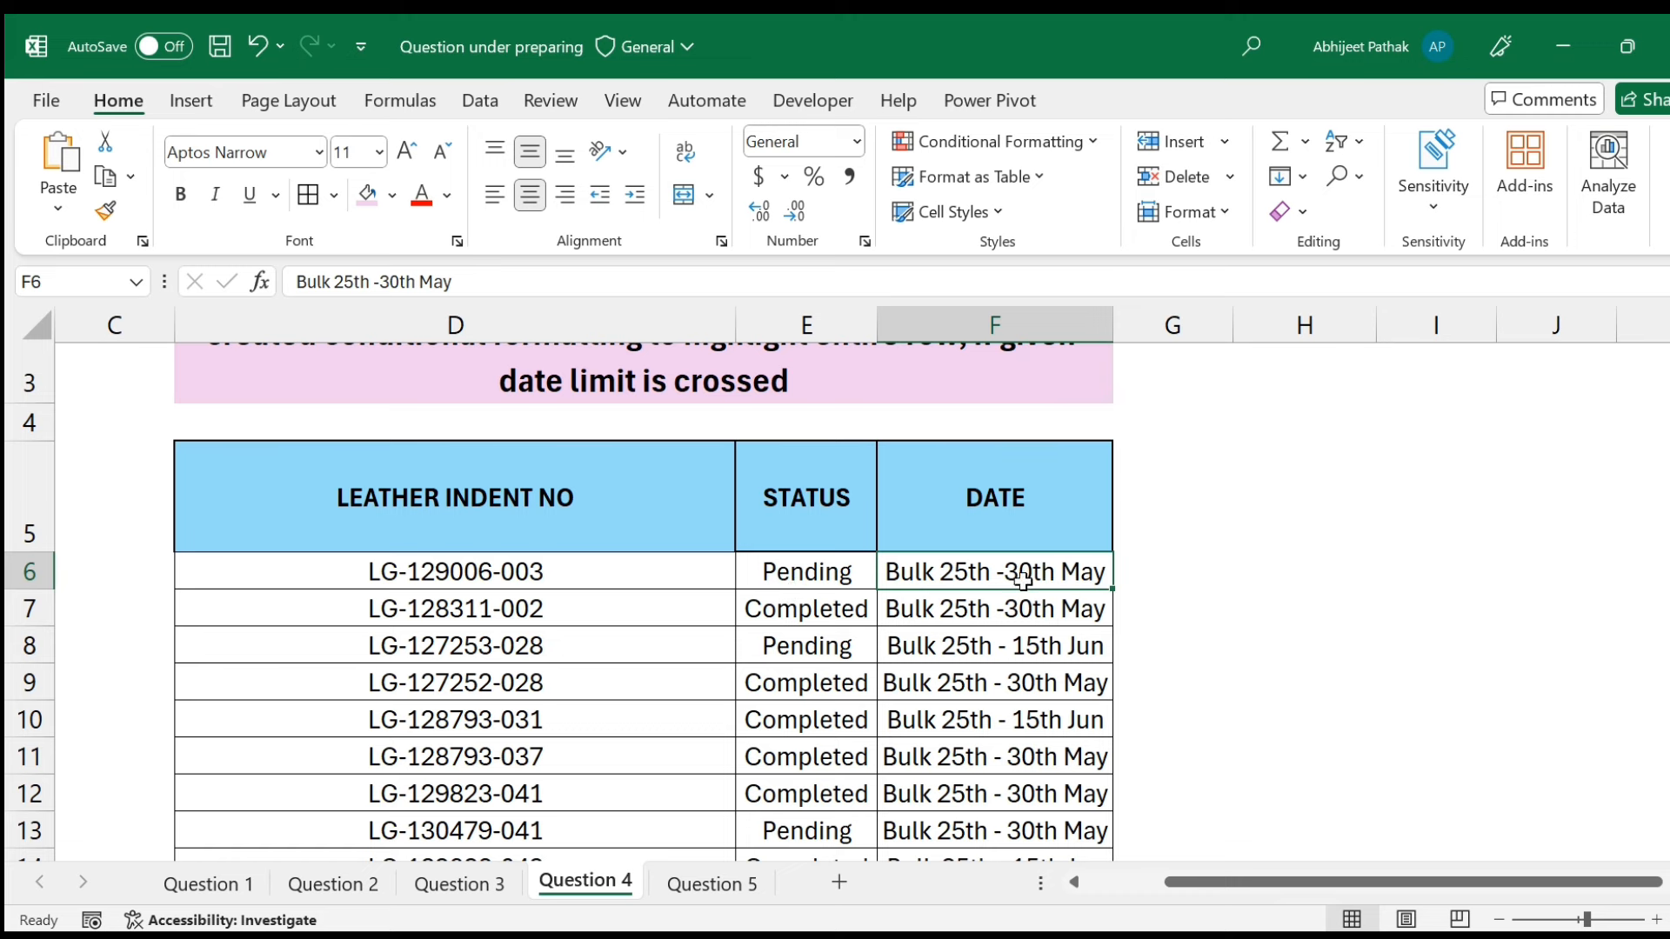
pyautogui.moveTo(557, 648); pyautogui.dragTo(807, 645)
pyautogui.moveTo(907, 635); pyautogui.dragTo(904, 639)
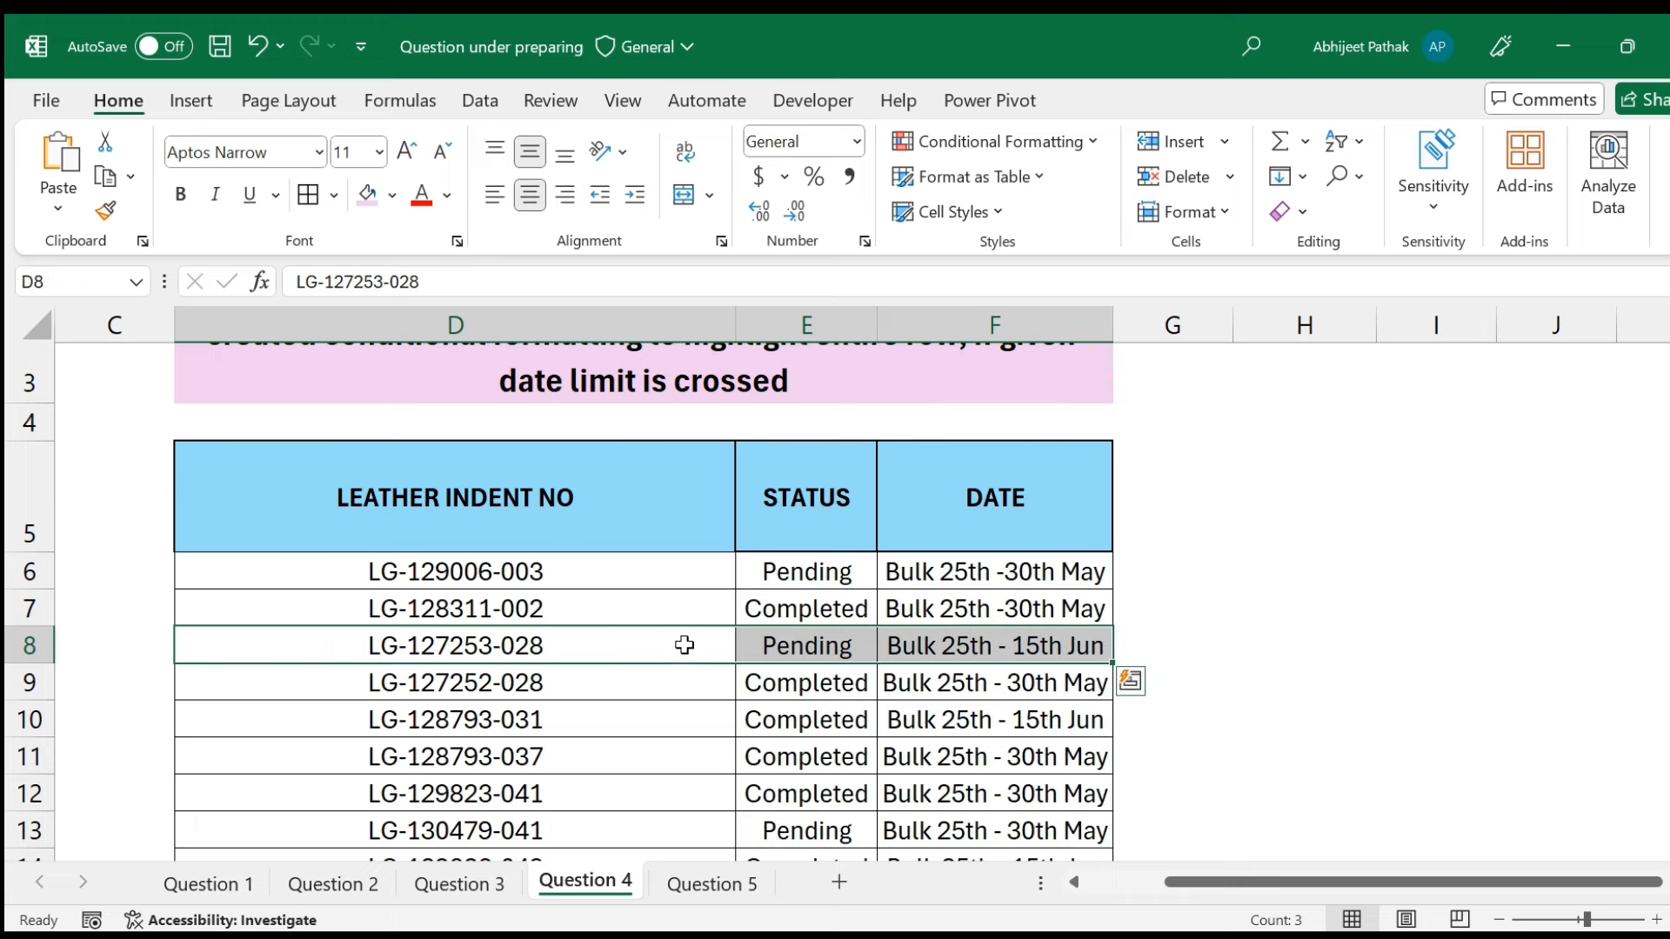
pyautogui.scroll(-1, 753, 750)
pyautogui.scroll(-1, 753, 749)
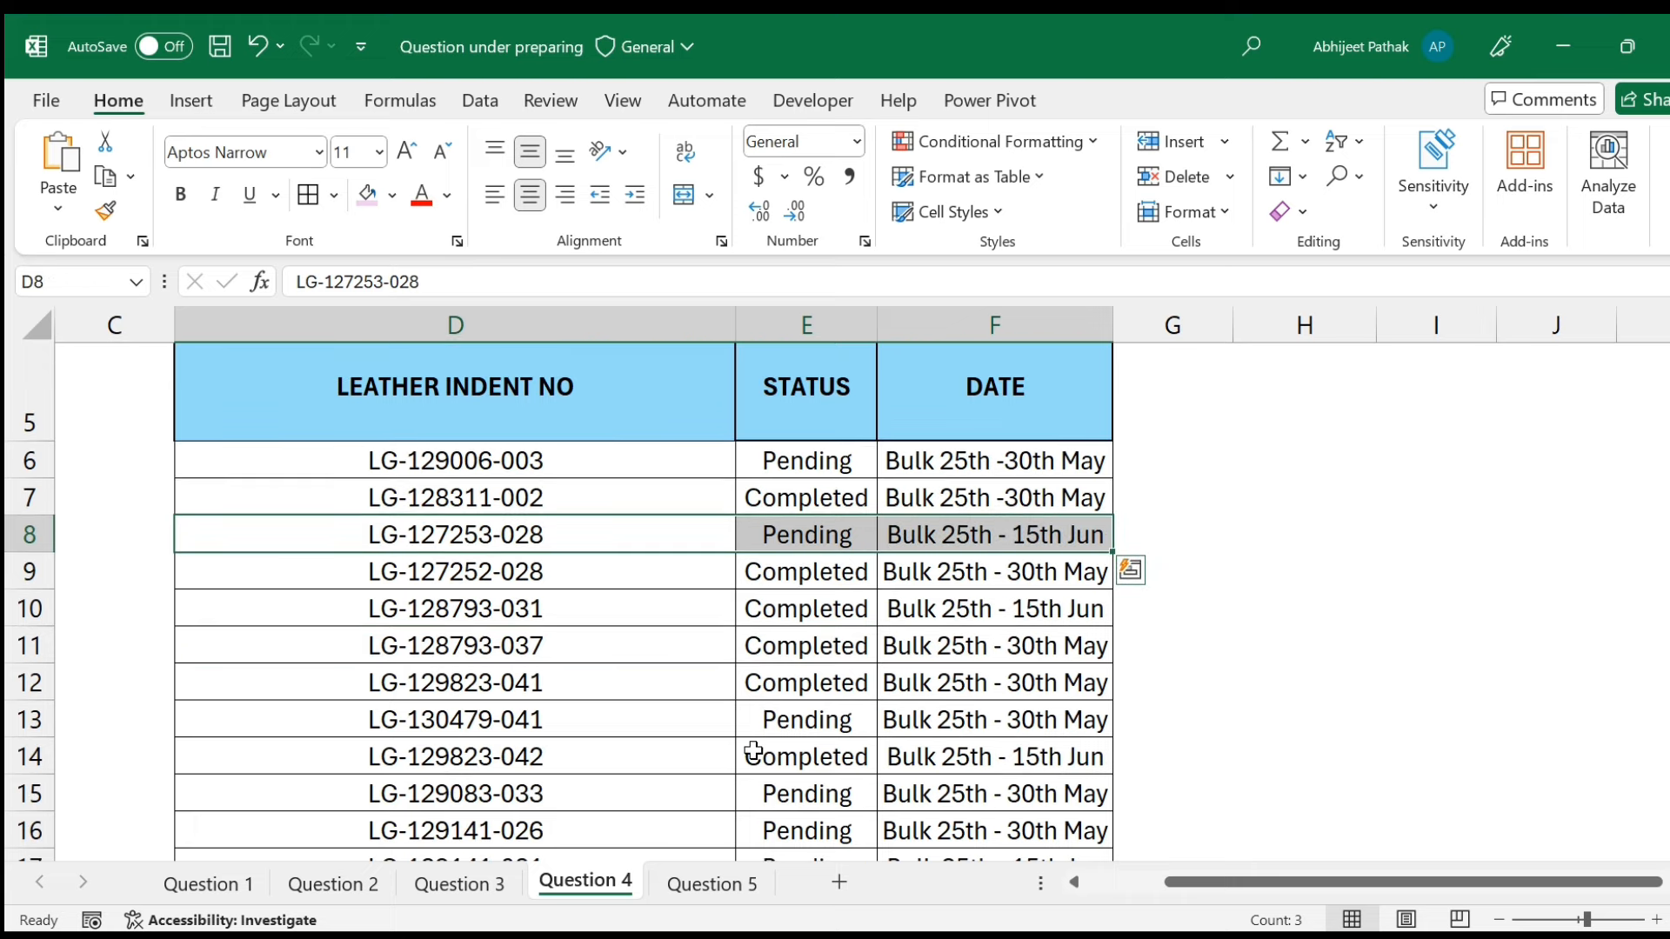
pyautogui.scroll(2, 753, 750)
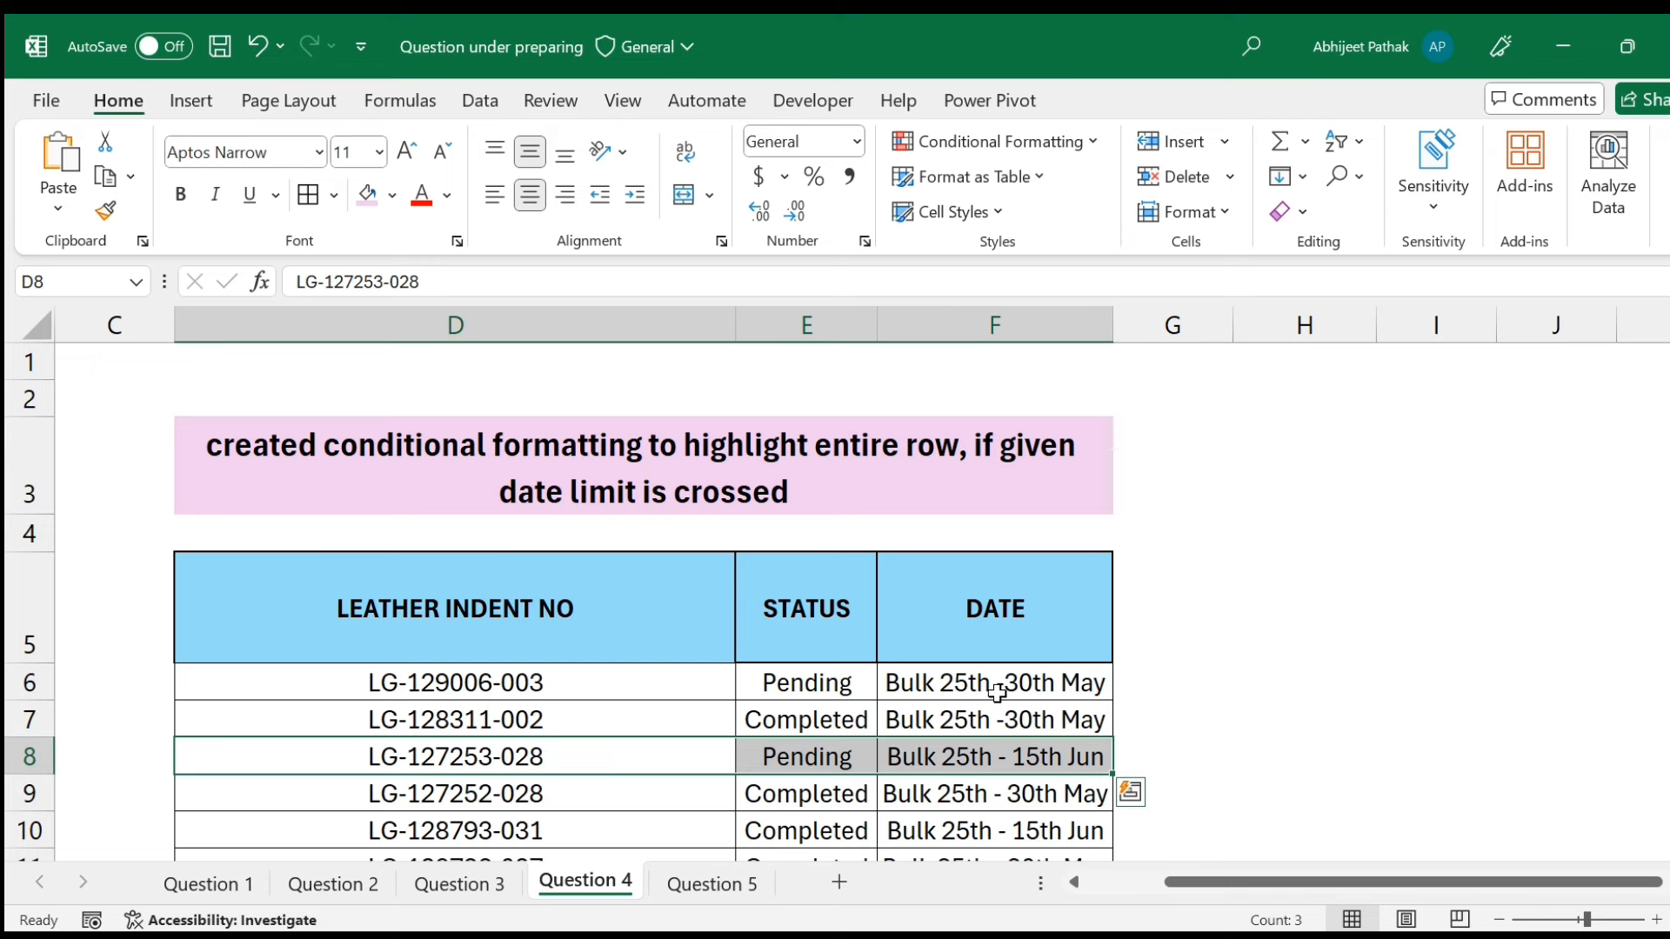
pyautogui.click(508, 687)
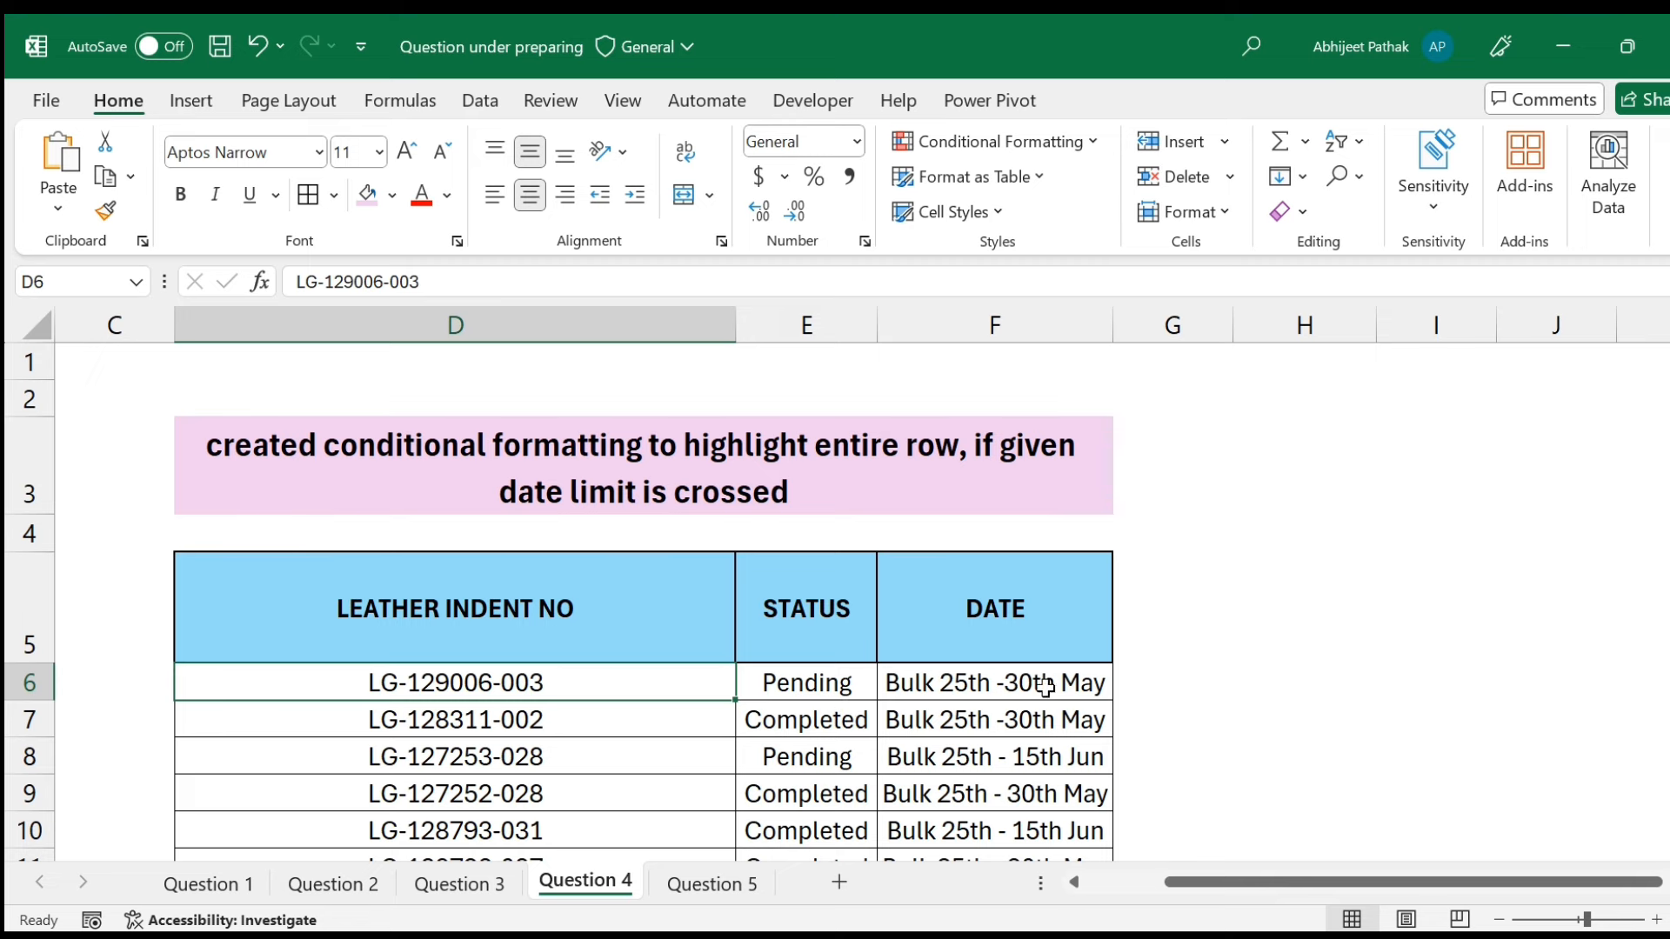
pyautogui.click(1181, 680)
pyautogui.click(1253, 684)
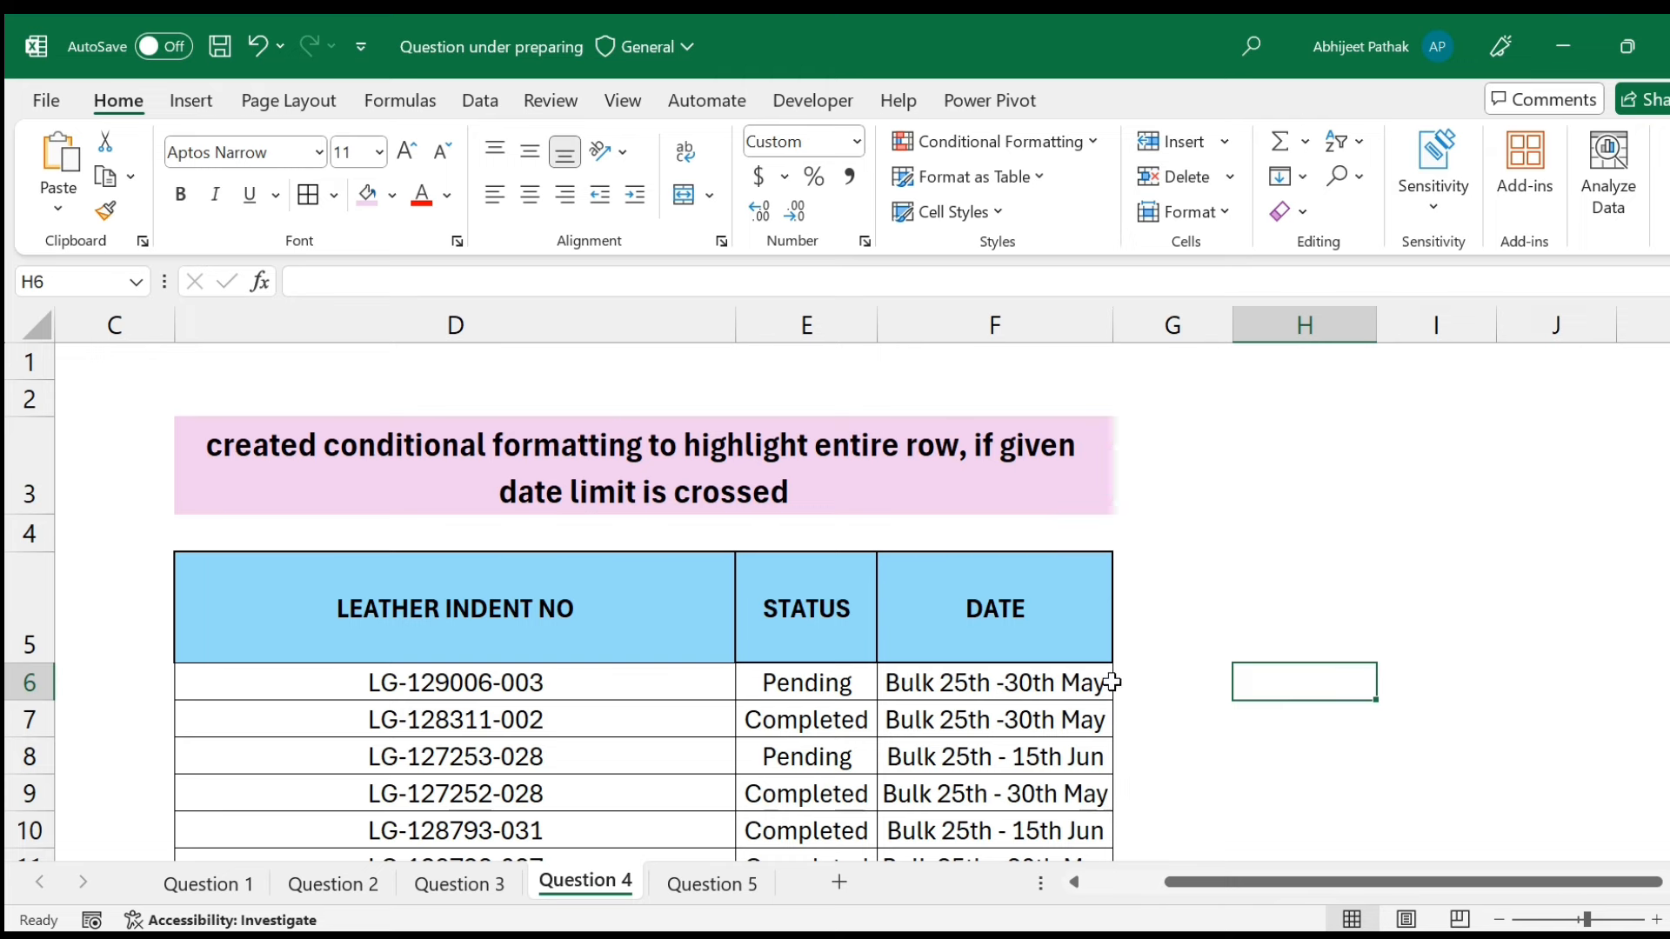
pyautogui.click(992, 684)
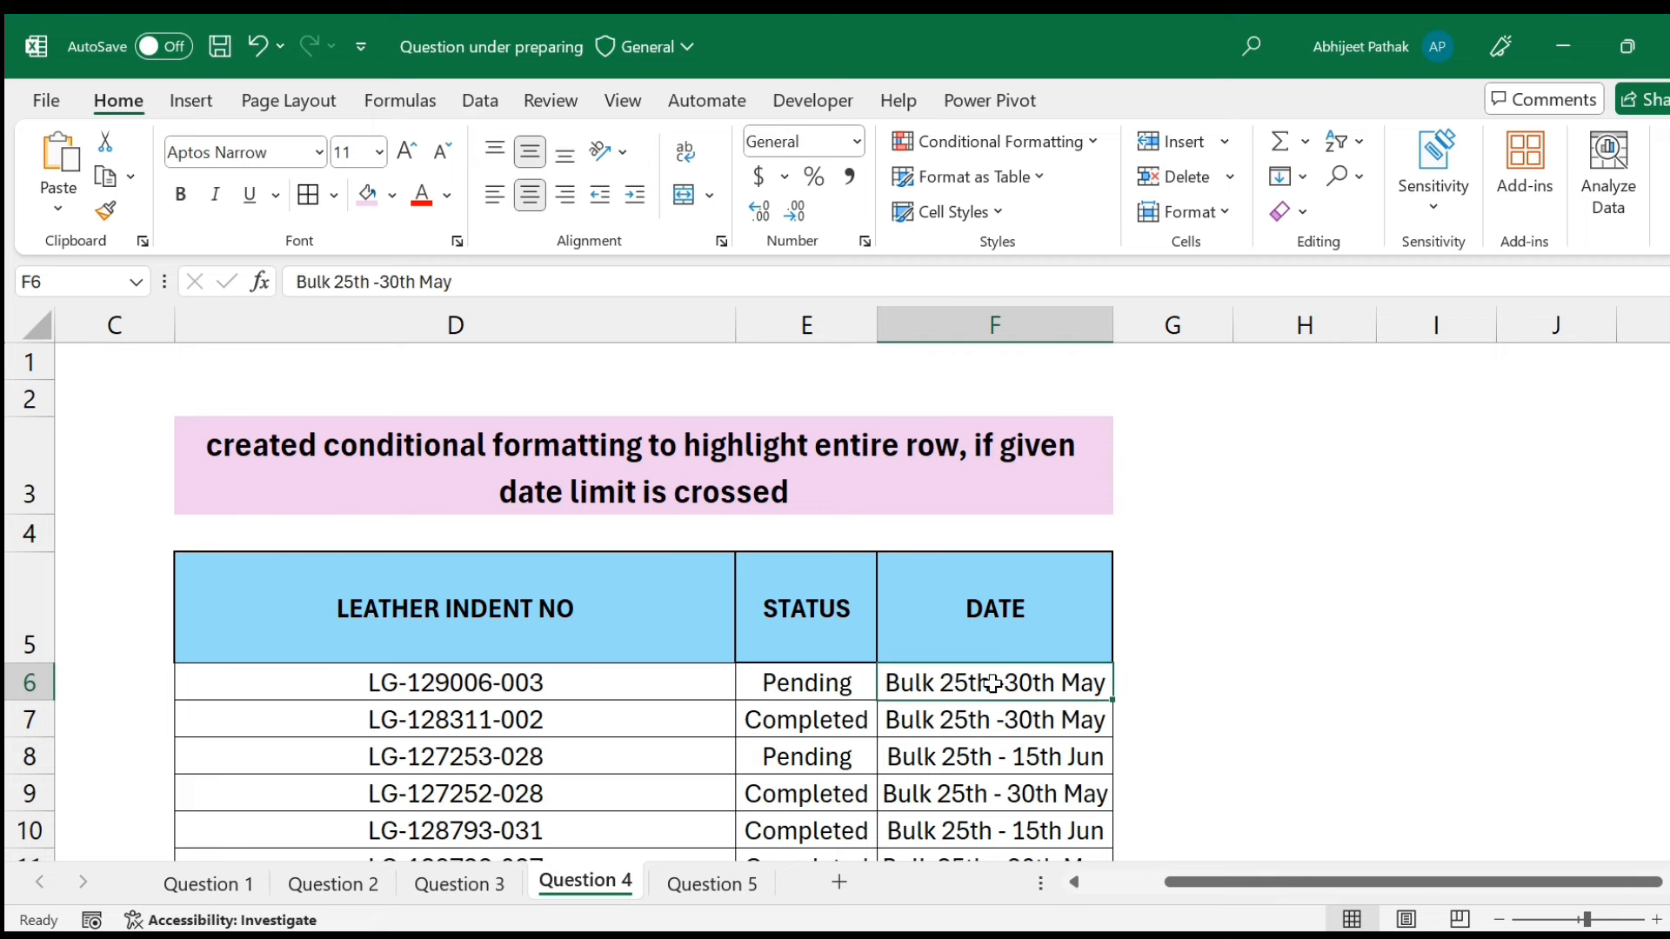
# Start a DATE formula in H6 with 2024 as the year argument.
pyautogui.click(1203, 682)
pyautogui.click(1310, 677)
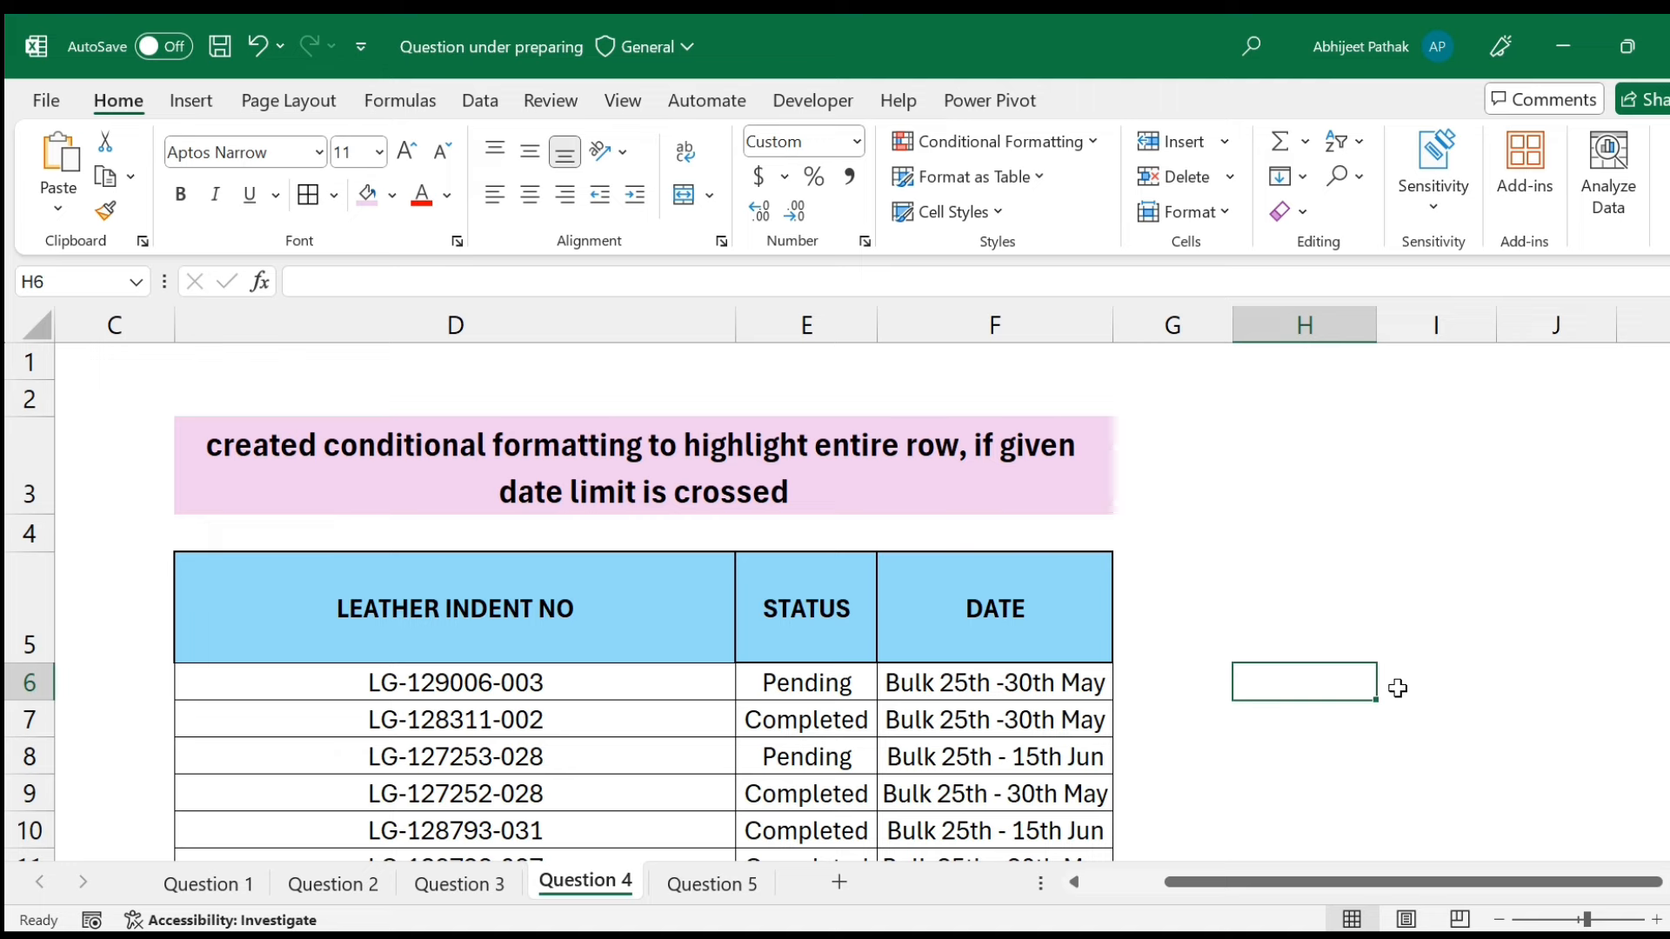
pyautogui.write('=da')
pyautogui.press('Tab')
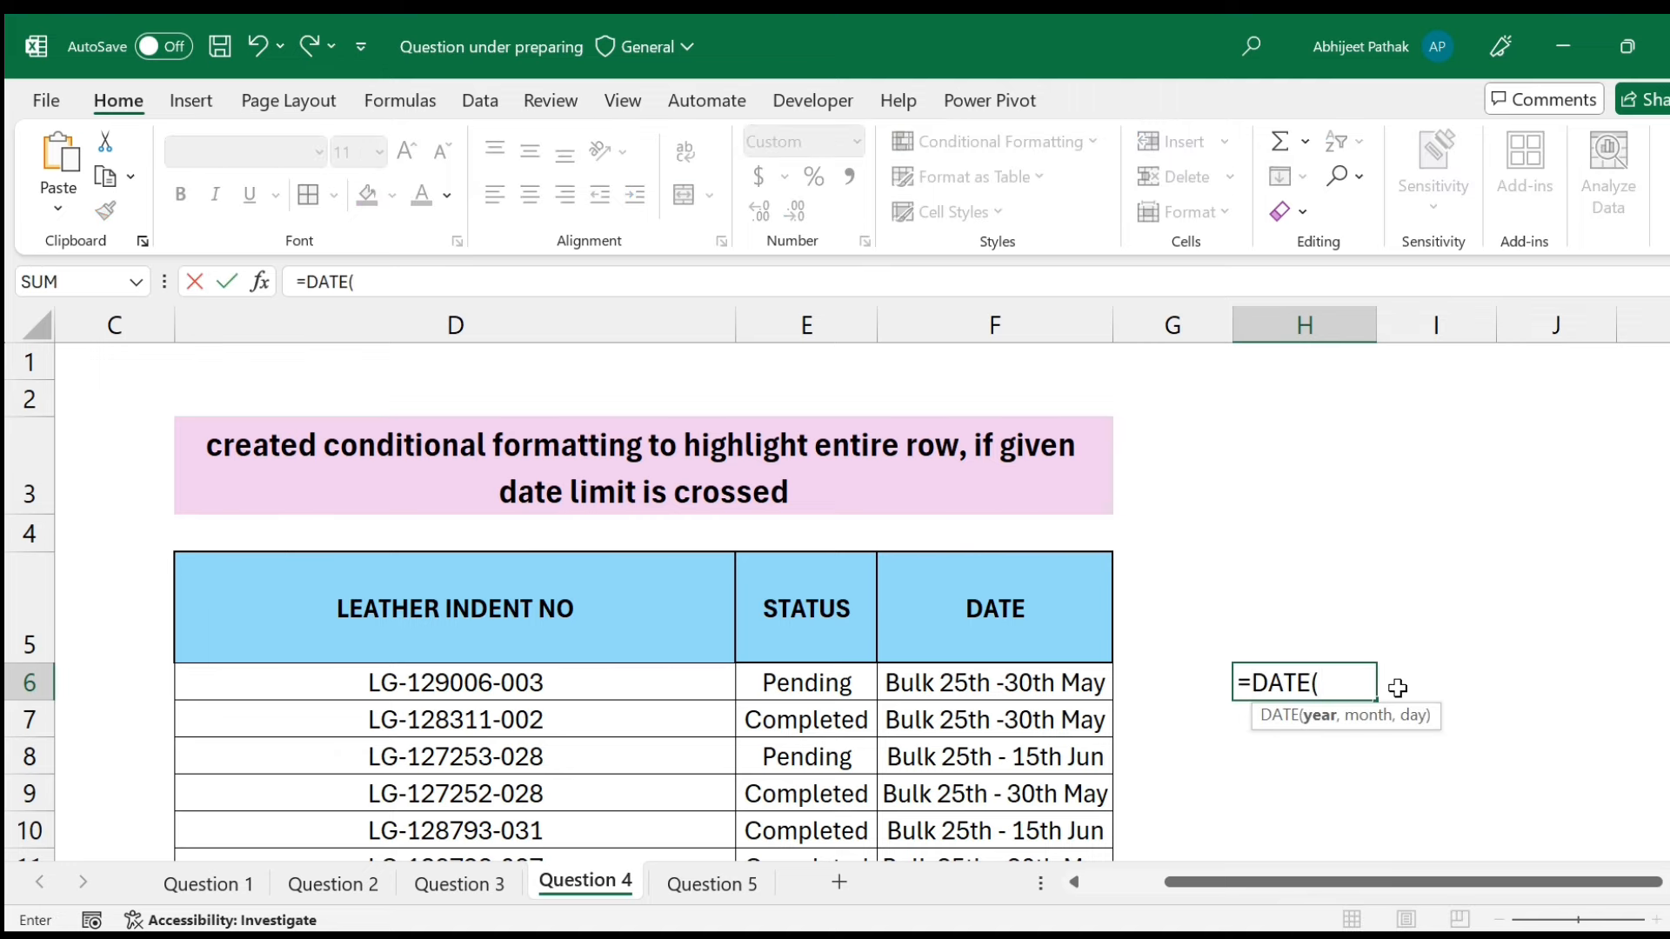
pyautogui.write('2024,')
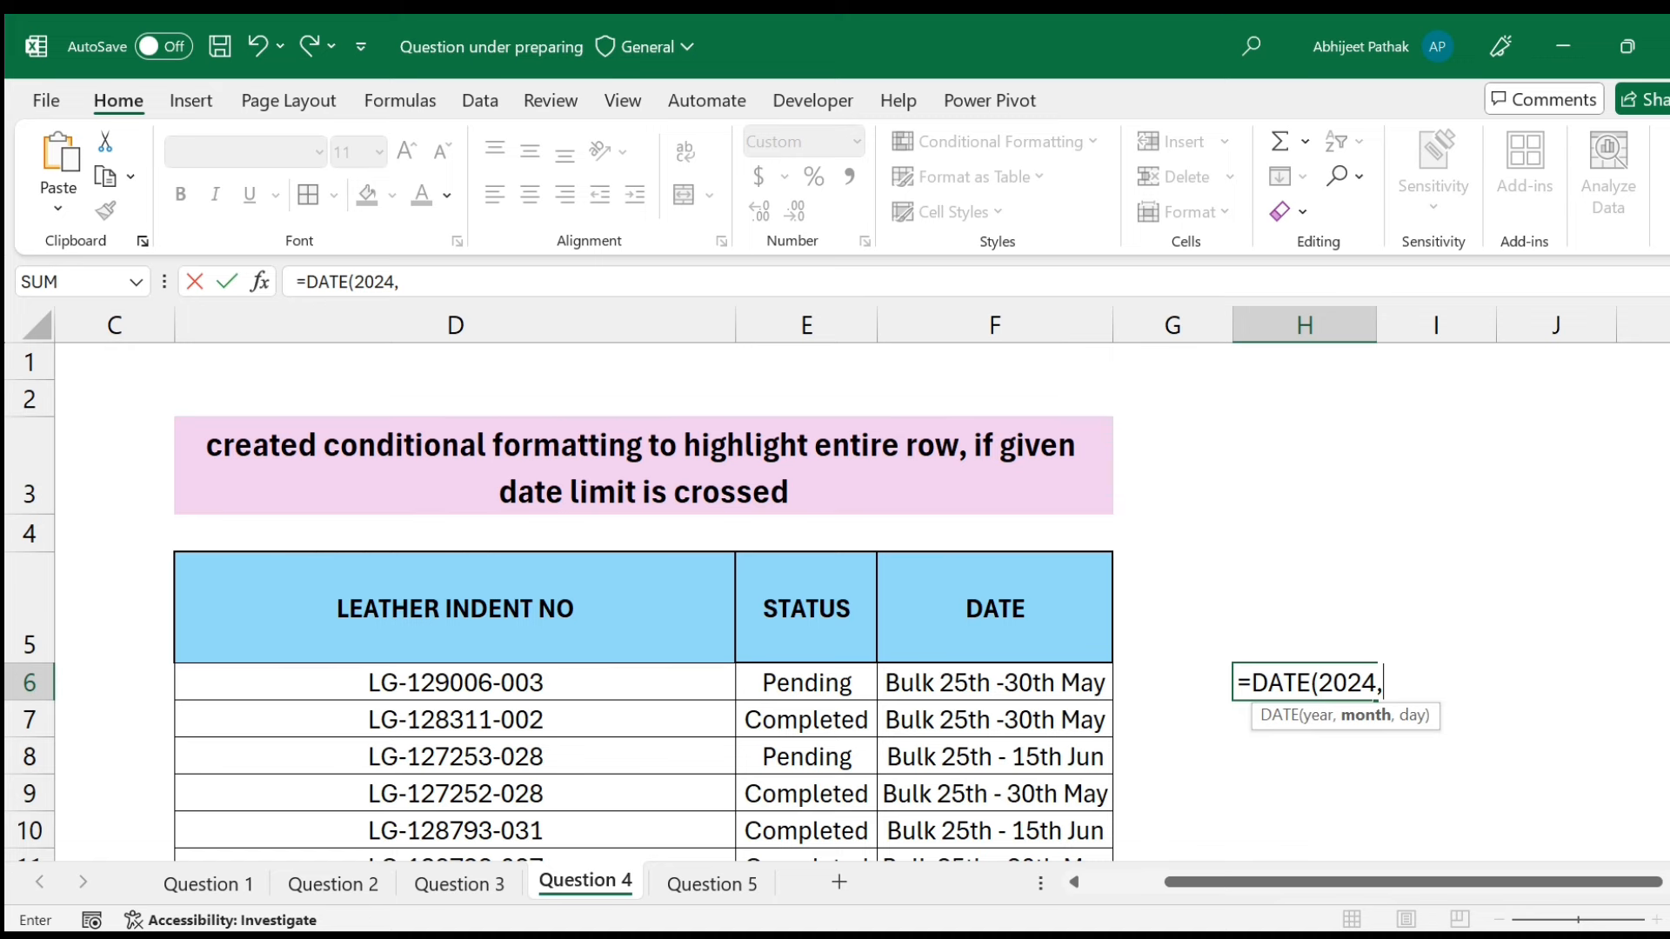
# Enter TEXTAFTER(F6,"-") as the month argument in H6, evaluate that part in place, and restore the formula text.
pyautogui.write('te')
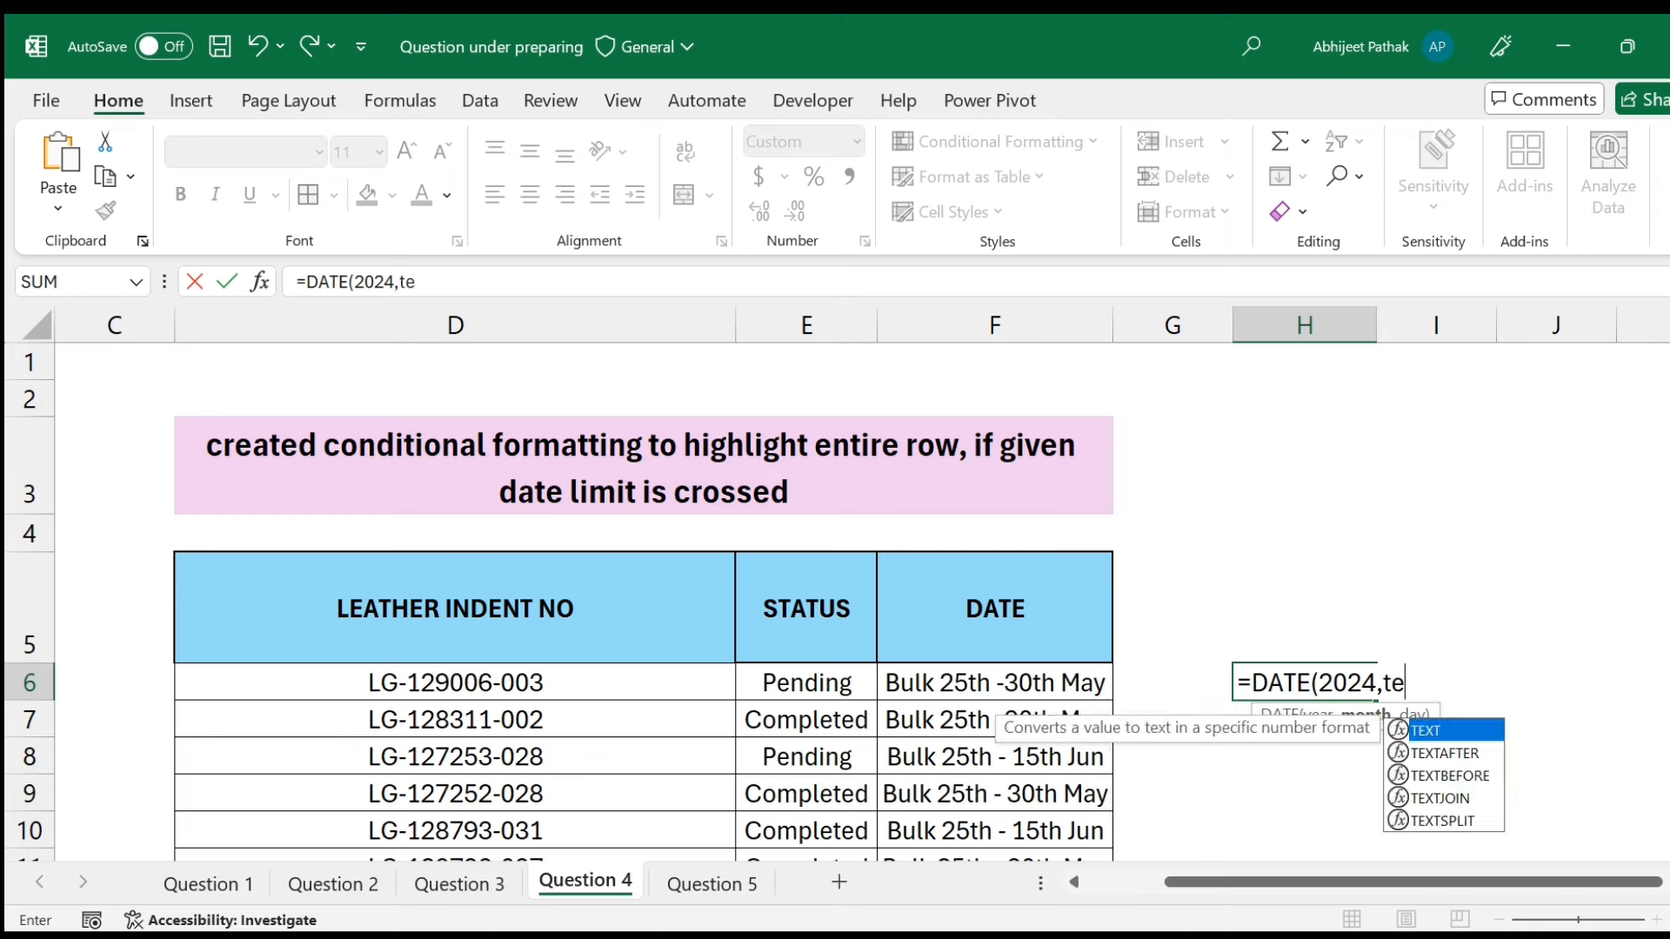
pyautogui.write('xa')
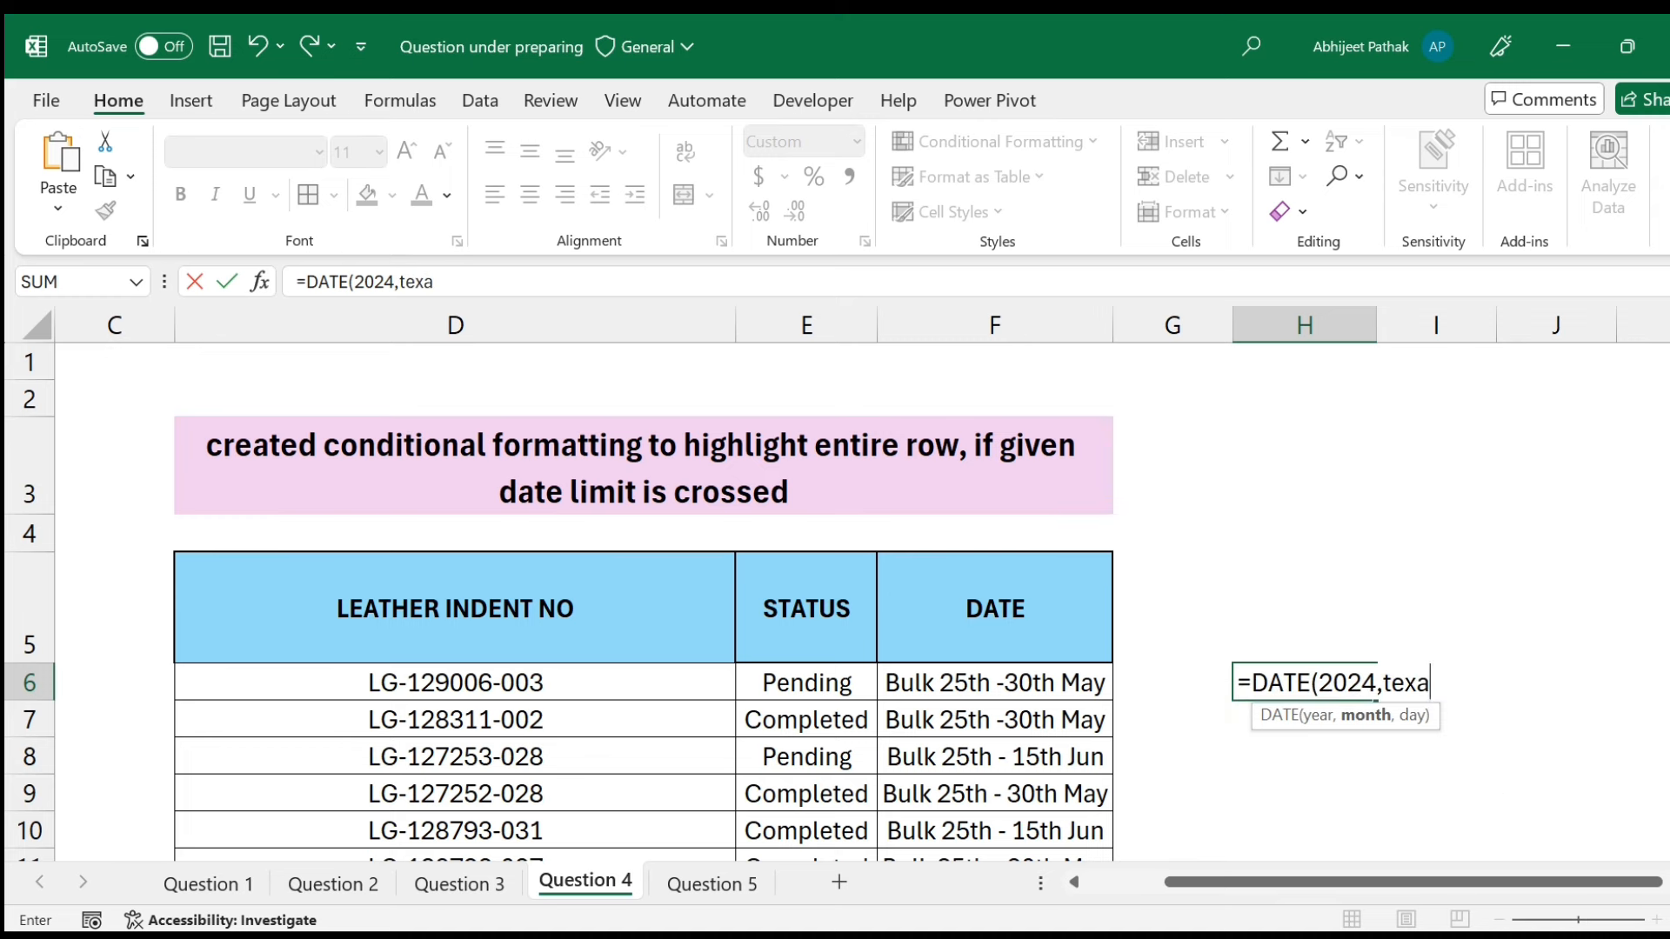
pyautogui.press('BackSpace')
pyautogui.write('taf')
pyautogui.press('Tab')
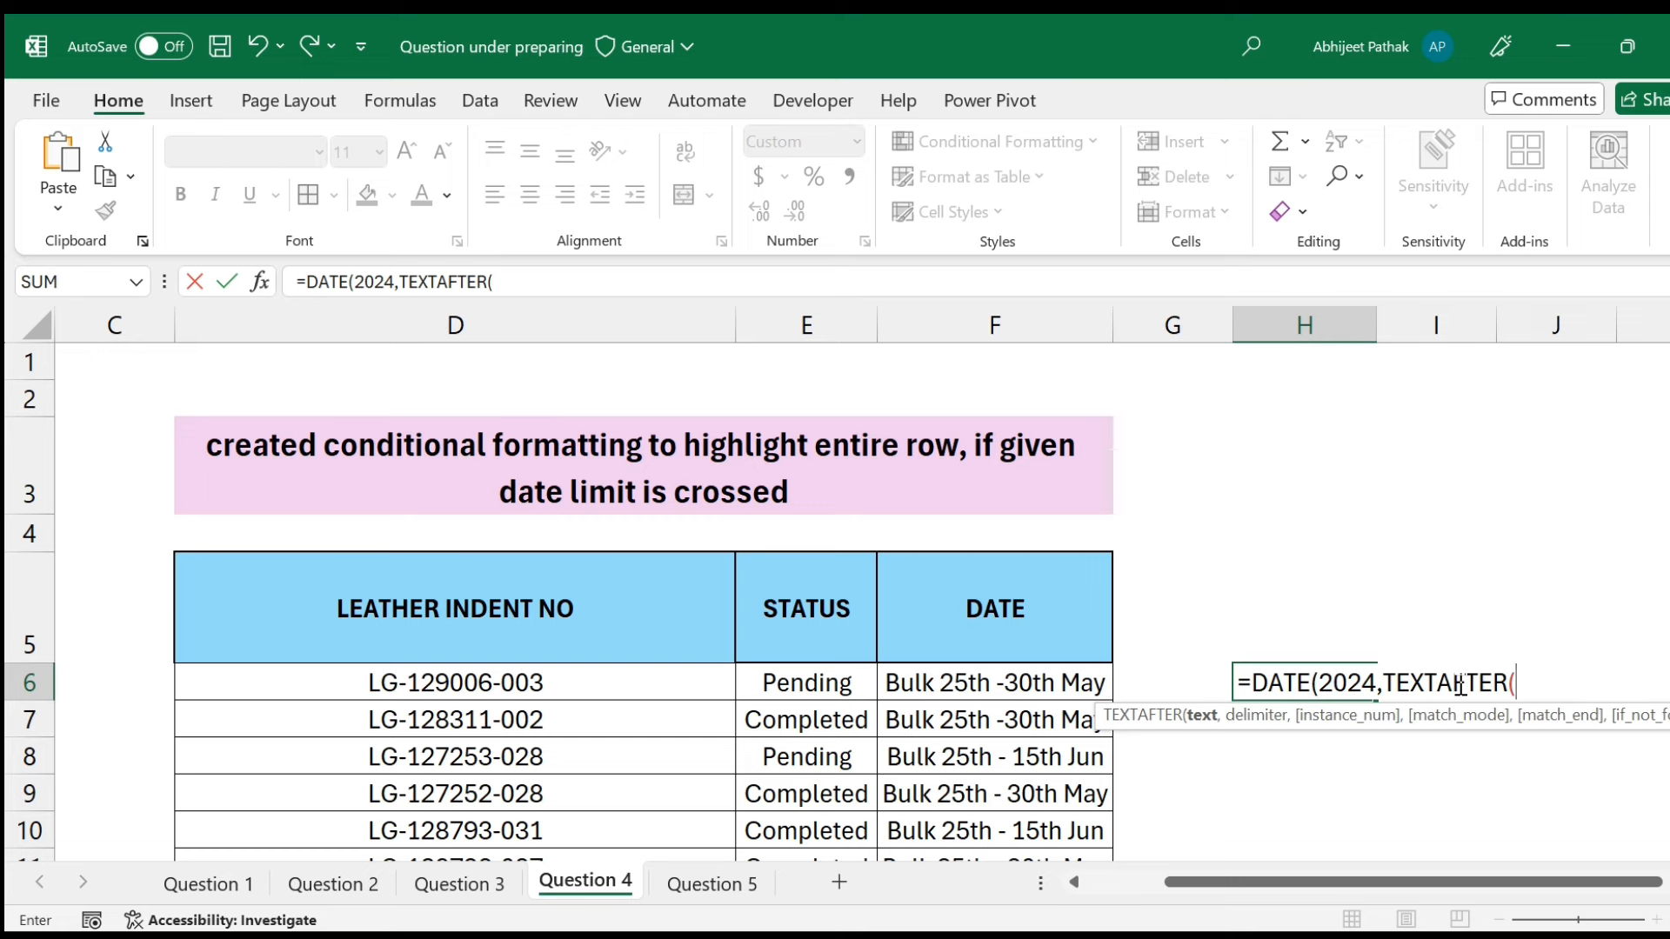
pyautogui.click(1002, 680)
pyautogui.write('.')
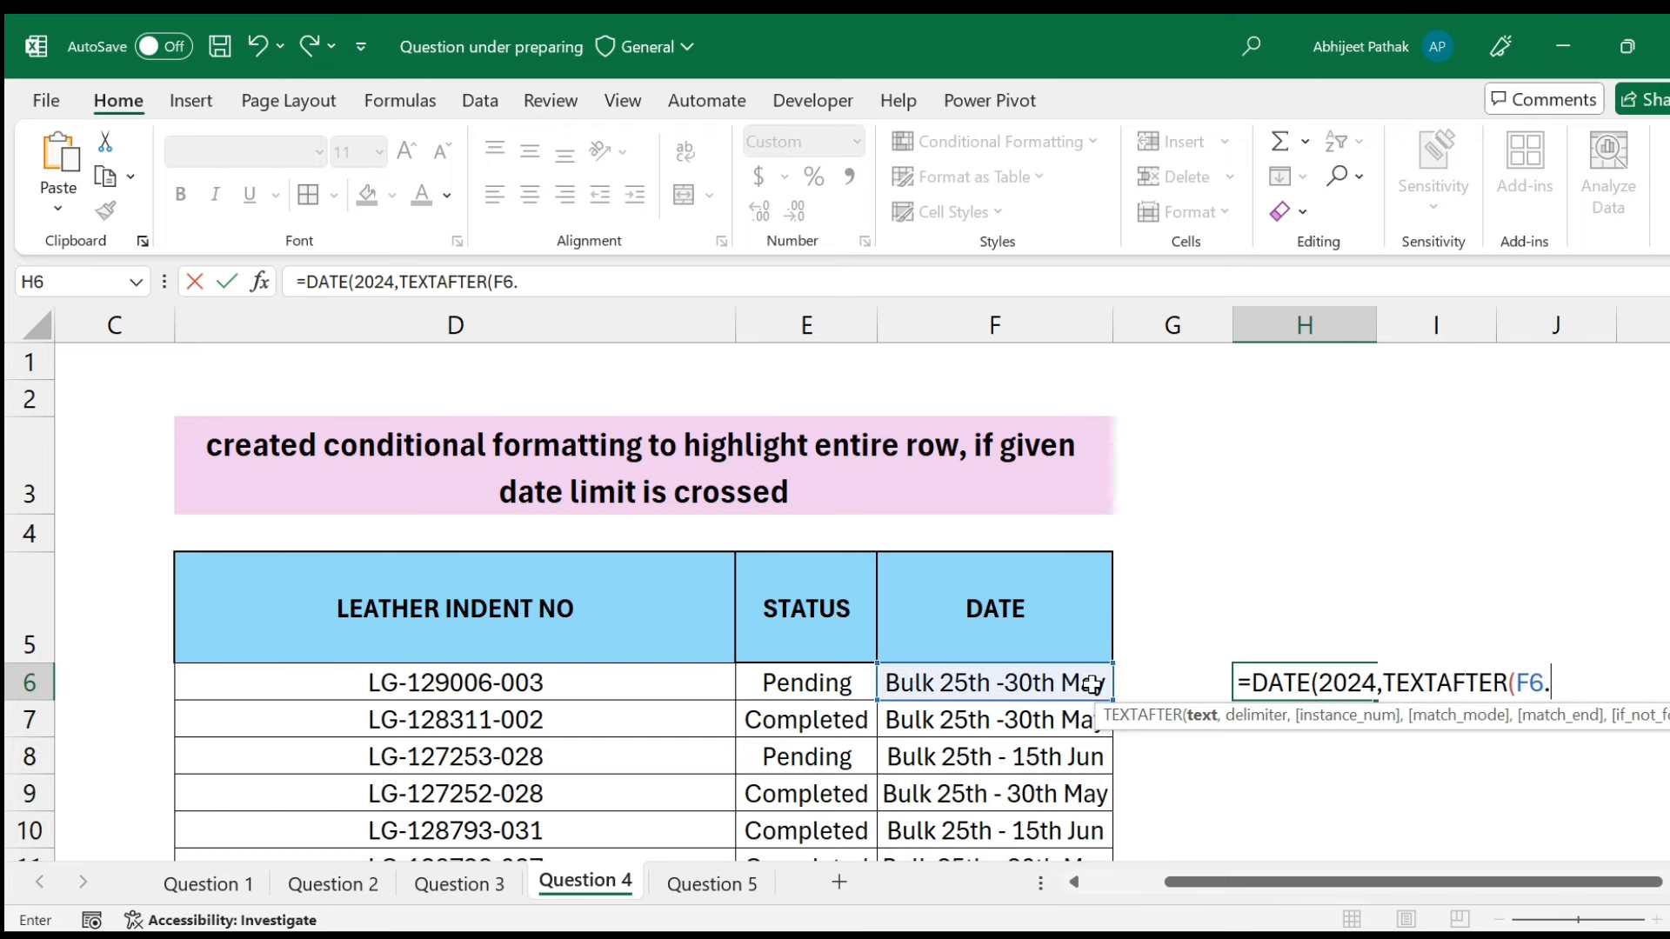
pyautogui.press('BackSpace')
pyautogui.write(',"-")')
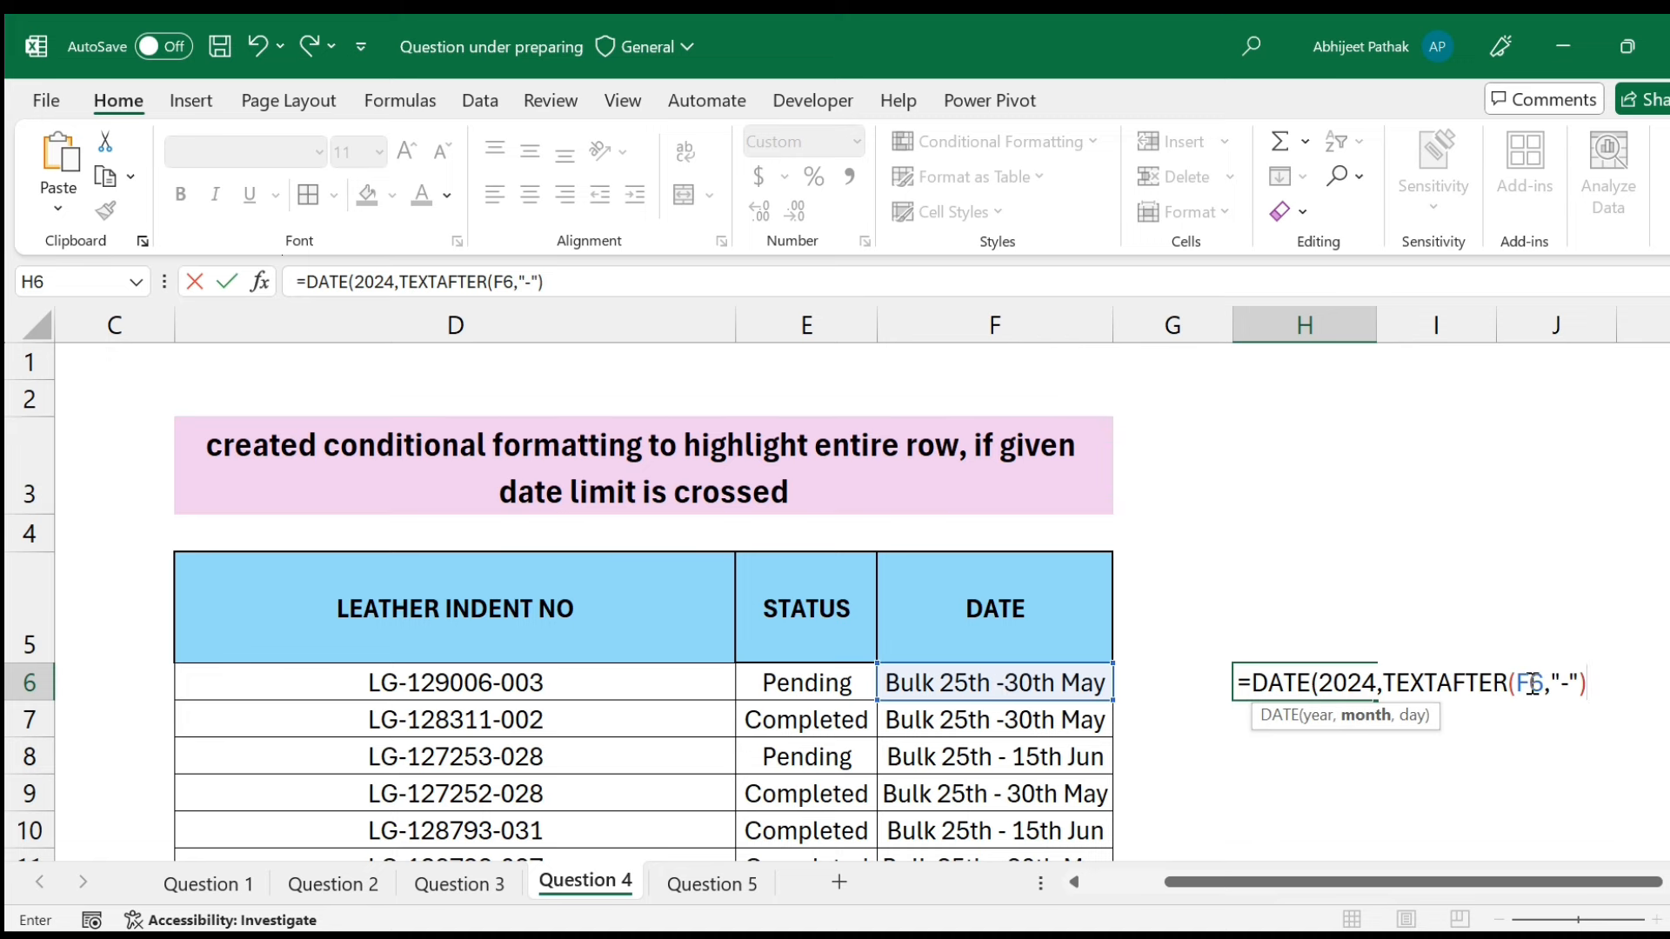
pyautogui.moveTo(1391, 687); pyautogui.dragTo(1609, 693)
pyautogui.press('F9')
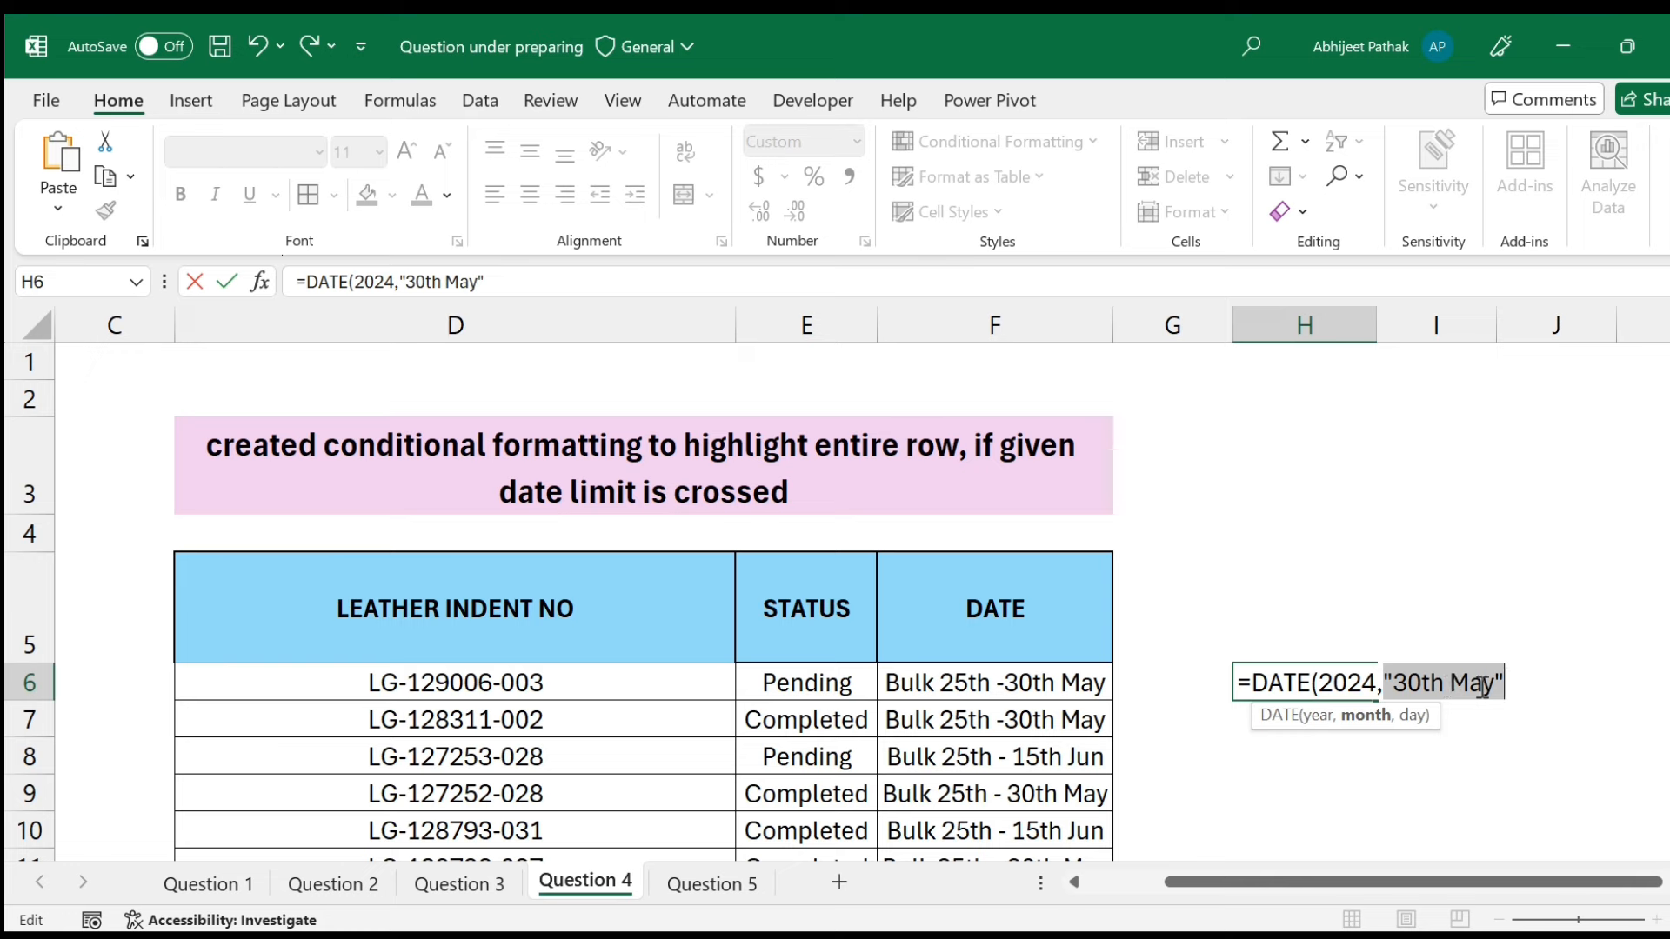
pyautogui.hotkey('ctrl', 'z')
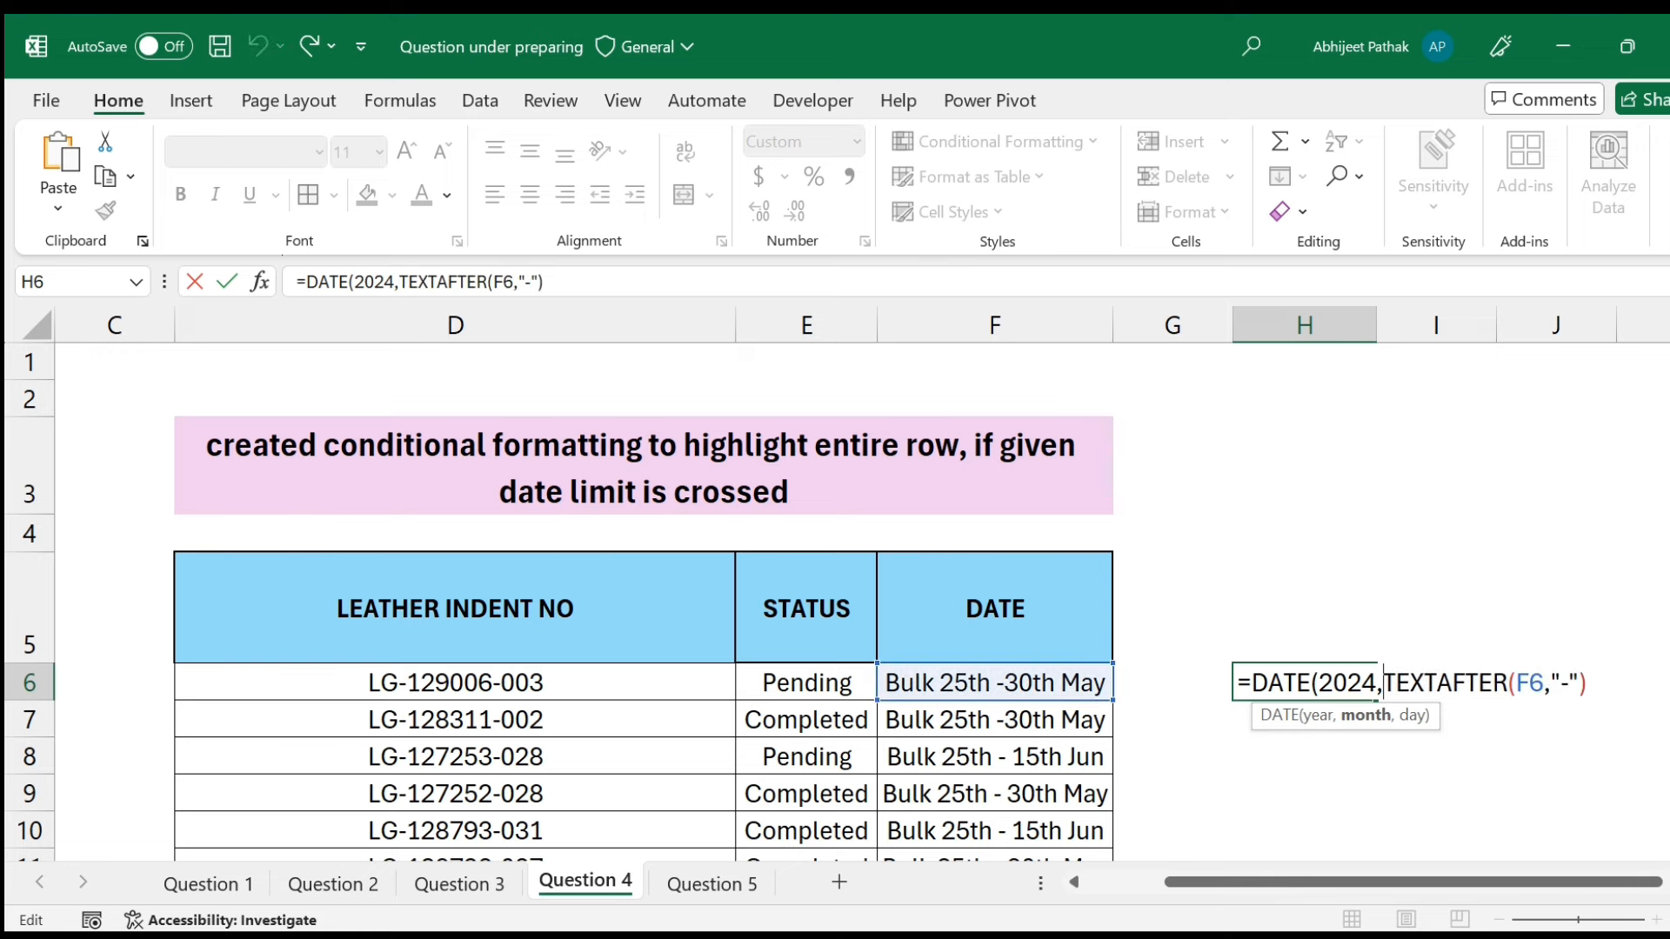
# Wrap the month expression in an outer TEXTAFTER with a space delimiter, evaluate it in place, and restore the formula text.
pyautogui.write('text')
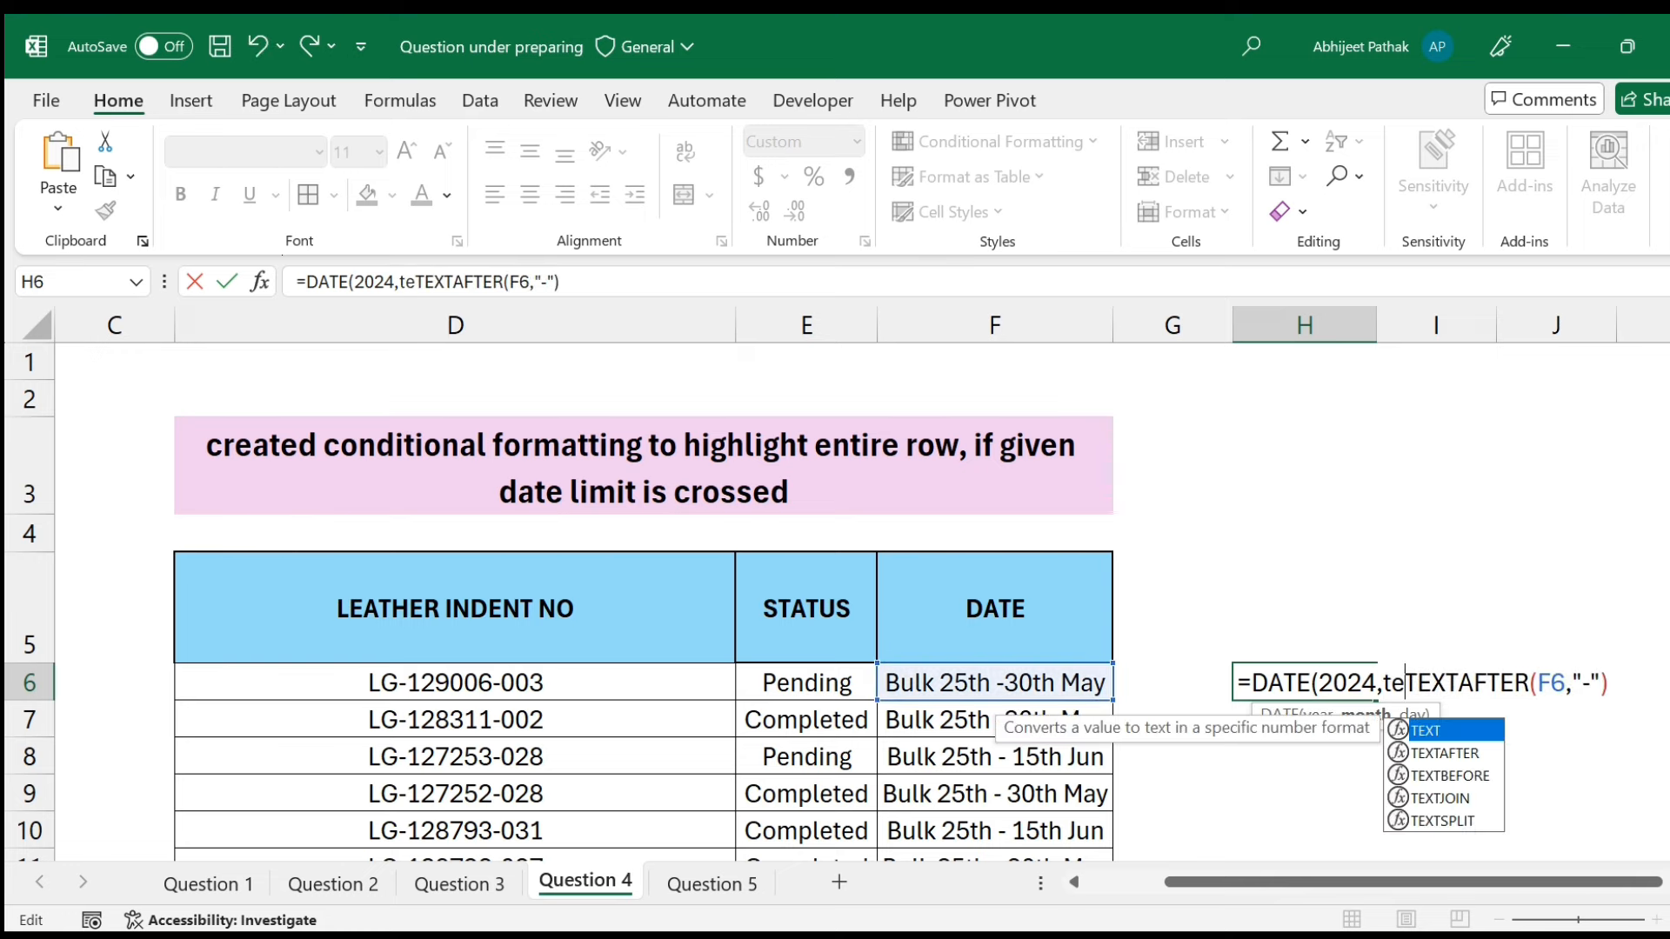
pyautogui.press('Down')
pyautogui.press('Tab')
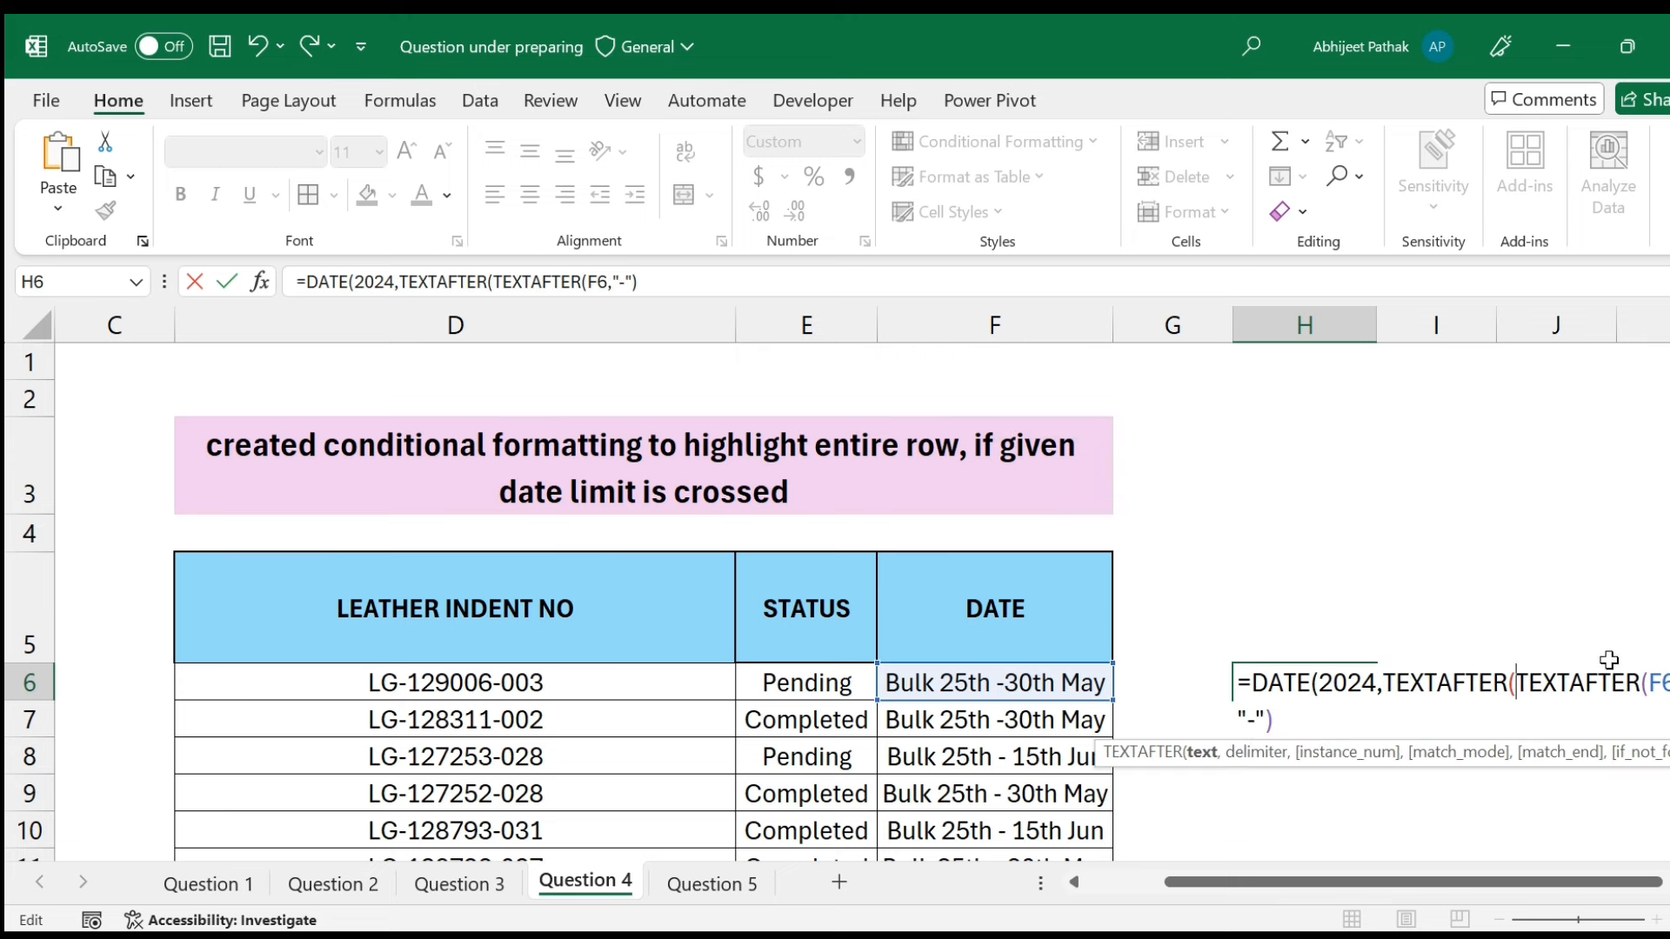
pyautogui.write('," "')
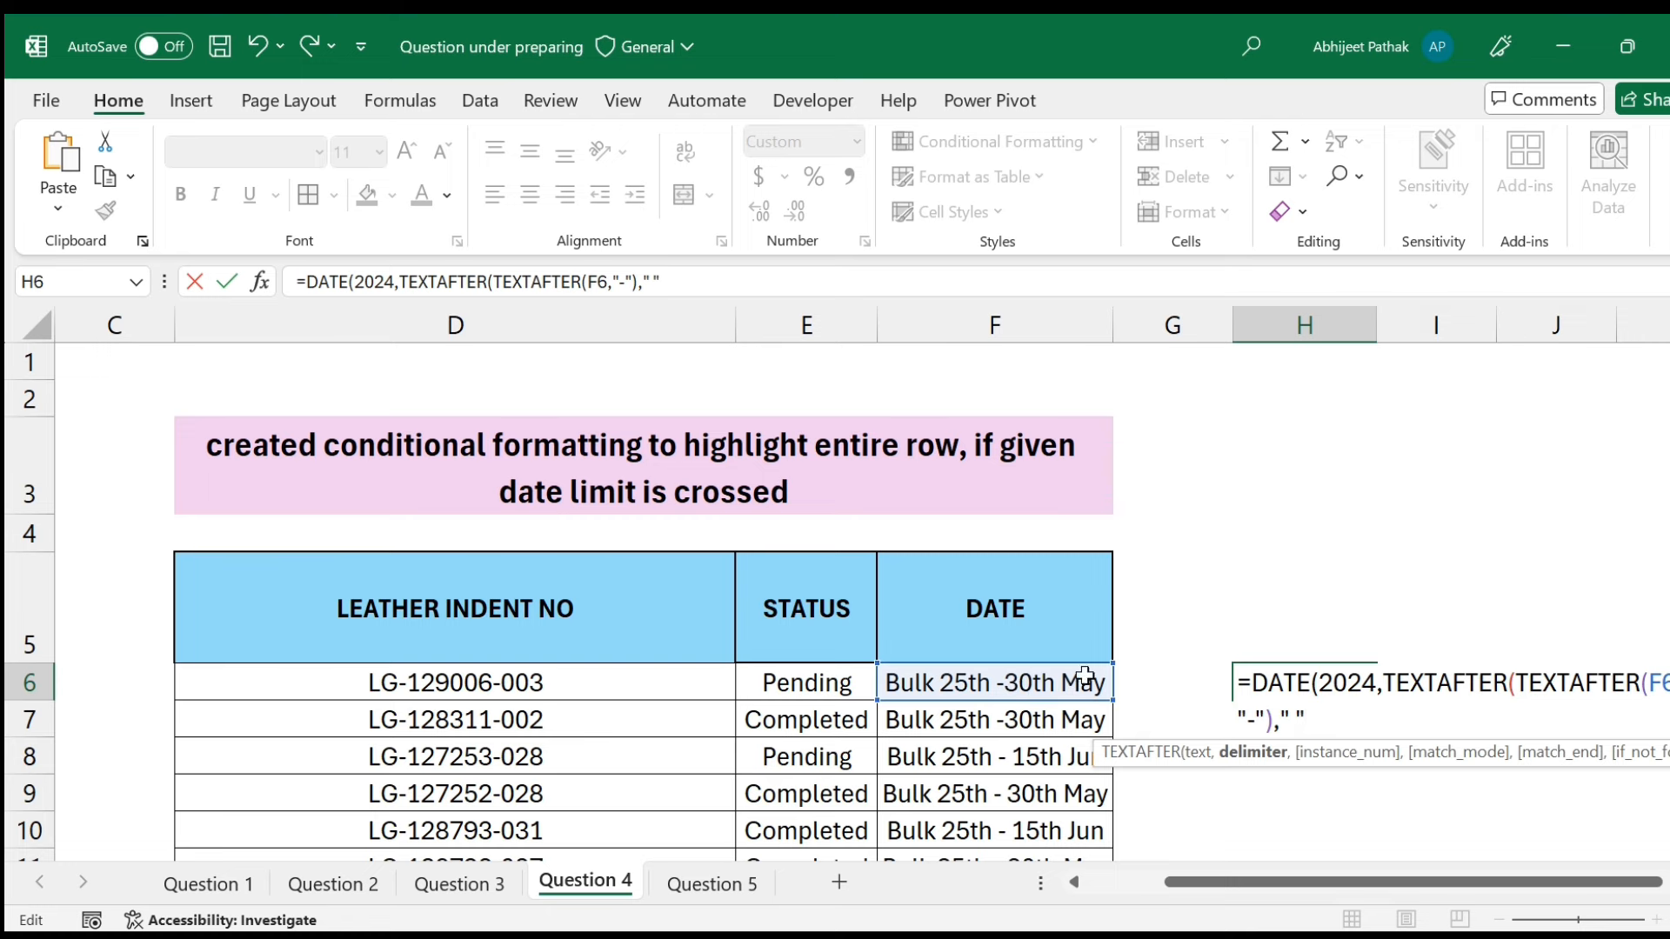
pyautogui.write(')')
pyautogui.moveTo(1385, 683); pyautogui.dragTo(1521, 750)
pyautogui.press('F9')
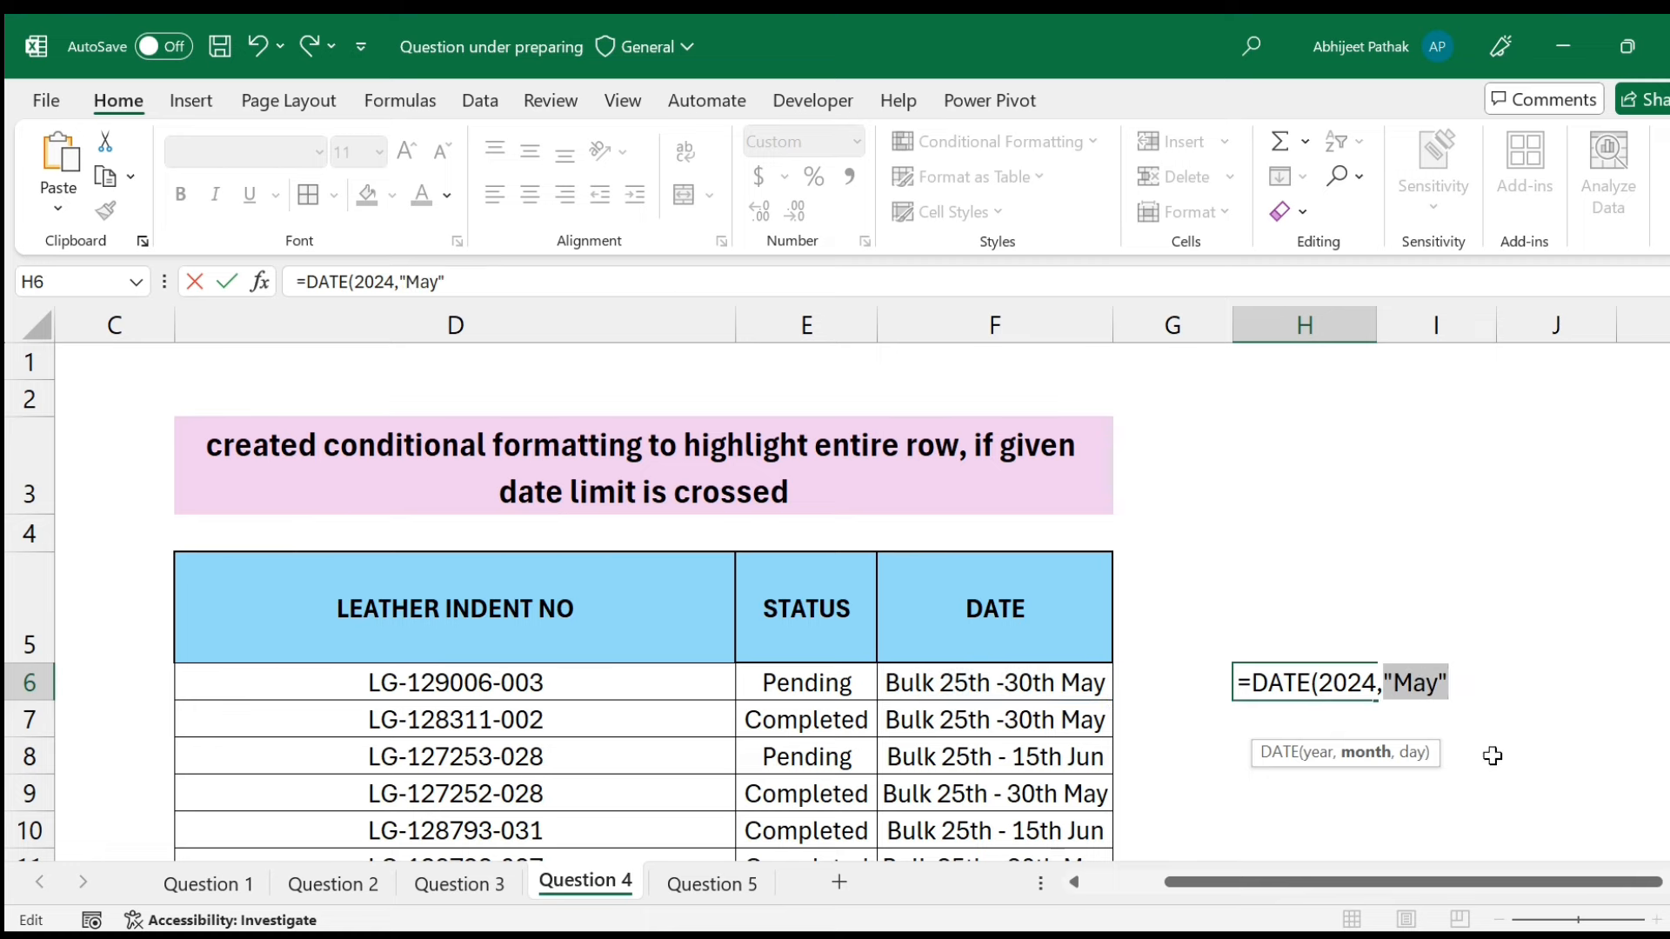
pyautogui.hotkey('ctrl', 'z')
# Wrap the nested TEXTAFTER in an IF that tests for "may" and returns 5 when true.
pyautogui.press('Left')
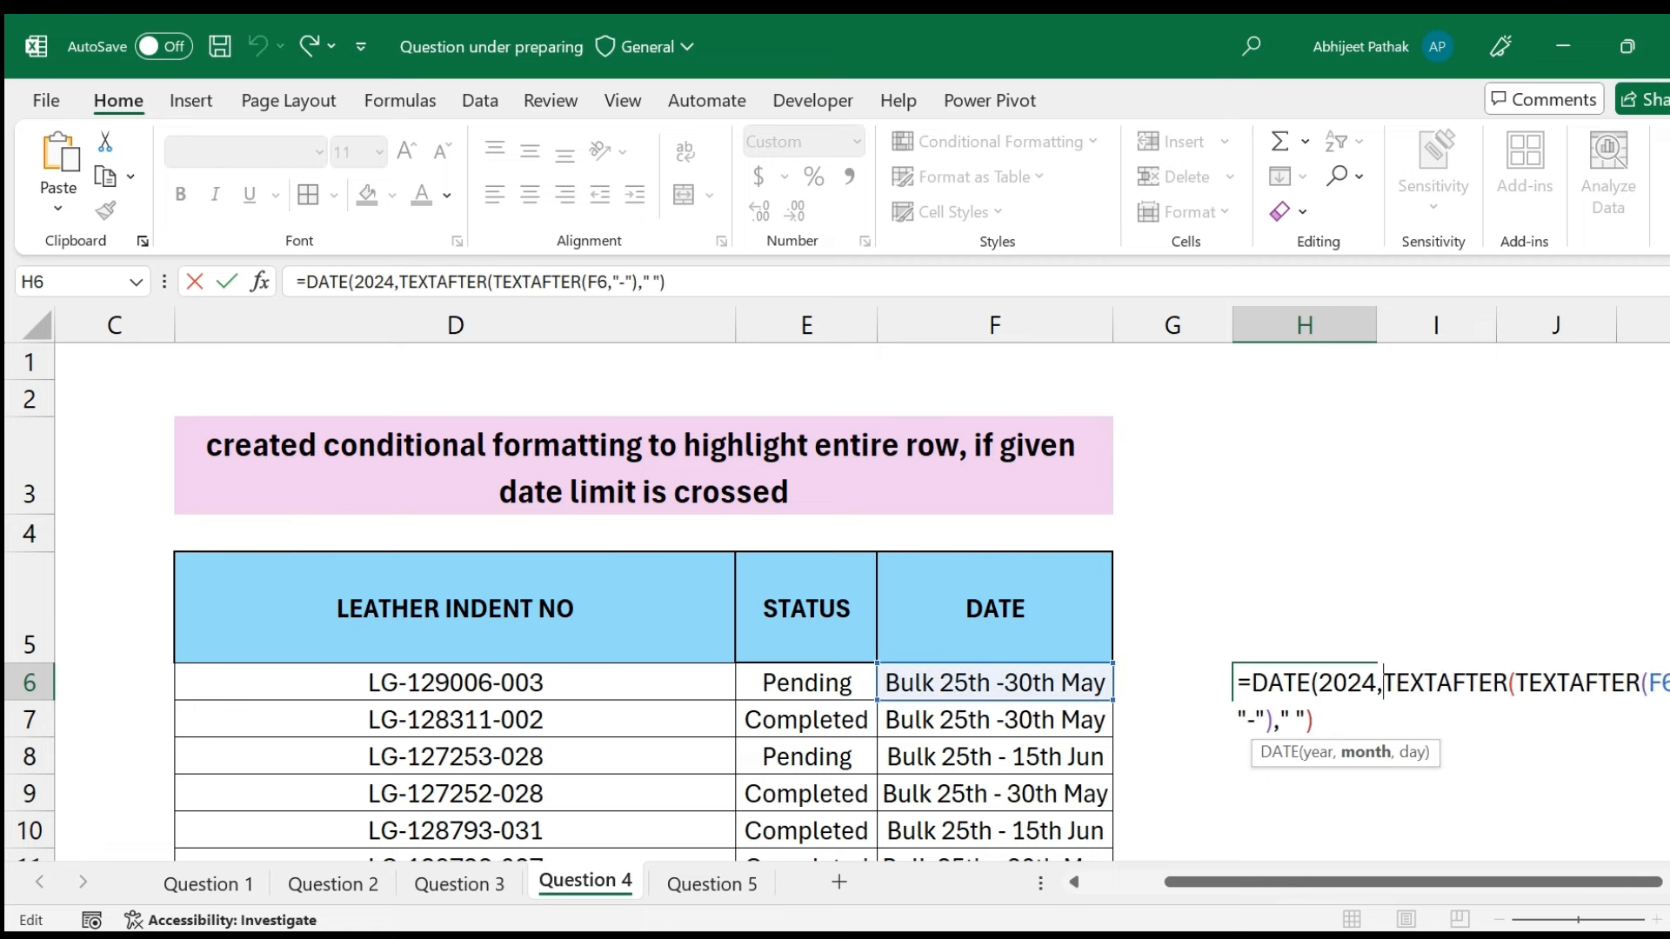
pyautogui.write('IF(')
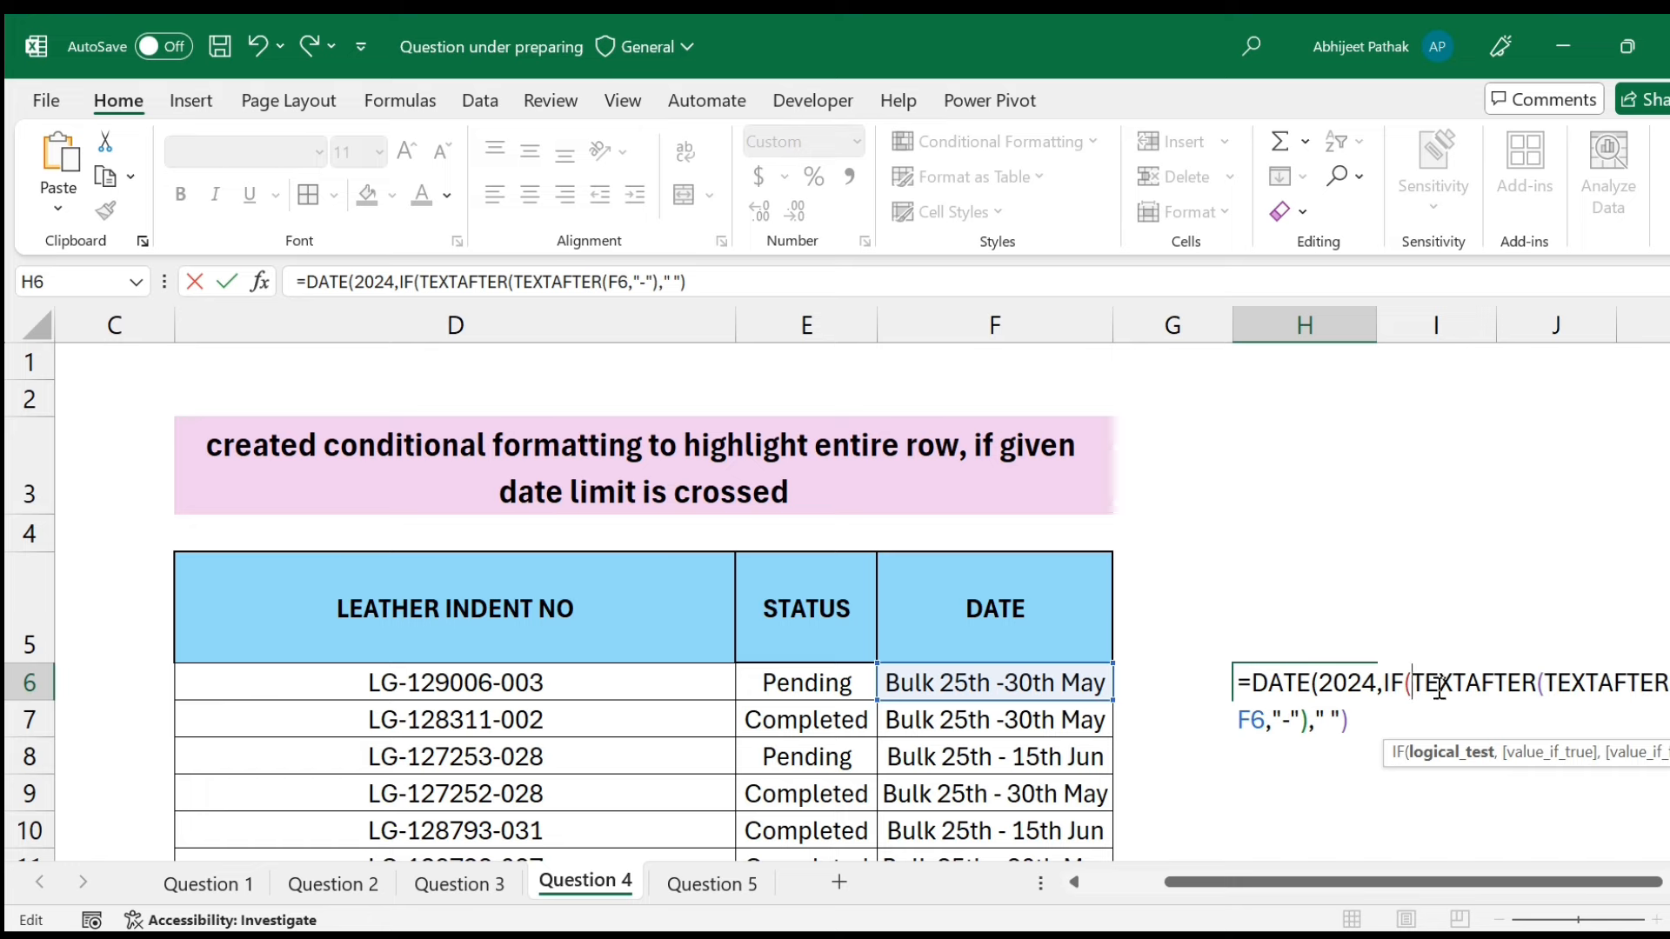
pyautogui.hscroll(3, 835, 600)
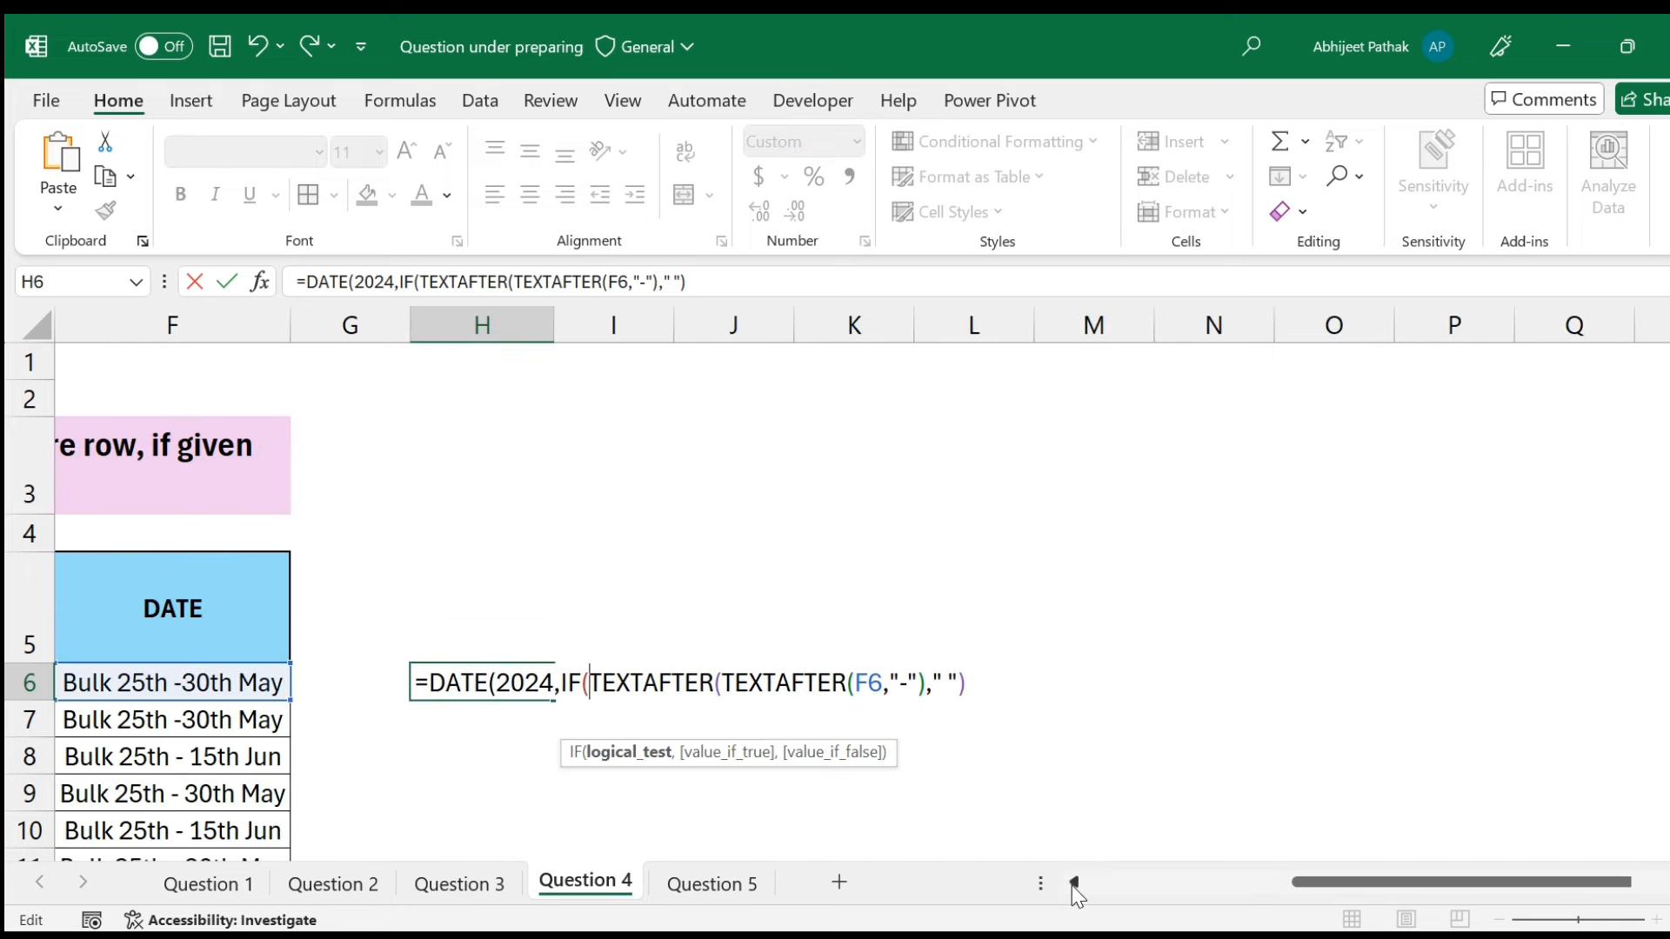
pyautogui.hscroll(-2, 1071, 886)
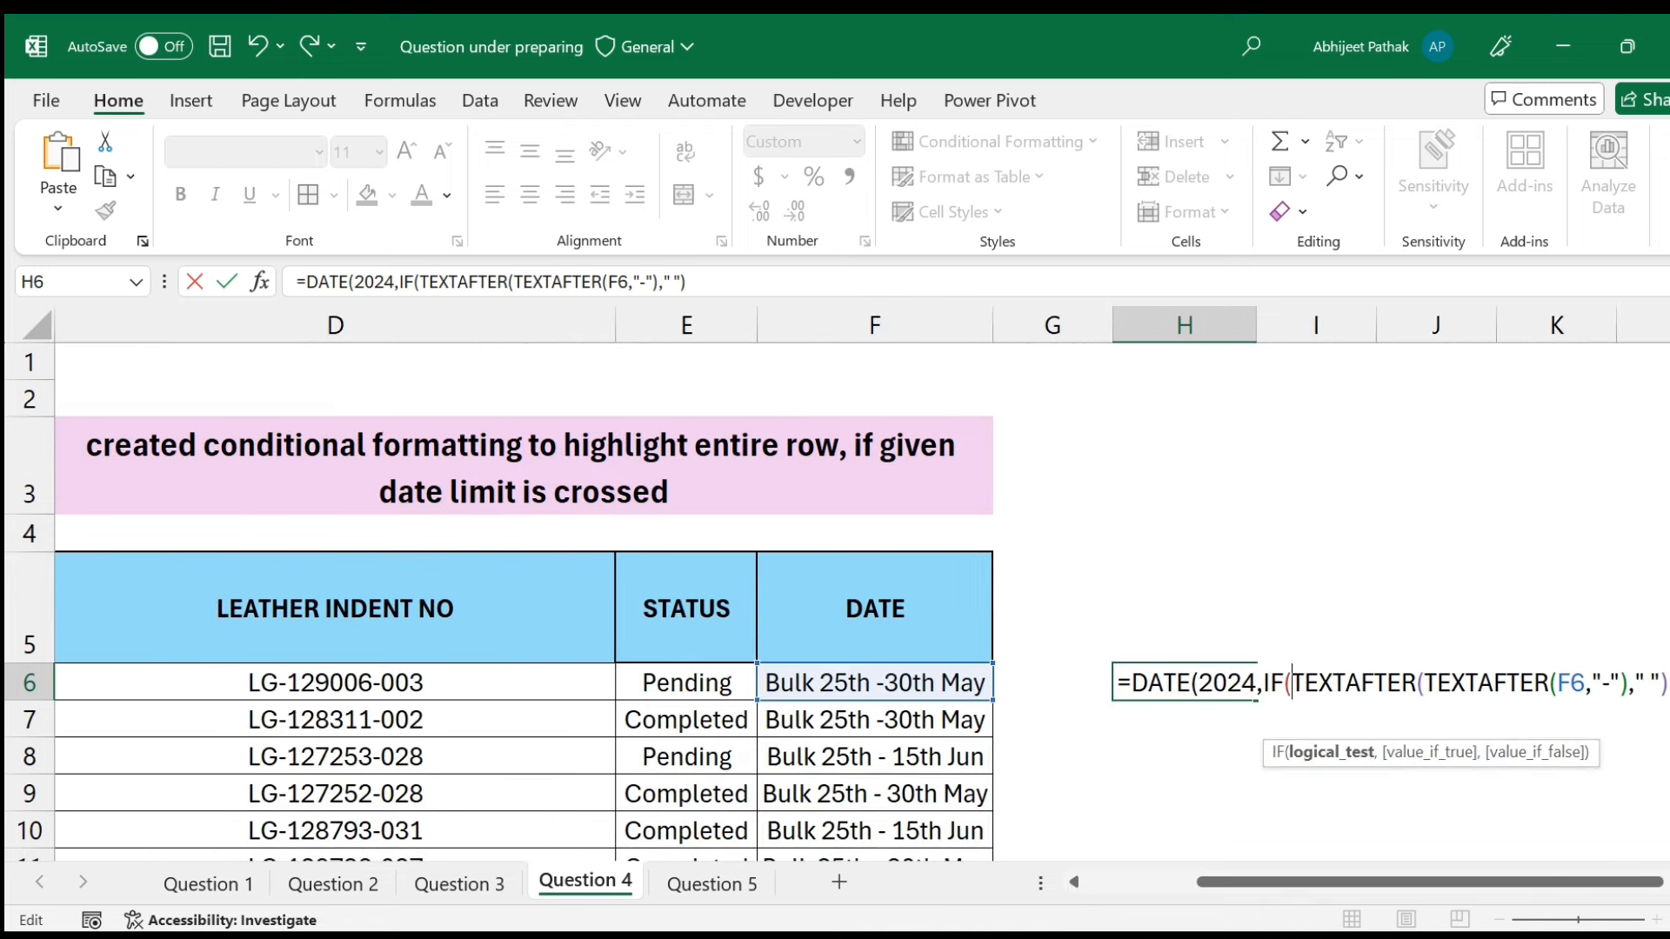
pyautogui.hscroll(1, 1576, 880)
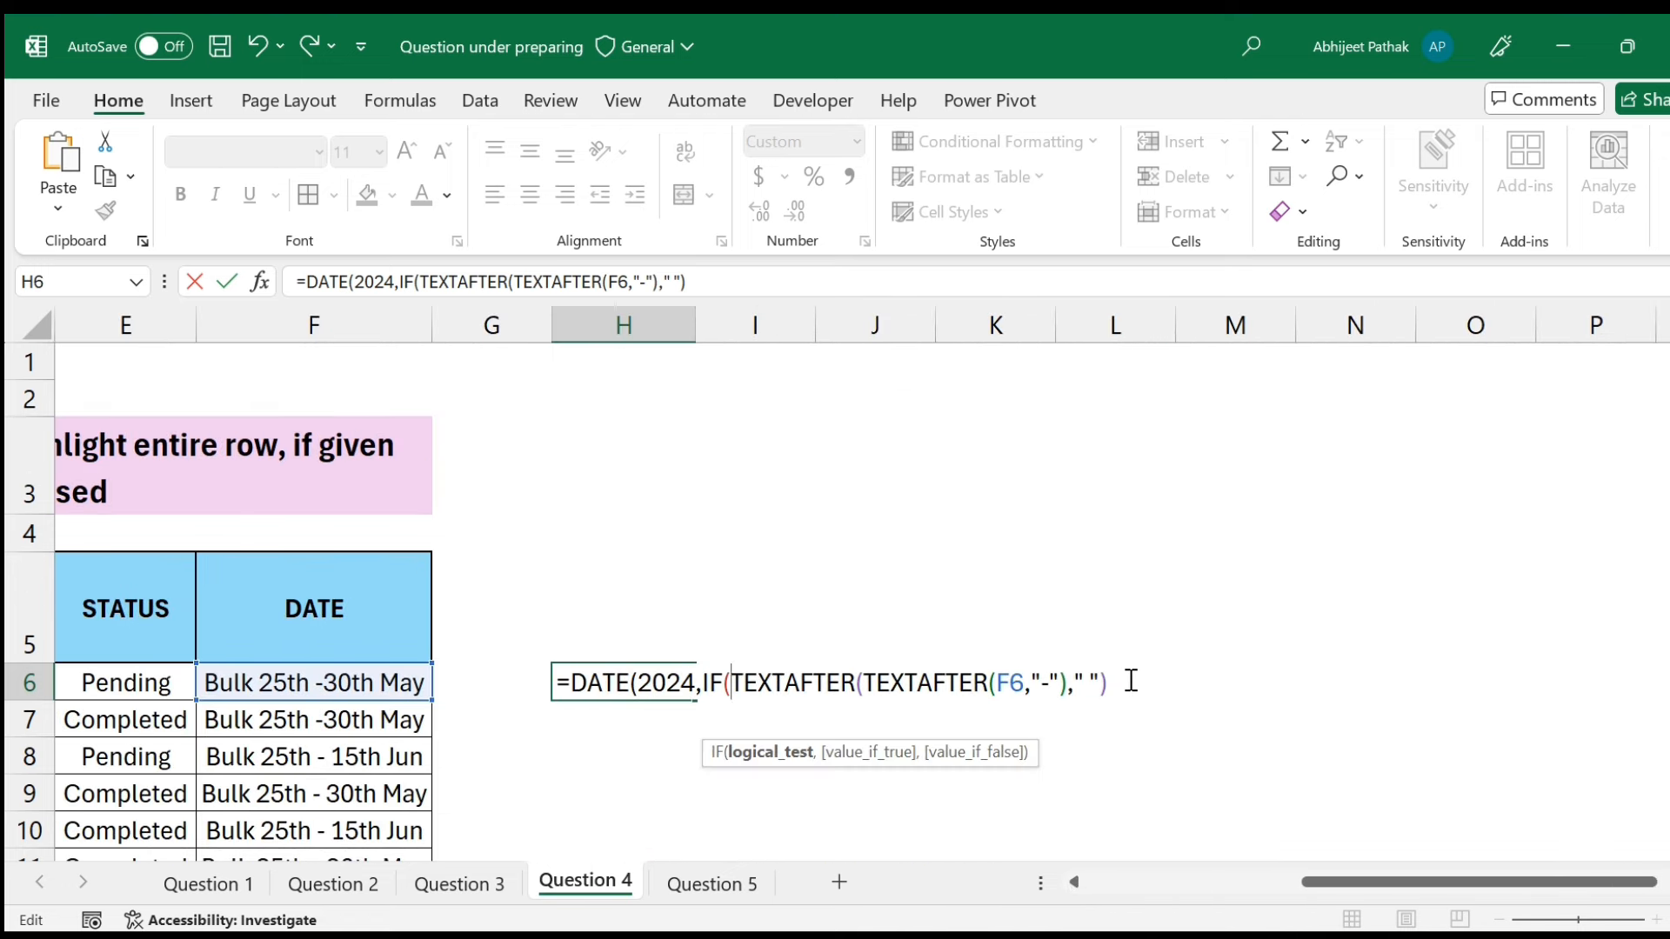
pyautogui.write('may')
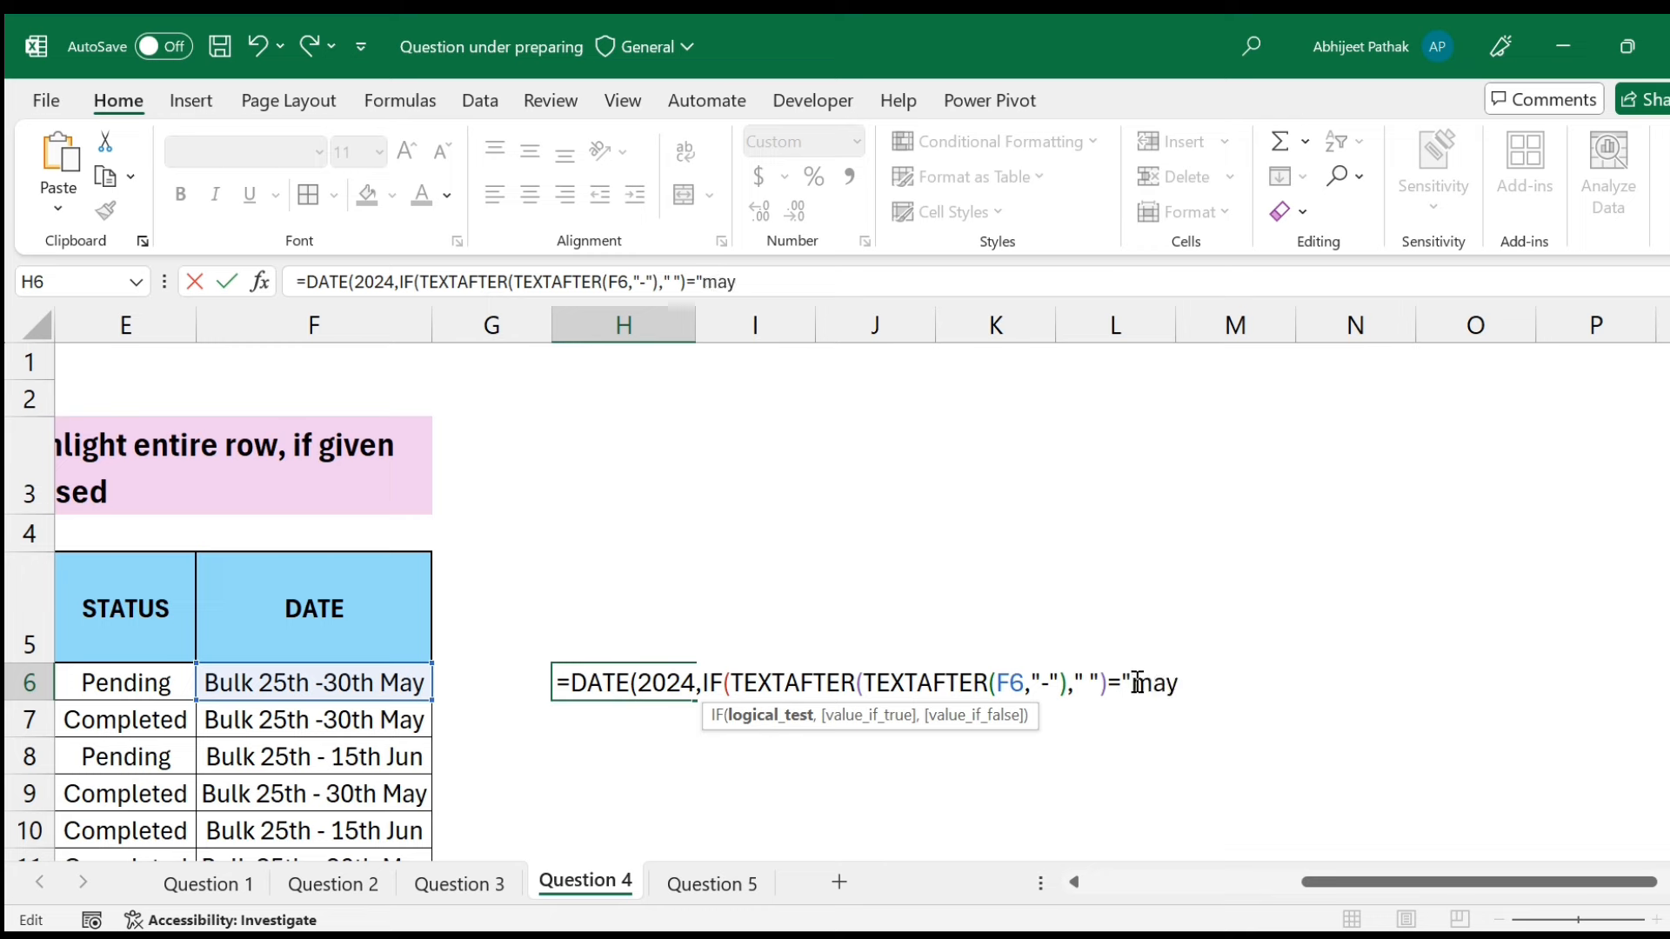
pyautogui.write('",')
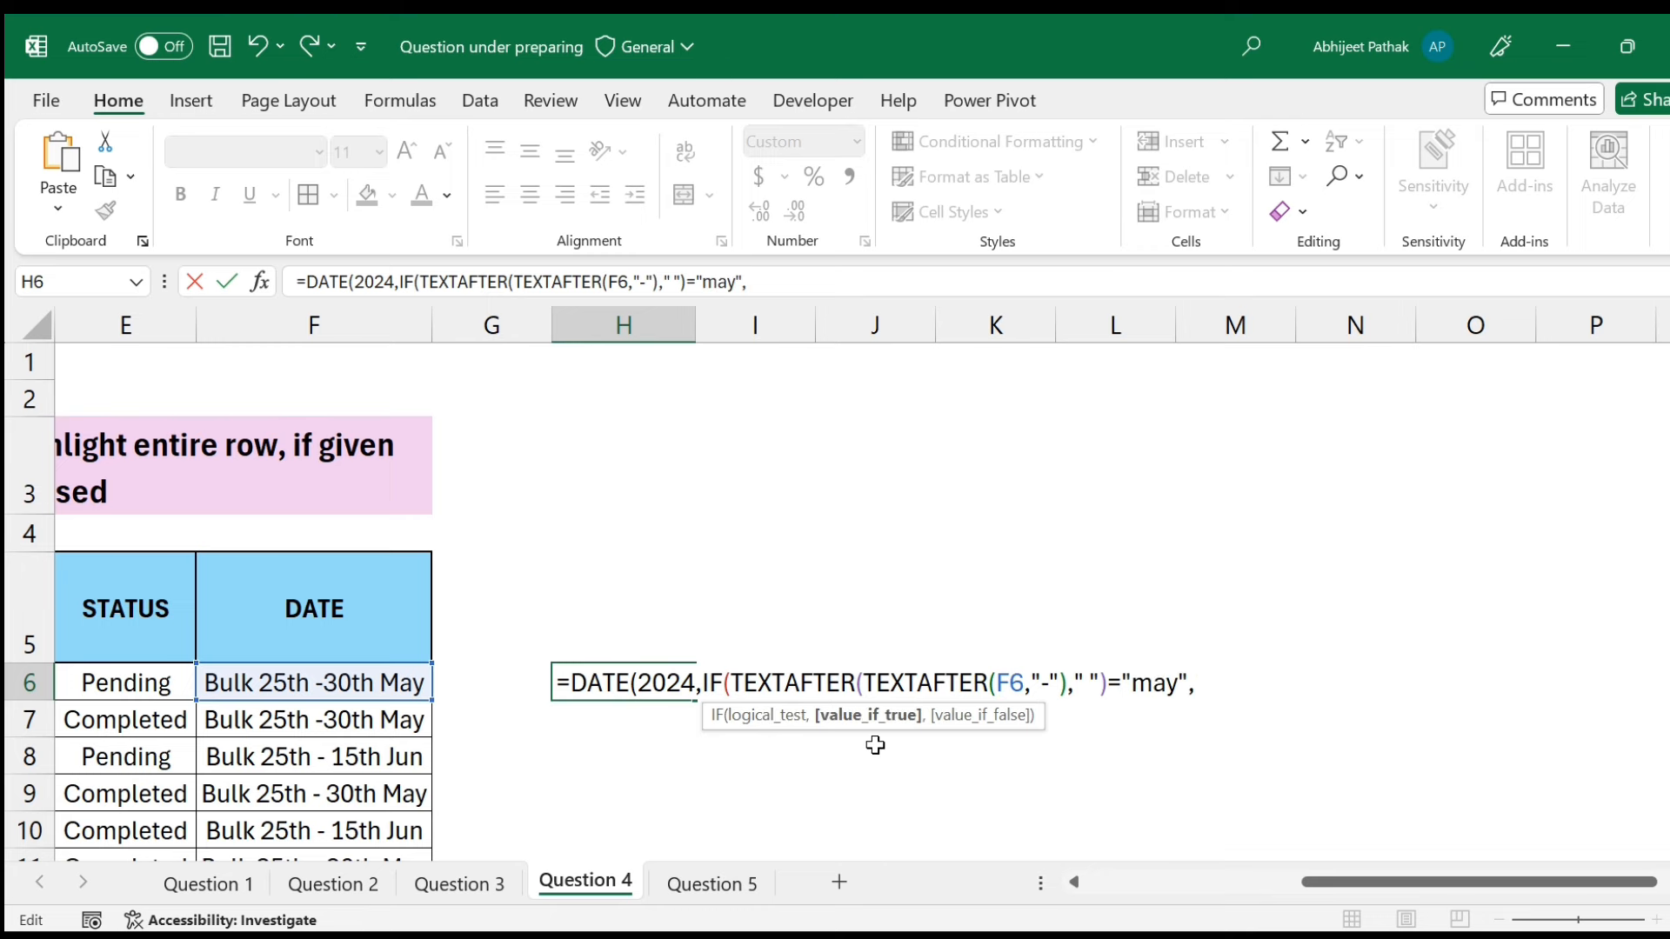
pyautogui.write('5,')
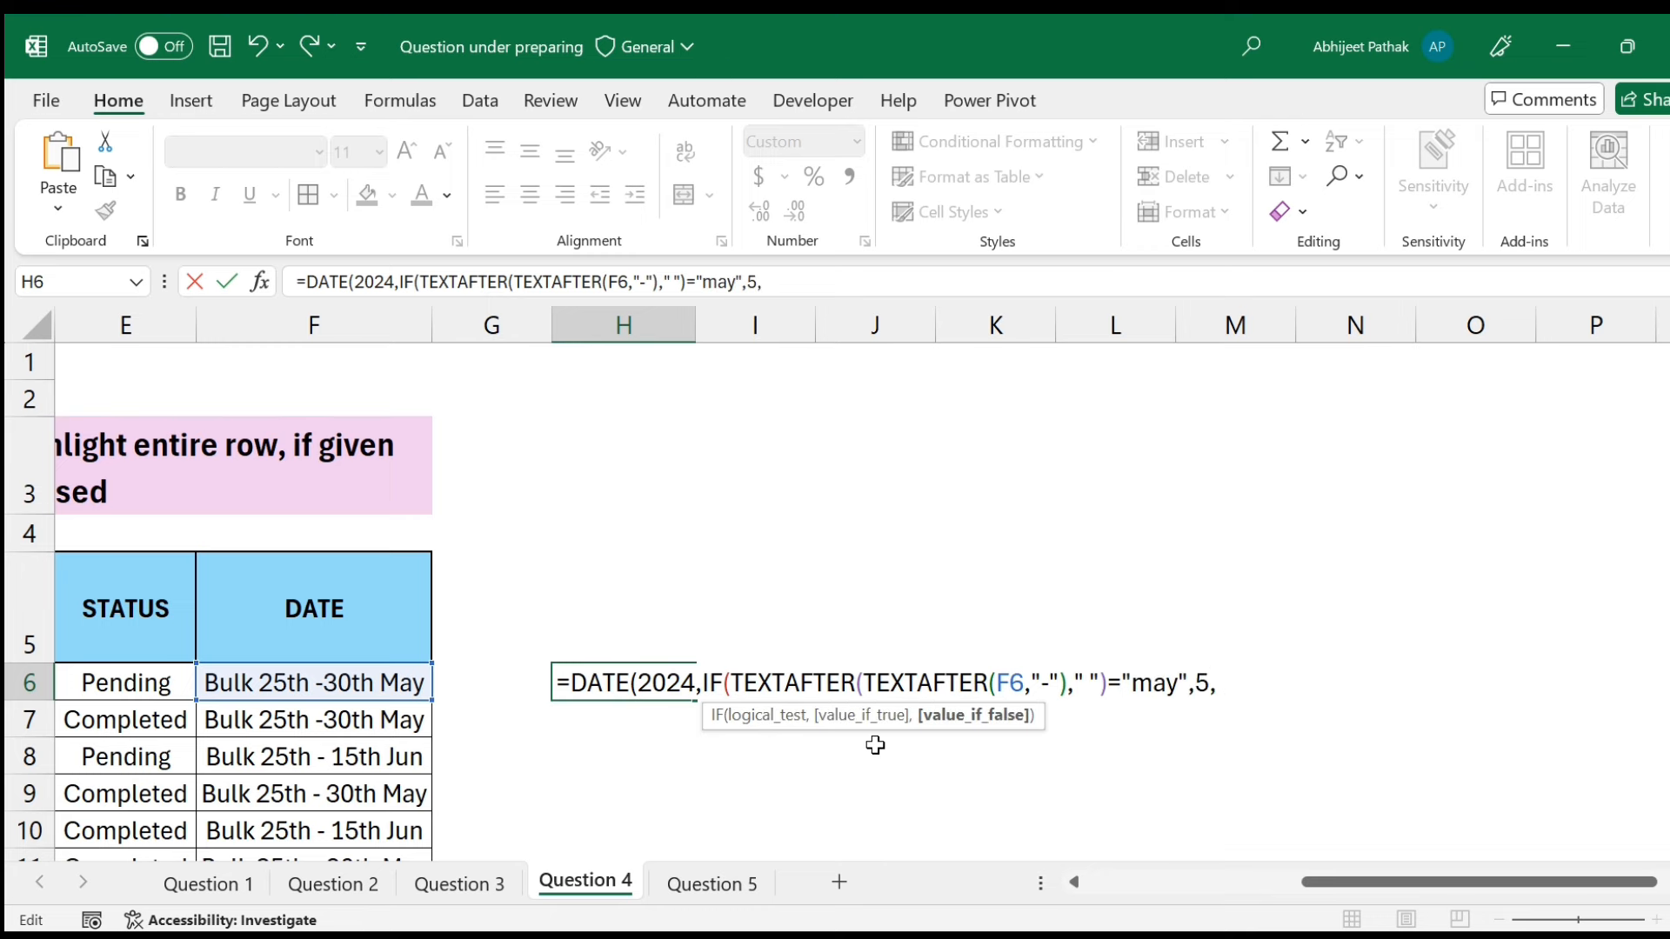
# Start a second IF as the value if false and copy the nested TEXTAFTER expression into its logical test.
pyautogui.scroll(-2, 375, 708)
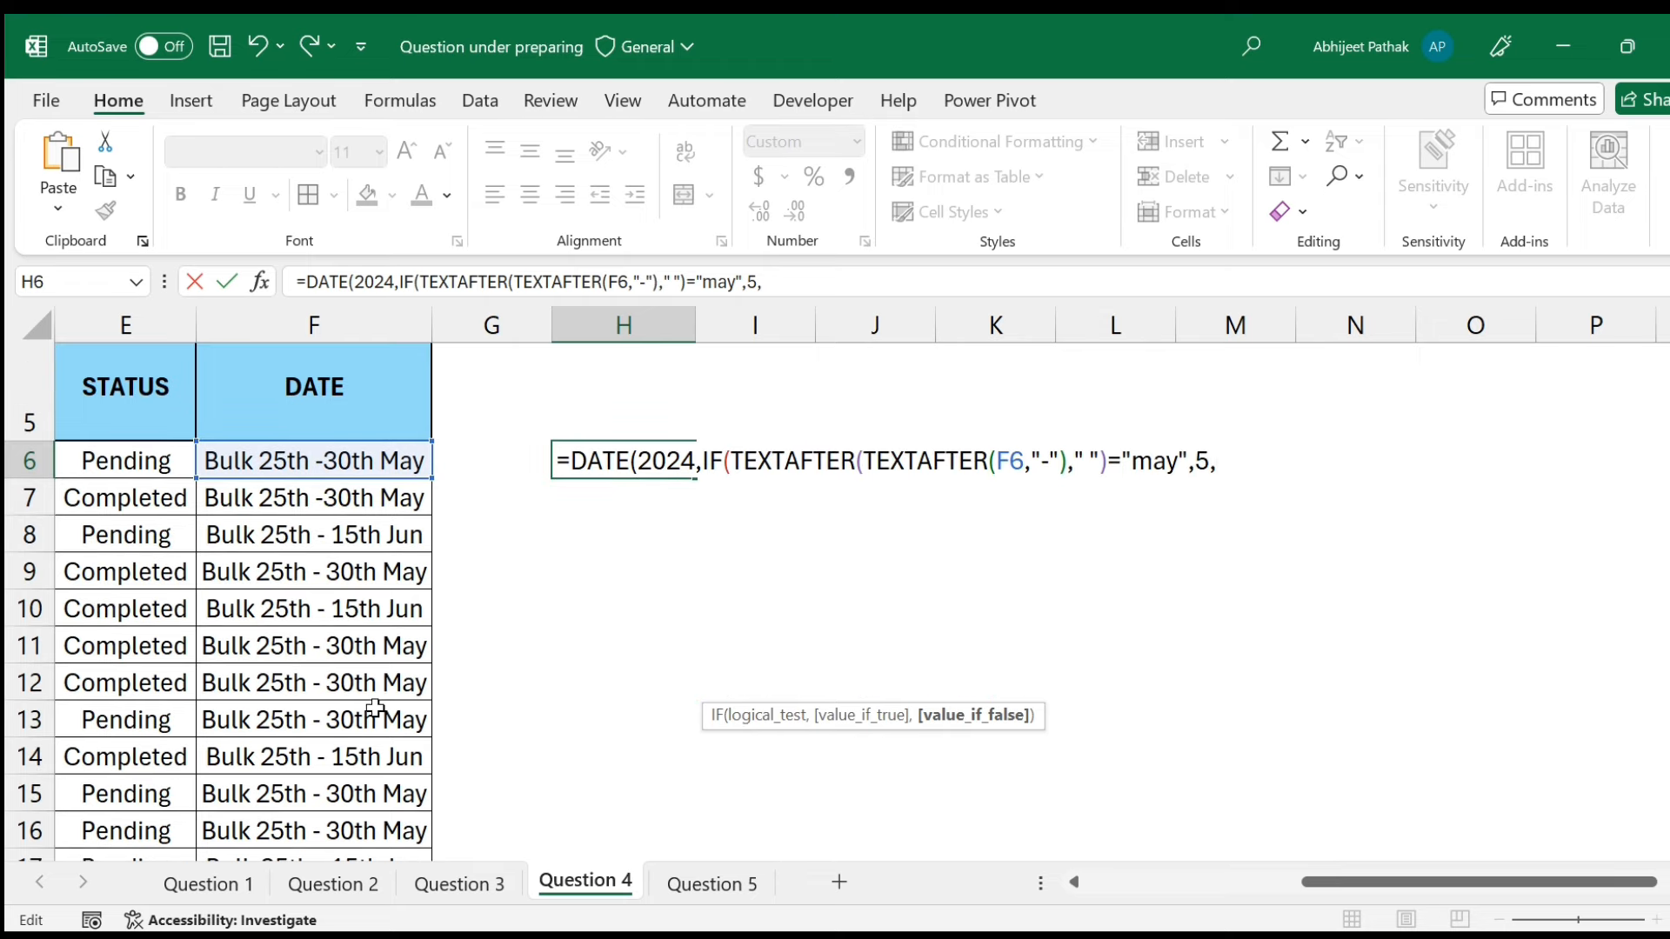
pyautogui.scroll(2, 375, 708)
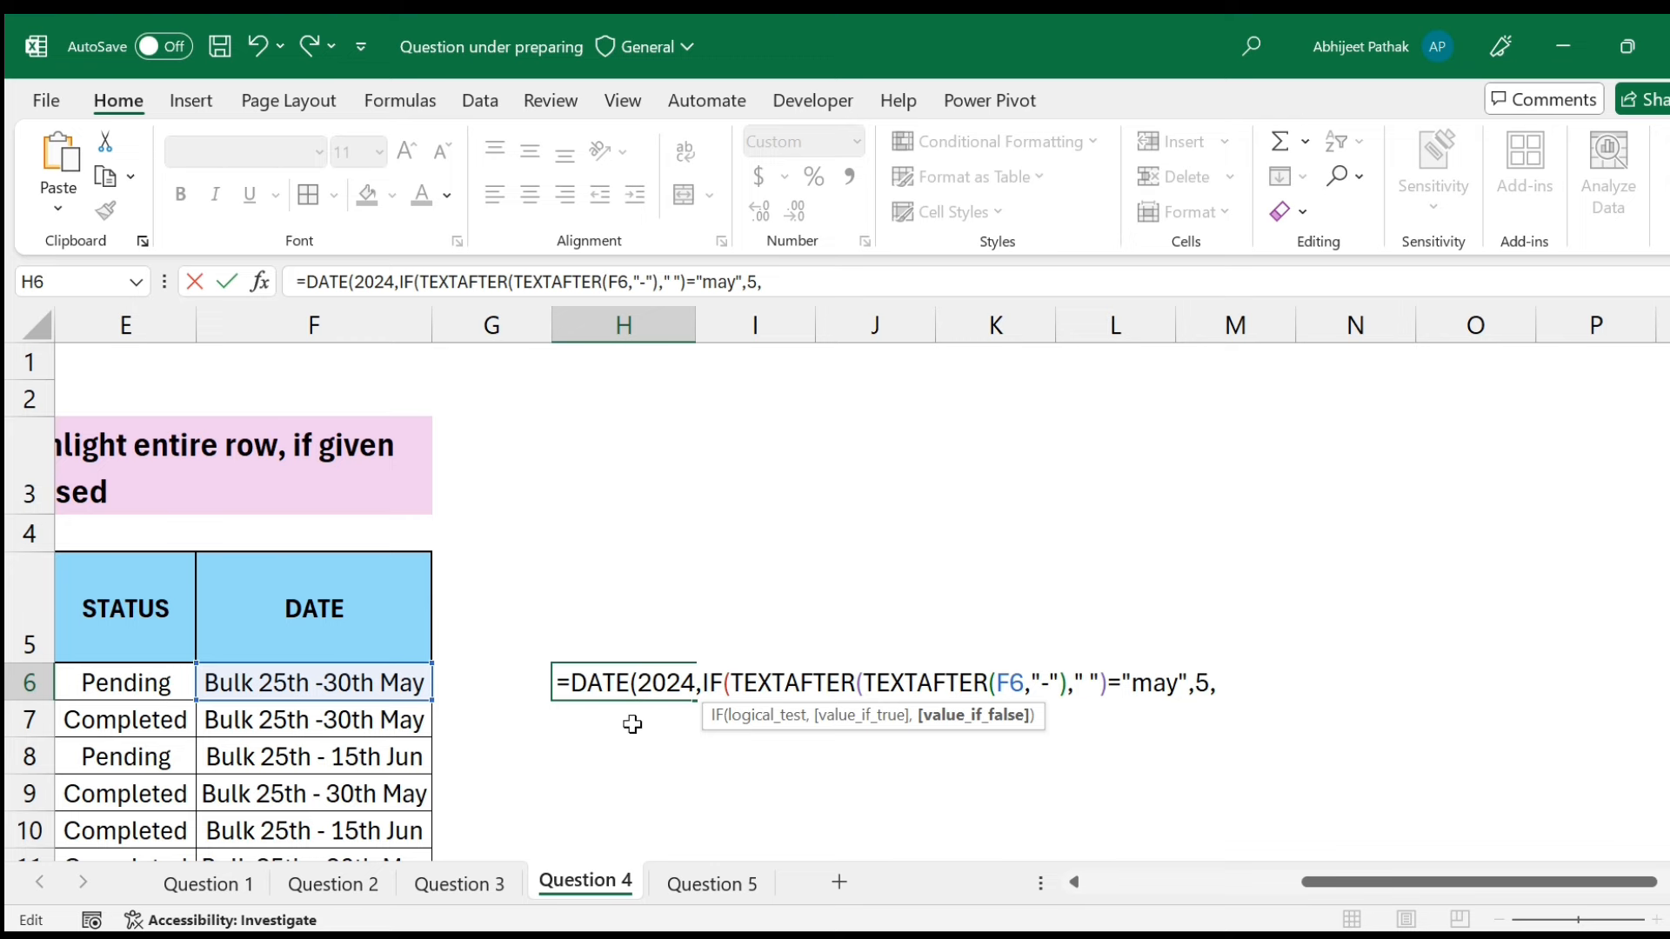
pyautogui.scroll(-2, 365, 756)
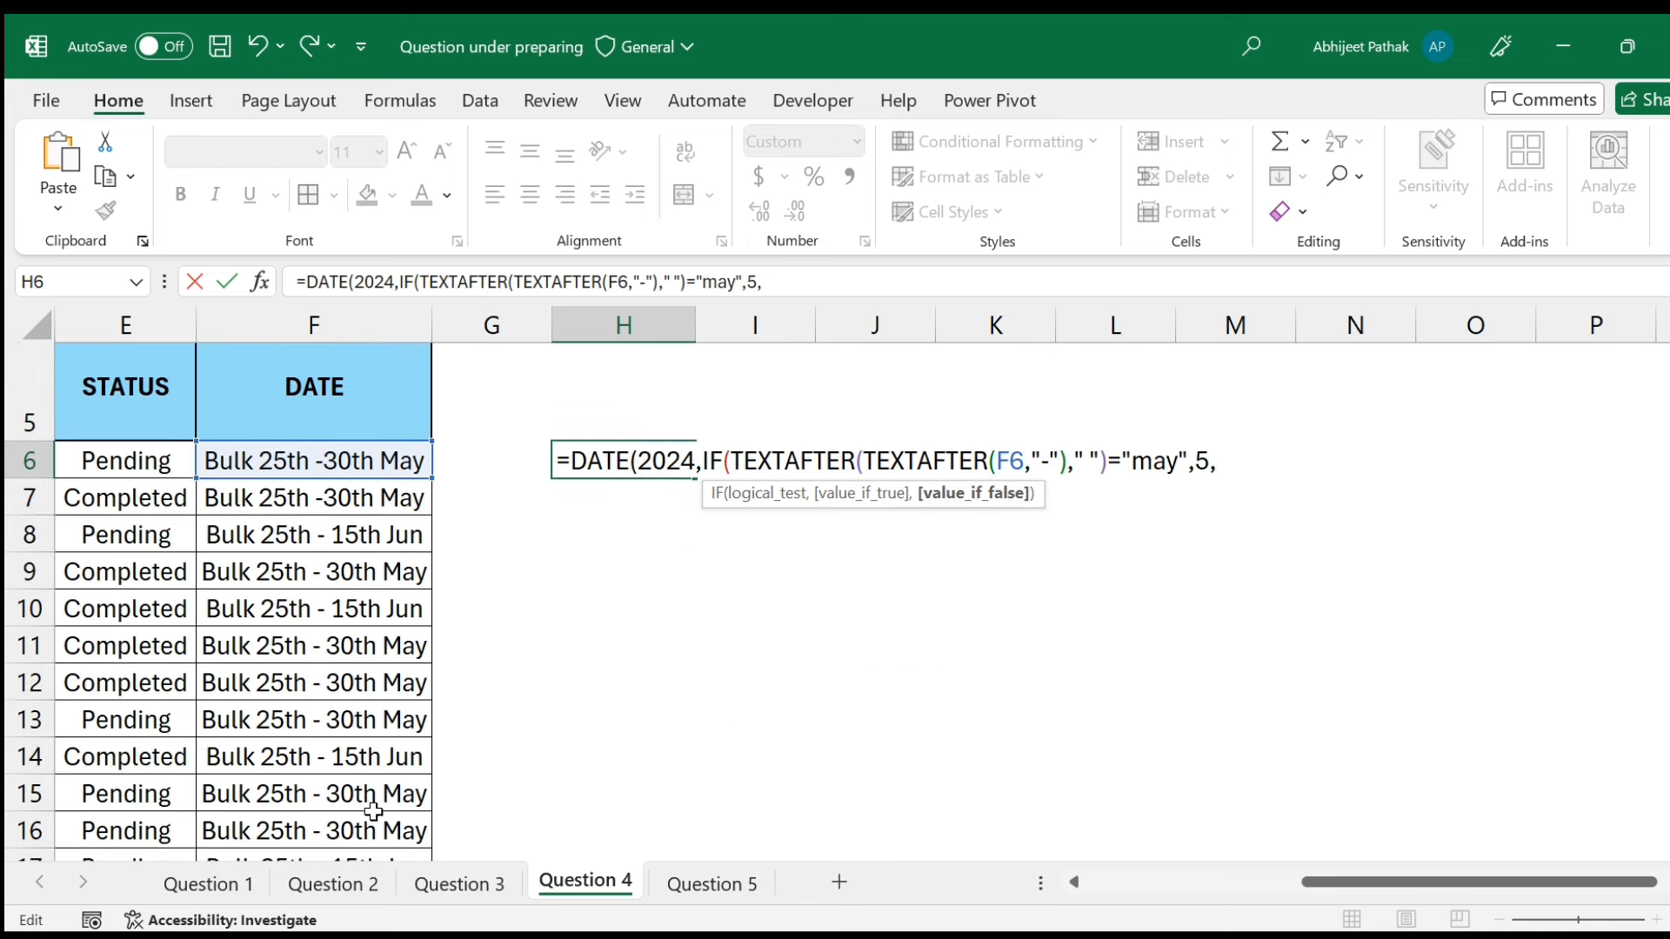
pyautogui.scroll(2, 488, 780)
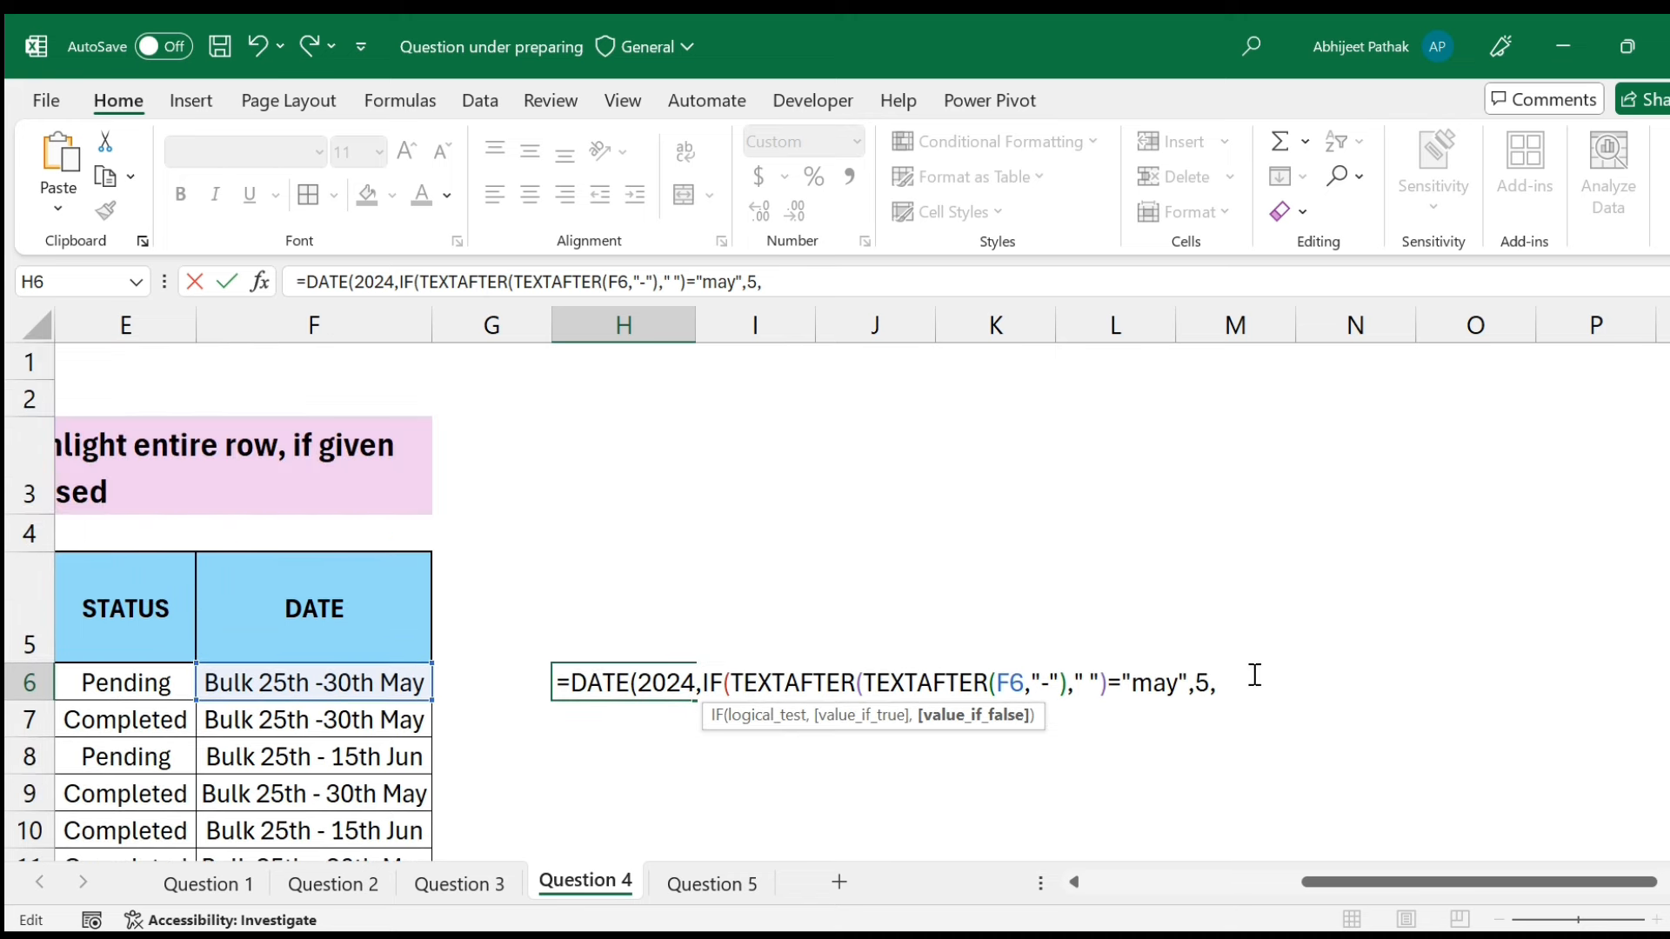
pyautogui.write('IF(')
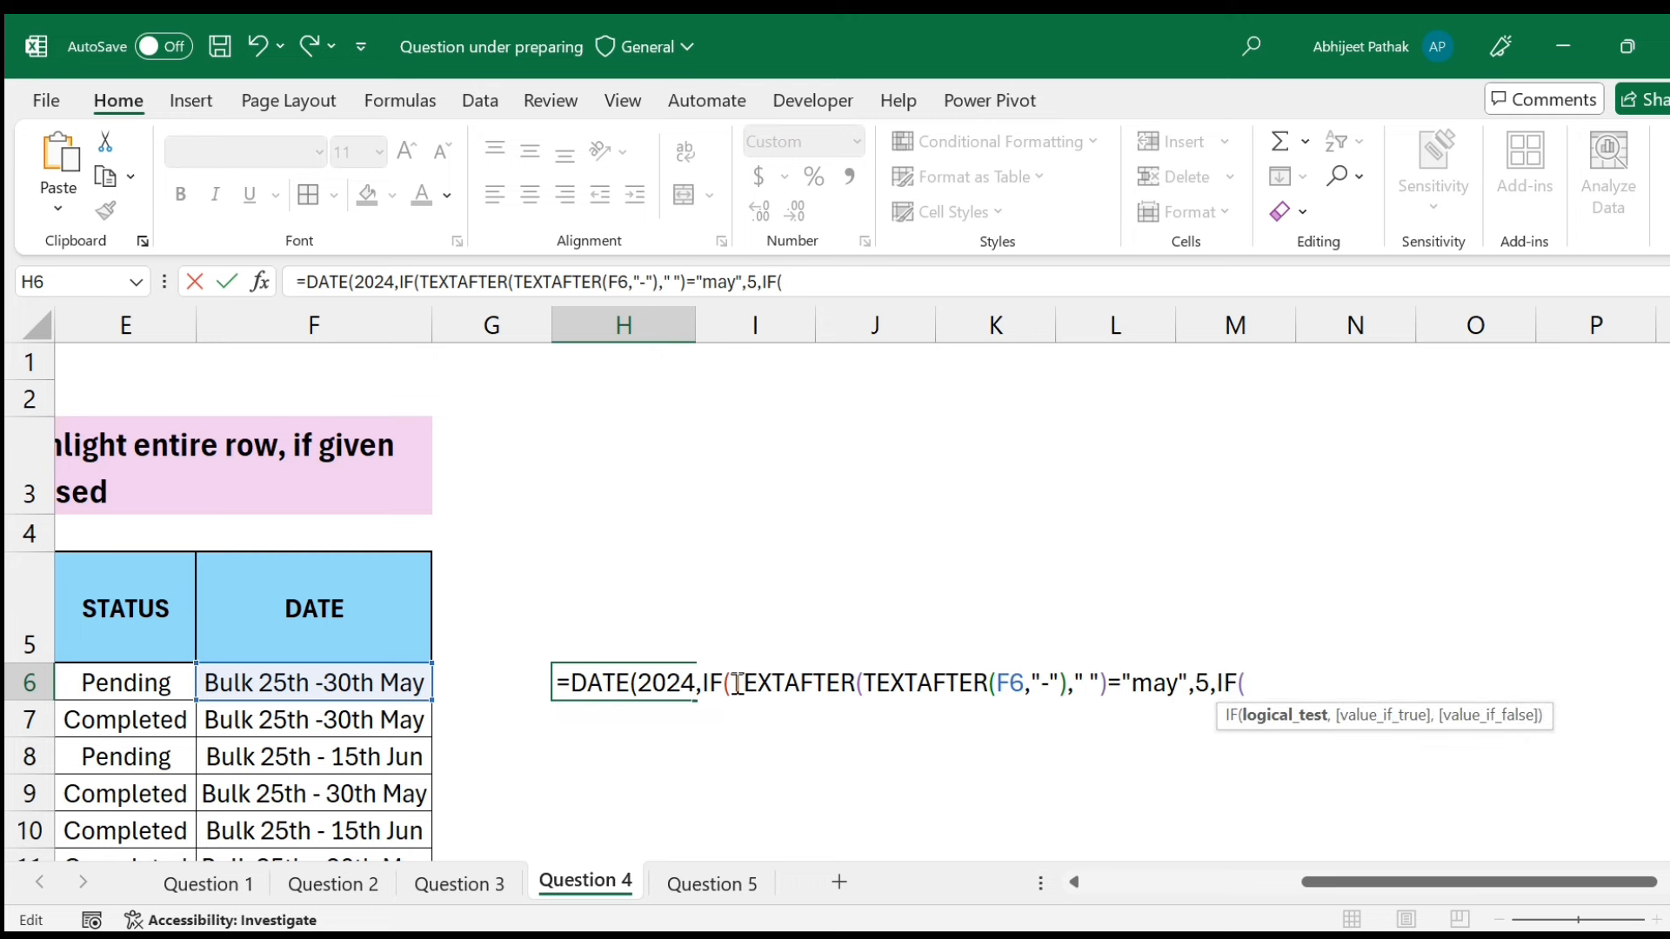
pyautogui.click(738, 681)
pyautogui.hotkey('shift', 'Right')
pyautogui.hotkey('shift', 'Right')
pyautogui.hotkey('shift', 'Right')
pyautogui.hotkey('shift', 'Right')
pyautogui.hotkey('shift', 'Right')
pyautogui.hotkey('shift', 'Right')
pyautogui.hotkey('shift', 'Right')
pyautogui.hotkey('shift', 'Right')
pyautogui.hotkey('shift', 'Right')
pyautogui.hotkey('shift', 'Right')
pyautogui.hotkey('shift', 'Right')
pyautogui.hotkey('shift', 'Right')
pyautogui.hotkey('shift', 'Right')
pyautogui.hotkey('shift', 'Right')
pyautogui.hotkey('shift', 'Right')
pyautogui.hotkey('shift', 'Right')
pyautogui.hotkey('shift', 'Right')
pyautogui.hotkey('shift', 'Right')
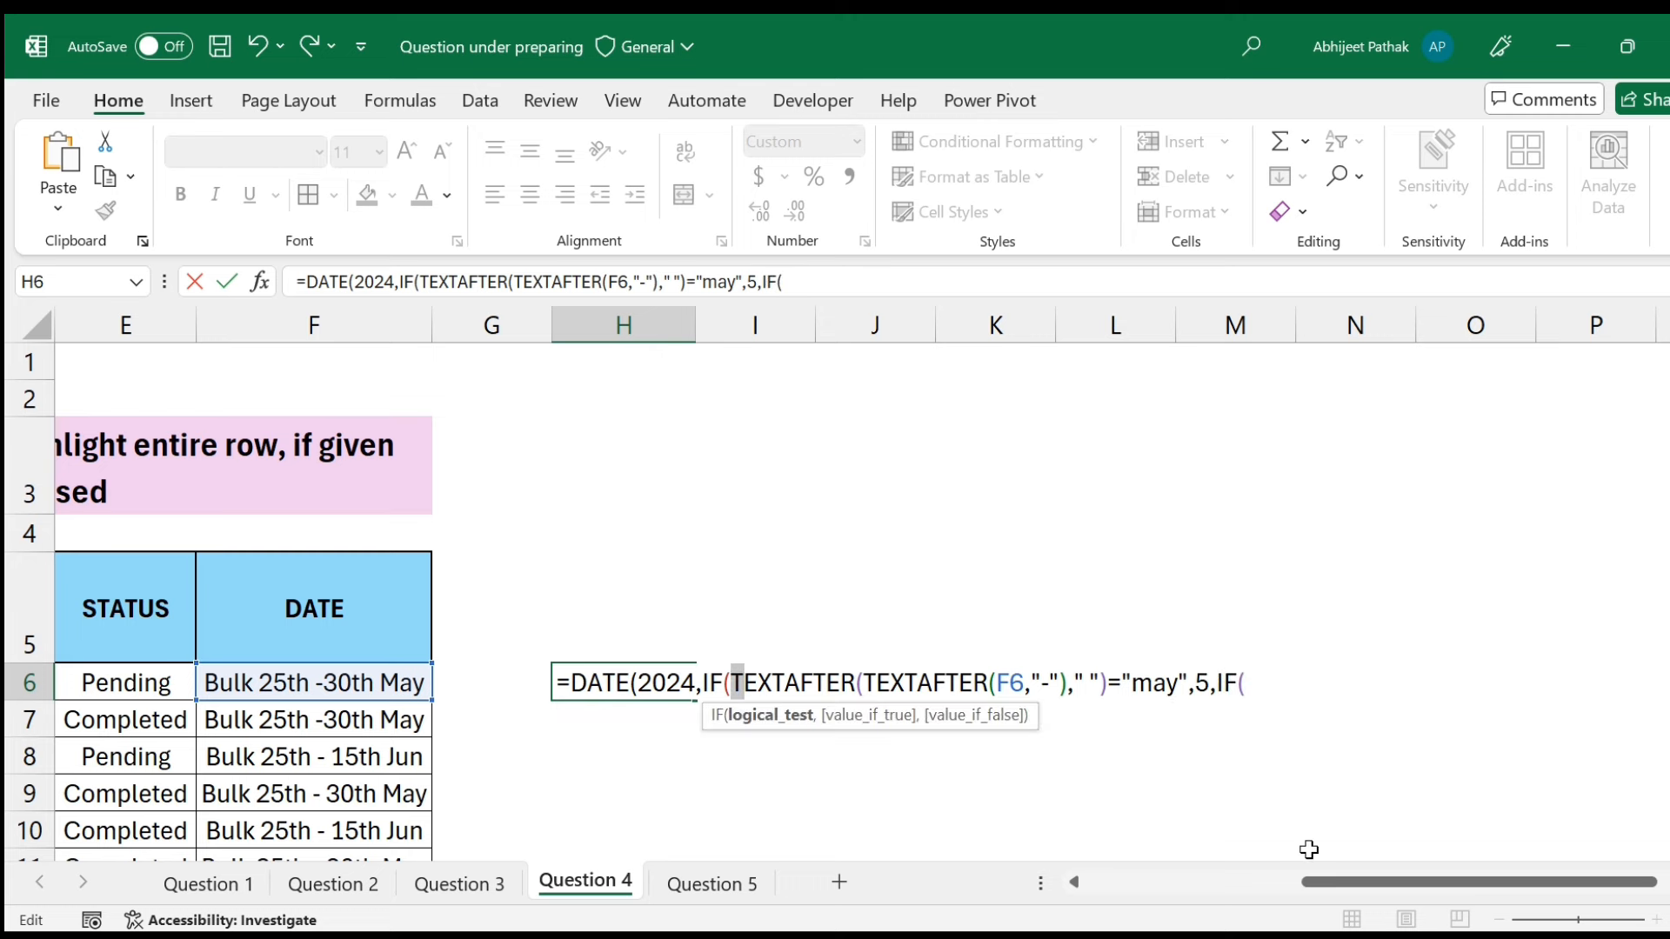
pyautogui.hotkey('shift', 'Right')
pyautogui.hotkey('shift', 'Right')
pyautogui.hotkey('shift', 'Right')
pyautogui.hotkey('shift', 'Right')
pyautogui.hotkey('shift', 'Right')
pyautogui.hotkey('shift', 'Right')
pyautogui.hotkey('shift', 'Right')
pyautogui.hotkey('shift', 'Right')
pyautogui.hotkey('shift', 'Right')
pyautogui.hotkey('shift', 'Right')
pyautogui.hotkey('shift', 'Right')
pyautogui.hotkey('shift', 'Right')
pyautogui.hotkey('shift', 'Right')
pyautogui.hotkey('shift', 'Right')
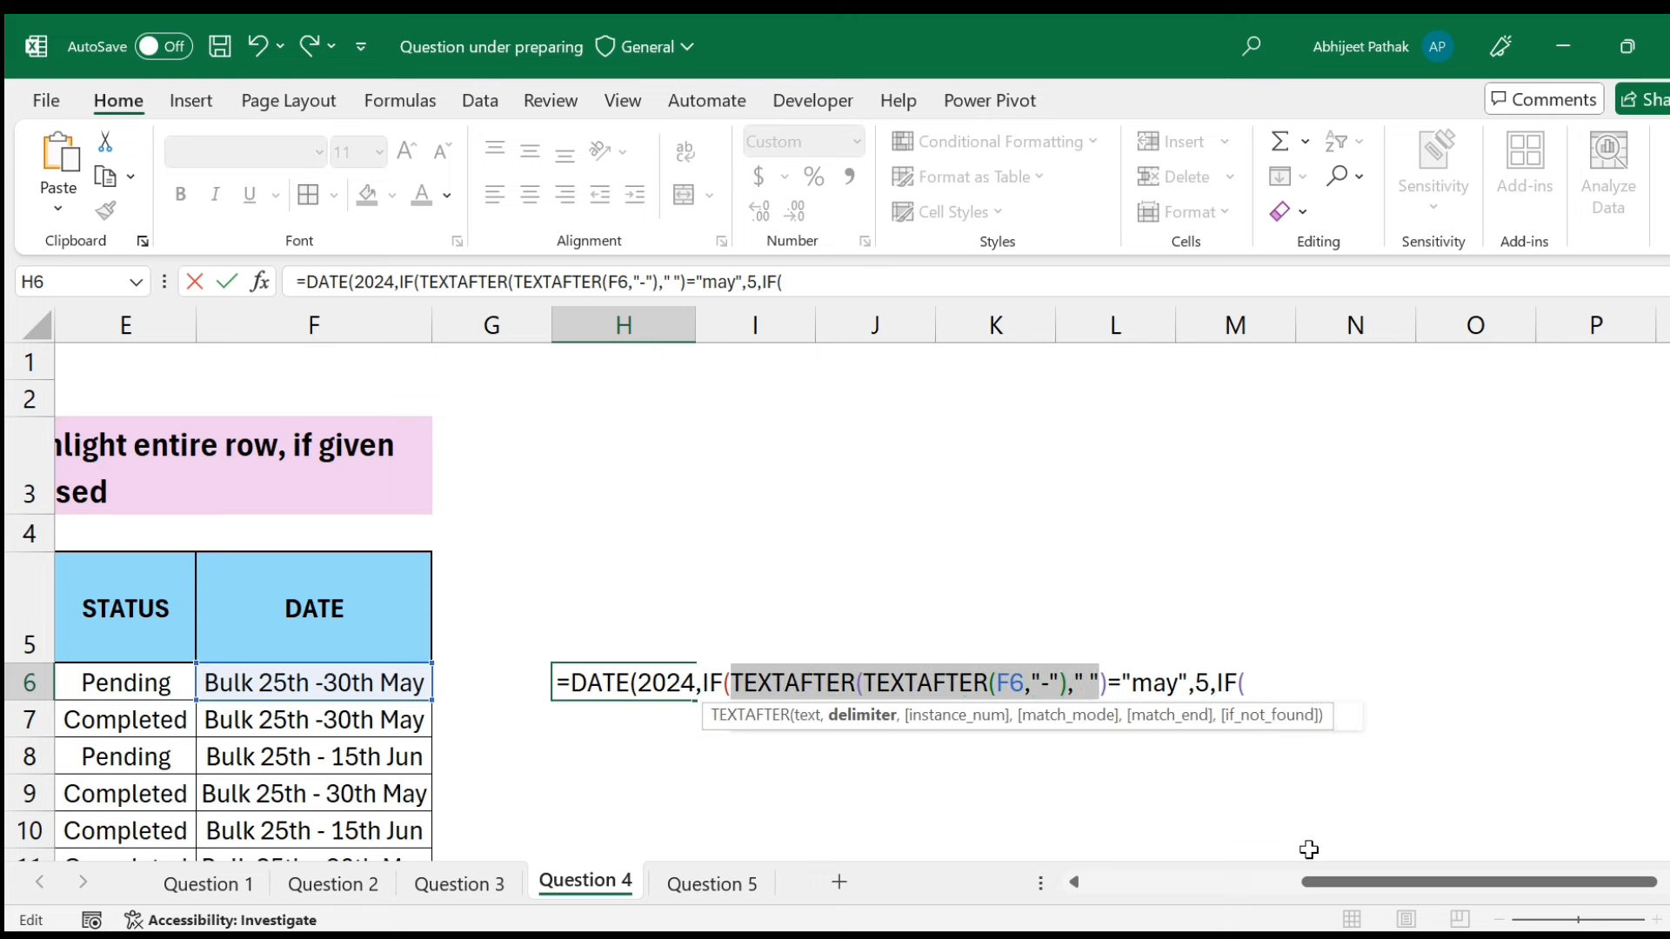
pyautogui.hotkey('ctrl', 'c')
pyautogui.press('End')
pyautogui.hotkey('ctrl', 'v')
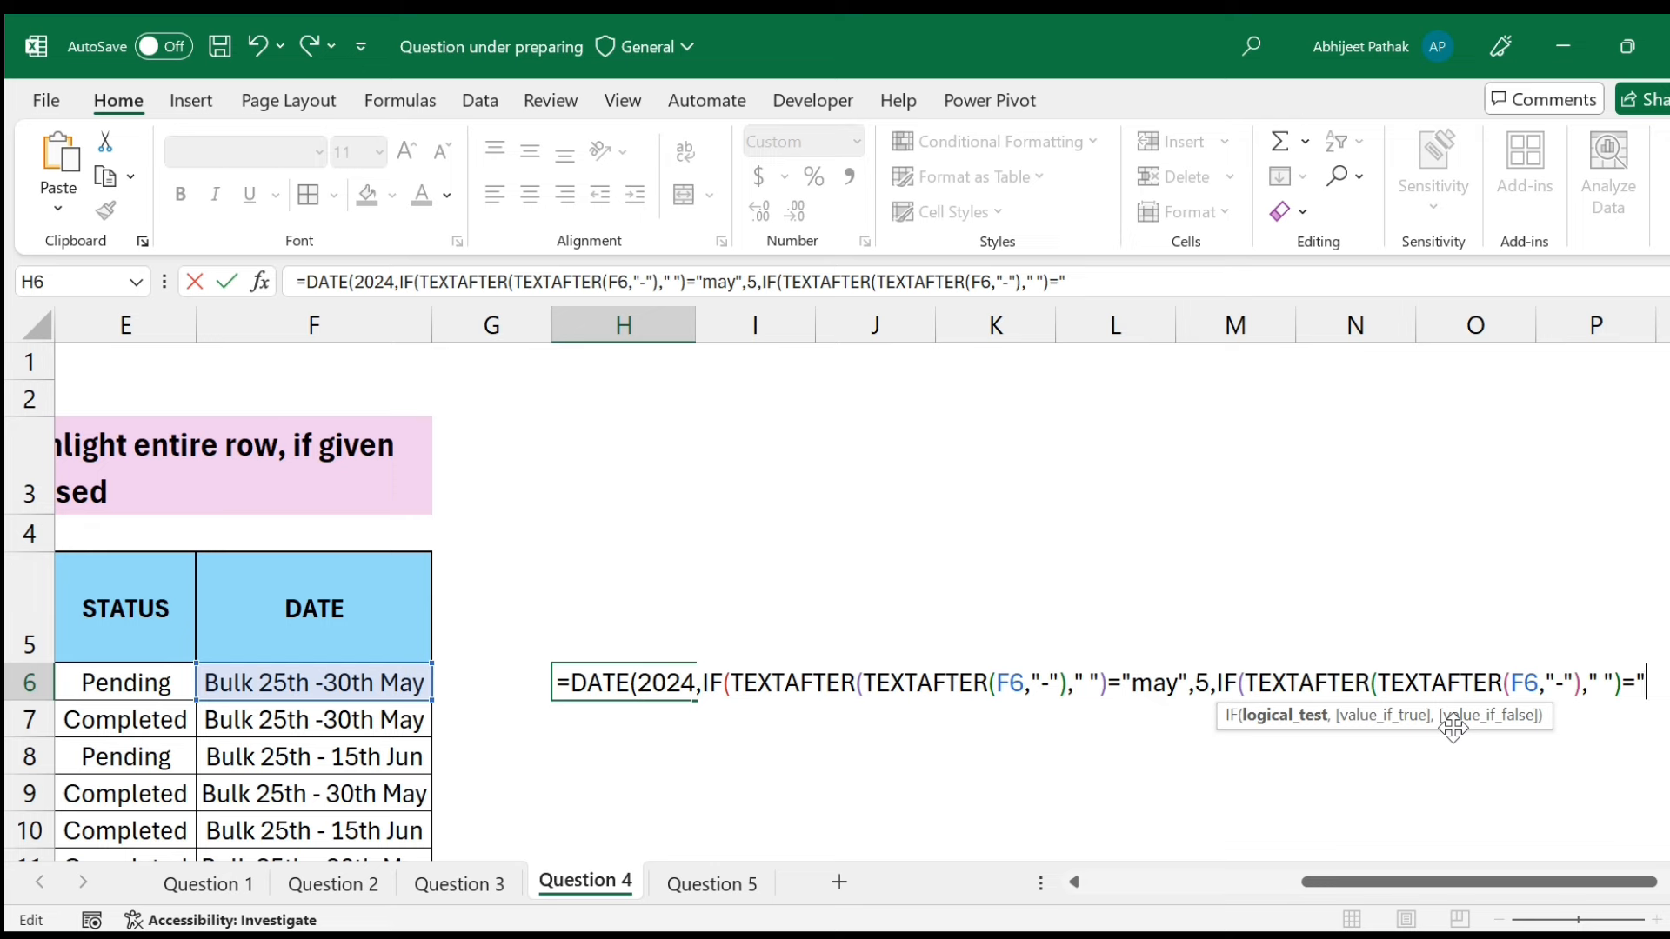
# Make the second IF test for "jun" and return 6, and close both IF functions.
pyautogui.write('="jun",')
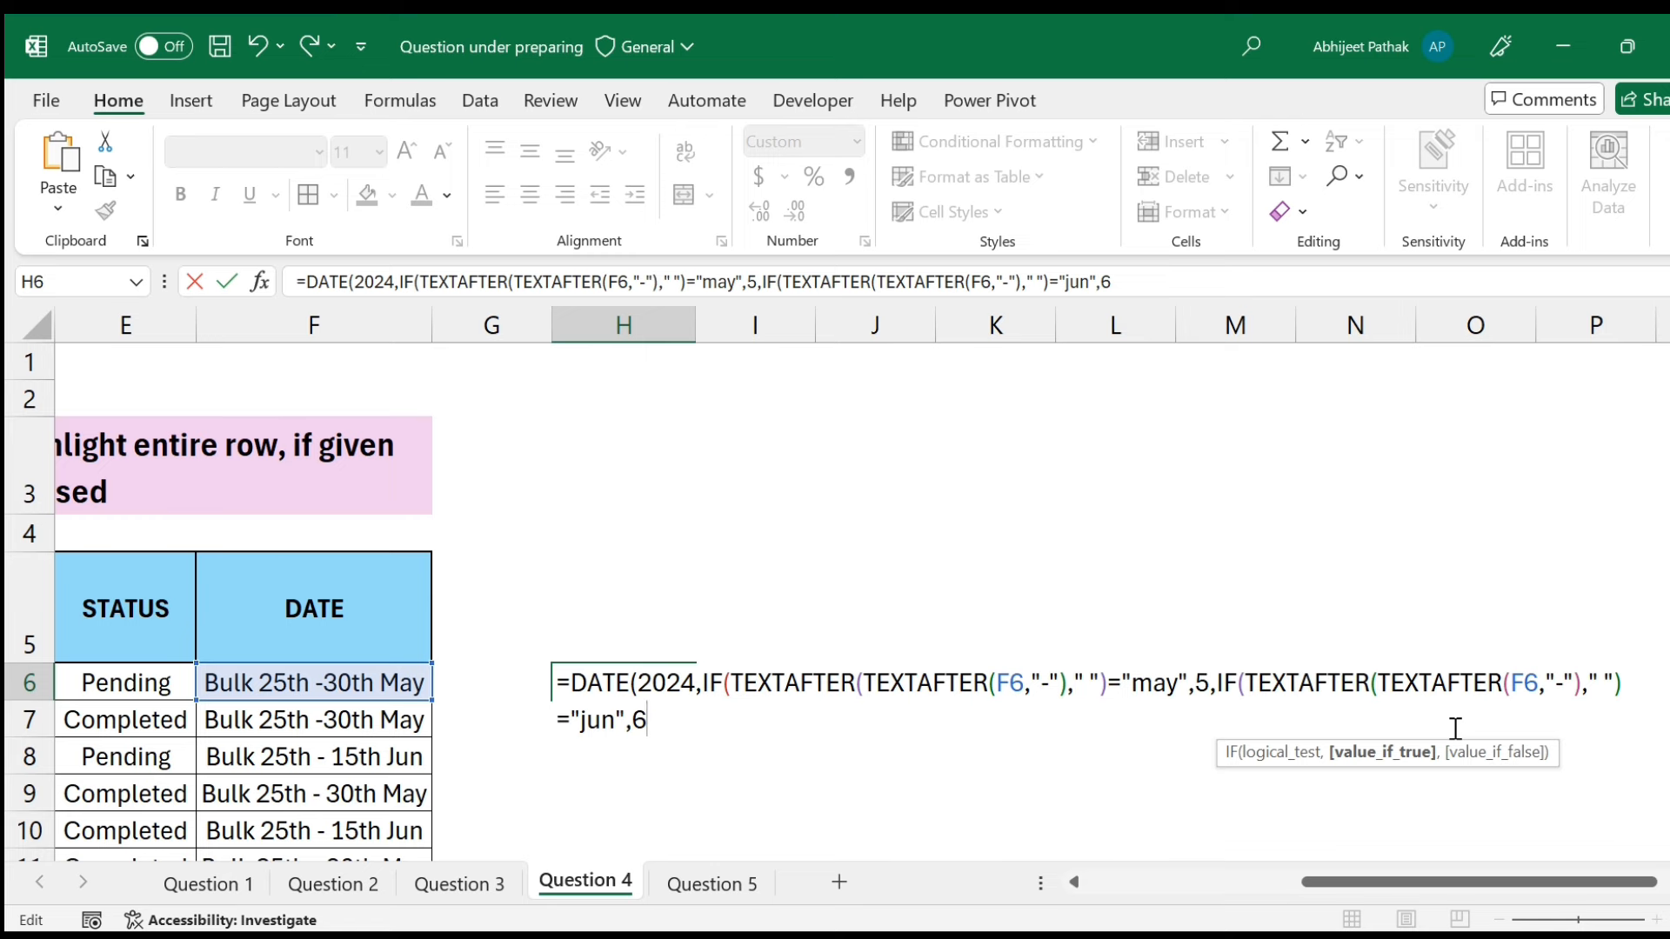
pyautogui.write('6)')
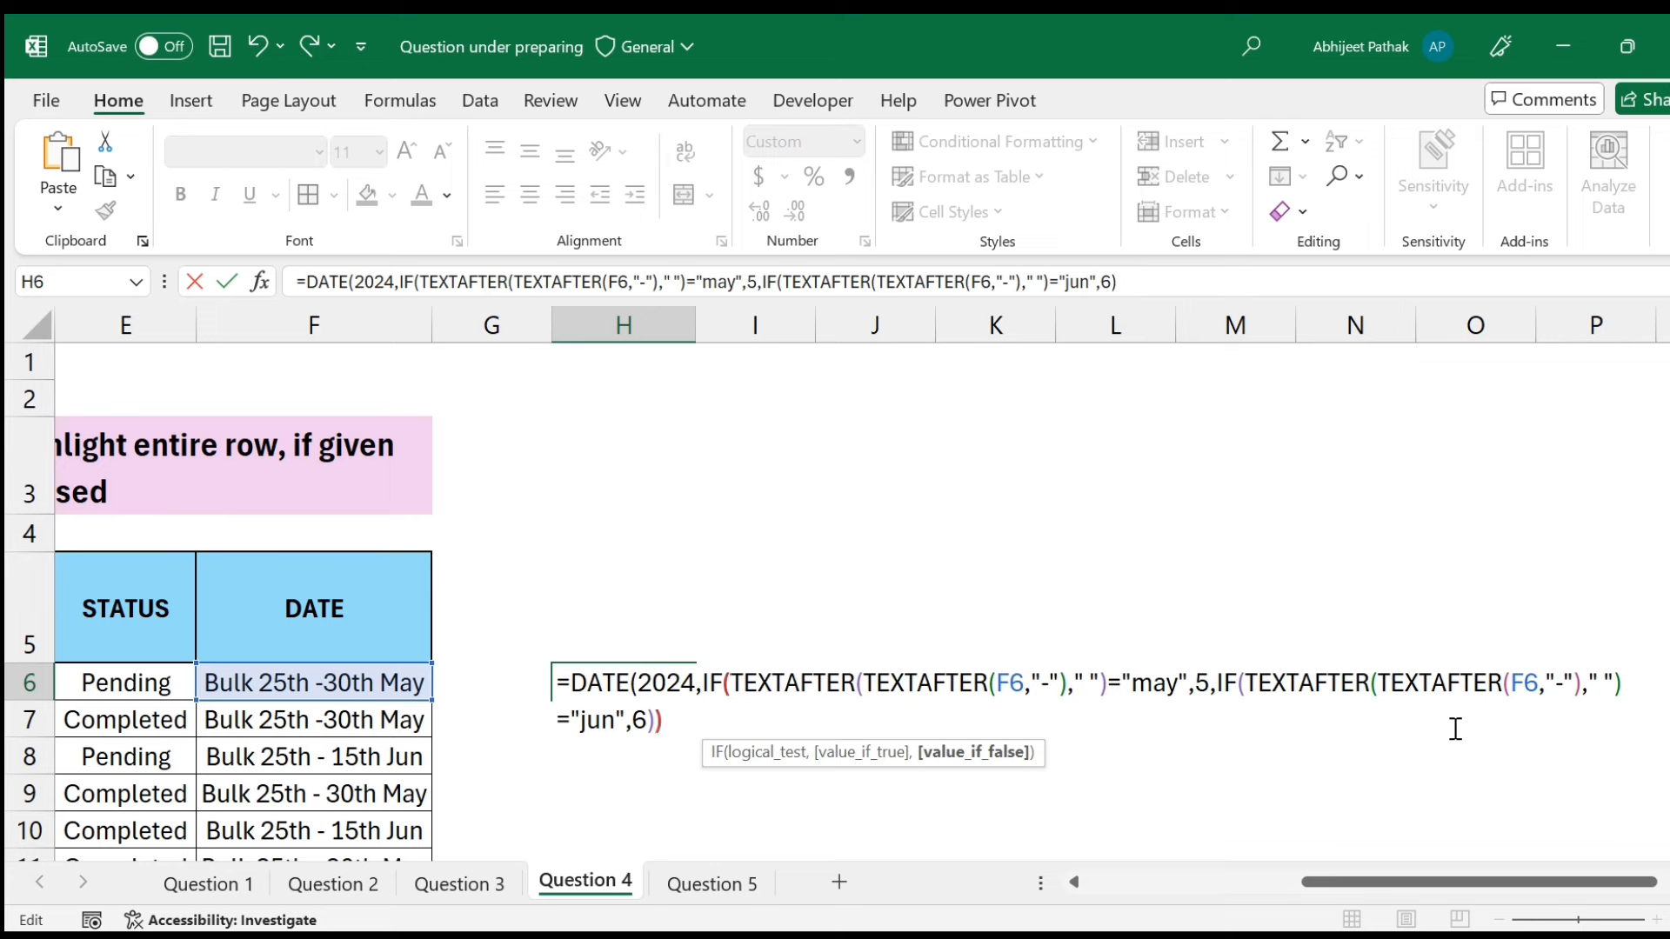
pyautogui.write(')')
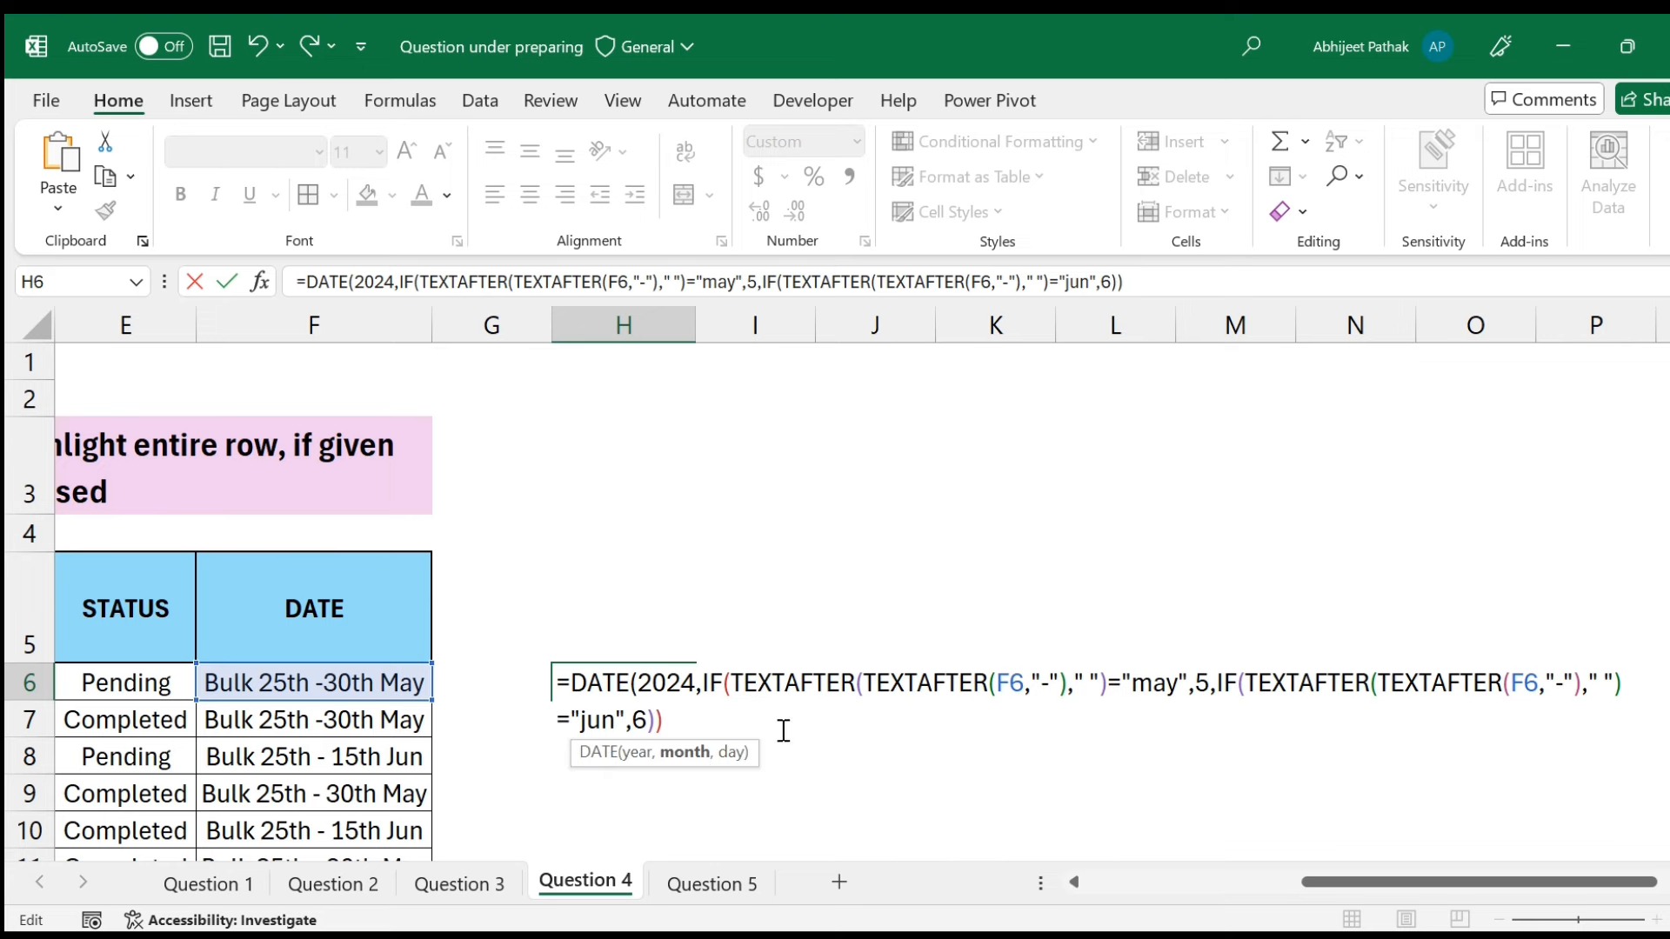
# Complete the DATE formula in H6 with 1 as the day, and widen column H slightly.
pyautogui.write(',1')
pyautogui.press('Return')
pyautogui.press('Up')
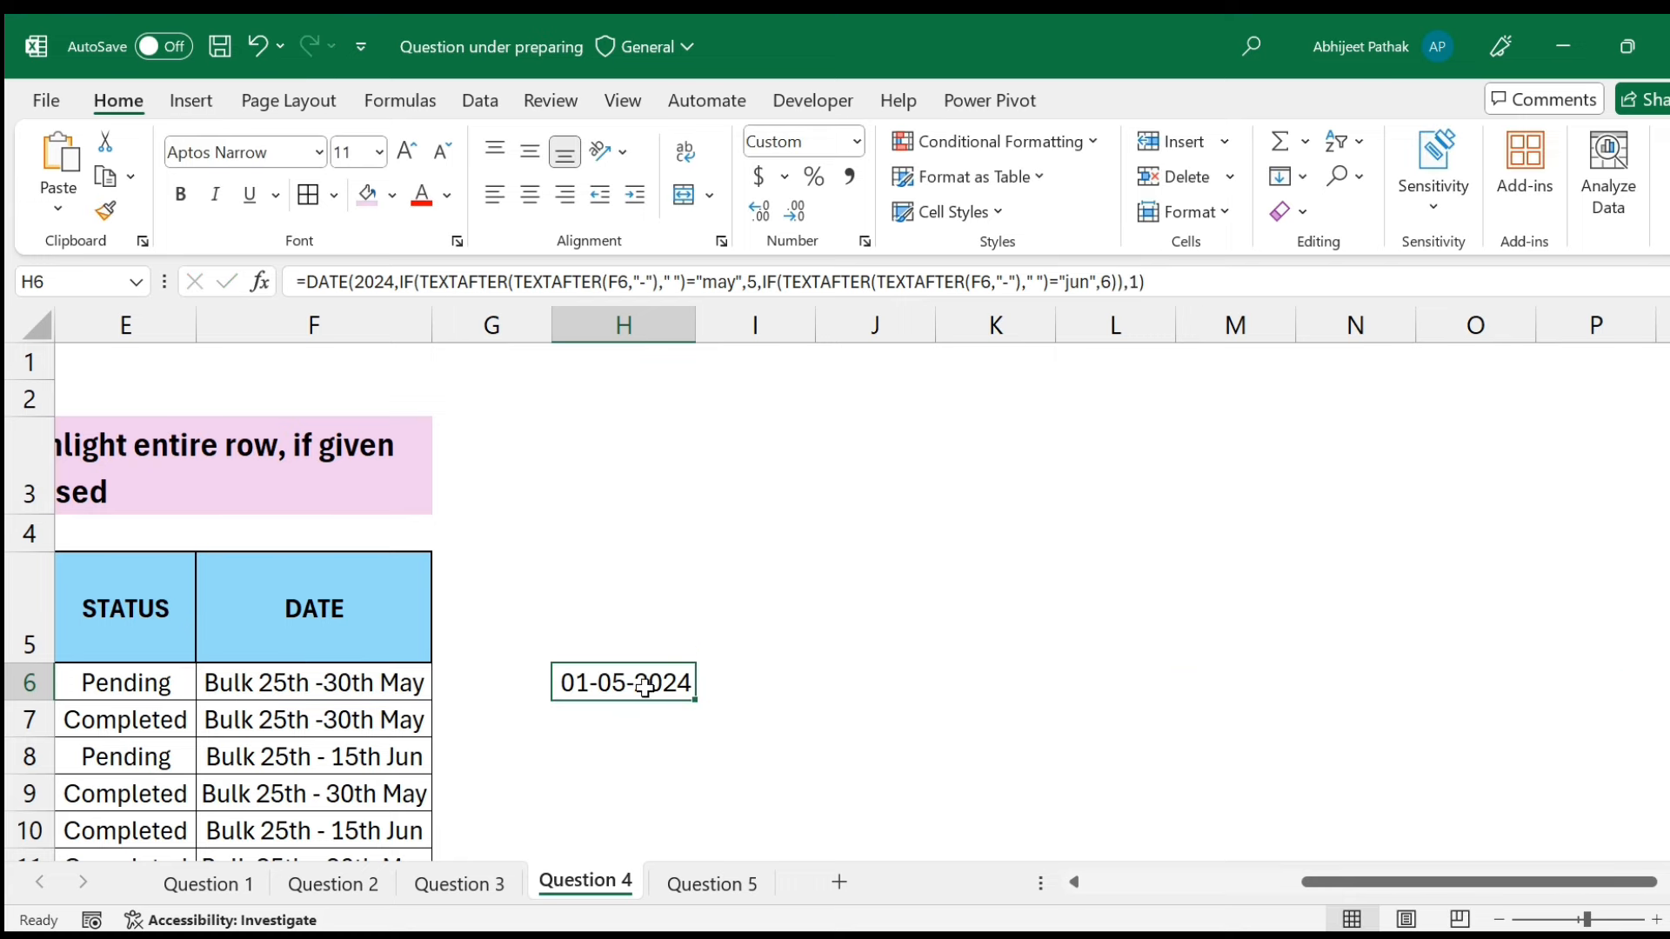
pyautogui.moveTo(695, 326); pyautogui.dragTo(731, 326)
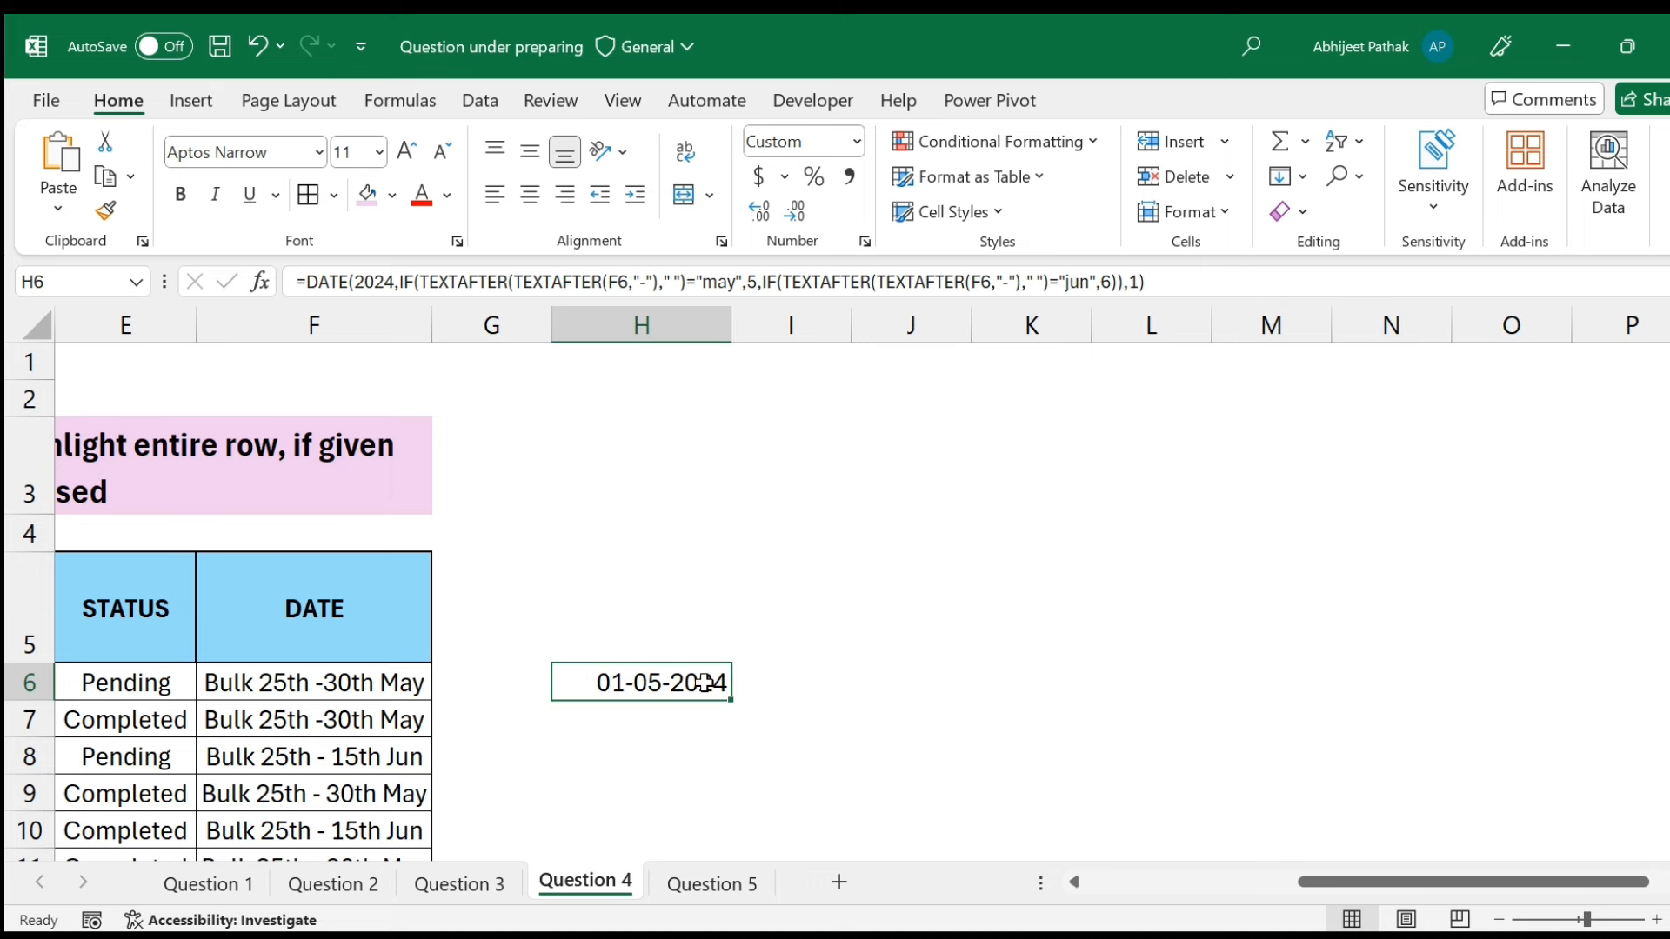
# Widen the DATE column F slightly and reduce the height of header row 5.
pyautogui.moveTo(432, 325); pyautogui.dragTo(490, 325)
pyautogui.click(423, 683)
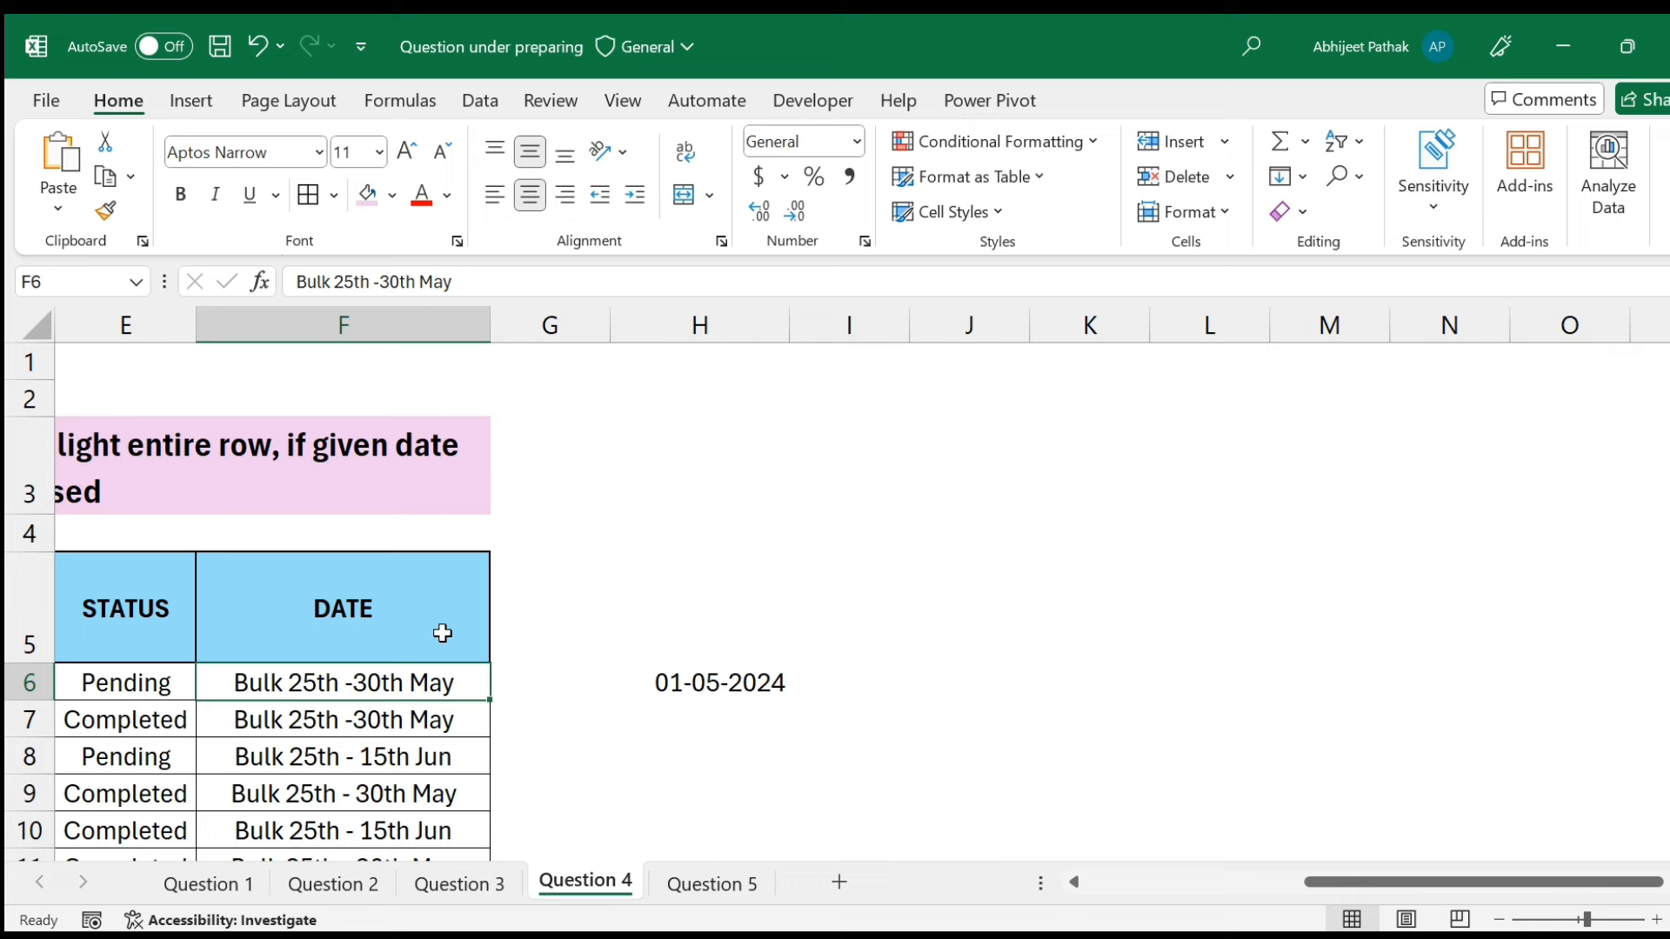
pyautogui.click(518, 197)
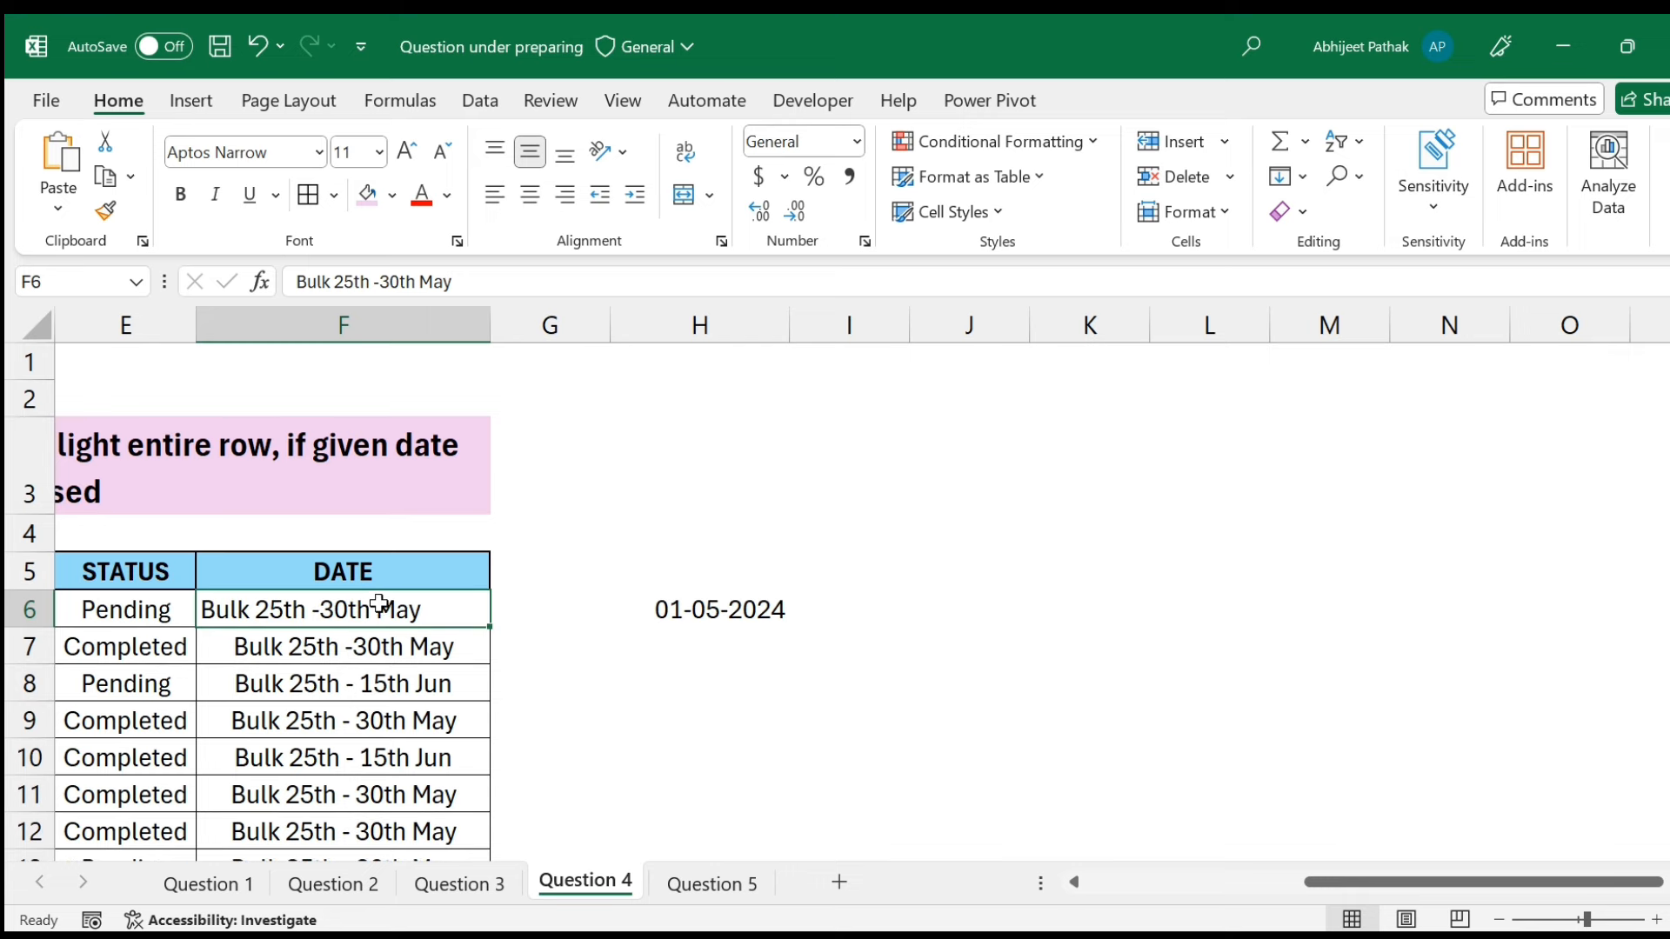
pyautogui.hotkey('ctrl', 'z')
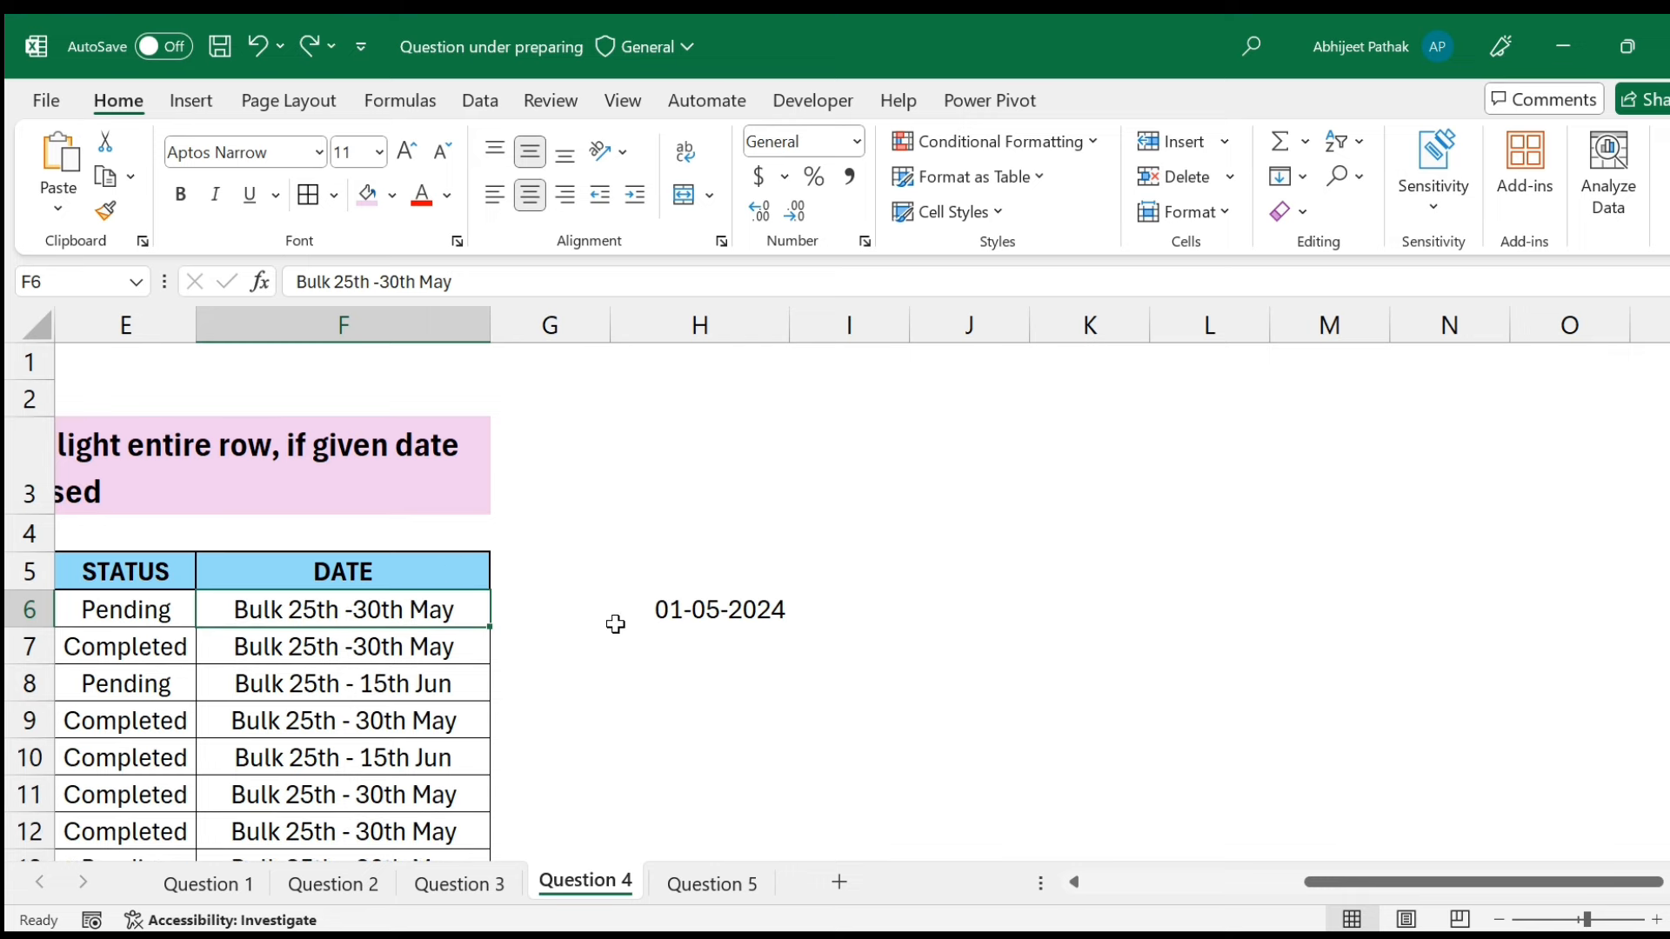
# Replace the fixed day in H6's DATE formula with TEXTAFTER(F6,"-").
pyautogui.click(667, 608)
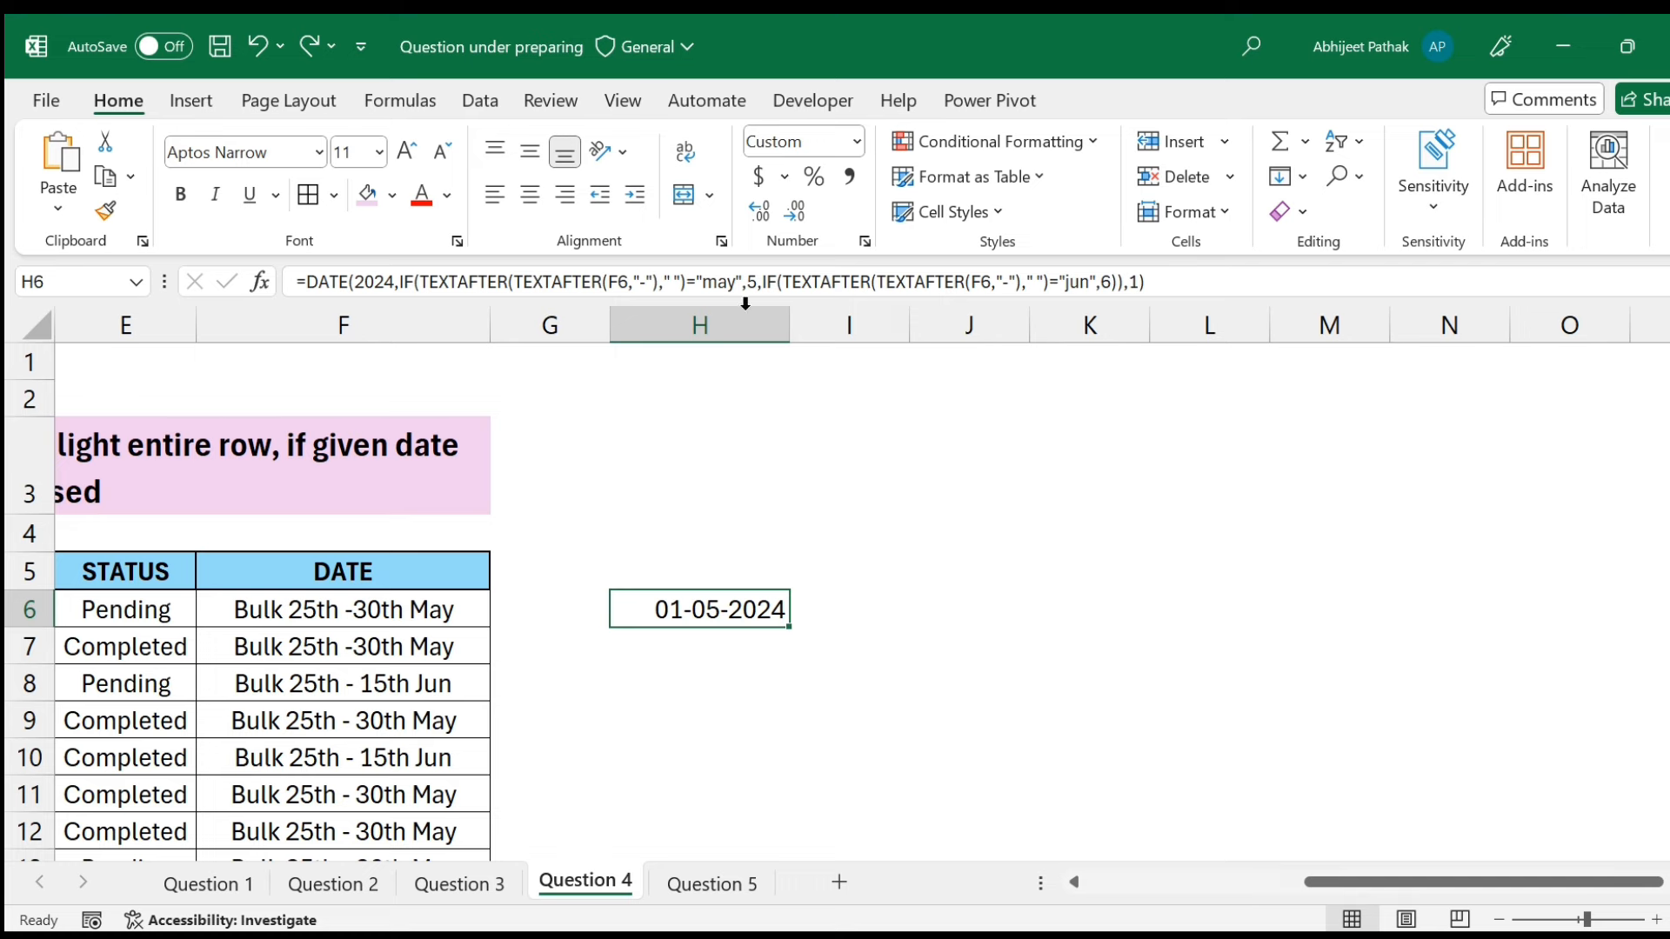
pyautogui.click(1140, 282)
pyautogui.press('BackSpace')
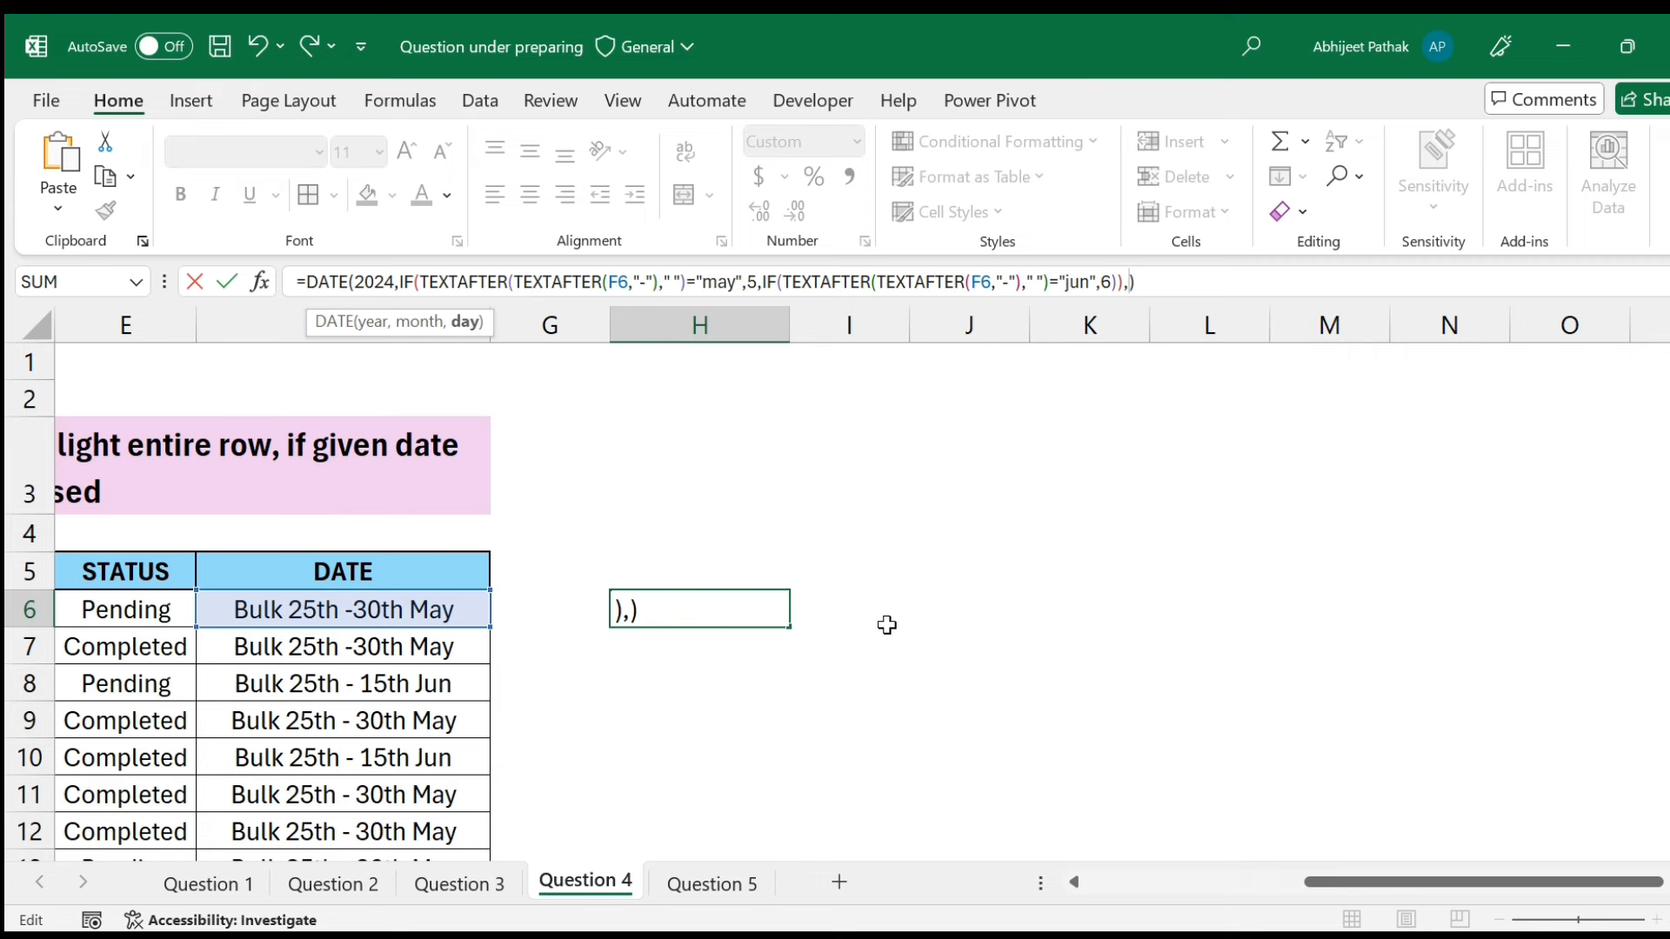
pyautogui.write('textaf')
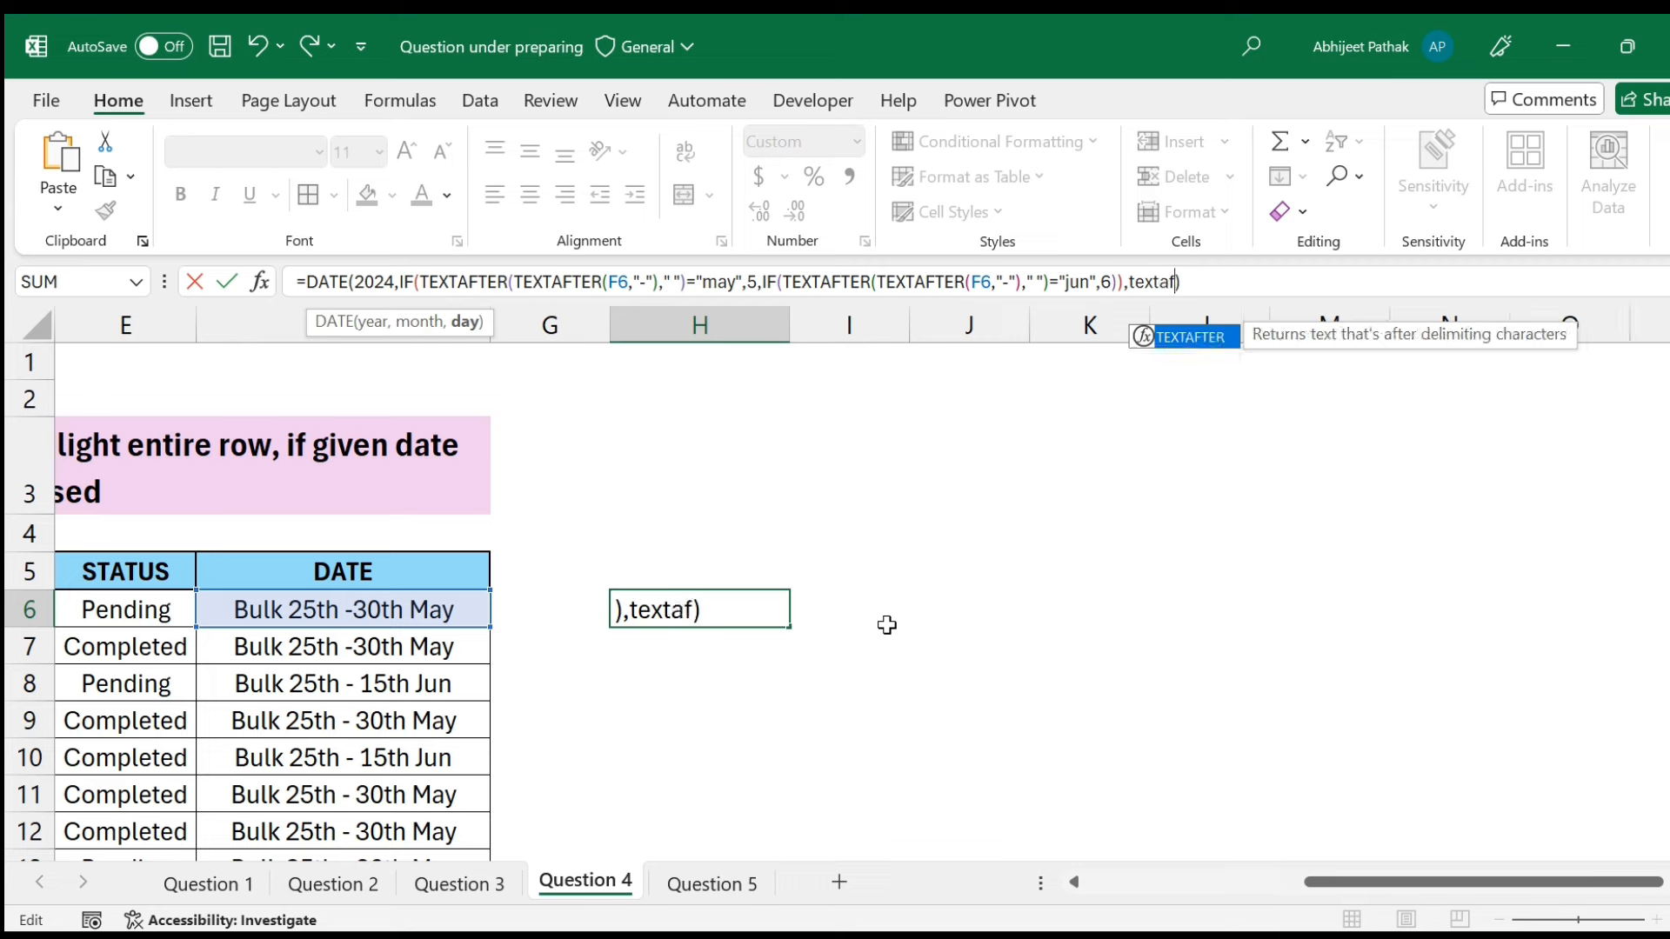
pyautogui.press('Tab')
pyautogui.click(372, 614)
pyautogui.write(',"-")')
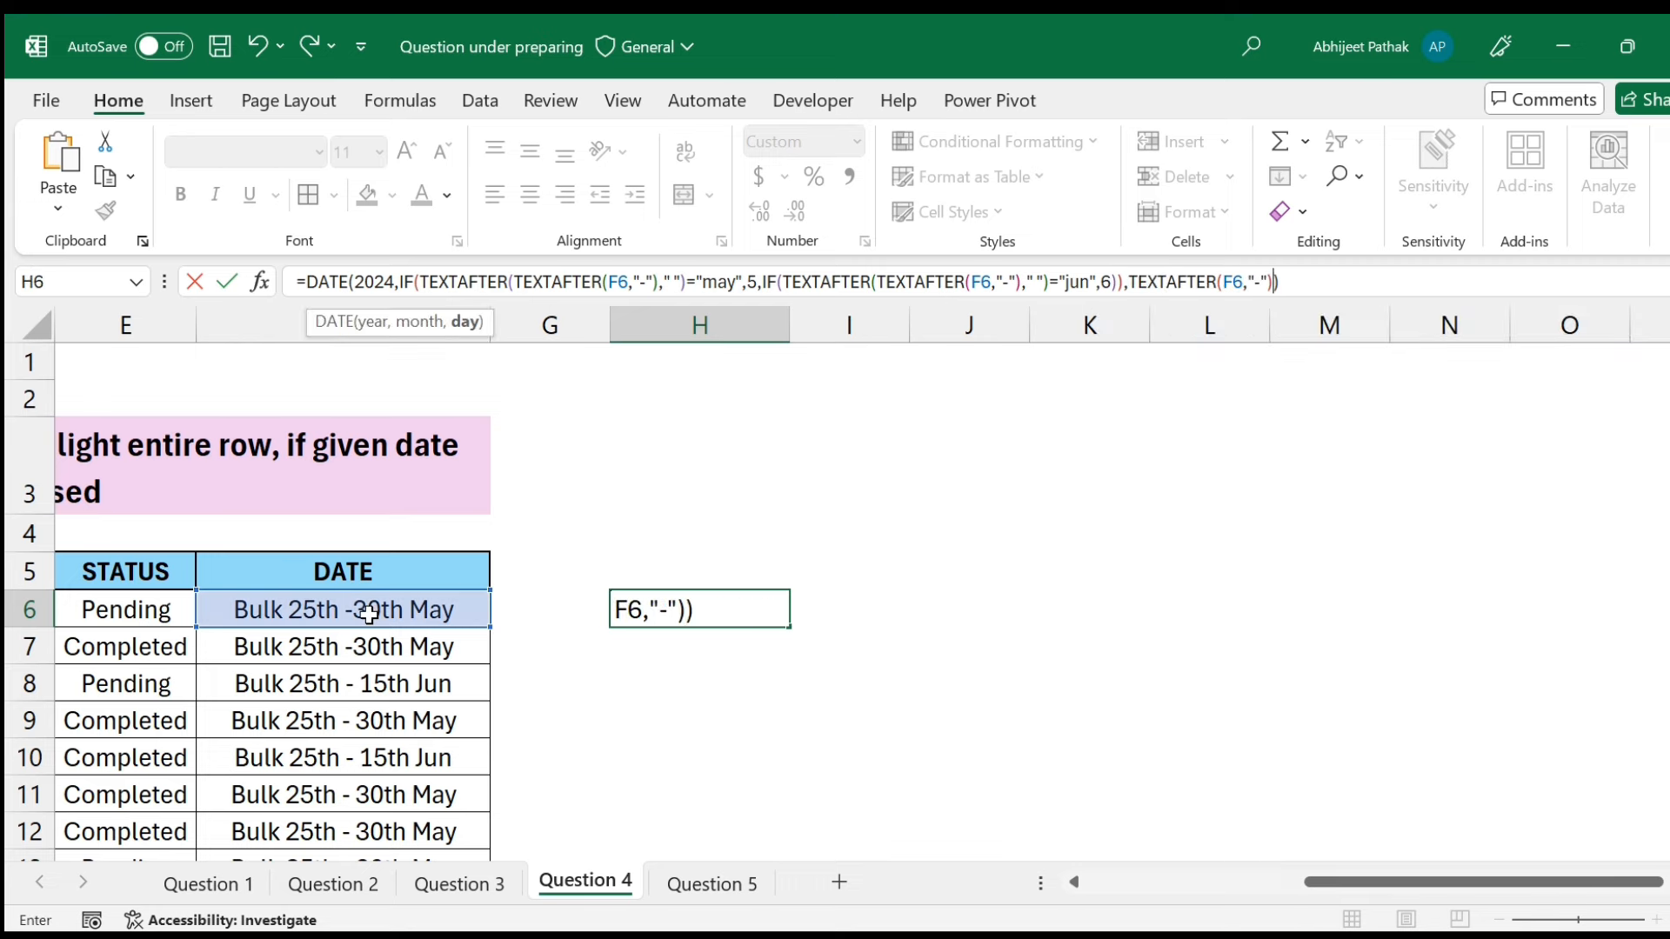
# Evaluate the day argument's TEXTAFTER expression in place, restore it, and review the day format down the DATE column.
pyautogui.moveTo(1131, 279); pyautogui.dragTo(1269, 278)
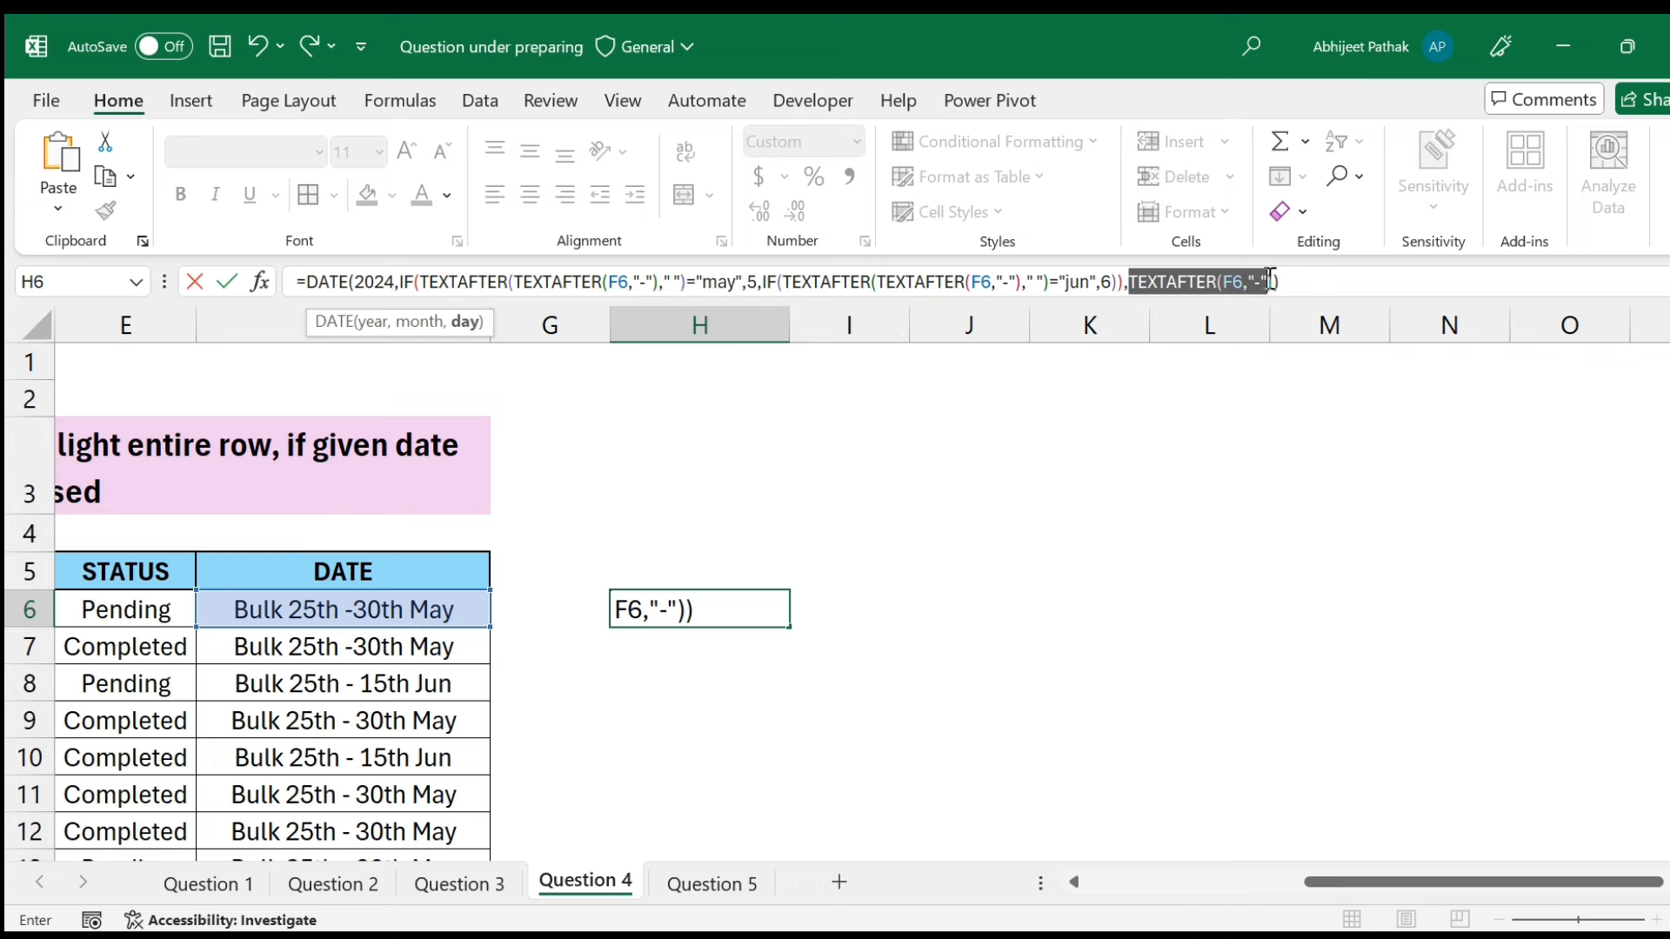
pyautogui.press('Return')
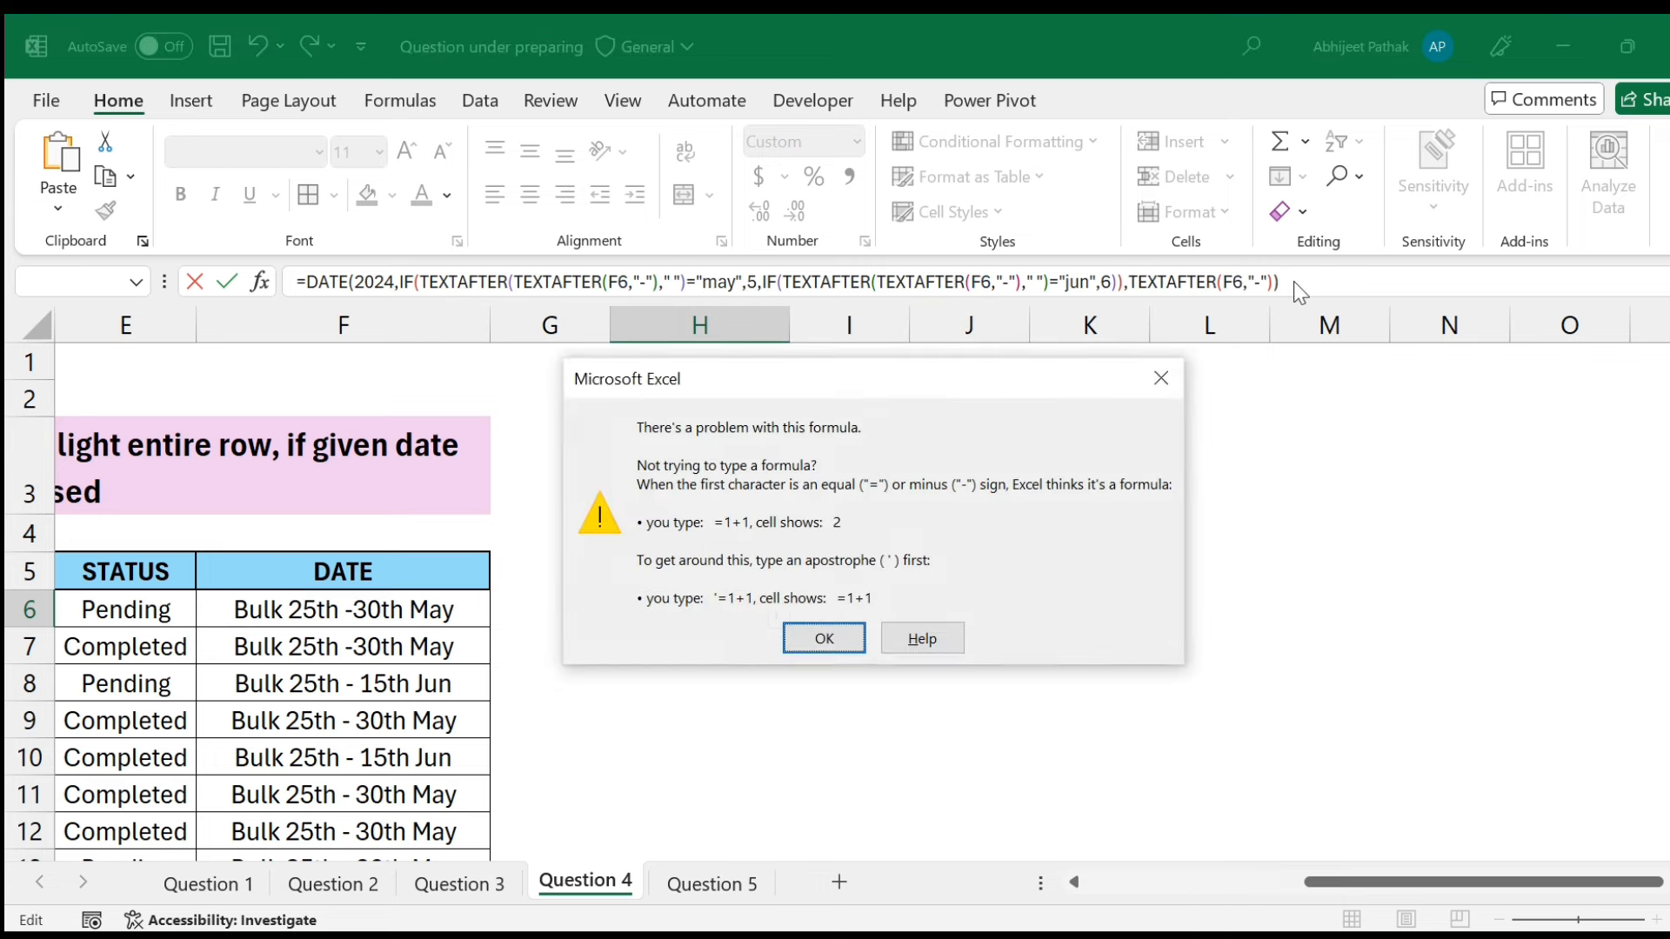
pyautogui.press('Return')
pyautogui.press('BackSpace')
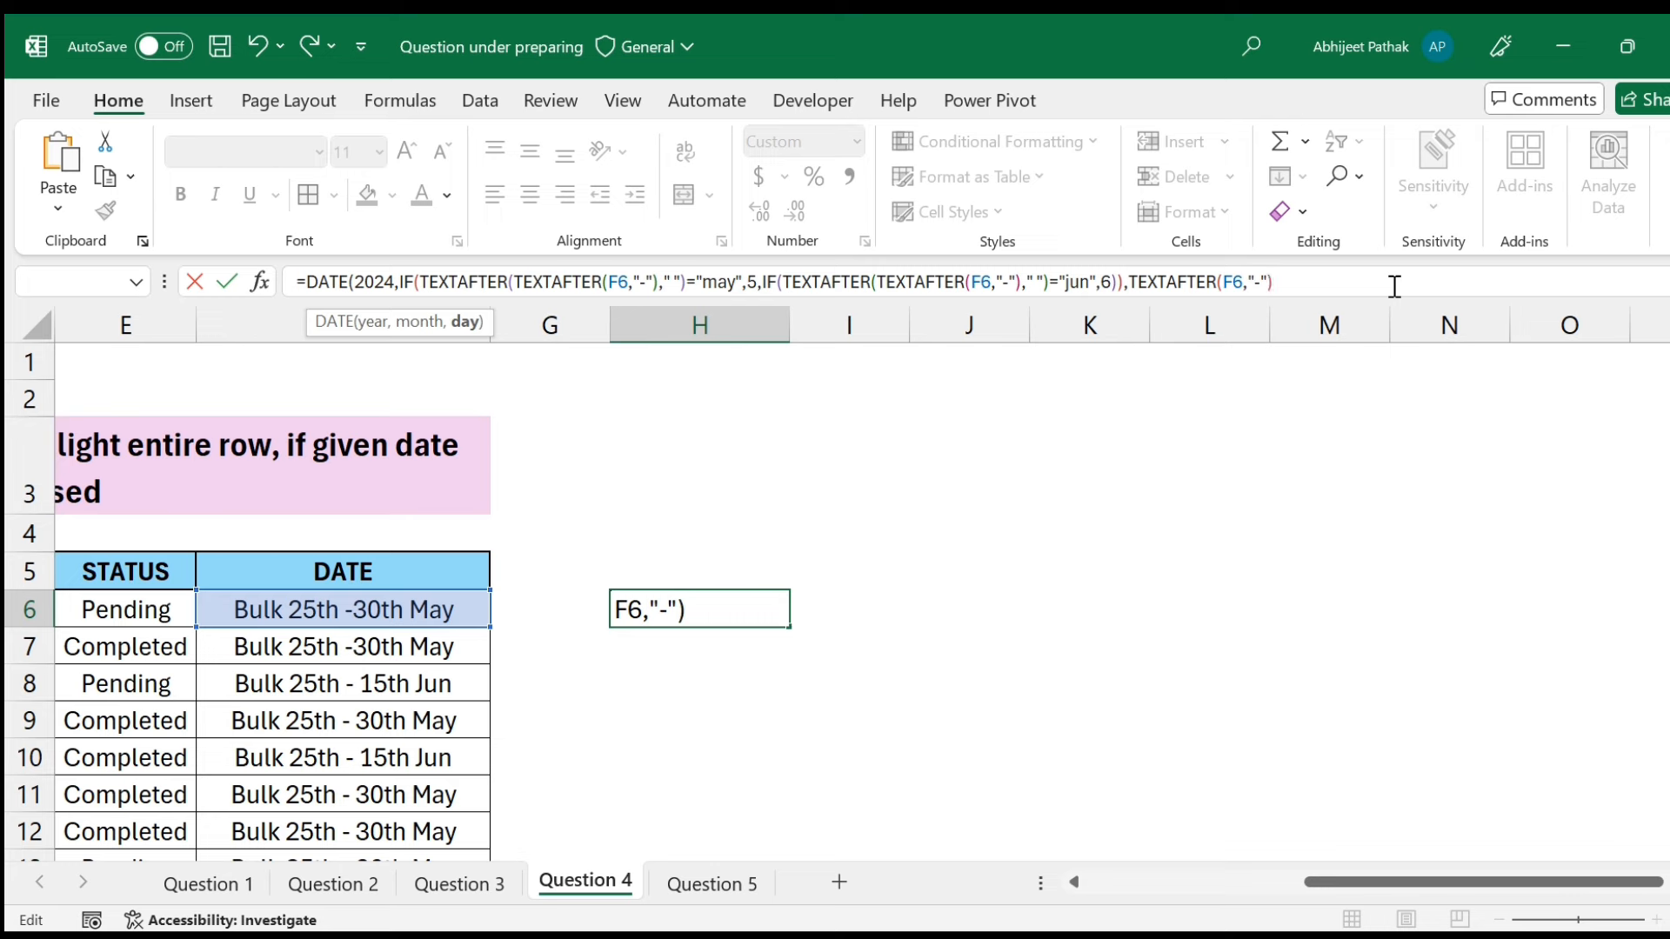
pyautogui.moveTo(1129, 281); pyautogui.dragTo(1535, 276)
pyautogui.press('F9')
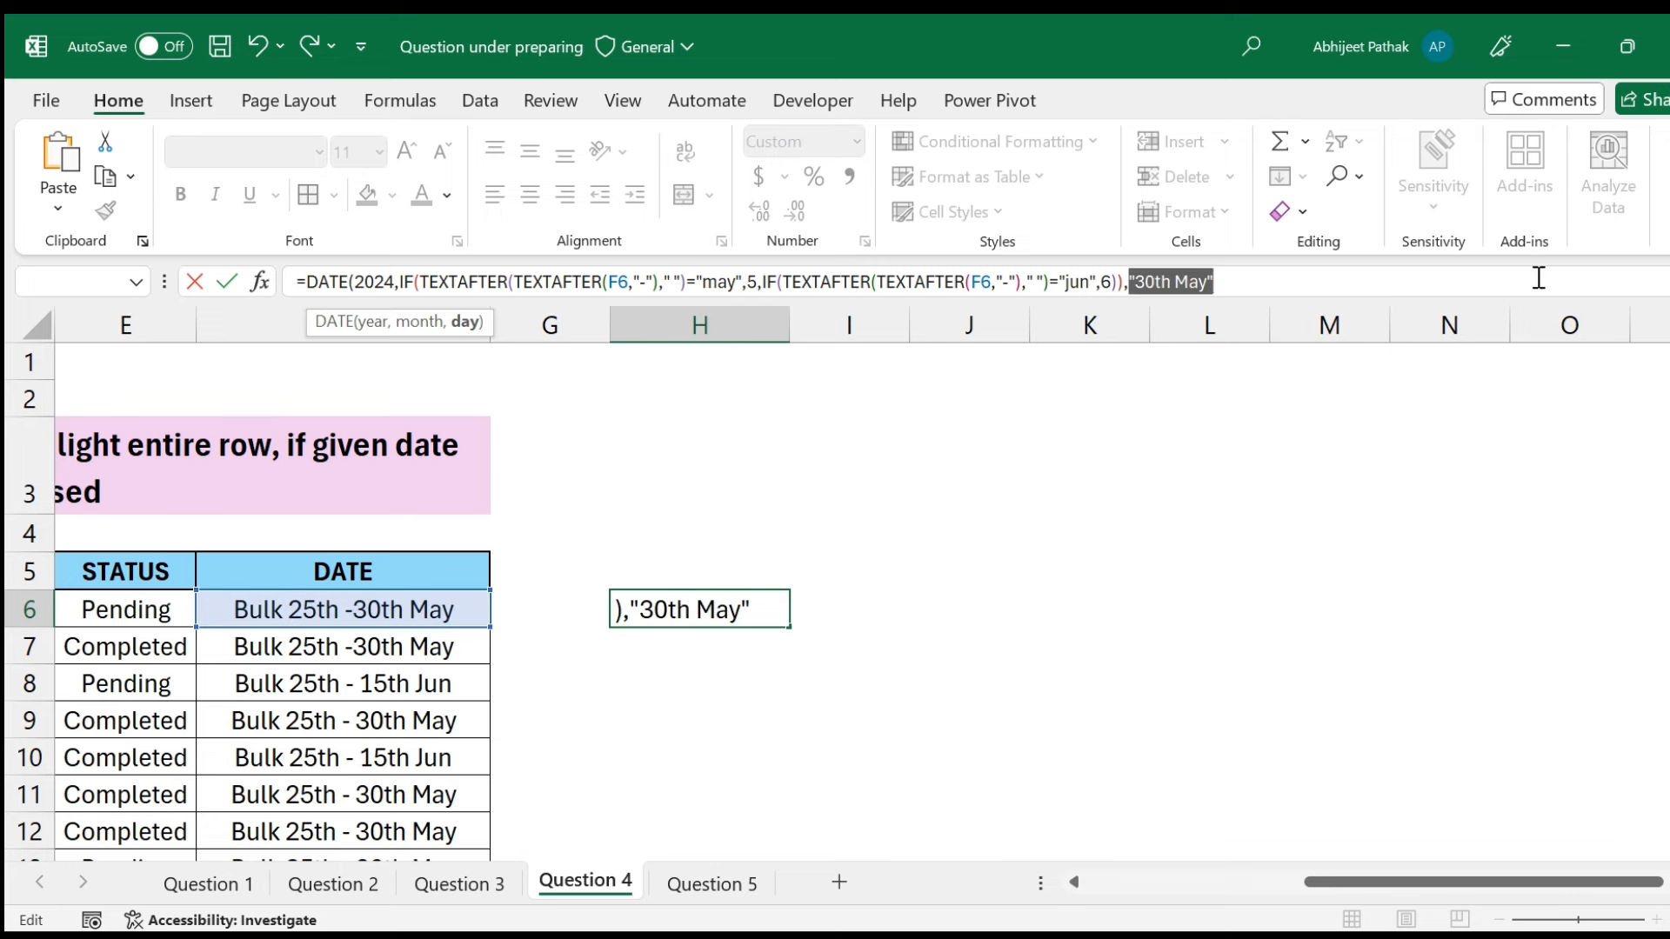
pyautogui.hotkey('ctrl', 'z')
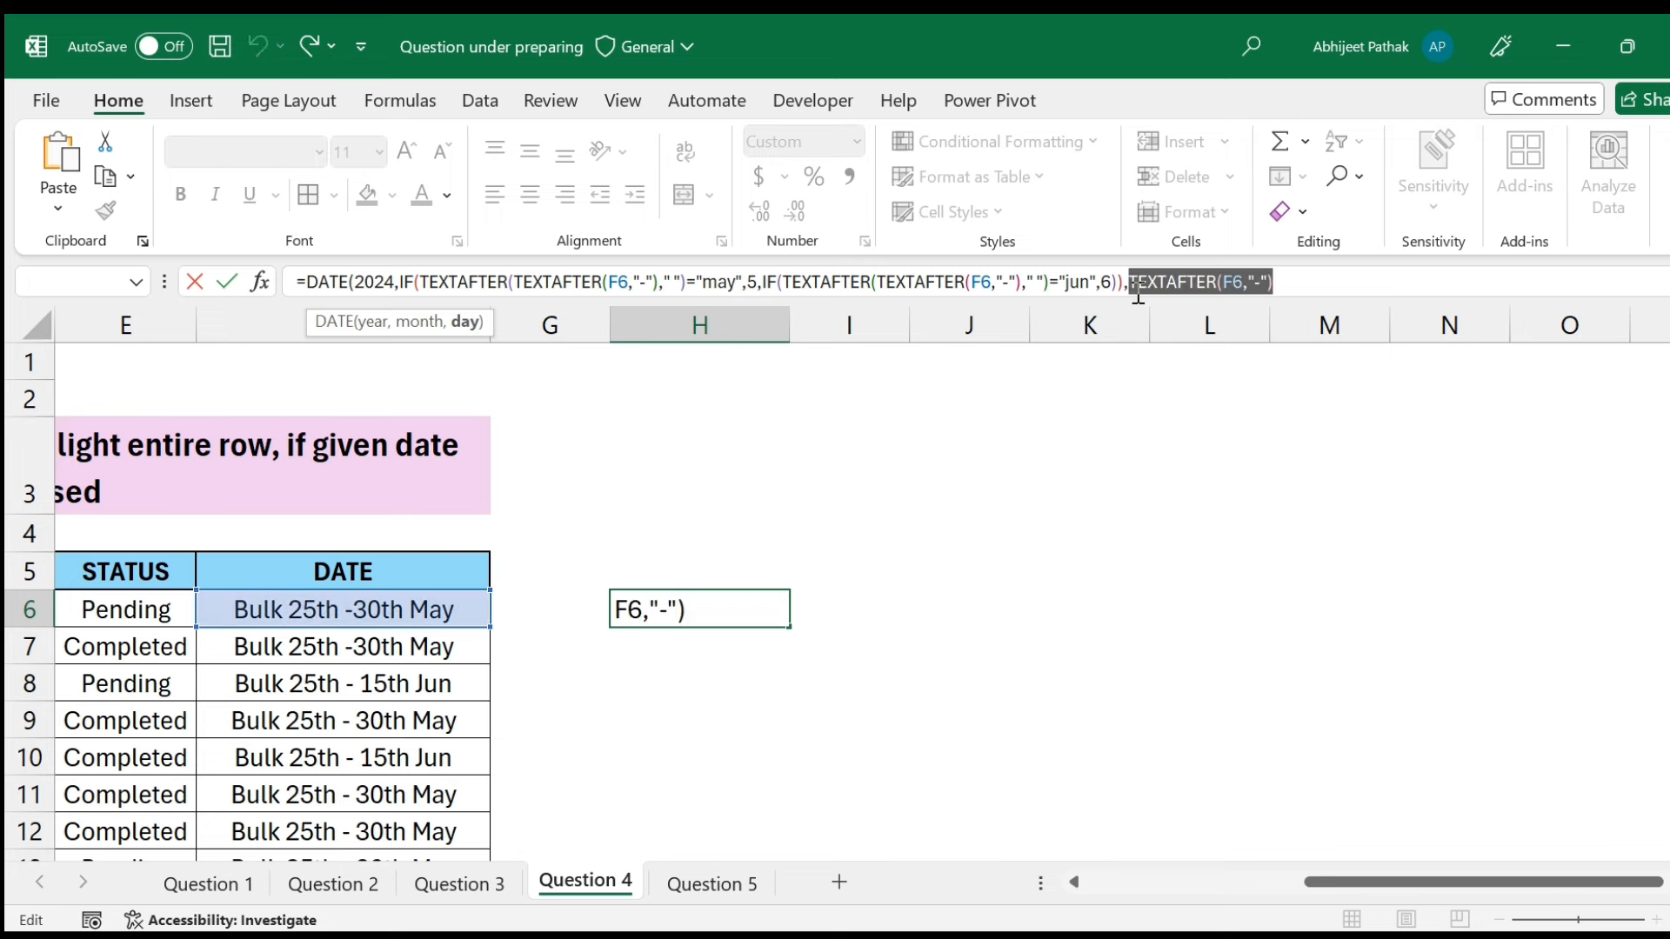
pyautogui.scroll(-2, 384, 626)
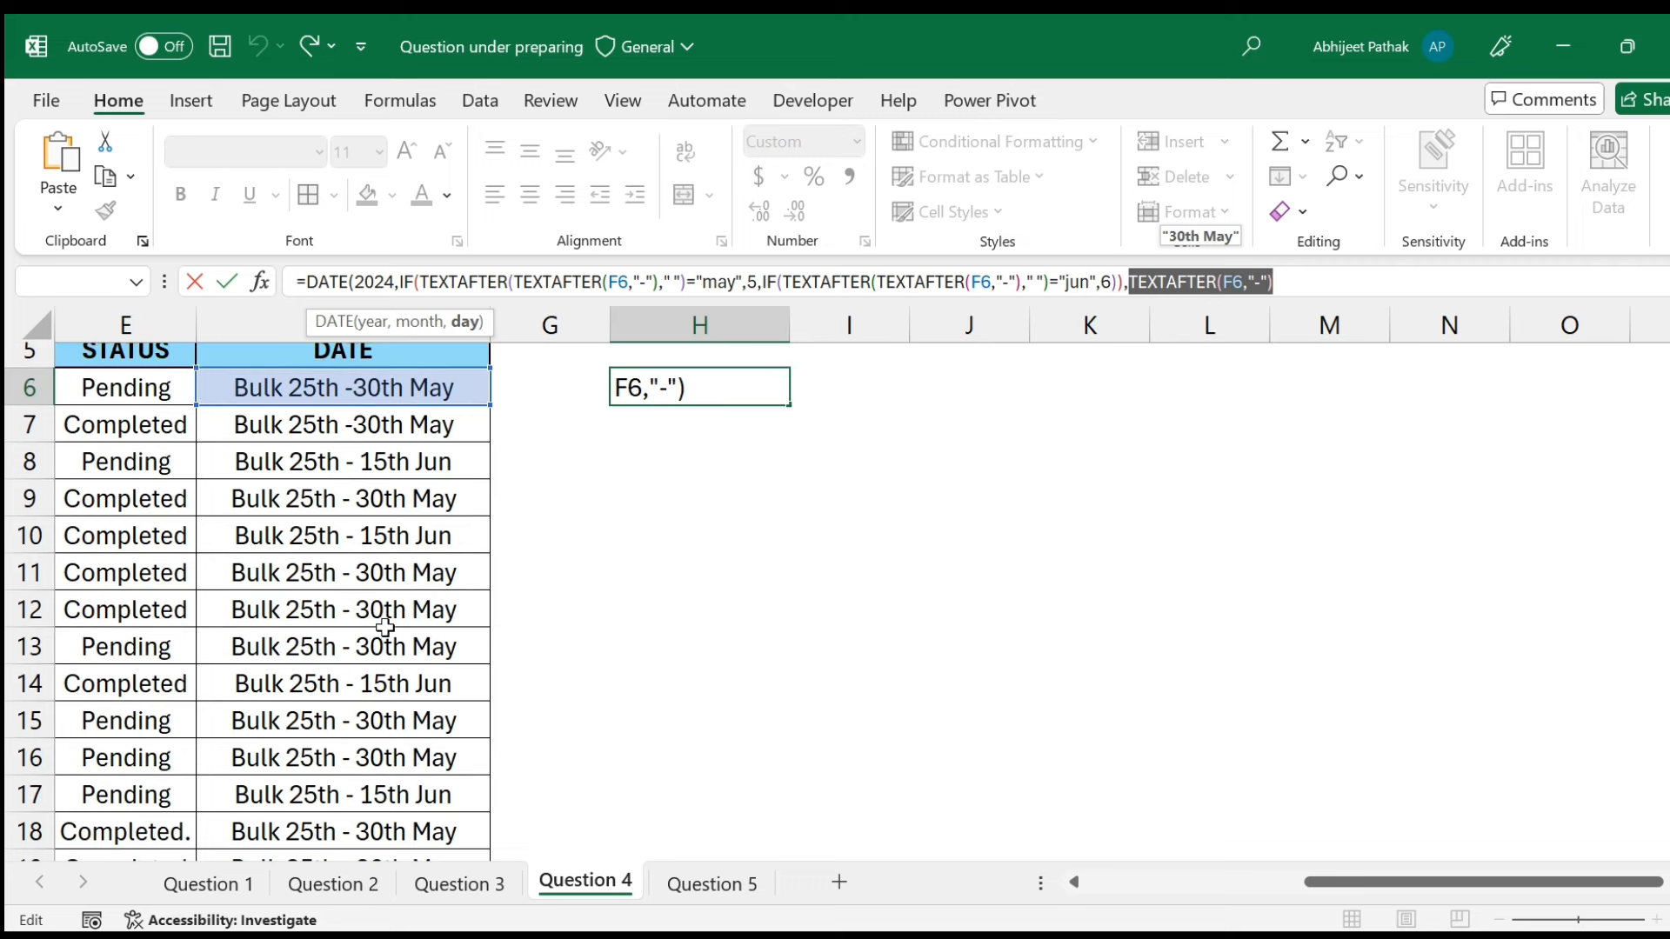
pyautogui.scroll(-2, 385, 627)
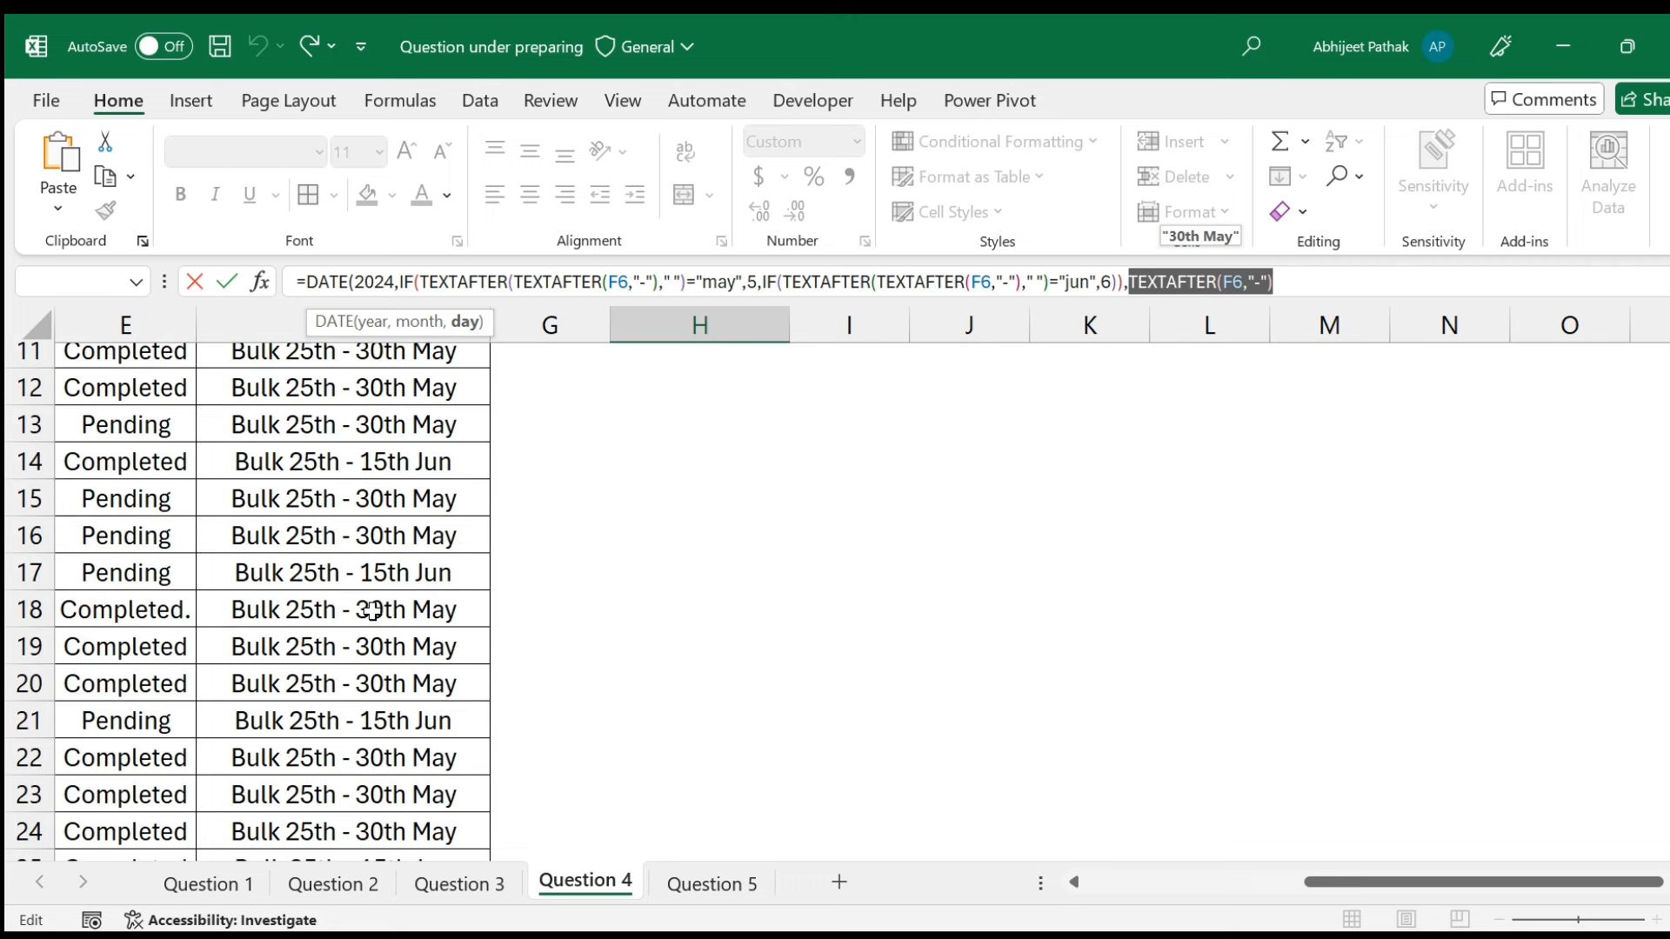
pyautogui.scroll(-1, 373, 613)
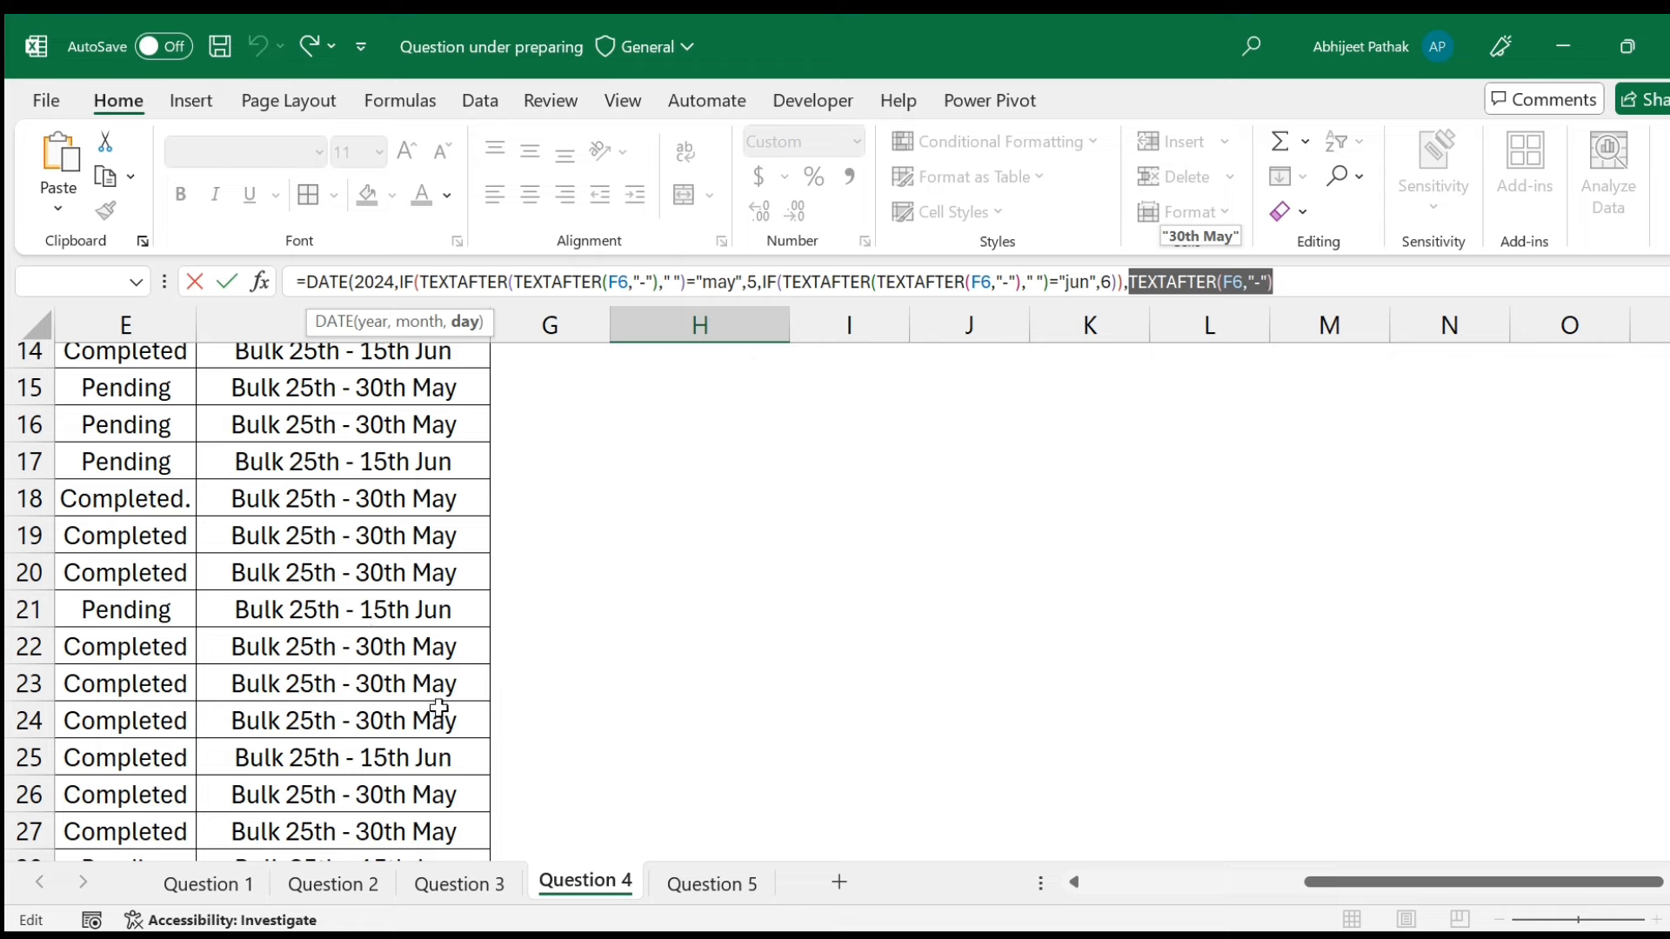
pyautogui.scroll(-2, 443, 700)
pyautogui.scroll(6, 484, 685)
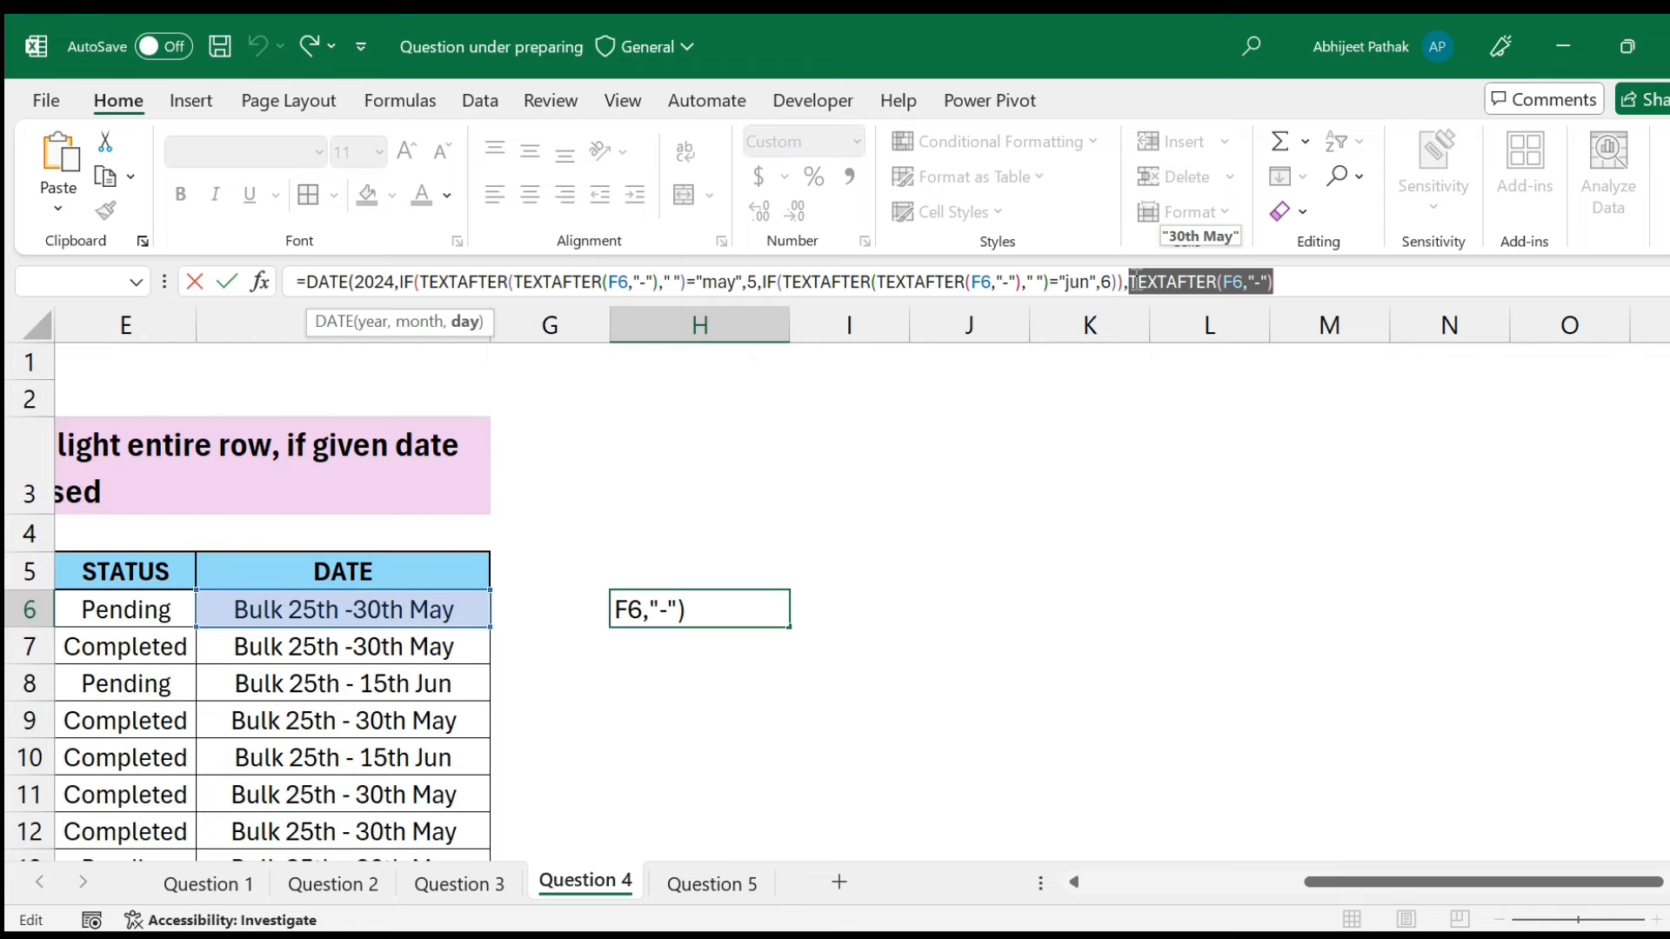
# Wrap the day argument's TEXTAFTER expression in LEFT so it returns the first 2 characters.
pyautogui.click(1133, 281)
pyautogui.write('left')
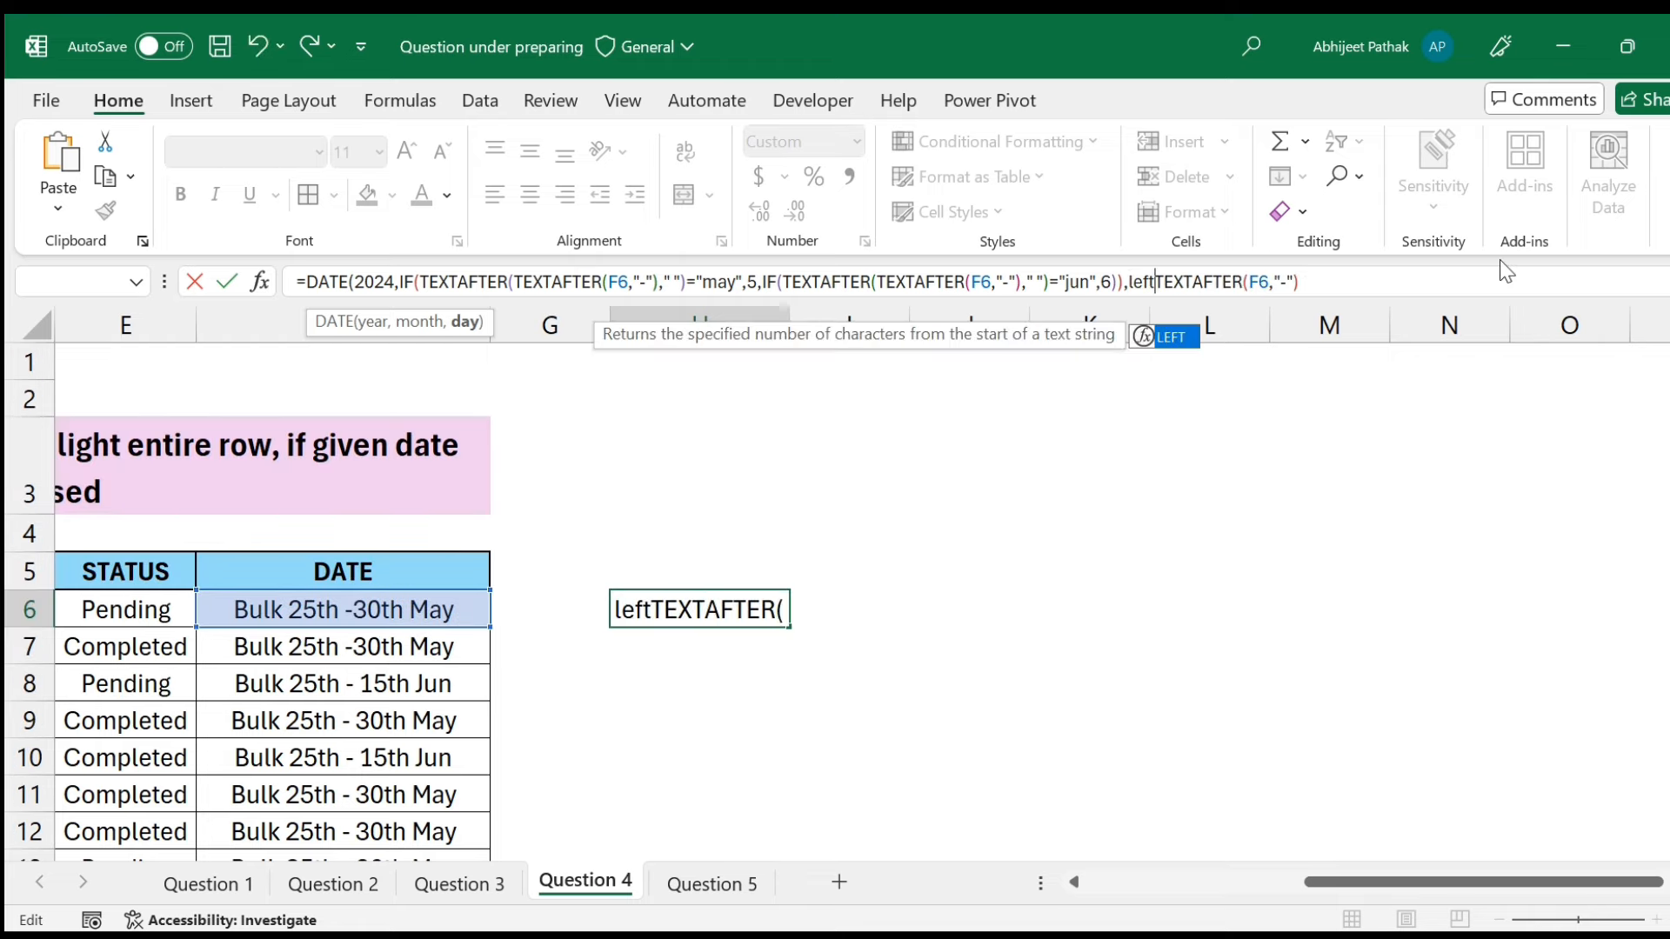
pyautogui.press('Tab')
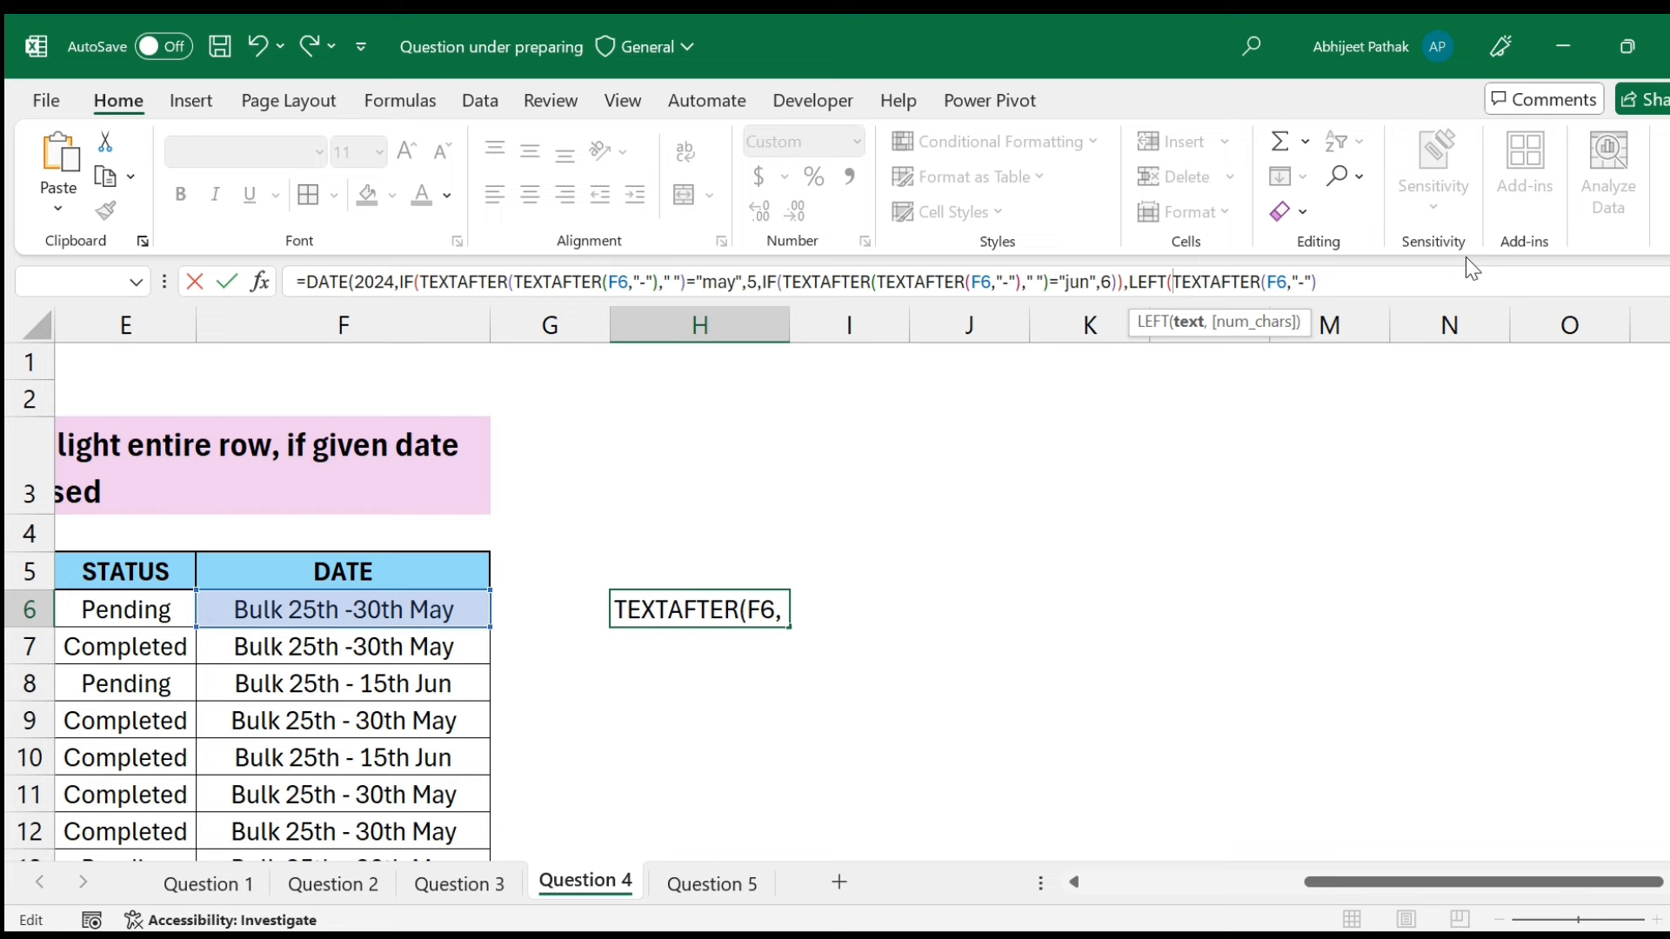
pyautogui.click(1424, 282)
pyautogui.write(',2)')
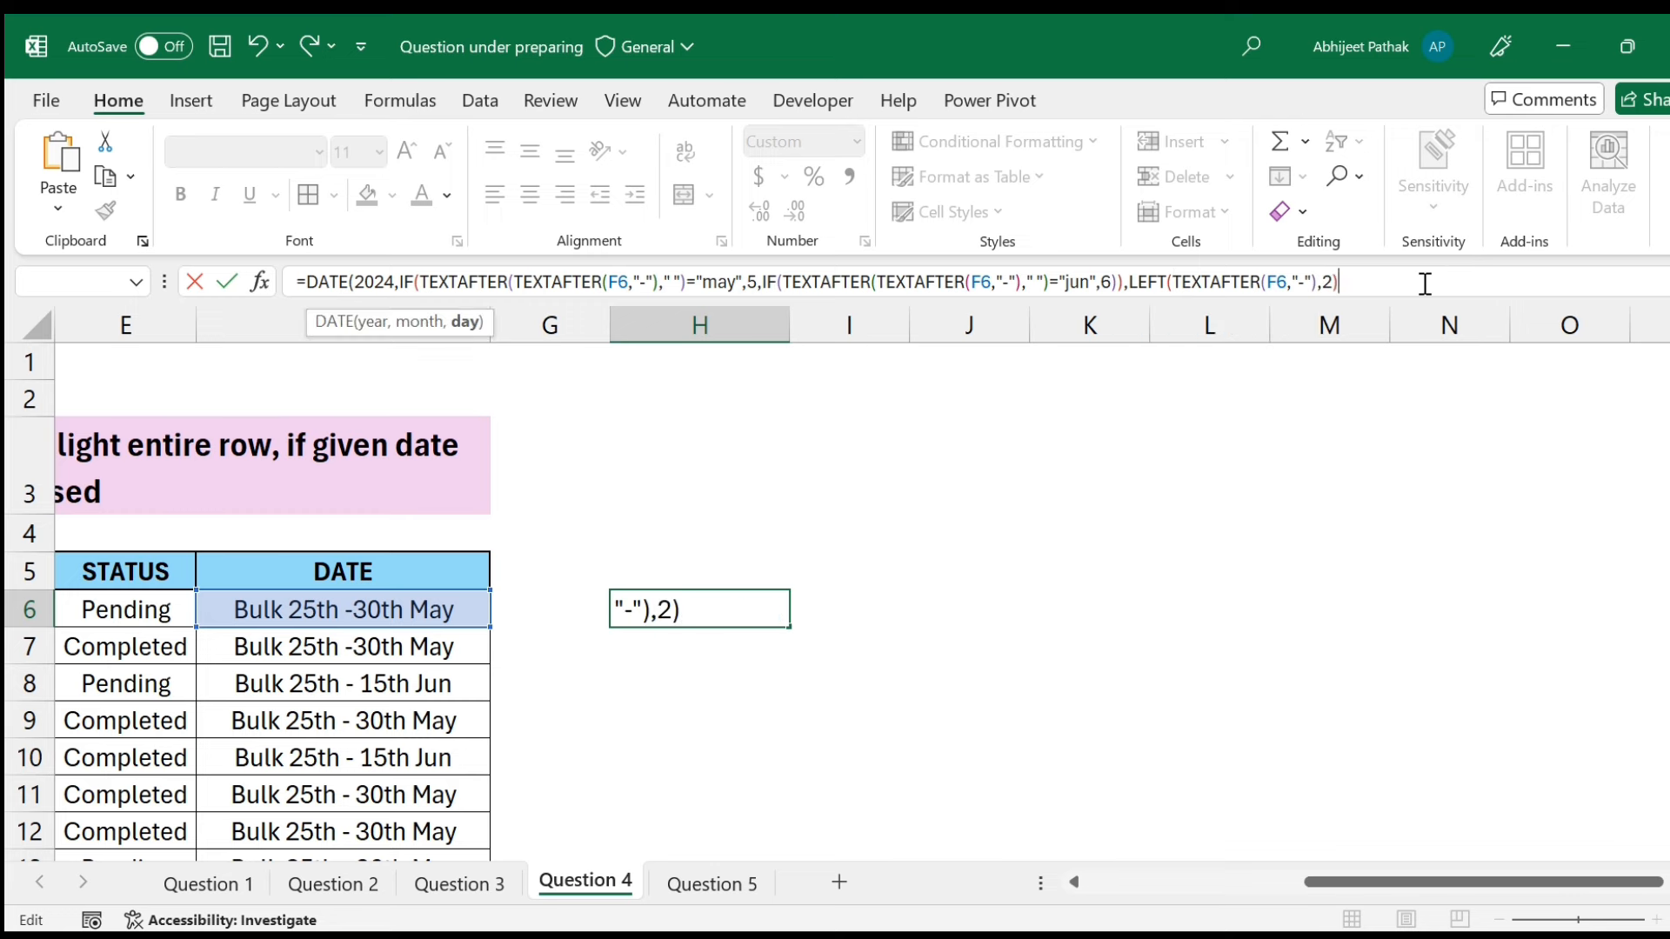
# Evaluate the LEFT expression in place, restore it, and enter the completed DATE formula in H6.
pyautogui.moveTo(1128, 281); pyautogui.dragTo(1479, 283)
pyautogui.press('F9')
pyautogui.hotkey('ctrl', 'z')
pyautogui.click(1479, 283)
pyautogui.press('Return')
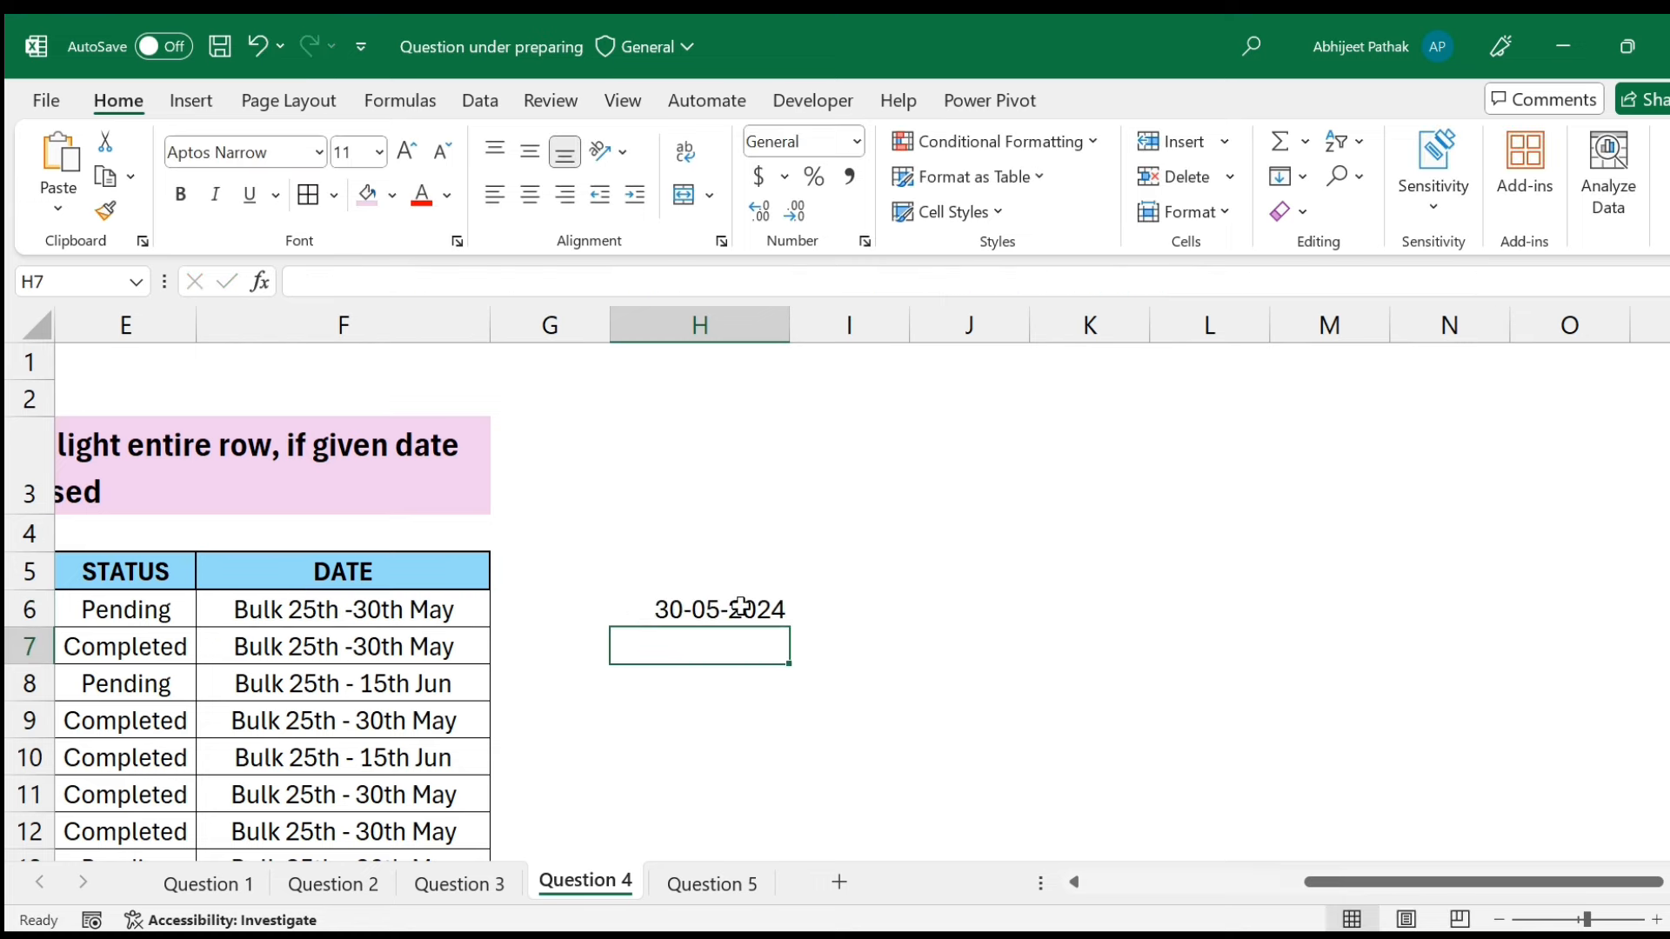
# Append <TODAY() to the H6 formula to test whether the extracted date has passed.
pyautogui.click(750, 602)
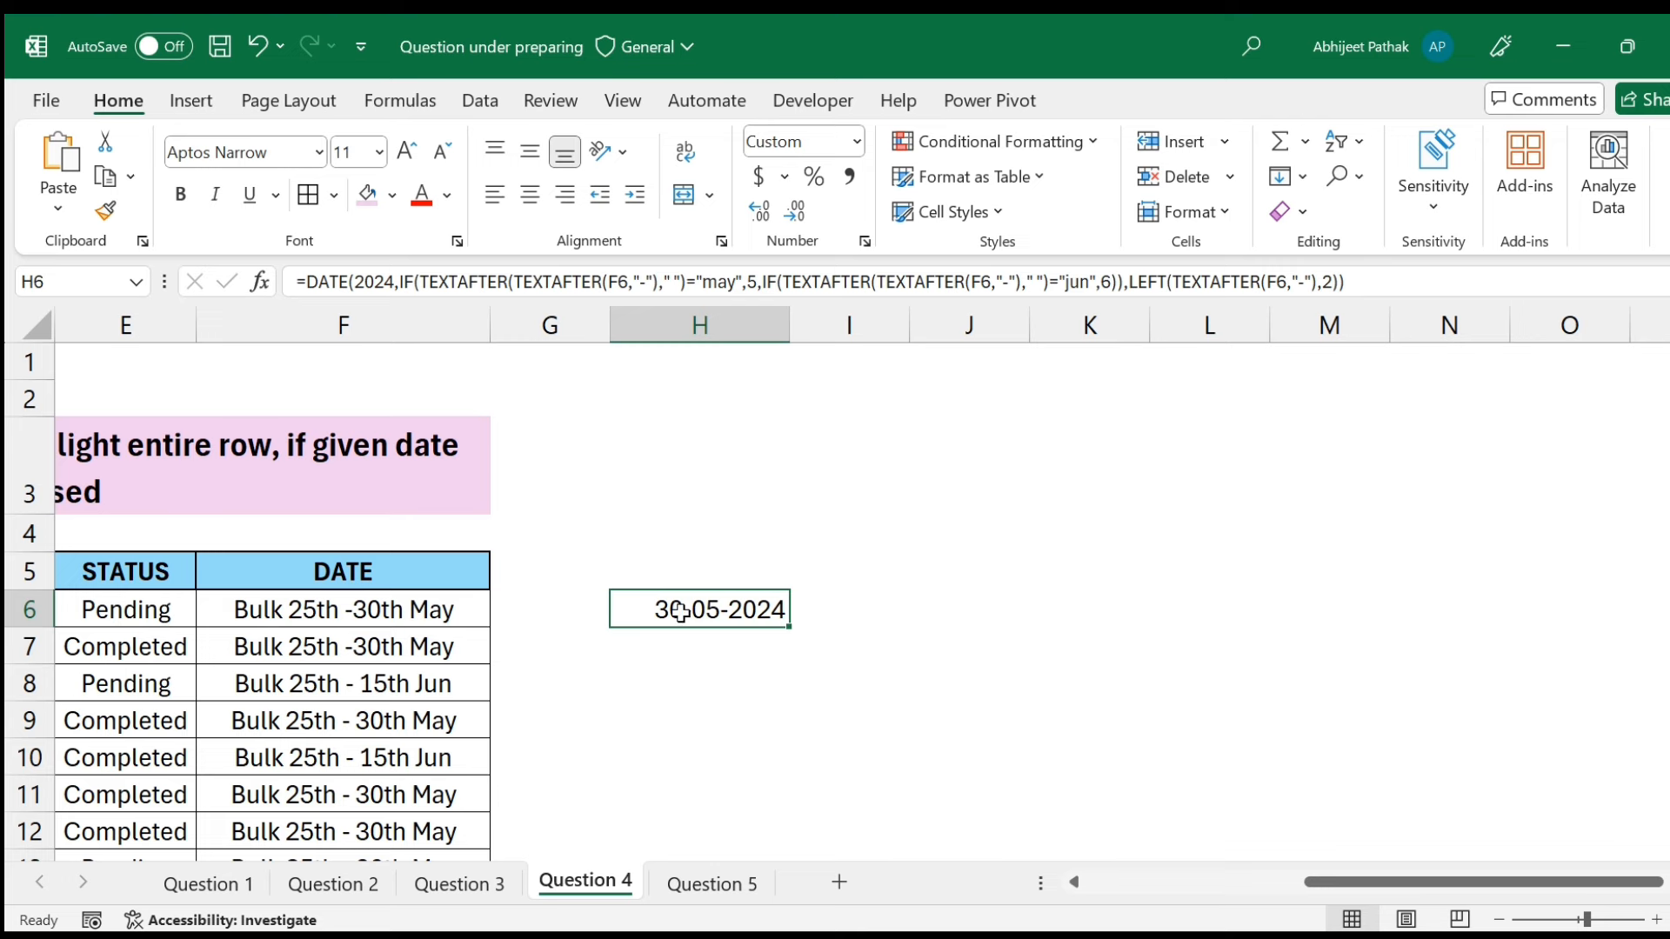
pyautogui.click(1379, 279)
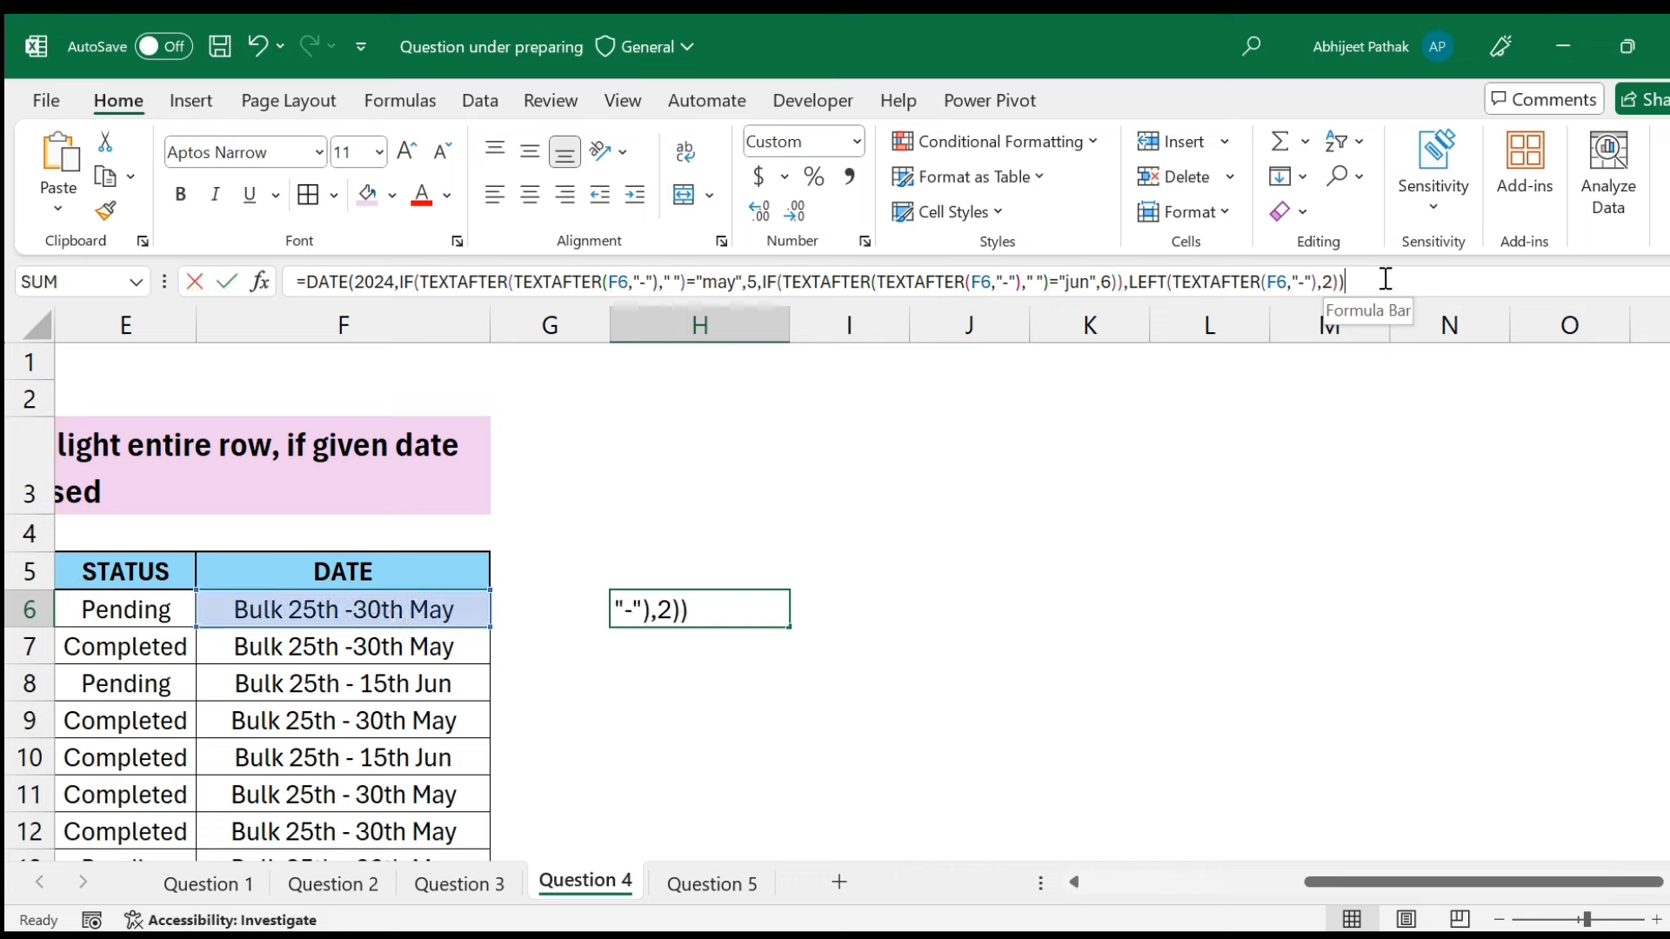
pyautogui.write('<today')
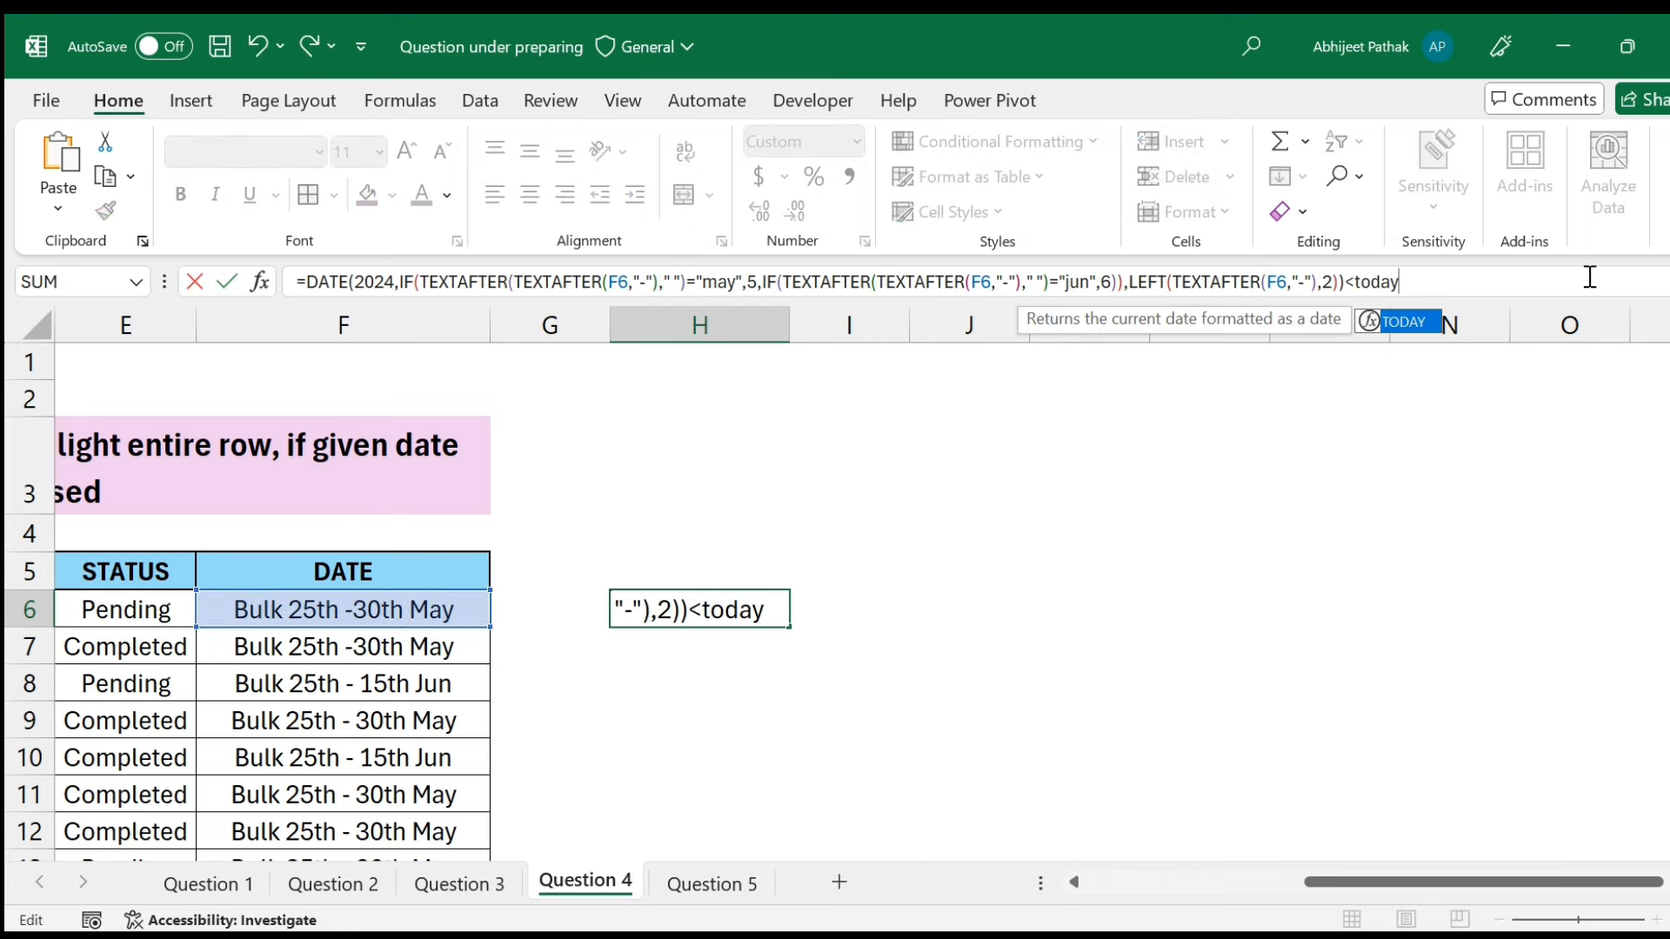
pyautogui.write('()')
pyautogui.press('Return')
pyautogui.press('Up')
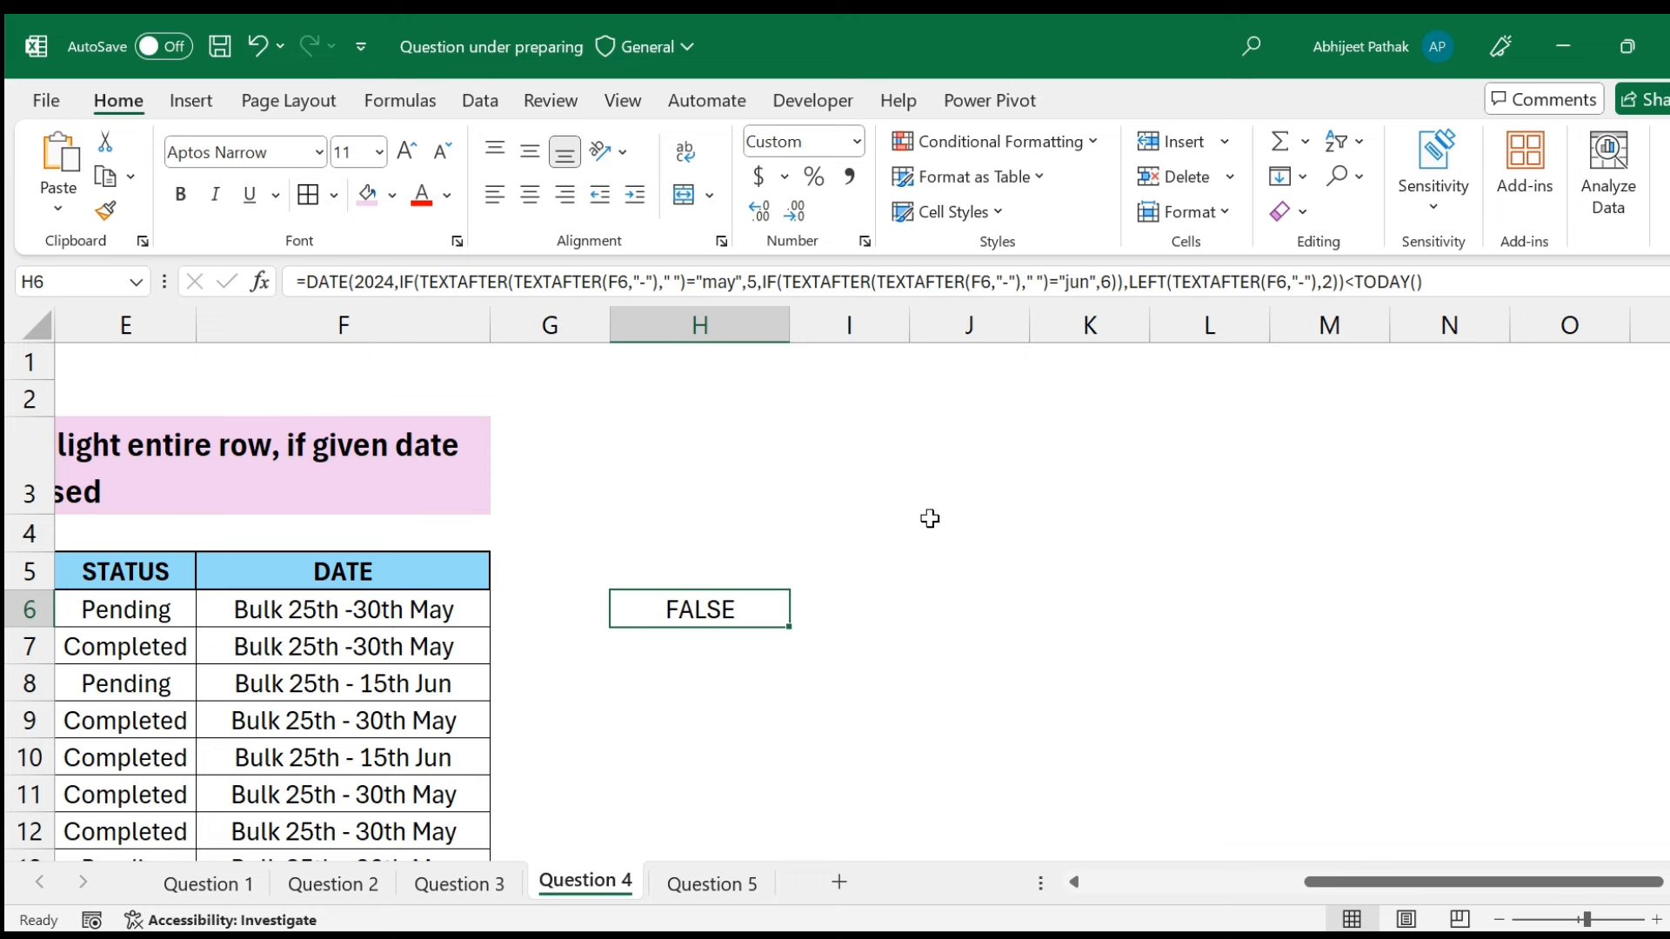
# Copy the complete DATE comparison formula text from H6.
pyautogui.moveTo(329, 613); pyautogui.dragTo(387, 619)
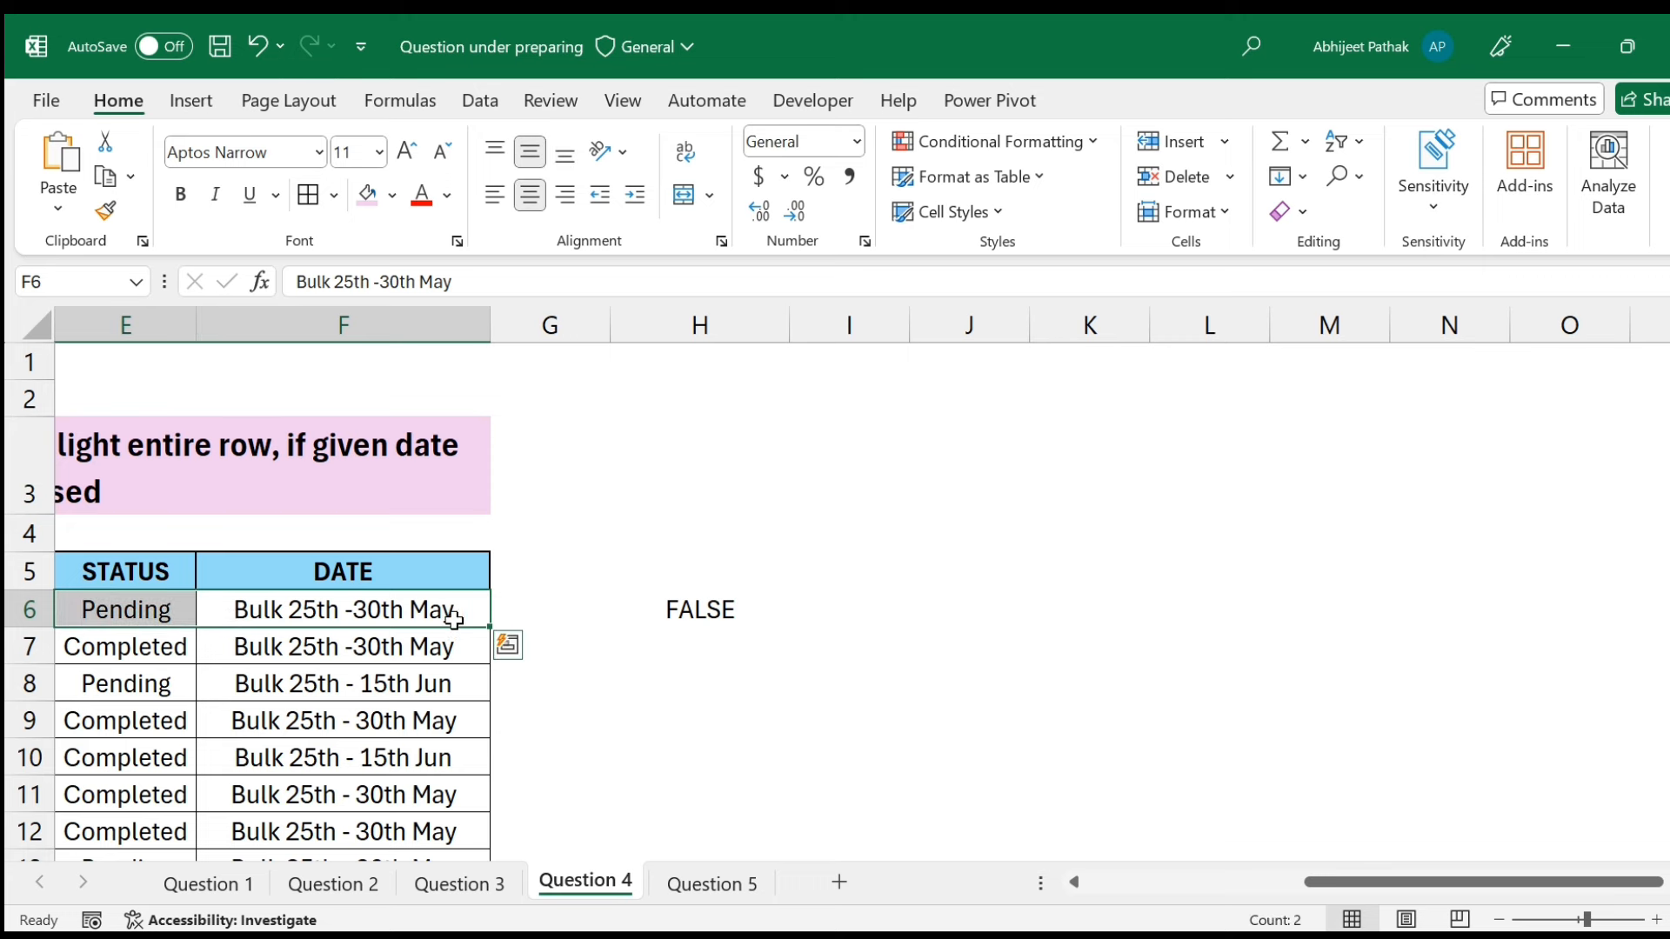
pyautogui.click(693, 600)
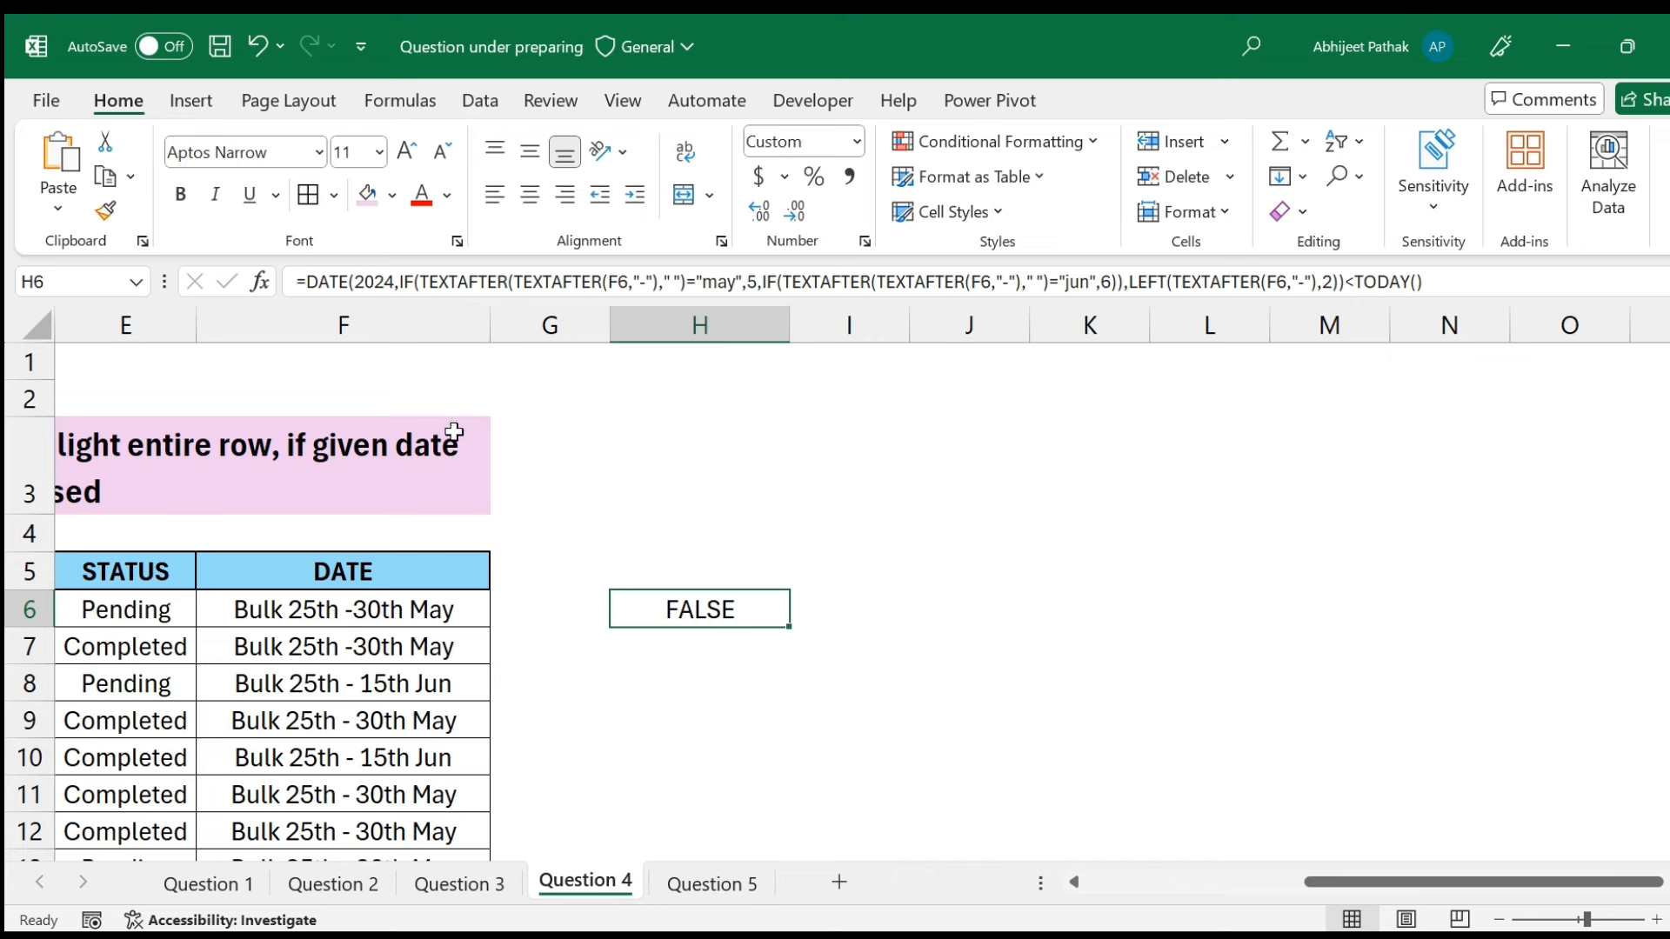
pyautogui.click(396, 281)
pyautogui.write(',')
pyautogui.moveTo(297, 281); pyautogui.dragTo(1483, 261)
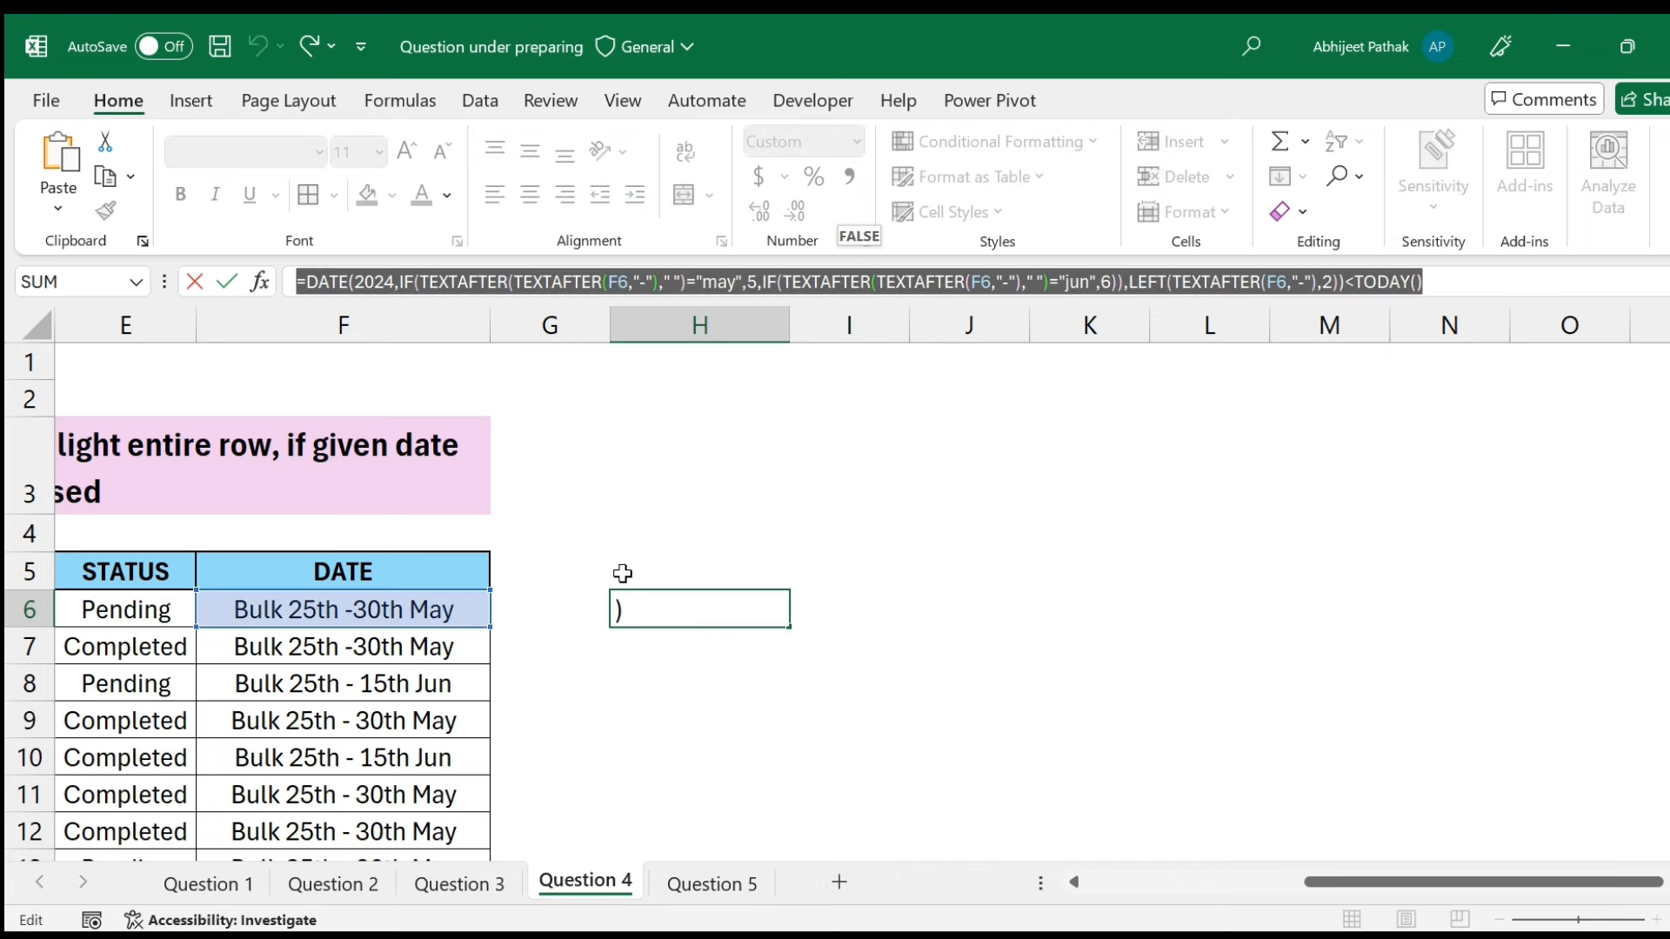
# Select the table's data range D6:F168, starting from the first indent number and leaving out the headers.
pyautogui.click(354, 609)
pyautogui.hscroll(-3, 352, 607)
pyautogui.click(351, 607)
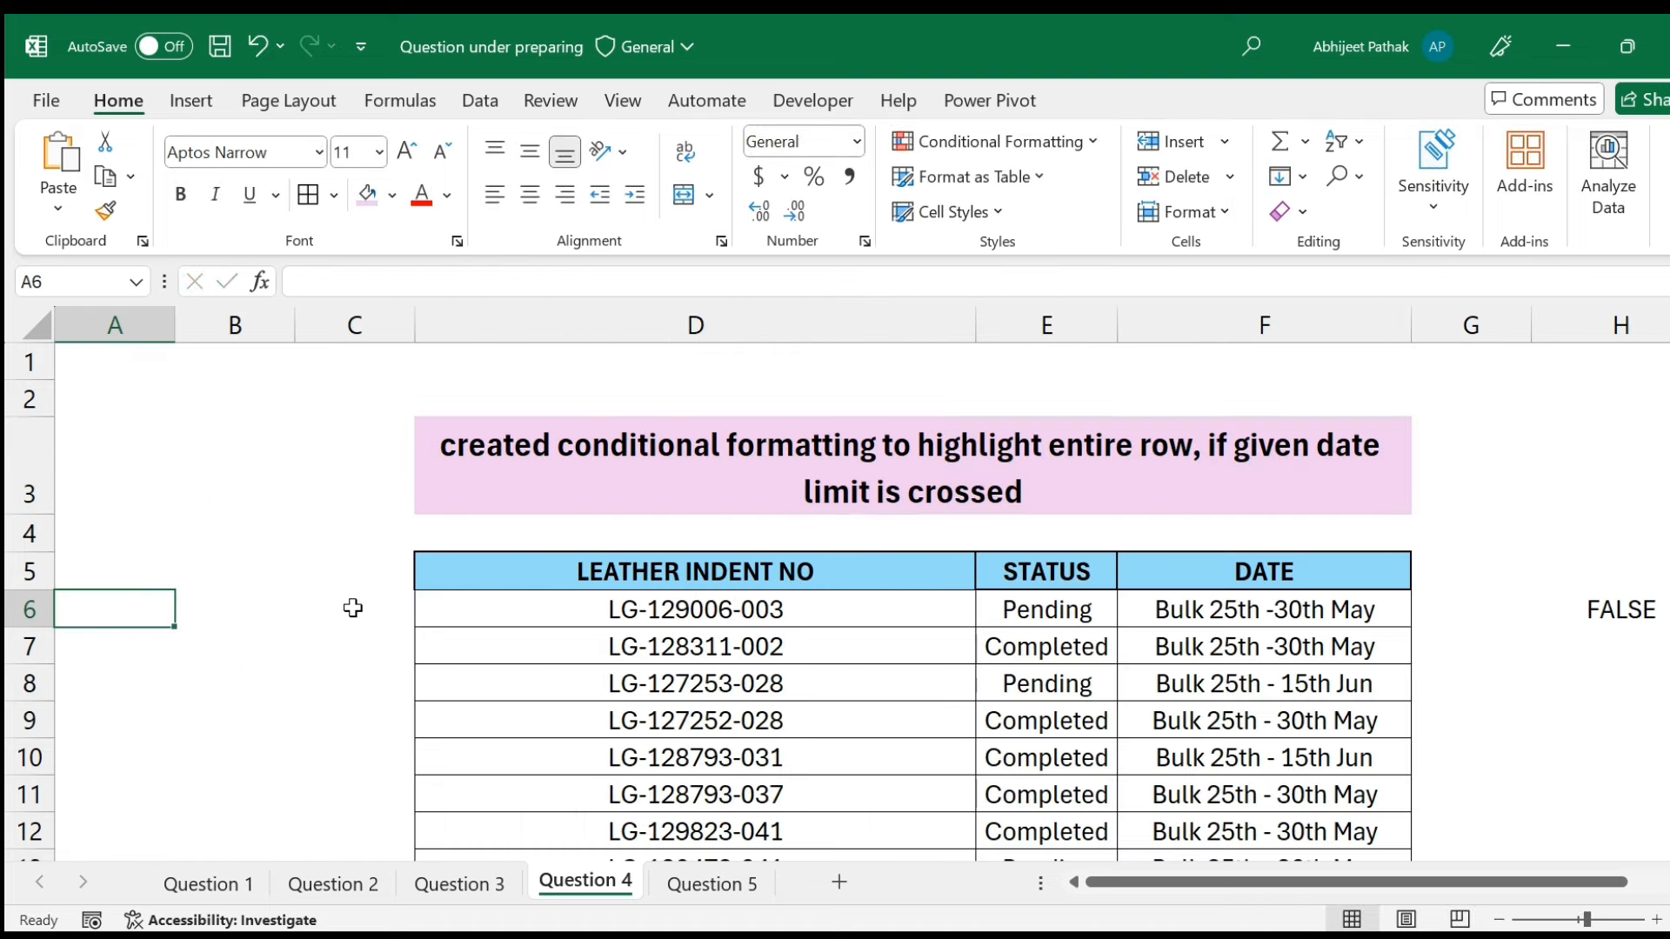
pyautogui.press('Right')
pyautogui.press('Right')
pyautogui.press('Right')
pyautogui.hotkey('shift', 'Right')
pyautogui.hotkey('shift', 'Right')
pyautogui.hotkey('ctrl', 'shift', 'Down')
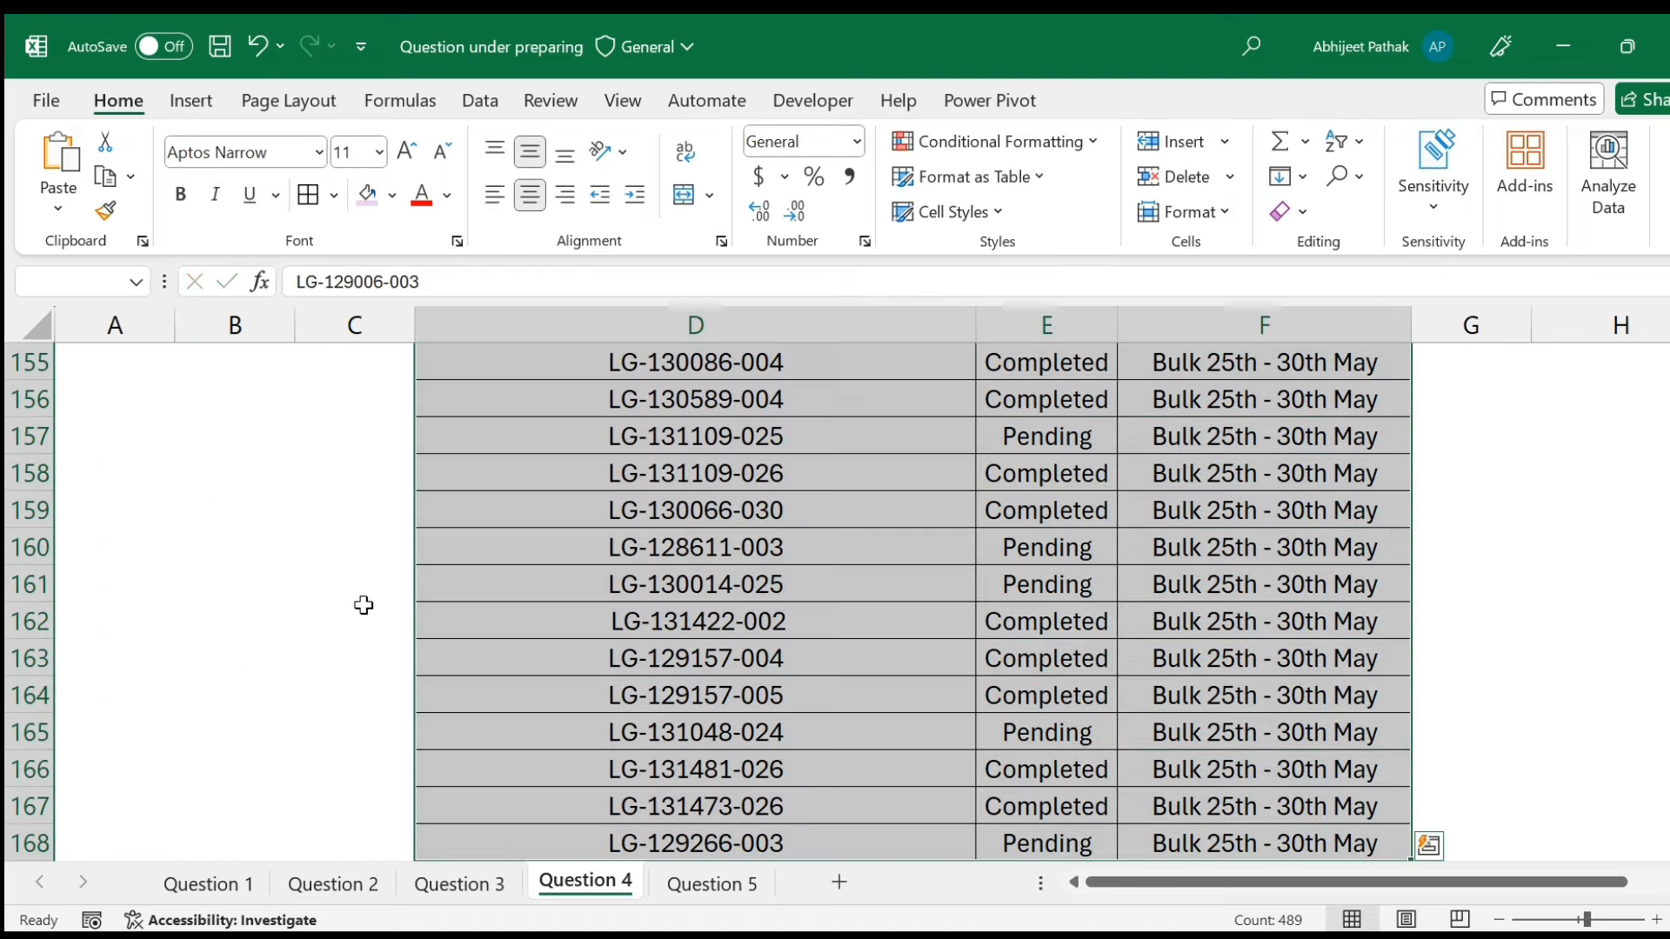
# Start a new formula-based conditional formatting rule for the selected rows and paste the copied date comparison as its formula.
pyautogui.click(993, 141)
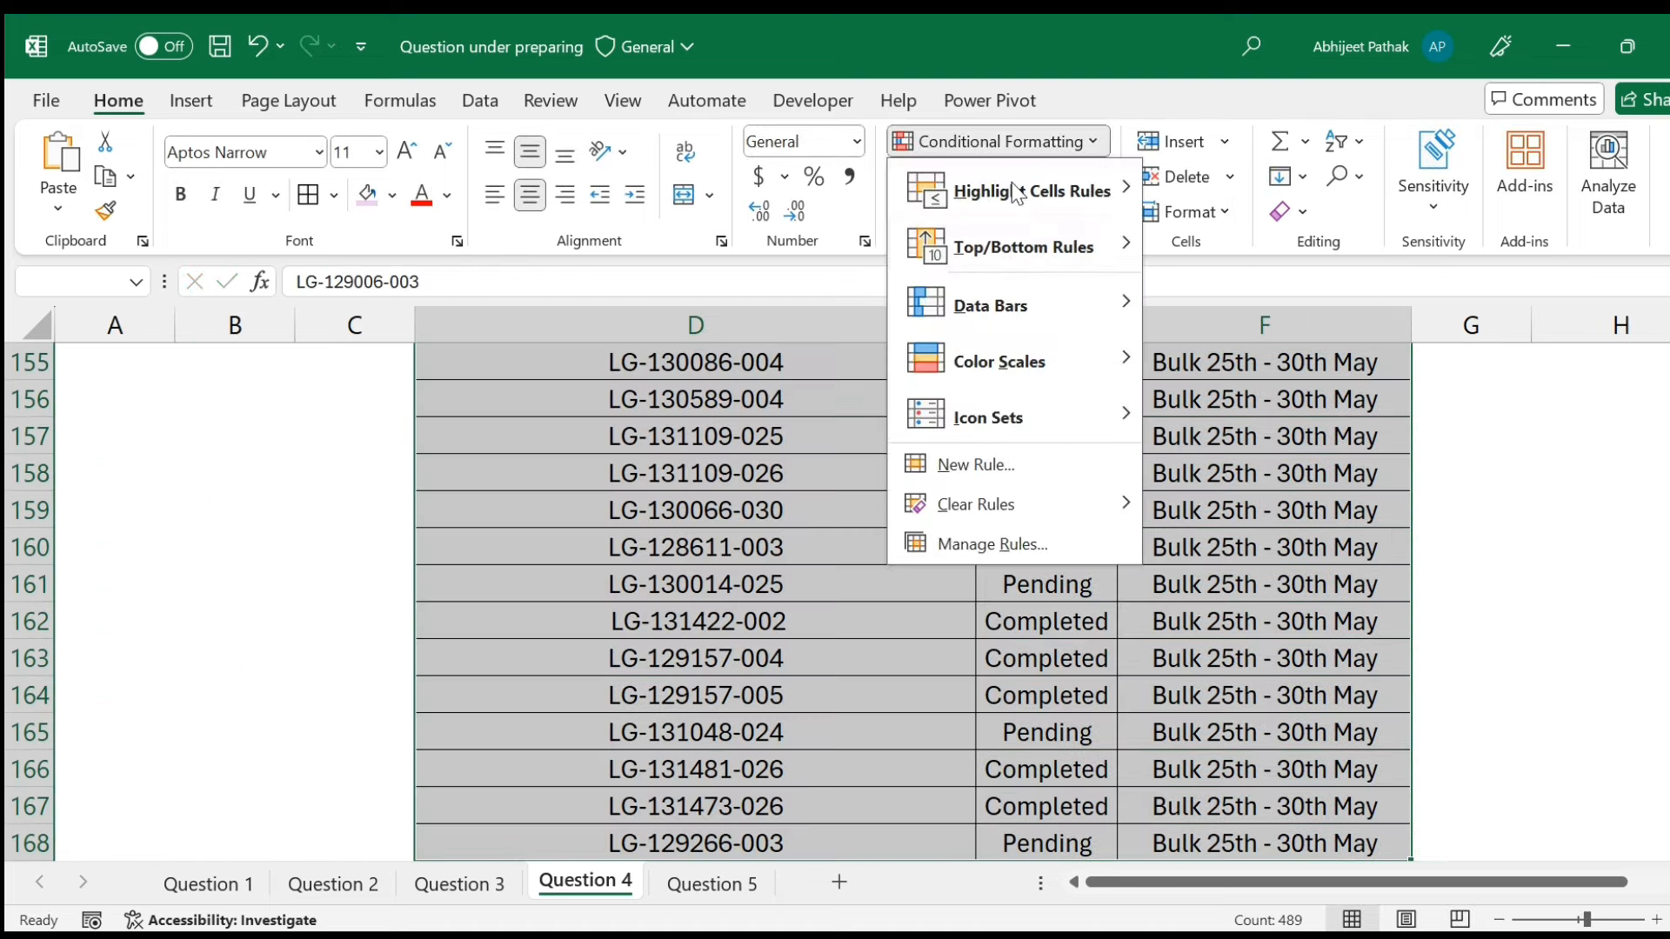
pyautogui.click(991, 463)
pyautogui.click(1141, 473)
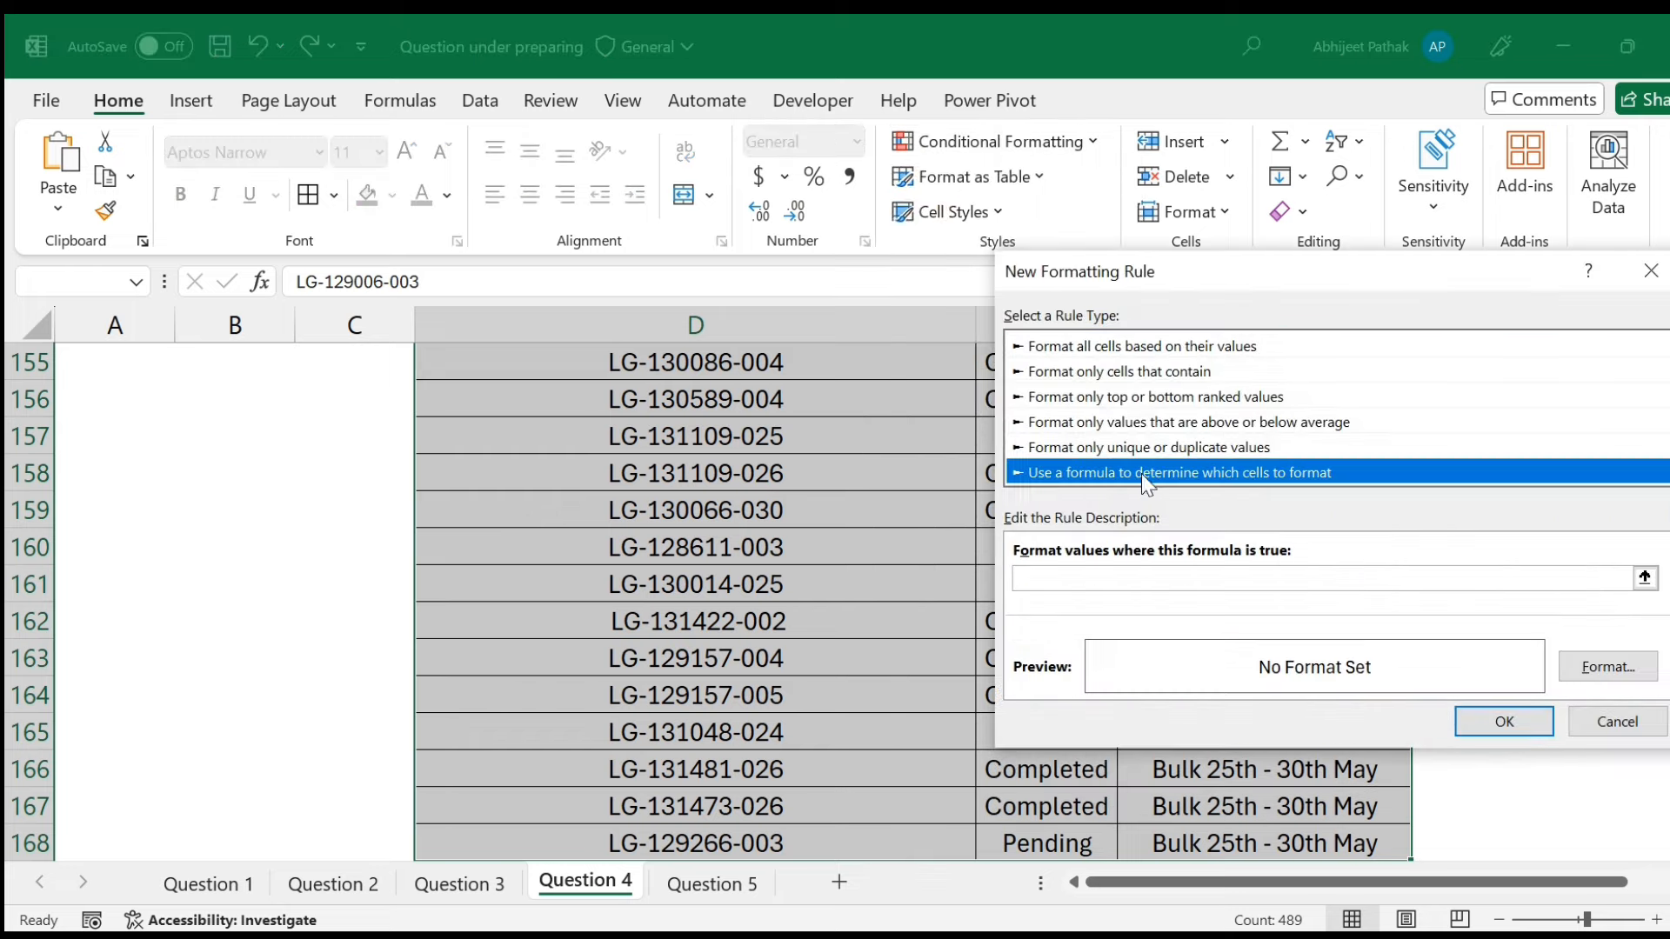
pyautogui.click(1109, 578)
pyautogui.hotkey('ctrl', 'v')
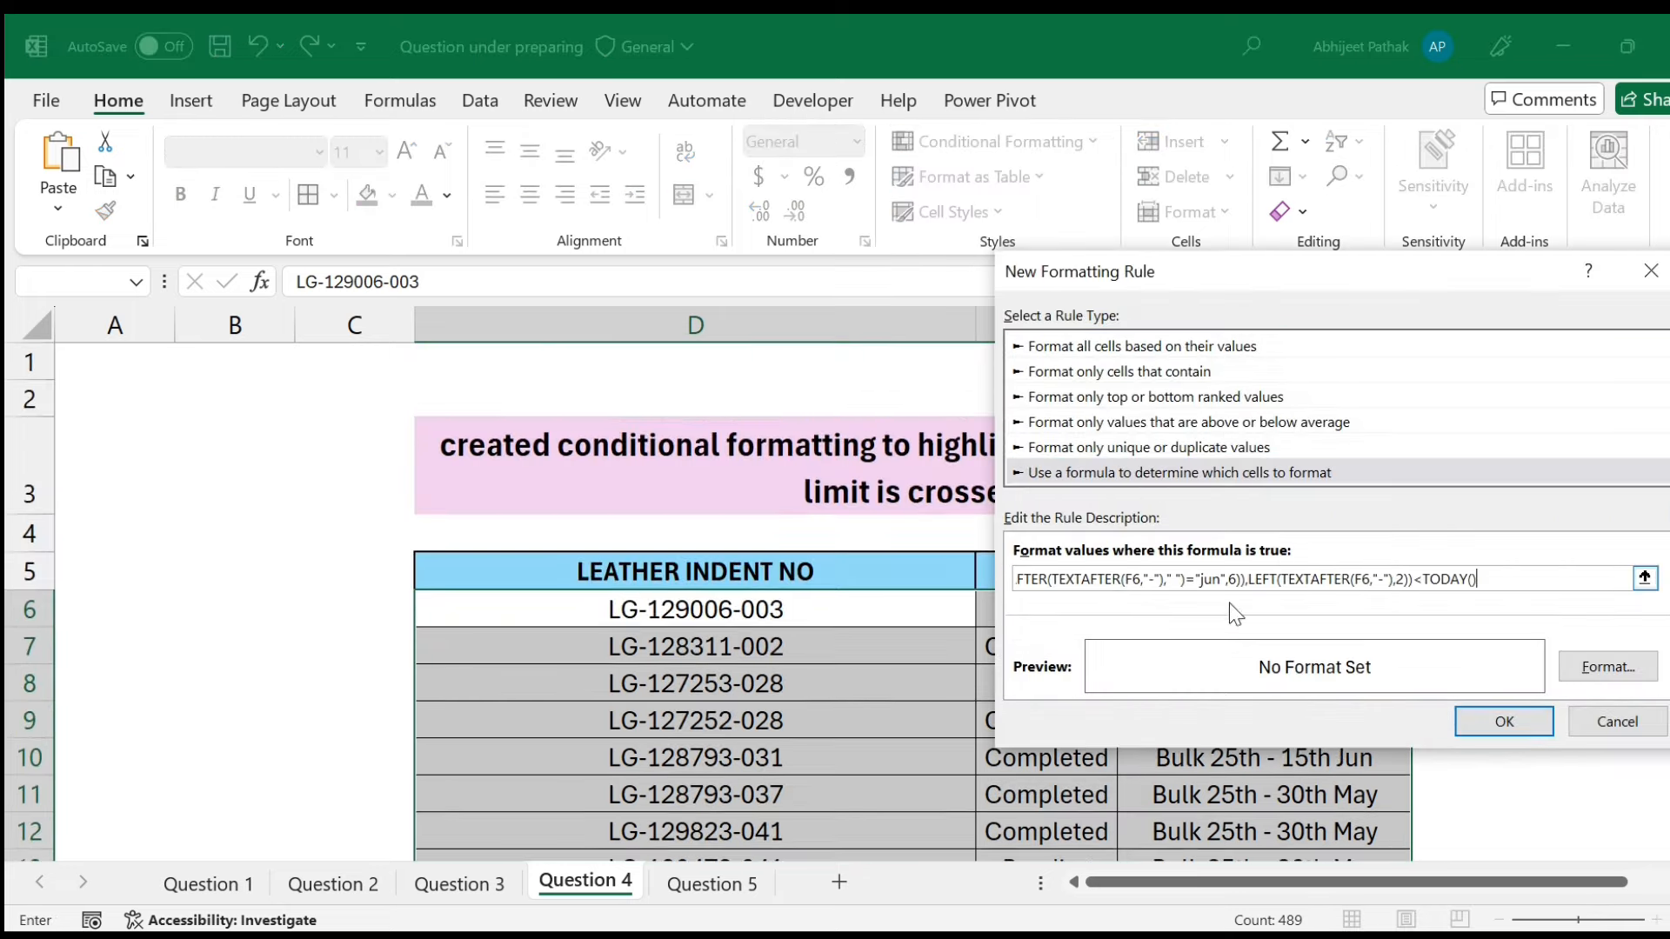
# Try applying the rule to the selected rows with a bright red fill and white font, and undo it.
pyautogui.click(1597, 683)
pyautogui.click(1281, 175)
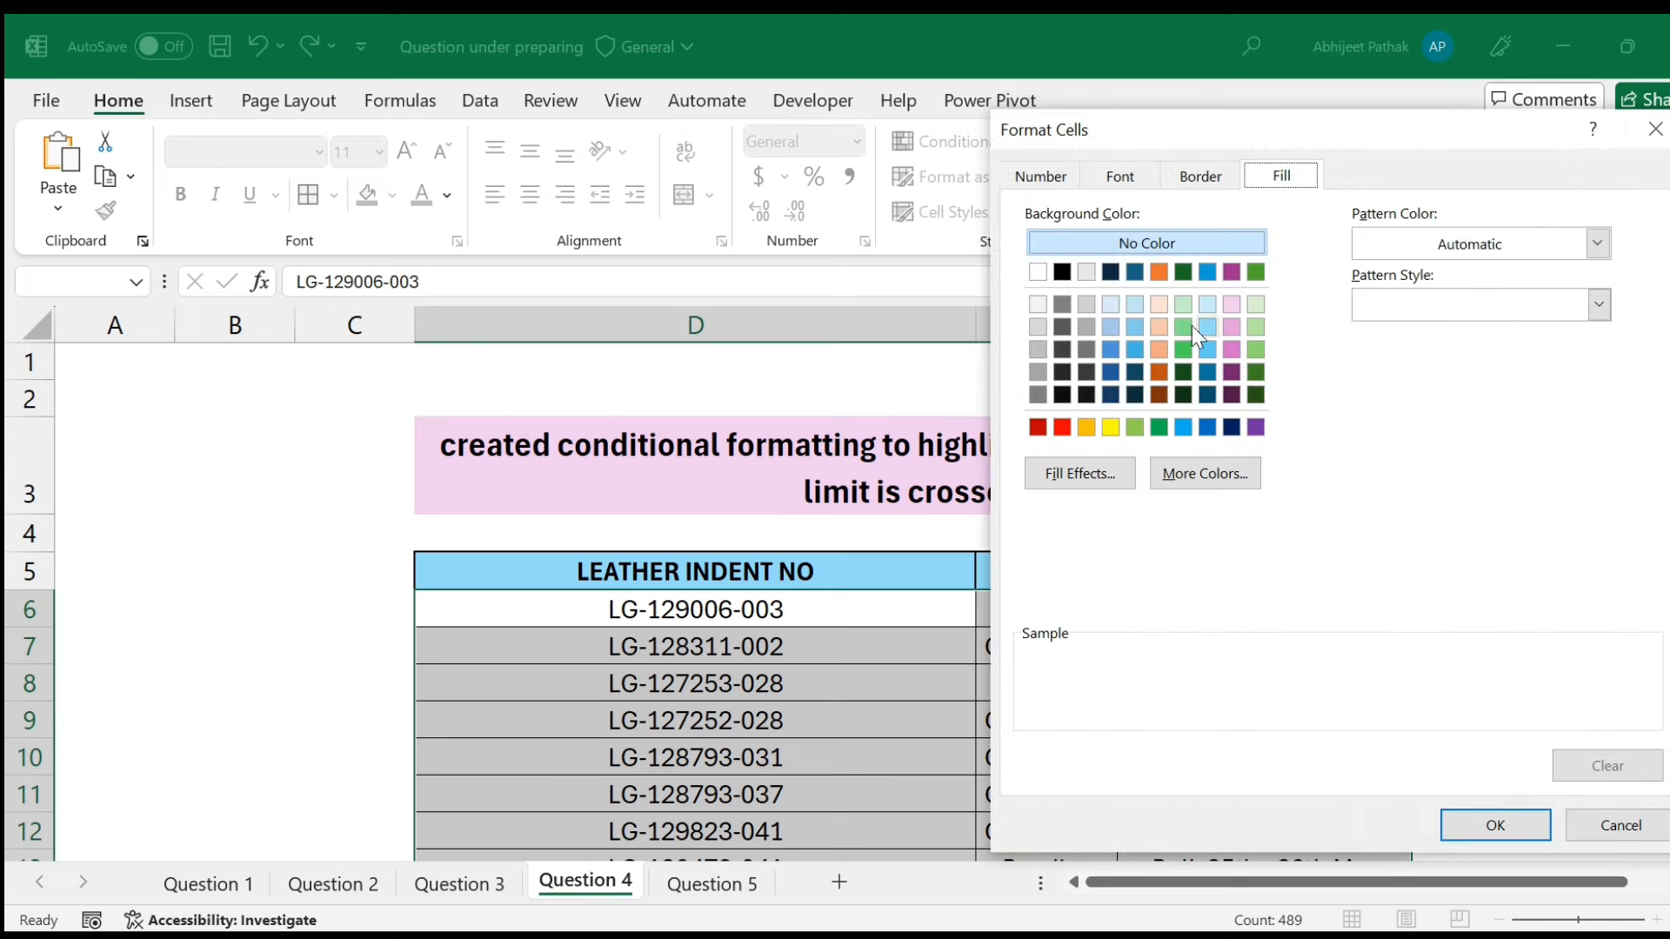
pyautogui.click(1062, 426)
pyautogui.click(1120, 176)
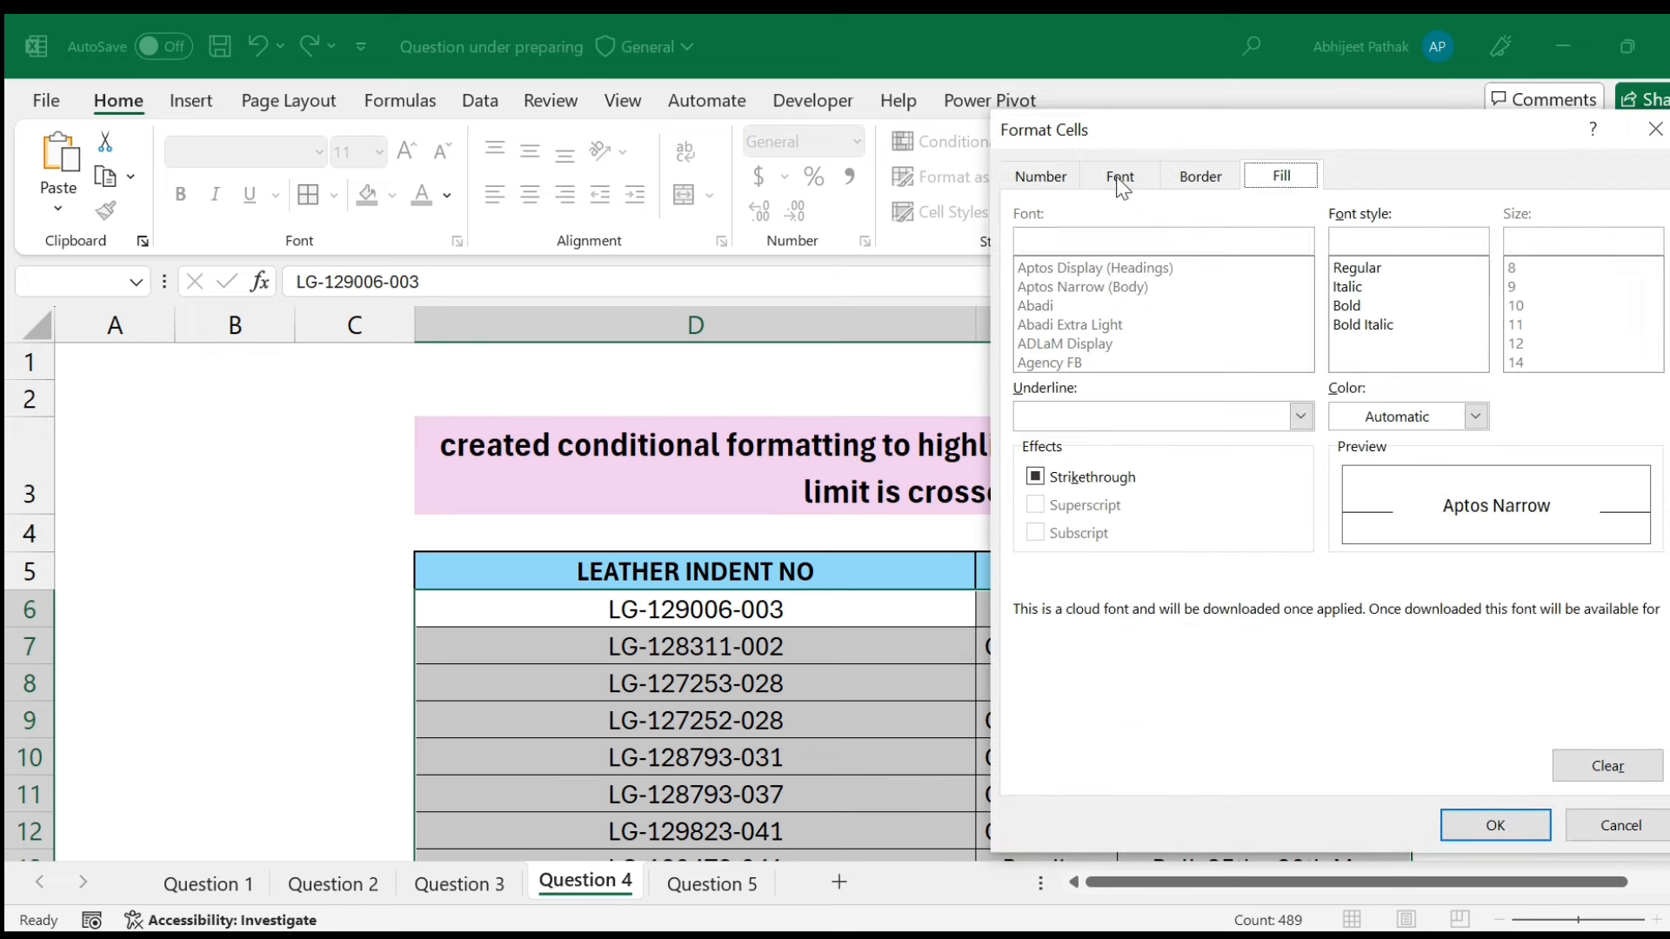
pyautogui.click(1368, 428)
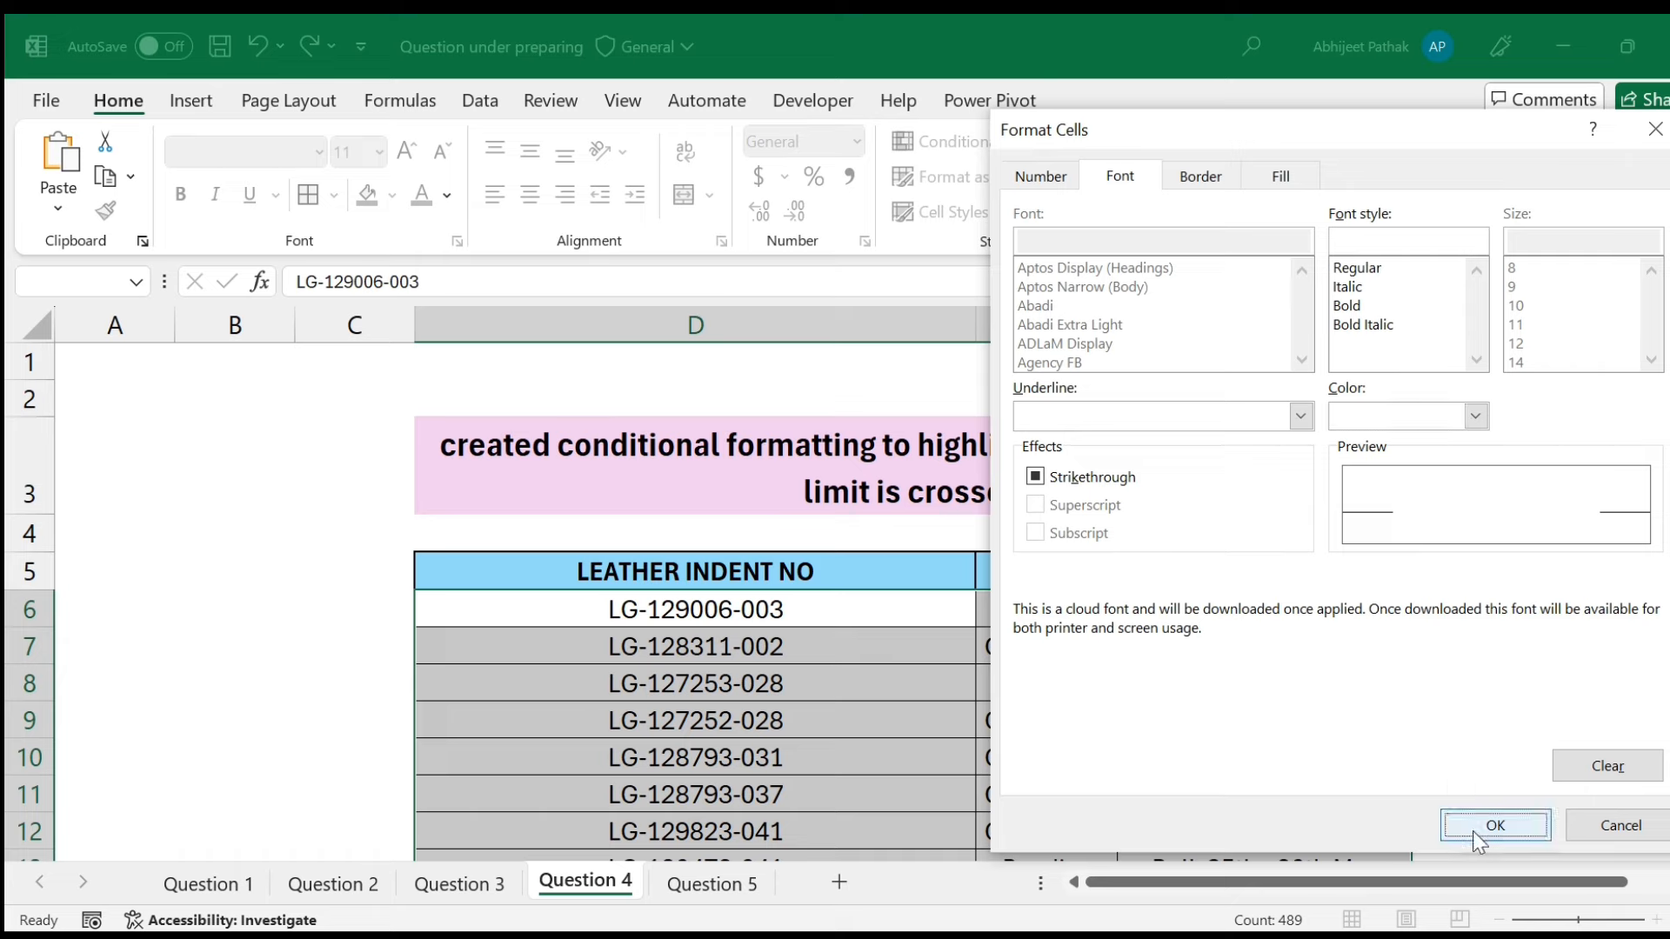
pyautogui.click(1478, 826)
pyautogui.click(1516, 723)
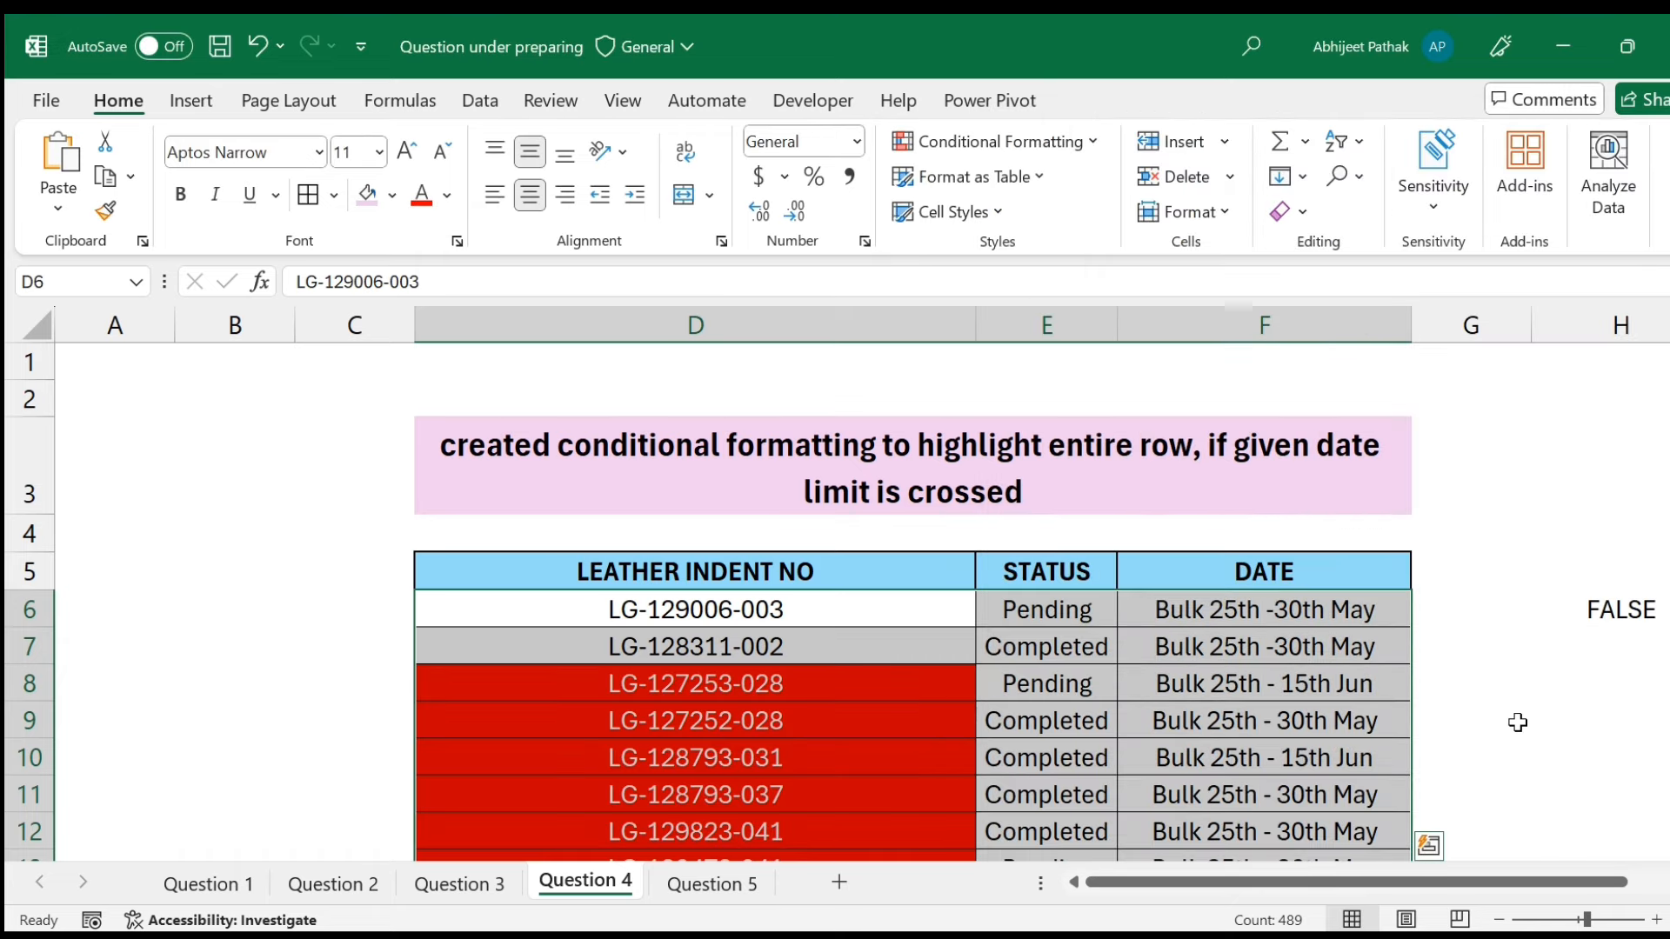
pyautogui.hotkey('ctrl', 'z')
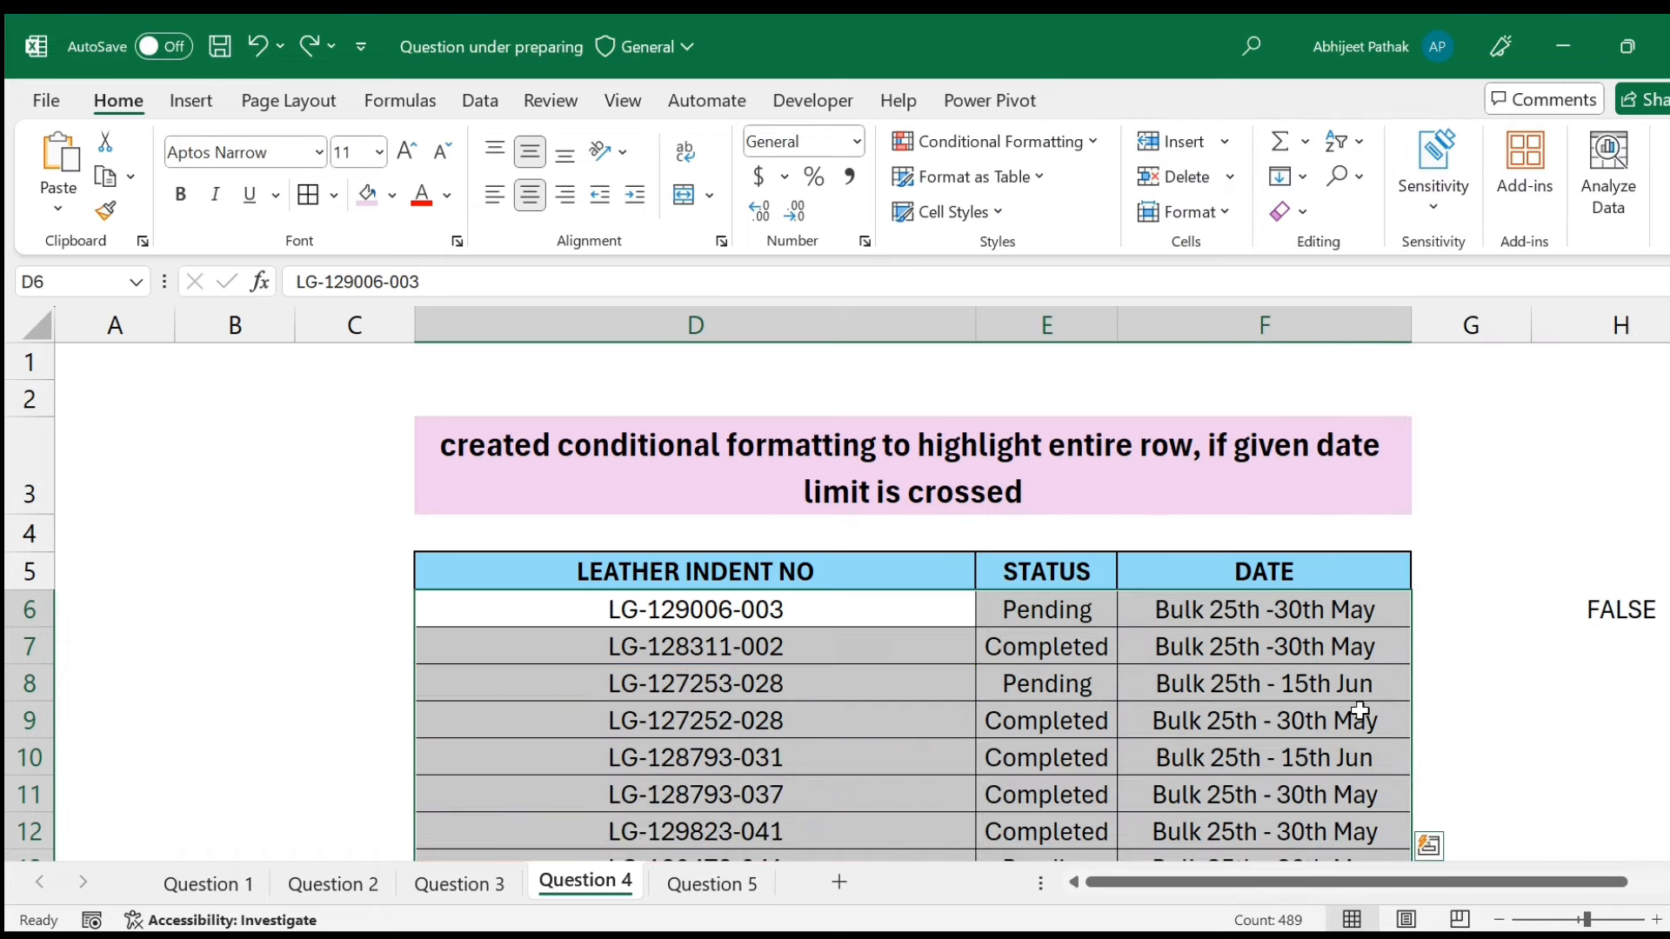
# Change all three F6 references in the H6 date formula to $F6 so the column is locked.
pyautogui.moveTo(1270, 887); pyautogui.dragTo(1318, 885)
pyautogui.click(1470, 609)
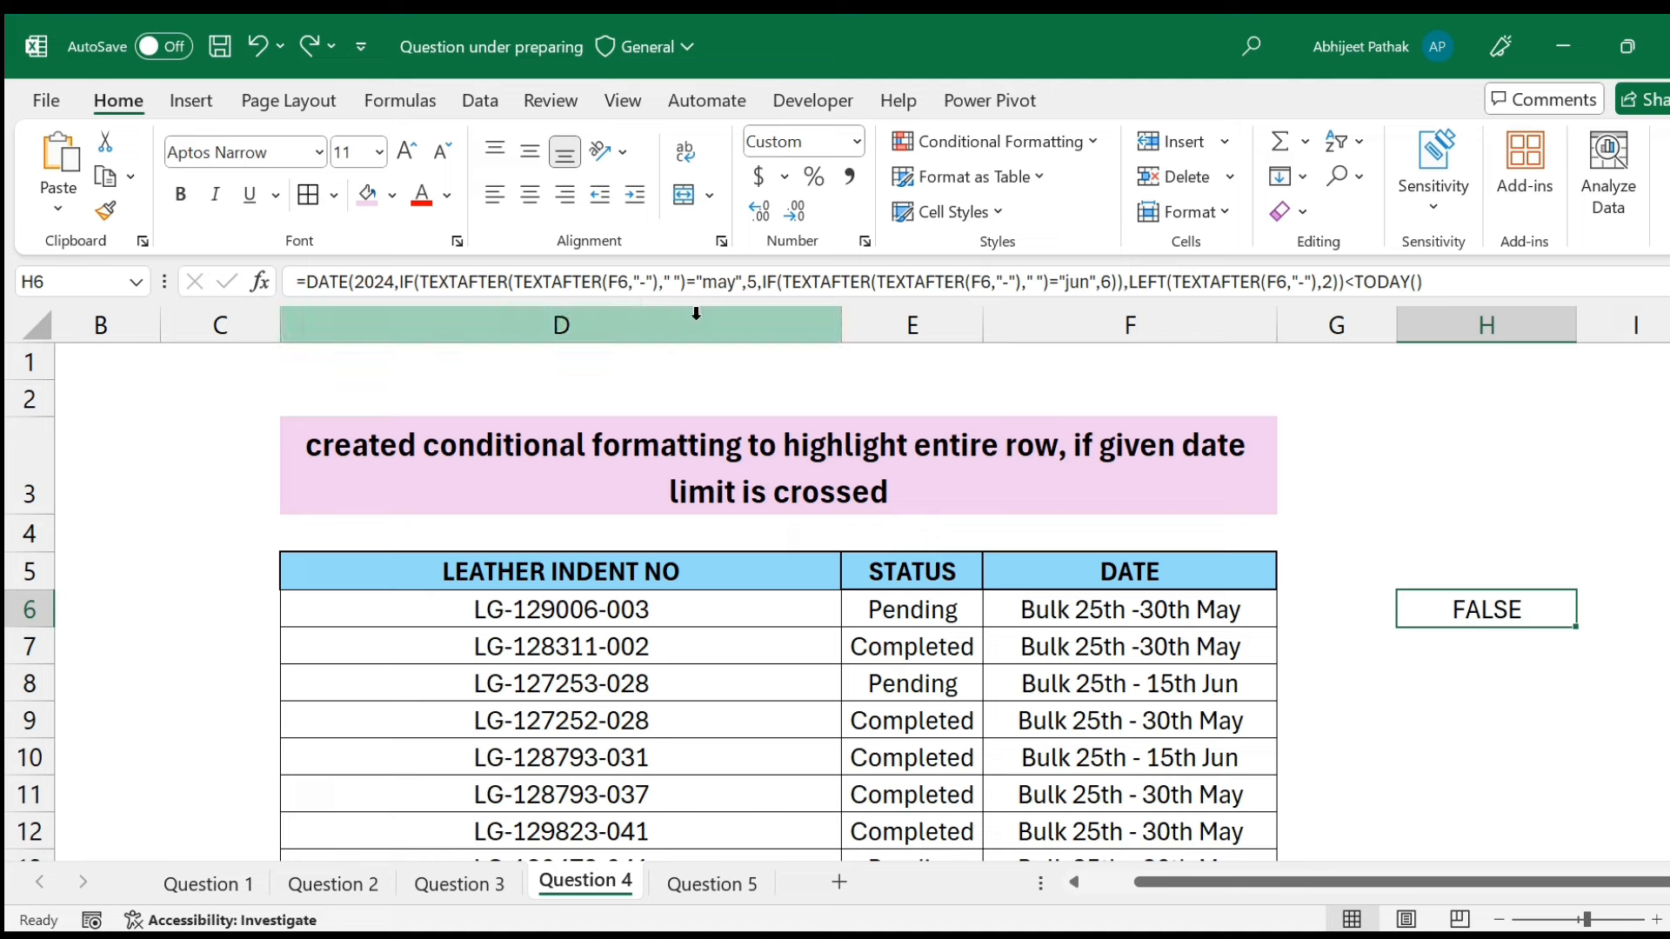
pyautogui.click(611, 280)
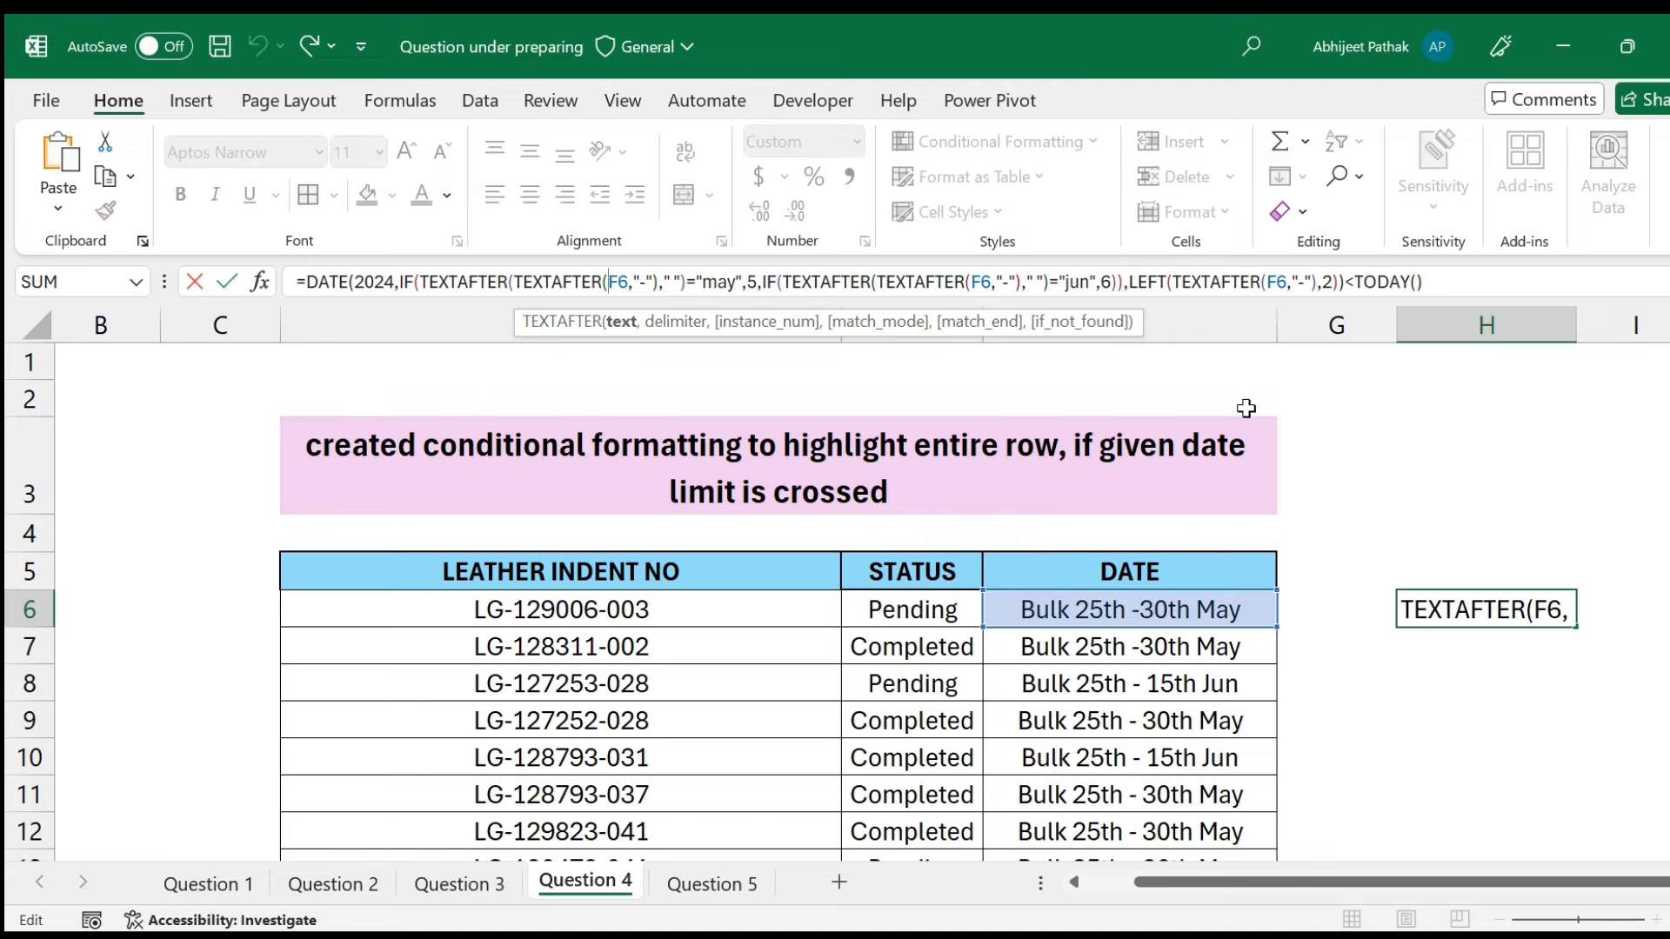
pyautogui.hotkey('ctrl', 'Return')
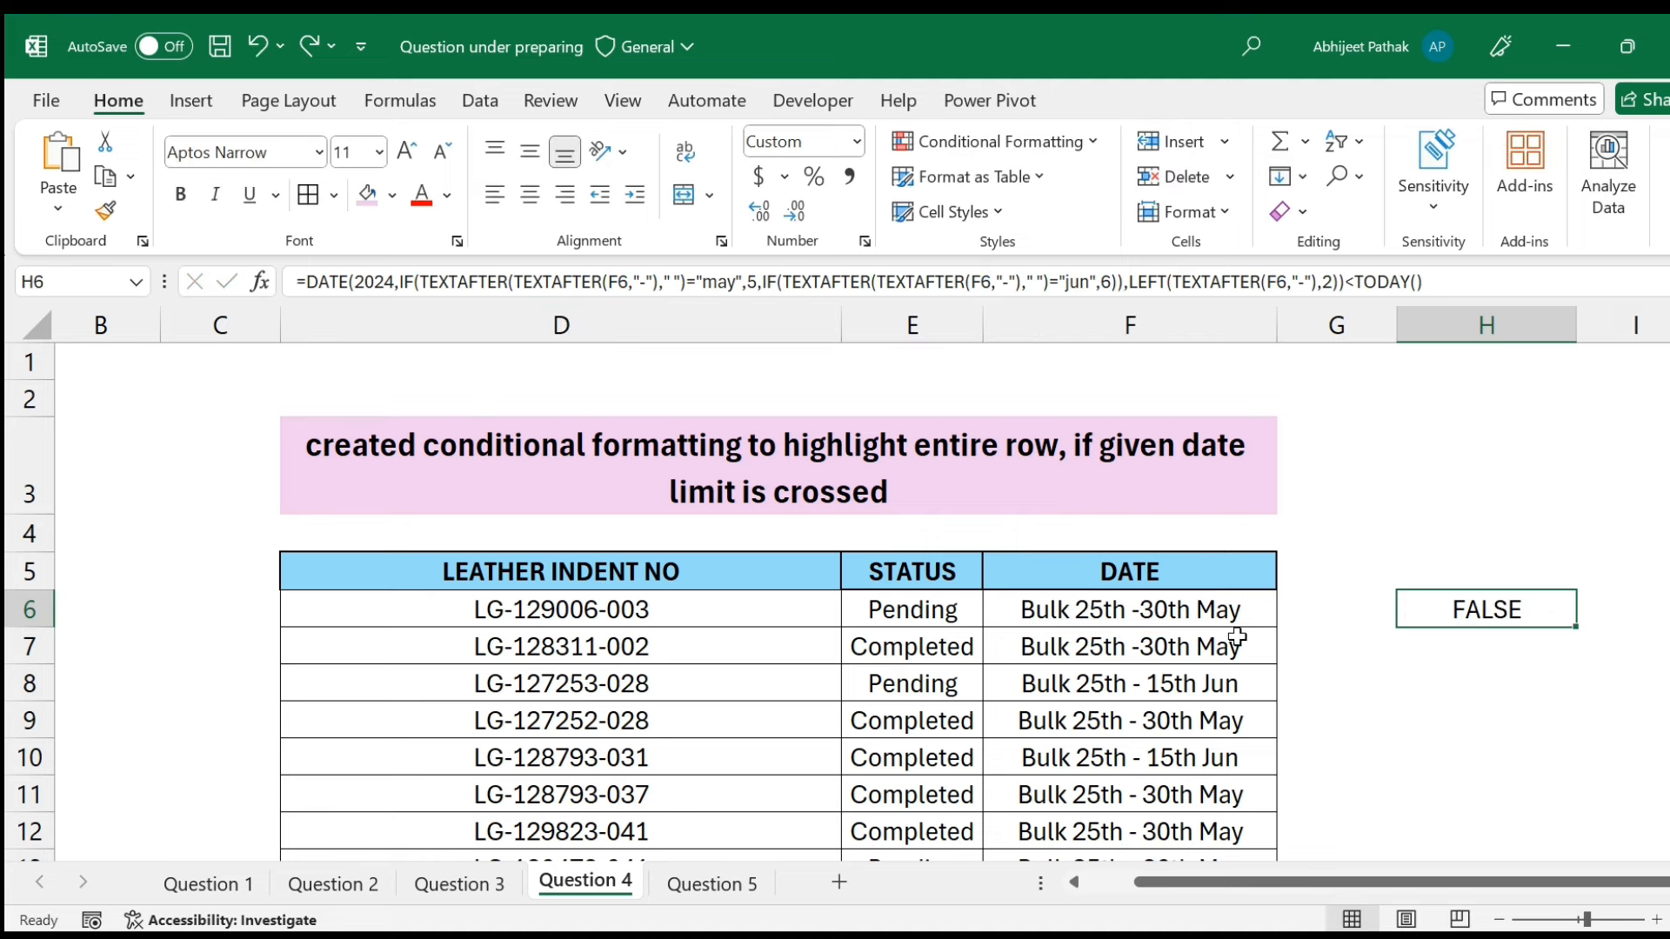
pyautogui.click(621, 280)
pyautogui.write('$')
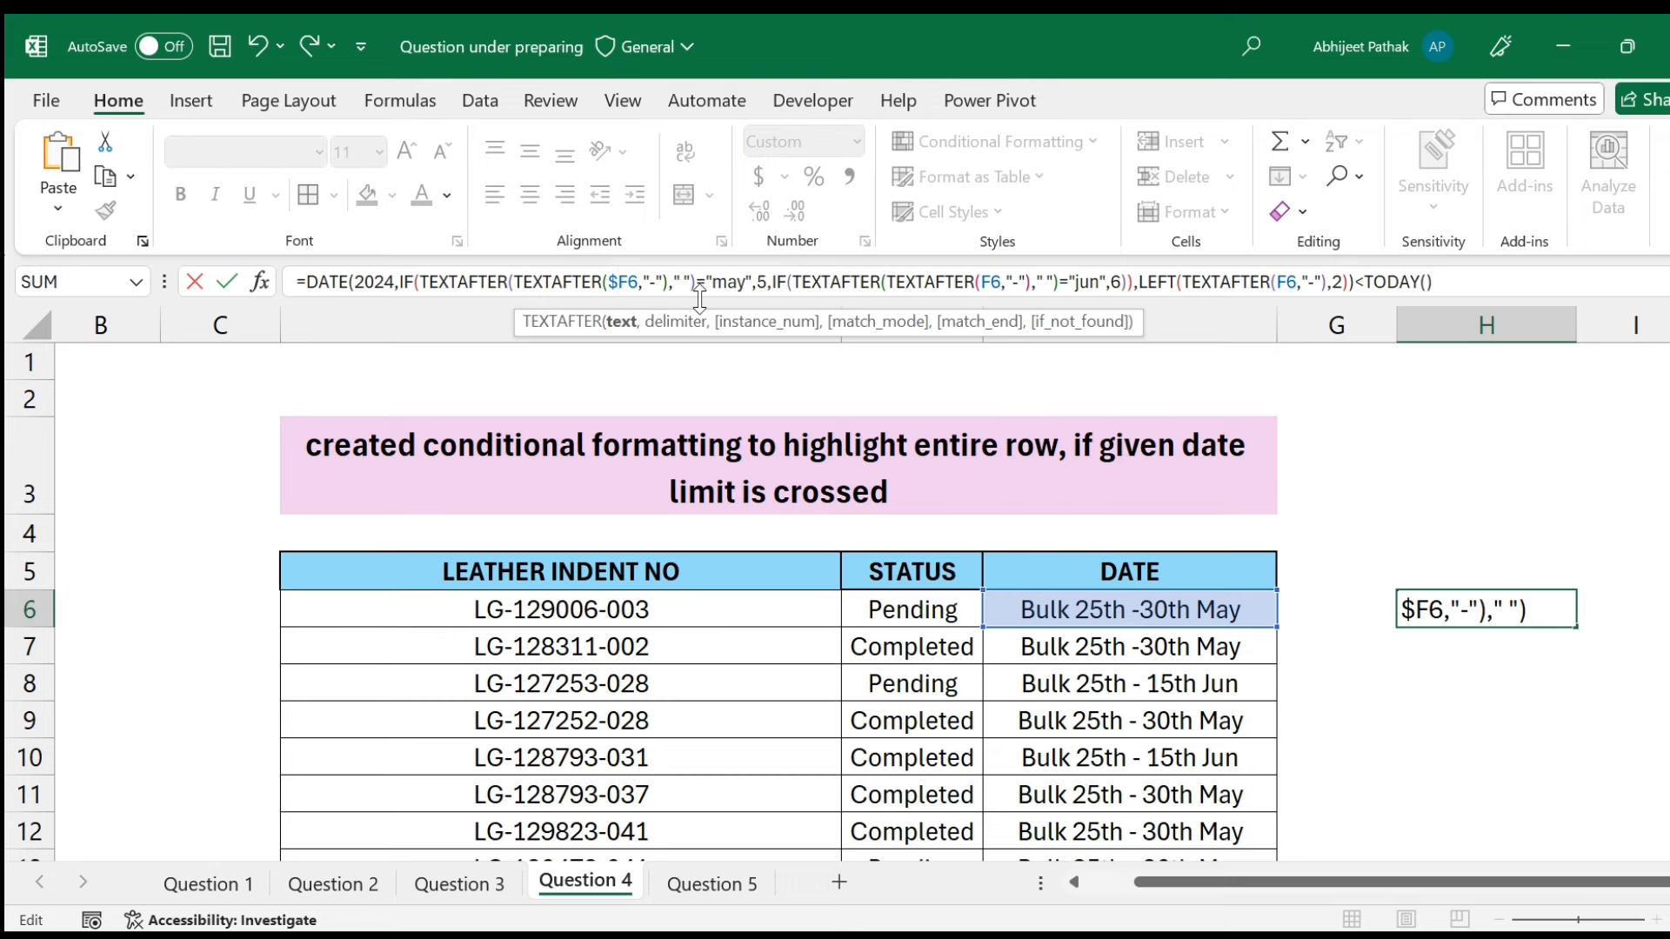
pyautogui.click(982, 281)
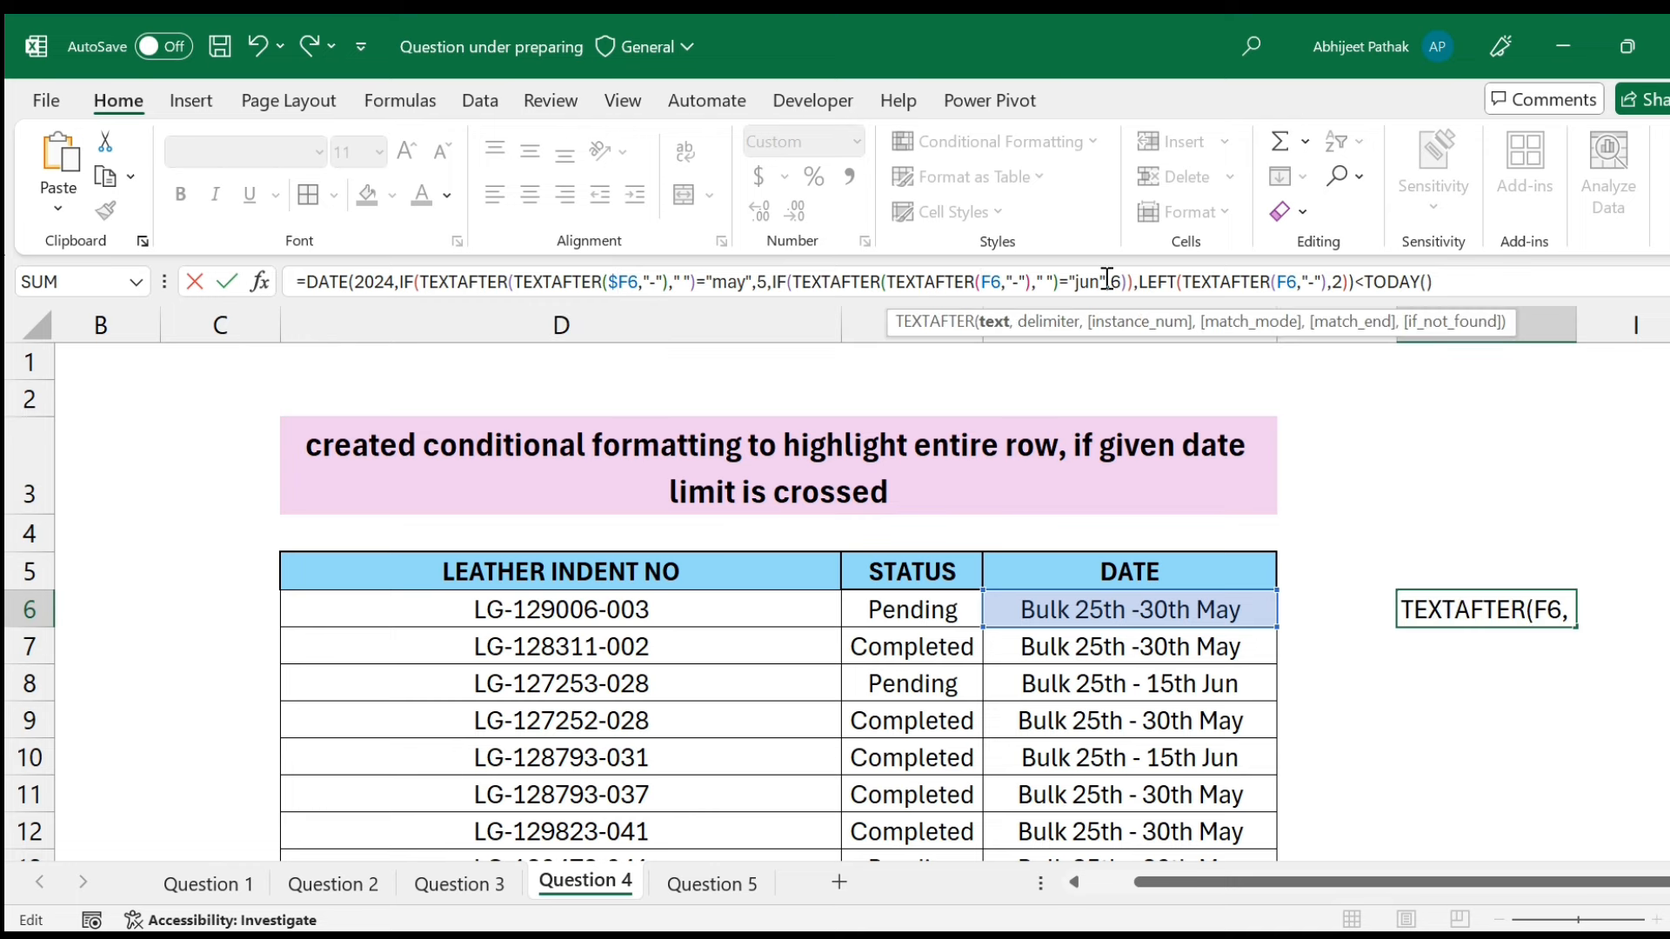
pyautogui.write('$')
pyautogui.click(1289, 280)
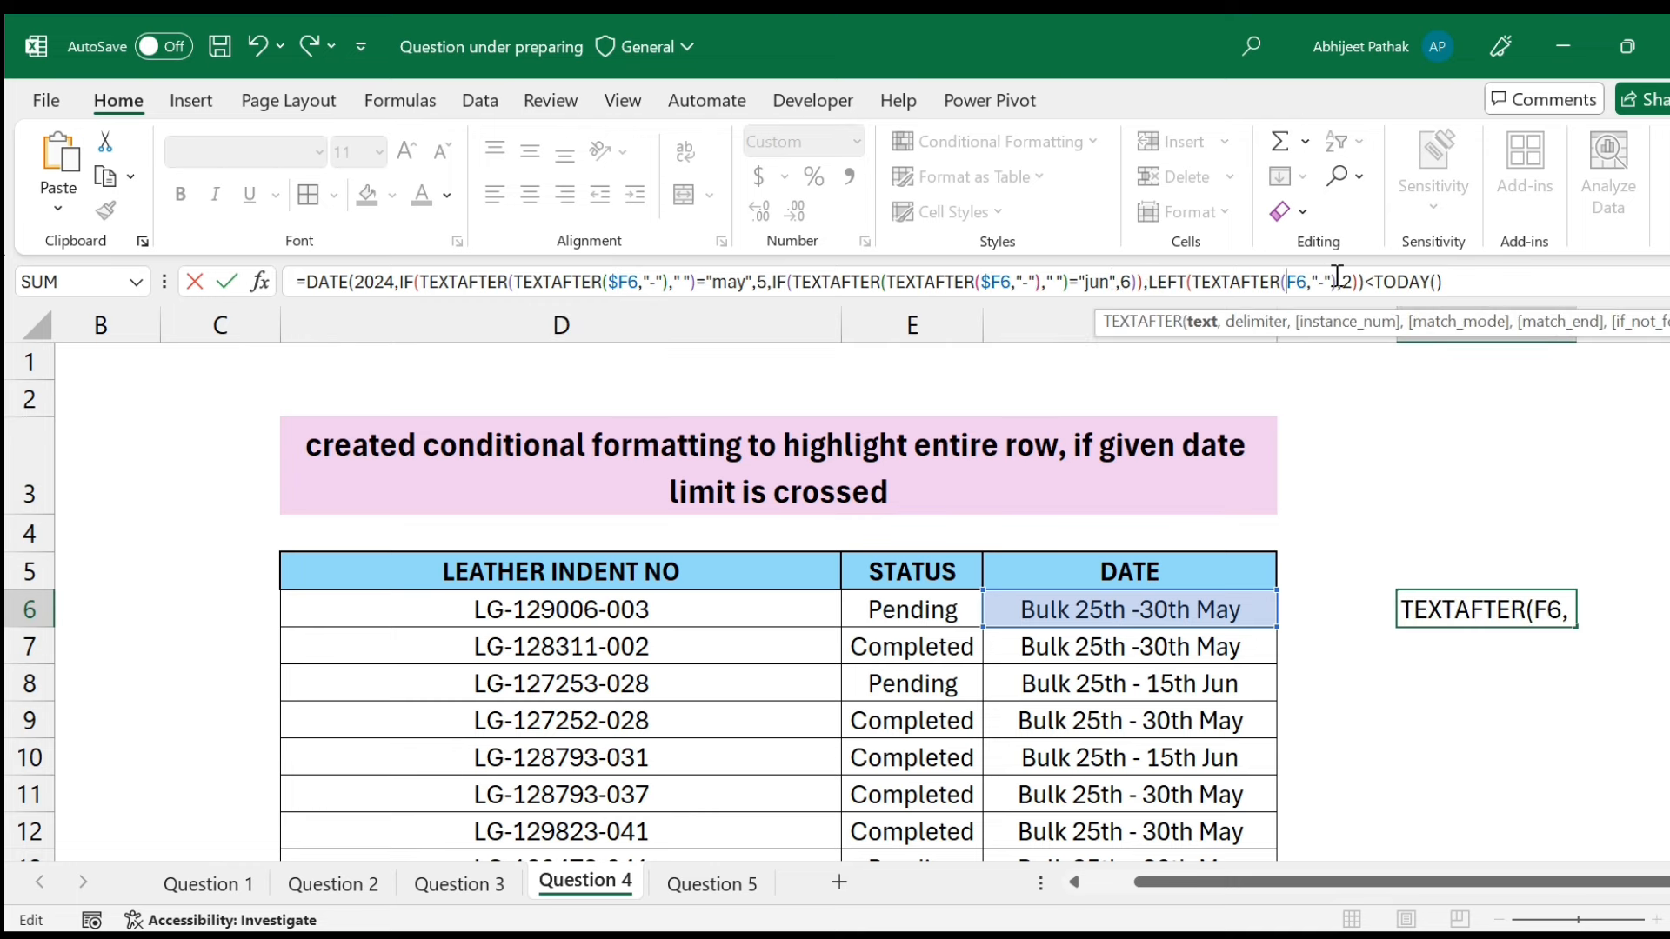
pyautogui.write('$')
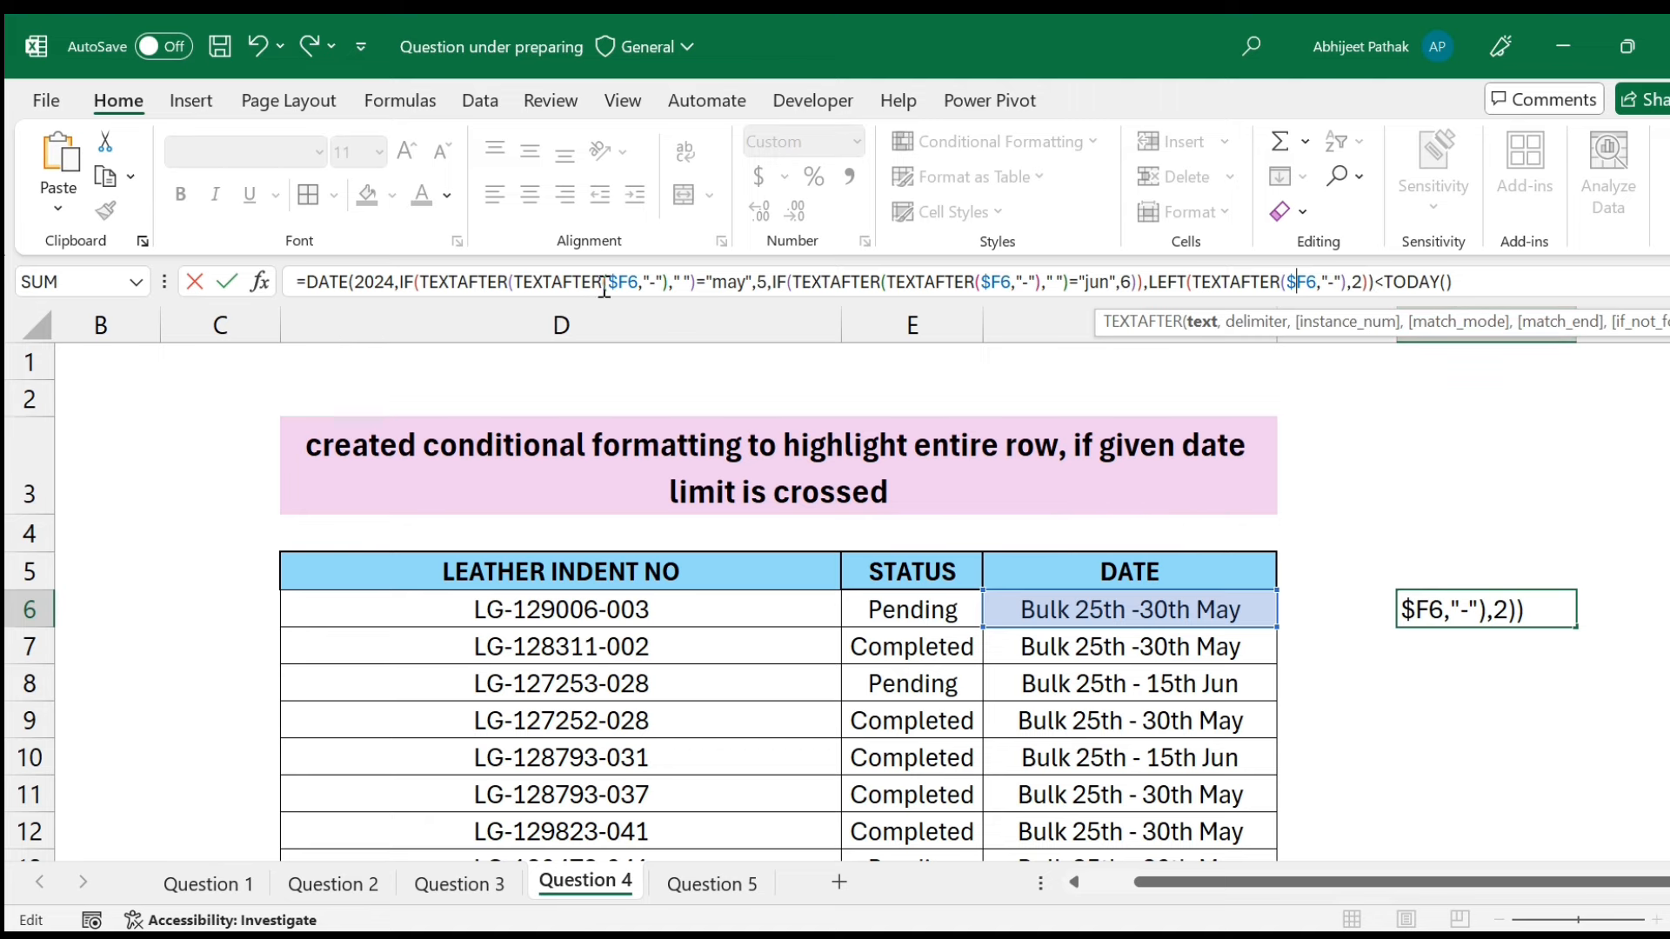
pyautogui.hotkey('ctrl', 'Return')
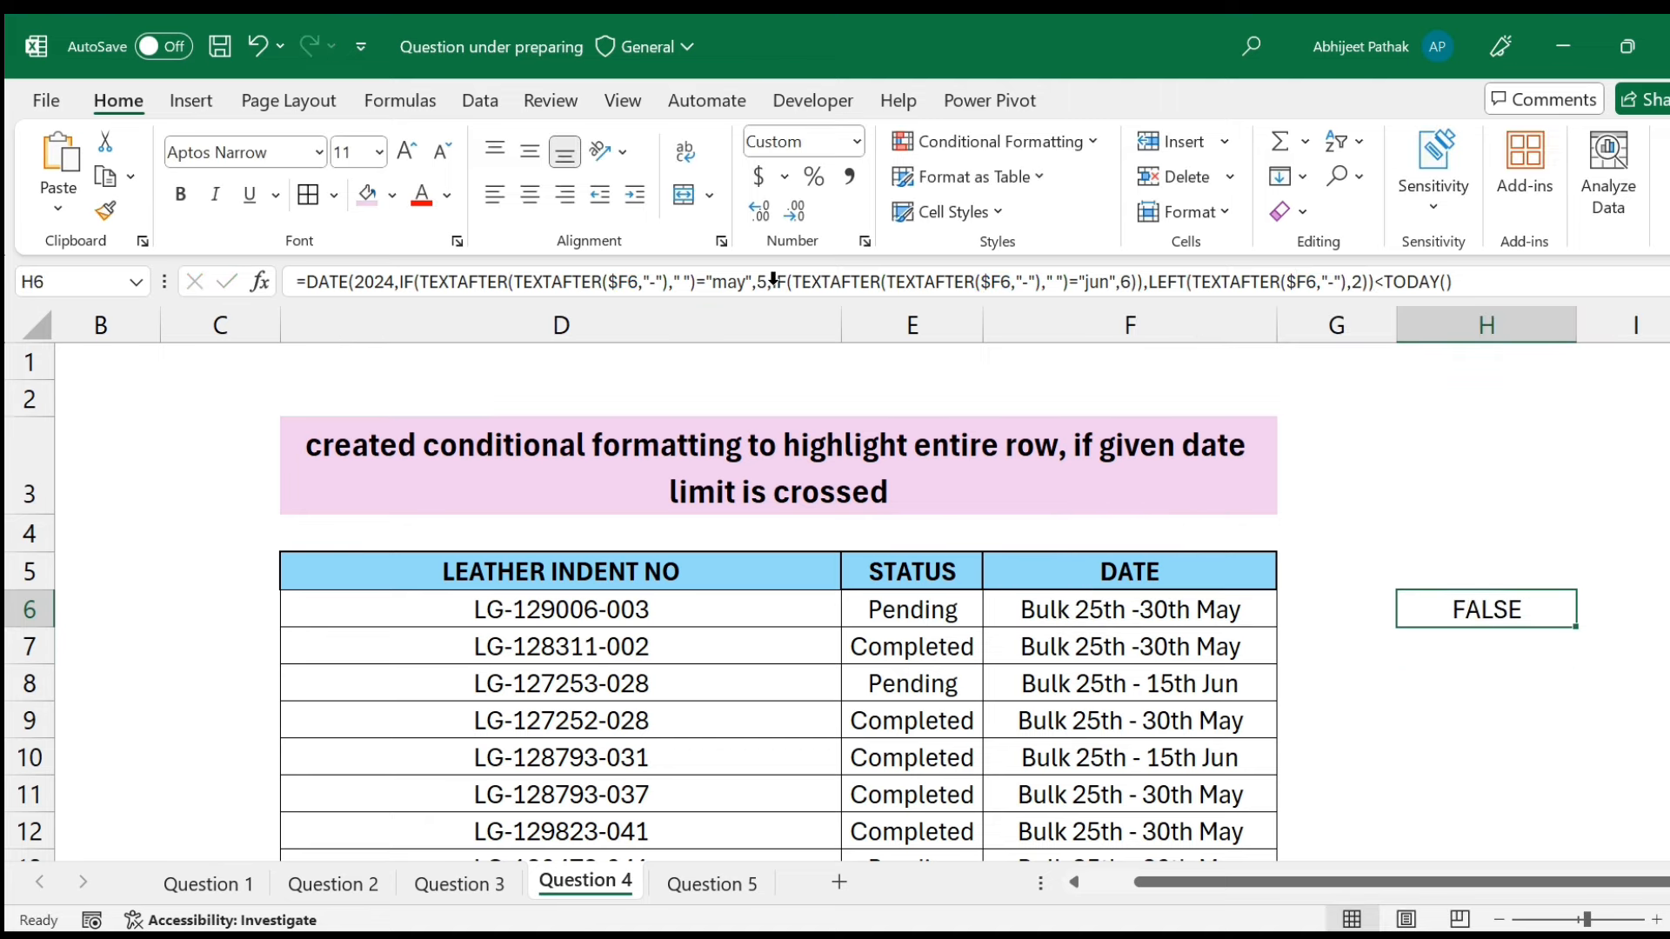
# Copy the complete $F6 formula text from H6 and select the table's data range D6:F168 without the headers.
pyautogui.moveTo(295, 281); pyautogui.dragTo(1504, 300)
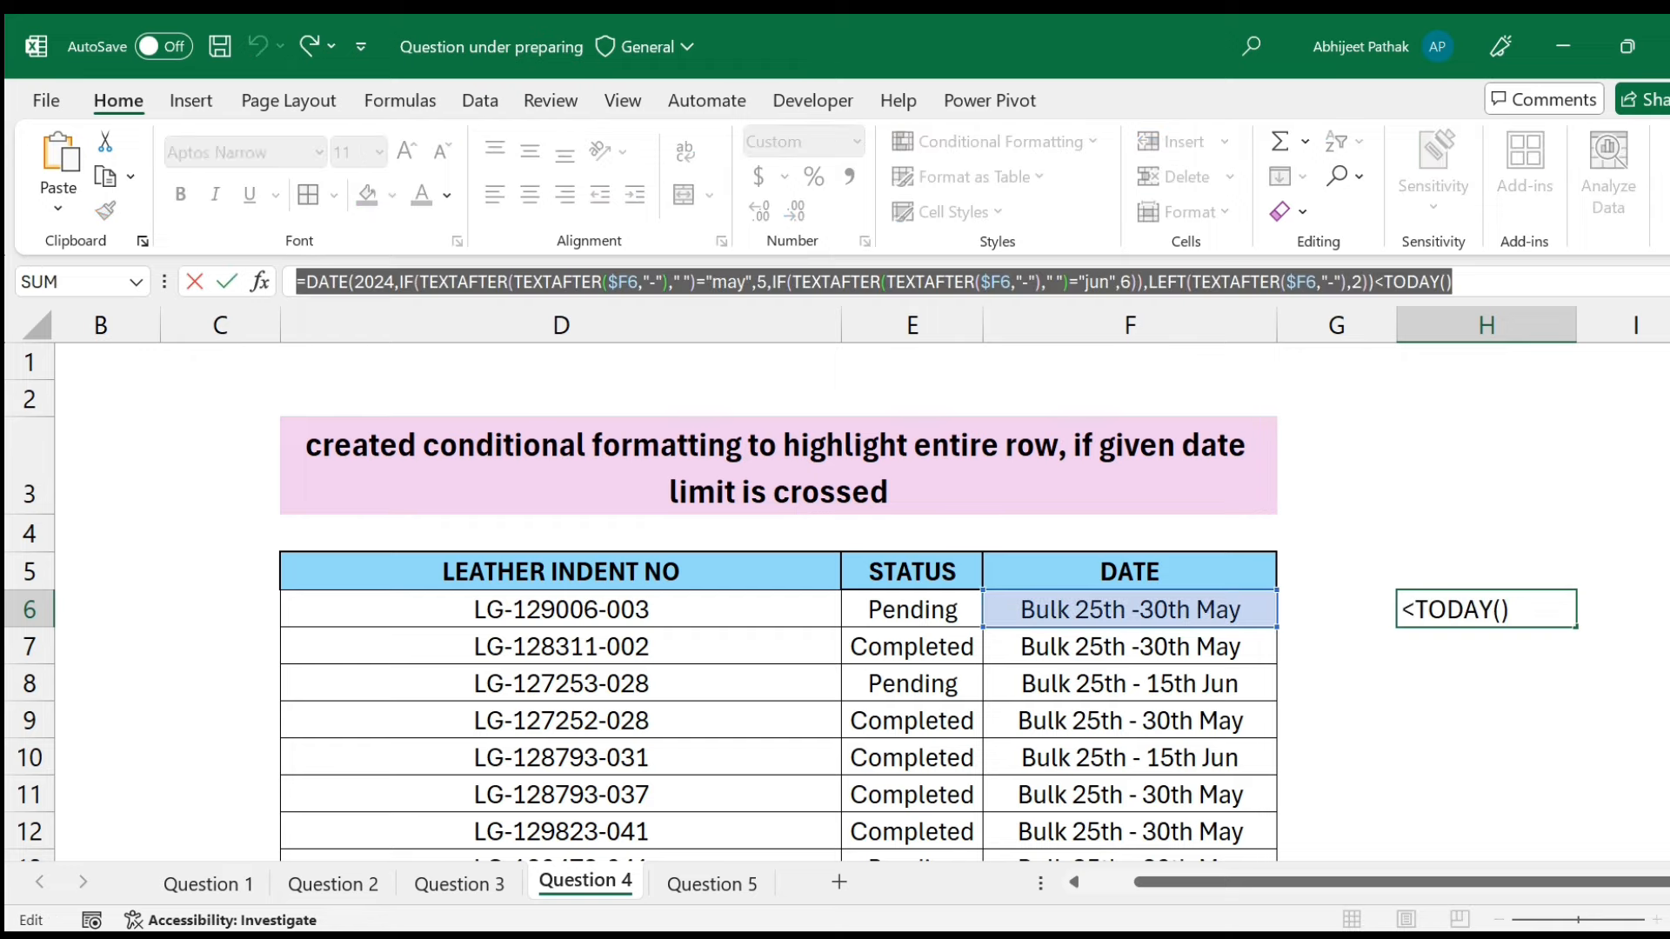
pyautogui.press('Escape')
pyautogui.click(487, 609)
pyautogui.hotkey('shift', 'Right')
pyautogui.hotkey('shift', 'Right')
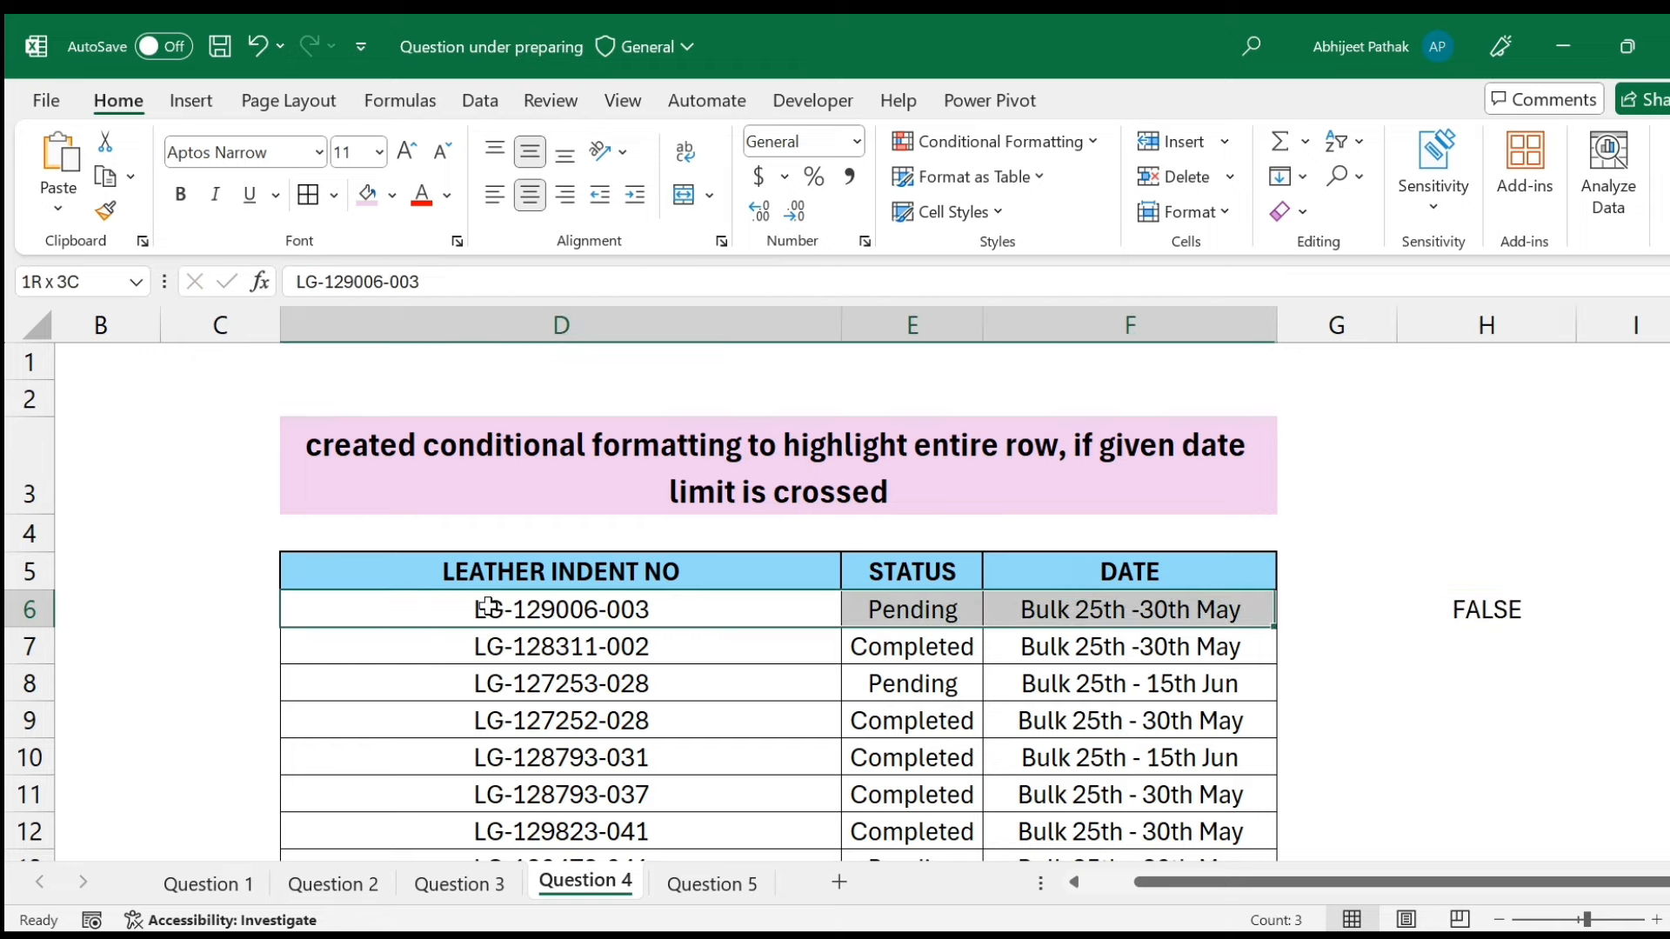
pyautogui.hotkey('ctrl', 'shift', 'Down')
pyautogui.scroll(20, 718, 577)
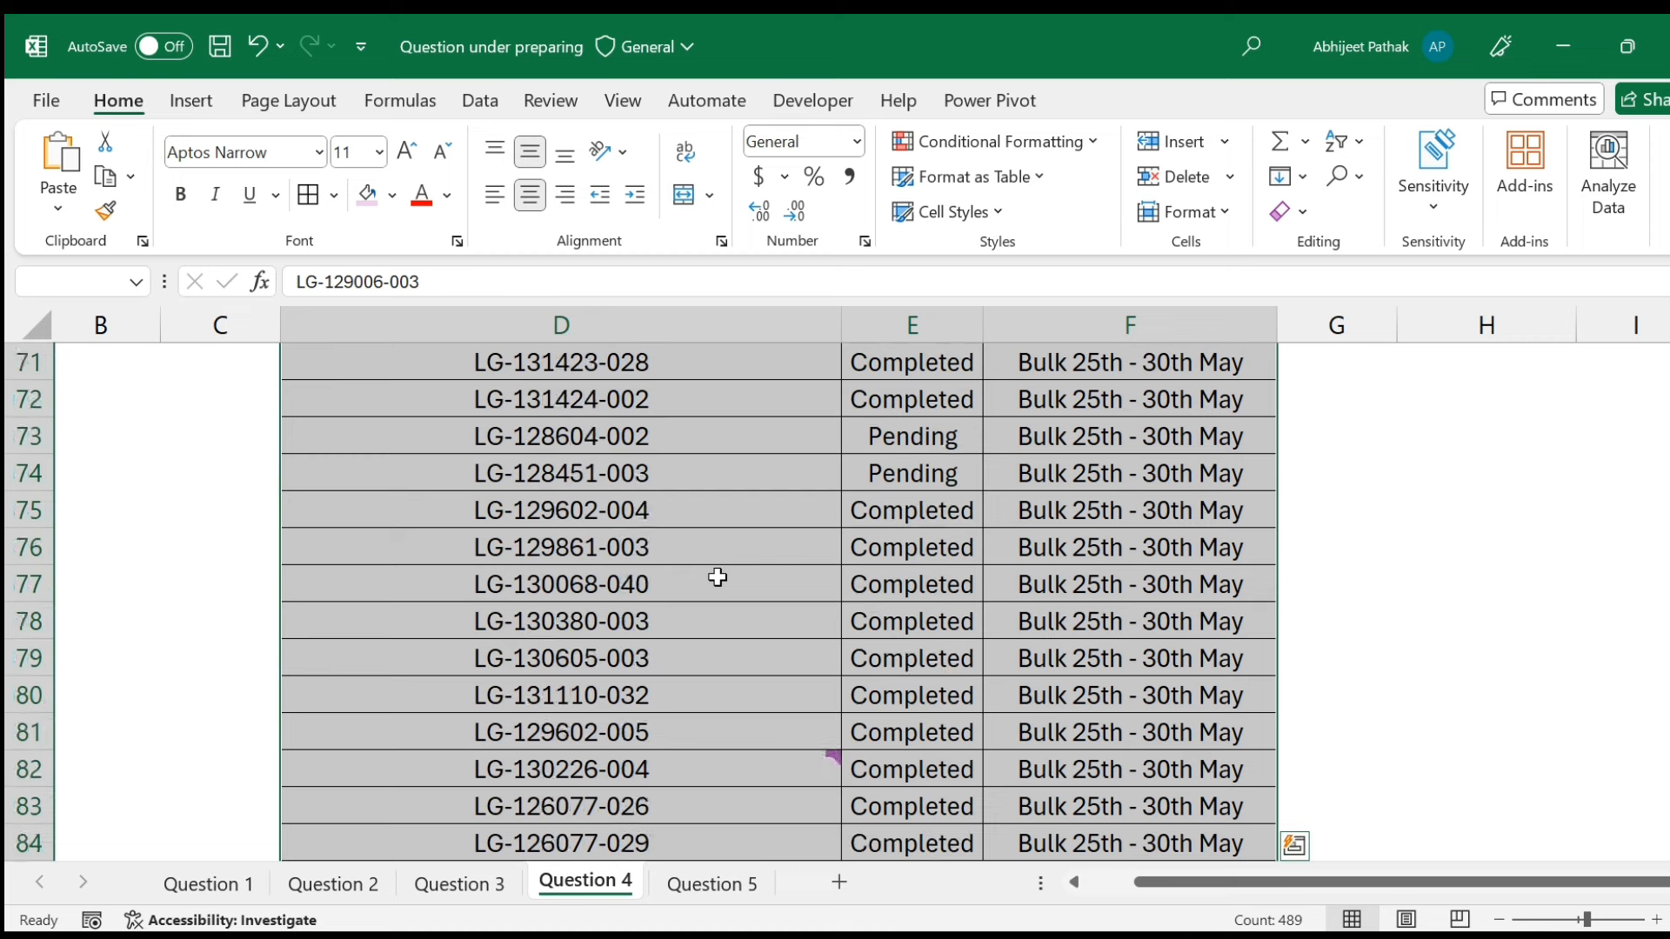
pyautogui.scroll(2, 718, 578)
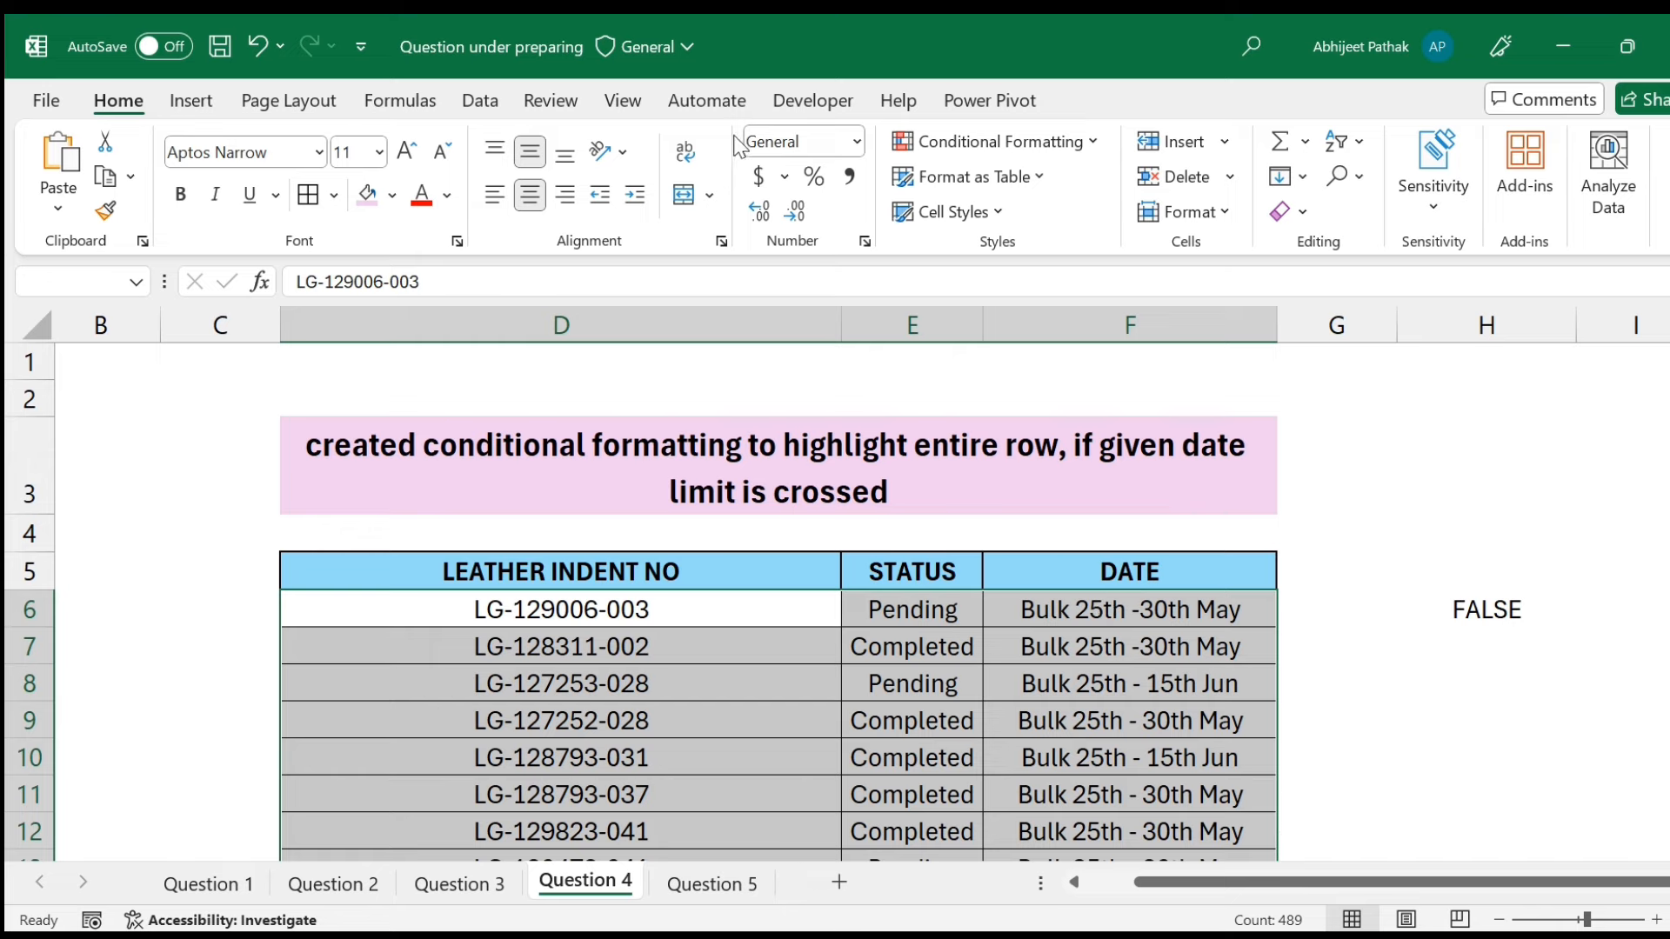
# Create a new formula-based conditional formatting rule for the selected rows and paste the copied $F6 date comparison into it.
pyautogui.click(991, 141)
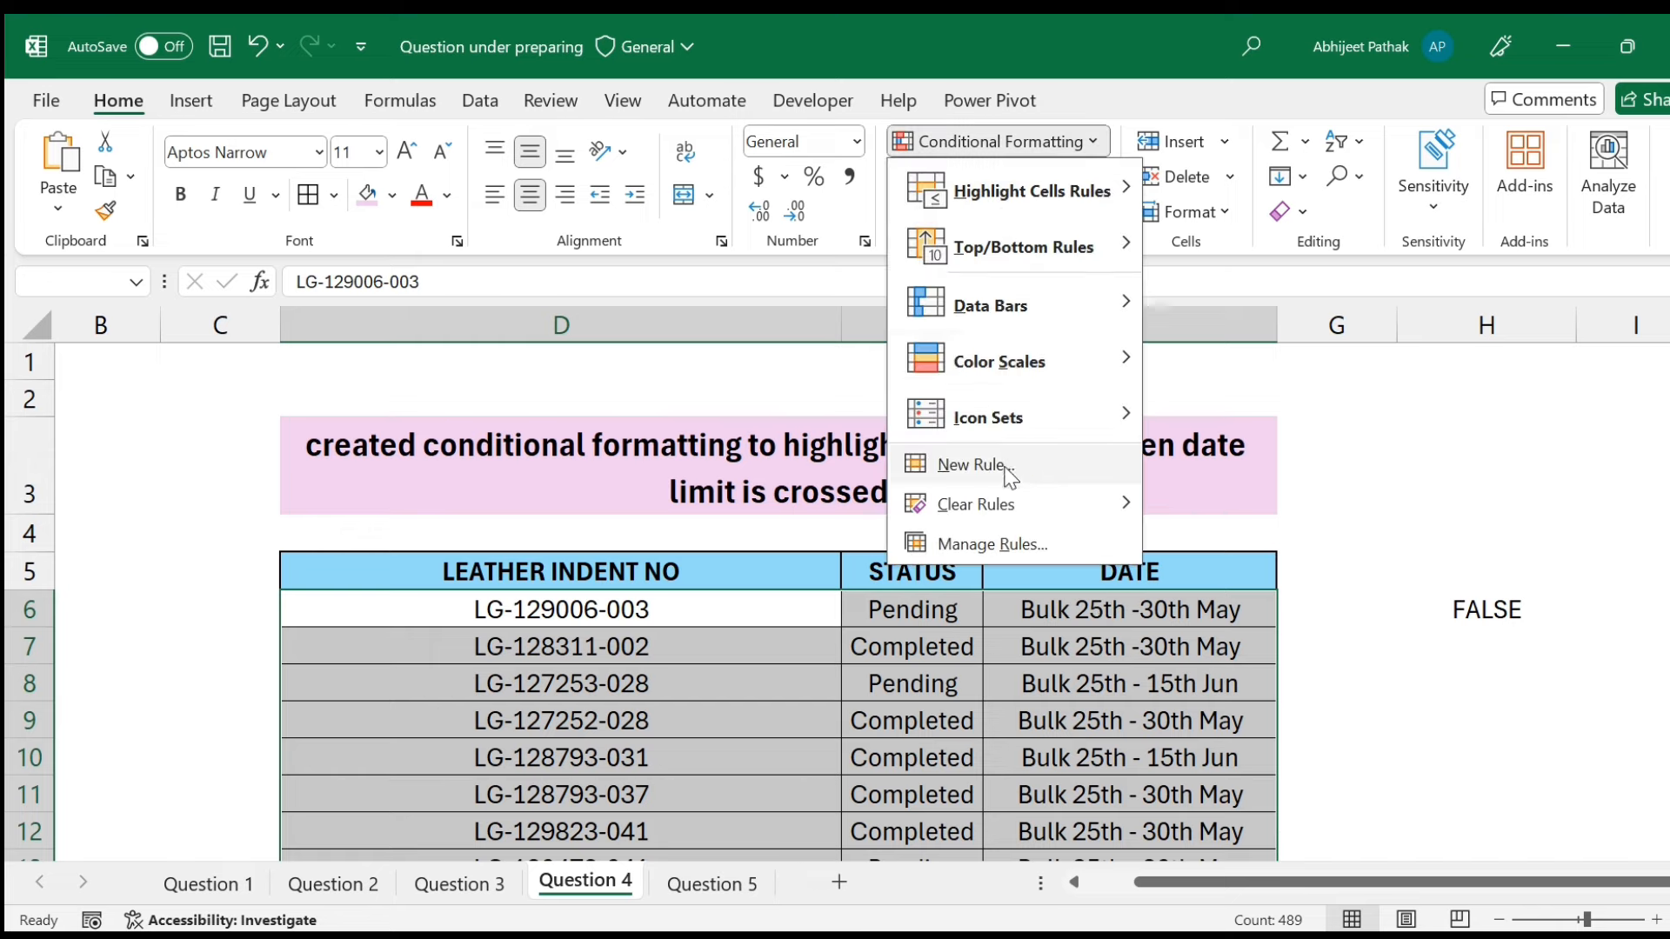
pyautogui.click(1007, 480)
pyautogui.click(1132, 445)
pyautogui.click(1122, 551)
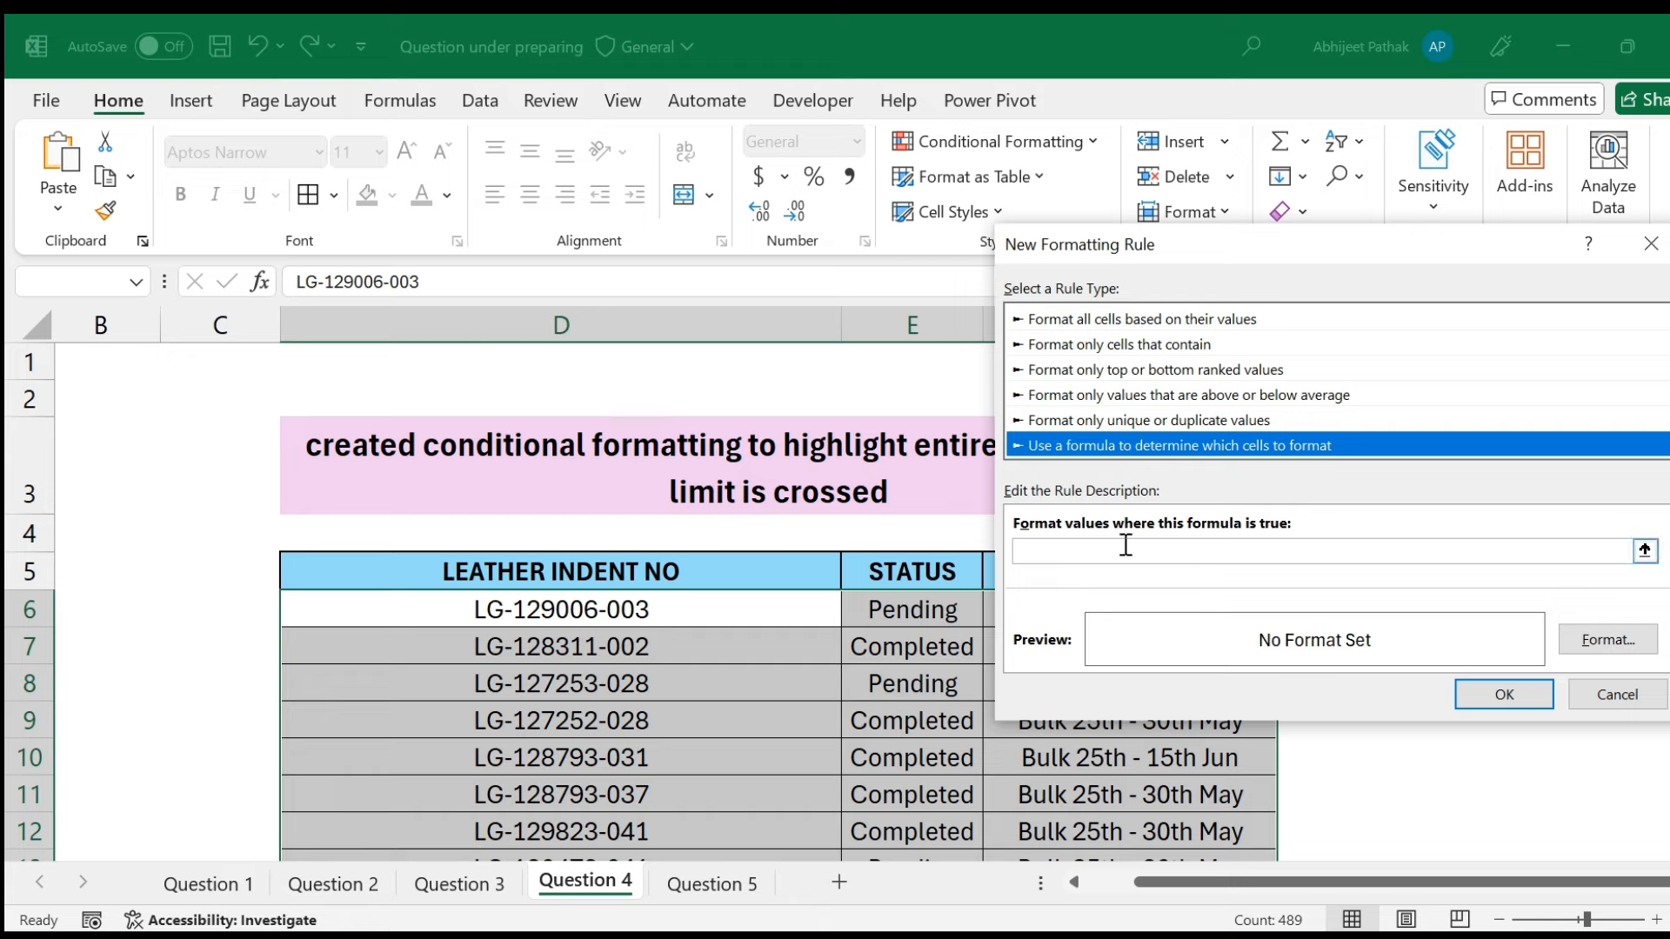
pyautogui.hotkey('ctrl', 'v')
# Give the rule a bright red fill and a white font, and apply it to the table rows.
pyautogui.click(1607, 639)
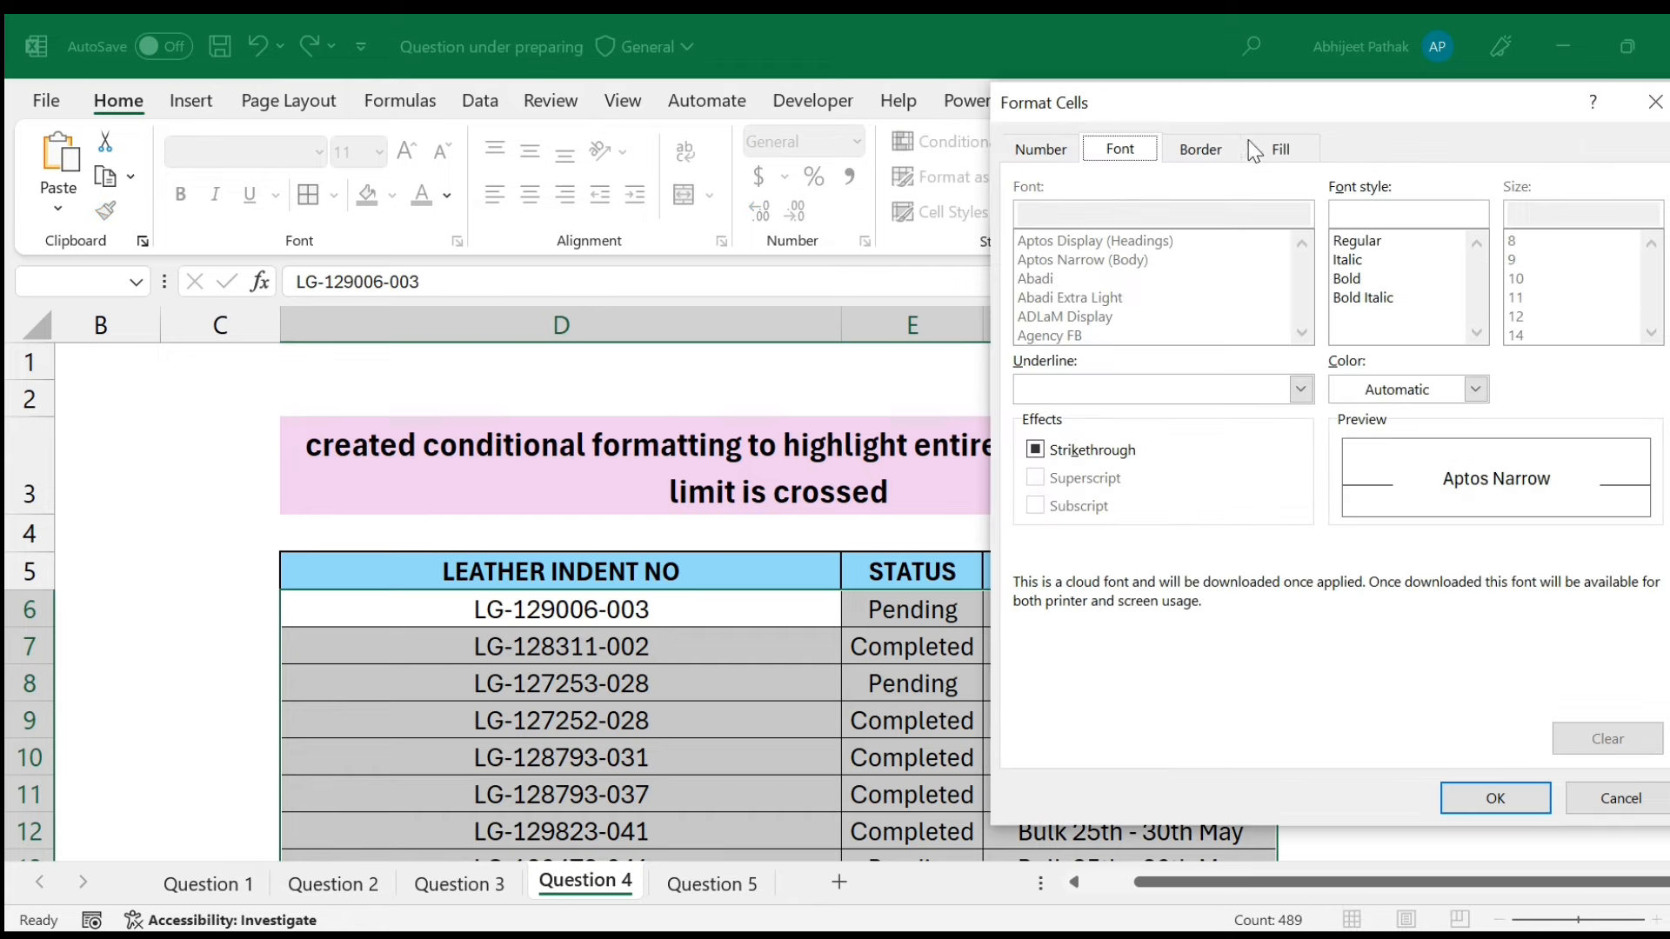
pyautogui.click(1282, 149)
pyautogui.click(1057, 400)
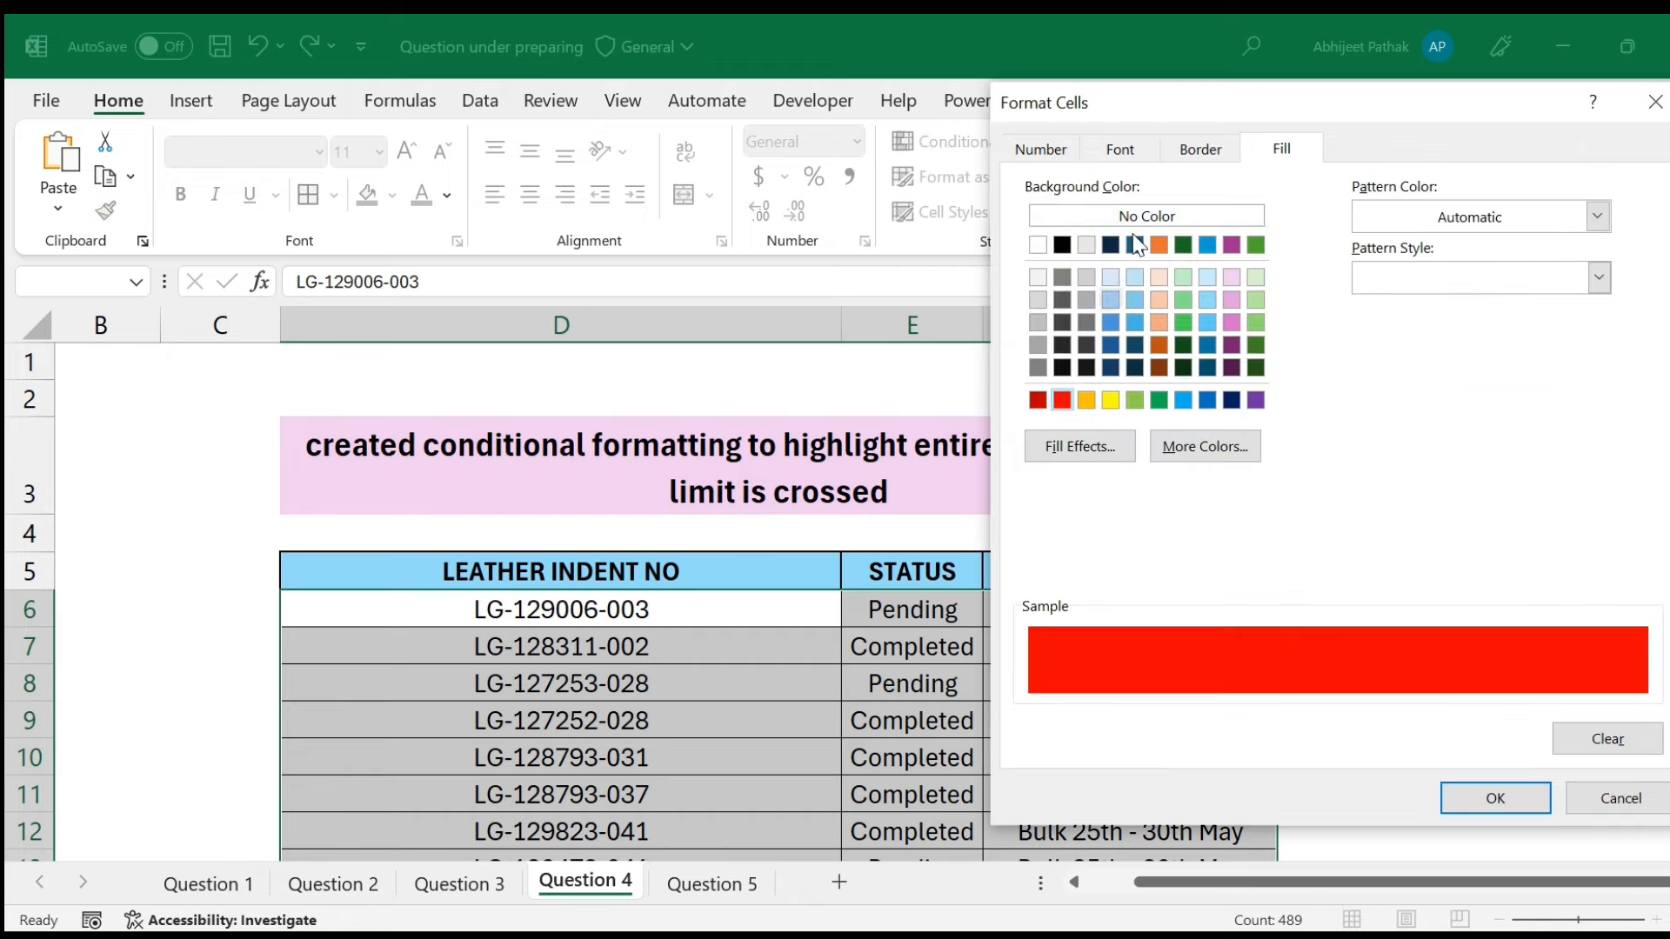
pyautogui.click(1122, 150)
pyautogui.click(1392, 389)
pyautogui.click(1342, 498)
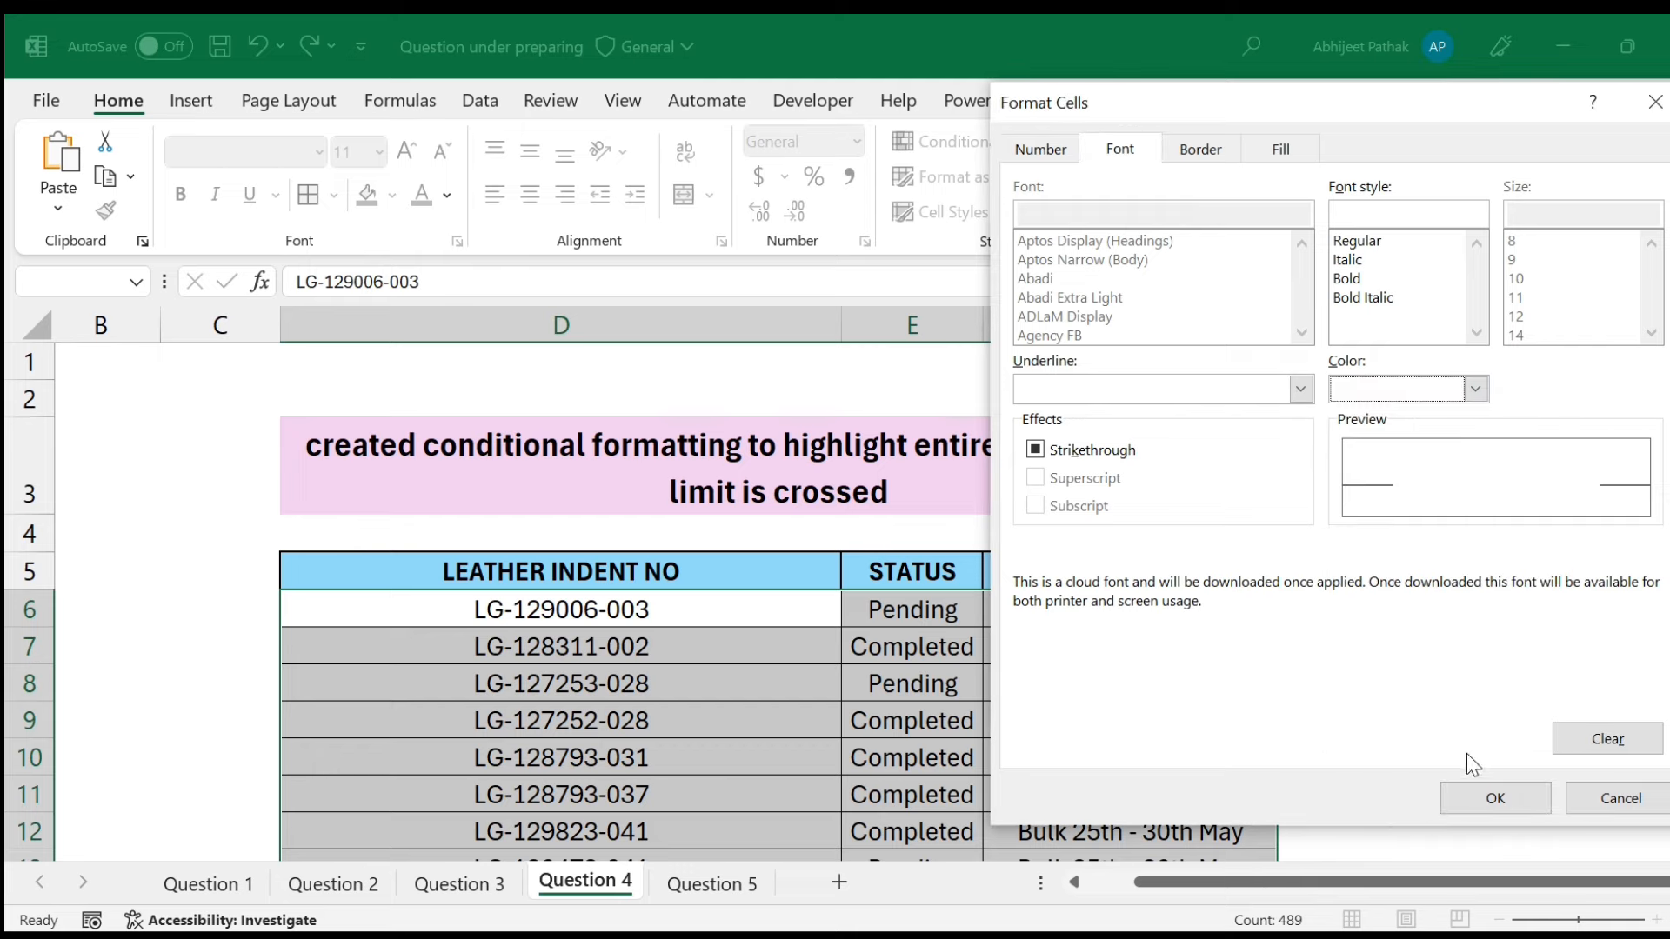
pyautogui.click(1494, 799)
pyautogui.click(1520, 689)
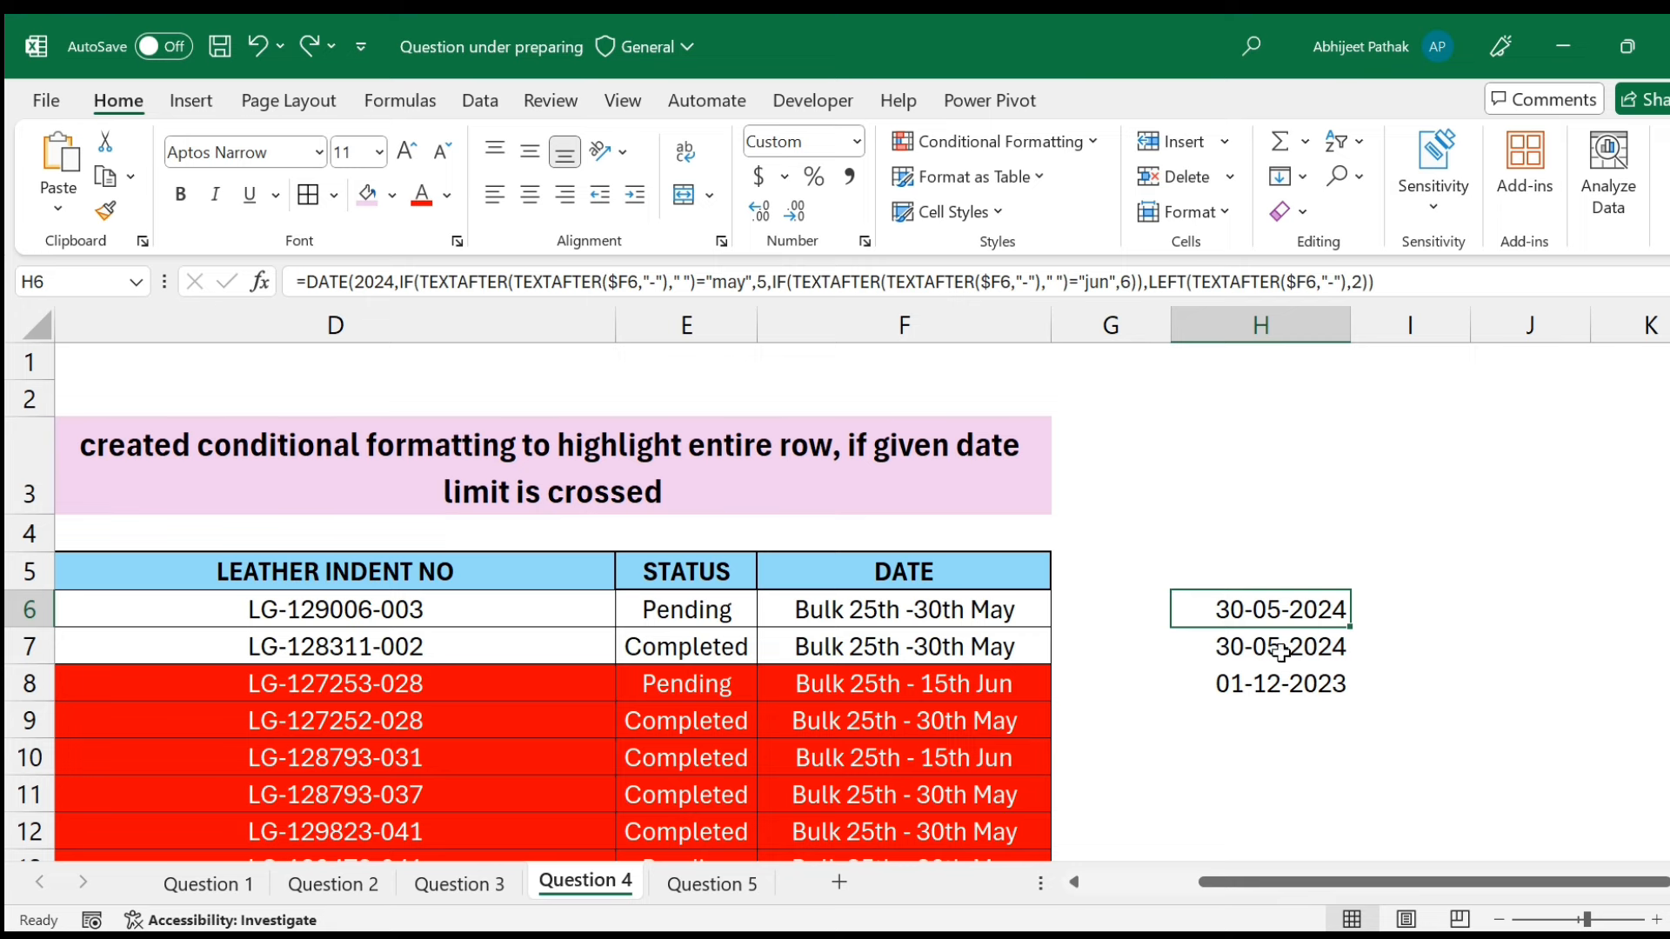
# Wrap the TEXTAFTER($F6,"-") inside LEFT in a TRIM function in the H6 formula.
pyautogui.click(1188, 283)
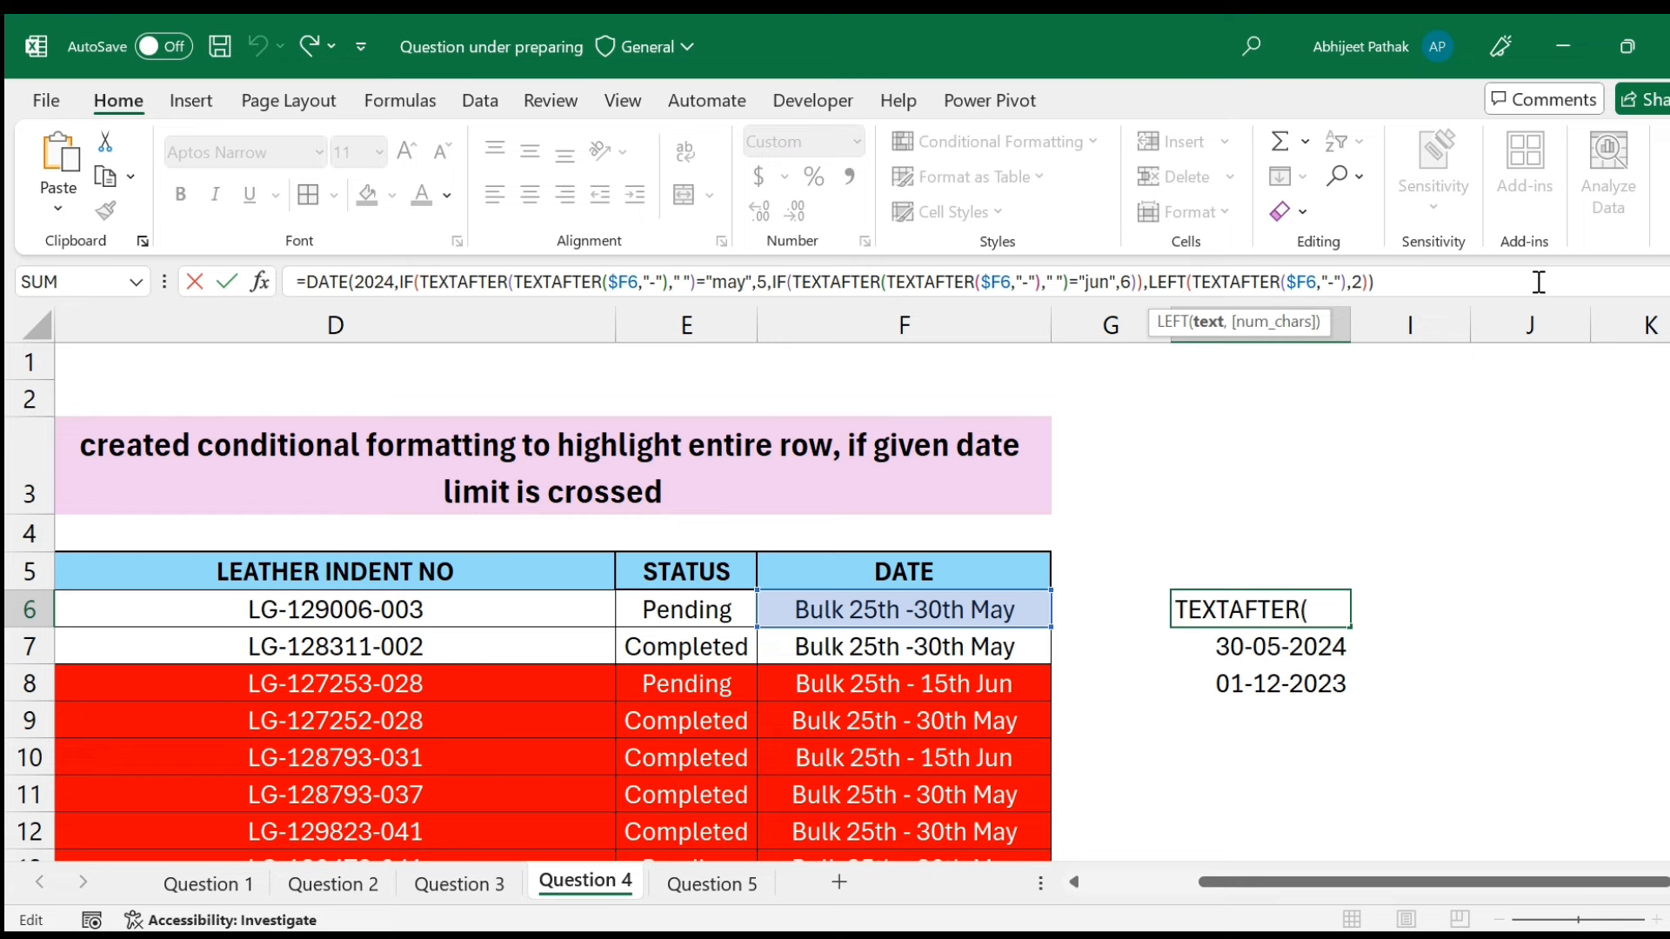
pyautogui.write('trim')
pyautogui.press('Tab')
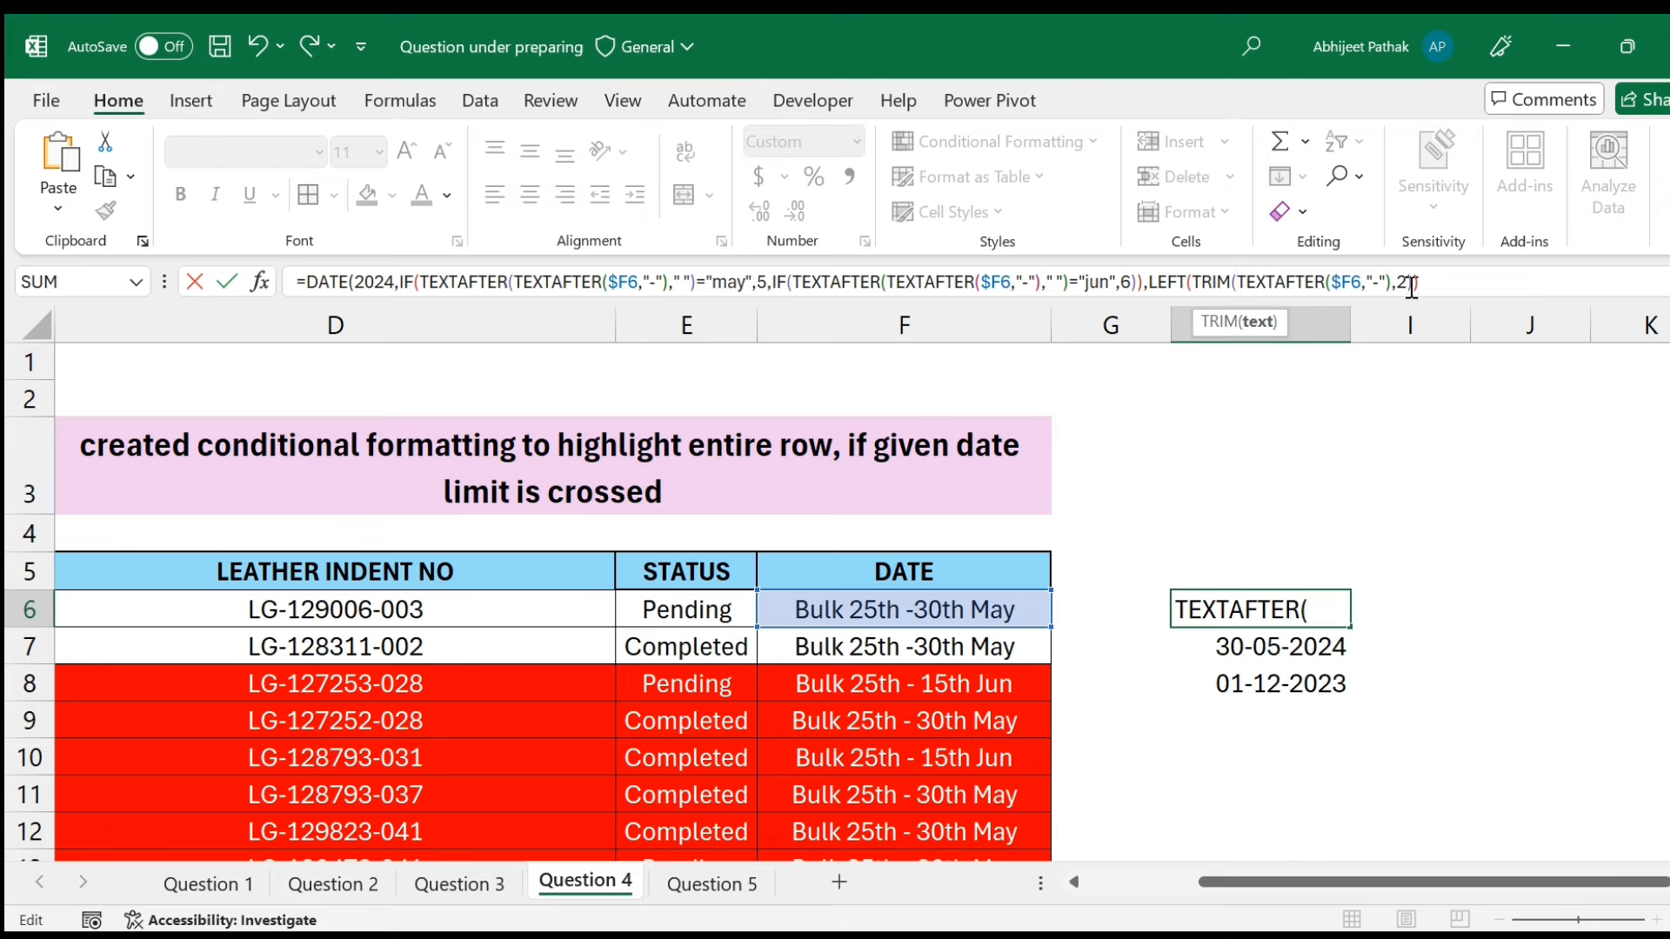
pyautogui.click(1458, 276)
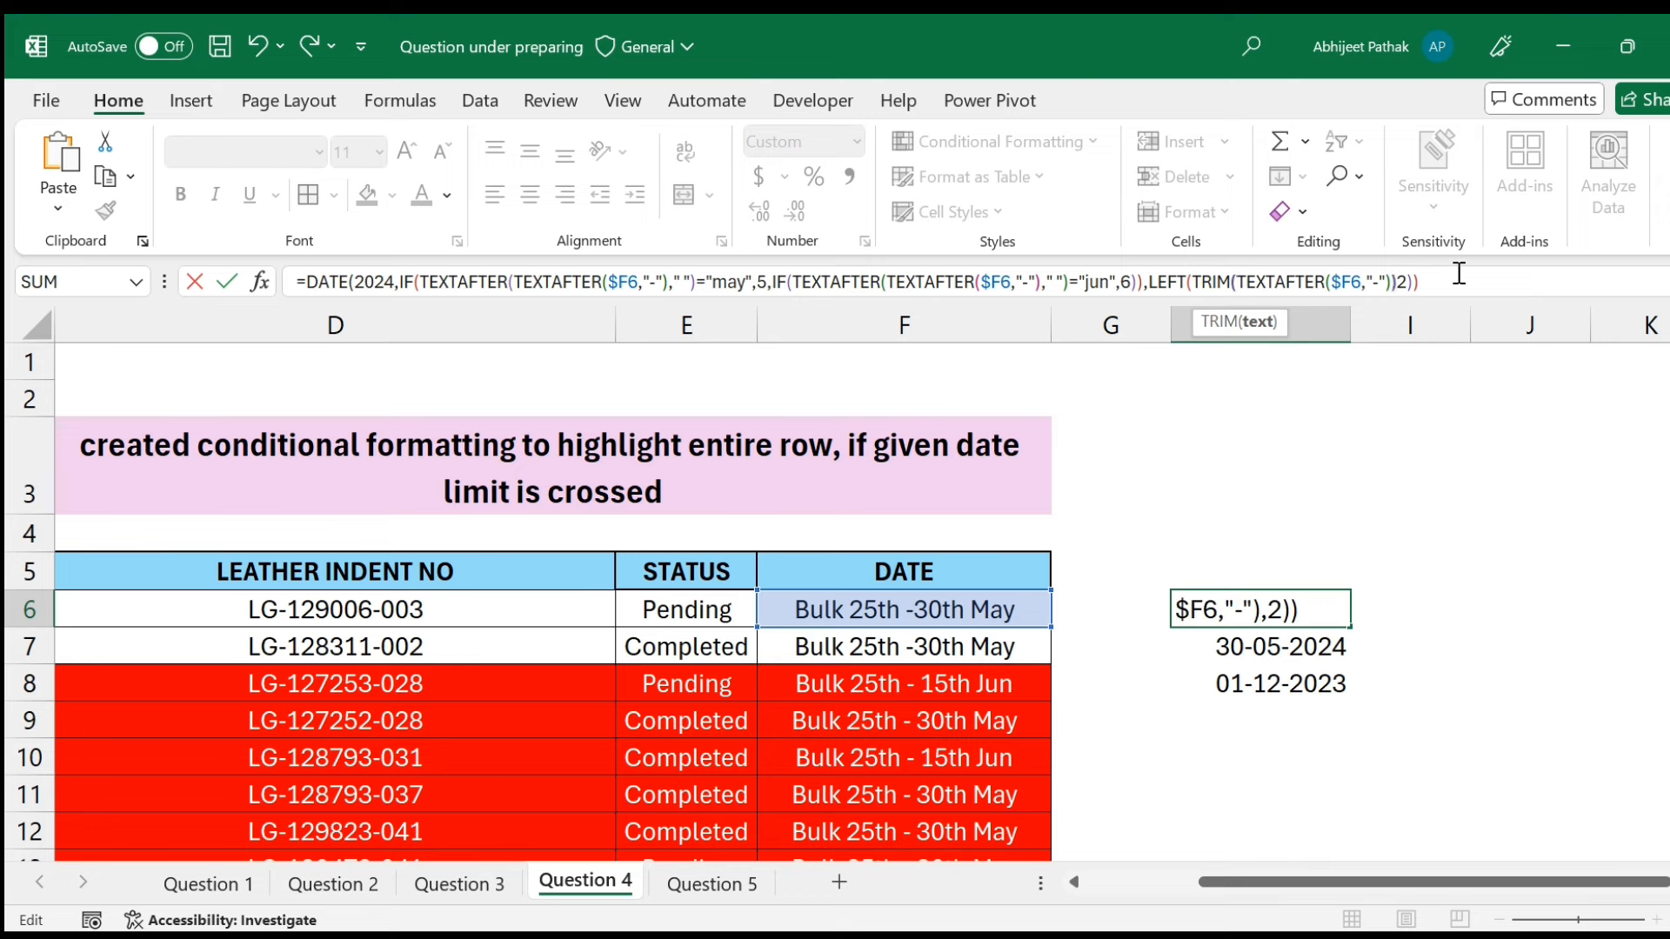
pyautogui.press('Return')
pyautogui.press('Up')
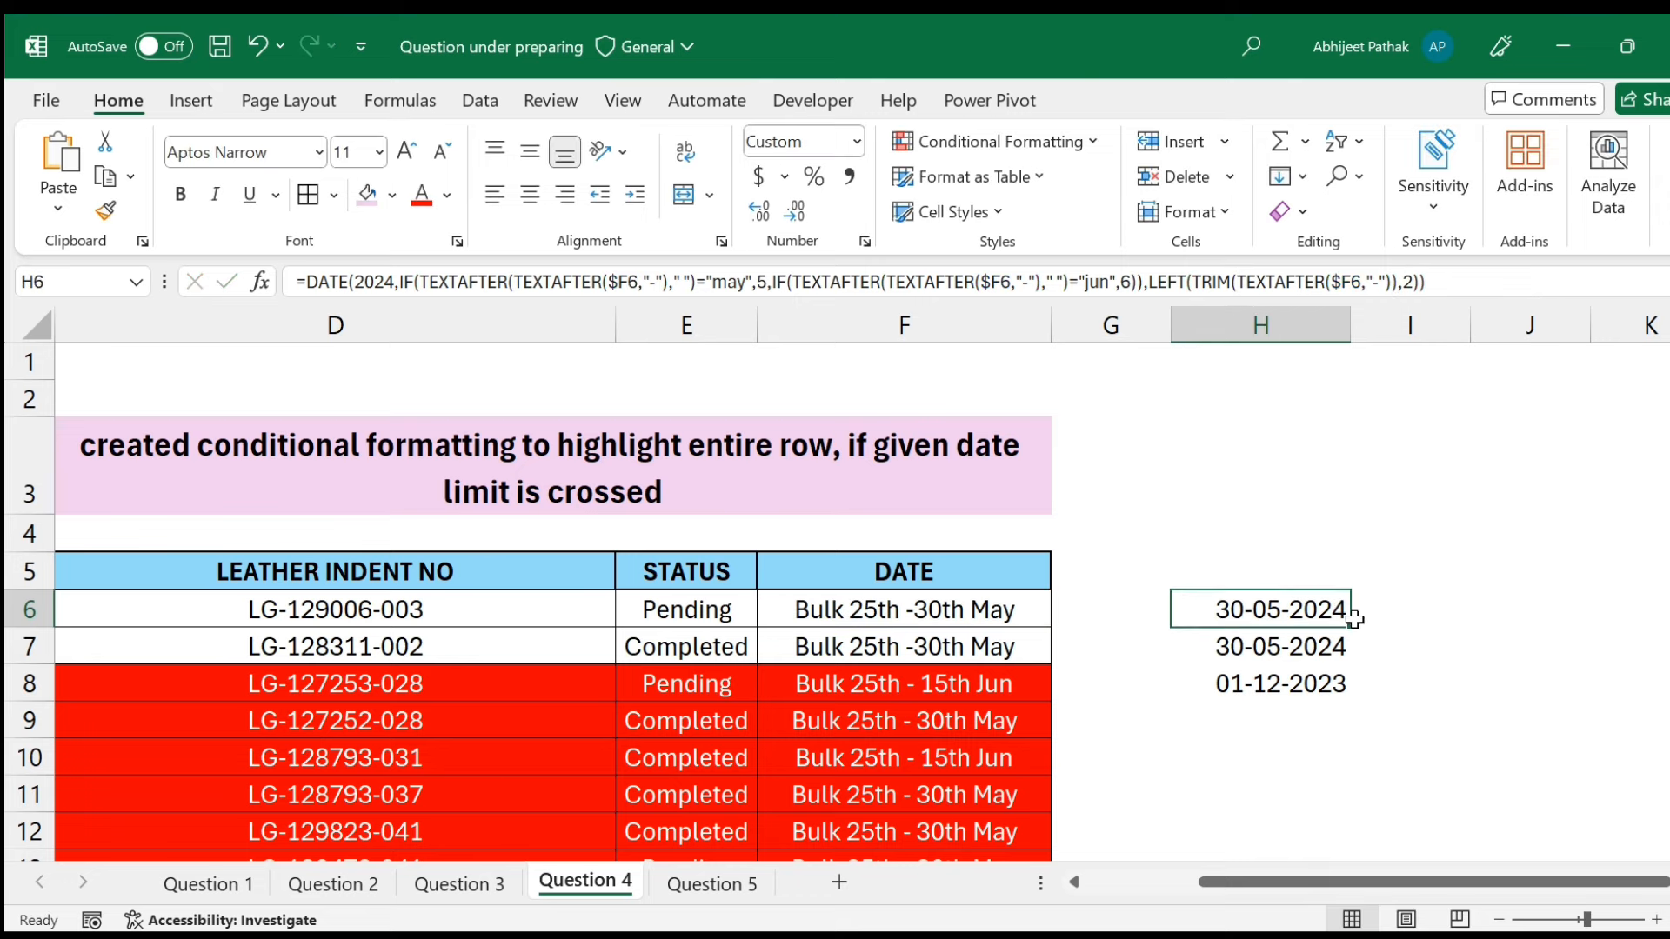
# Fill the corrected H6 formula down through H8.
pyautogui.moveTo(1354, 619); pyautogui.dragTo(1359, 690)
pyautogui.click(1321, 600)
pyautogui.moveTo(1350, 626); pyautogui.dragTo(1353, 699)
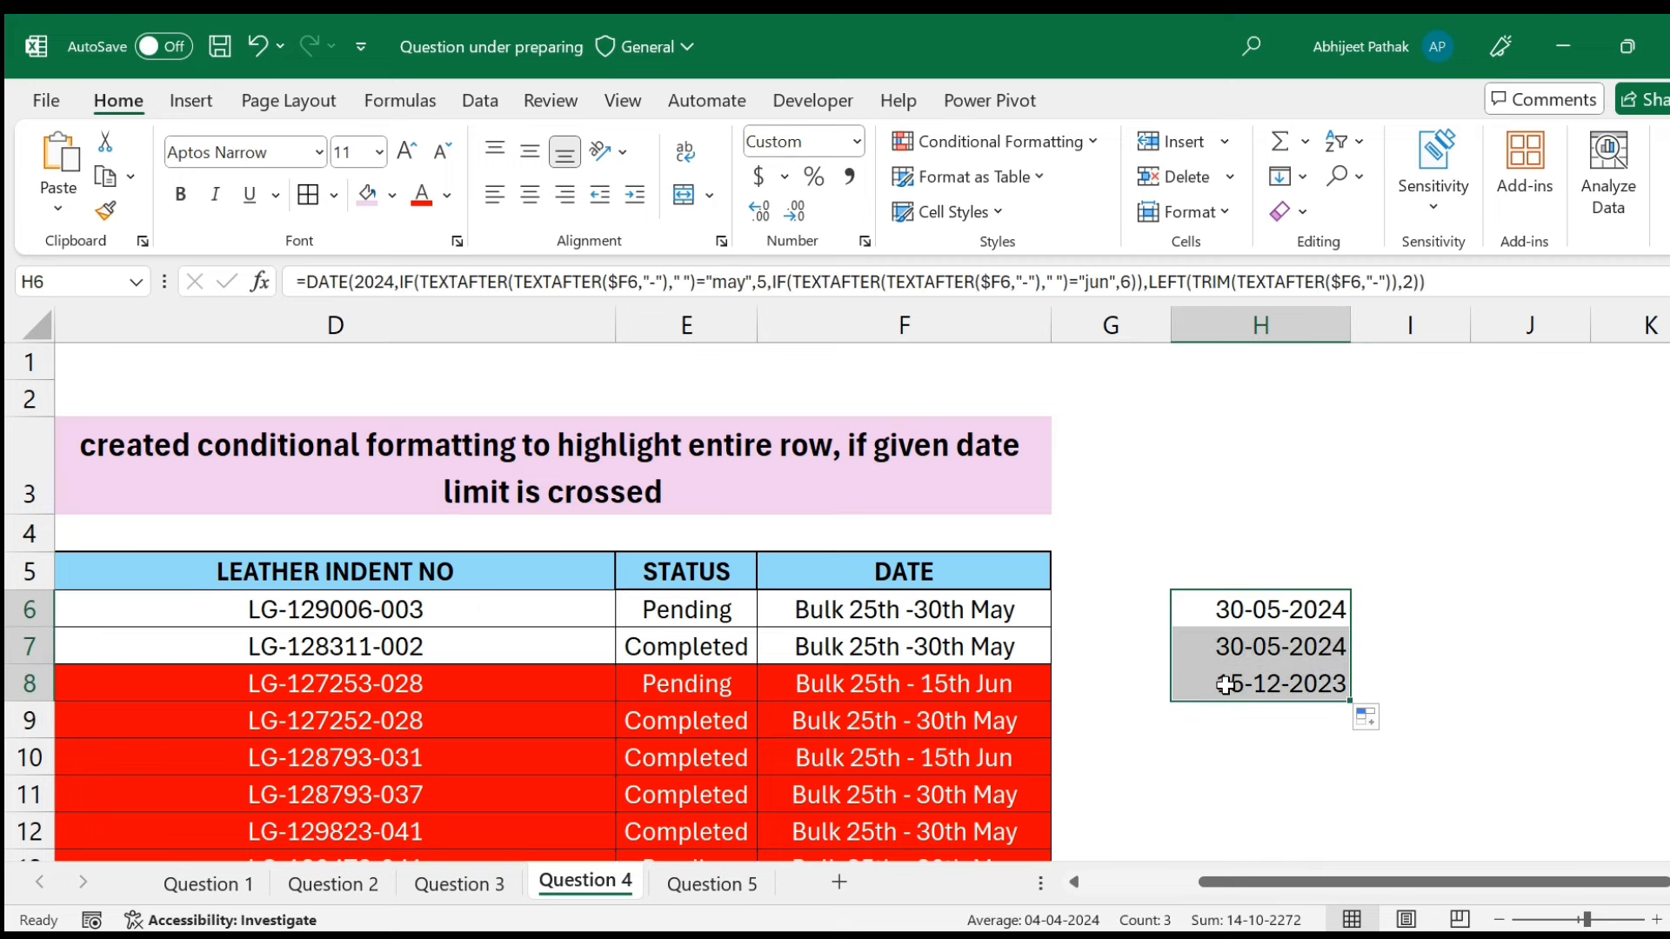
# Evaluate the first inner TEXTAFTER($F8,"-") part of the H8 formula to check for stray spaces, leaving the formula as it was.
pyautogui.click(1226, 685)
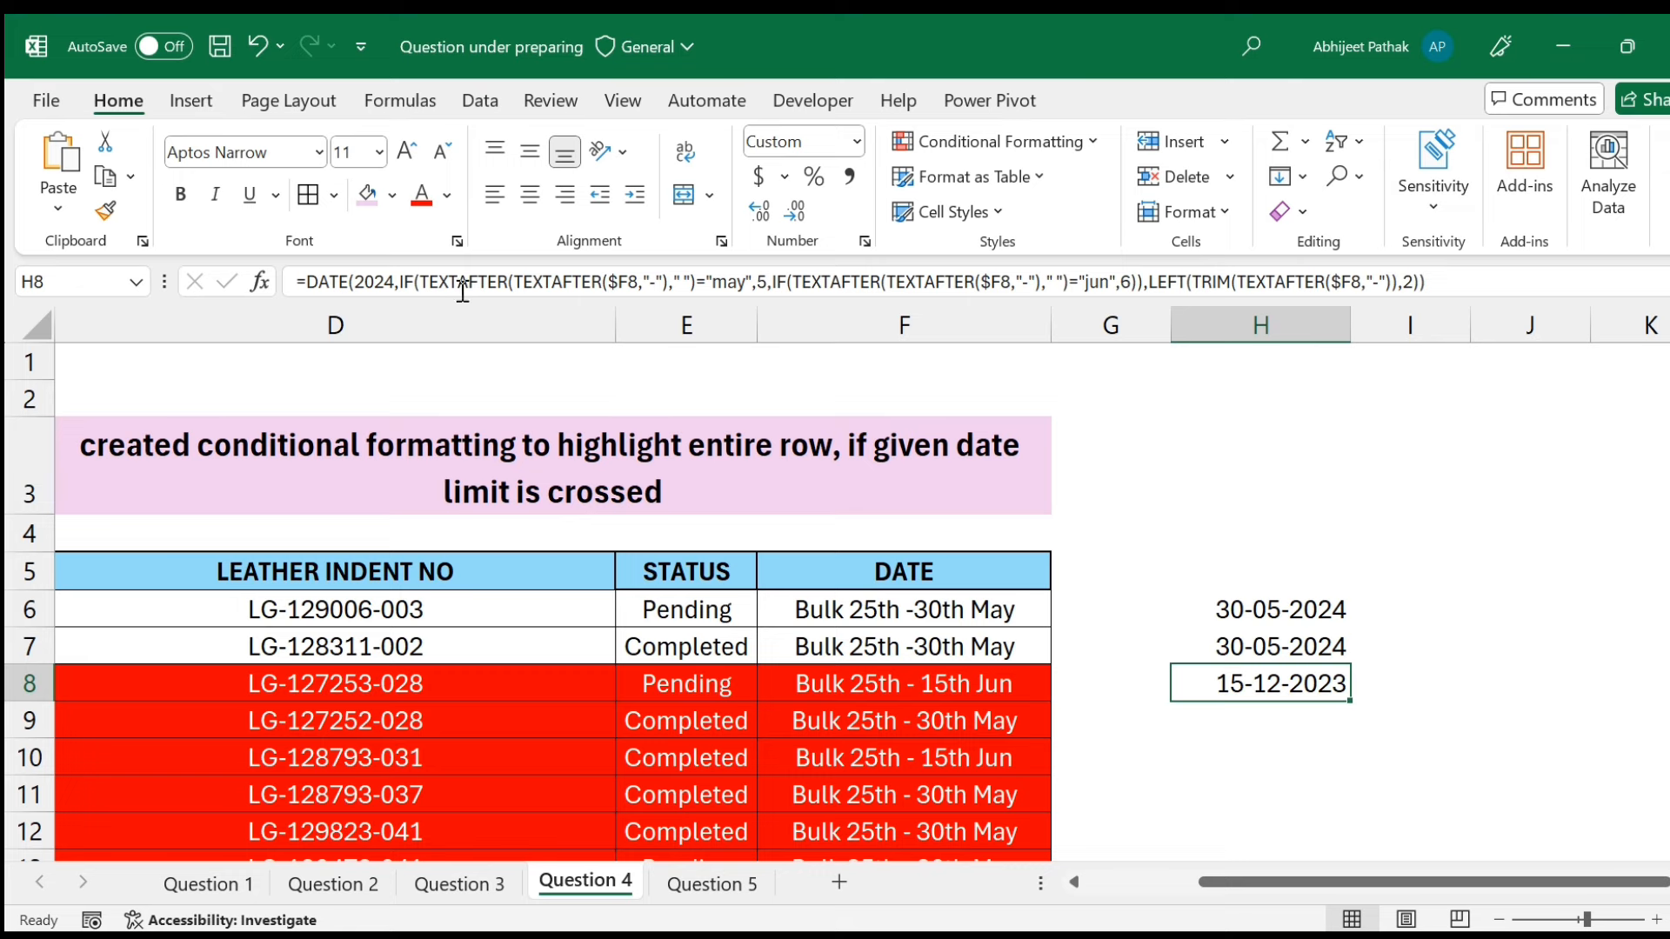
pyautogui.click(518, 281)
pyautogui.hotkey('shift', 'Right')
pyautogui.hotkey('shift', 'Right')
pyautogui.hotkey('shift', 'Right')
pyautogui.hotkey('shift', 'Right')
pyautogui.hotkey('shift', 'Right')
pyautogui.hotkey('shift', 'Right')
pyautogui.hotkey('shift', 'Right')
pyautogui.hotkey('shift', 'Right')
pyautogui.hotkey('shift', 'Right')
pyautogui.hotkey('shift', 'Right')
pyautogui.hotkey('shift', 'Right')
pyautogui.hotkey('shift', 'Right')
pyautogui.hotkey('shift', 'Right')
pyautogui.hotkey('shift', 'Right')
pyautogui.hotkey('shift', 'Right')
pyautogui.hotkey('shift', 'Right')
pyautogui.hotkey('shift', 'Right')
pyautogui.hotkey('shift', 'Right')
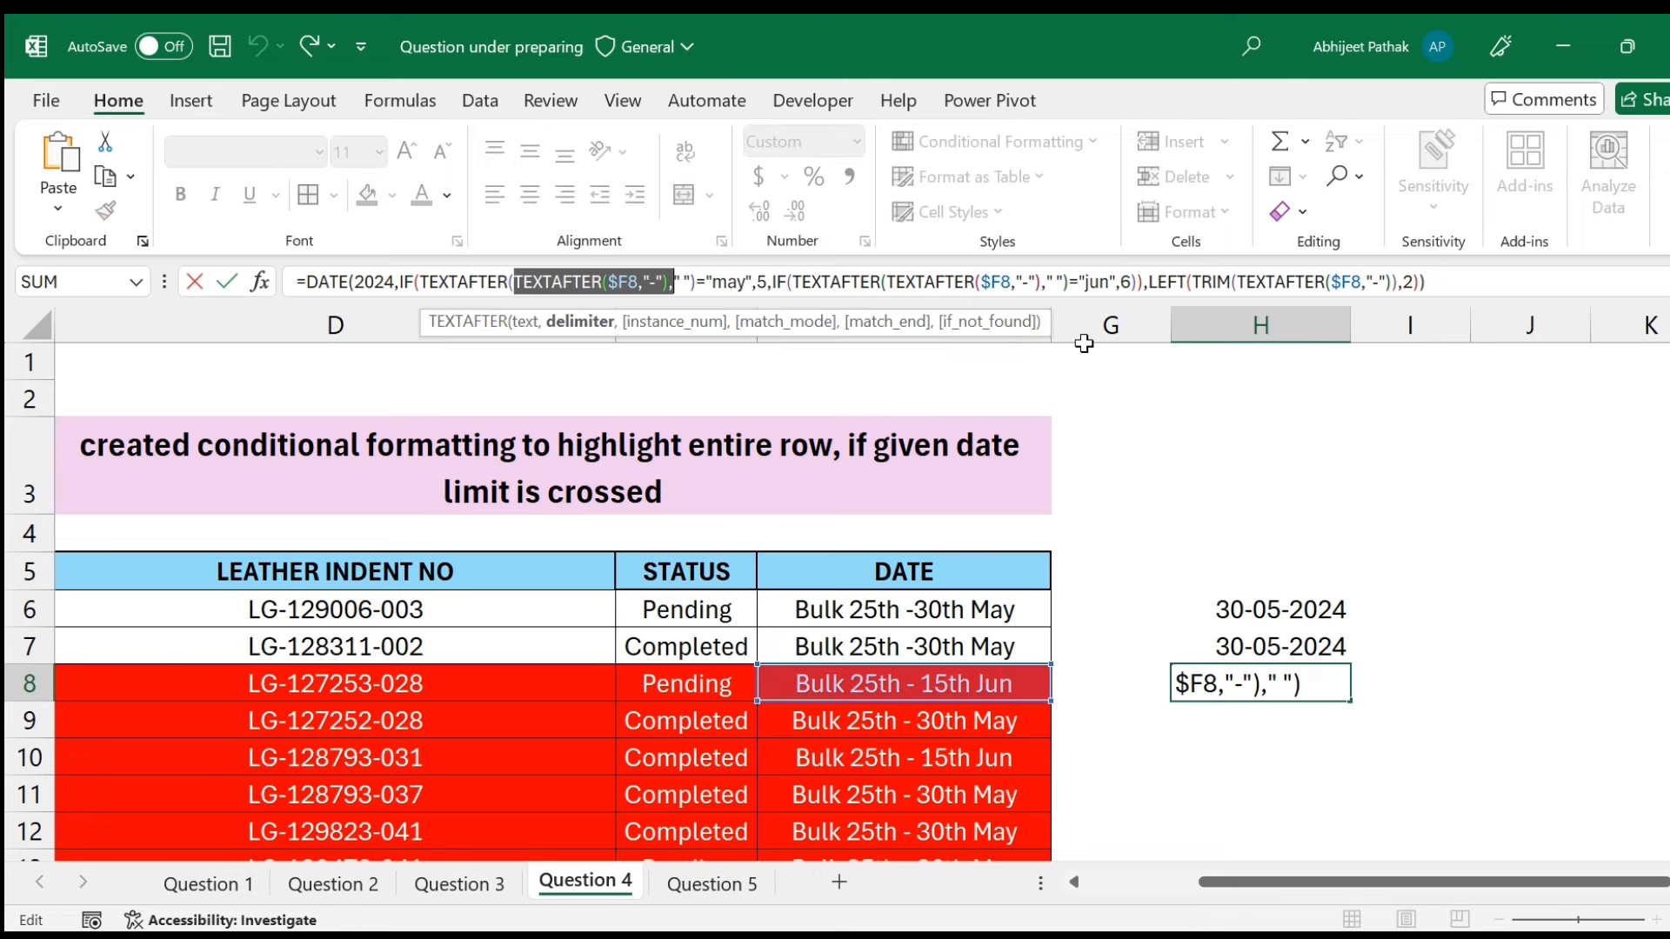
pyautogui.press('Left')
pyautogui.hotkey('shift', 'Right')
pyautogui.hotkey('shift', 'Right')
pyautogui.hotkey('shift', 'Right')
pyautogui.hotkey('shift', 'Right')
pyautogui.hotkey('shift', 'Right')
pyautogui.hotkey('shift', 'Right')
pyautogui.hotkey('shift', 'Right')
pyautogui.hotkey('shift', 'Right')
pyautogui.hotkey('shift', 'Right')
pyautogui.hotkey('shift', 'Right')
pyautogui.hotkey('shift', 'Right')
pyautogui.hotkey('shift', 'Right')
pyautogui.hotkey('shift', 'Right')
pyautogui.hotkey('shift', 'Right')
pyautogui.hotkey('shift', 'Right')
pyautogui.hotkey('shift', 'Right')
pyautogui.hotkey('shift', 'Right')
pyautogui.hotkey('shift', 'Right')
pyautogui.press('F9')
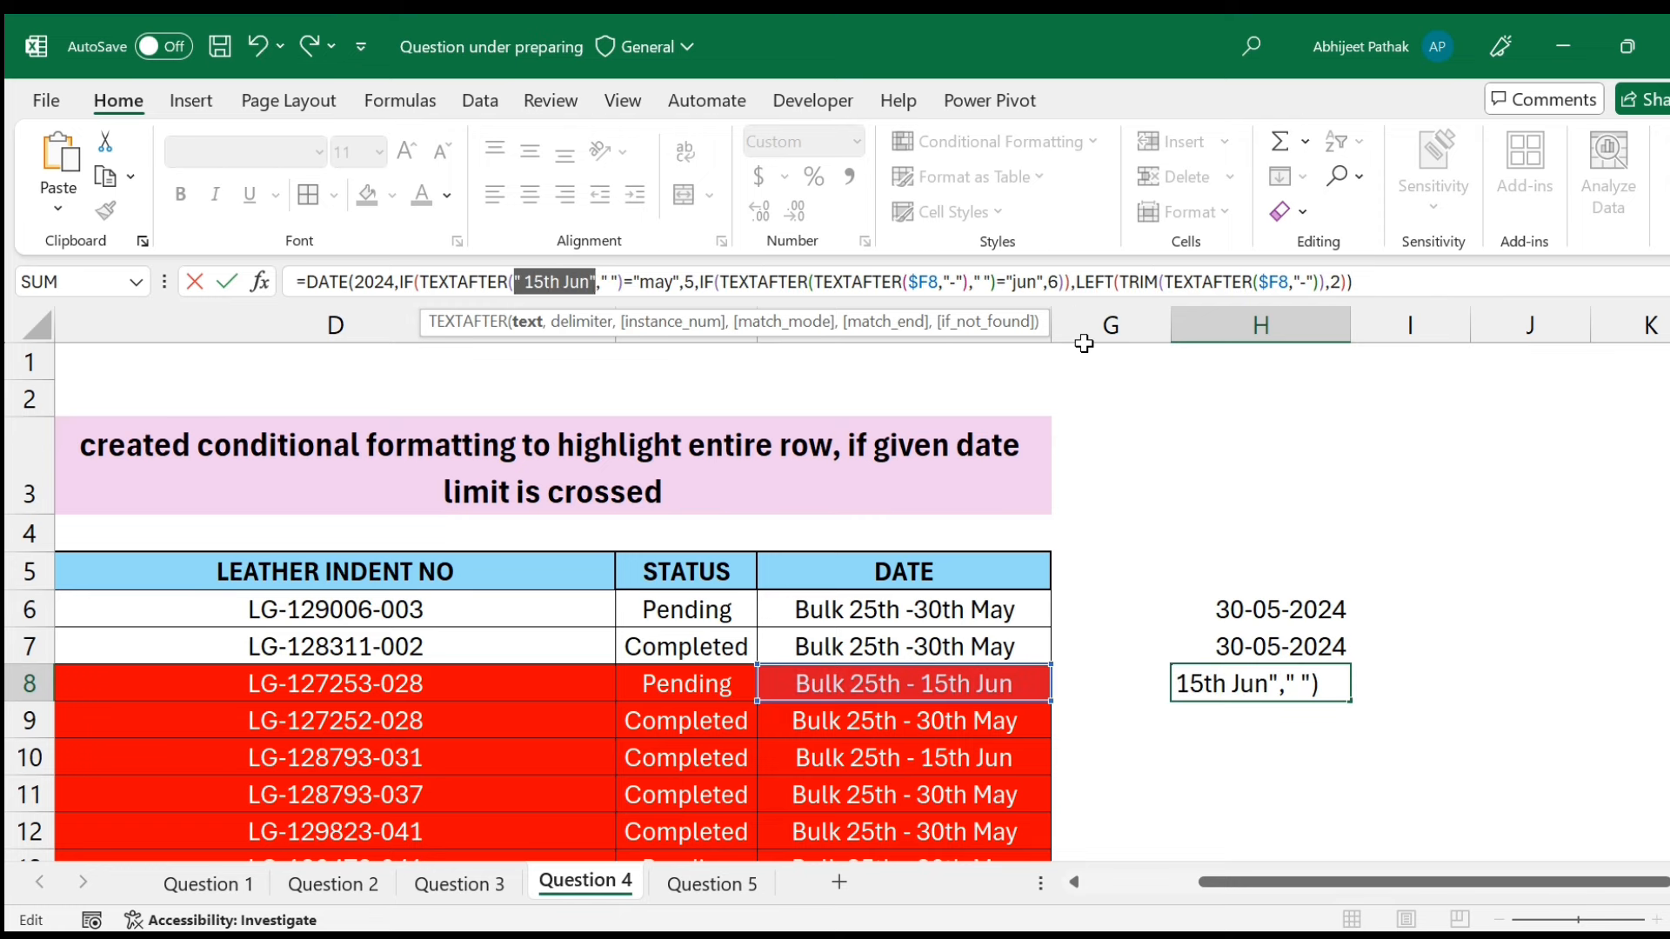
pyautogui.click(528, 273)
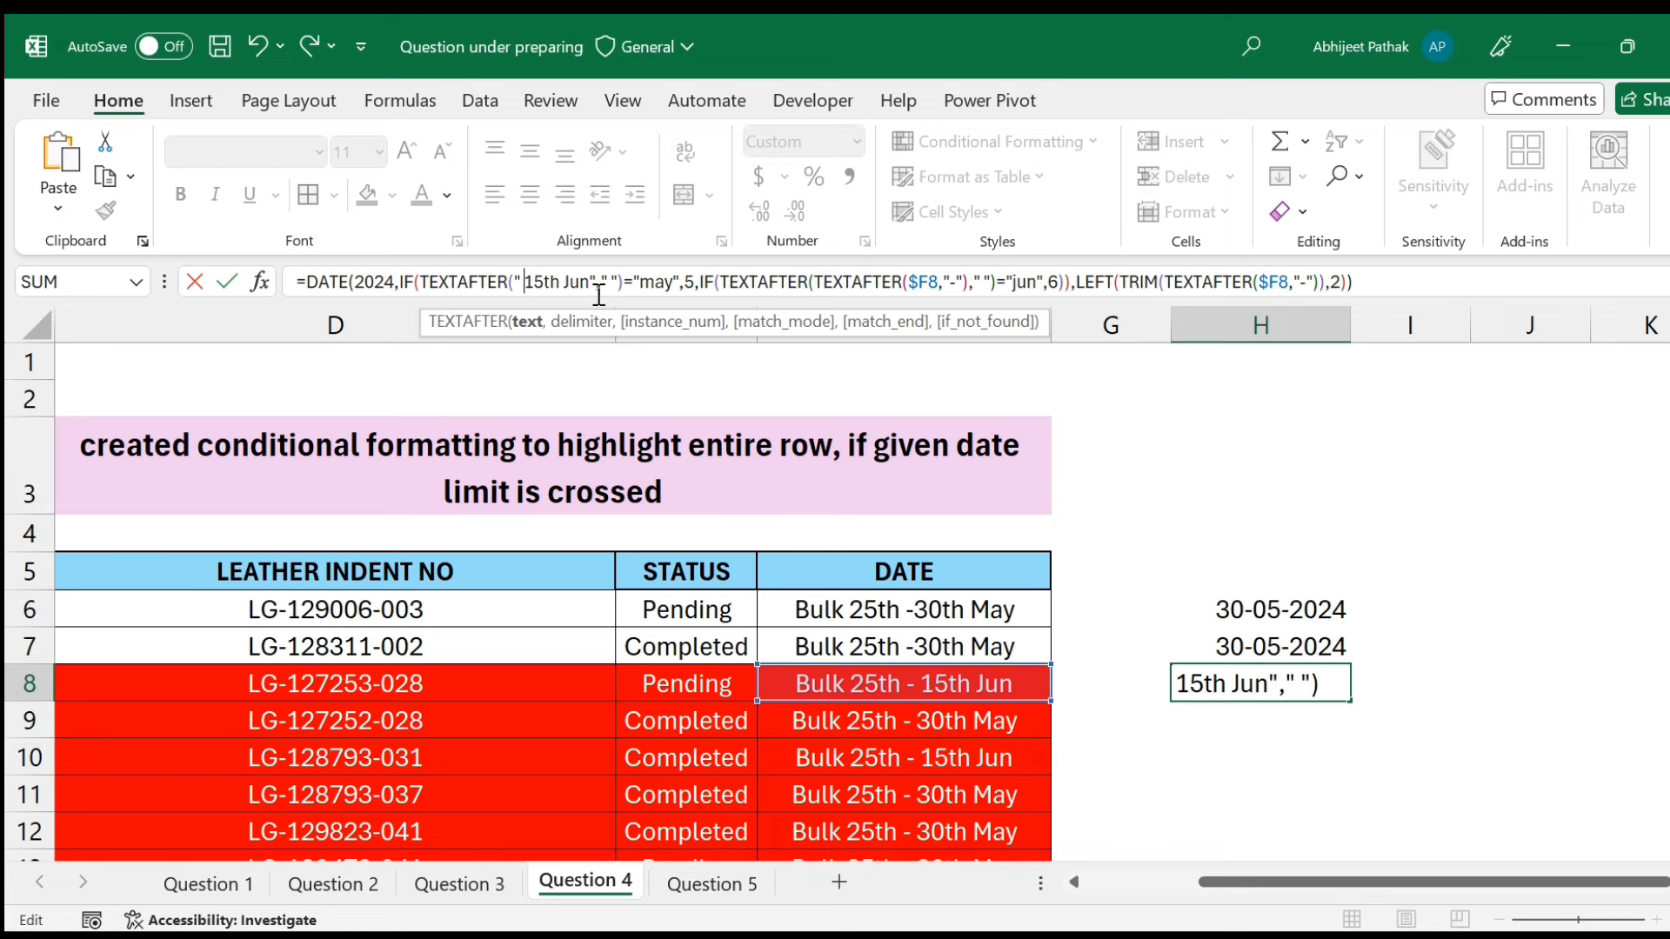
pyautogui.hotkey('ctrl', 'z')
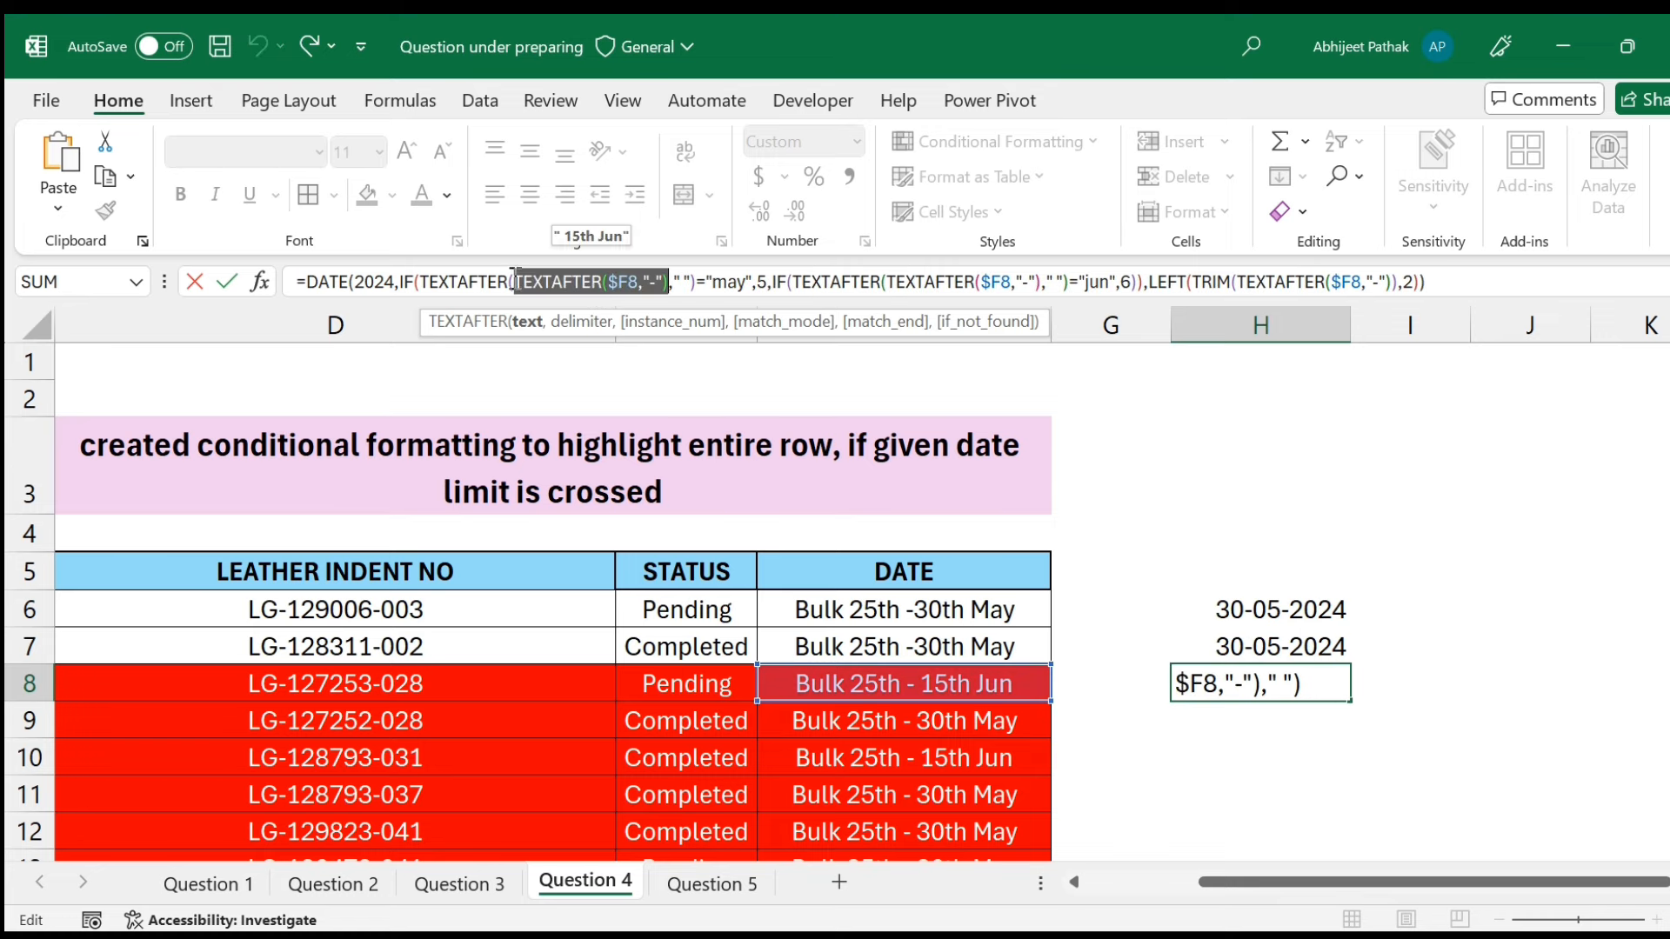
pyautogui.click(514, 281)
pyautogui.press('Escape')
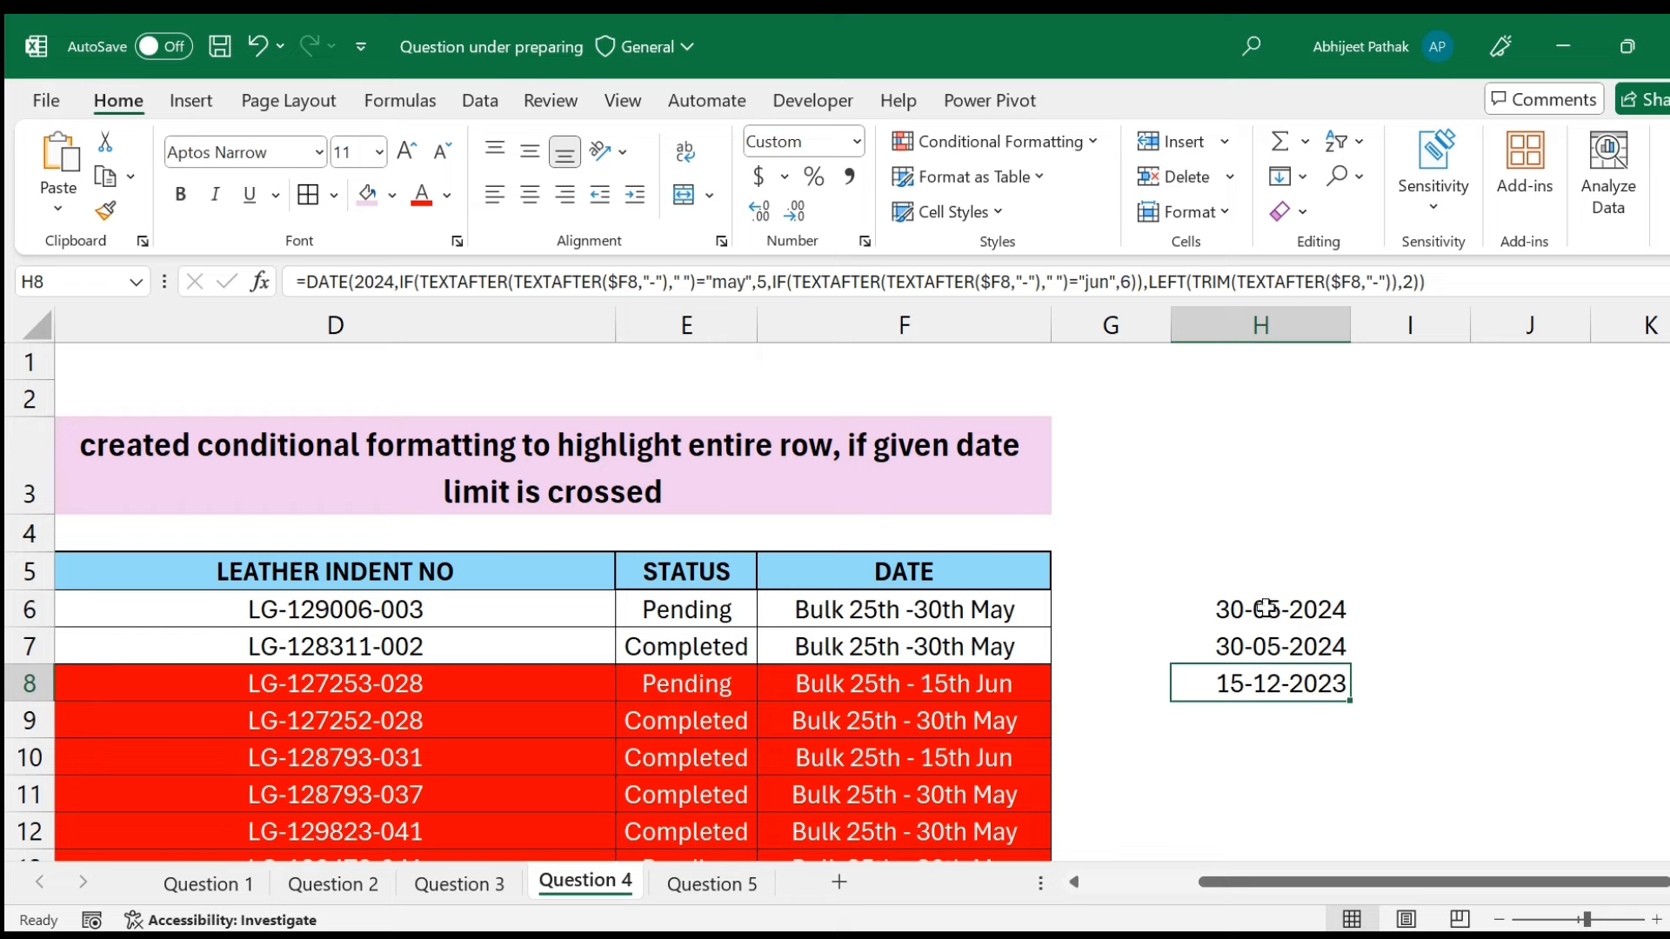
# Wrap the inner TEXTAFTER of the "may" test in the date formula in a TRIM function.
pyautogui.click(519, 287)
pyautogui.write('tr')
pyautogui.press('Tab')
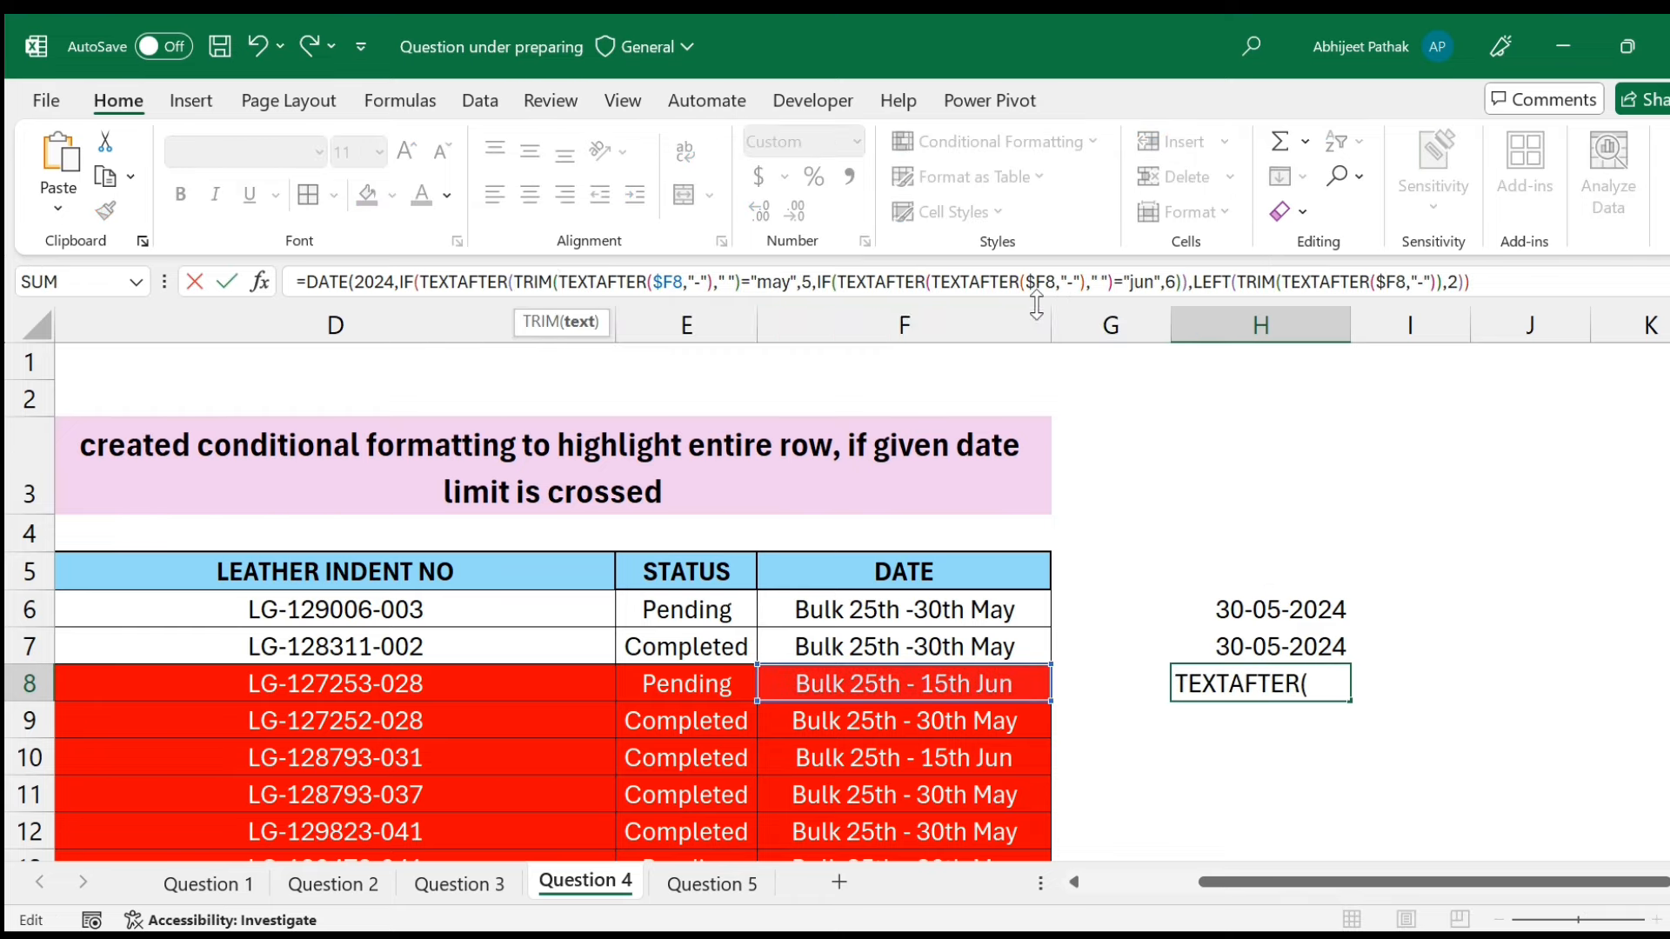
pyautogui.click(712, 280)
pyautogui.write('),')
pyautogui.press('Return')
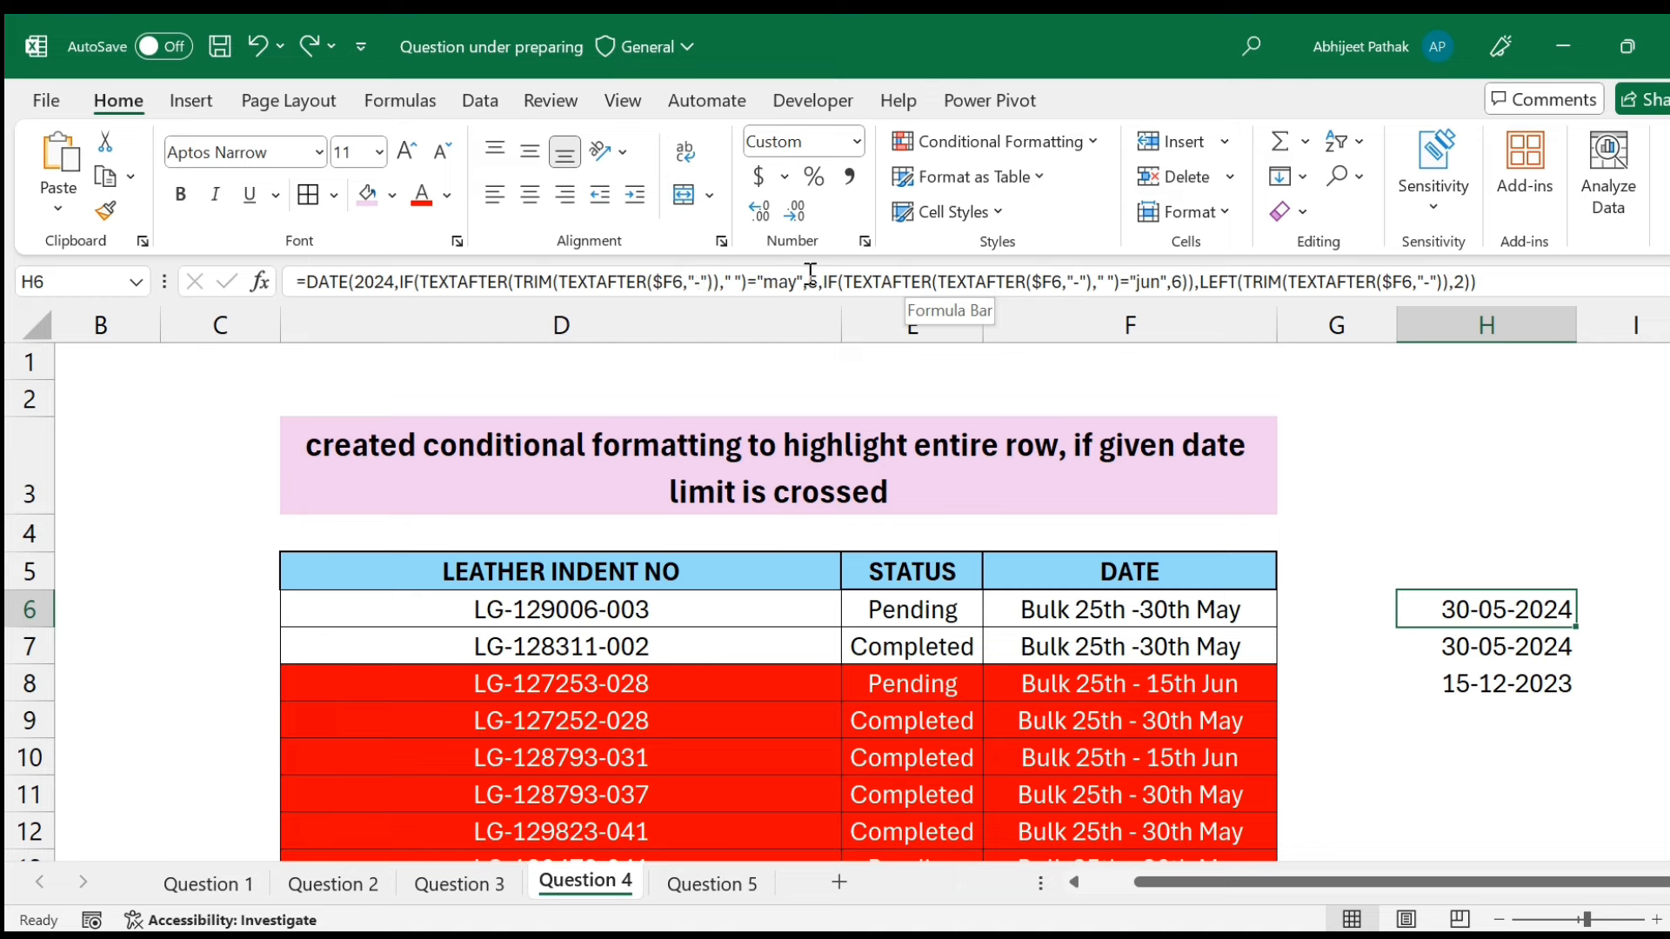
# Wrap the inner TEXTAFTER($F6,"-") of the "jun" test in the H6 formula in a TRIM function.
pyautogui.click(891, 280)
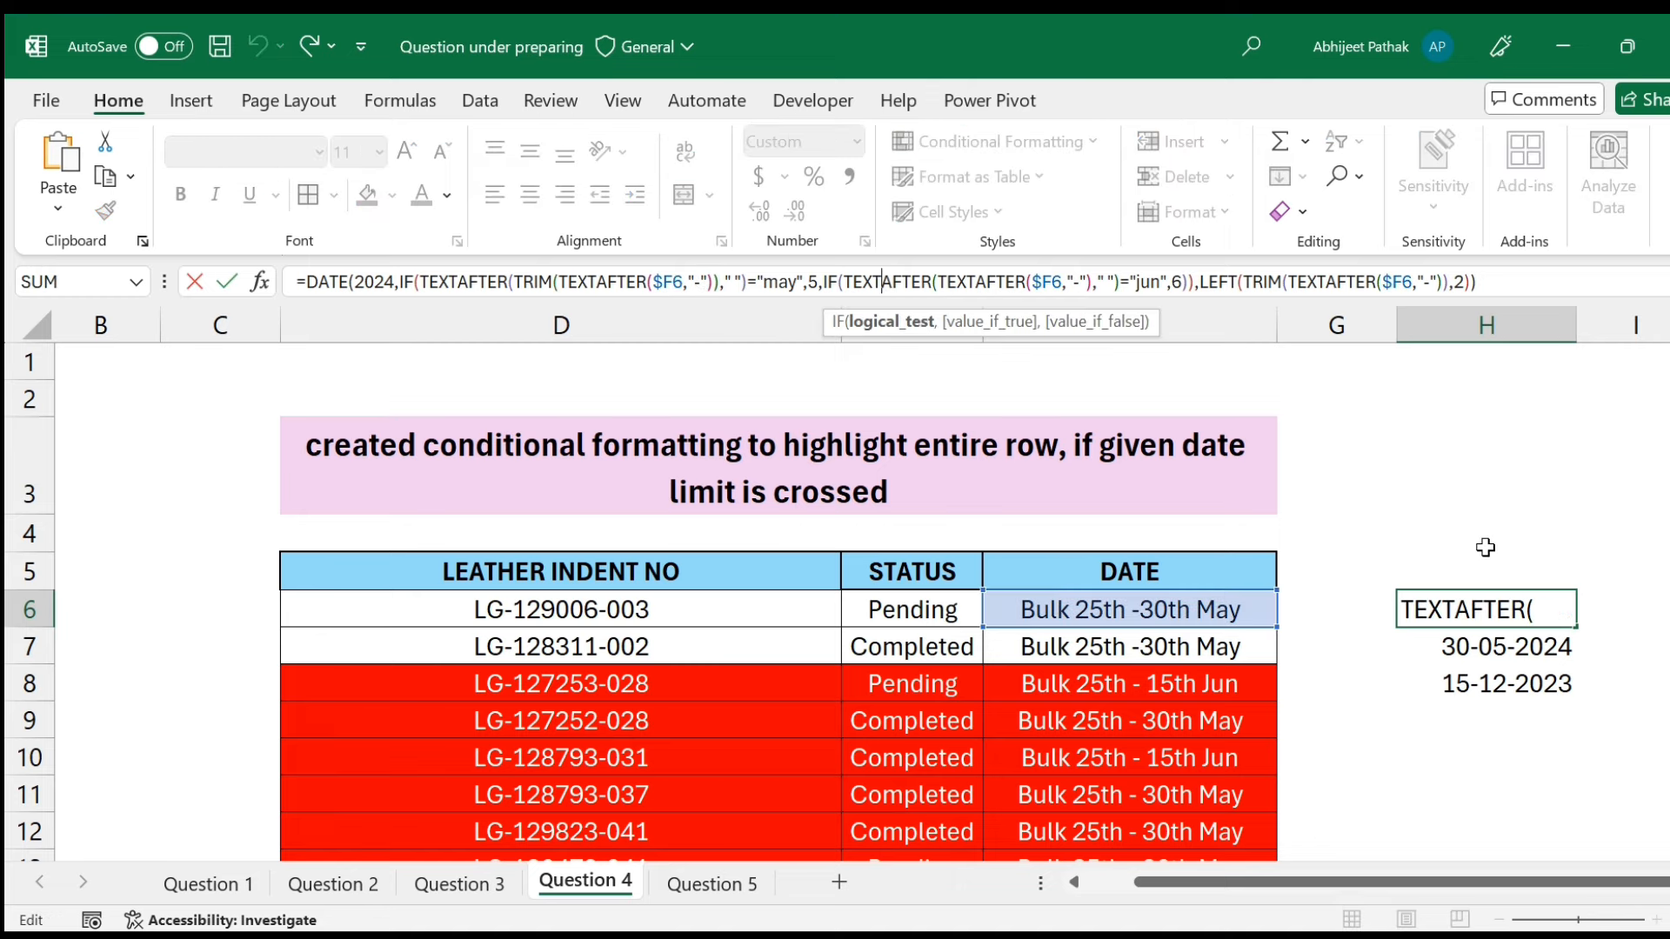
pyautogui.press('Right')
pyautogui.write('trim')
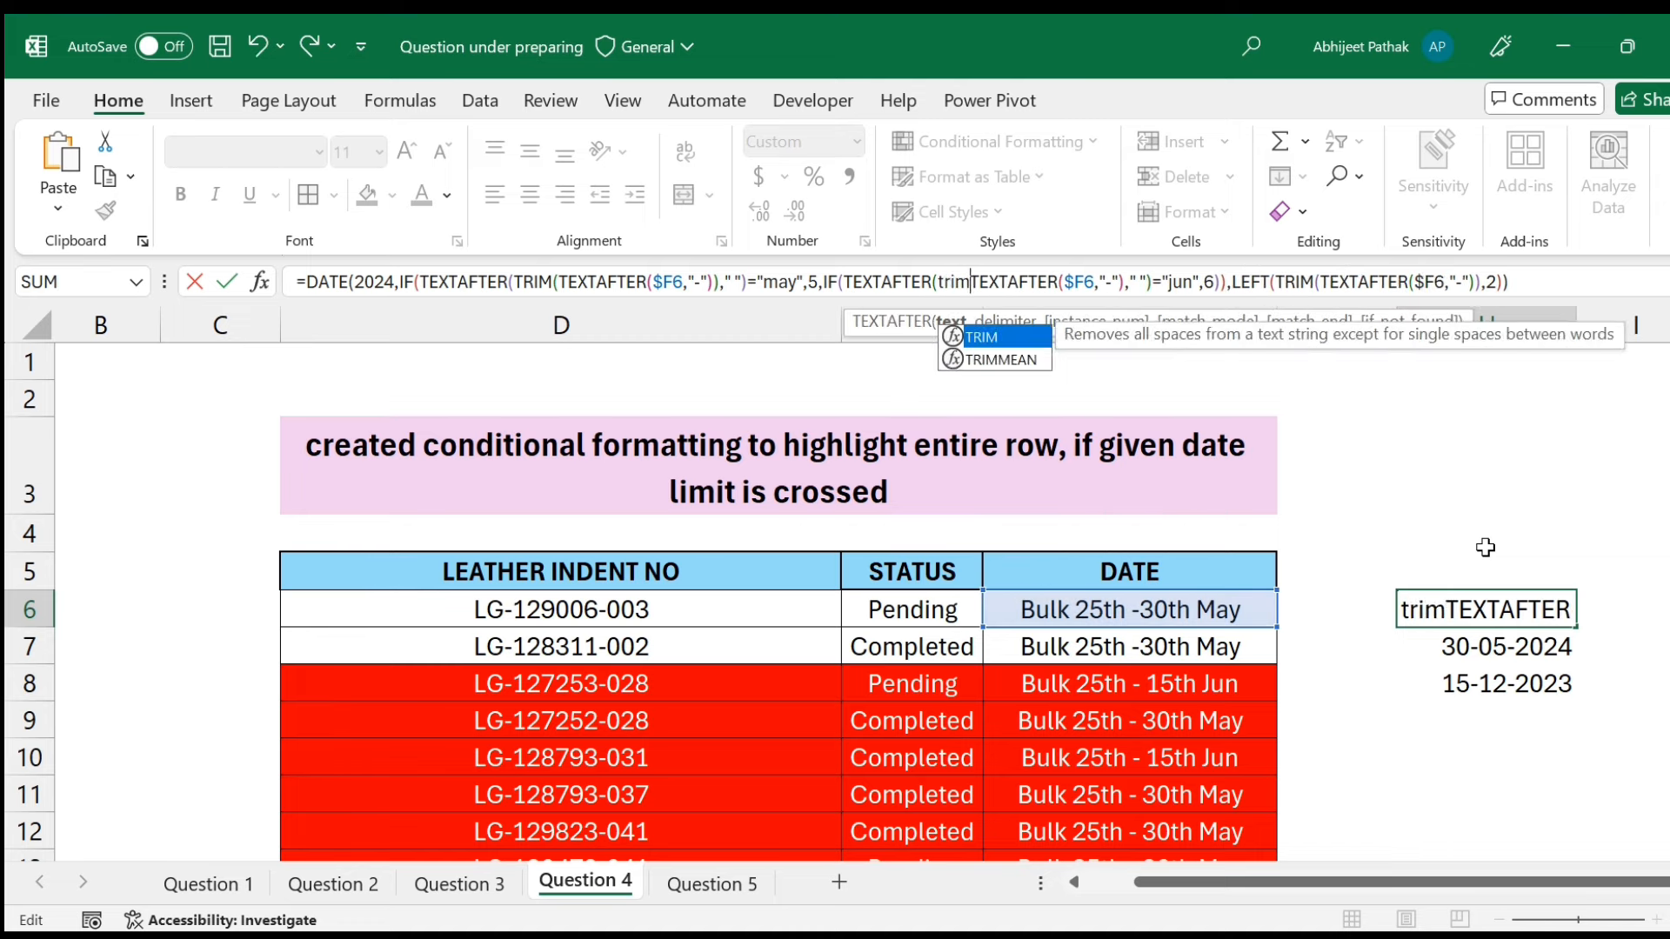
pyautogui.press('Tab')
pyautogui.click(1166, 280)
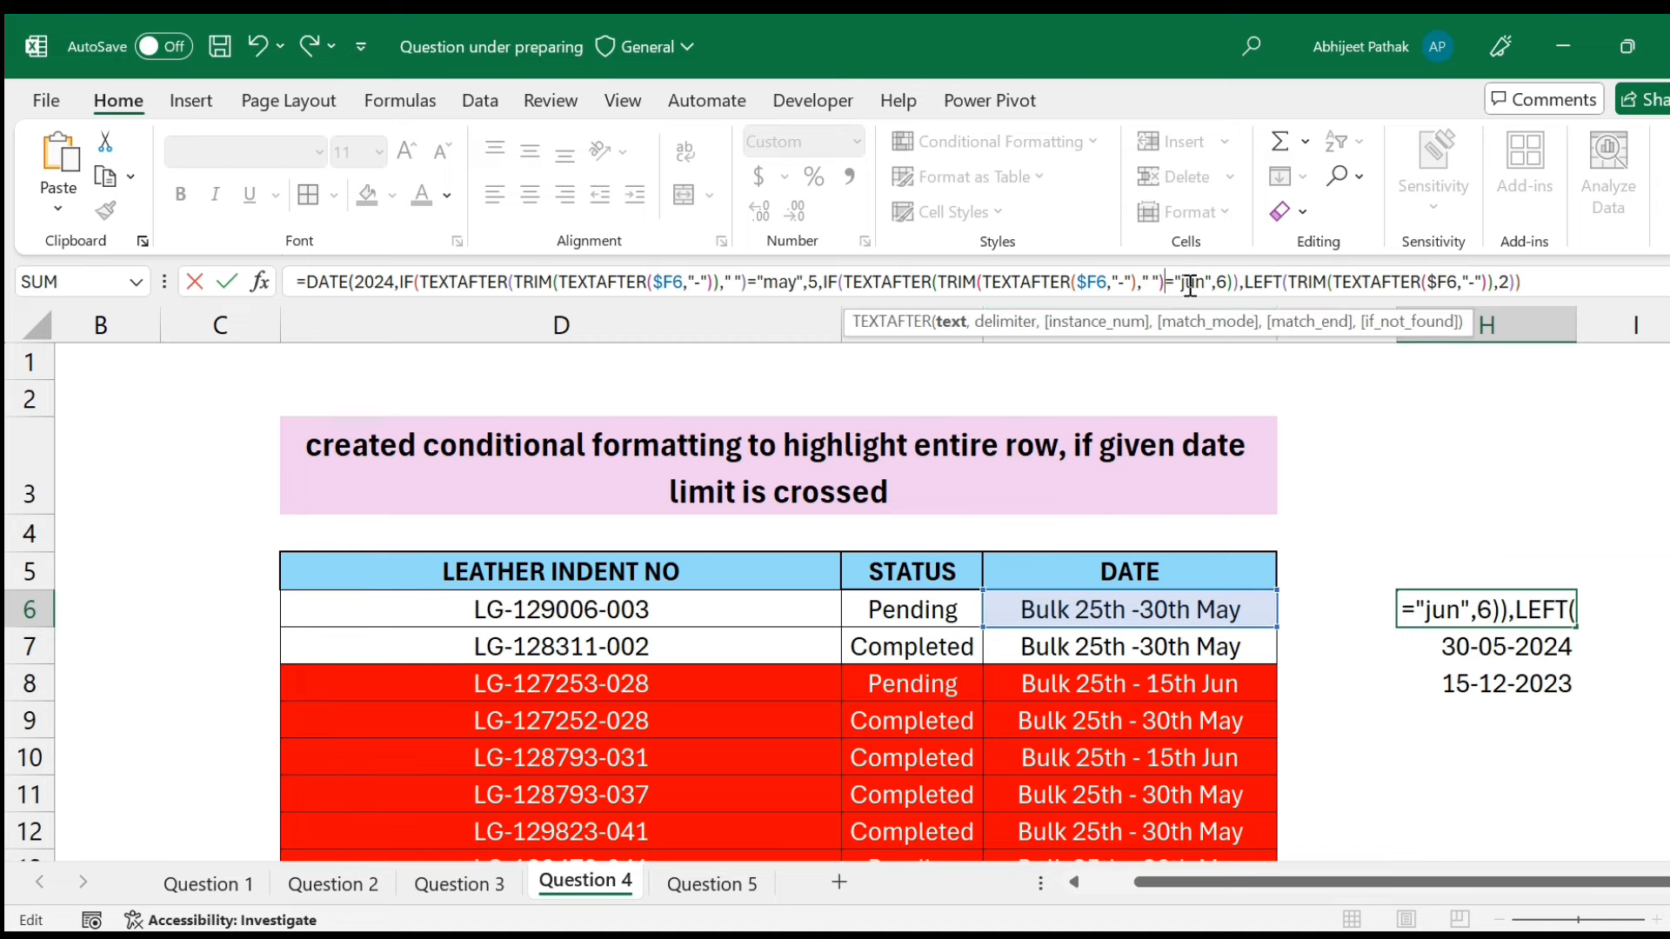
pyautogui.press('Left')
pyautogui.press('Left')
pyautogui.press('Left')
pyautogui.press('Left')
pyautogui.press('Left')
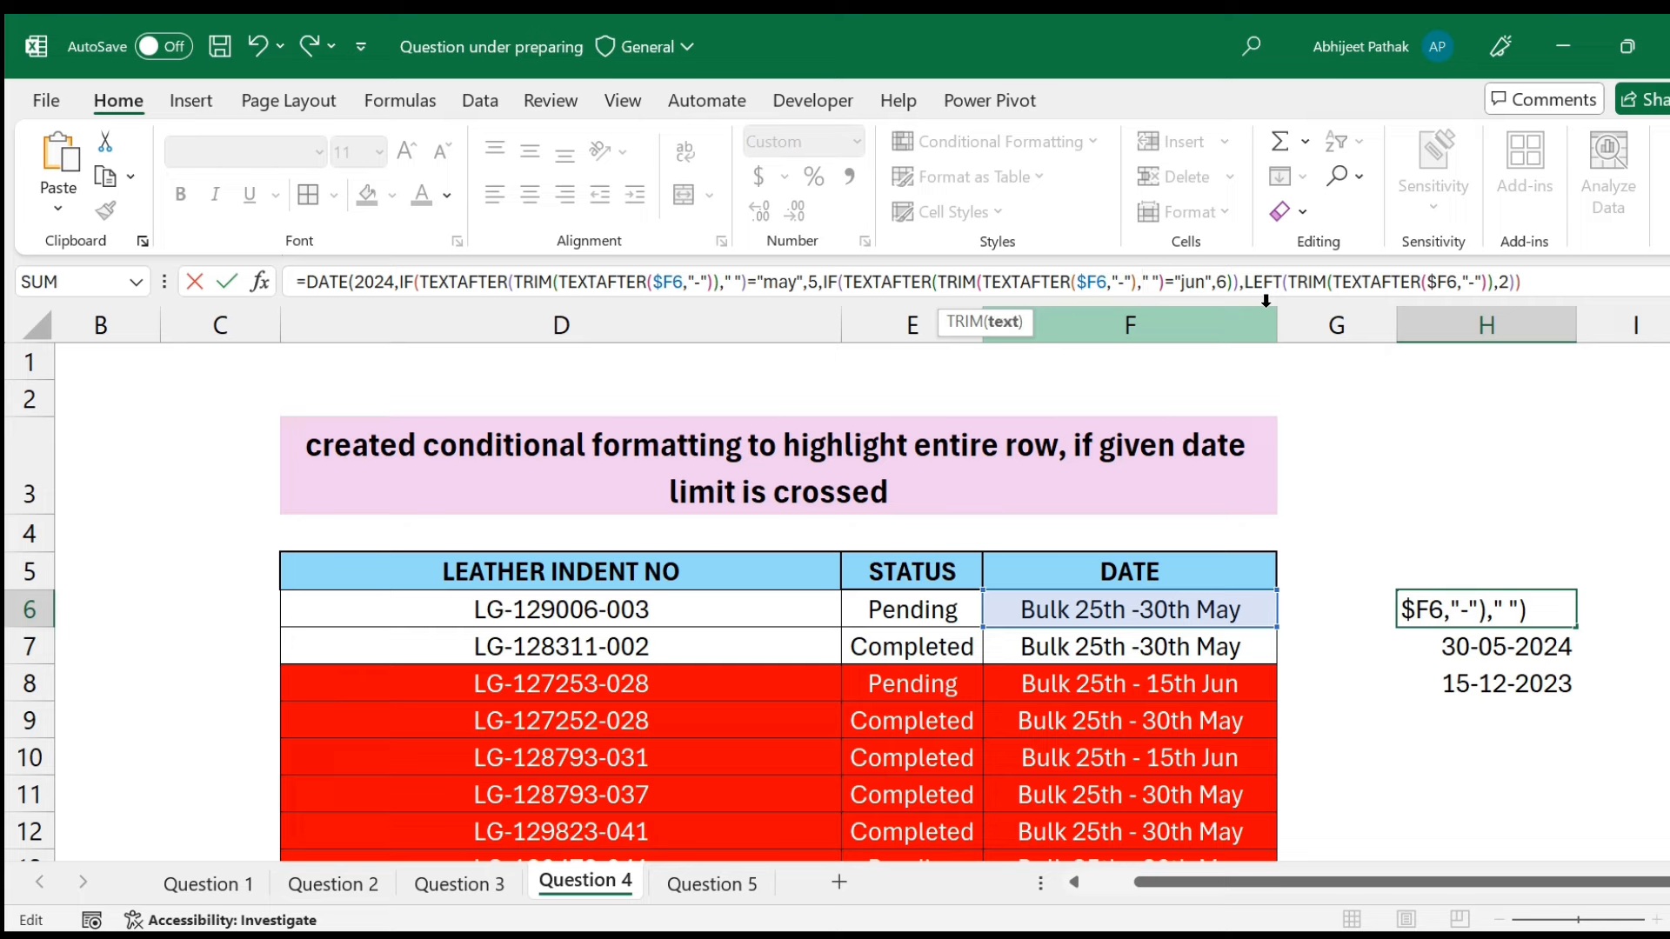
pyautogui.write(')')
pyautogui.press('Return')
pyautogui.press('Up')
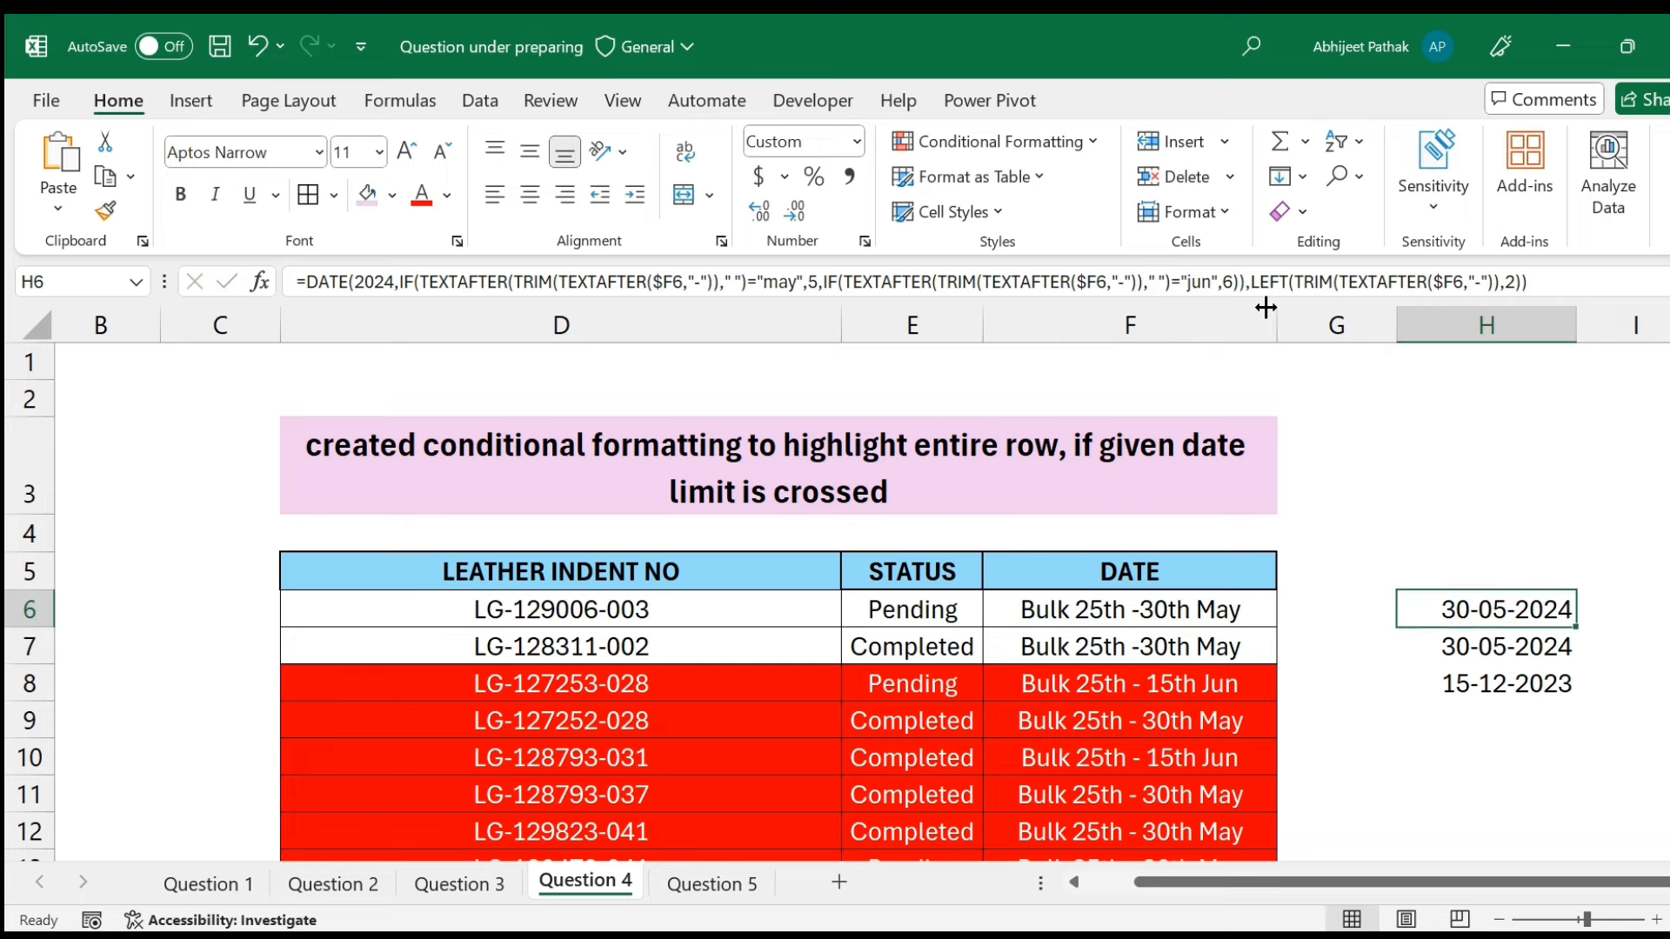
# Copy the corrected H6 formula down through H9 to check the extracted dates.
pyautogui.hotkey('ctrl', 'c')
pyautogui.press('Down')
pyautogui.hotkey('shift', 'Down')
pyautogui.hotkey('shift', 'Down')
pyautogui.press('Return')
pyautogui.press('Up')
pyautogui.press('Down')
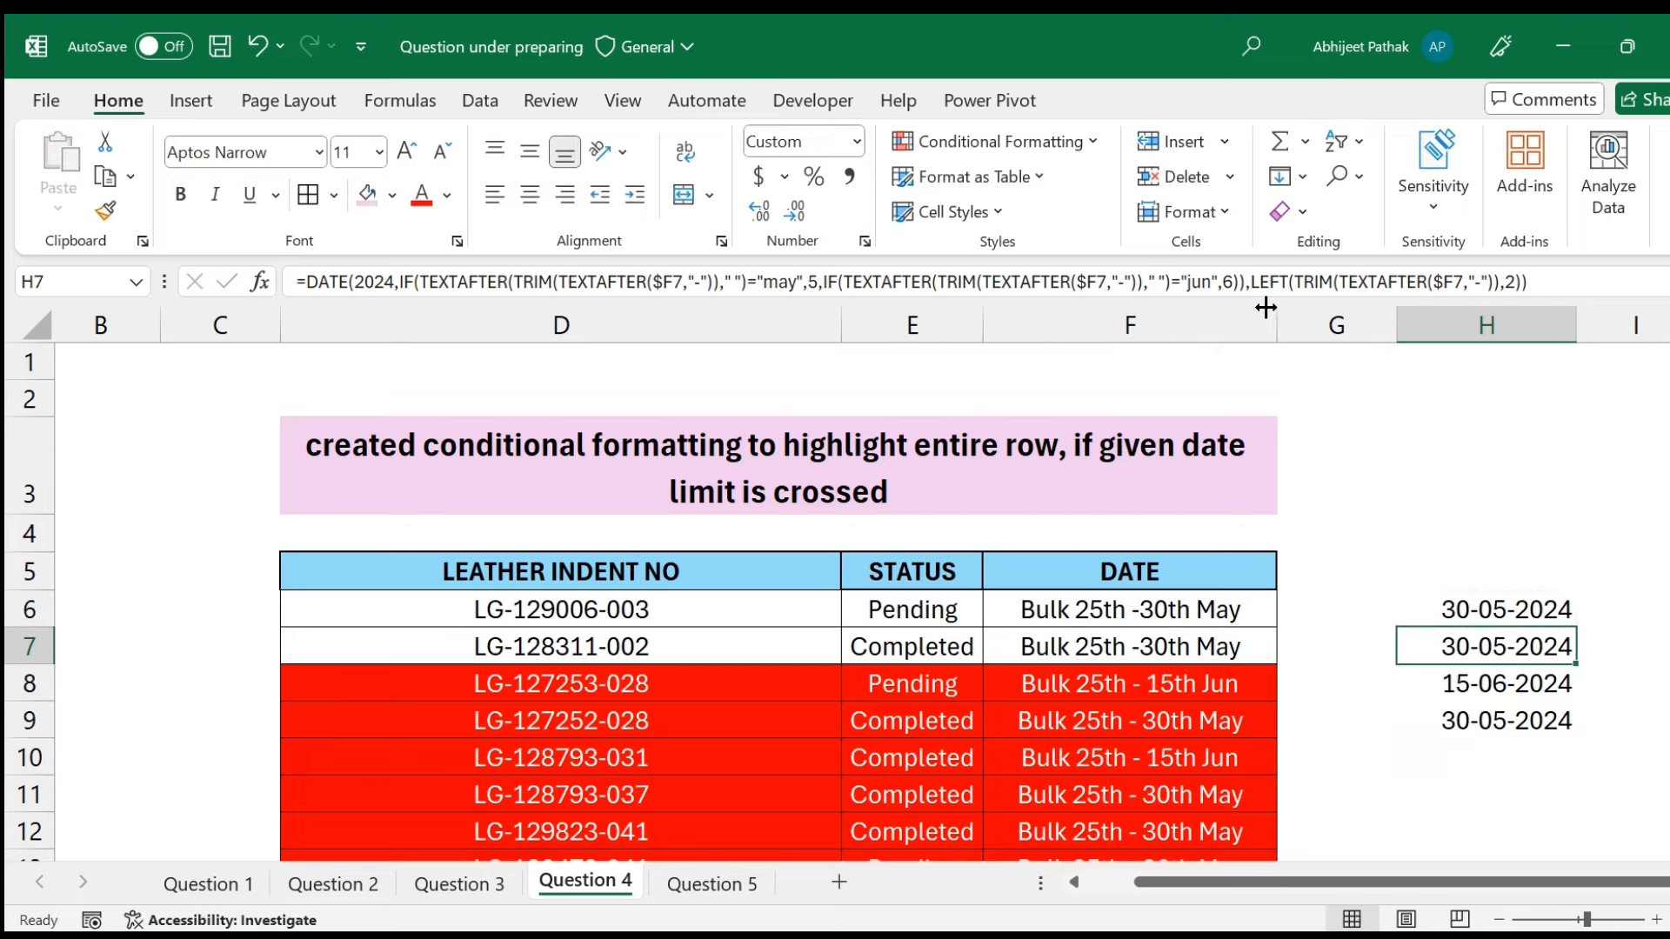
pyautogui.press('Down')
pyautogui.press('Up')
pyautogui.press('Up')
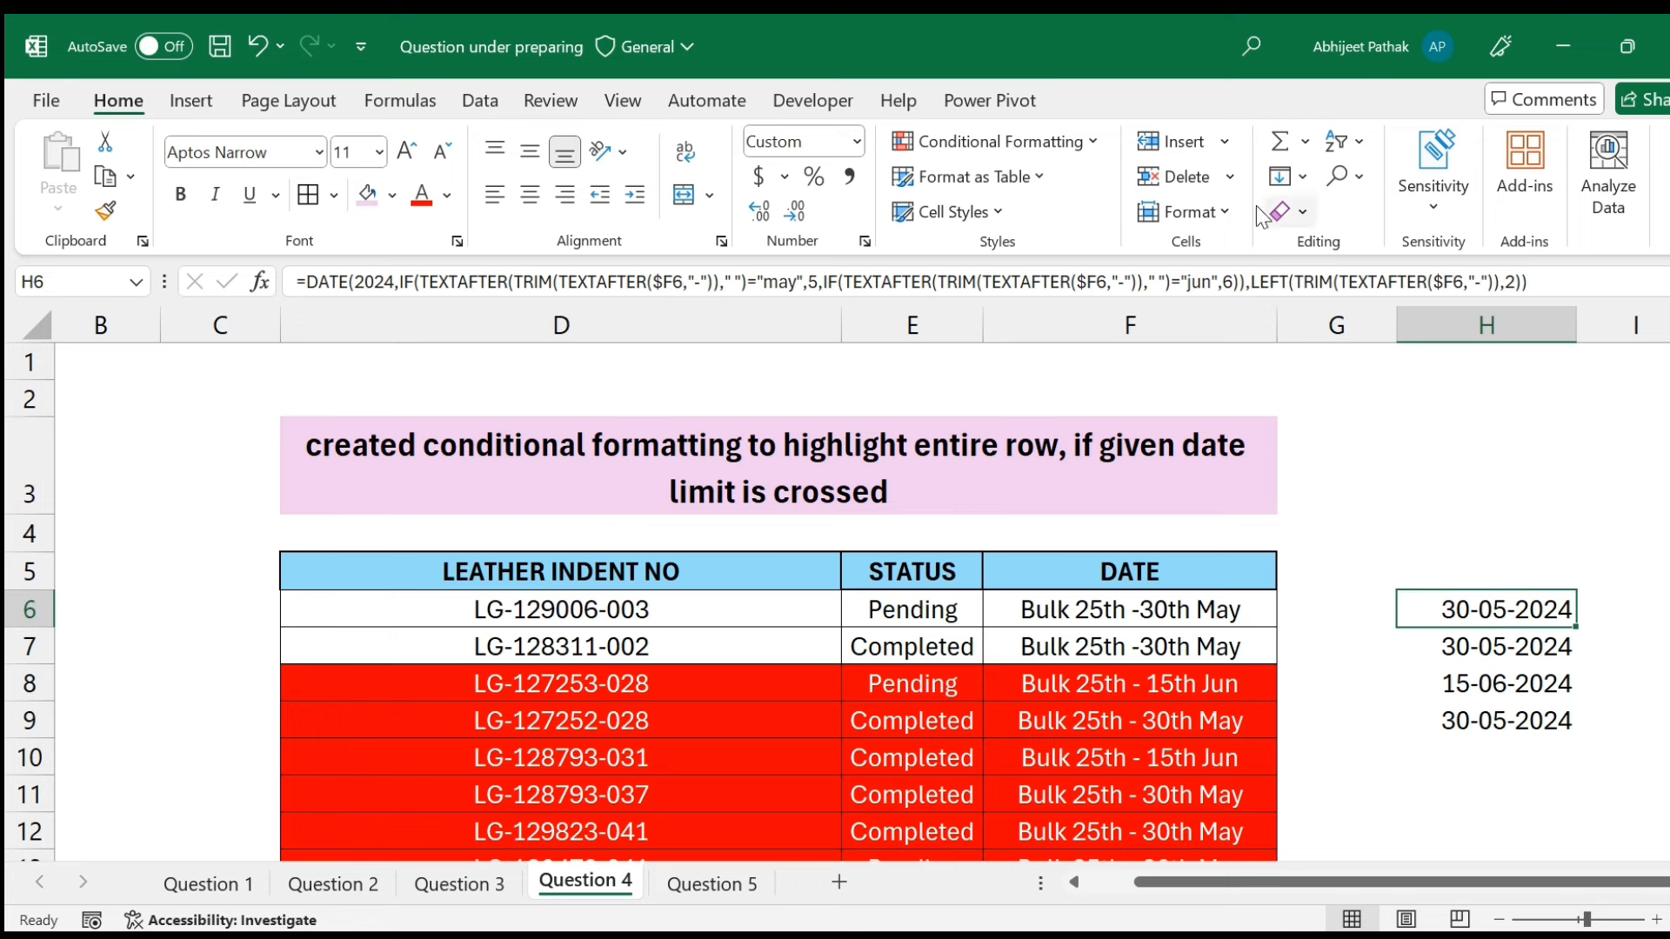
# Clear the test formulas from H7:H9.
pyautogui.click(1553, 643)
pyautogui.hotkey('shift', 'Down')
pyautogui.hotkey('shift', 'Down')
pyautogui.press('Delete')
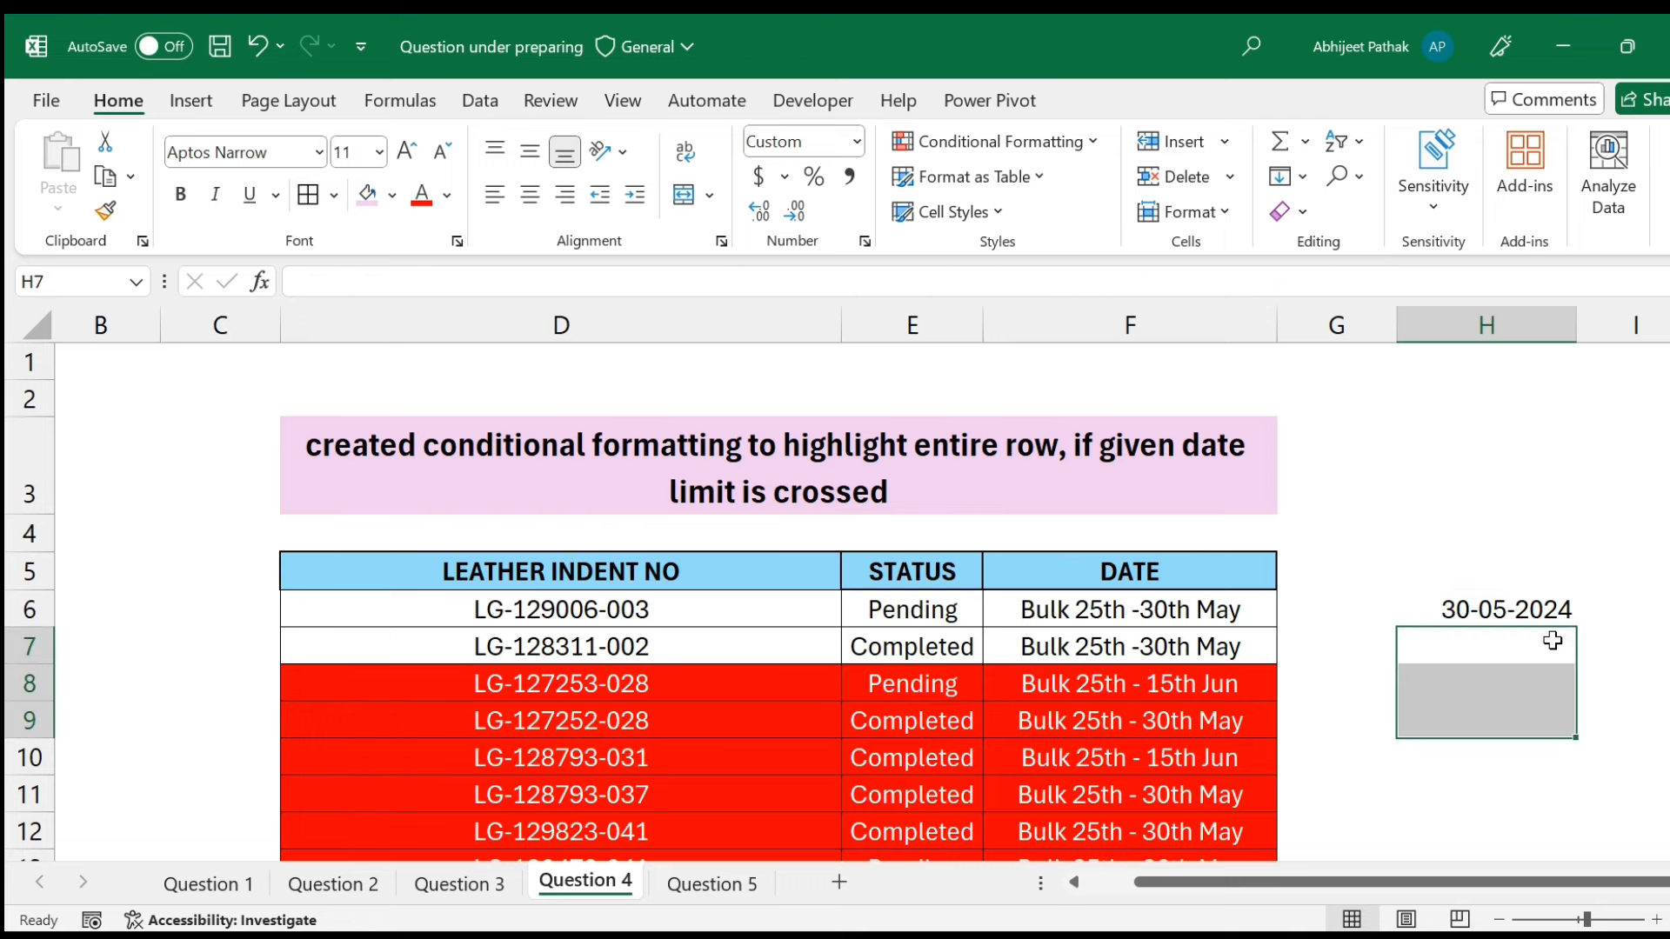
# Append <TODAY() to the H6 date formula and copy the complete formula text.
pyautogui.click(1549, 609)
pyautogui.click(1550, 281)
pyautogui.write('<today()')
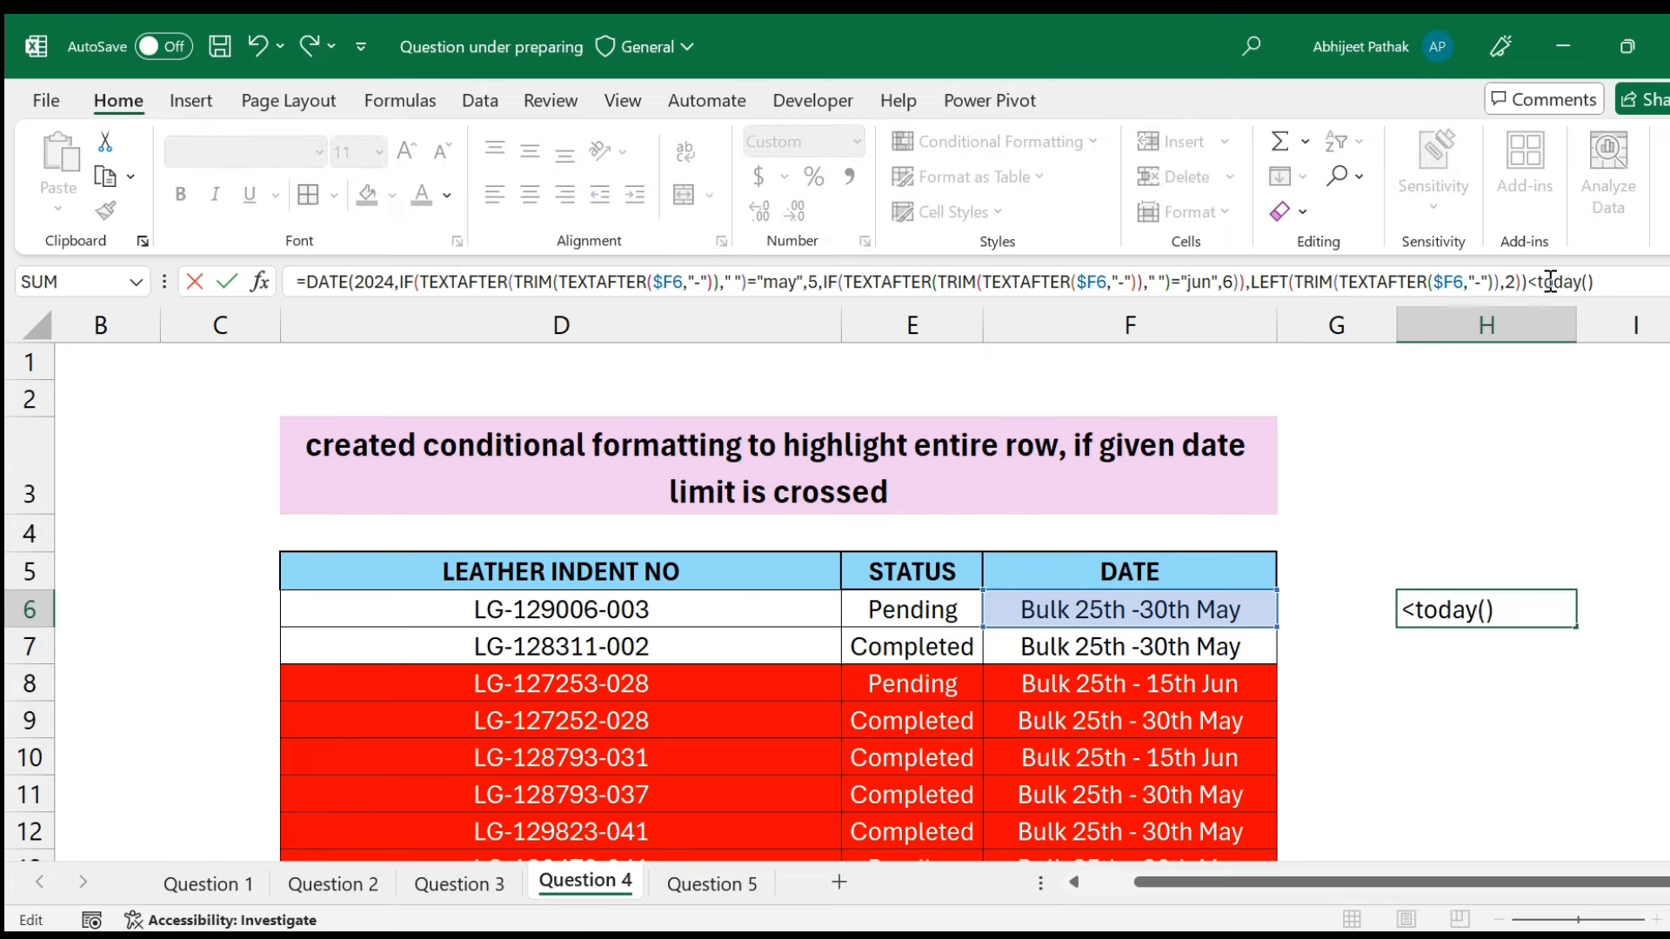
pyautogui.press('Return')
pyautogui.press('Up')
pyautogui.click(300, 281)
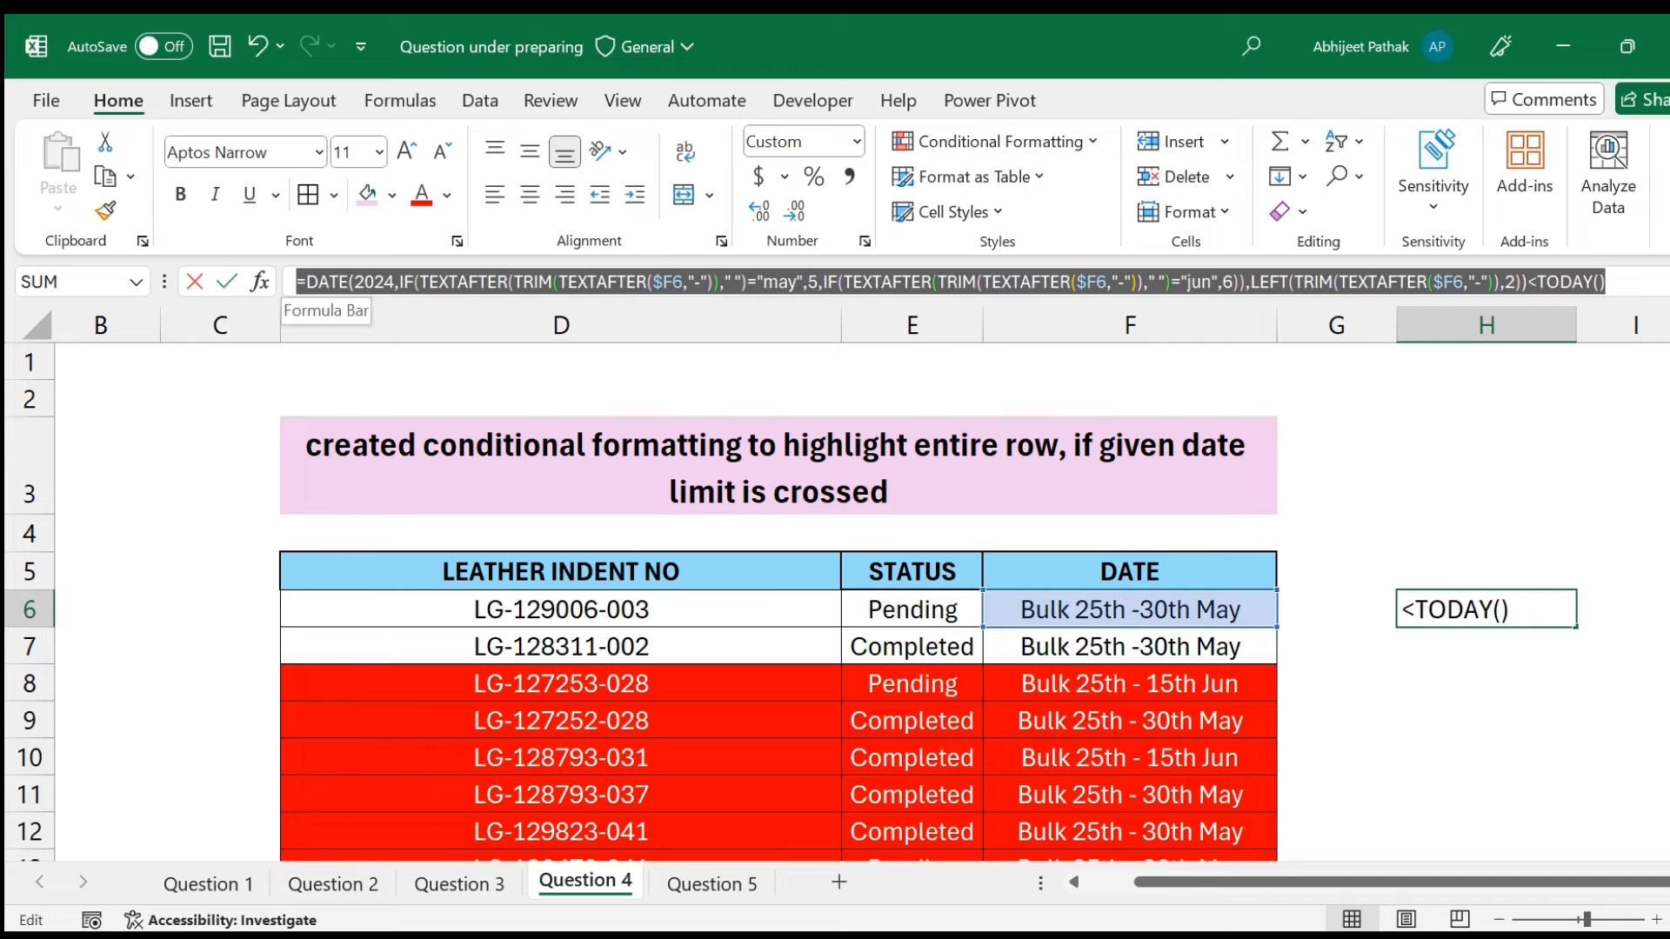
pyautogui.press('Escape')
# Select the table rows D6:F168 and delete both of their existing conditional formatting rules.
pyautogui.moveTo(632, 608); pyautogui.dragTo(1130, 609)
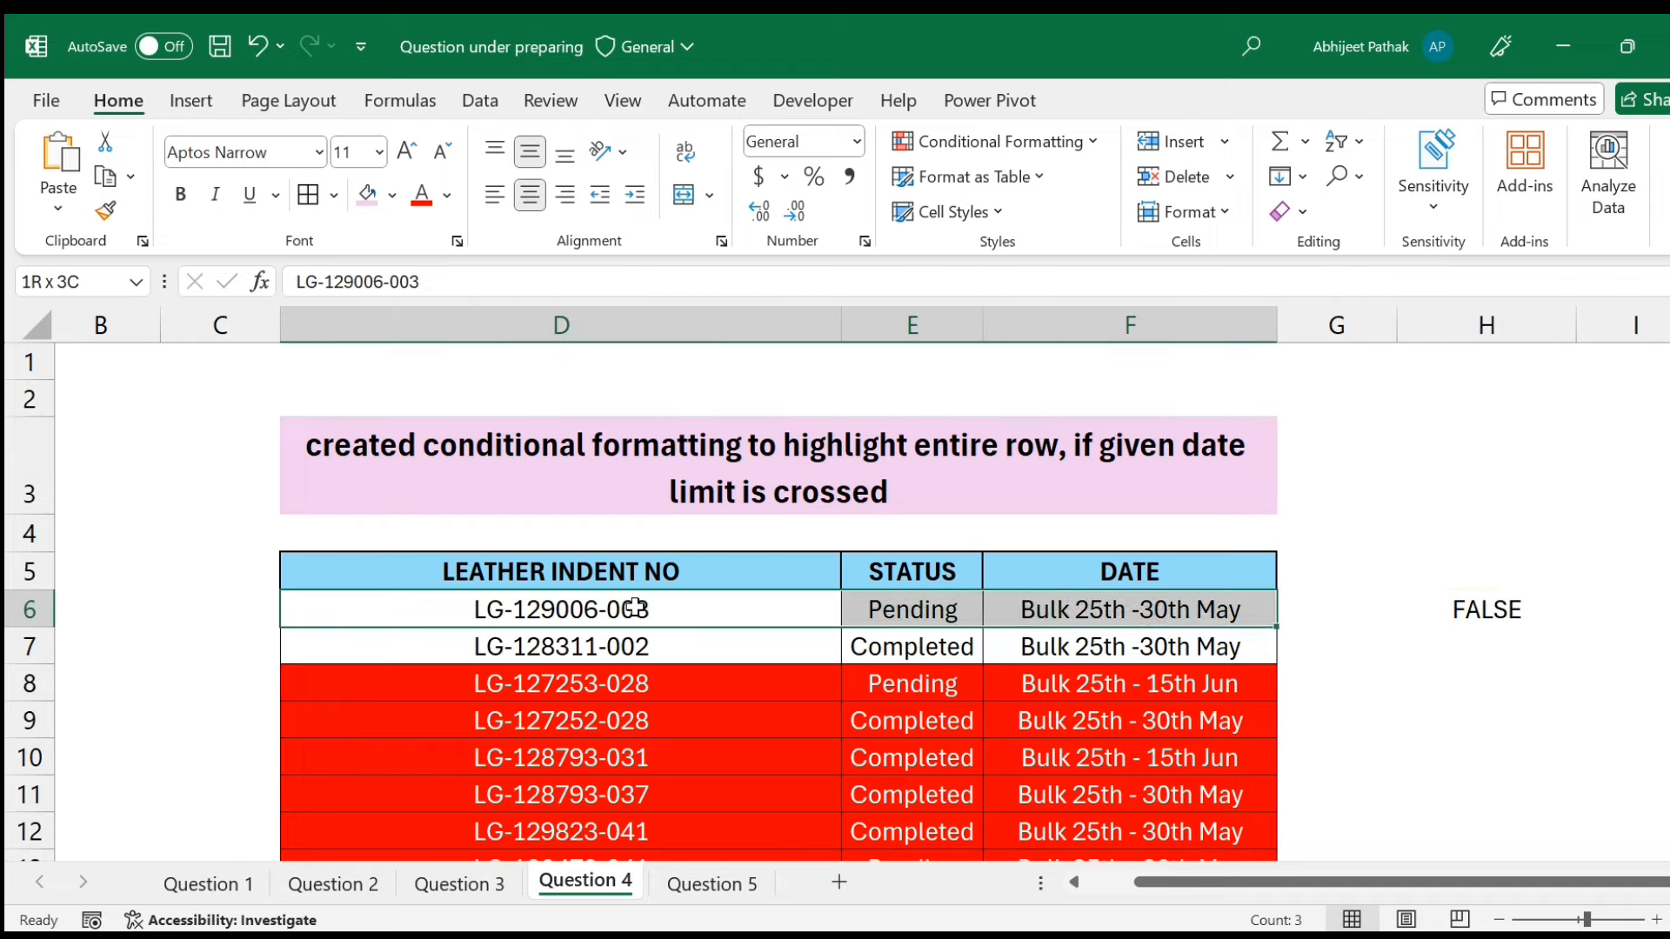
pyautogui.hotkey('ctrl', 'shift', 'Down')
pyautogui.click(952, 150)
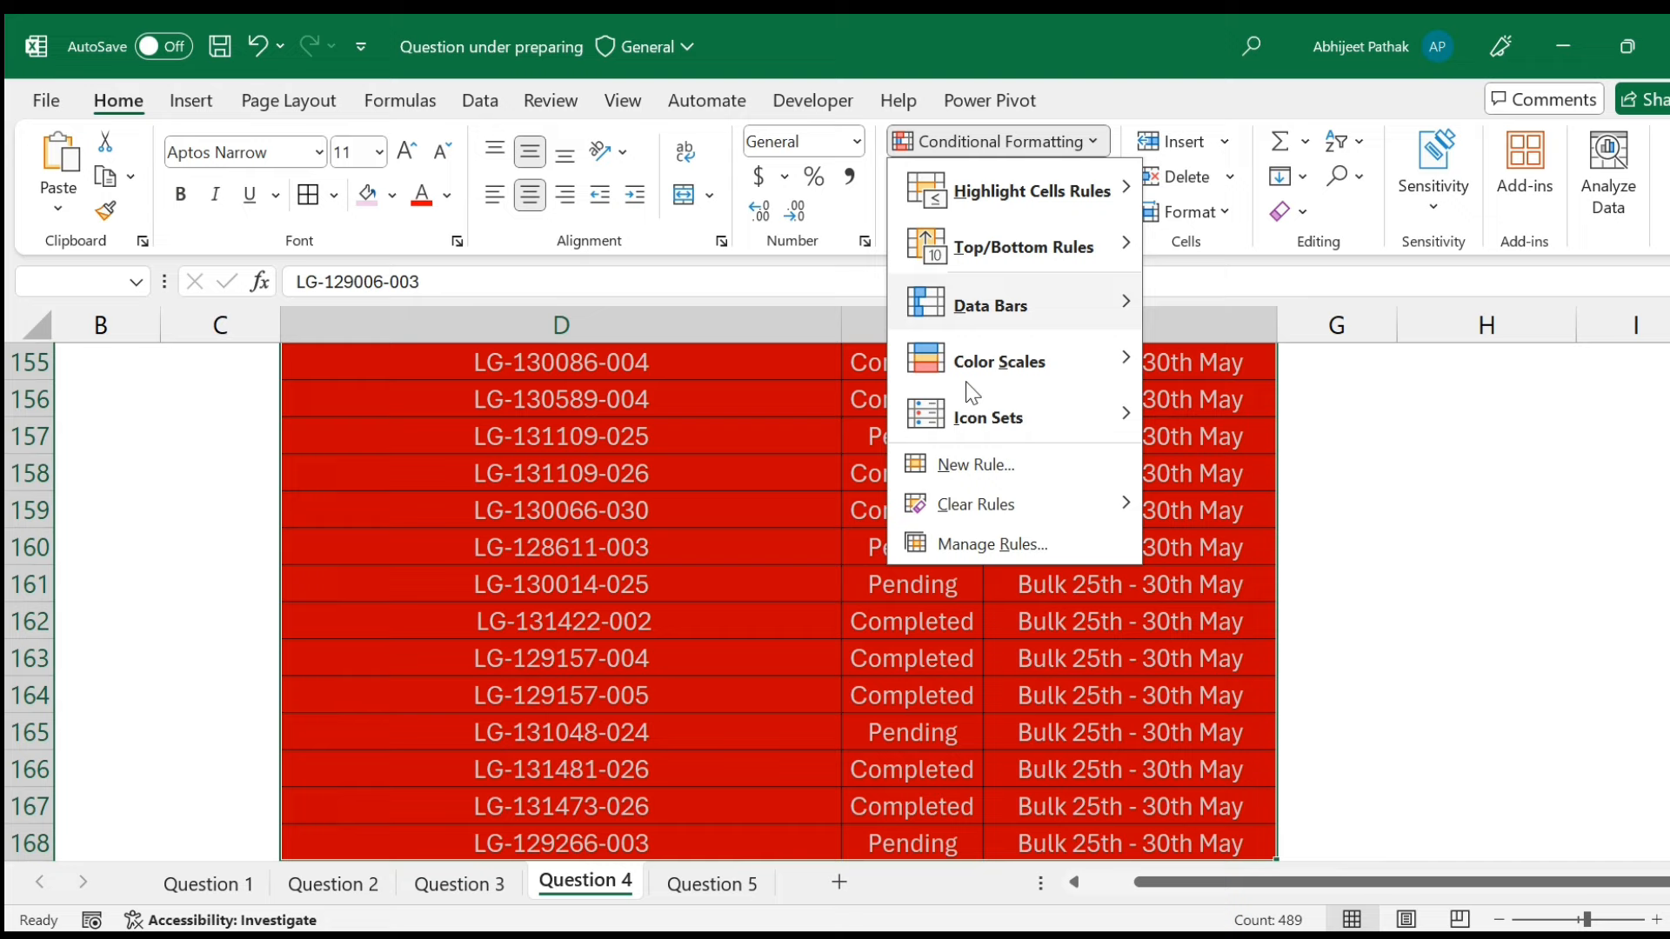
pyautogui.click(995, 534)
pyautogui.click(885, 485)
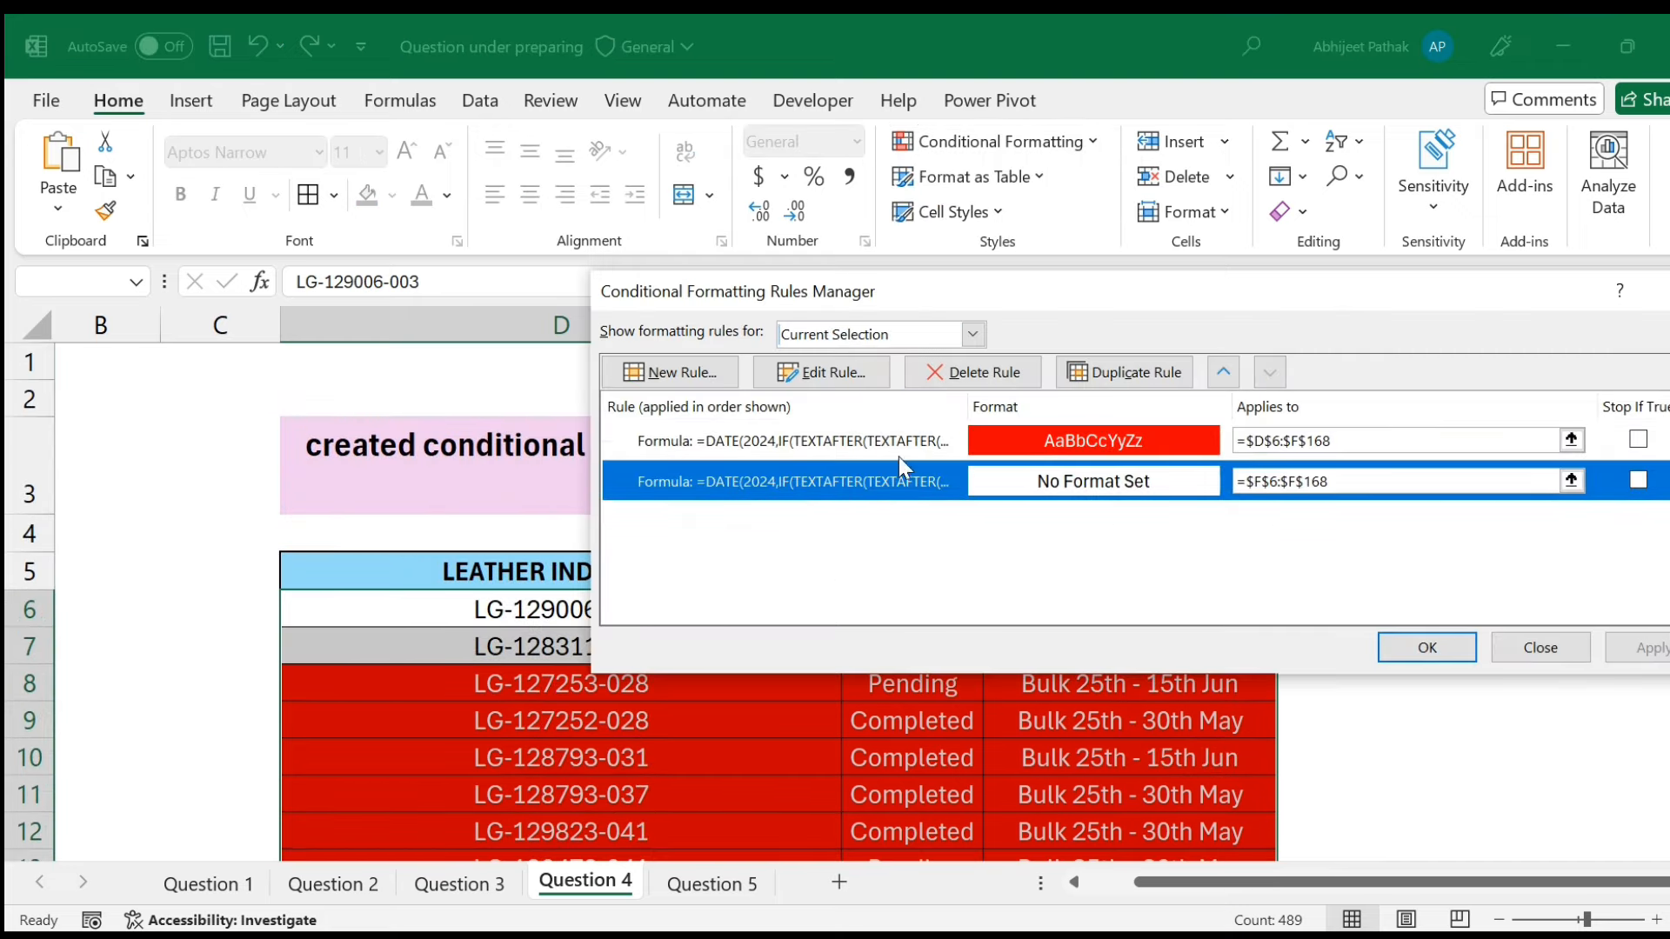
pyautogui.click(965, 374)
pyautogui.click(966, 374)
# Create a formula-based formatting rule for the selected rows using the copied H6 formula.
pyautogui.click(690, 372)
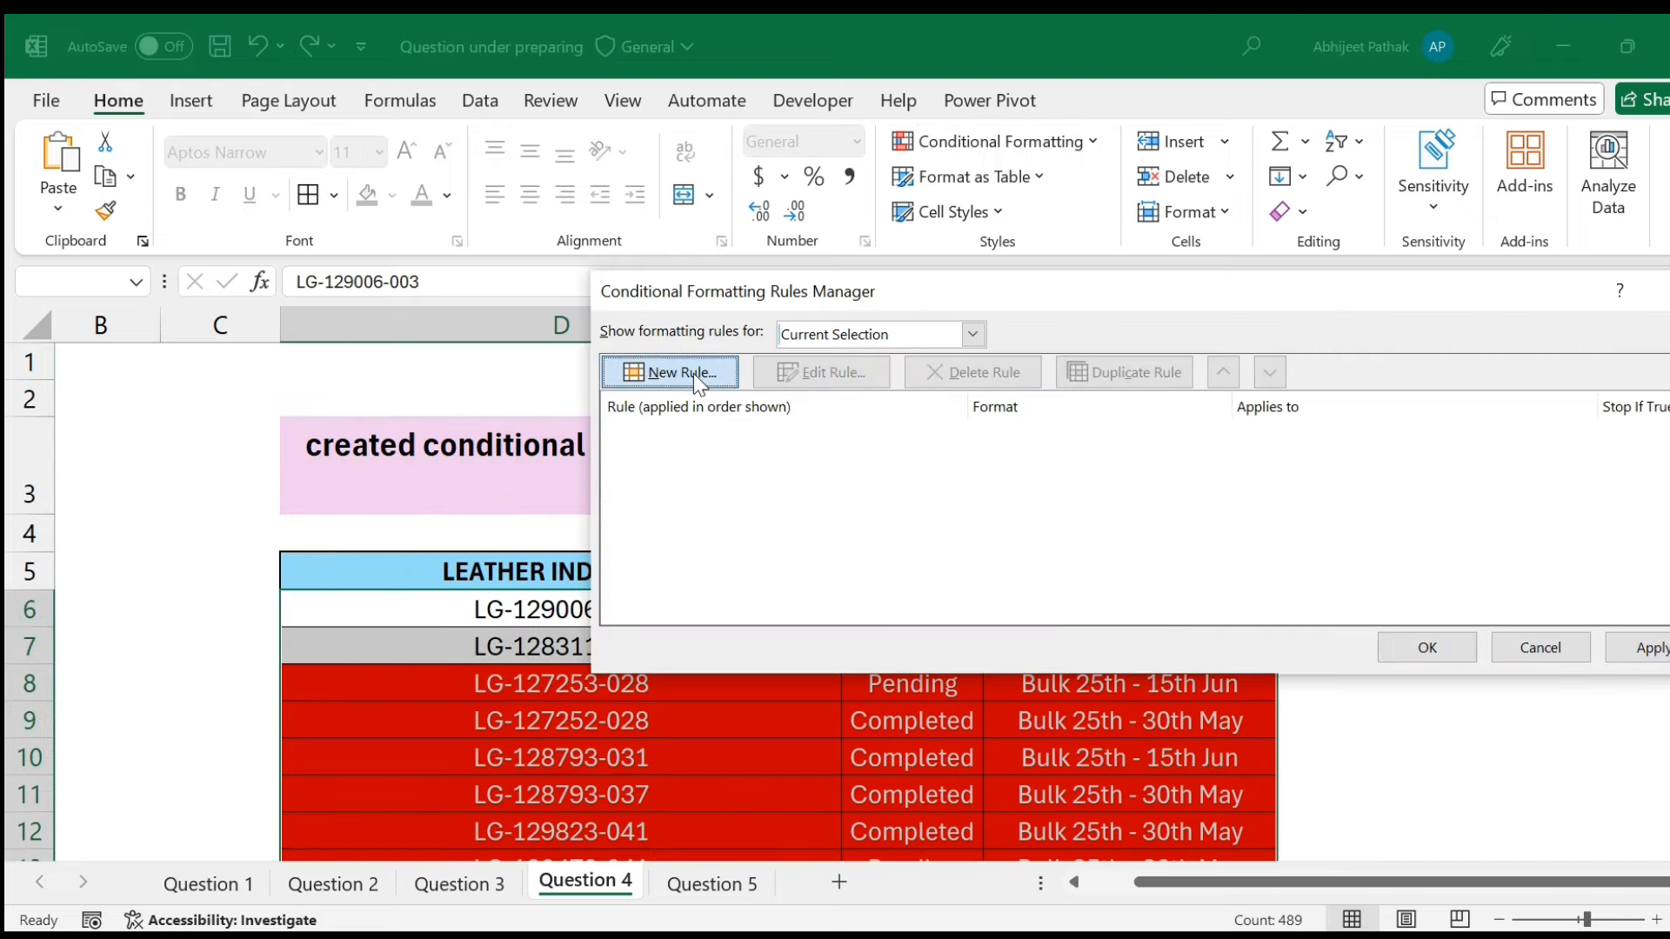
pyautogui.click(1014, 426)
pyautogui.click(1010, 520)
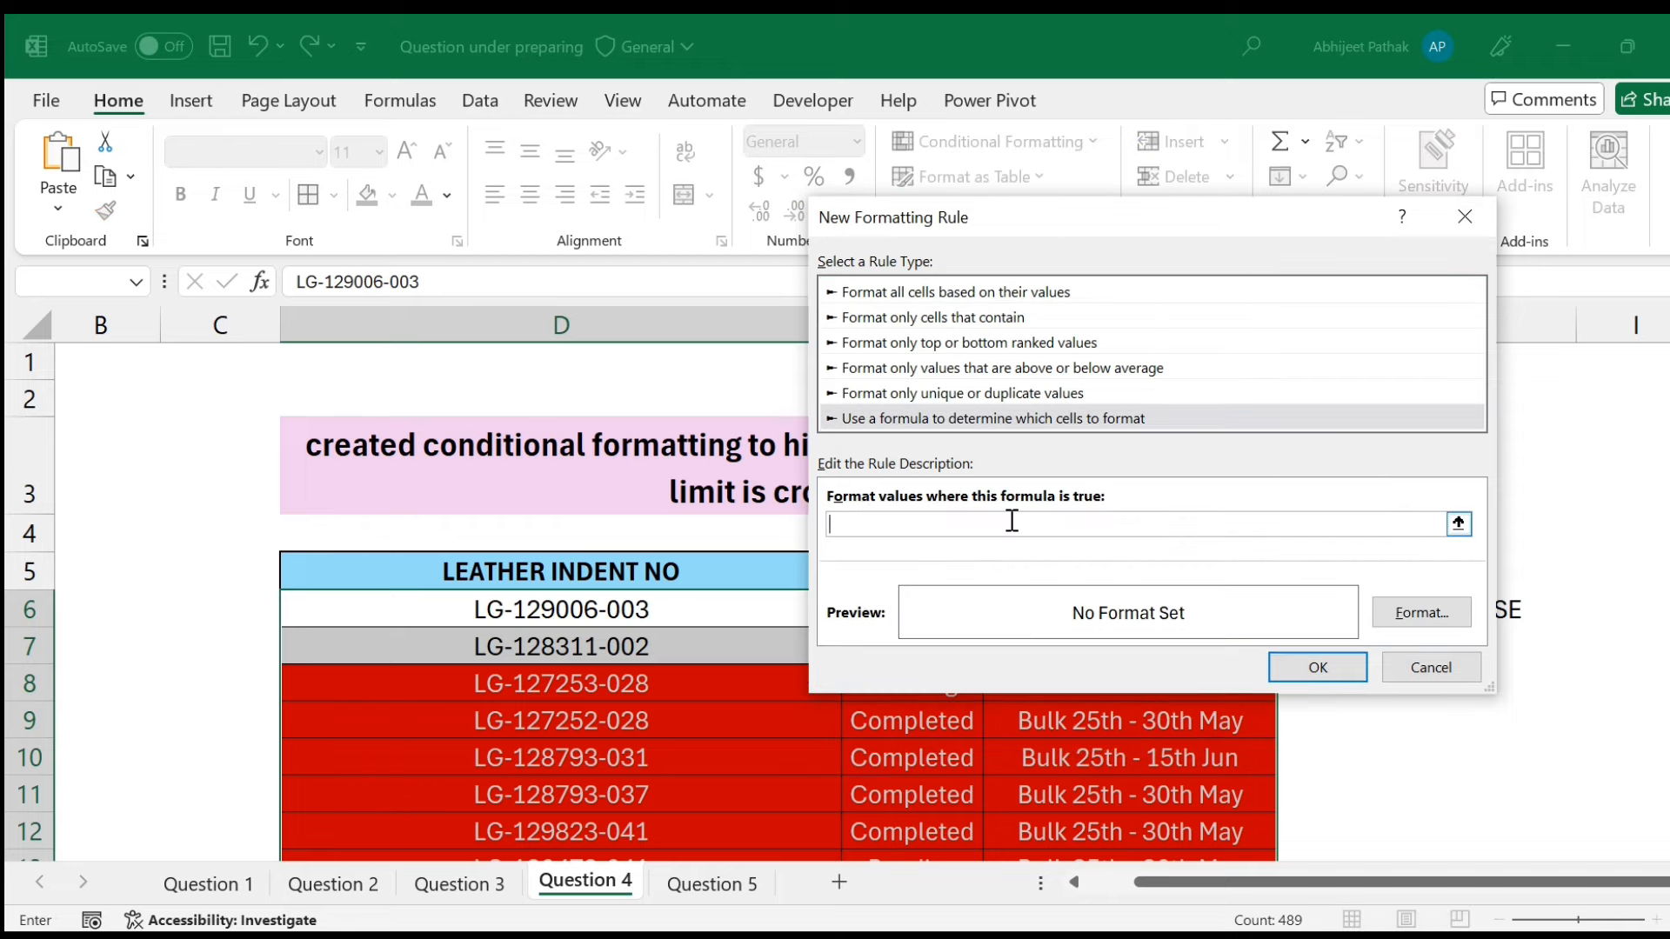
pyautogui.hotkey('ctrl', 'v')
# Give the new rule a bright red fill and a white font, and apply it to the table rows.
pyautogui.click(1403, 611)
pyautogui.click(1093, 122)
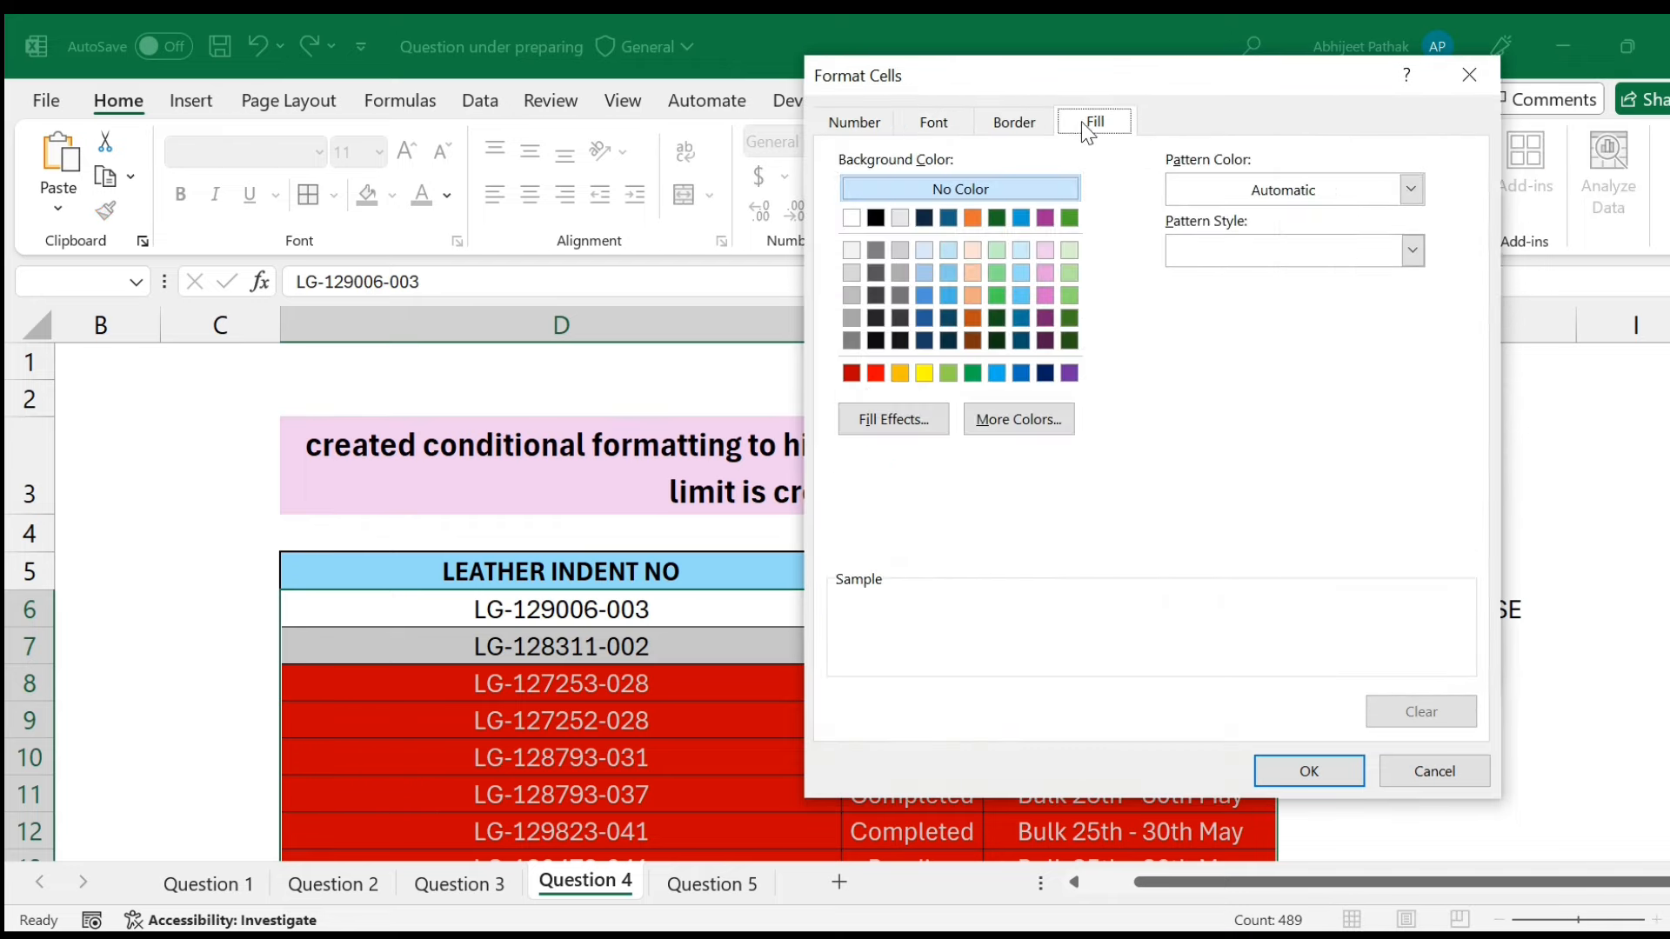
pyautogui.click(876, 372)
pyautogui.click(933, 122)
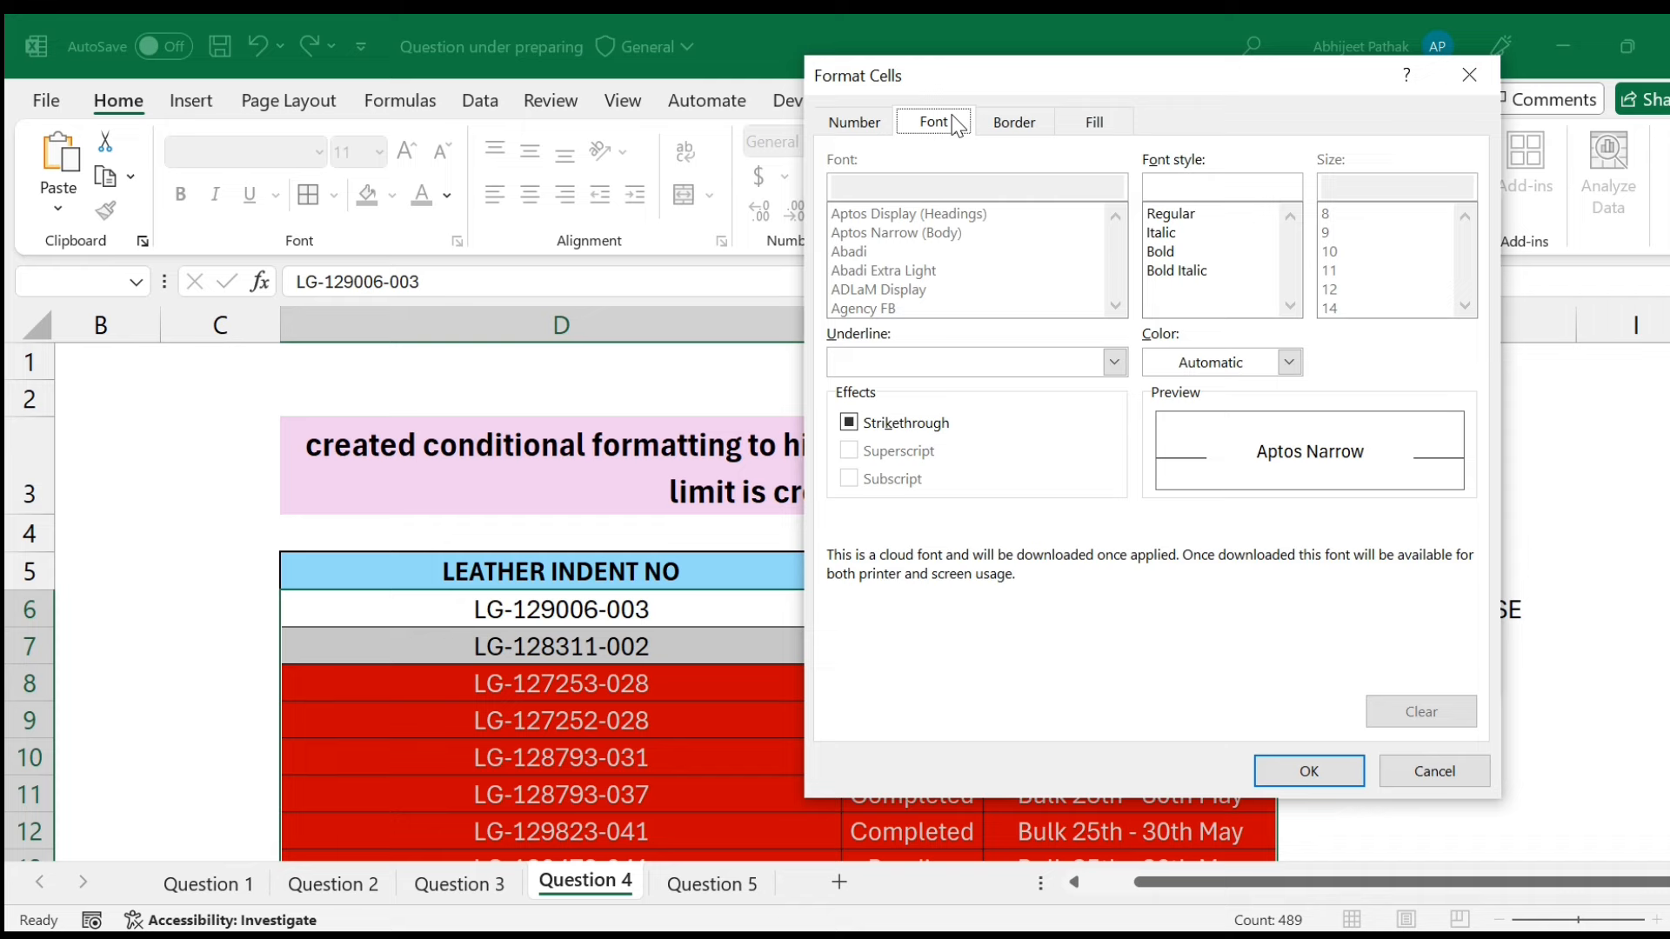
pyautogui.click(1204, 362)
pyautogui.click(1154, 470)
pyautogui.click(1307, 772)
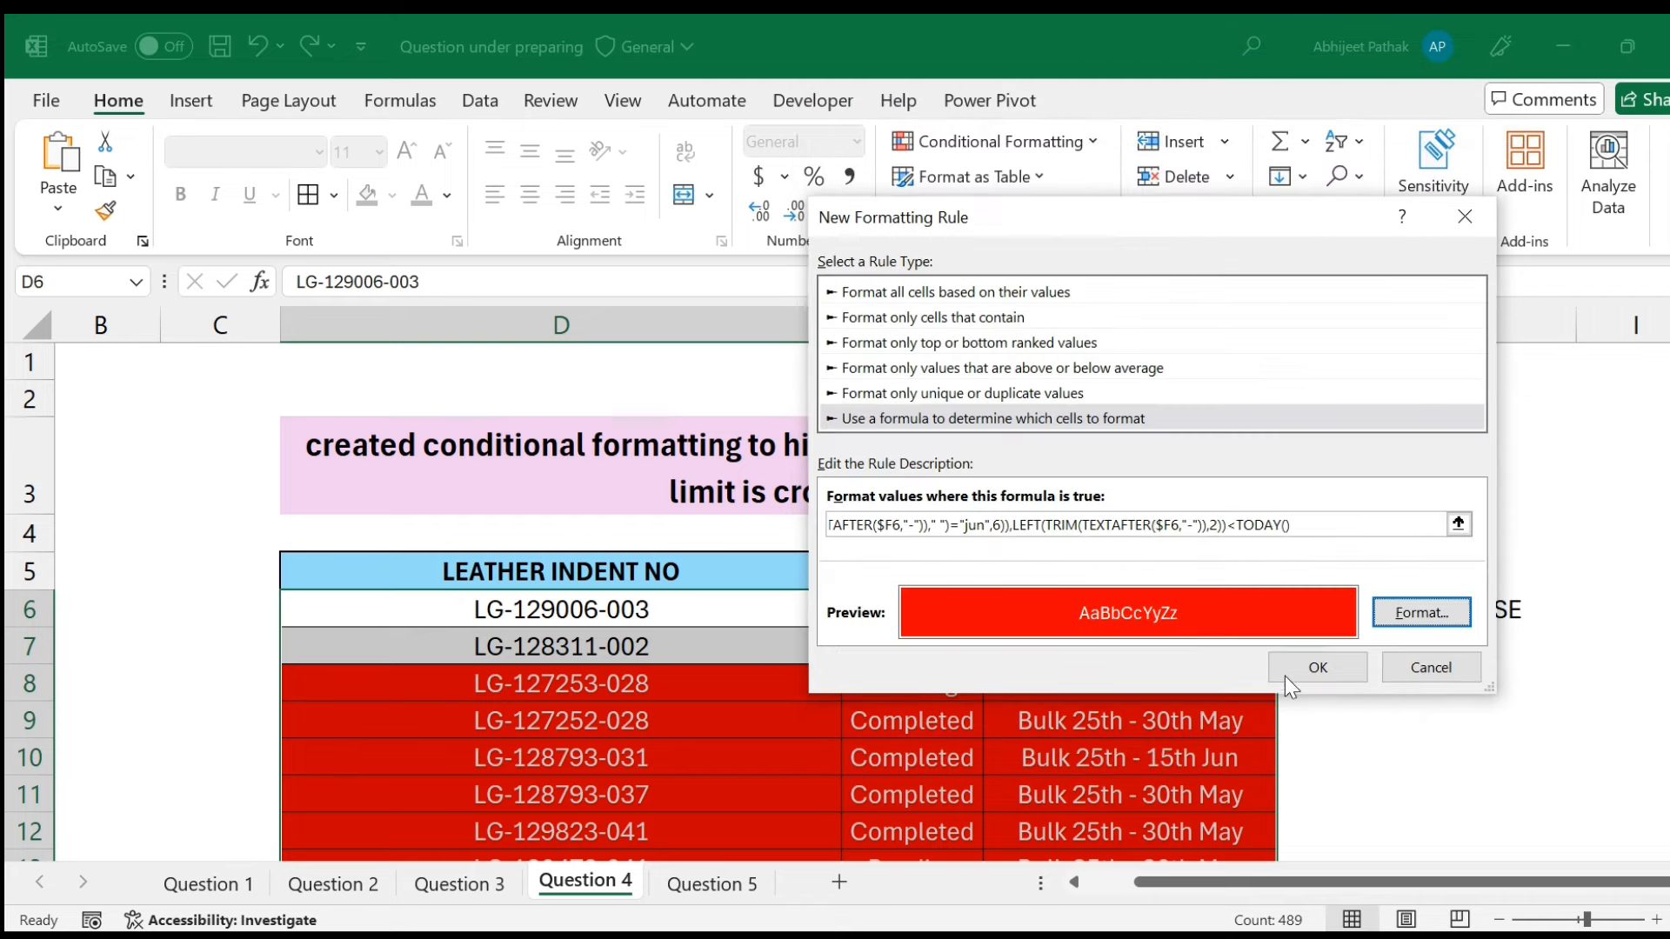
pyautogui.click(1315, 667)
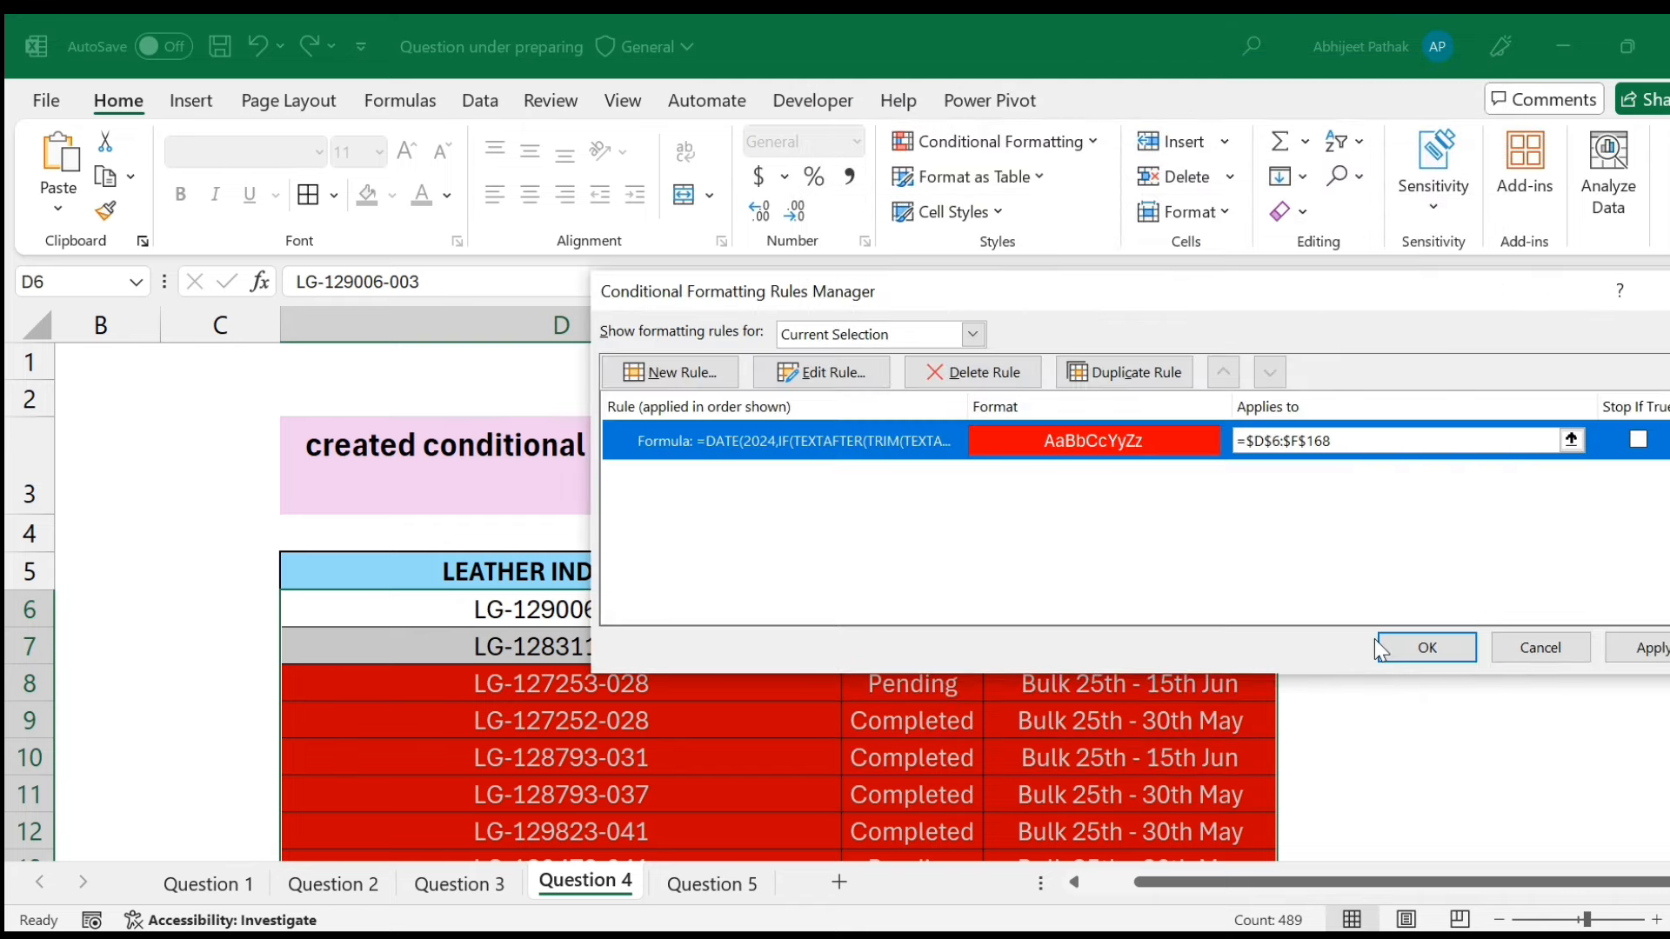
pyautogui.click(1427, 648)
# Examine the highlighting across the table rows and check the computer's current date in the system calendar.
pyautogui.scroll(-12, 1235, 761)
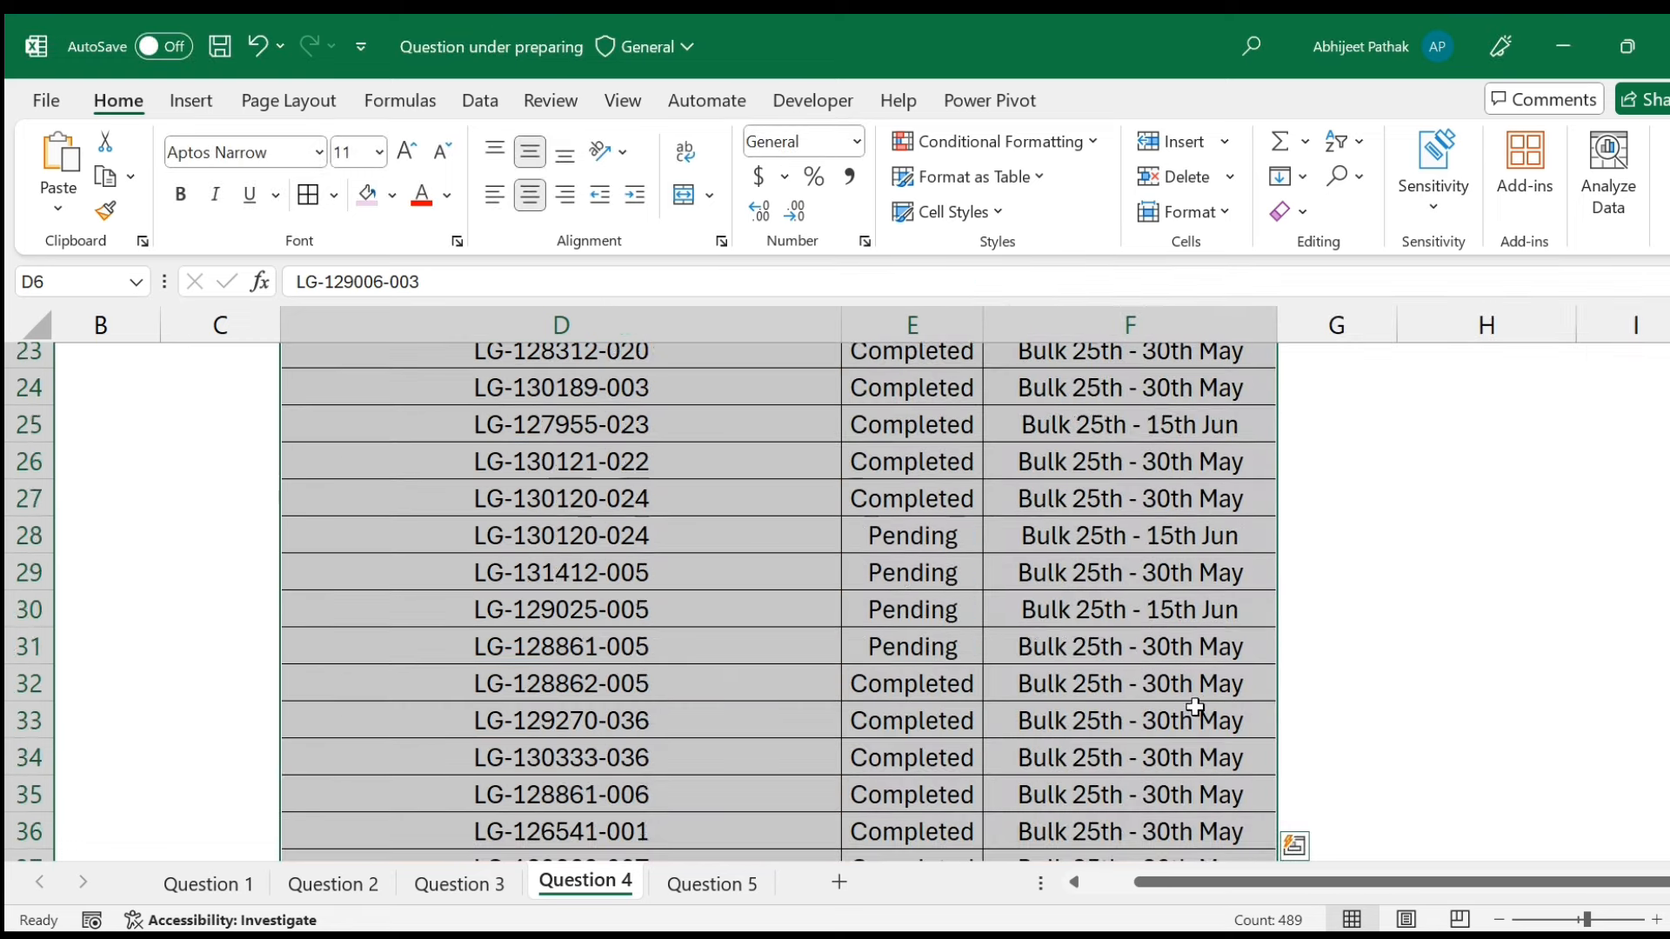
pyautogui.scroll(-17, 1235, 761)
pyautogui.scroll(20, 1235, 758)
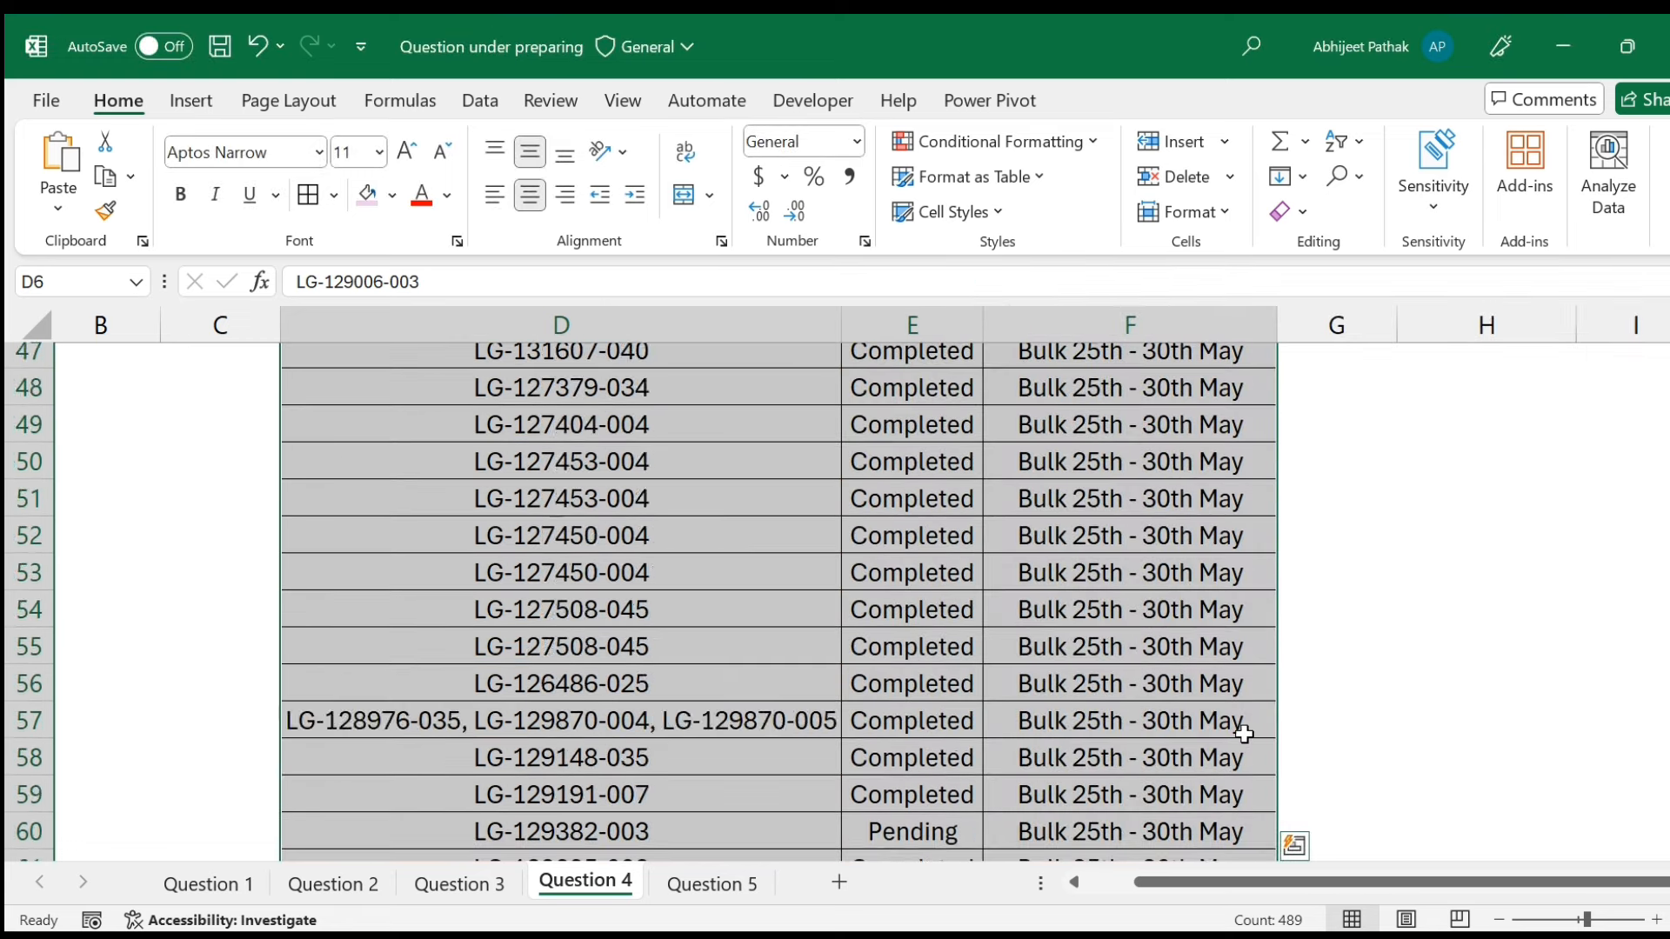
pyautogui.click(1233, 609)
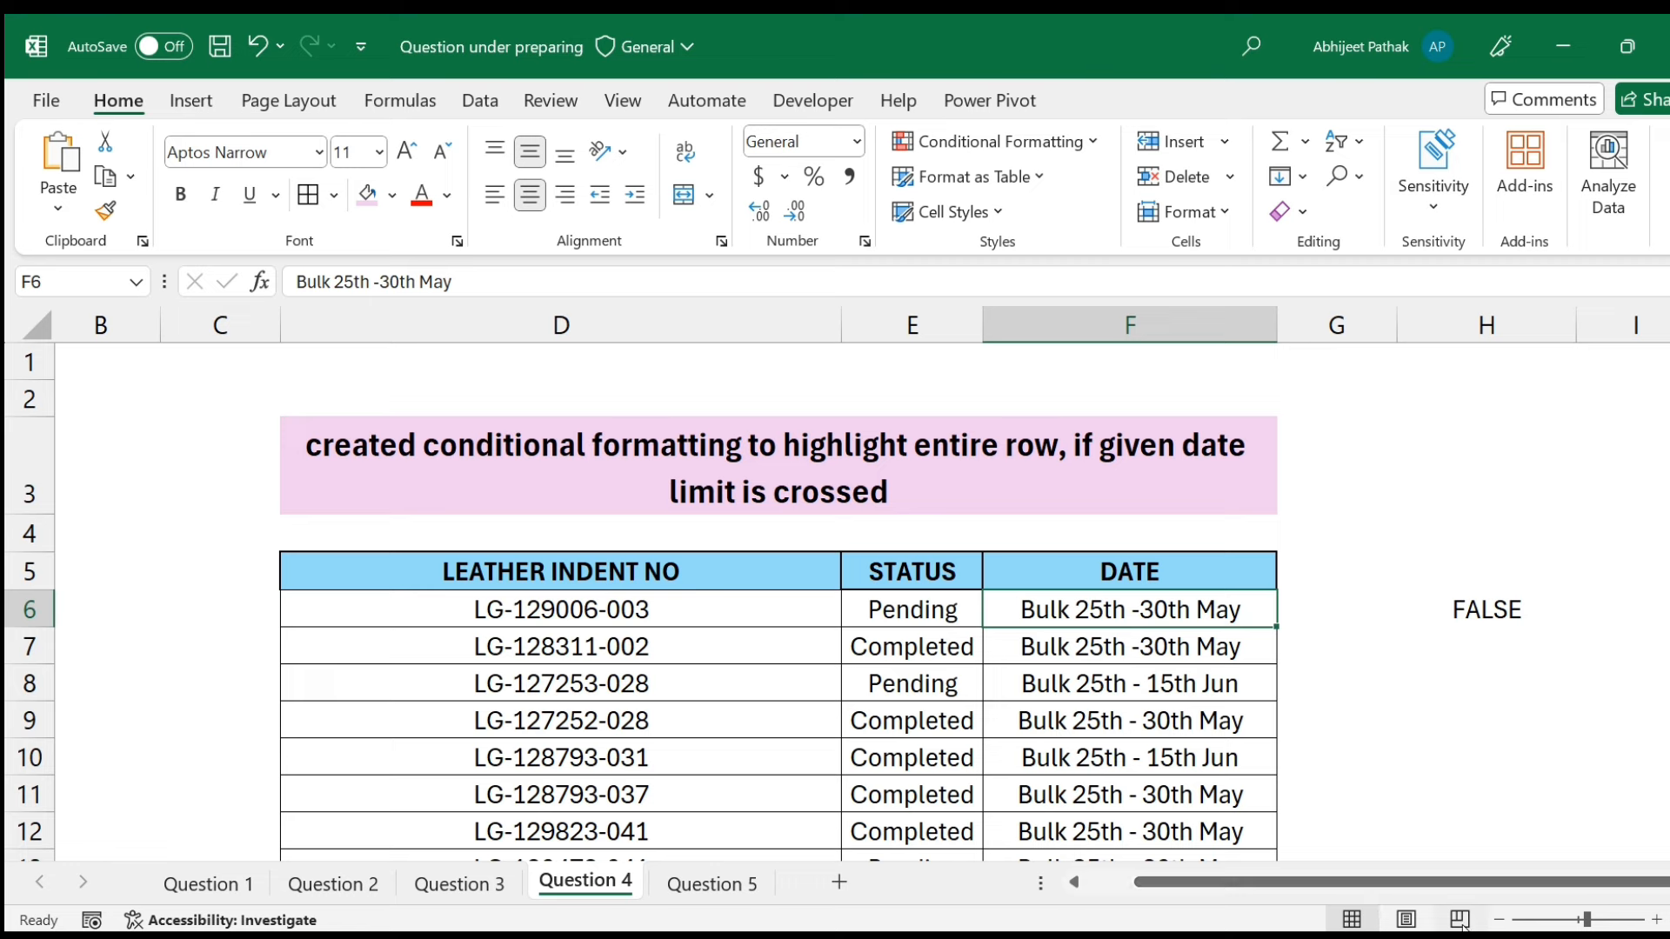
pyautogui.click(1609, 936)
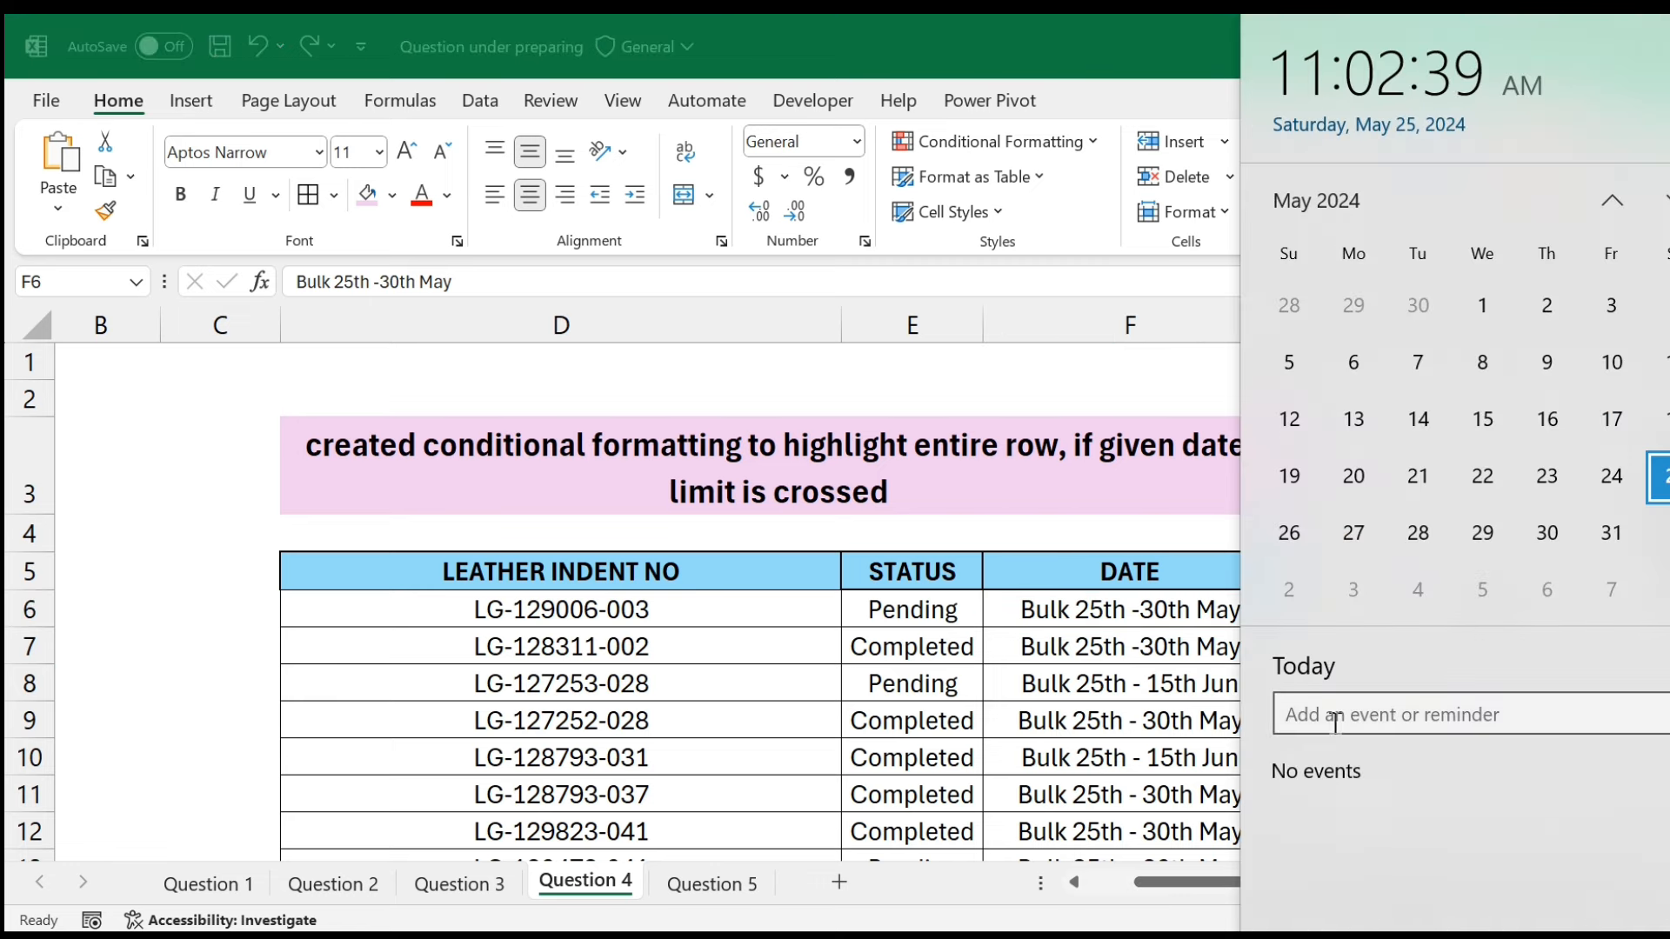
pyautogui.click(1608, 935)
# Switch to the Windows Control Panel and open the Date and Time Settings under Clock and Region.
pyautogui.press('super+s')
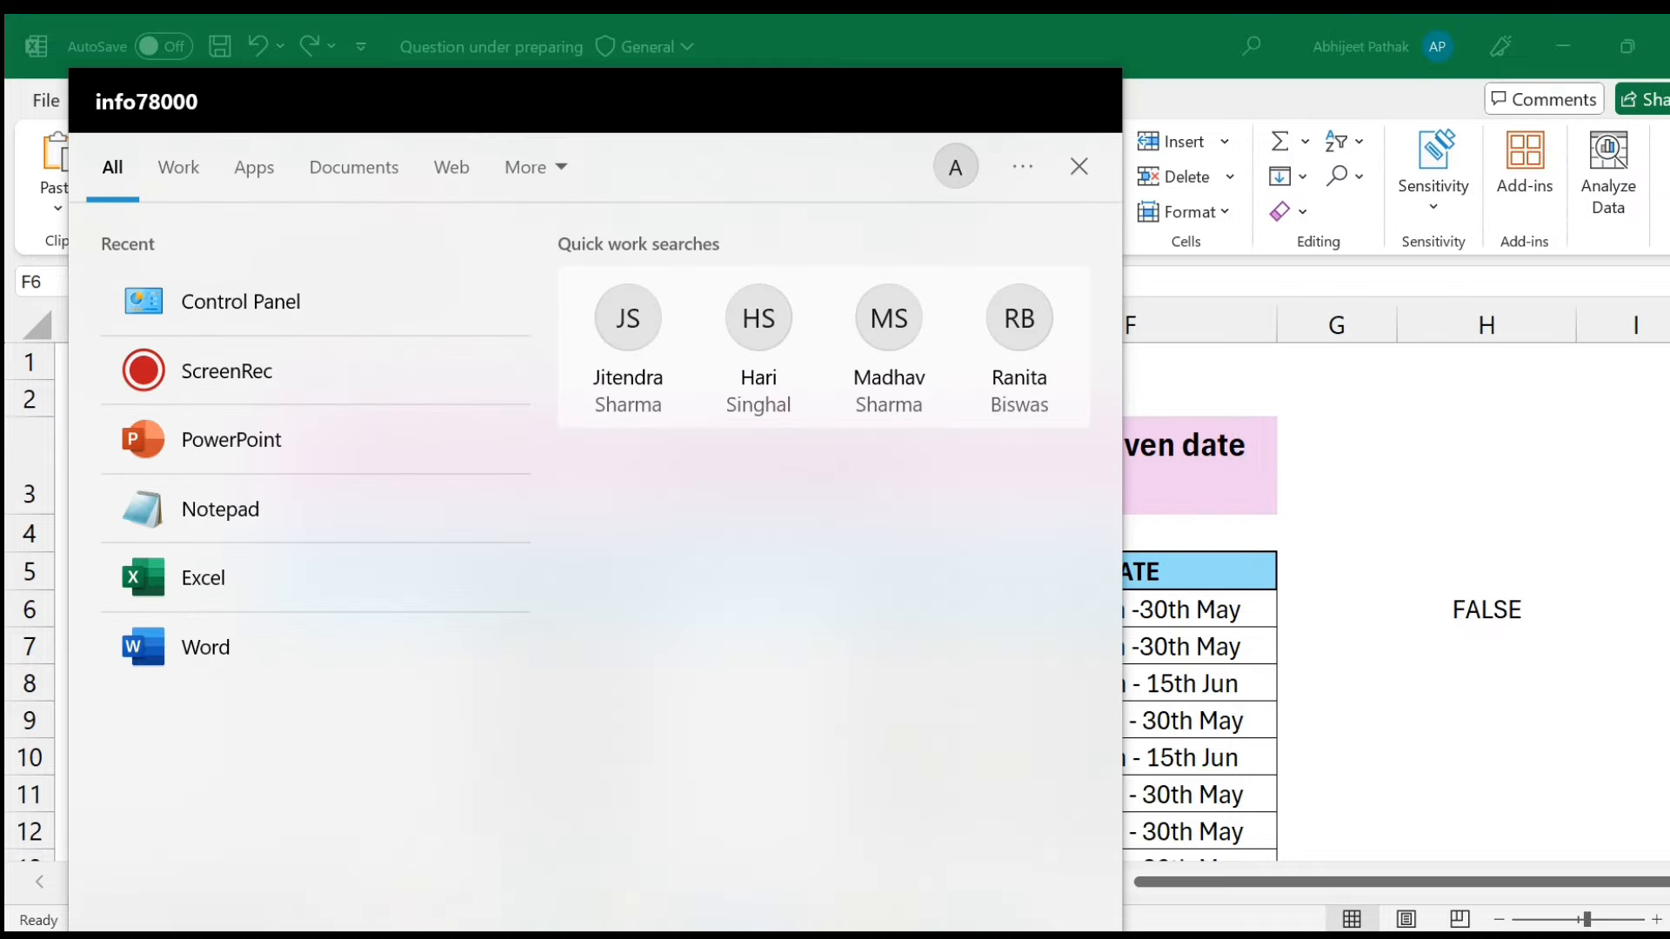
pyautogui.write('cont')
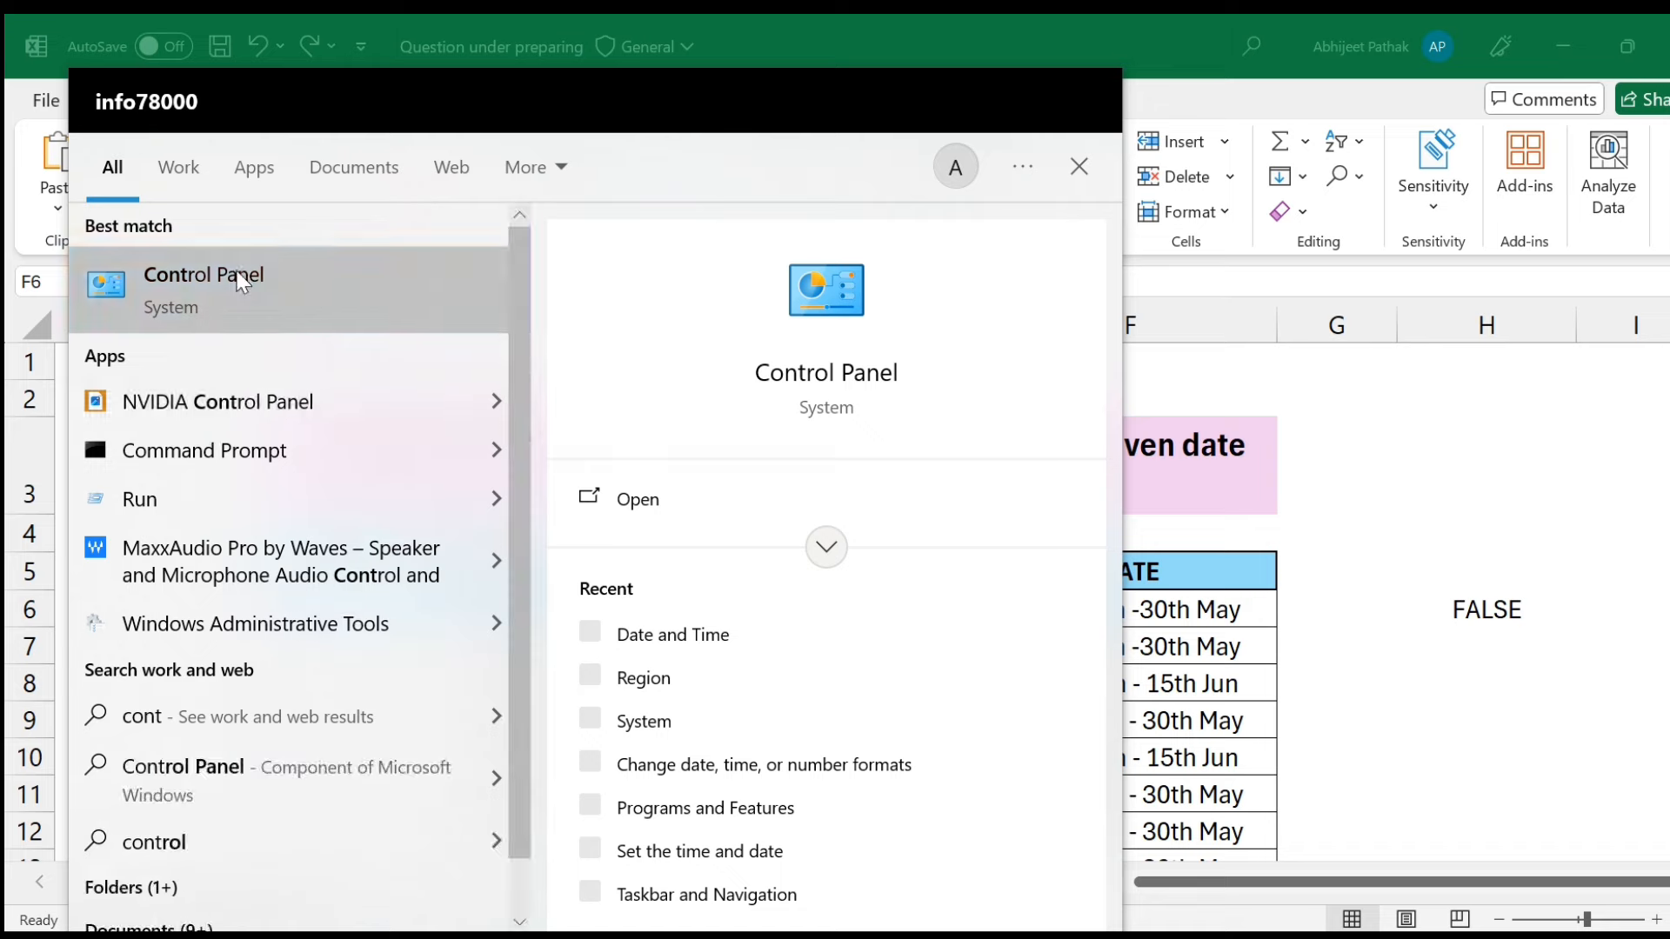
pyautogui.click(238, 279)
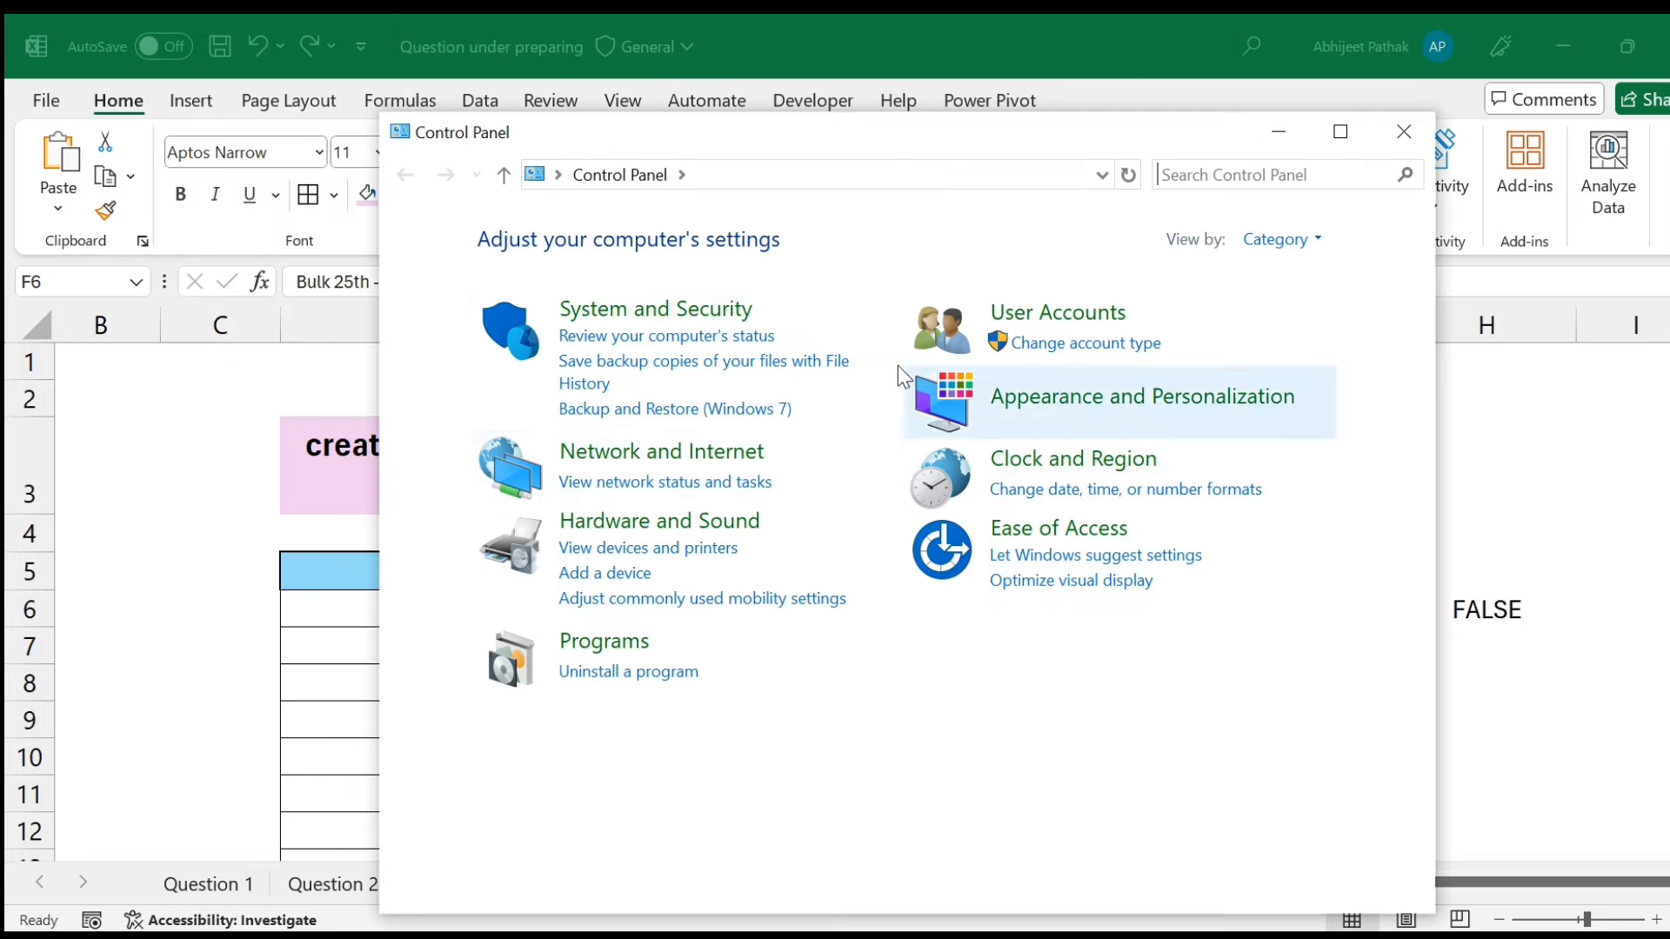
pyautogui.click(1062, 468)
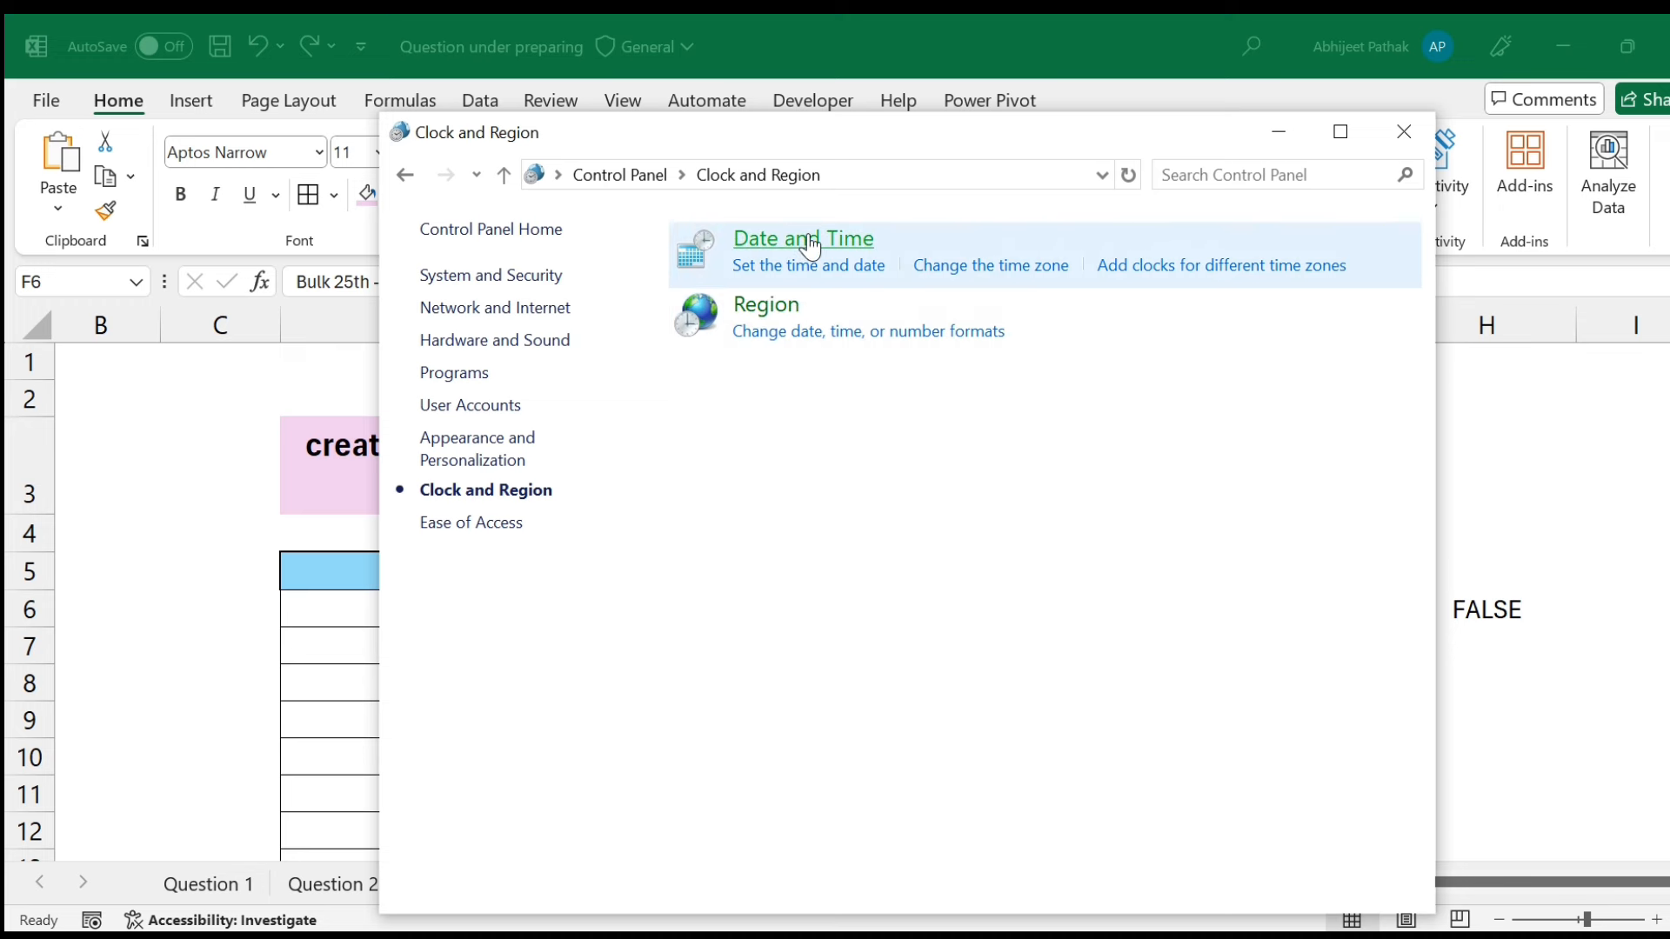
pyautogui.click(810, 248)
pyautogui.click(603, 464)
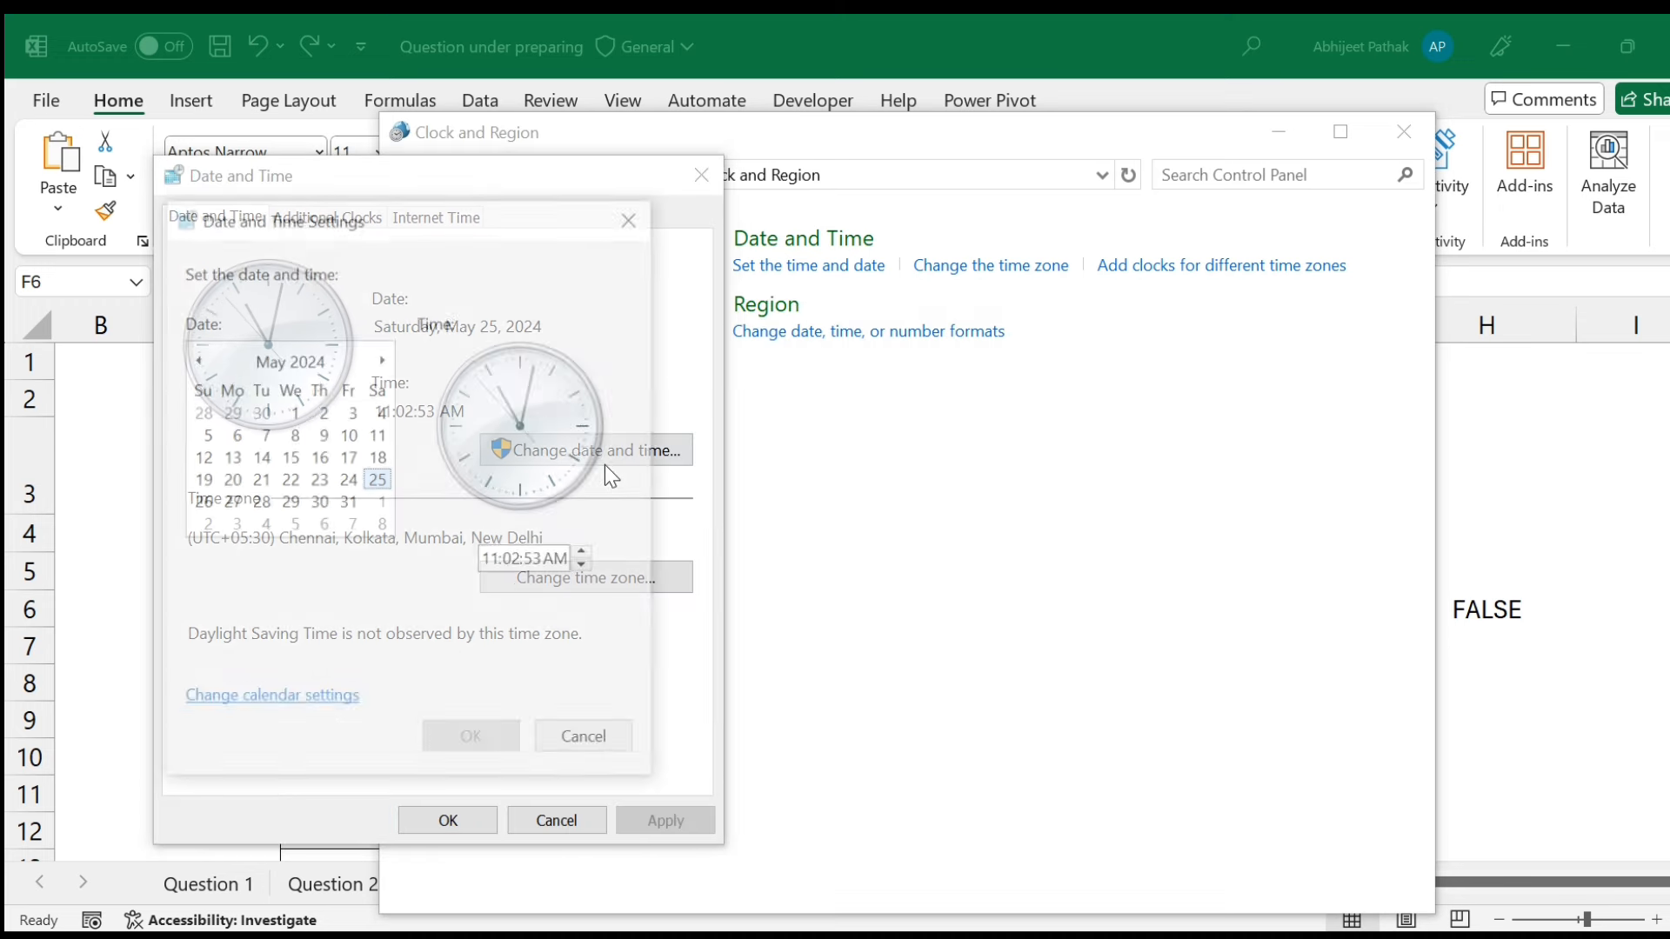
# Set the system date to June 1, 2024 to test the deadline highlighting.
pyautogui.click(287, 700)
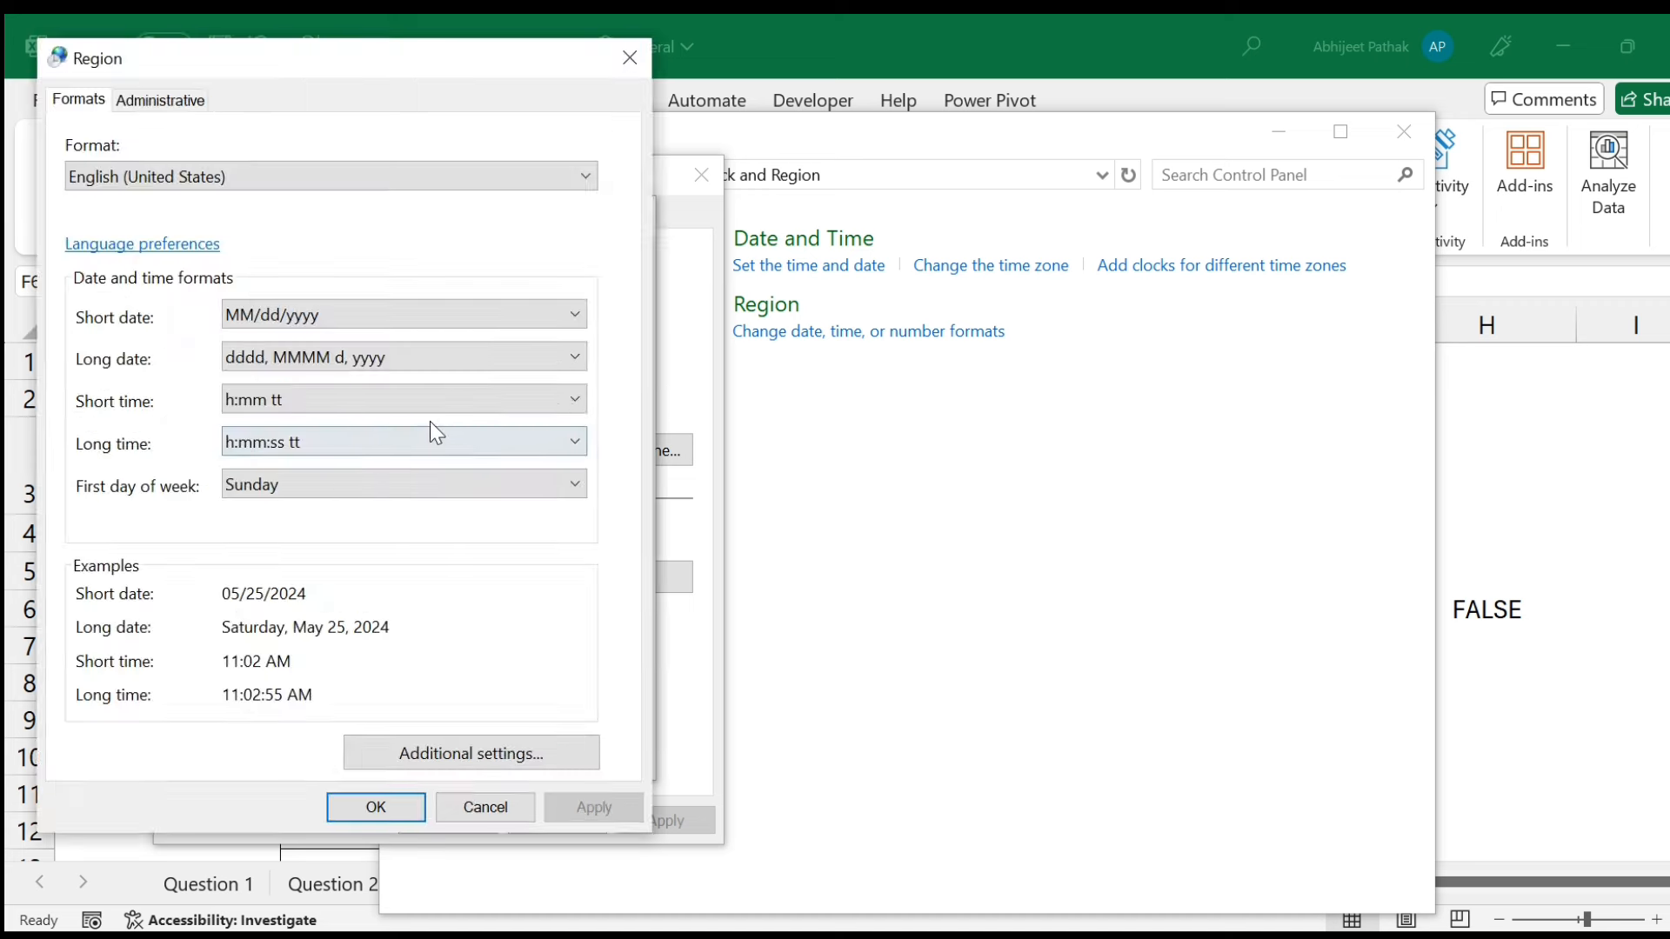
pyautogui.click(484, 804)
pyautogui.click(382, 359)
pyautogui.click(379, 414)
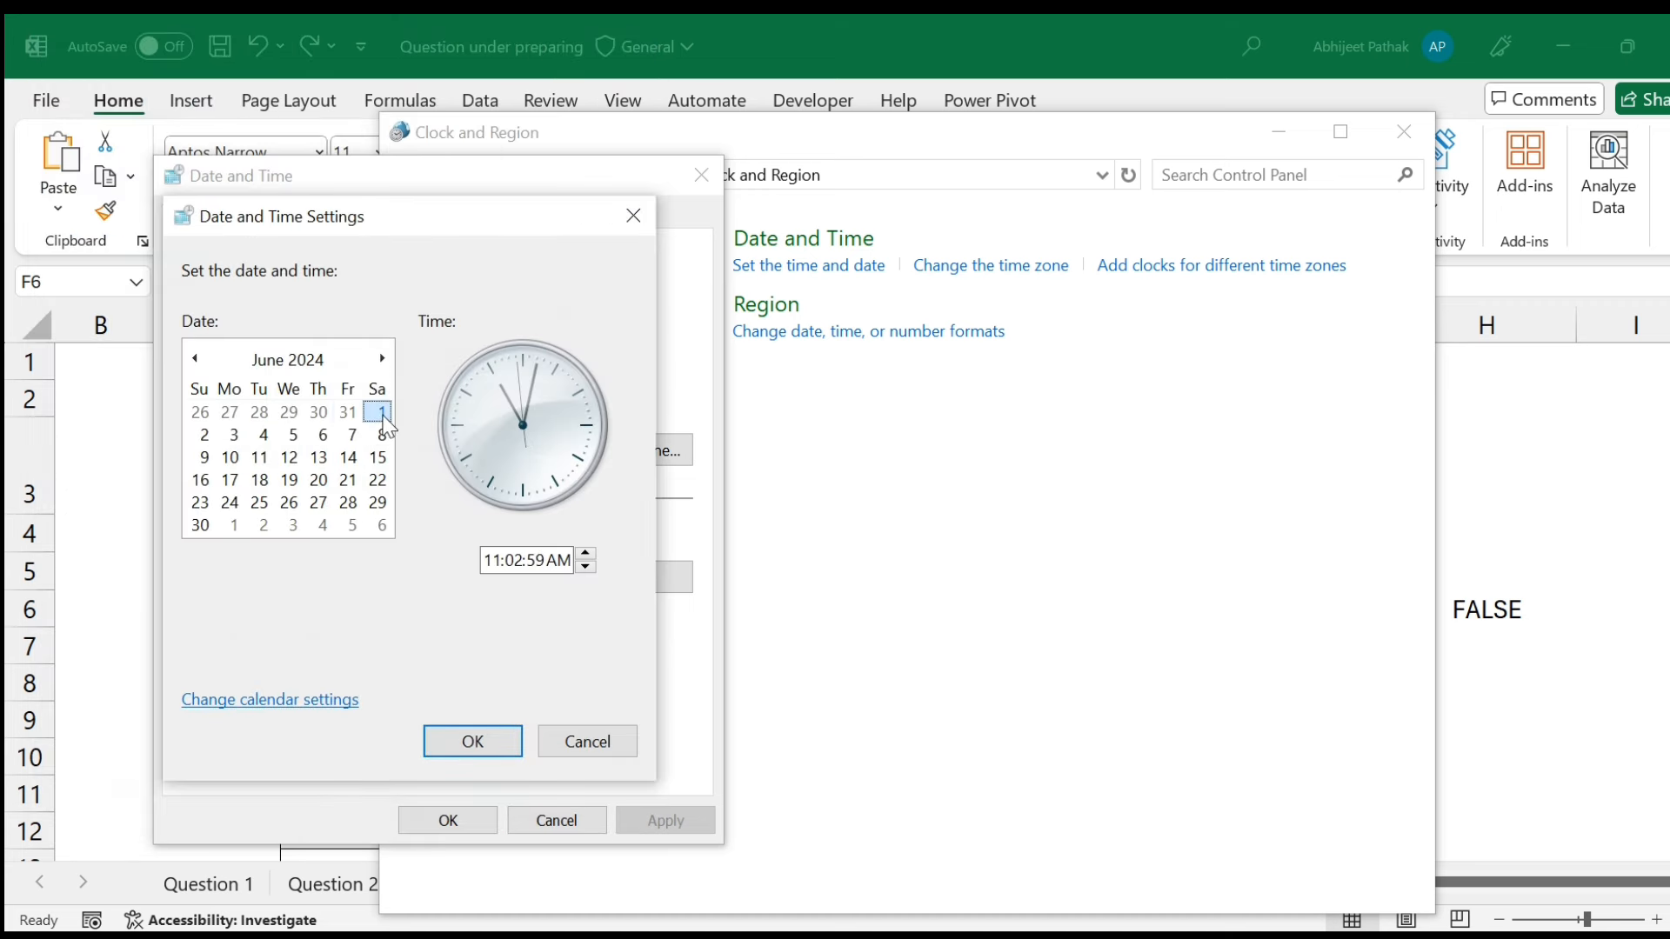
pyautogui.click(479, 741)
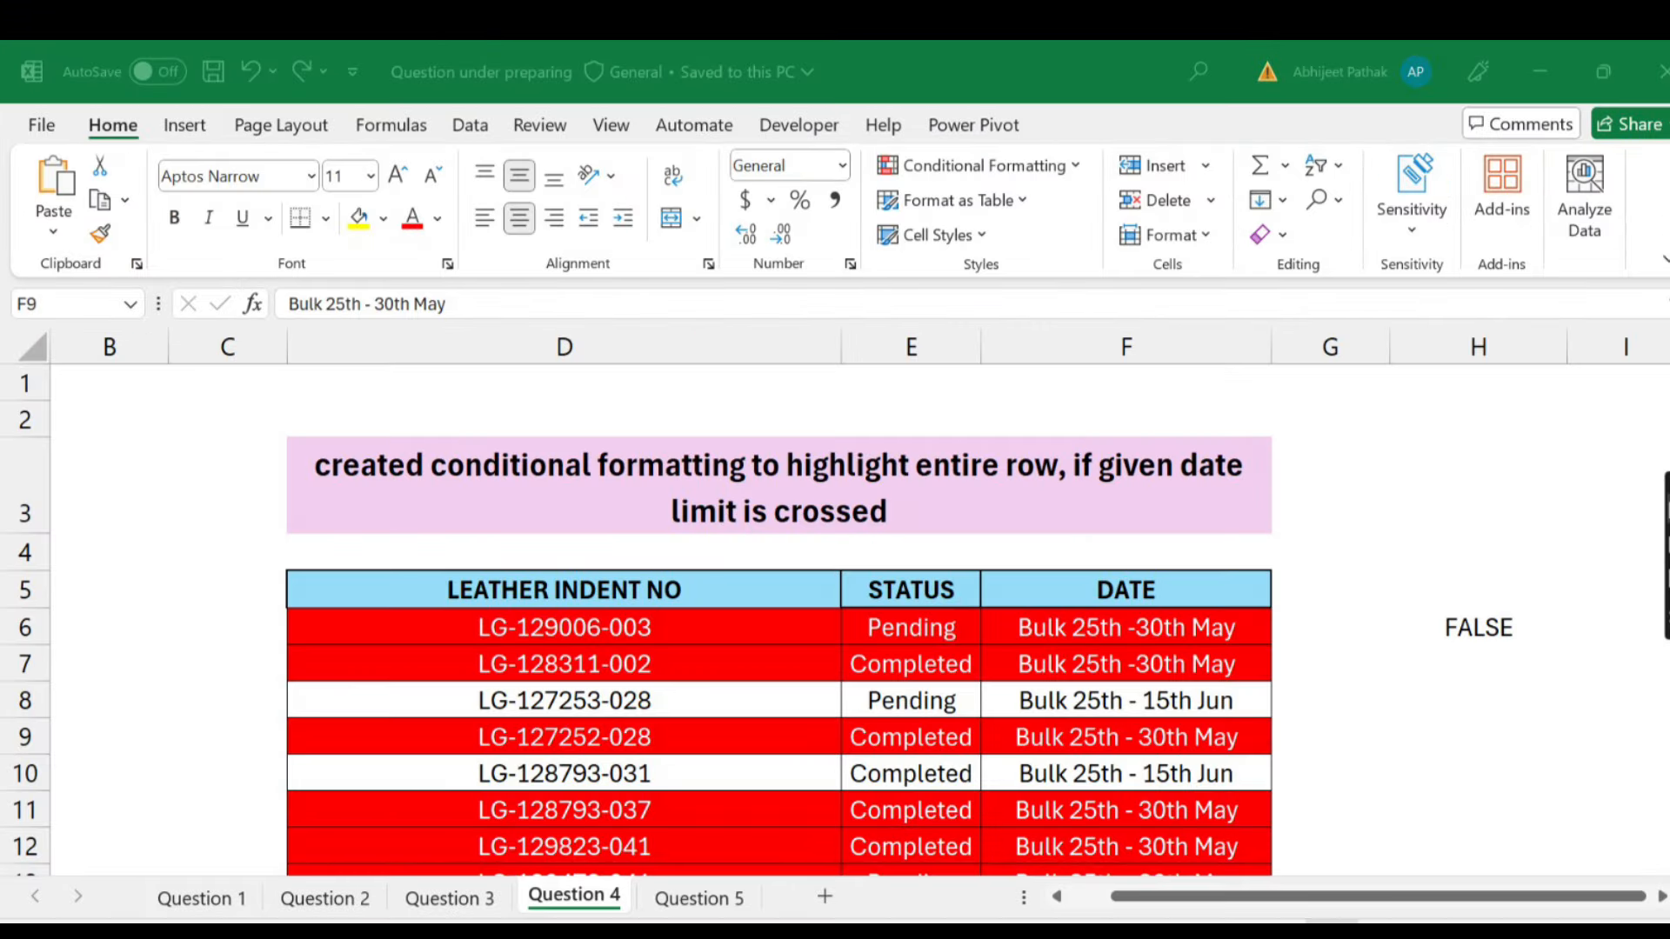